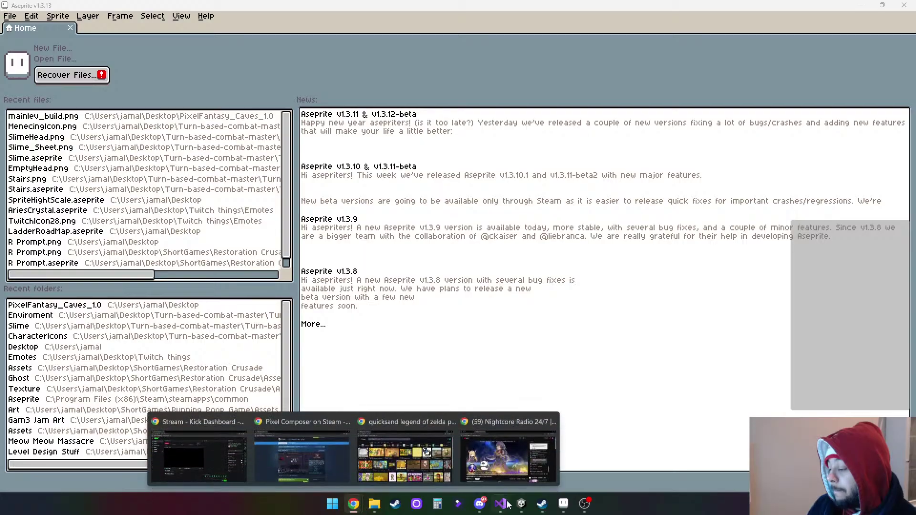
Switch to the Unity project and open the Skeleton folder inside Sprites > Enemies
left_click(522, 504)
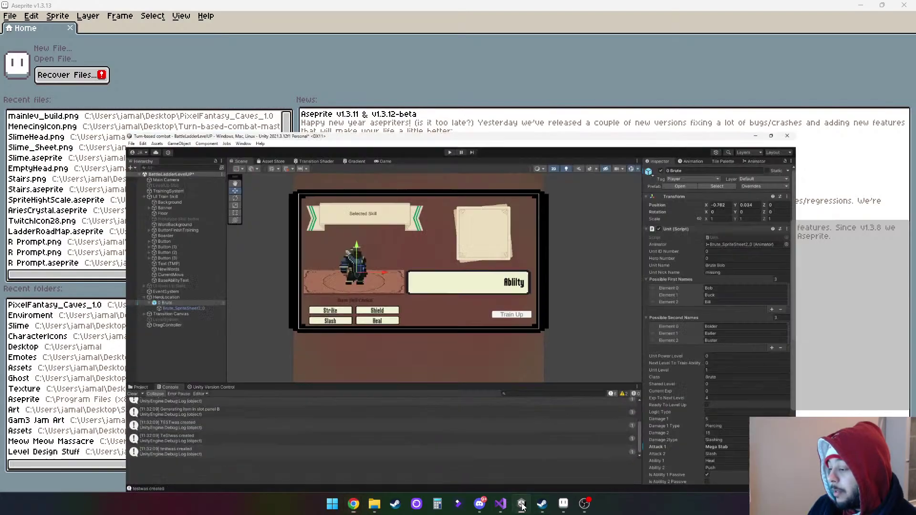
left_click(20, 348)
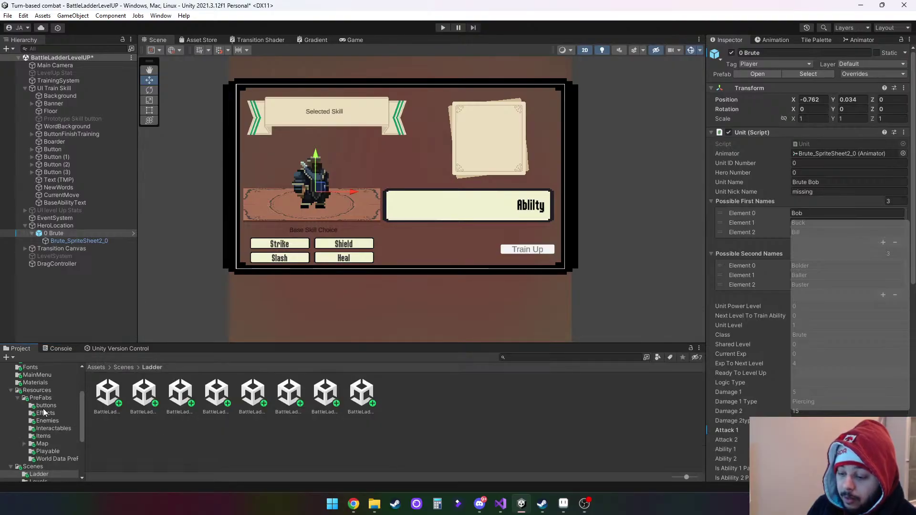
scroll(49, 422, "down", 2)
scroll(44, 446, "down", 2)
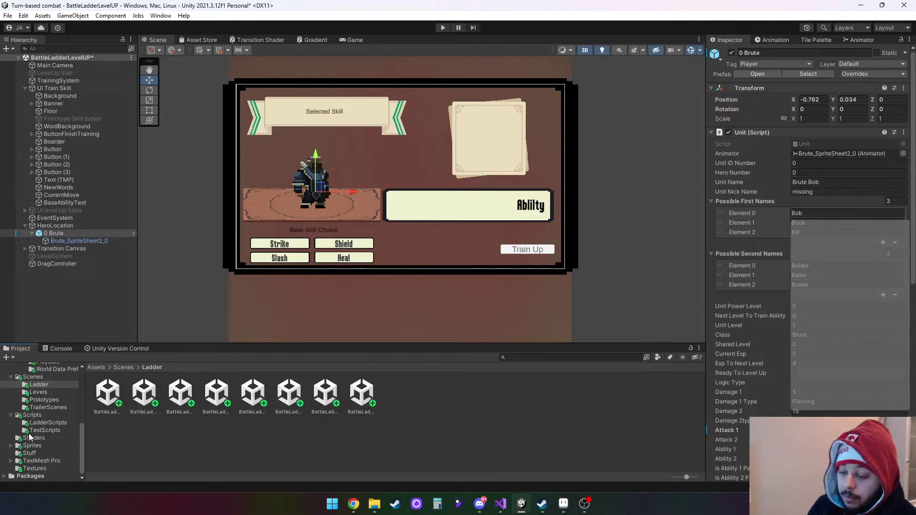
left_click(14, 446)
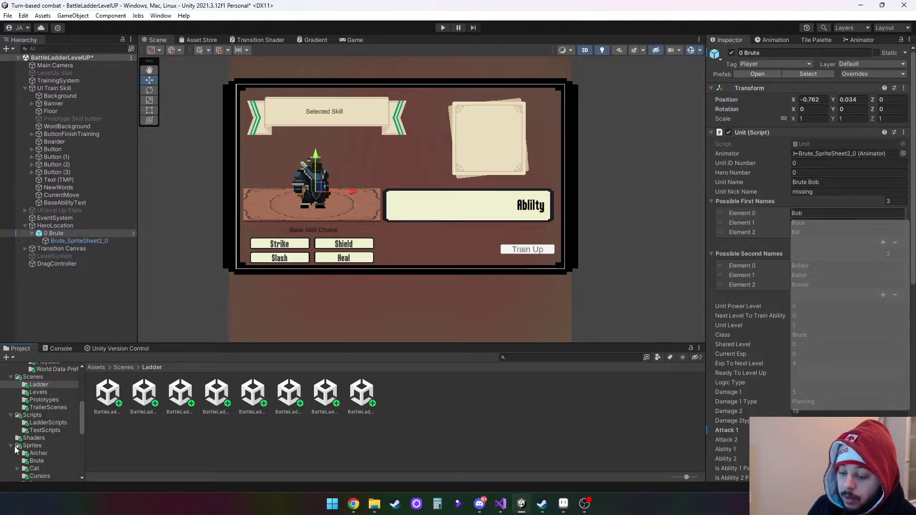
scroll(40, 457, "down", 3)
left_click(44, 442)
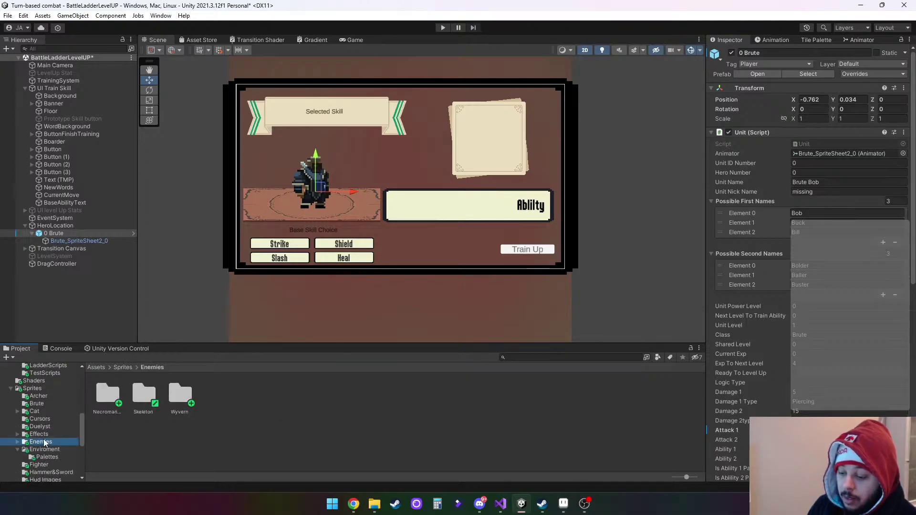
double_click(144, 396)
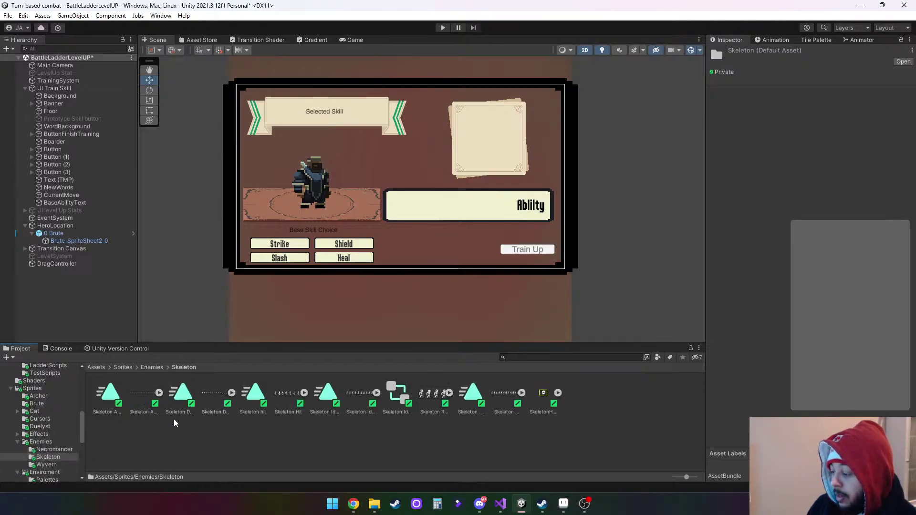
Check the frames of the Skeleton Attack sprite sheet, and load Skeleton Attack.png into Aseprite
left_click(159, 394)
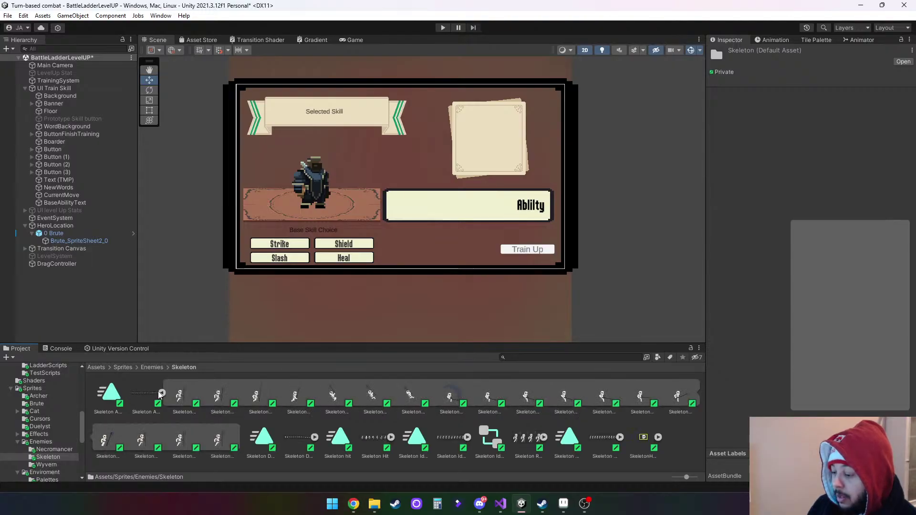
left_click(161, 393)
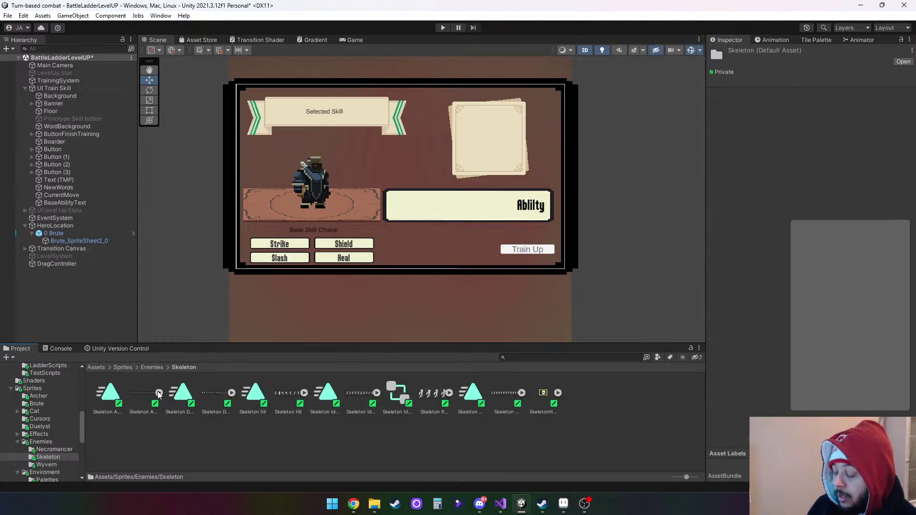
mouse_move(565, 507)
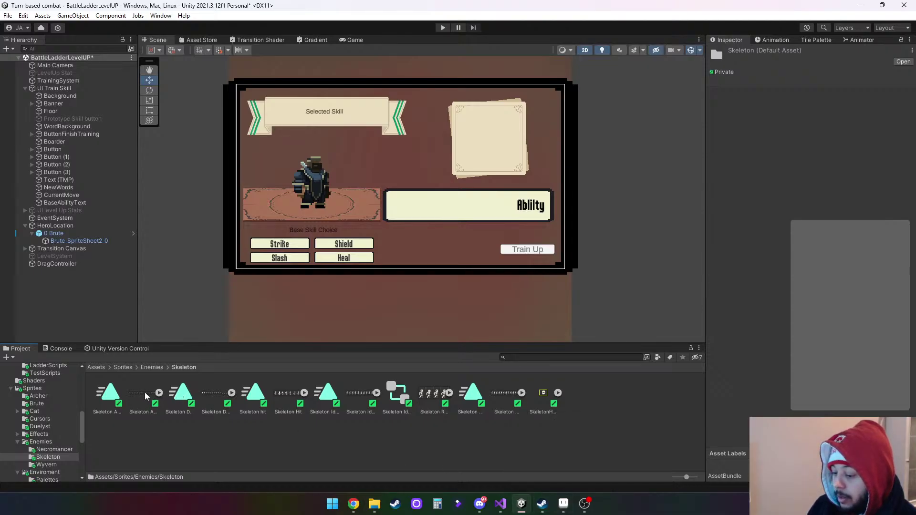
left_click(563, 504)
left_click_drag(520, 361, 518, 353)
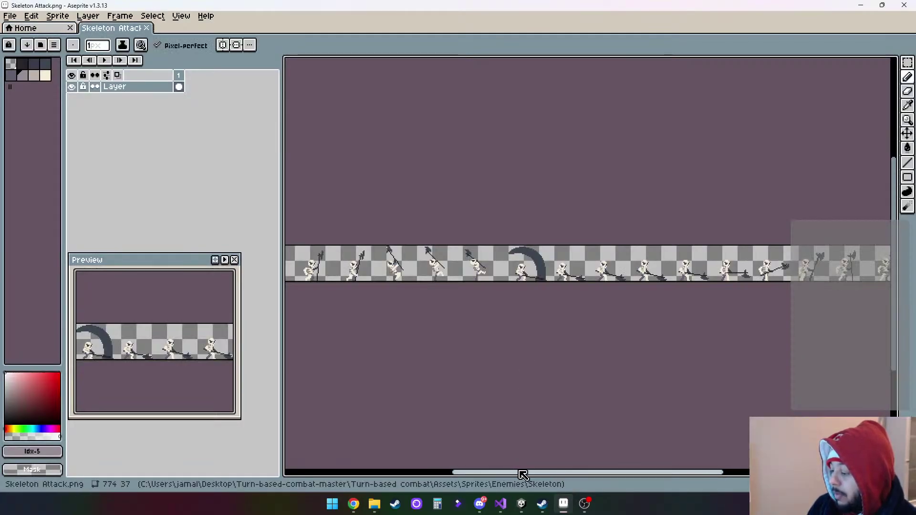
Widen the tops of the axe poles in the first two skeleton frames with a dark Idx-1 pixel on each side
left_click_drag(521, 471, 451, 474)
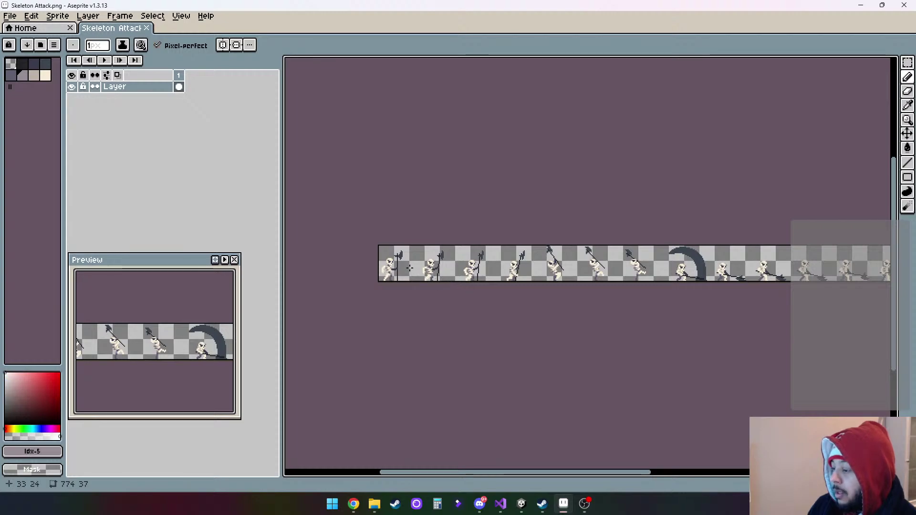
scroll(411, 272, "up", 5)
scroll(411, 271, "down", 1)
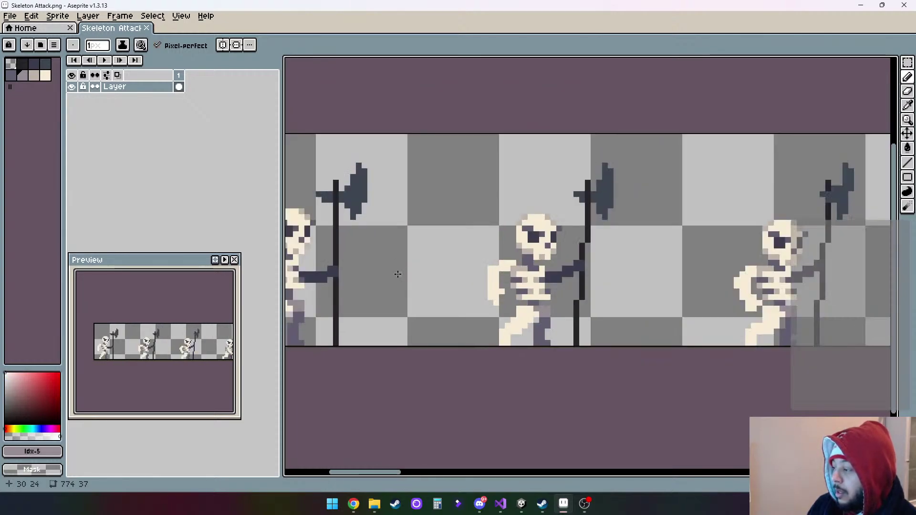
left_click_drag(398, 275, 493, 302)
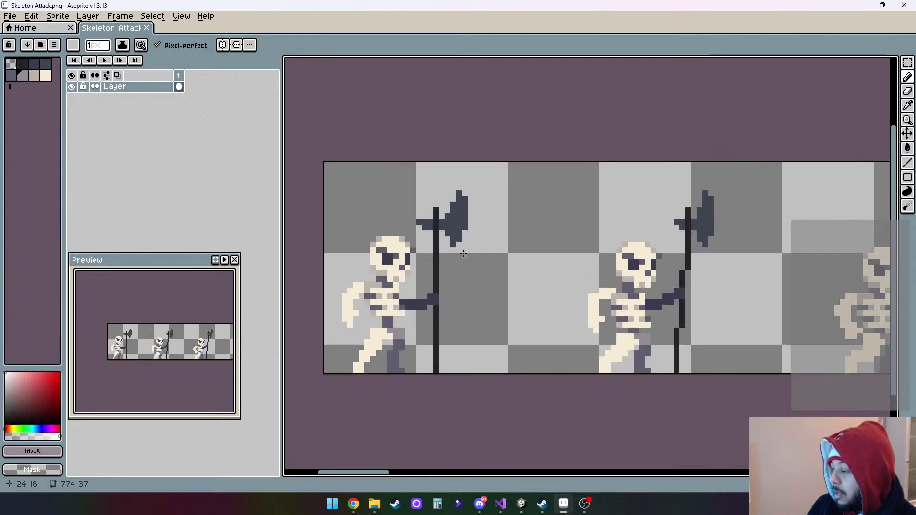
scroll(464, 254, "up", 1)
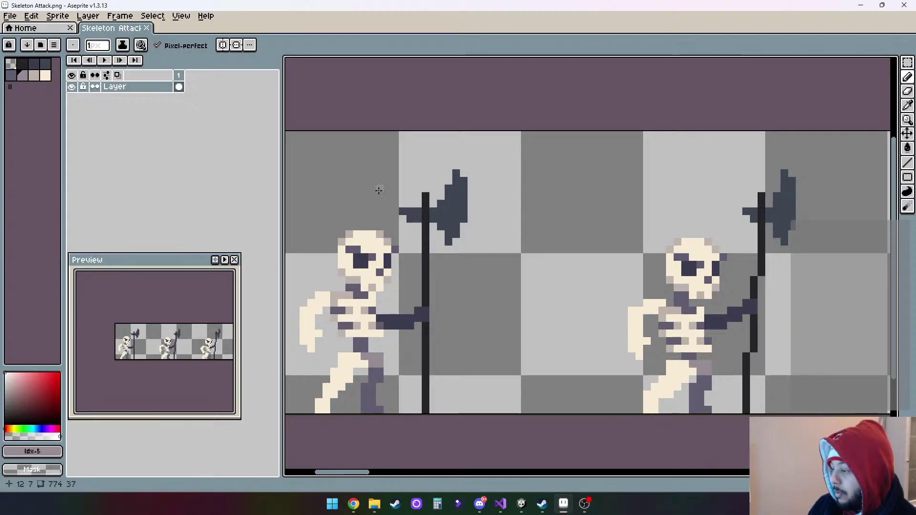
left_click(29, 67)
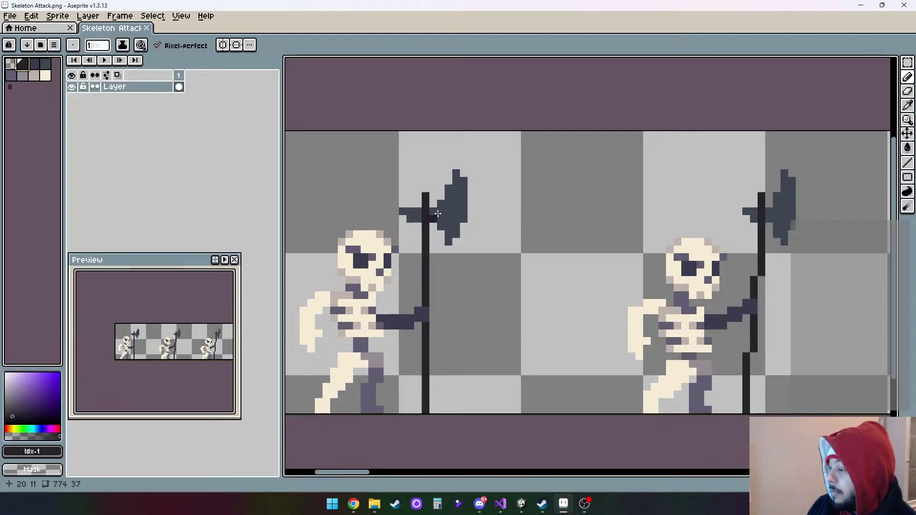
left_click(432, 203)
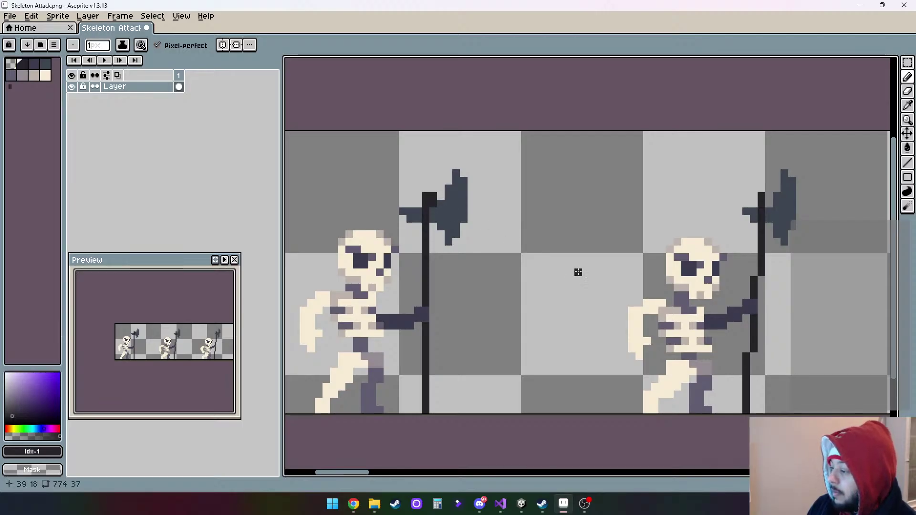
left_click(418, 200)
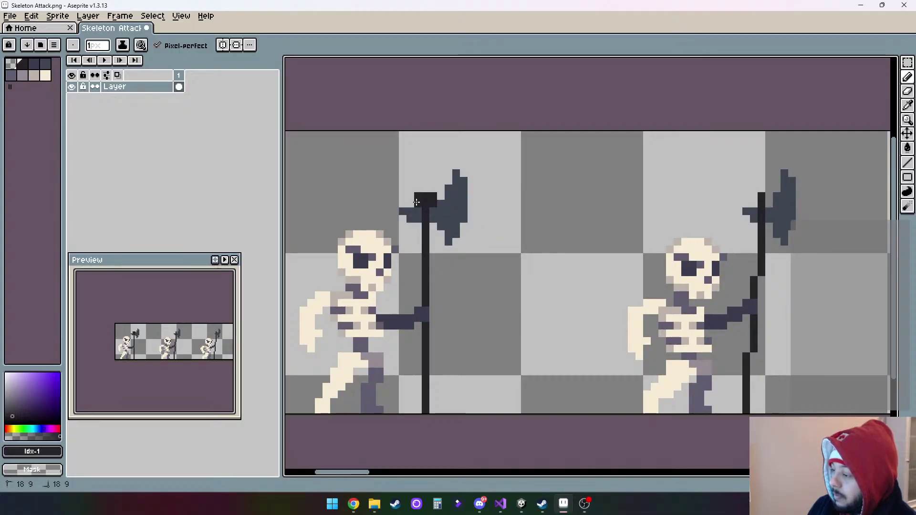
left_click(767, 203)
left_click(754, 200)
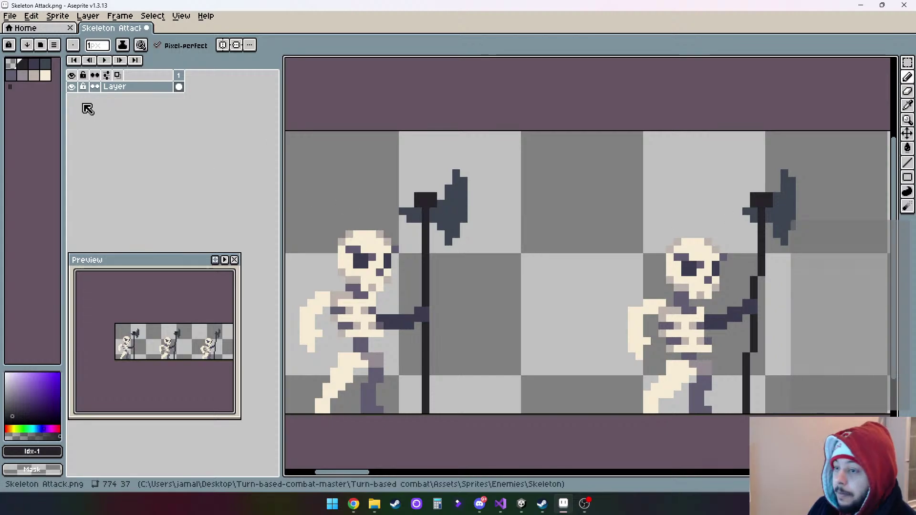
Reshape the first frame's axe in Idx-3 by extending the back spike up and outward and filling the front blade's inner edge
left_click(45, 63)
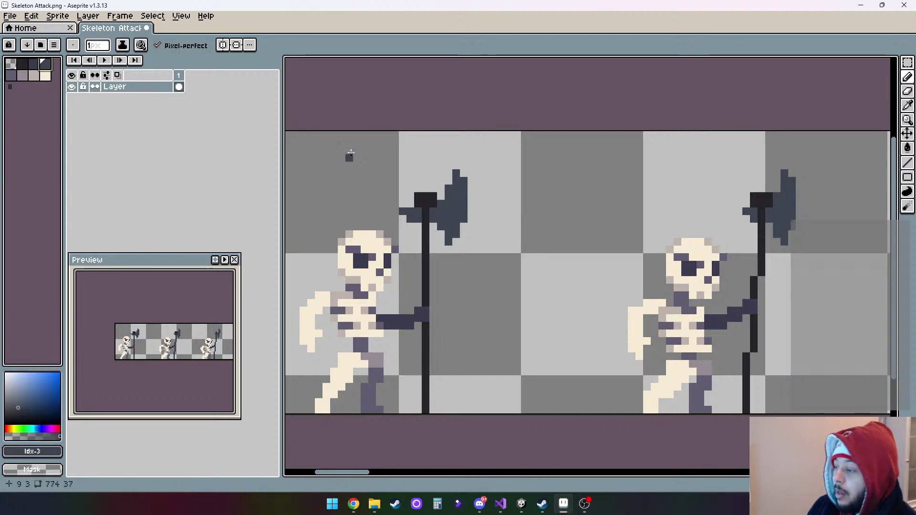
right_click(464, 172)
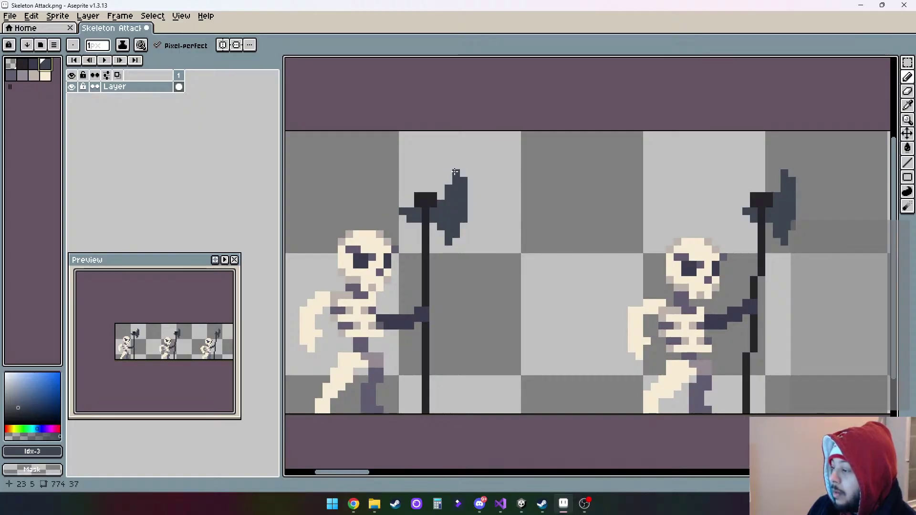
left_click(445, 179)
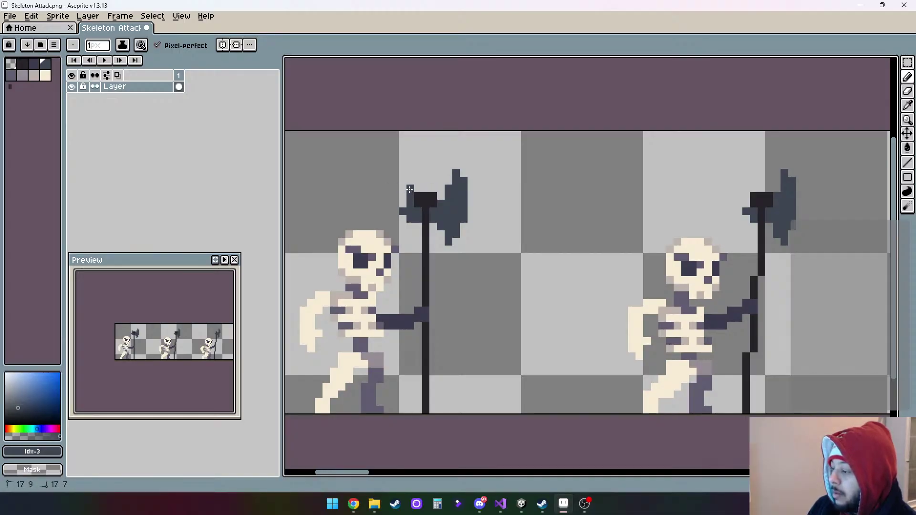
left_click_drag(403, 205, 403, 187)
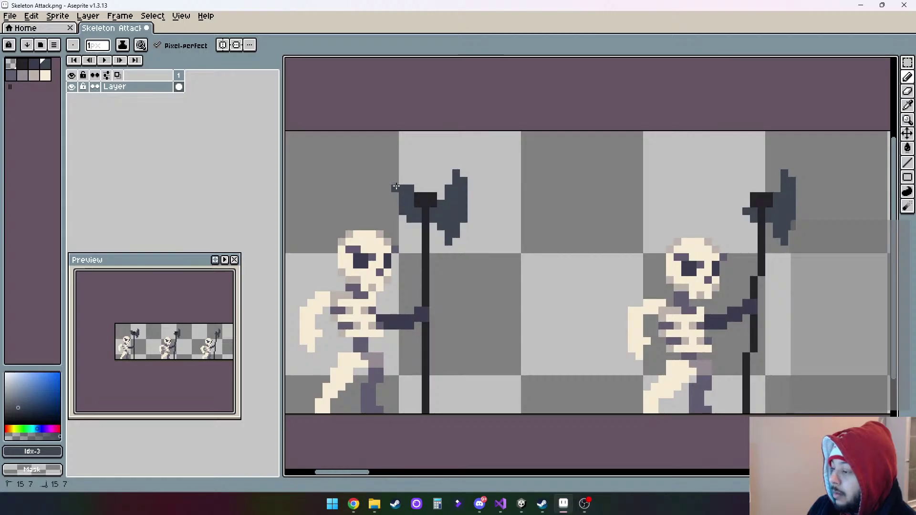
left_click(396, 189)
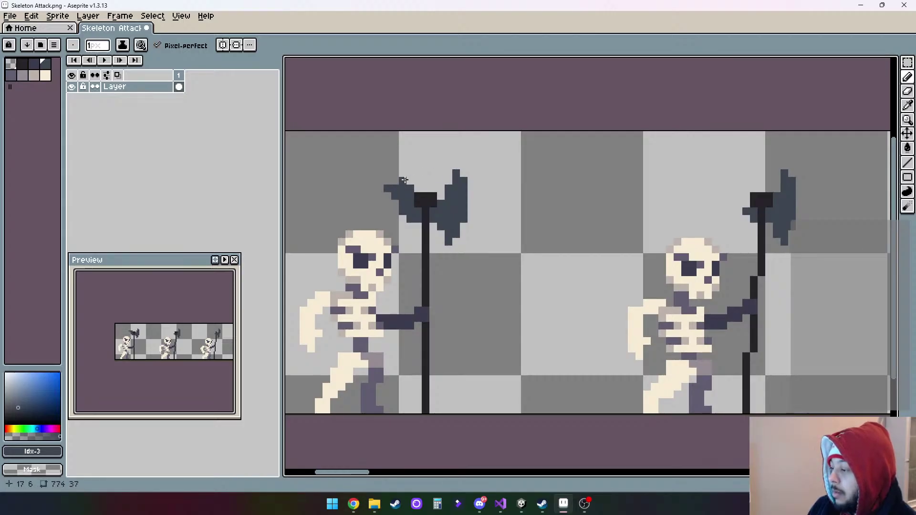
left_click(407, 183)
key("ctrl+z")
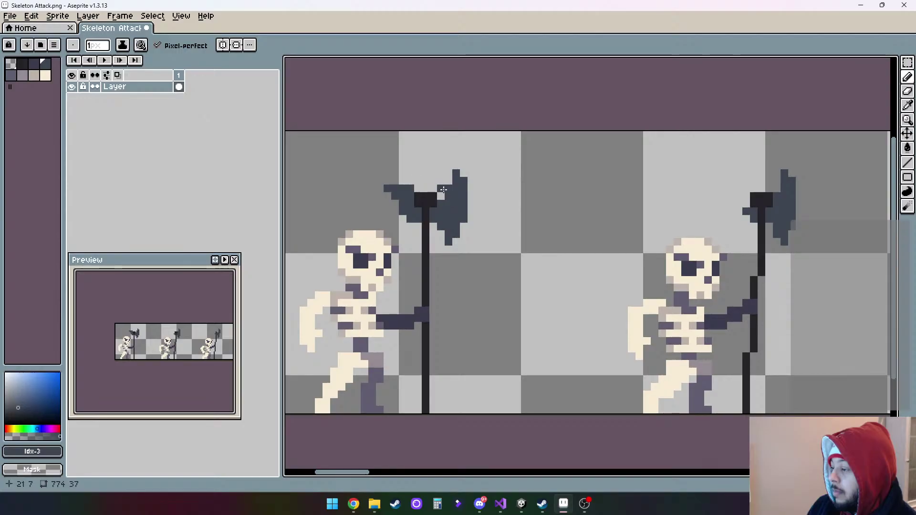
left_click(440, 188)
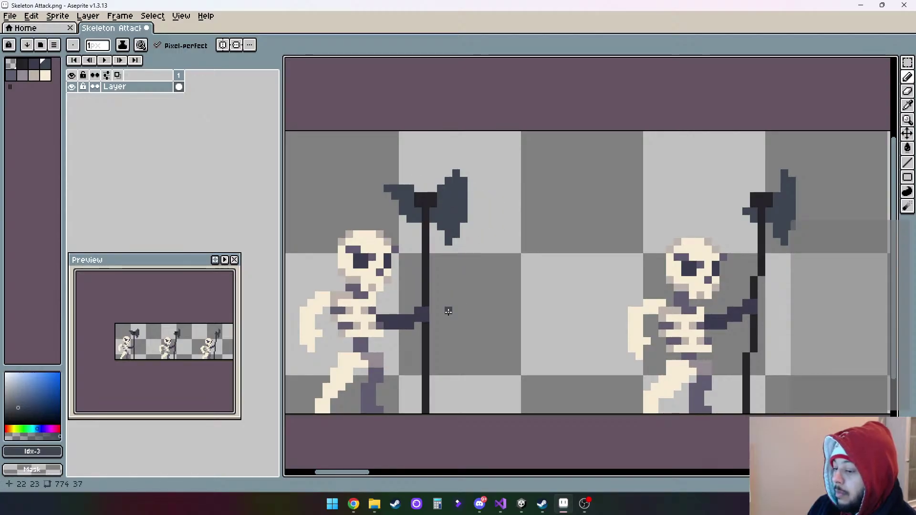
Erase the upper tip and the lower pixels of the first frame's front axe blade to blunt it
left_click(540, 158)
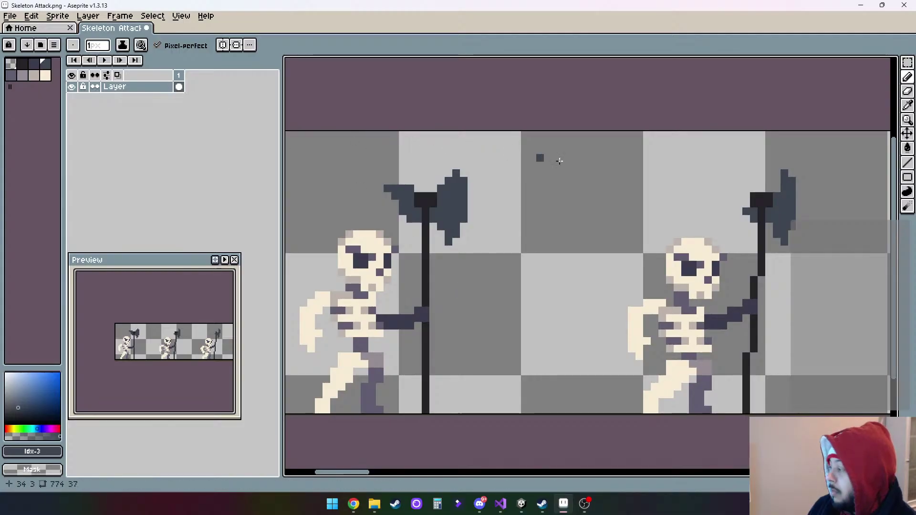
key("ctrl+z")
left_click(908, 91)
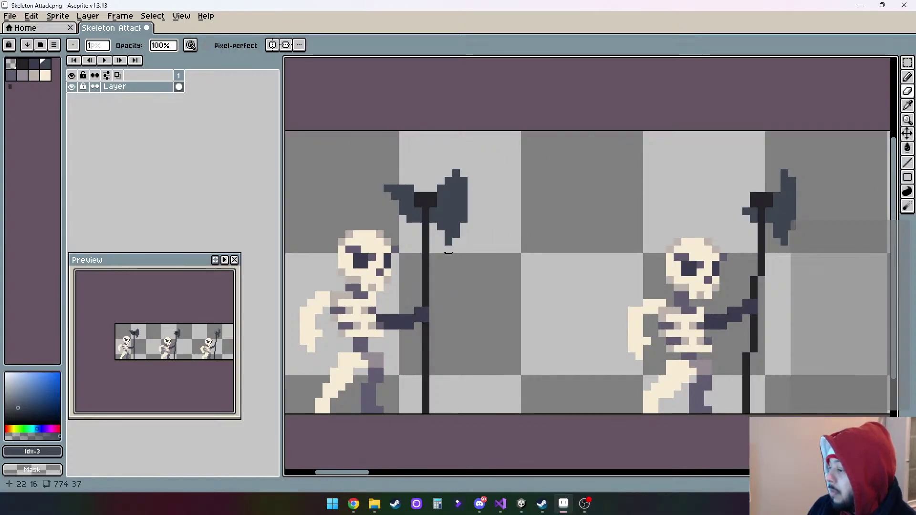
left_click(449, 242)
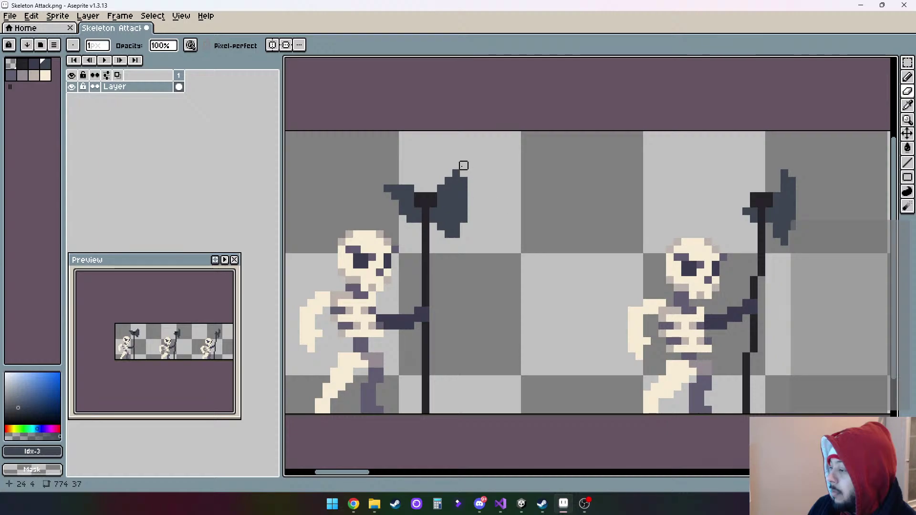
left_click(457, 174)
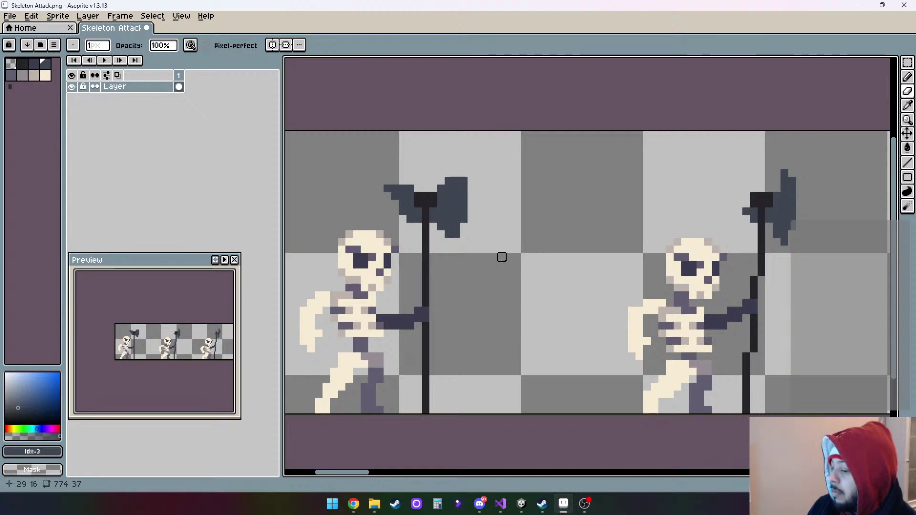
left_click_drag(446, 234, 459, 234)
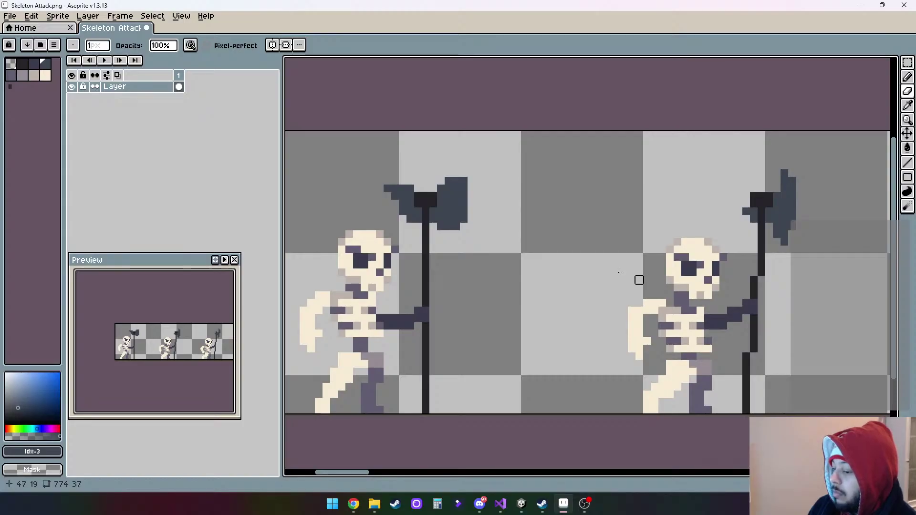
Square off the first axe blade's inner upper corner and paint a vertical Idx-2 shading strip down the blade
left_click(907, 76)
left_click(441, 180)
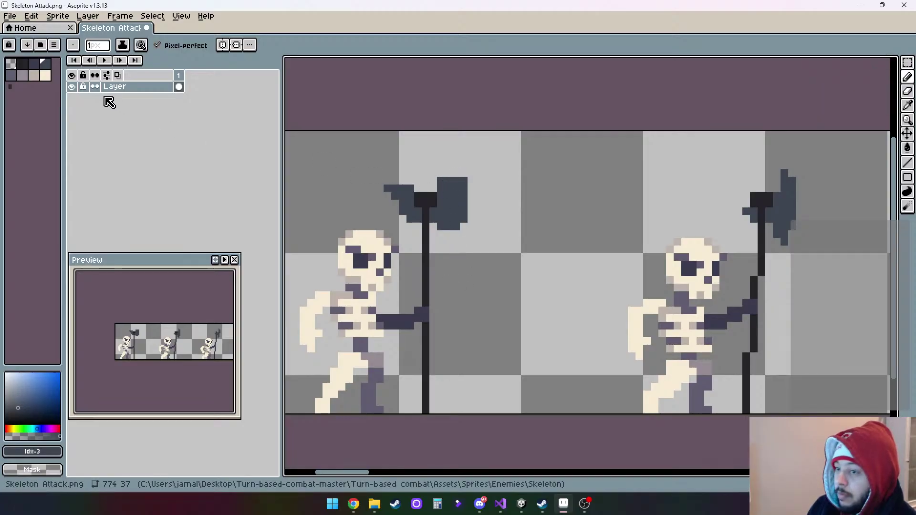
left_click(38, 66)
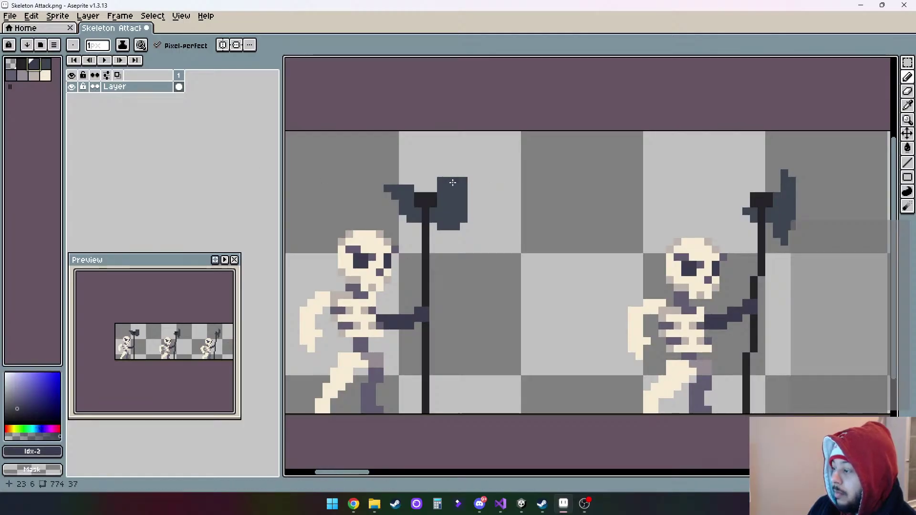
left_click_drag(453, 183, 453, 207)
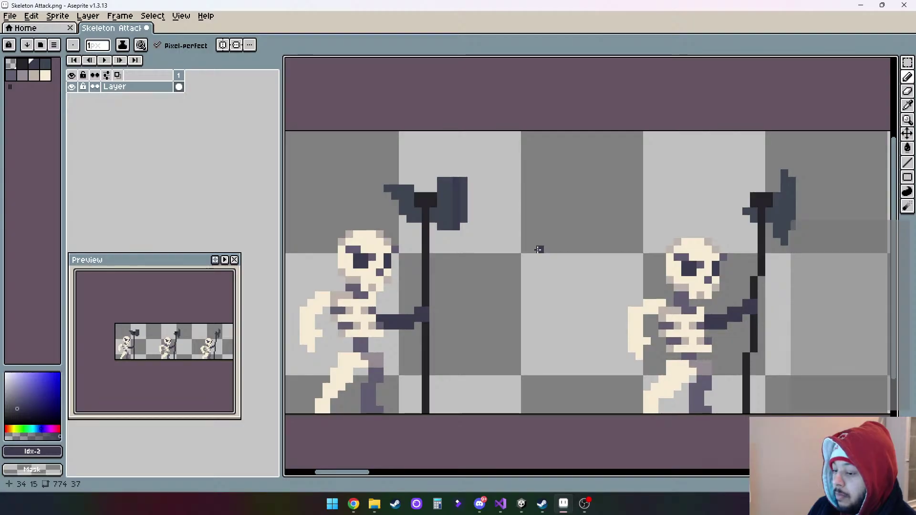
Reshape the second frame's axe in Idx-3 by extending the back spike up and outward and widening the front blade on both edges
left_click_drag(599, 209, 585, 170)
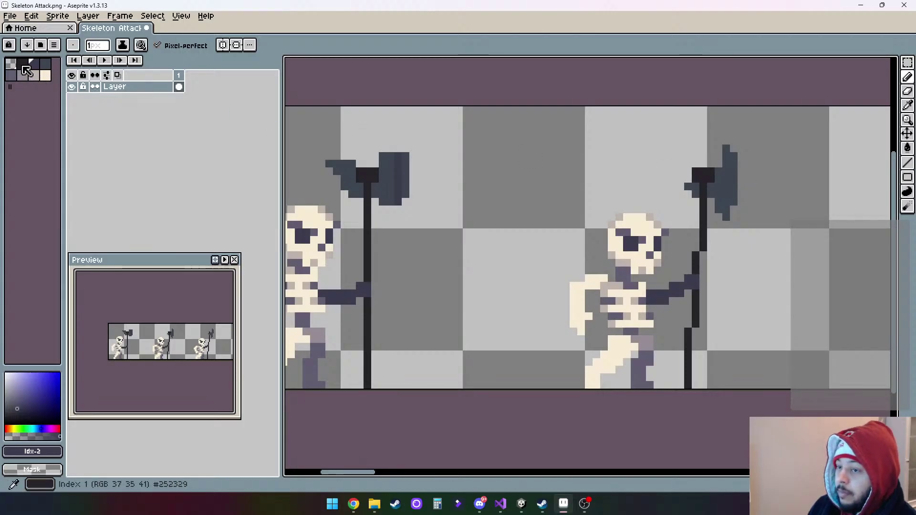
left_click(49, 67)
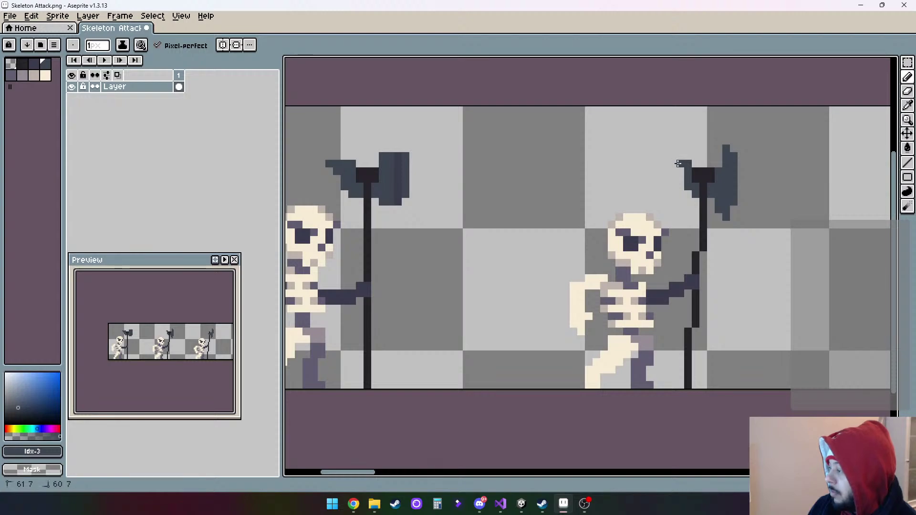
left_click_drag(672, 163, 678, 176)
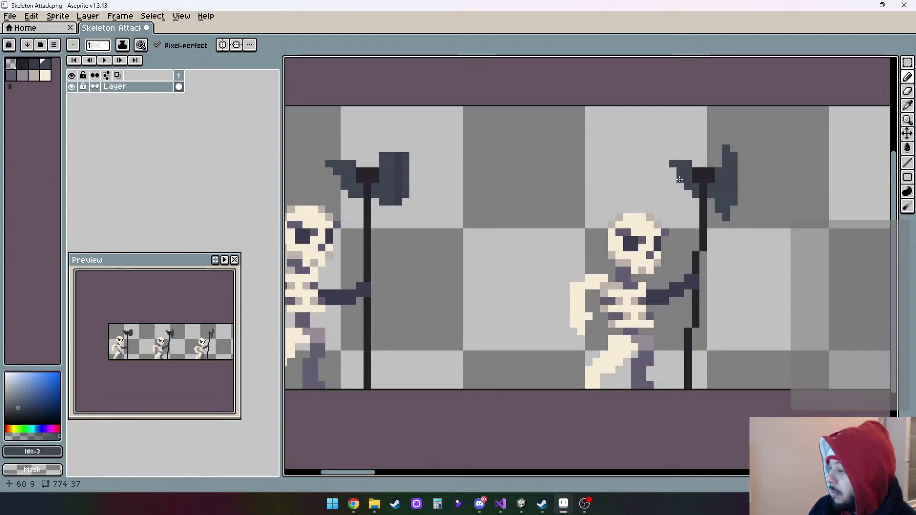
left_click(718, 164)
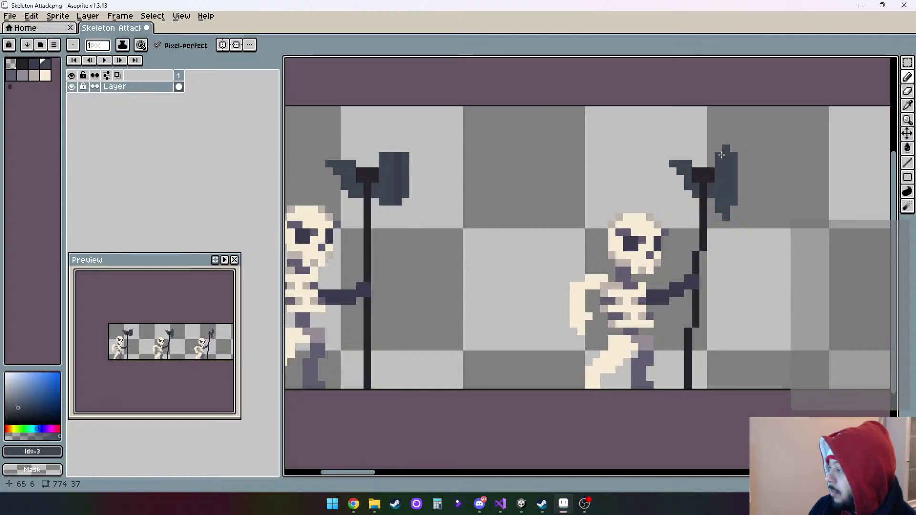
left_click_drag(739, 153, 742, 196)
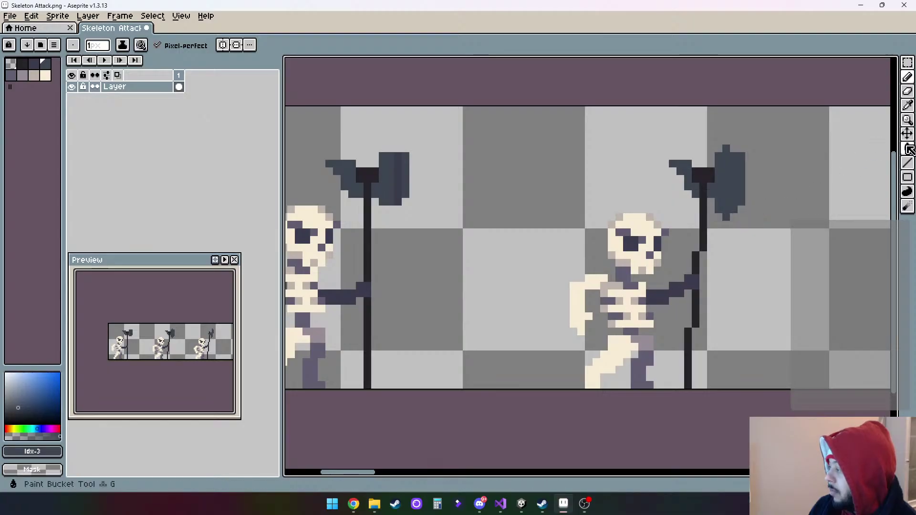
Erase the upper and lower tips of the second frame's axe blade and paint a vertical Idx-2 shading strip down it
left_click(907, 91)
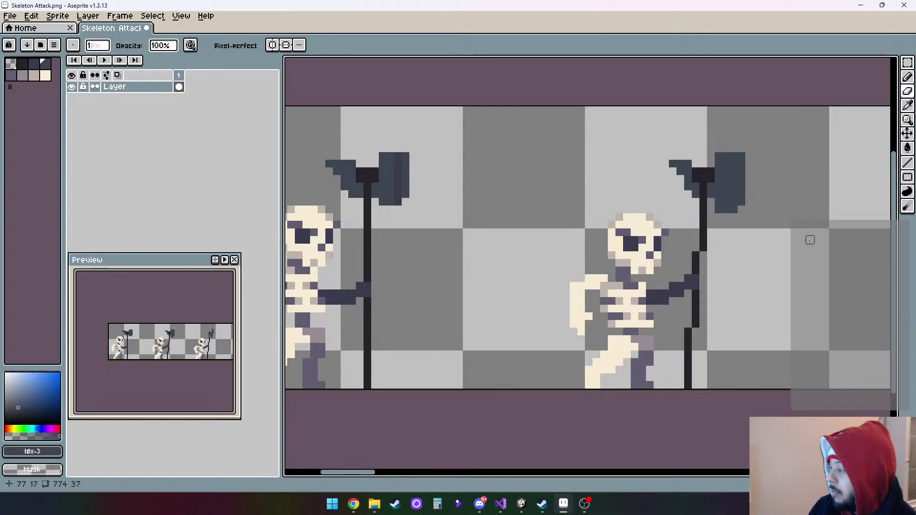
left_click(35, 65)
key("b")
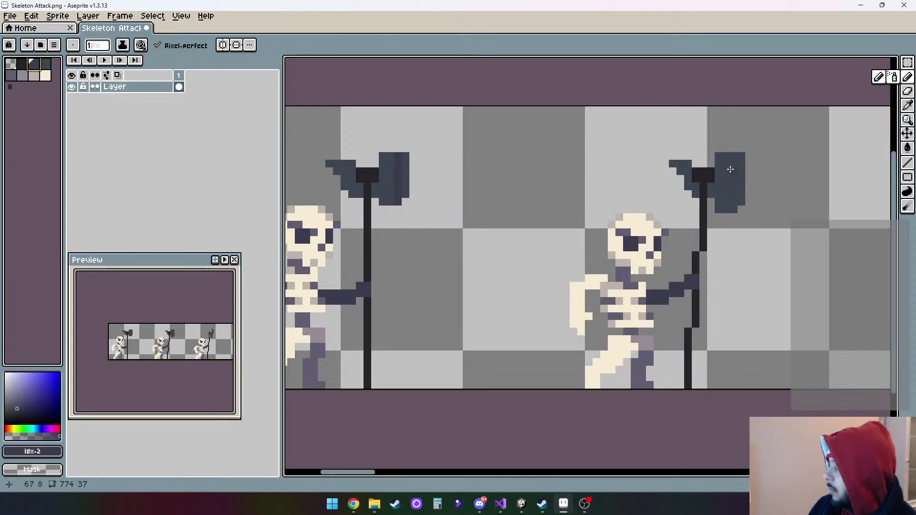
left_click(731, 156)
left_click(734, 207, "shift")
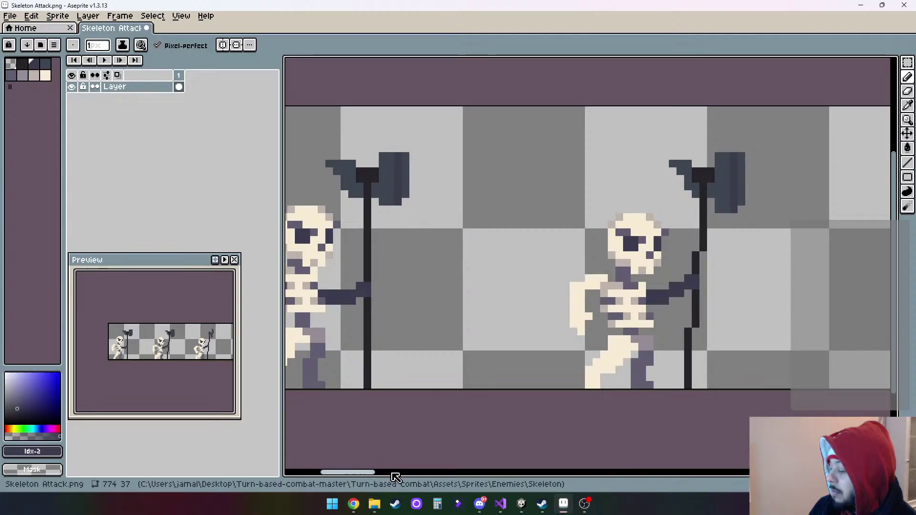
Paint a vertical Idx-2 strip down the third frame's axe blade and fill the column on its inner side with Idx-3
left_click_drag(372, 473, 403, 477)
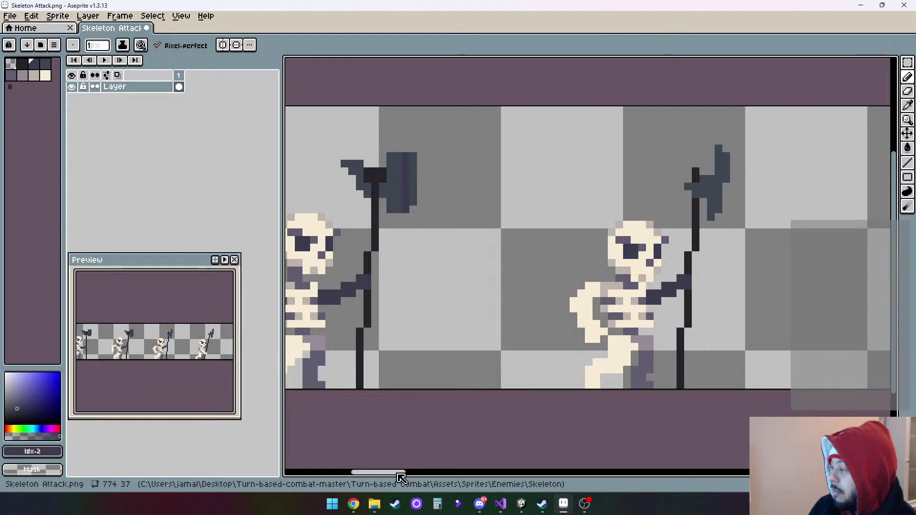
left_click_drag(402, 478, 370, 470)
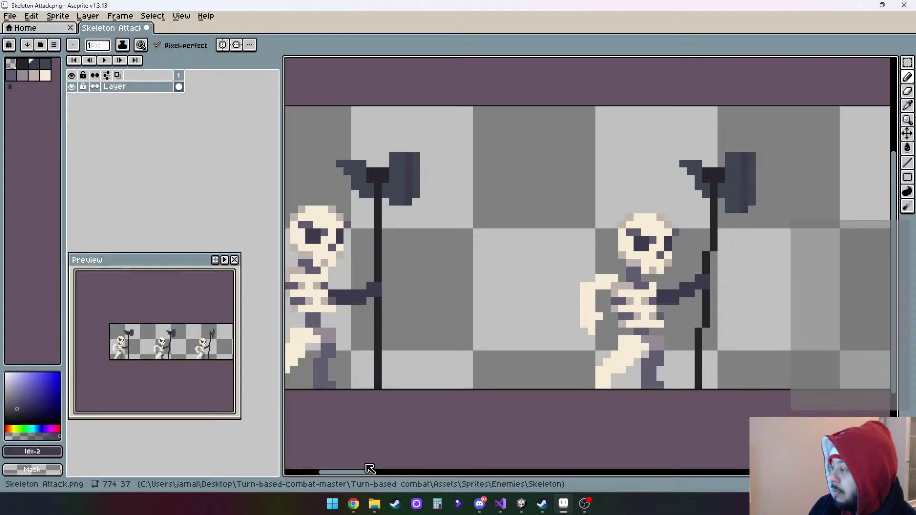
left_click_drag(369, 470, 401, 475)
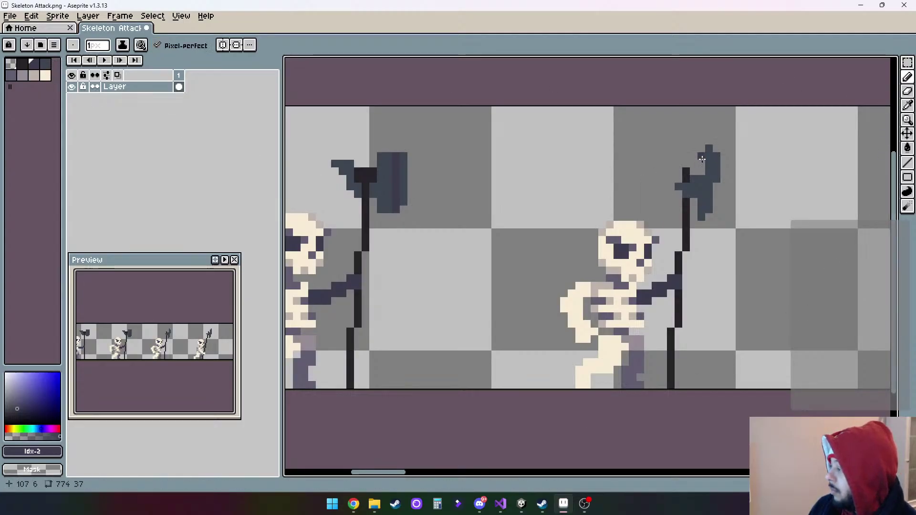
left_click_drag(702, 159, 704, 204)
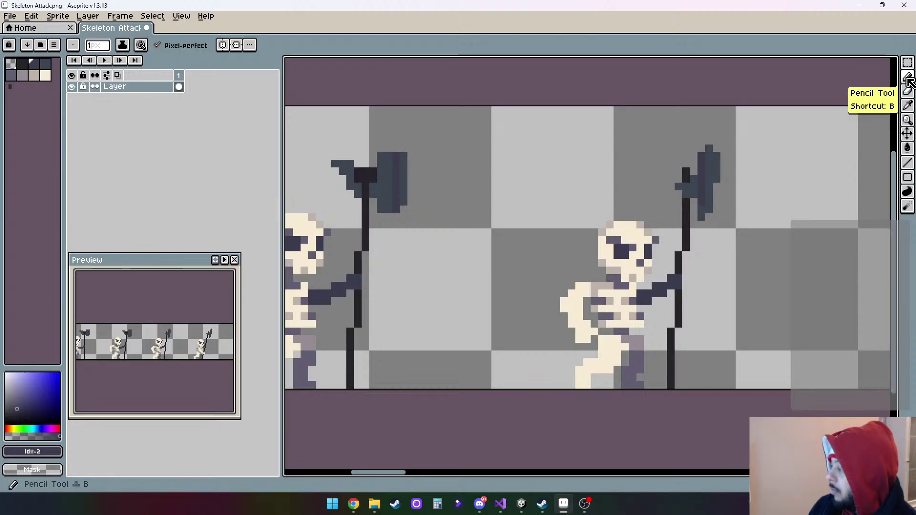
key("bracketright")
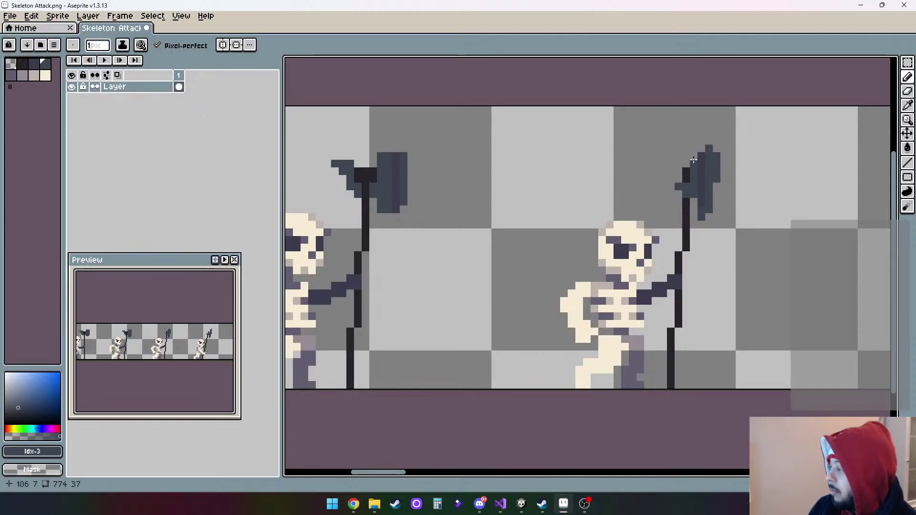
left_click_drag(693, 158, 696, 198)
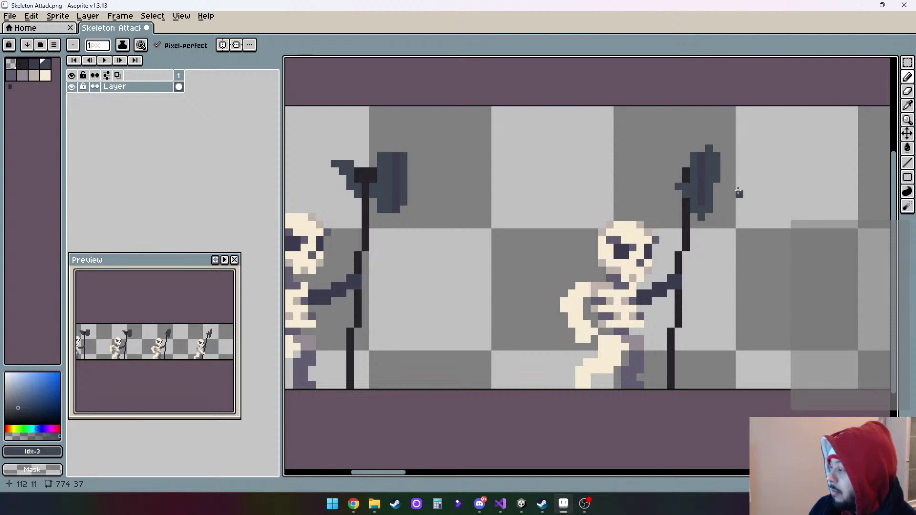
Draw a longer raised back spike on the third frame's axe in Idx-3 and extend the front blade's upper outer corner
left_click(675, 164)
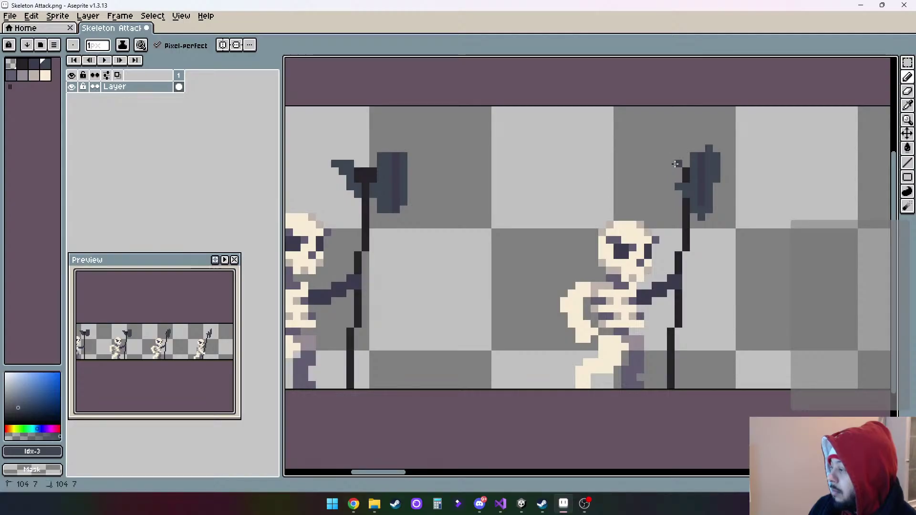
left_click_drag(659, 164, 671, 157)
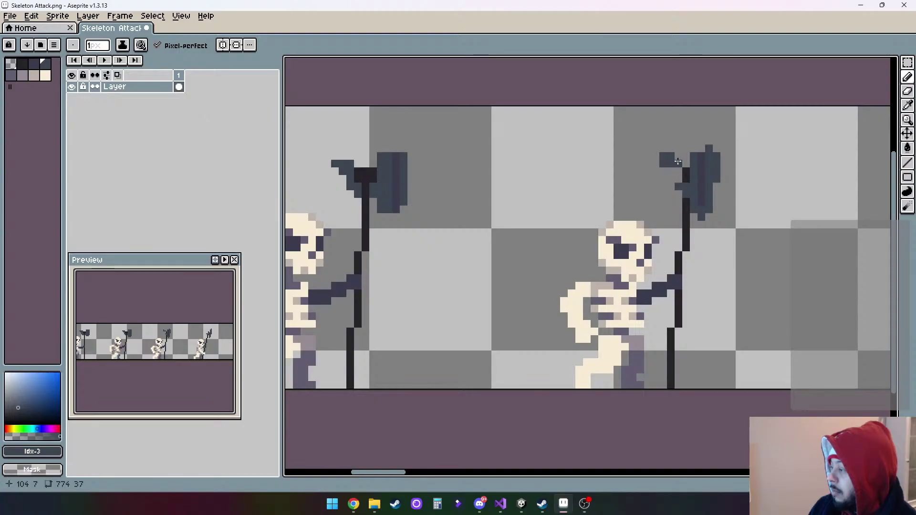
left_click(721, 164)
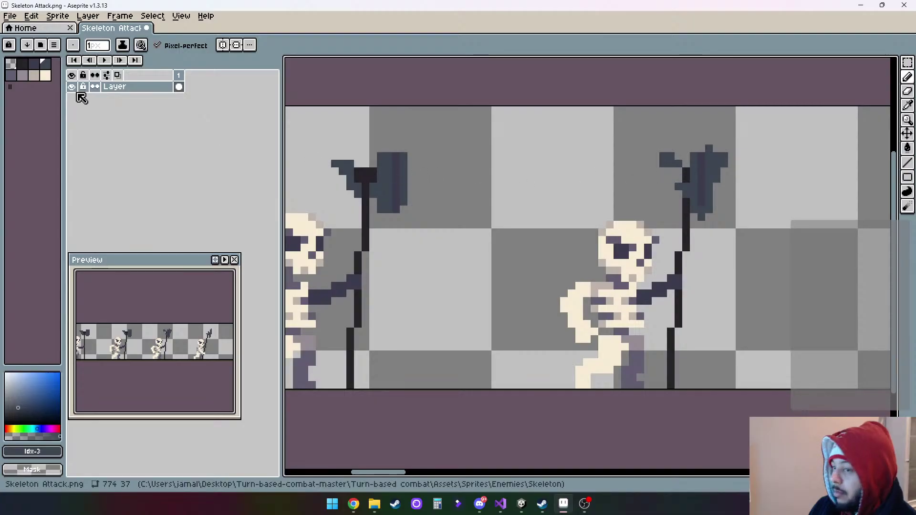
Widen the top of the third frame's axe pole with Idx-1 pixels and erase the blade's upper and lower tips
left_click(678, 180, "alt")
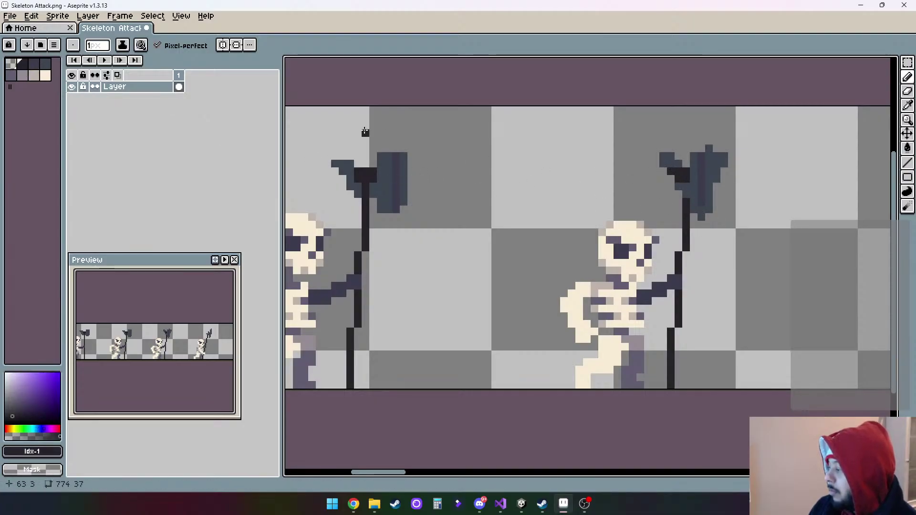
left_click(714, 178, "alt")
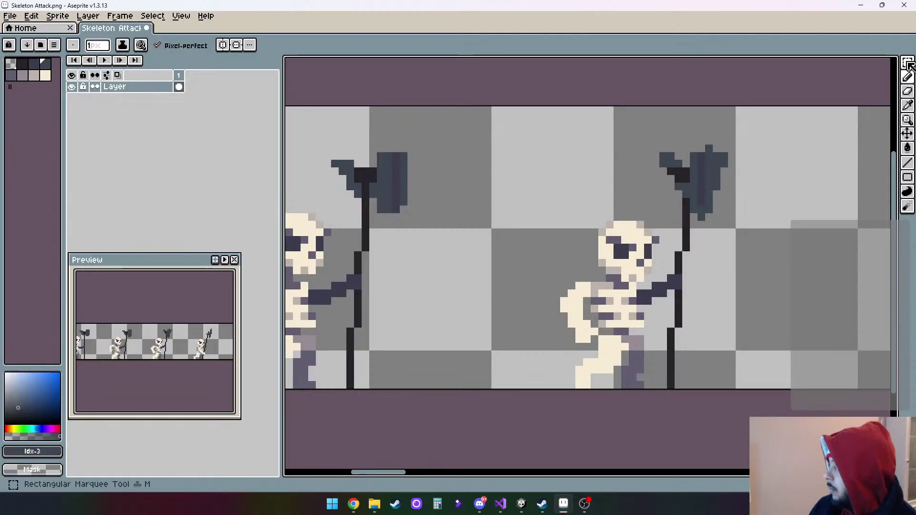
left_click(908, 97)
left_click(701, 217)
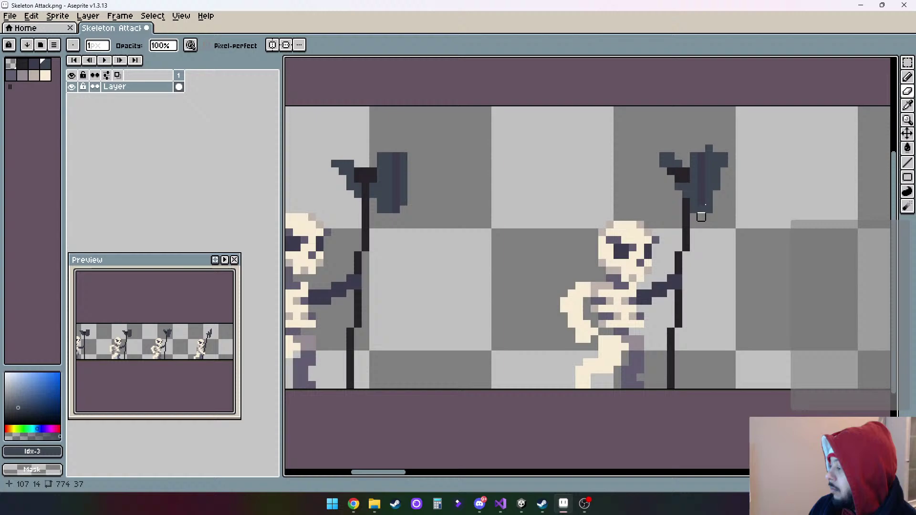
left_click(708, 149)
left_click(354, 504)
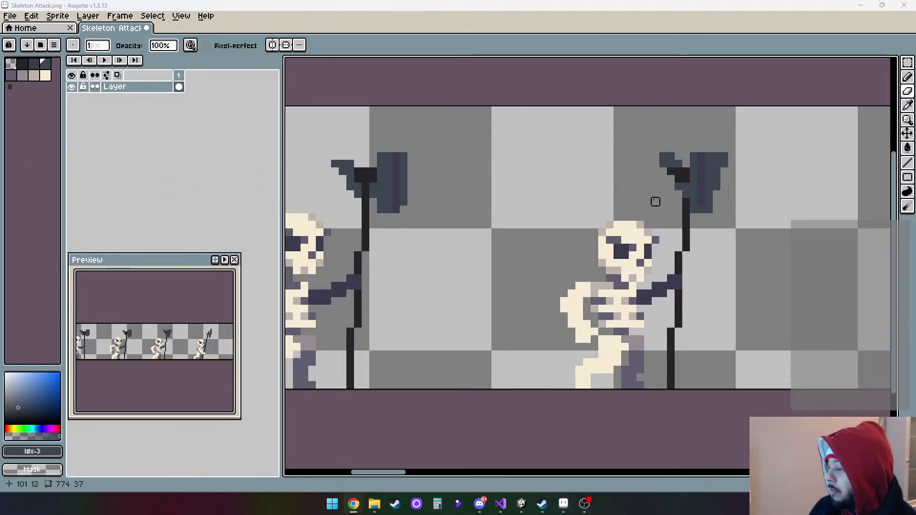
left_click(105, 61)
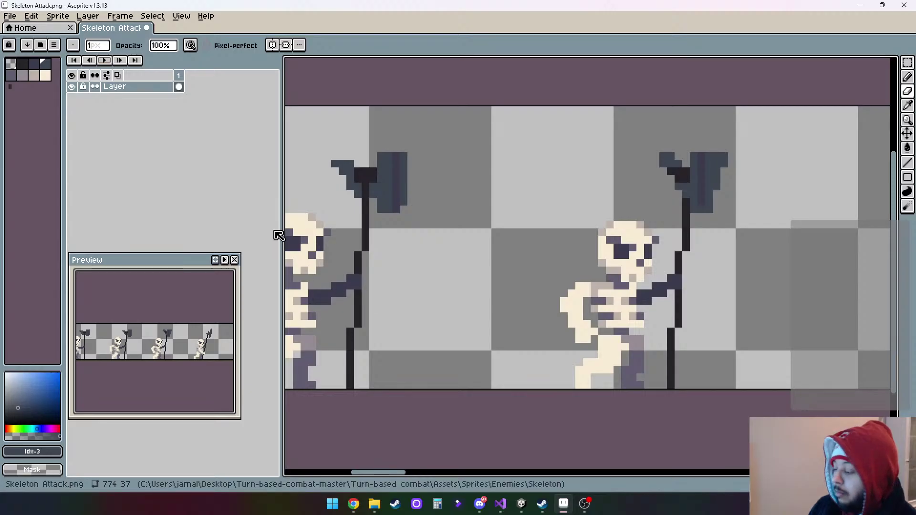
Widen the fourth frame's axe blade outward in Idx-3 and extend its back spike up and outward
left_click_drag(390, 473, 447, 455)
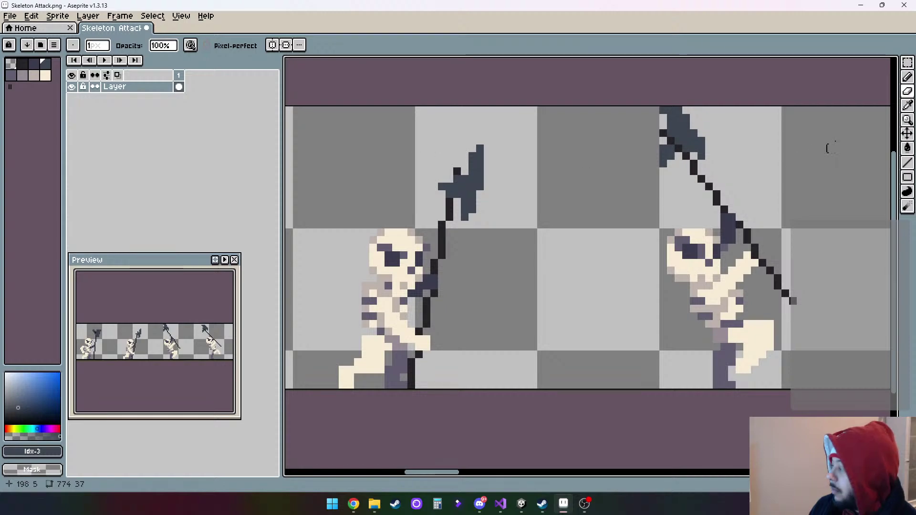
key("b")
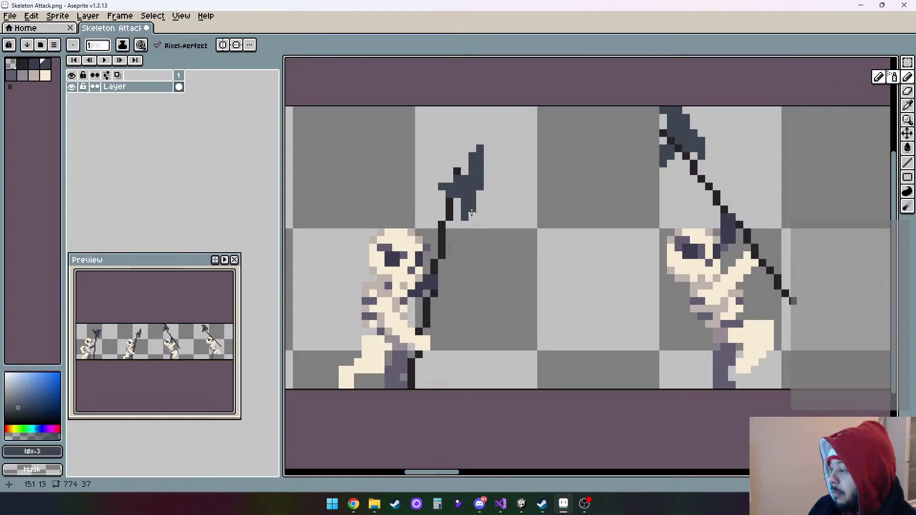
left_click(485, 192)
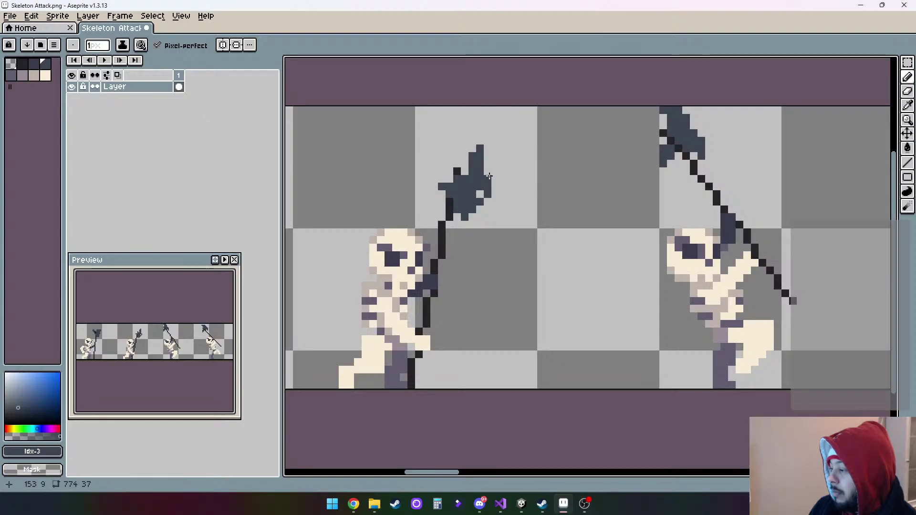
mouse_move(488, 156)
left_mouse_down()
mouse_move(494, 165)
mouse_move(485, 164)
mouse_move(481, 182)
mouse_move(433, 168)
left_mouse_up()
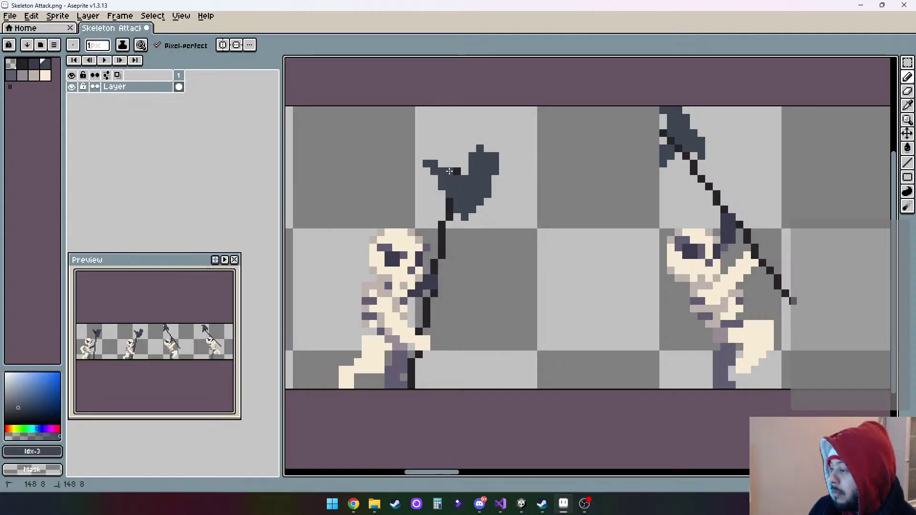
left_click(439, 165)
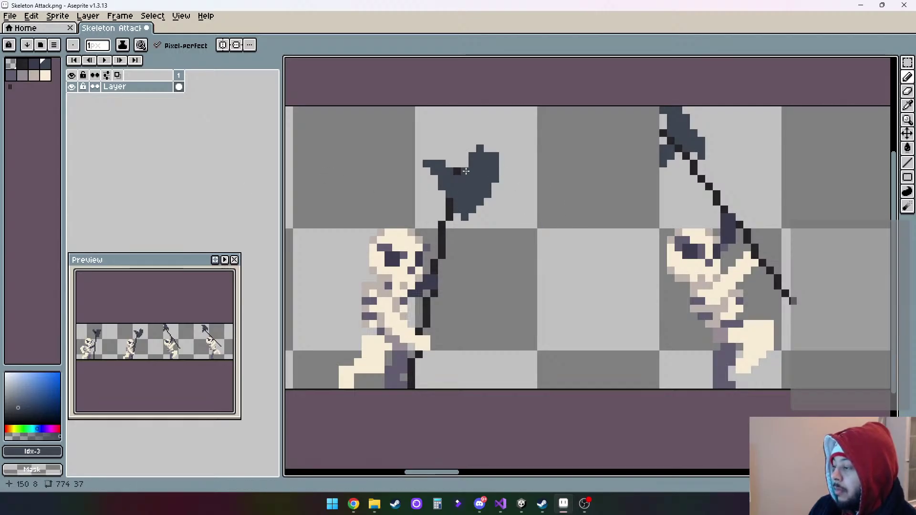
Darken and widen the top of the fourth frame's axe pole with Idx-1 pixels where it meets the blade
key("[")
key("[")
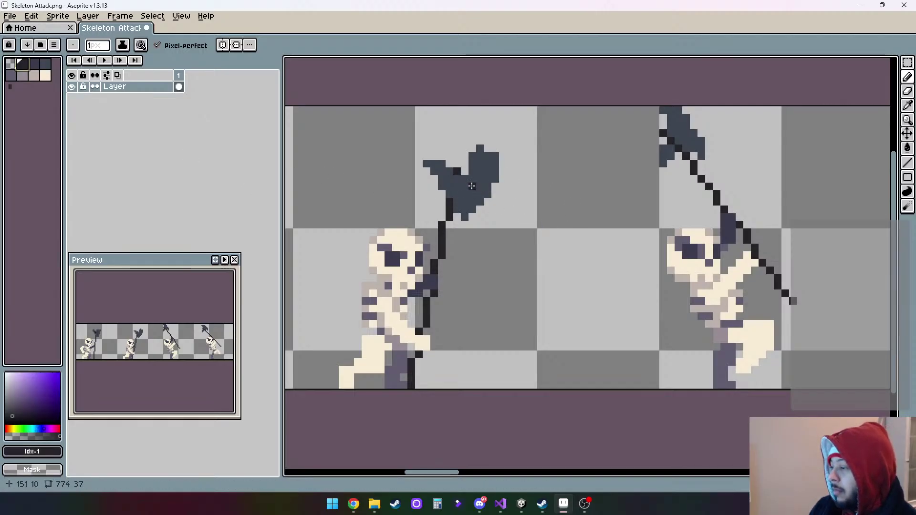
left_click_drag(457, 175, 454, 189)
left_click(479, 178)
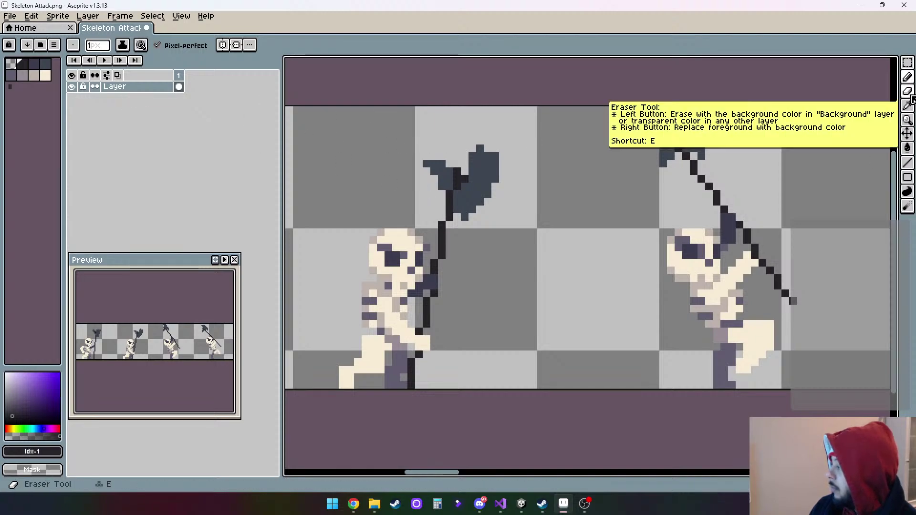
Erase the upper tip of the fourth frame's axe blade and paint an Idx-2 shading strip following the blade's curve
left_click(909, 92)
key("9")
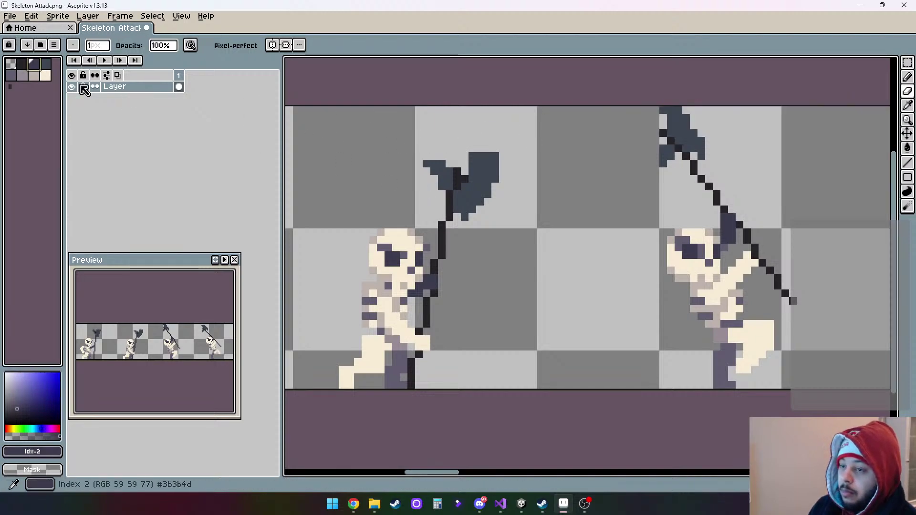
key("b")
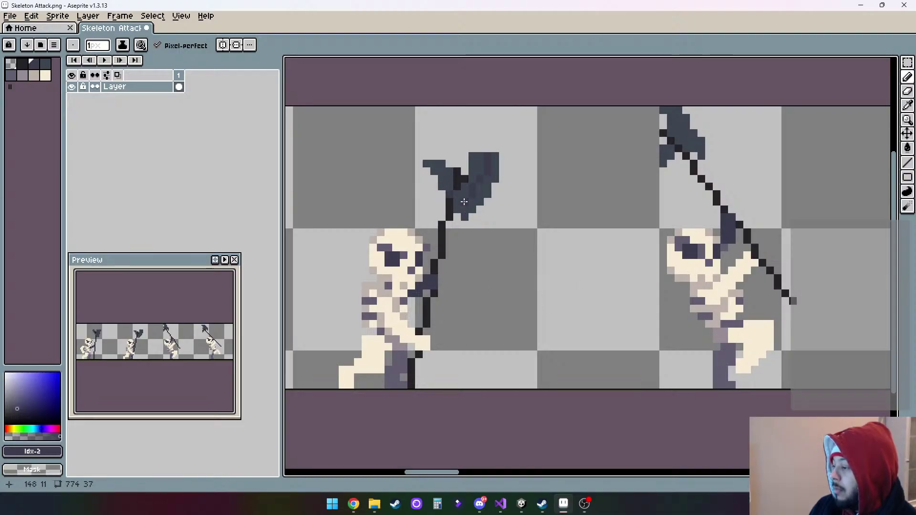
Extend the fifth frame's axe blade and back spike outward in Idx-3, and thicken the top of its pole with Idx-1 pixels
left_click_drag(453, 472, 472, 473)
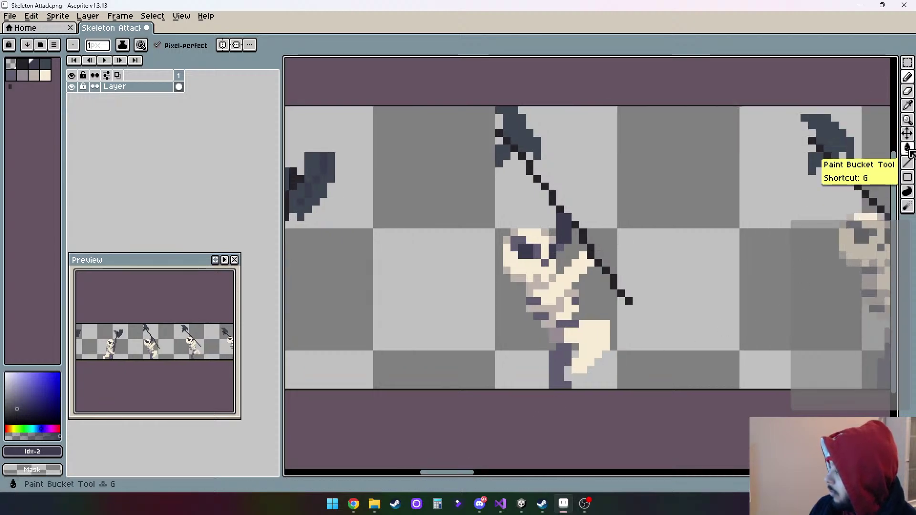
left_click(45, 63)
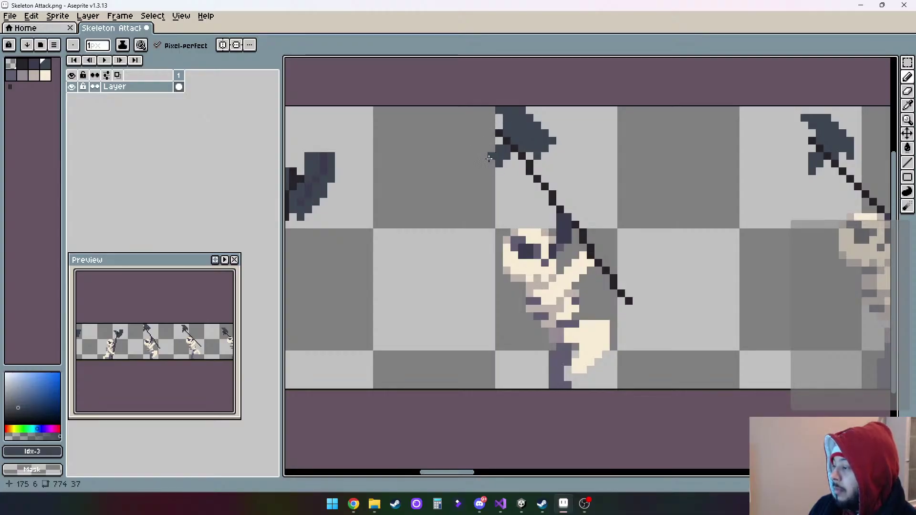
left_click_drag(490, 153, 479, 163)
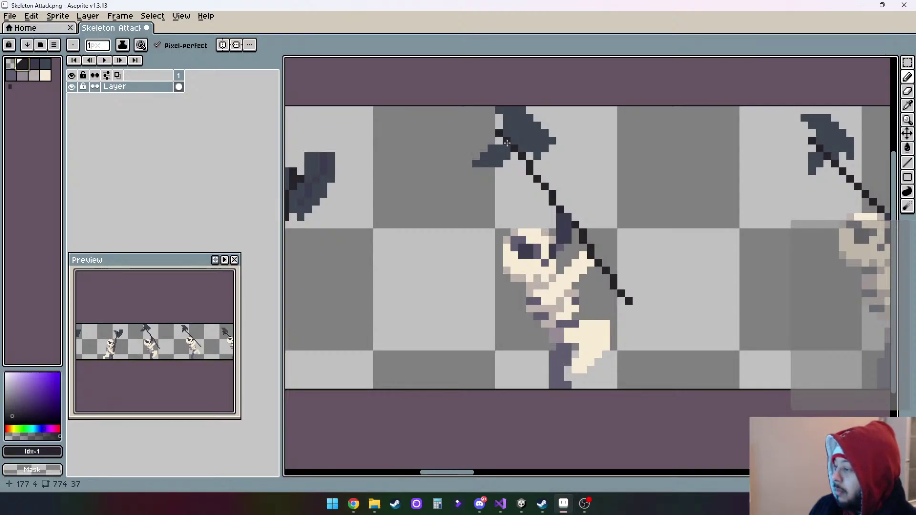
left_click(502, 141)
left_click_drag(507, 136, 515, 140)
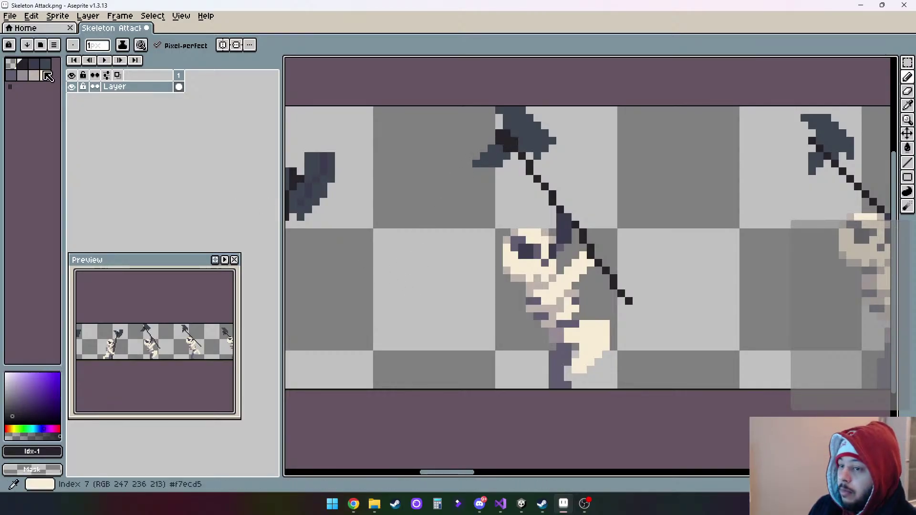
Paint an Idx-2 shading strip across the fifth frame's axe blade and erase the blade's protruding upper tip
left_click(45, 63)
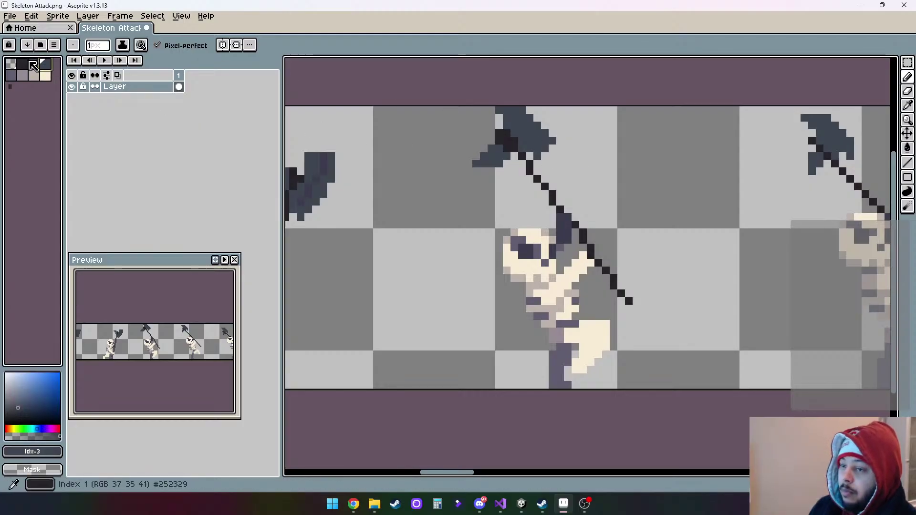
left_click(33, 65)
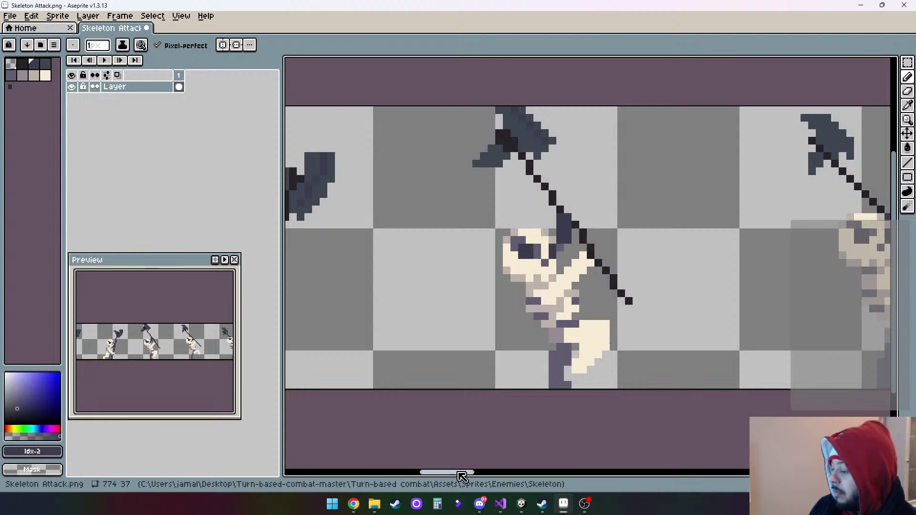
mouse_move(462, 475)
left_mouse_down()
mouse_move(364, 463)
mouse_move(505, 464)
mouse_move(462, 455)
left_mouse_up()
left_click(908, 91)
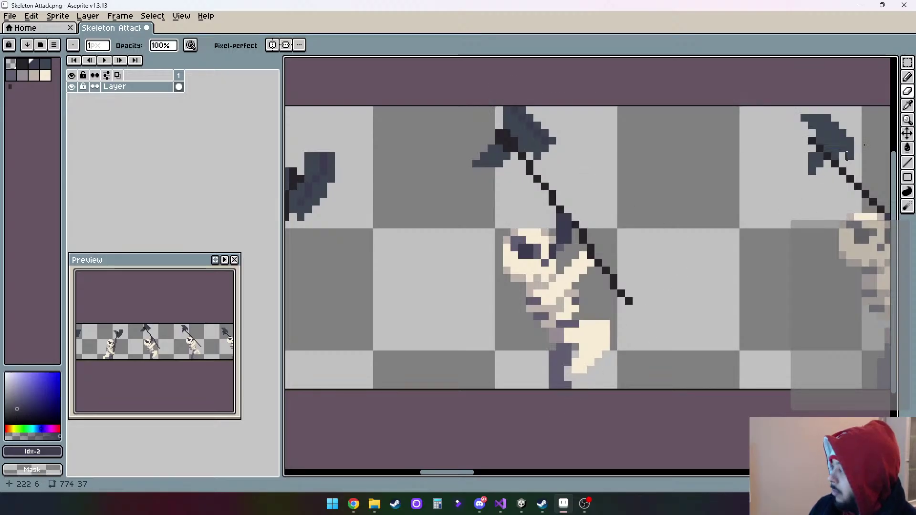
key("b")
Extend the sixth frame's axe blade and back spike outward with Idx-3 pixels
left_click(42, 68)
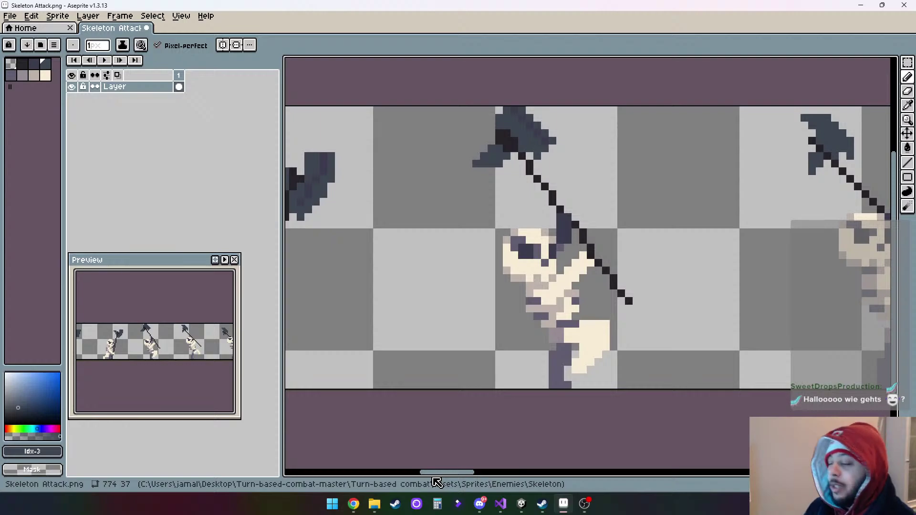
left_click_drag(465, 473, 484, 461)
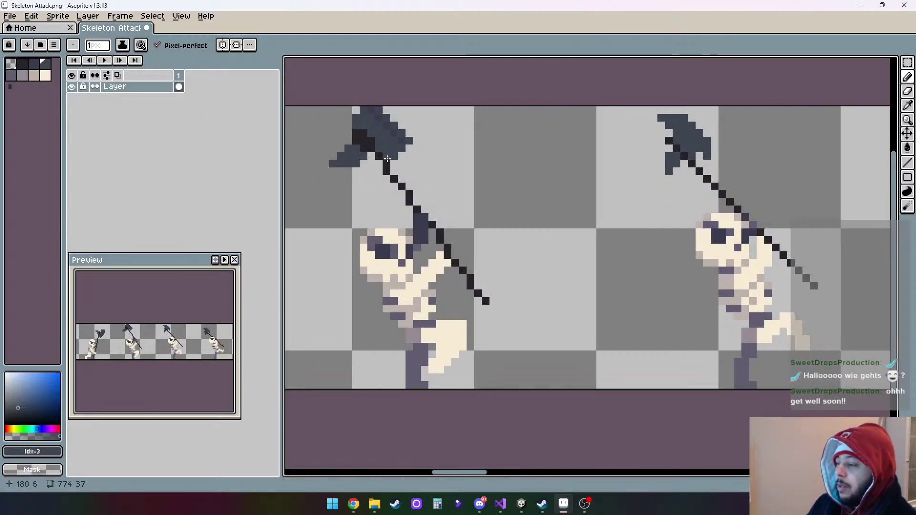
left_click_drag(470, 473, 443, 473)
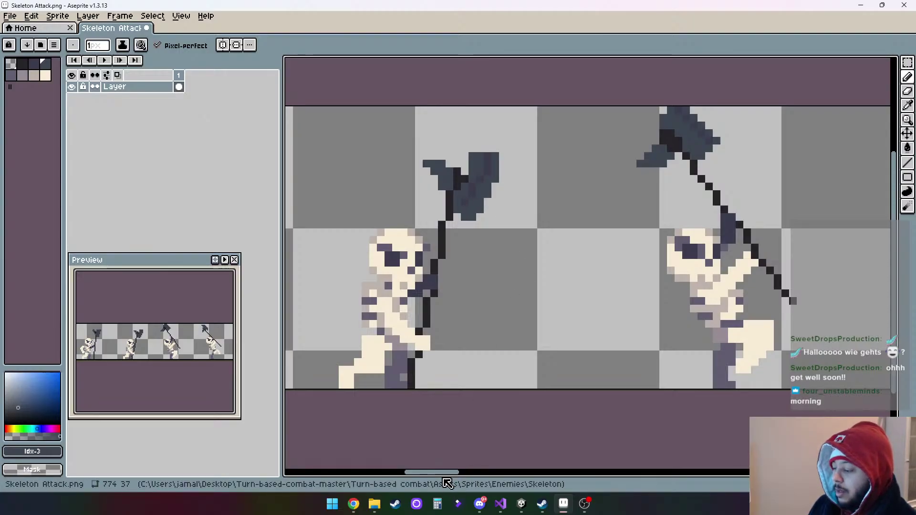
left_click_drag(449, 478, 480, 463)
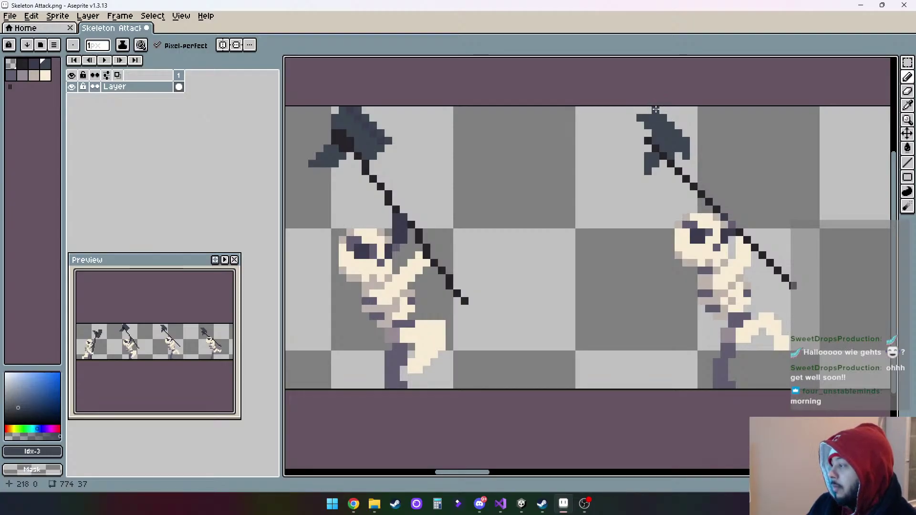
mouse_move(655, 110)
left_mouse_down()
mouse_move(681, 125)
mouse_move(698, 155)
left_mouse_up()
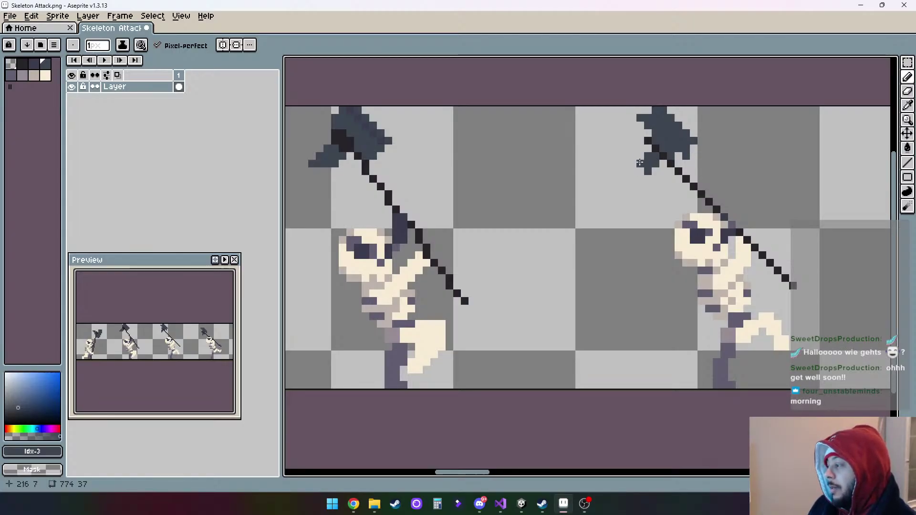
left_click(633, 172)
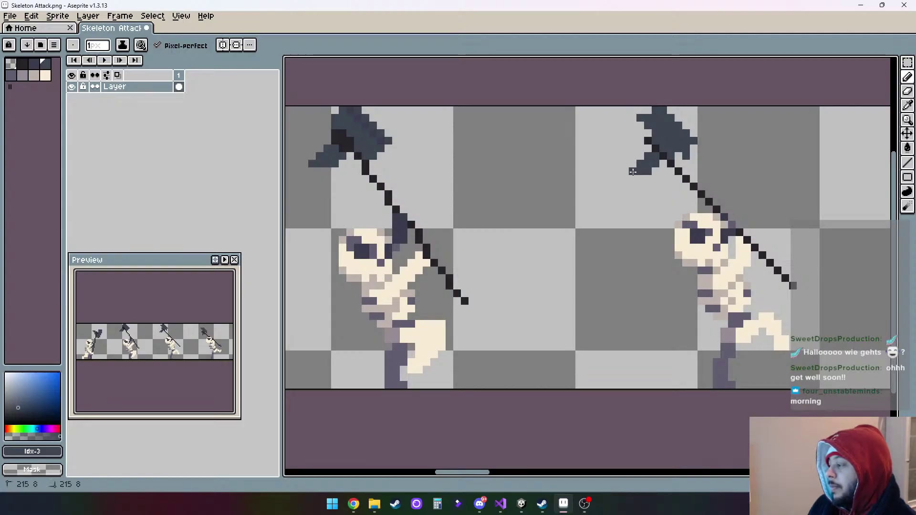
Thicken the top of the sixth frame's axe pole with Idx-1 pixels and erase the stray tip behind its blade
key("e")
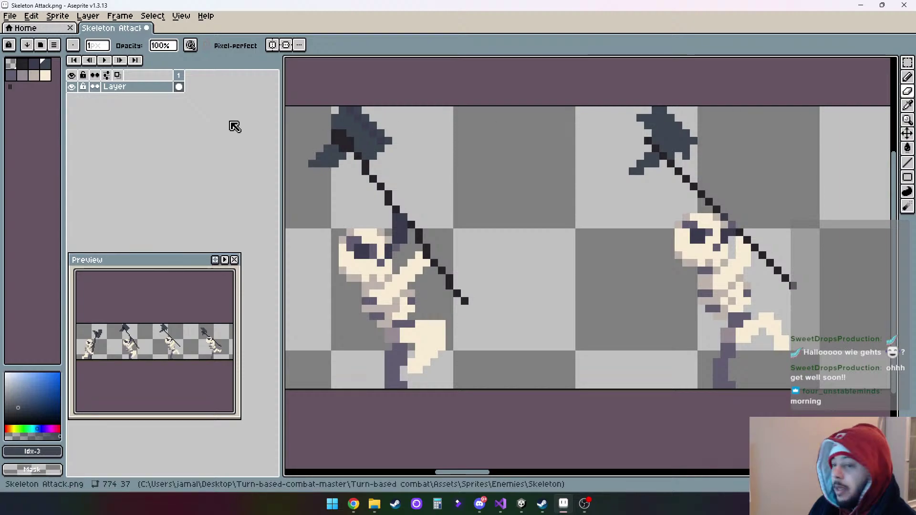
left_click(21, 63)
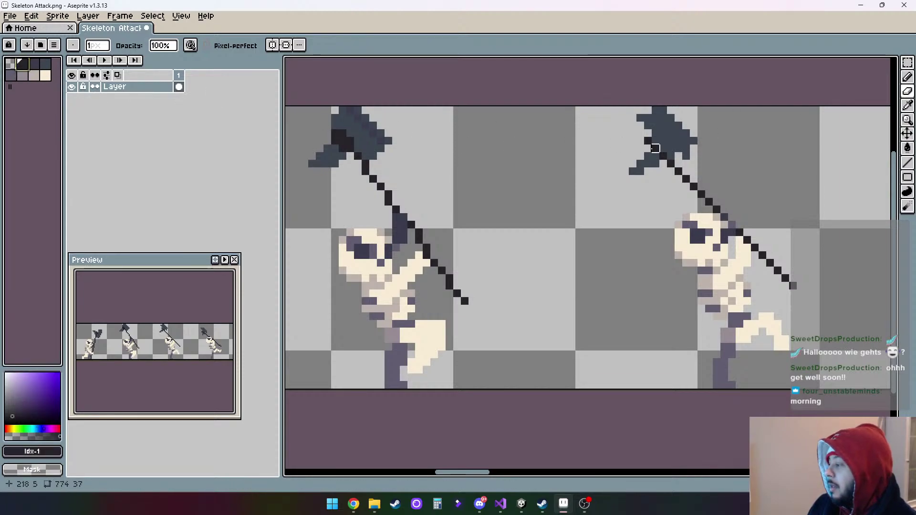
key("b")
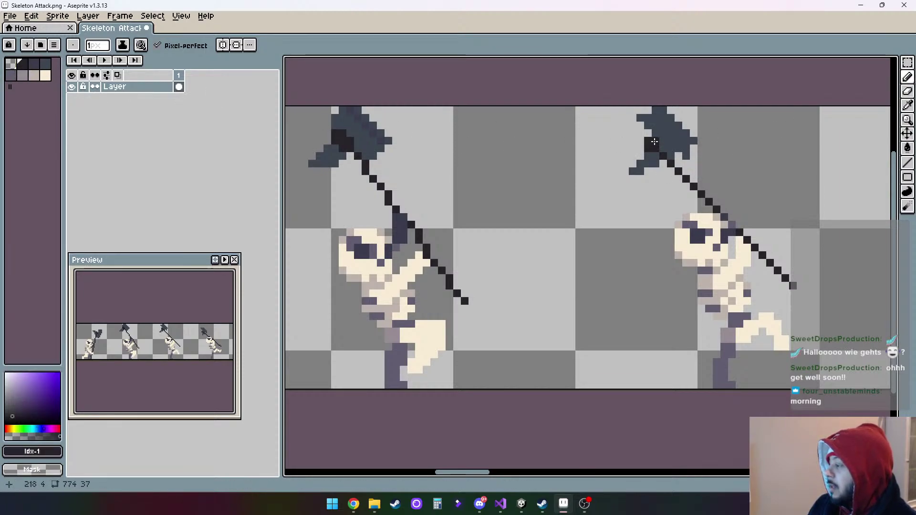
left_click_drag(653, 164, 661, 148)
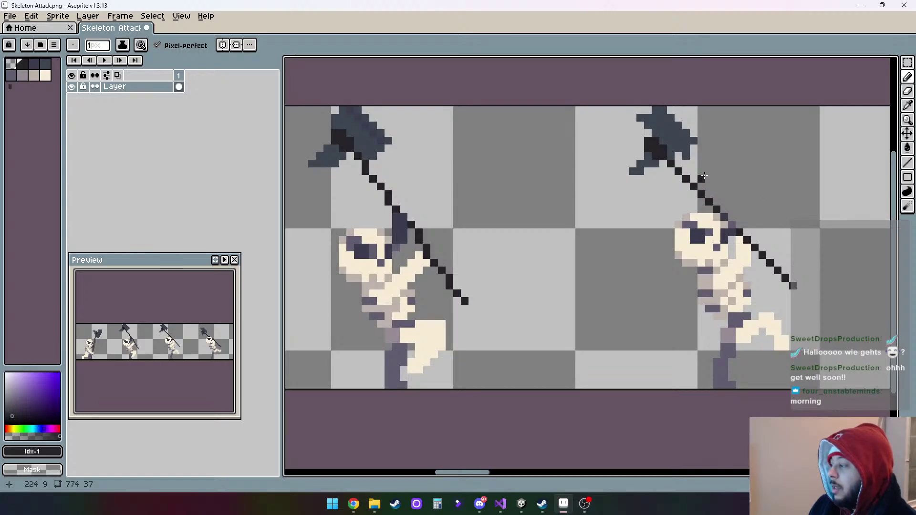
left_click(907, 91)
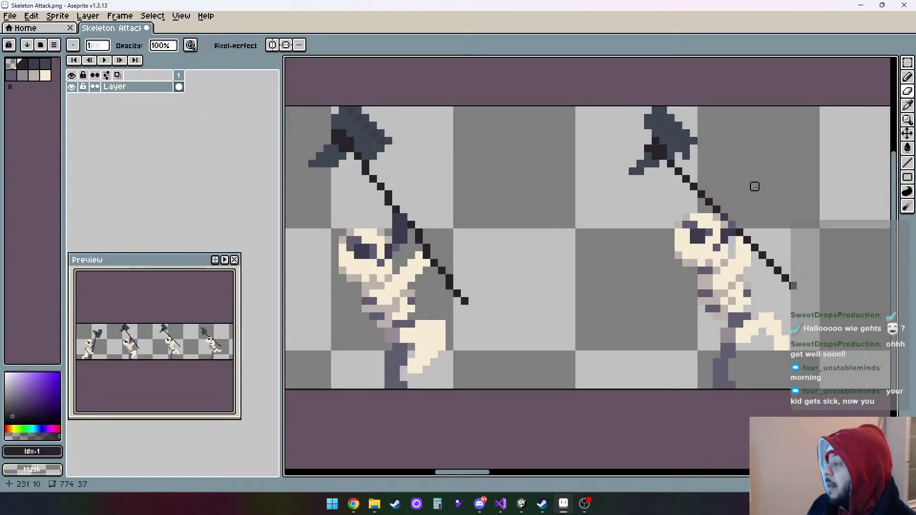
Widen the outer edge of the sixth frame's axe blade in Idx-3 and paint an Idx-2 shading strip along its curve
left_click(907, 77)
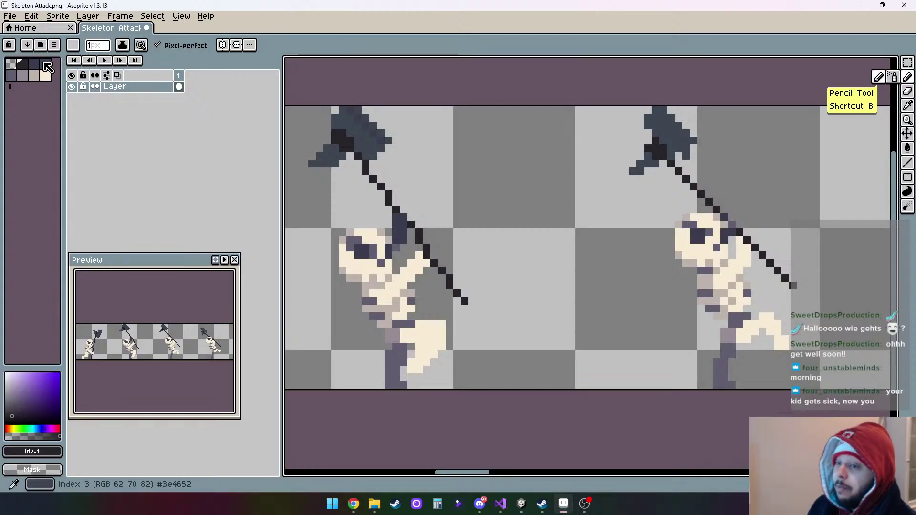
left_click(47, 67)
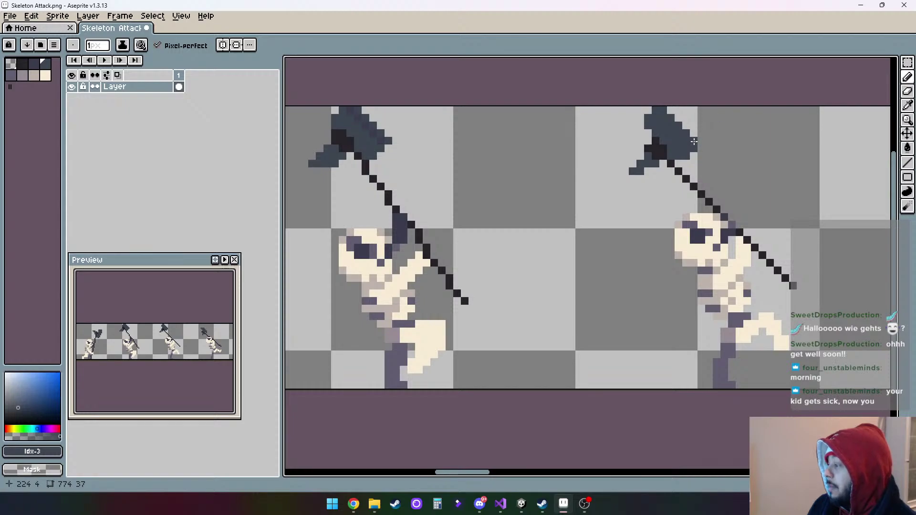
left_click_drag(694, 142, 670, 109)
left_click(702, 148)
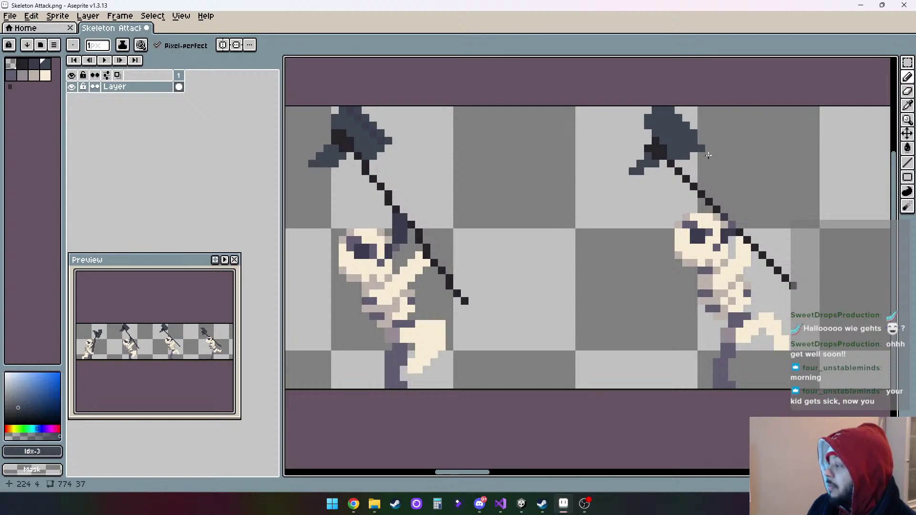
left_click(701, 141)
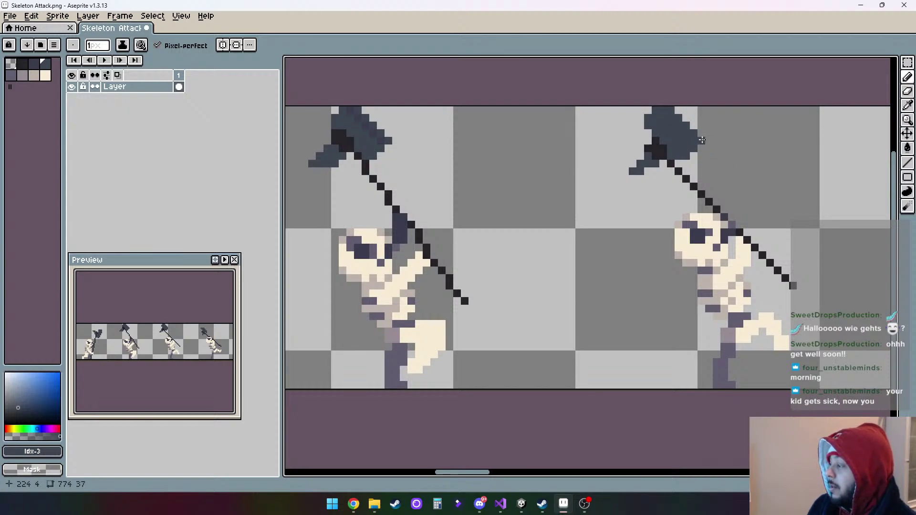
left_click(33, 63)
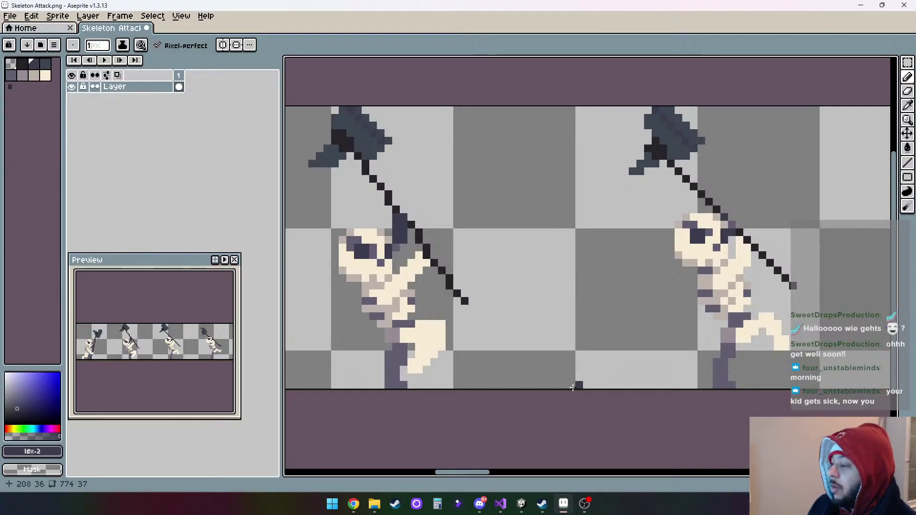
Erase the protruding upper tip of the seventh frame's axe blade
left_click_drag(482, 482, 511, 477)
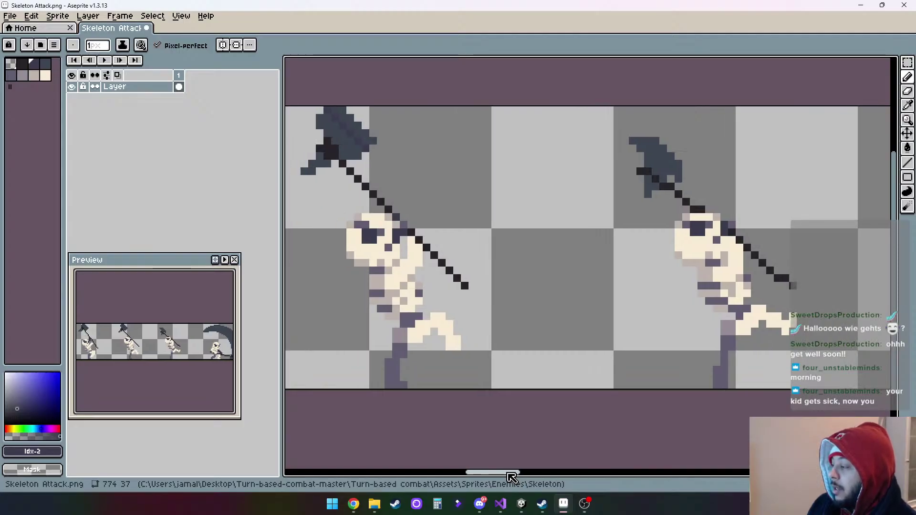
left_click_drag(511, 478, 513, 479)
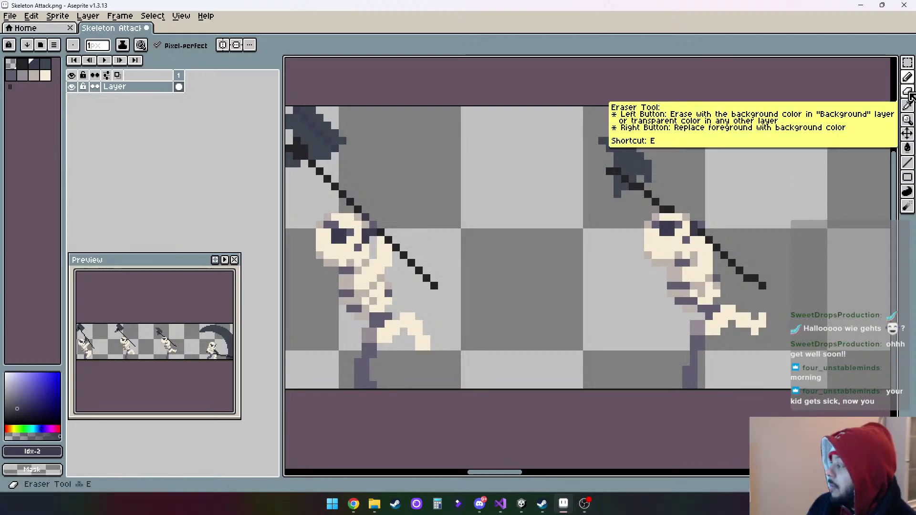
left_click(908, 90)
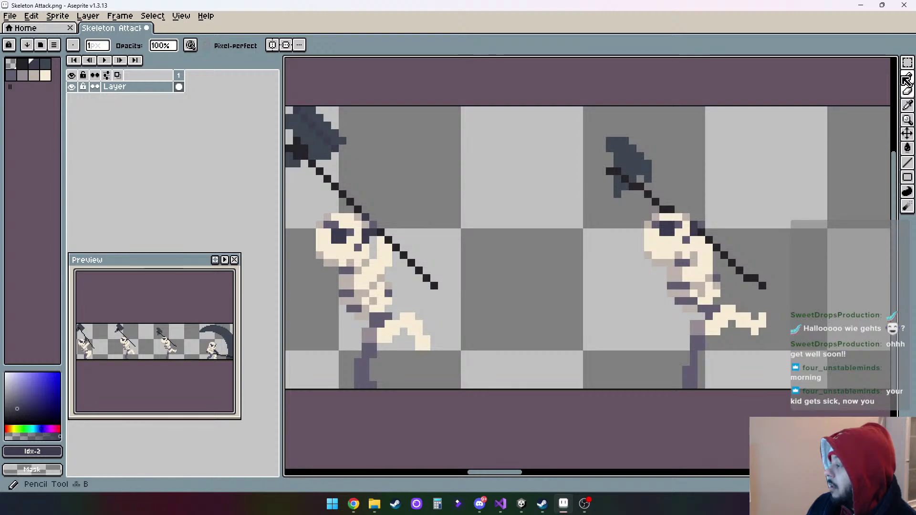
Enlarge the seventh frame's axe blade and back spike with an Idx-2 shading strip and Idx-3 pixels around it
left_click(907, 77)
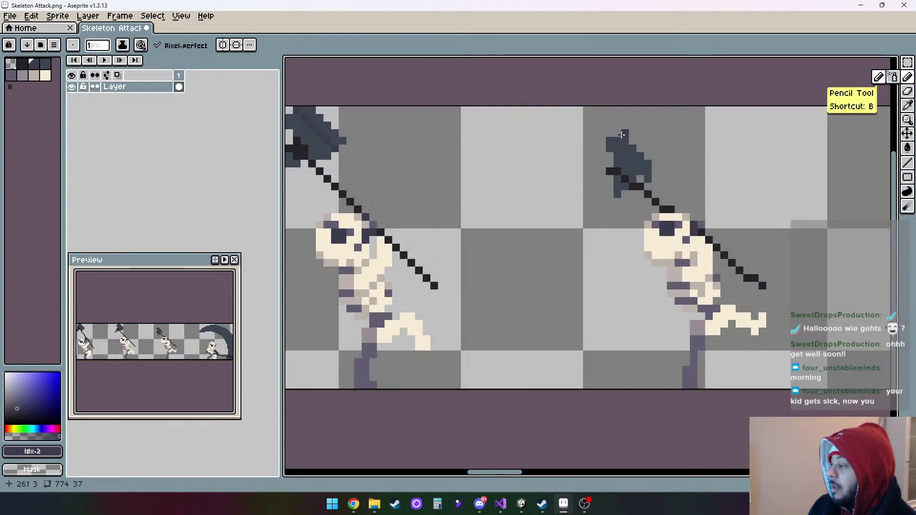
left_click(634, 140)
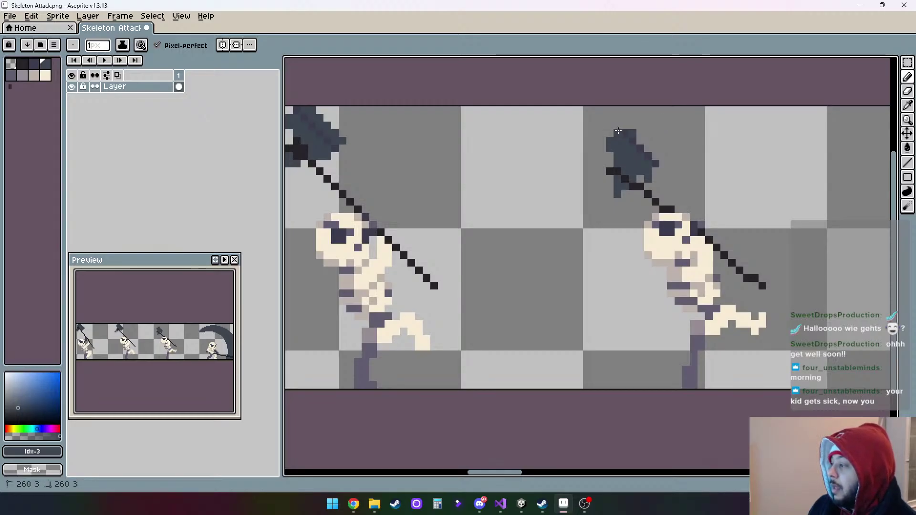
left_click(626, 125)
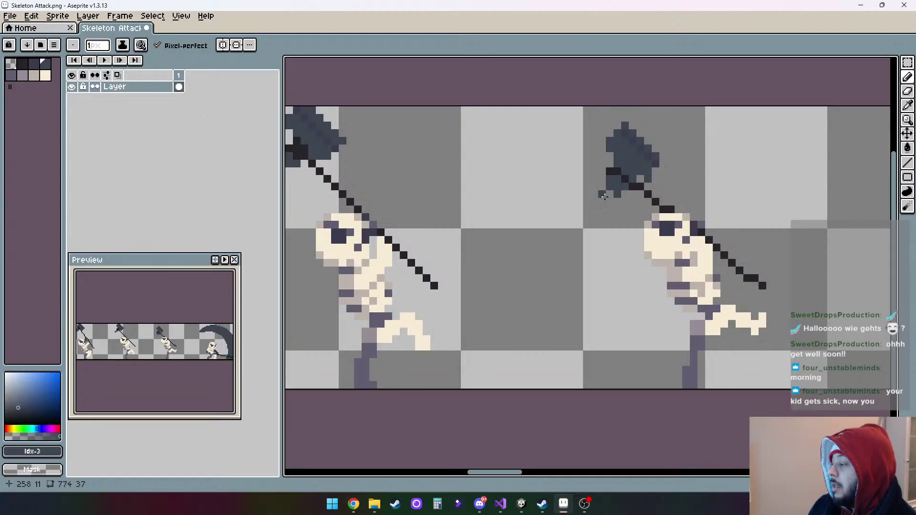
left_click(602, 193)
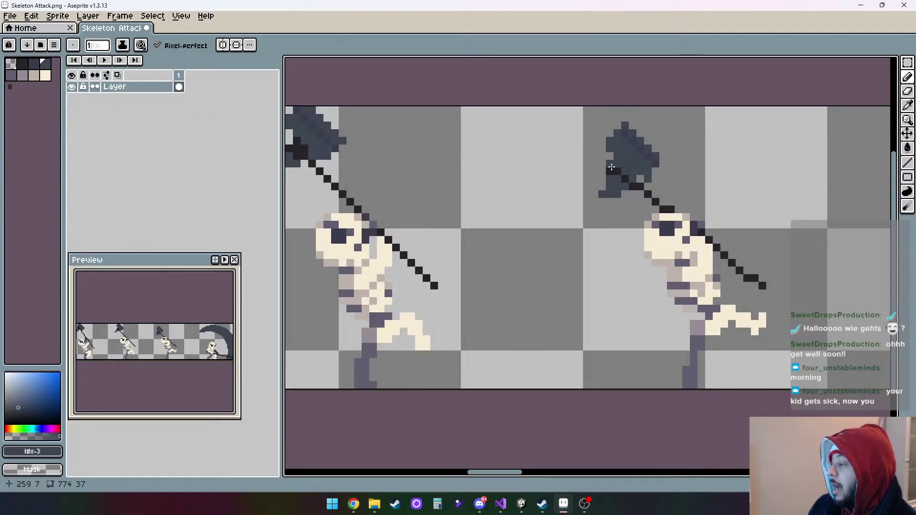
Darken and thicken the top of the seventh frame's axe pole with Idx-1 pixels where it meets the blade
left_click(22, 66)
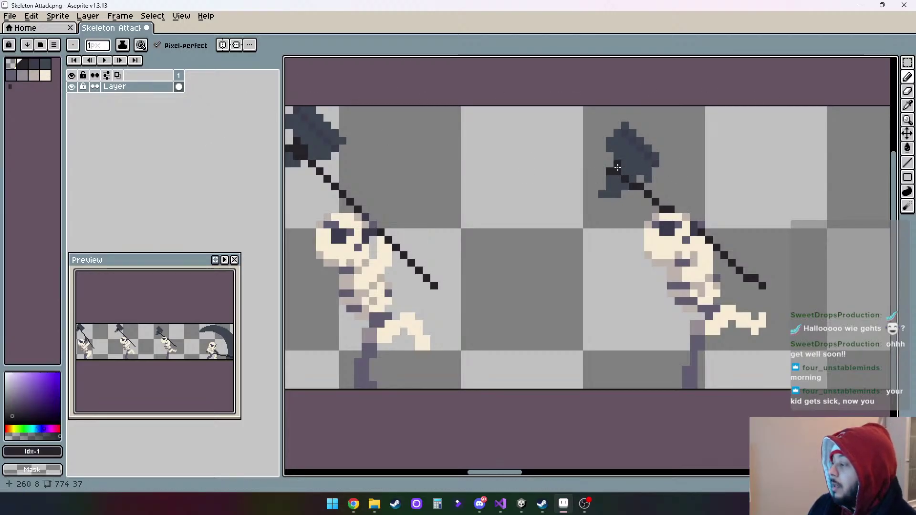
left_click(622, 170)
left_click(618, 178)
left_click(618, 176)
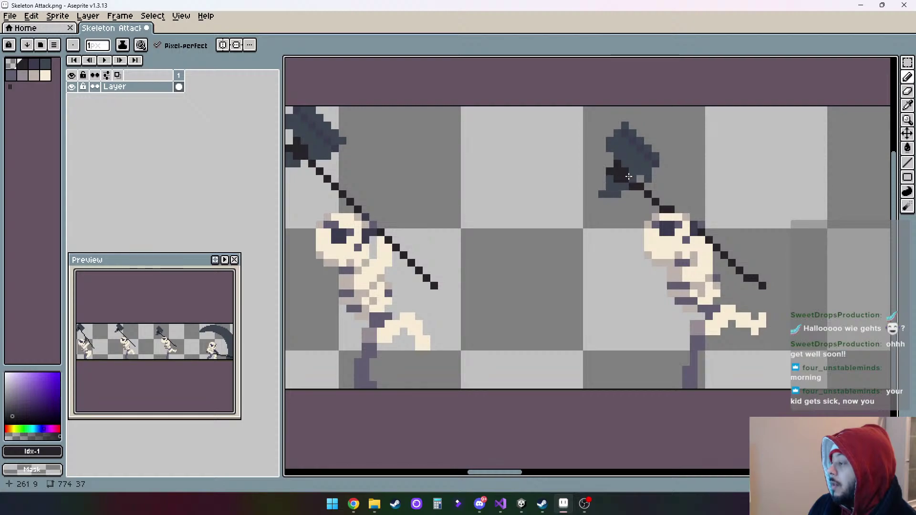
left_click(632, 178)
left_click(627, 186)
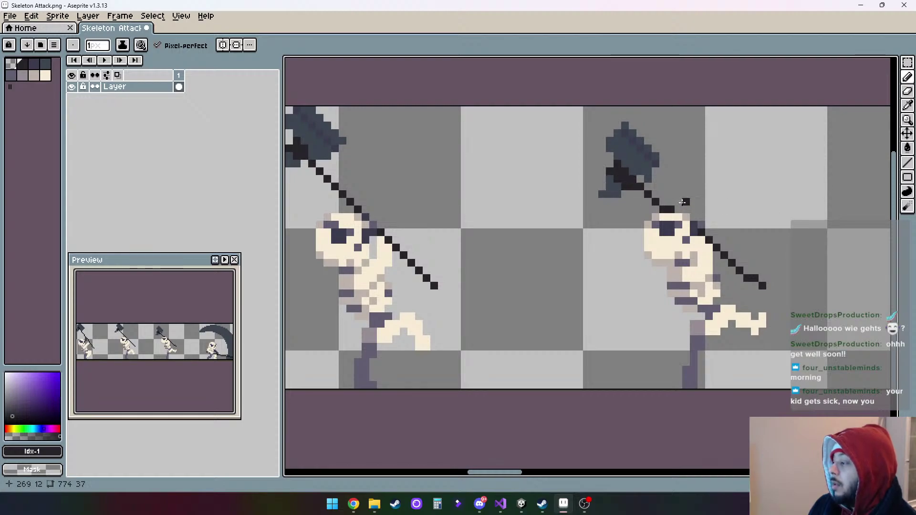
Sample Idx-3 from the back spike and extend the lower tip of the seventh frame's axe blade outward
left_click(611, 192, "alt")
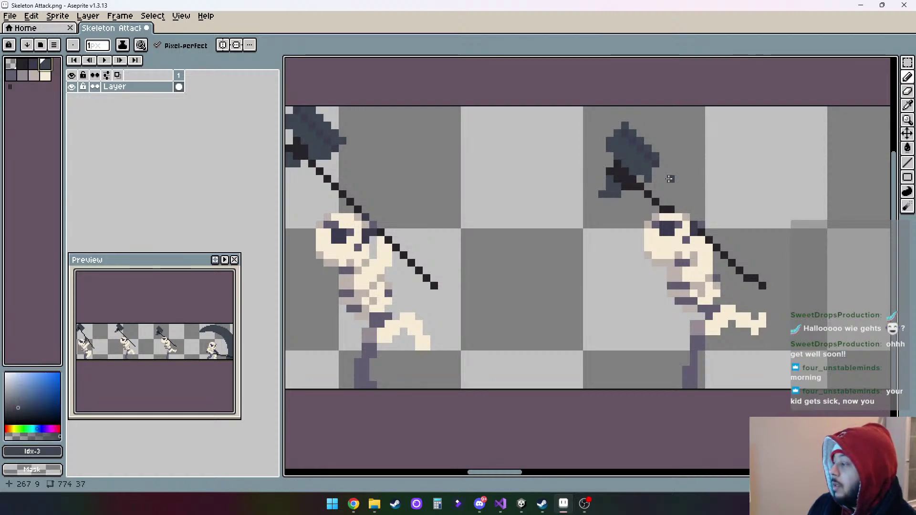
left_click(665, 163)
left_click(670, 170)
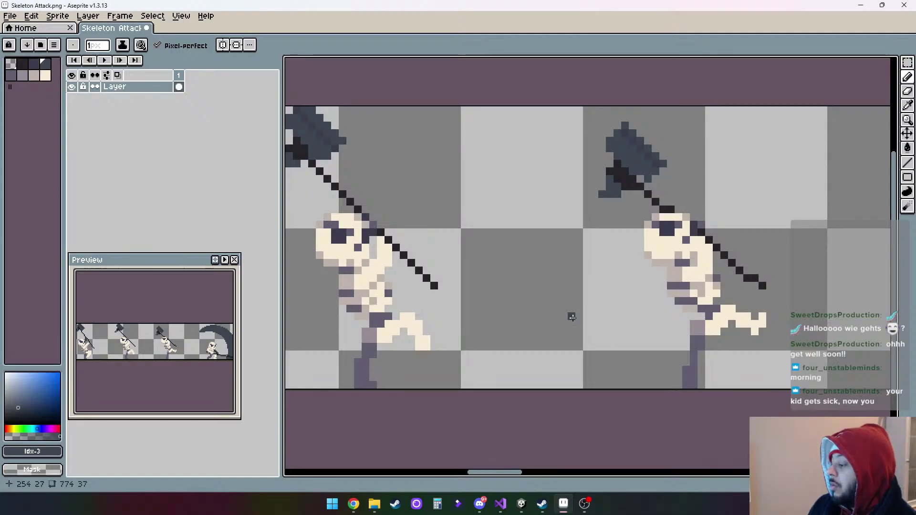
Shade the base of the eighth frame's swinging axe blade around the pole with Idx-2 pixels
left_click_drag(509, 473, 572, 467)
left_click(33, 63)
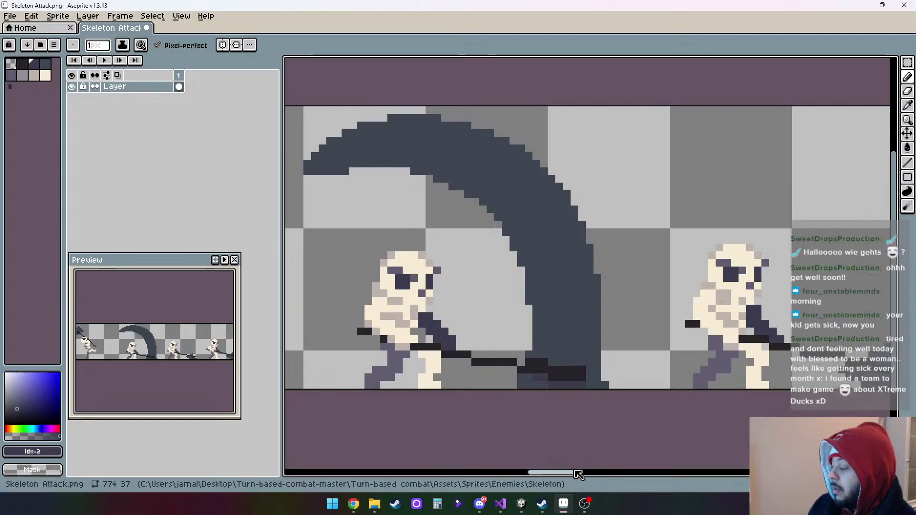
left_click_drag(580, 473, 562, 475)
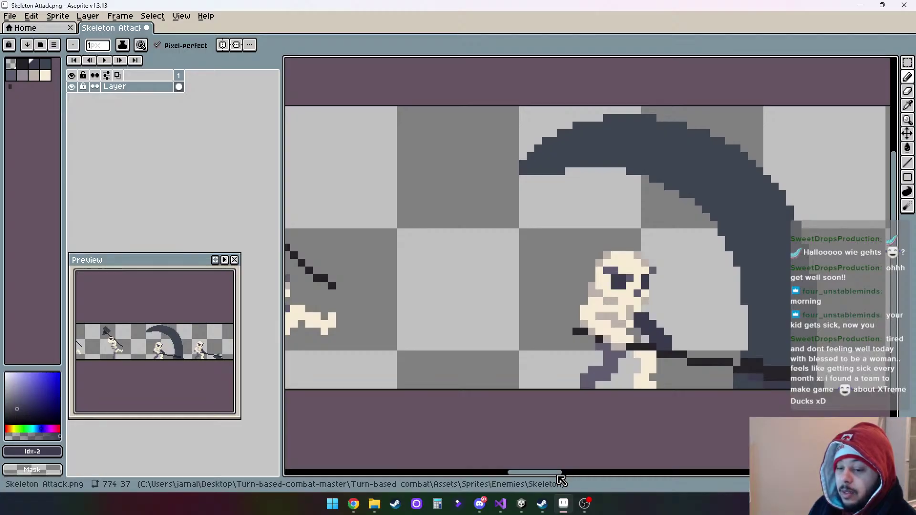
left_click_drag(561, 477, 579, 475)
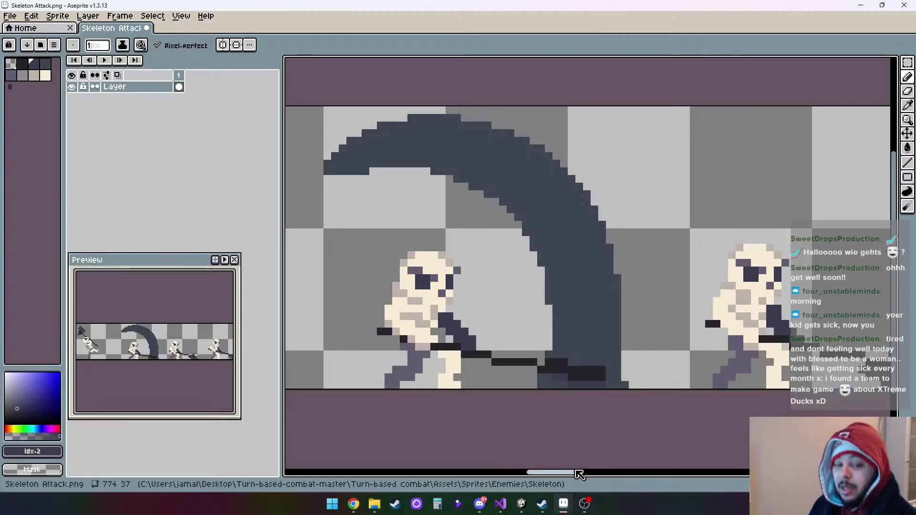
left_click_drag(579, 474, 585, 474)
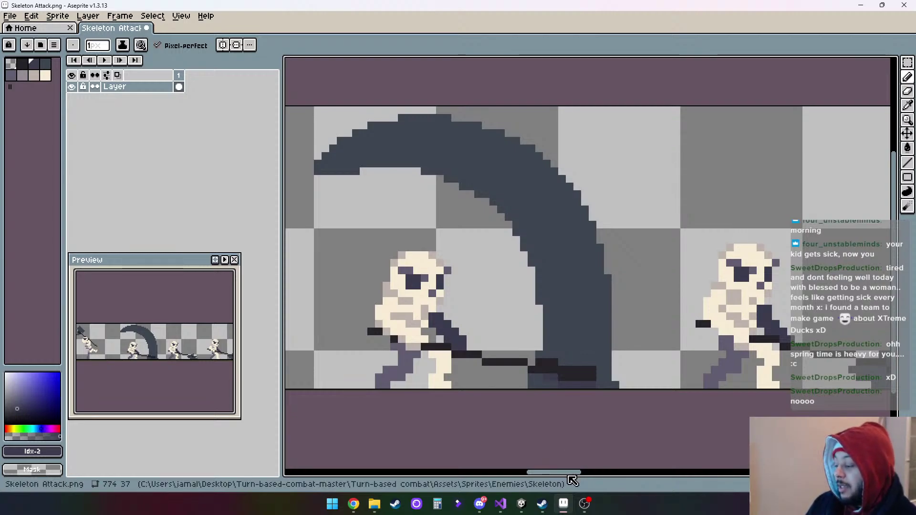
Shade the ninth frame's axe blade with Idx-2 and thicken the pole where it meets the back spike with Idx-1 pixels
left_click_drag(573, 472, 602, 475)
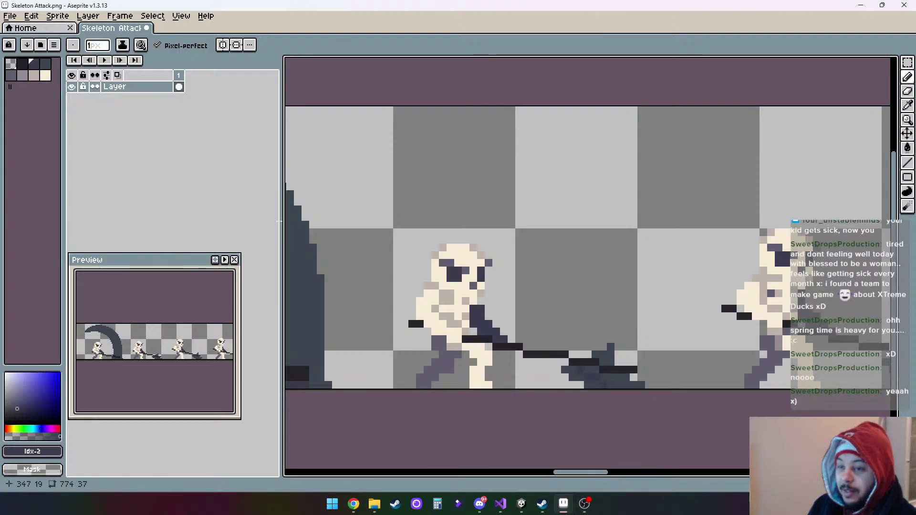
left_click(46, 66)
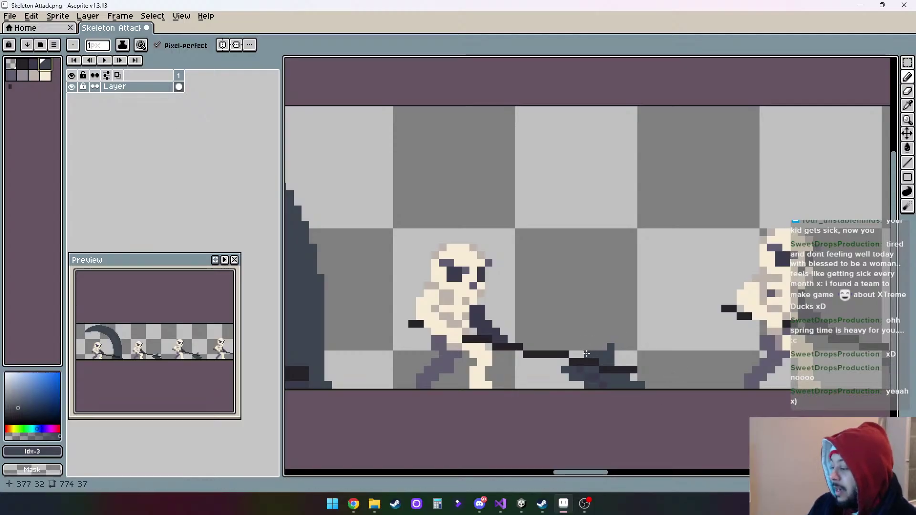
left_click(22, 65)
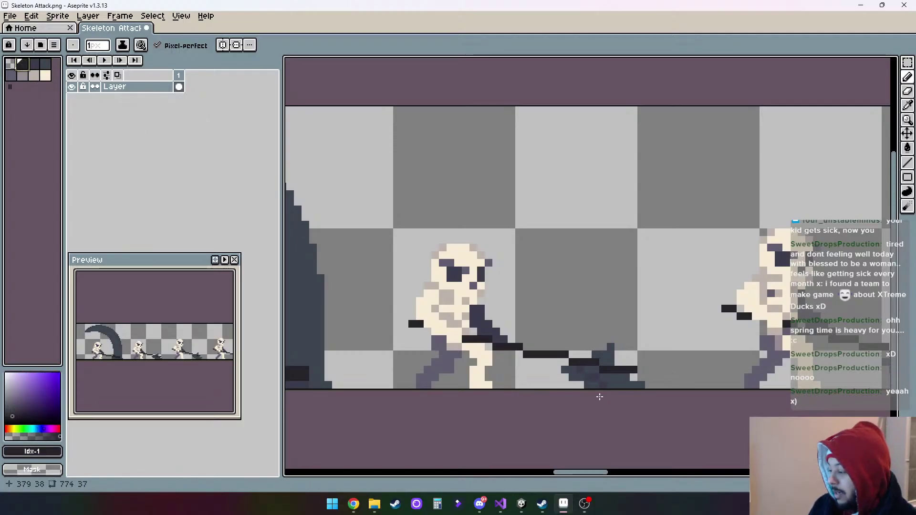
left_click(610, 362)
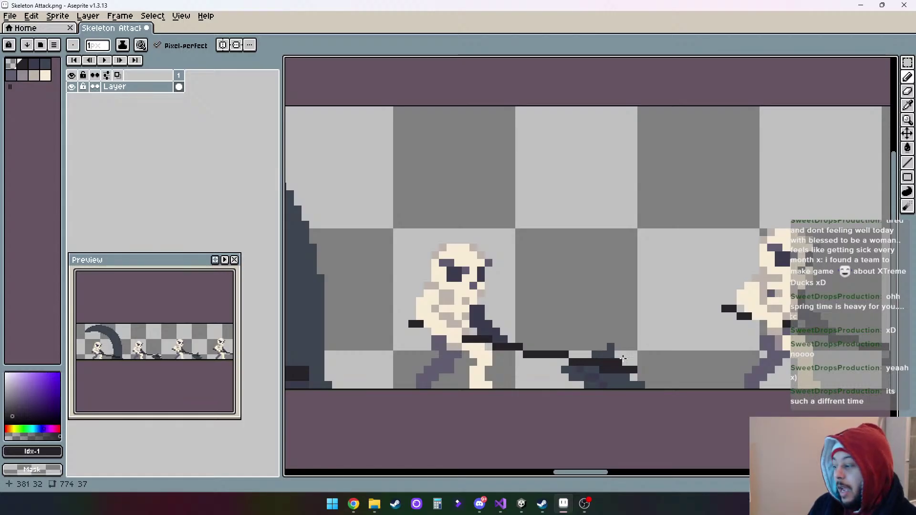
left_click(611, 356)
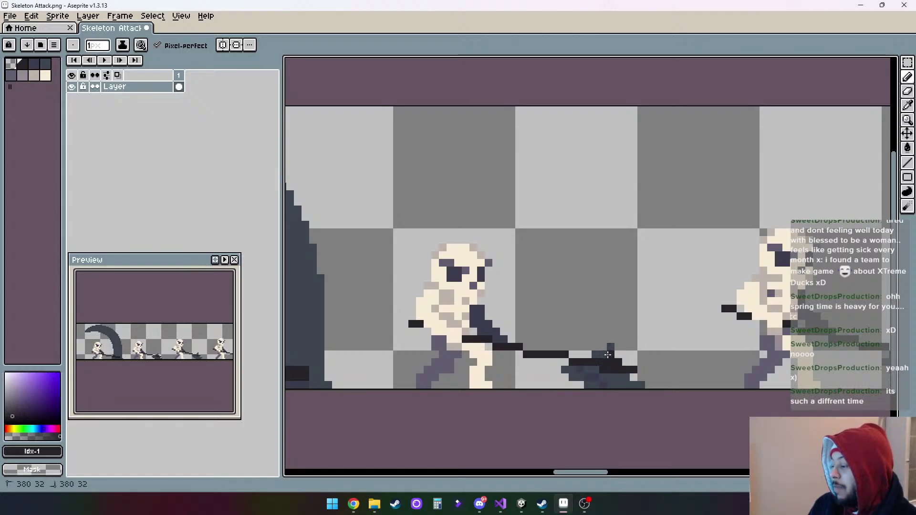
Widen the ninth frame's axe back spike and extend it upward with Idx-3 pixels
left_click(45, 63)
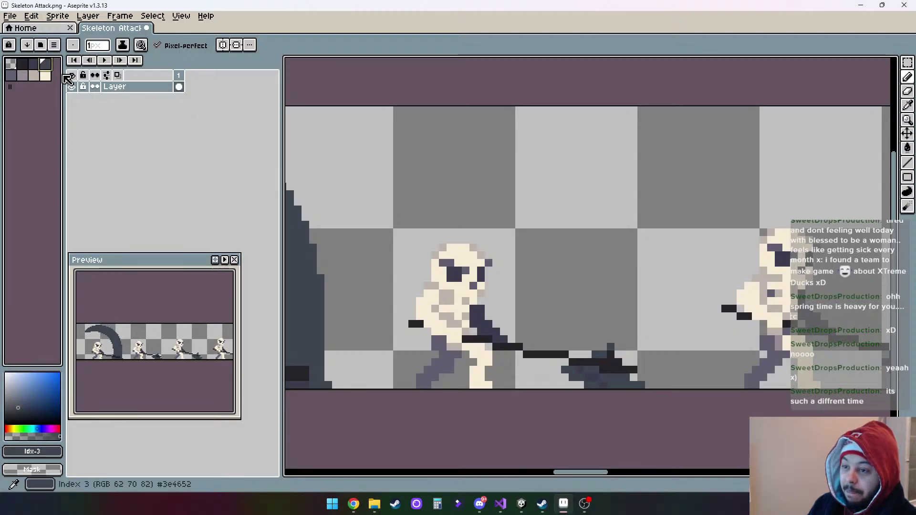
left_click(604, 347)
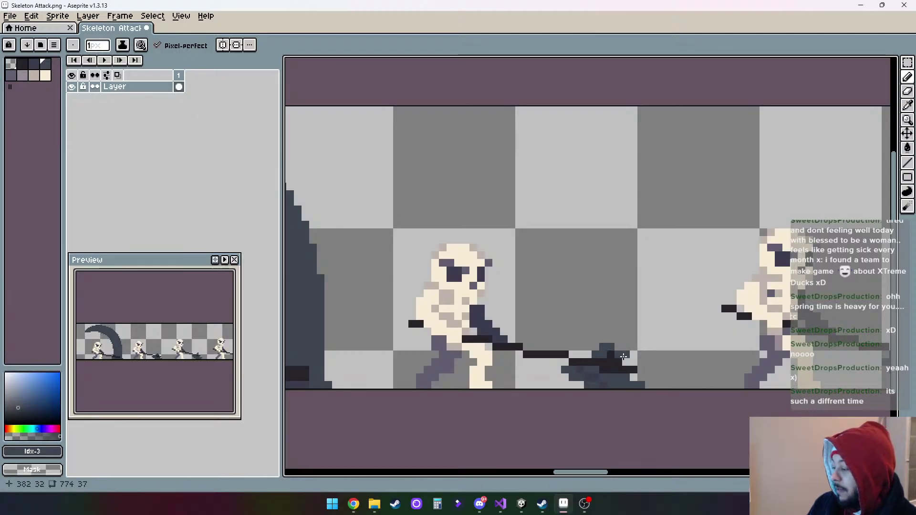
left_click(616, 336)
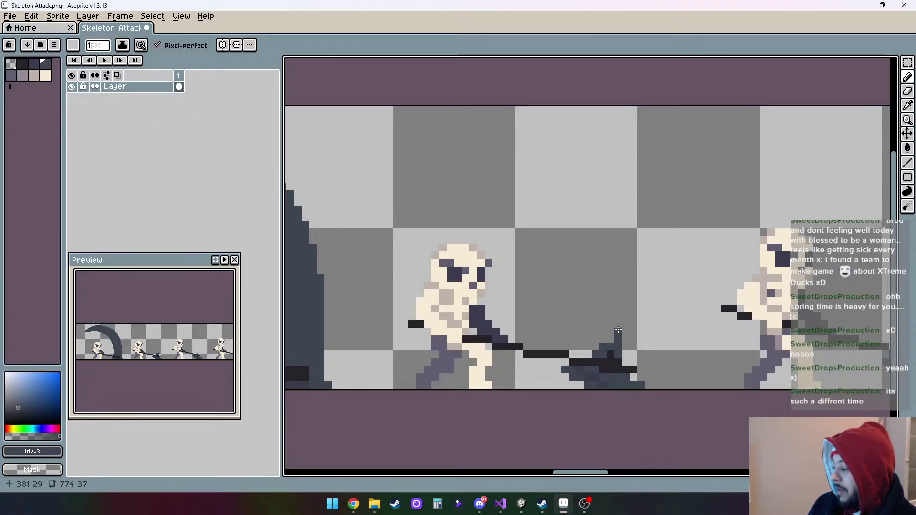
left_click(619, 331)
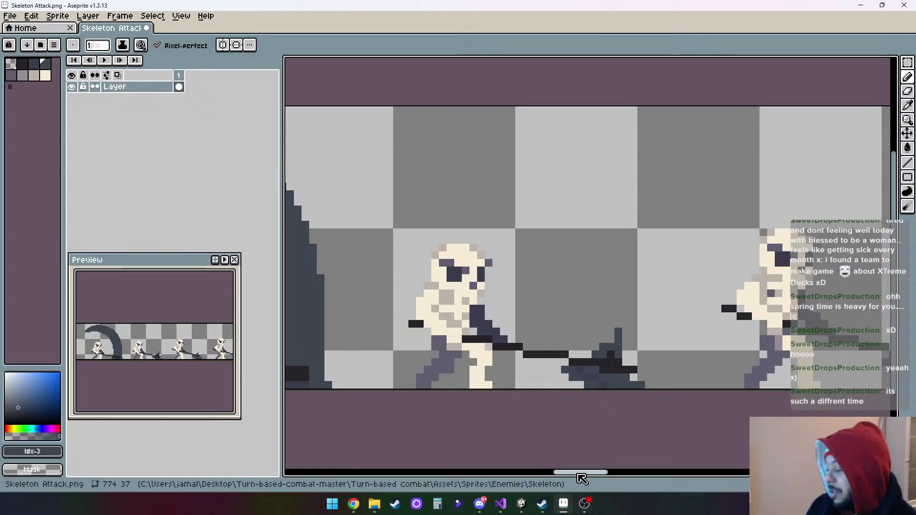
Shade the tenth frame's axe blade with Idx-2 and erase the protruding pixel at its inner upper corner
left_click_drag(589, 478, 627, 479)
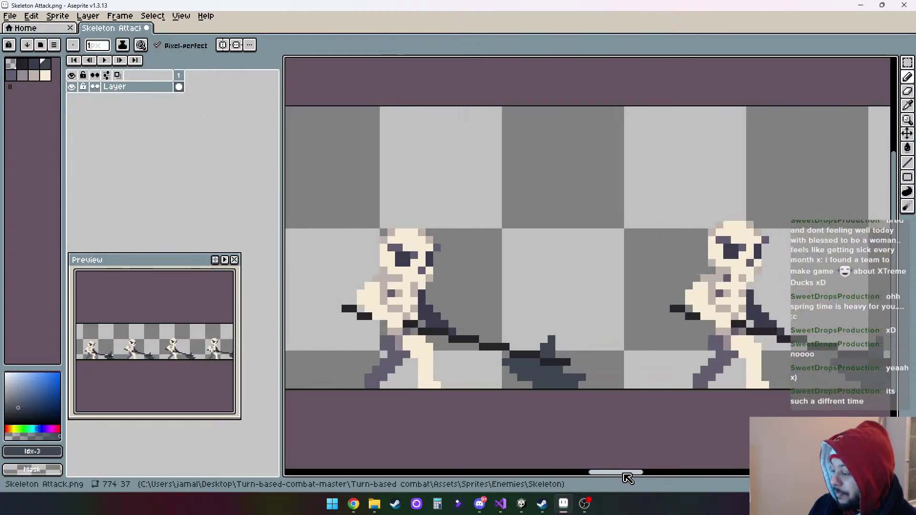
left_click(22, 64)
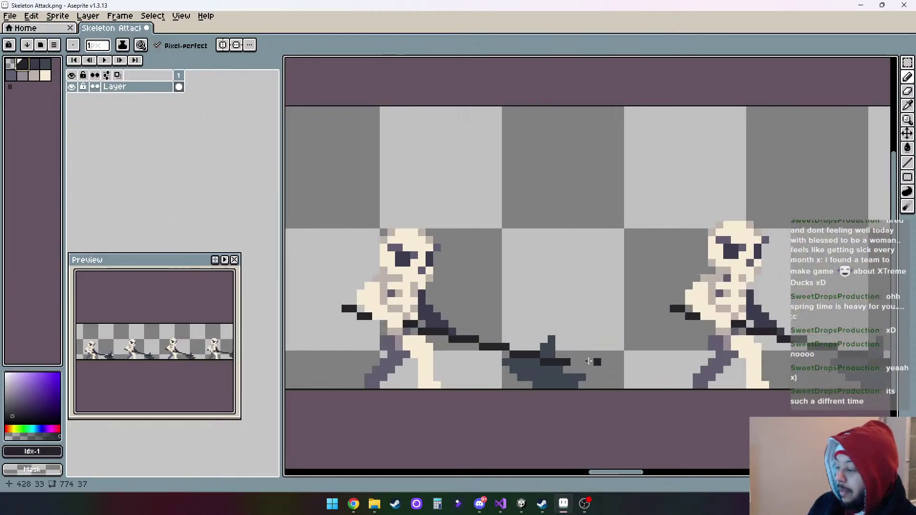
key("]")
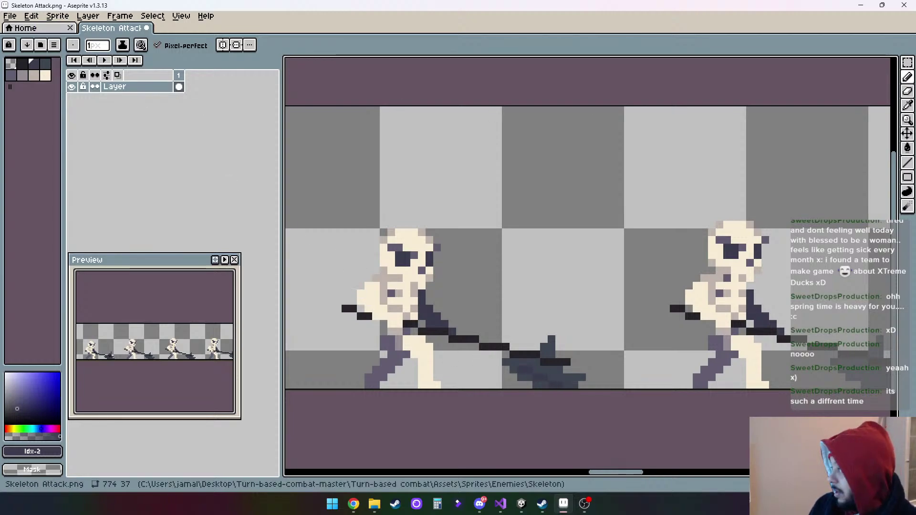
left_click(908, 91)
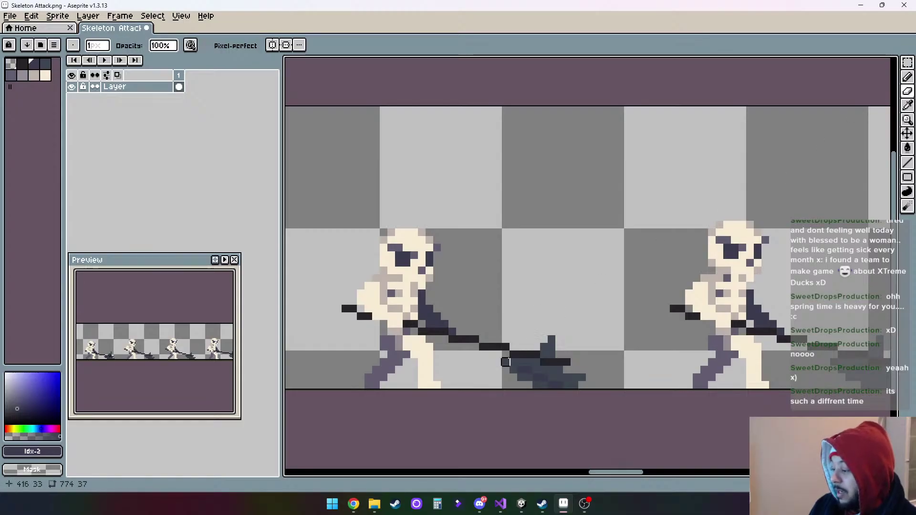
left_click(506, 362)
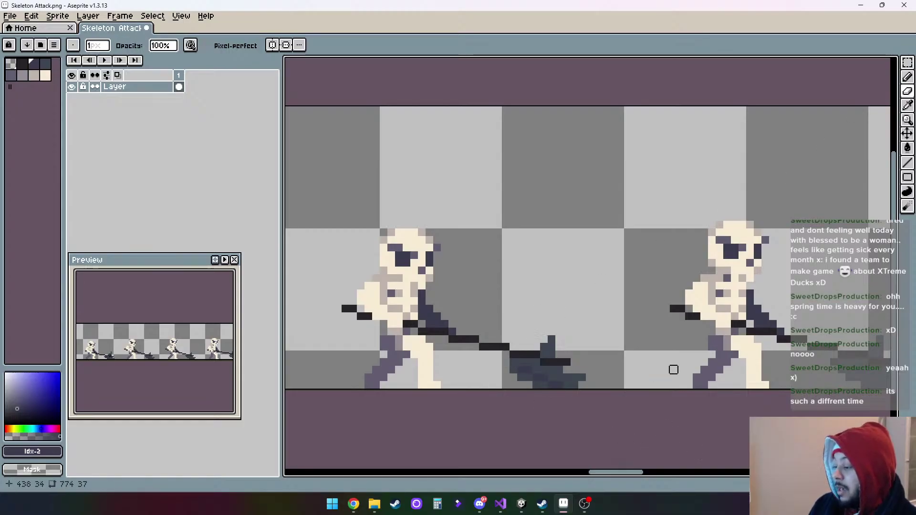
Thicken the tenth frame's pole at the axe head with Idx-1 and lengthen the back spike upward with Idx-3
left_click(21, 63)
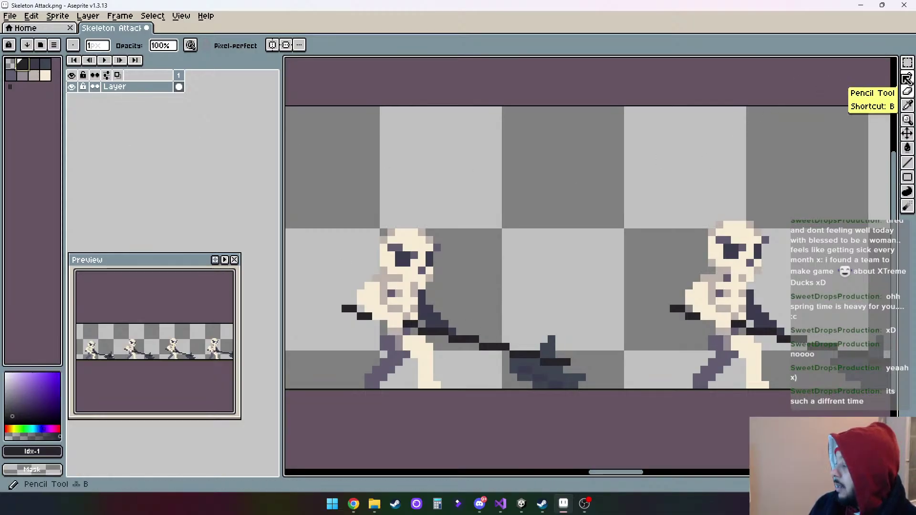
left_click(907, 77)
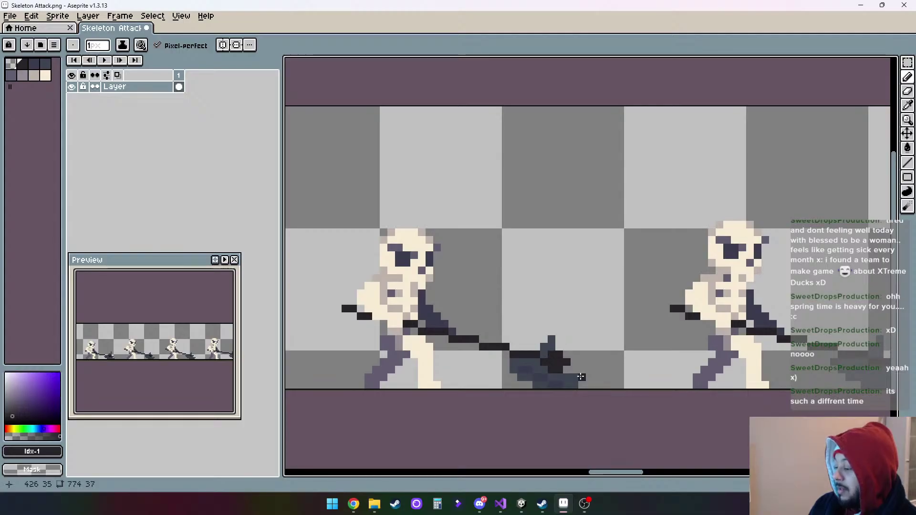
left_click(45, 63)
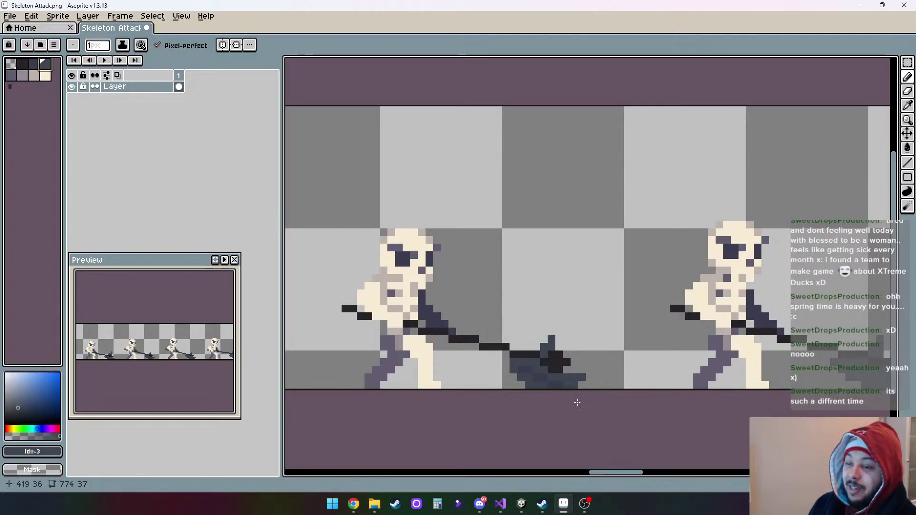
left_click_drag(563, 346, 560, 334)
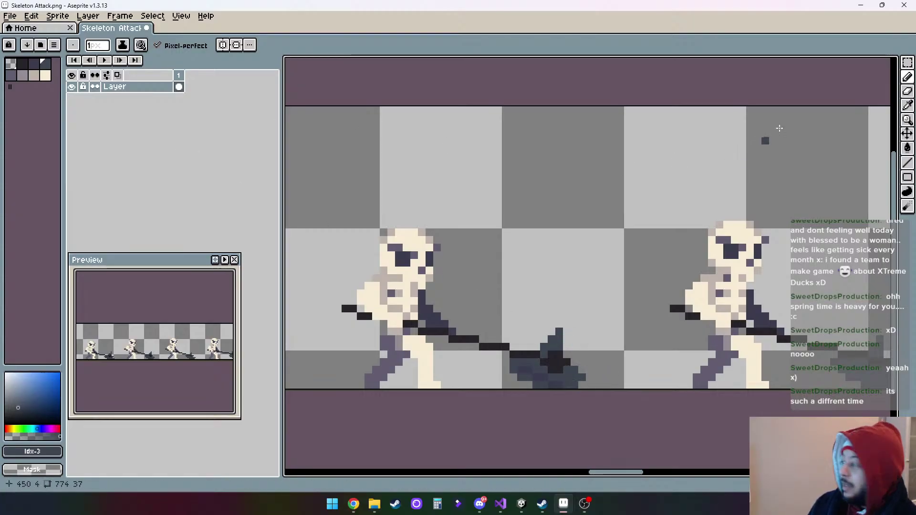
Erase the protruding outer tip pixels of the tenth and ninth frames' axe blades
left_click(908, 91)
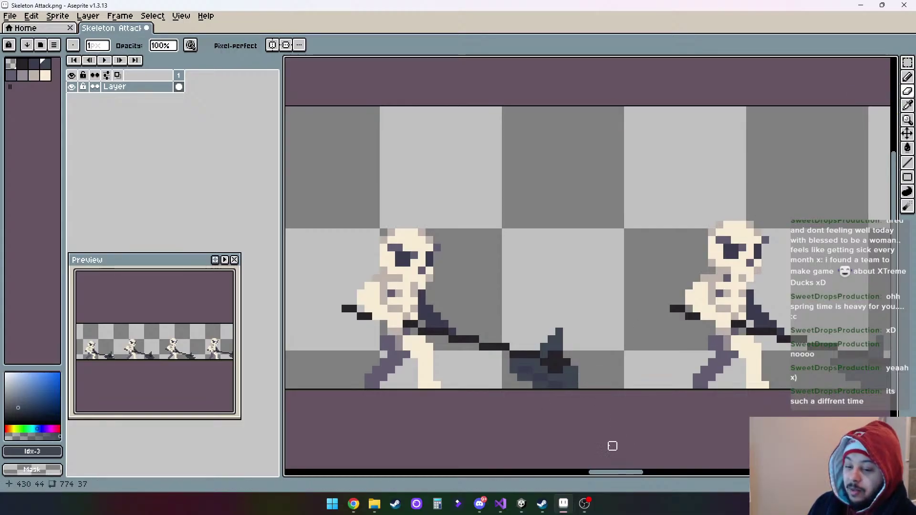
left_click_drag(609, 472, 585, 472)
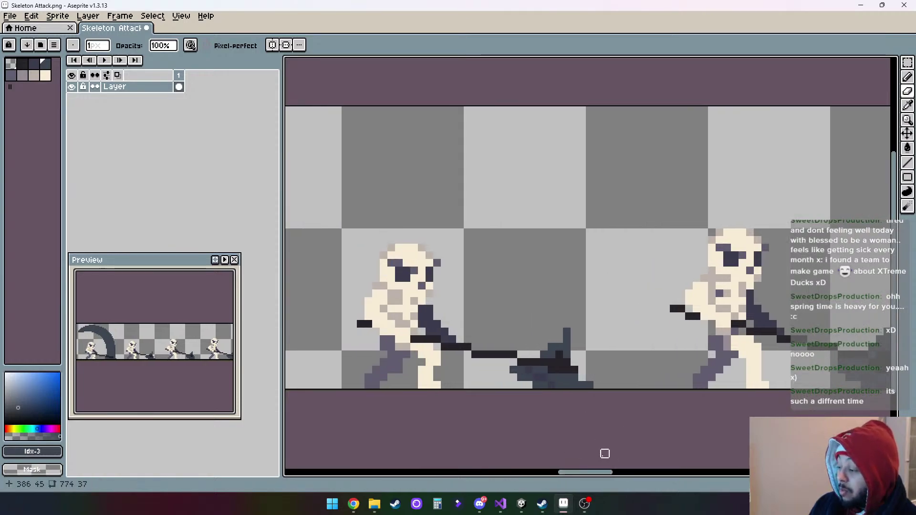
left_click(590, 386)
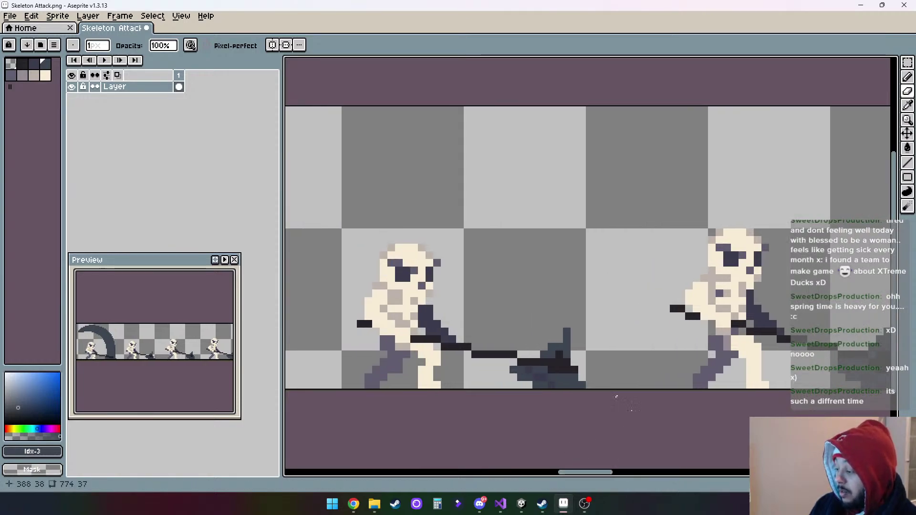
Touch up the shading of the ninth frame's axe blade with Idx-2 and Idx-3 pixels
left_click_drag(590, 472, 595, 454)
left_click(33, 63)
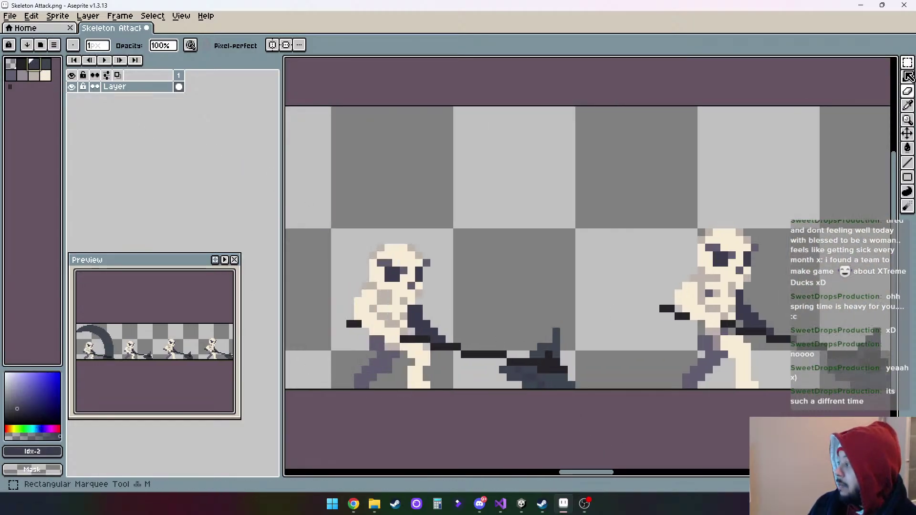
left_click(907, 77)
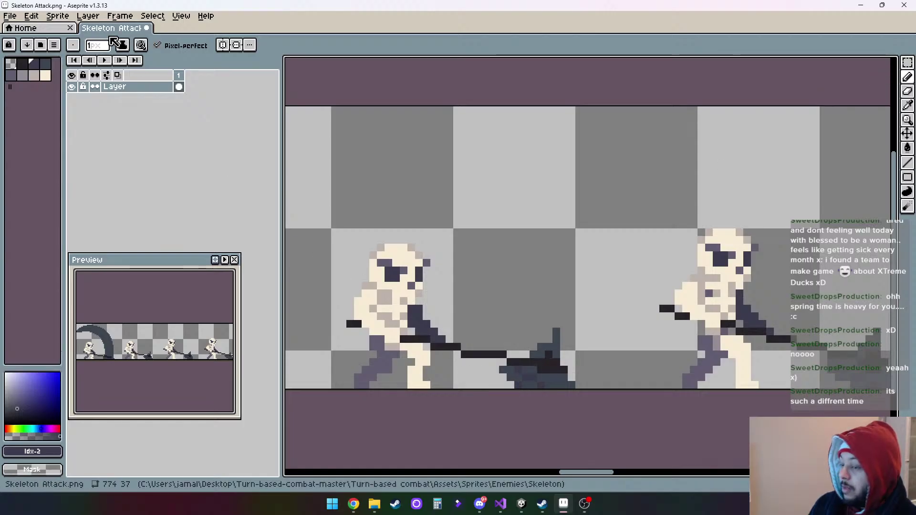
left_click(46, 63)
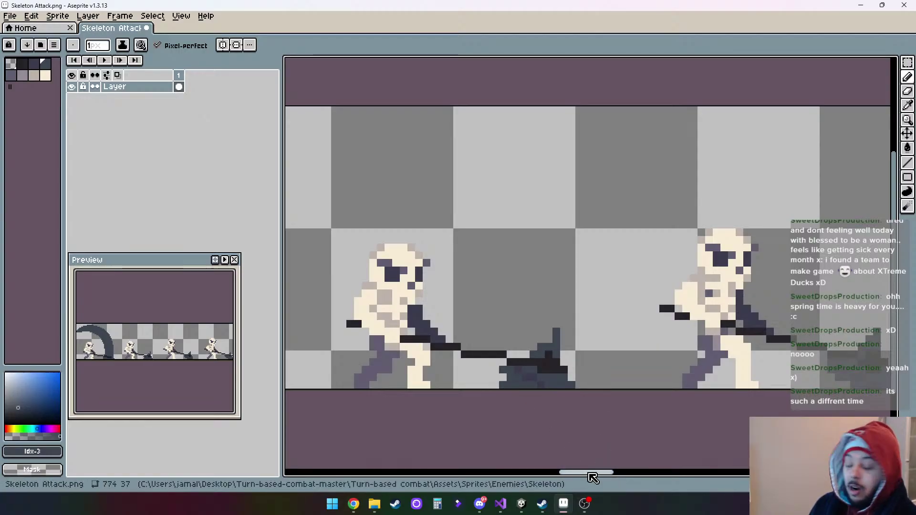
Thicken the eleventh frame's axe pole with Idx-1 pixels where it meets the blade and back spike
left_click_drag(594, 477, 620, 475)
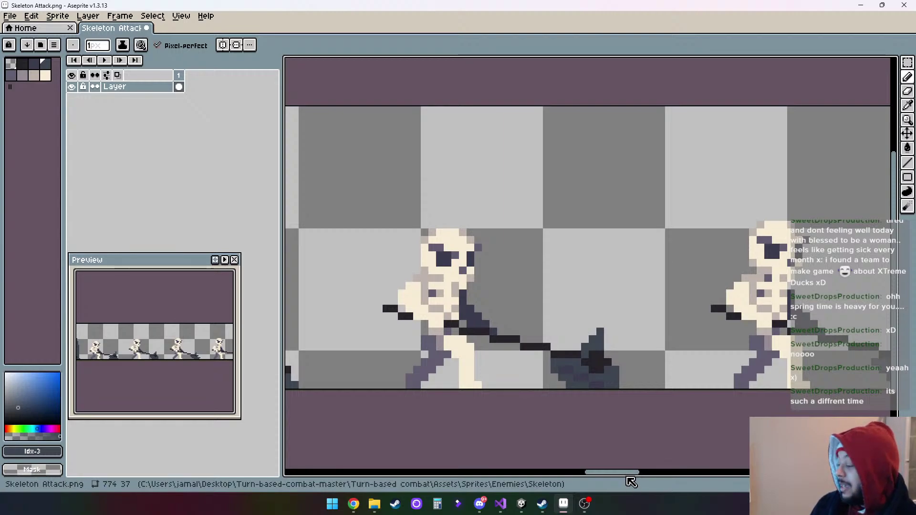
mouse_move(631, 476)
left_mouse_down()
mouse_move(659, 475)
mouse_move(646, 474)
left_mouse_up()
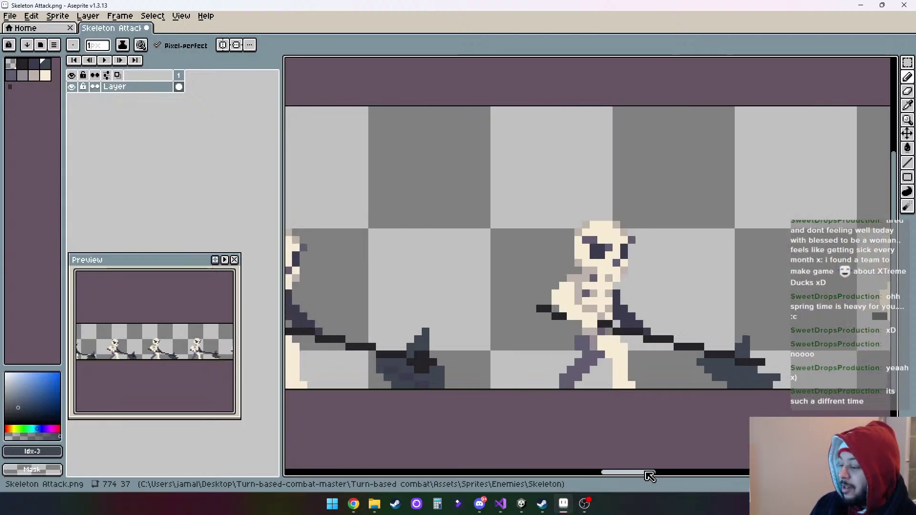
key("bracketleft")
key("bracketleft")
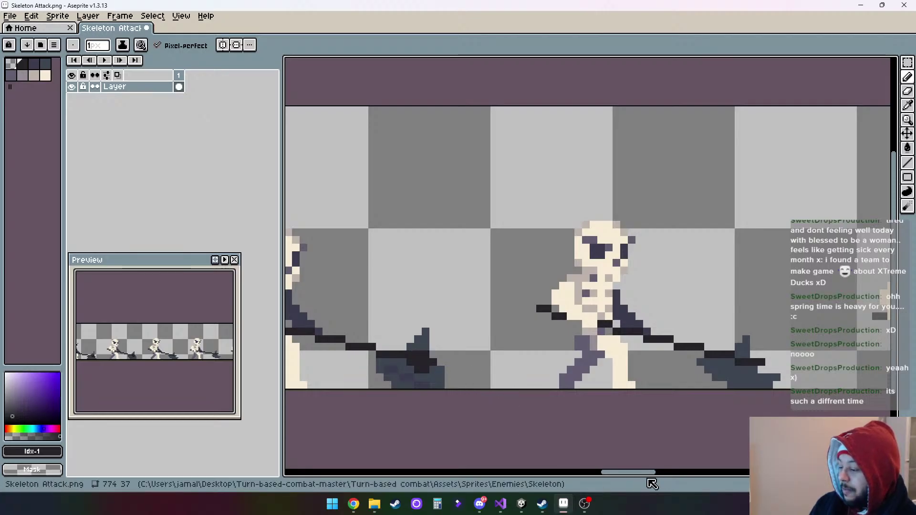
left_click_drag(641, 474, 648, 475)
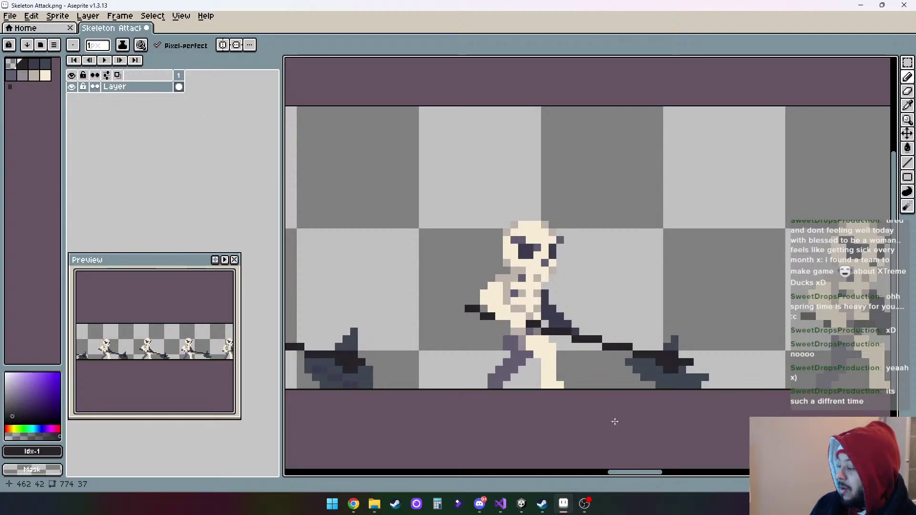
Lengthen the eleventh frame's axe back spike upward with Idx-3 and erase the blade's protruding outer tip
left_click(42, 63)
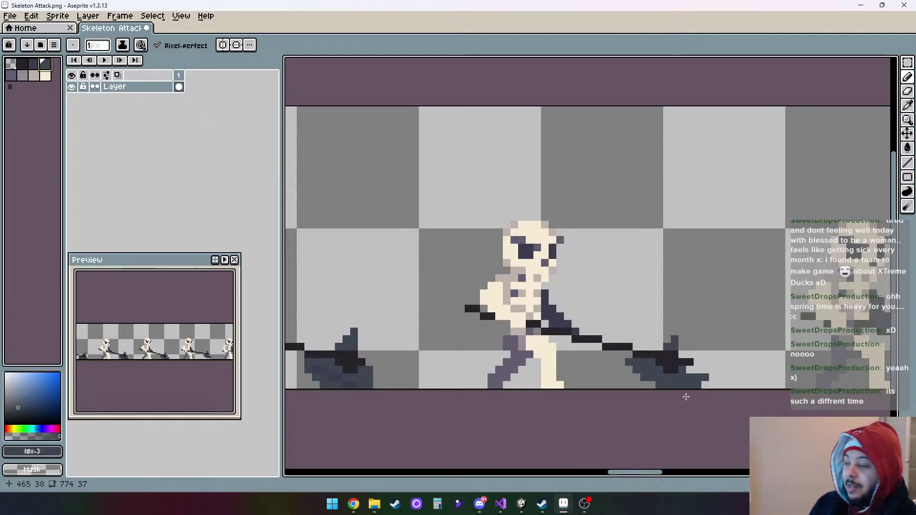
left_click_drag(683, 340, 683, 329)
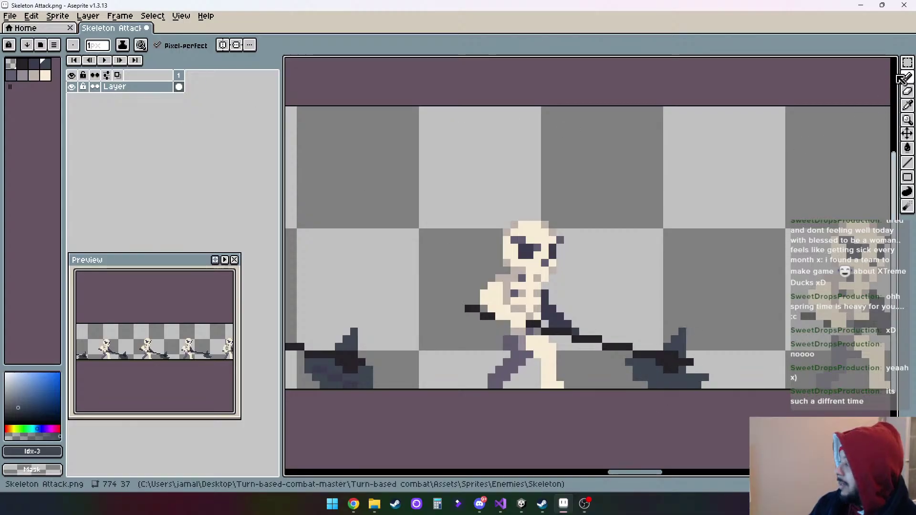
left_click(908, 63)
left_click(908, 91)
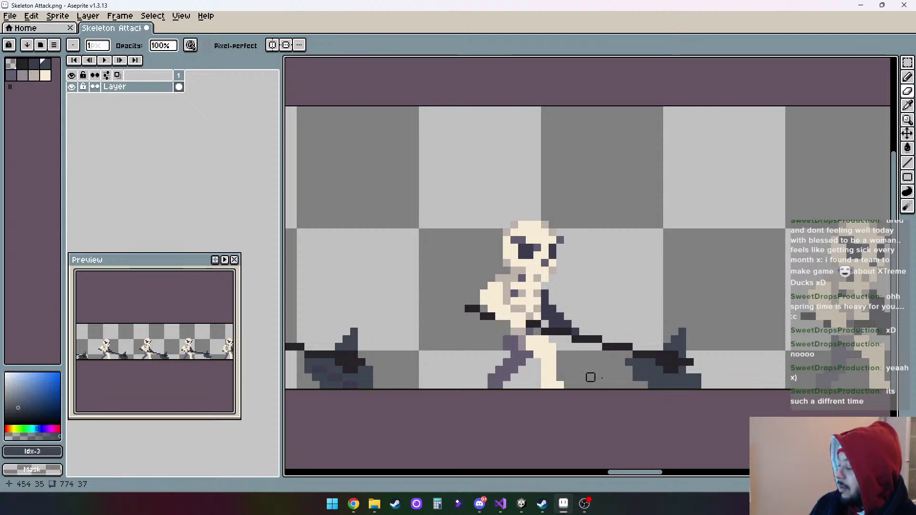
Lengthen the twelfth frame's axe back spike upward with Idx-3 and thicken the pole where it meets the blade with Idx-1
left_click(32, 66)
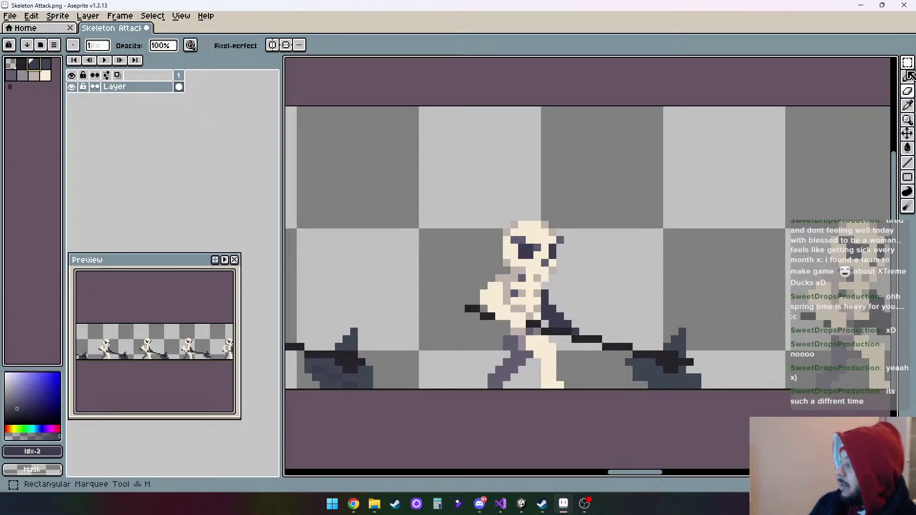
left_click(908, 77)
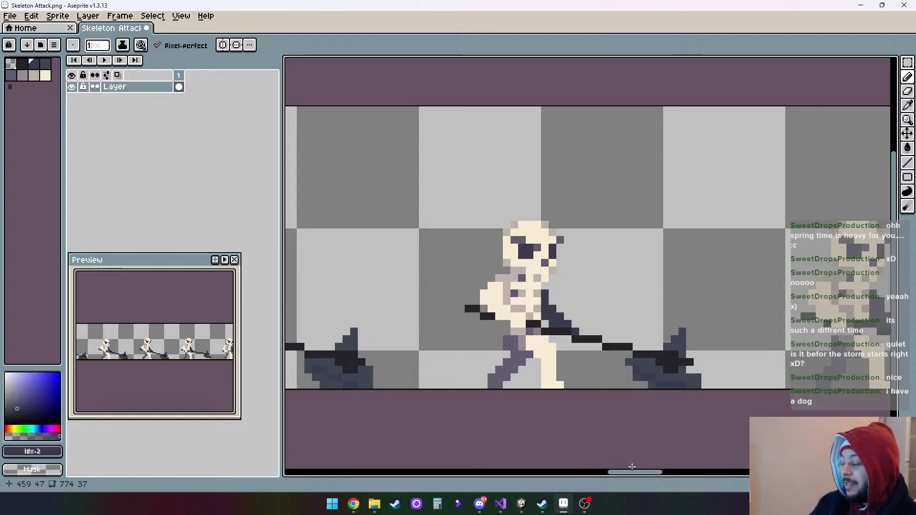
left_click_drag(634, 473, 671, 476)
left_click_drag(659, 474, 669, 474)
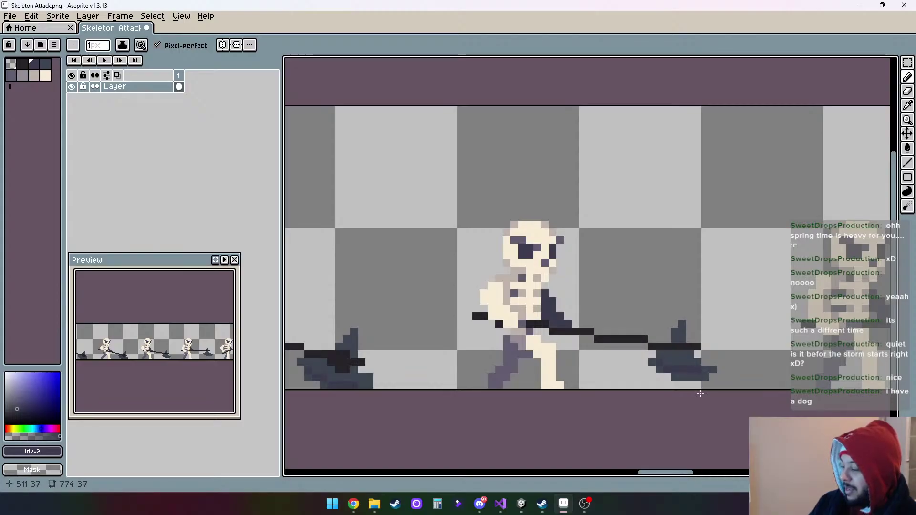
left_click(46, 64)
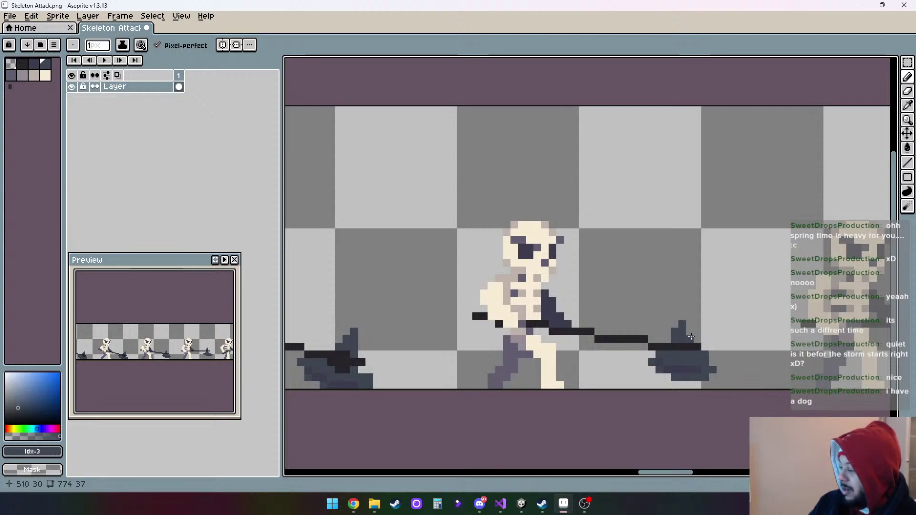
left_click_drag(693, 339, 697, 308)
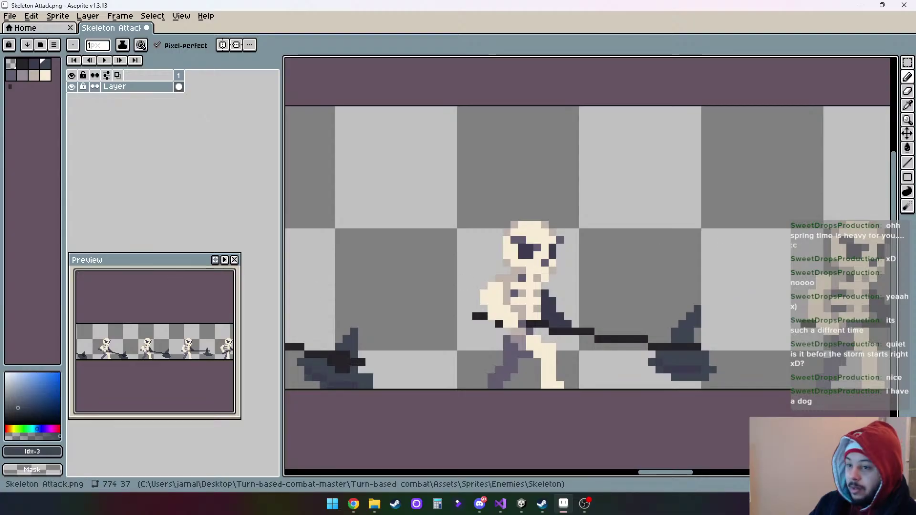
left_click(22, 66)
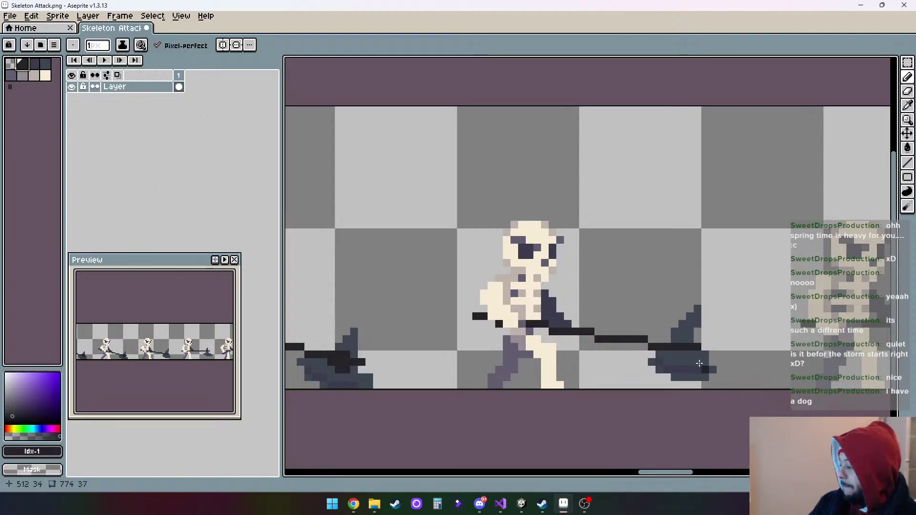
left_click_drag(687, 353, 683, 339)
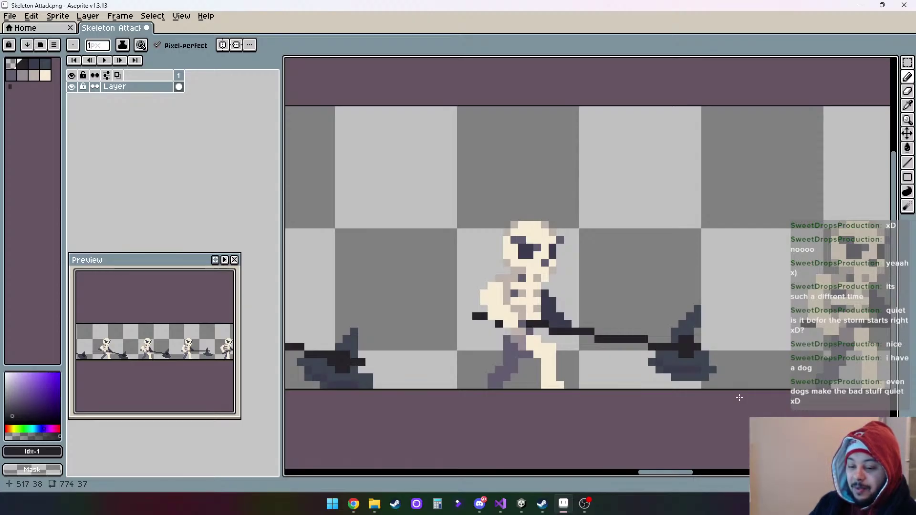
Thicken the thirteenth frame's axe pole with Idx-1 pixels where it meets the blade and back spike
left_click_drag(677, 473, 706, 476)
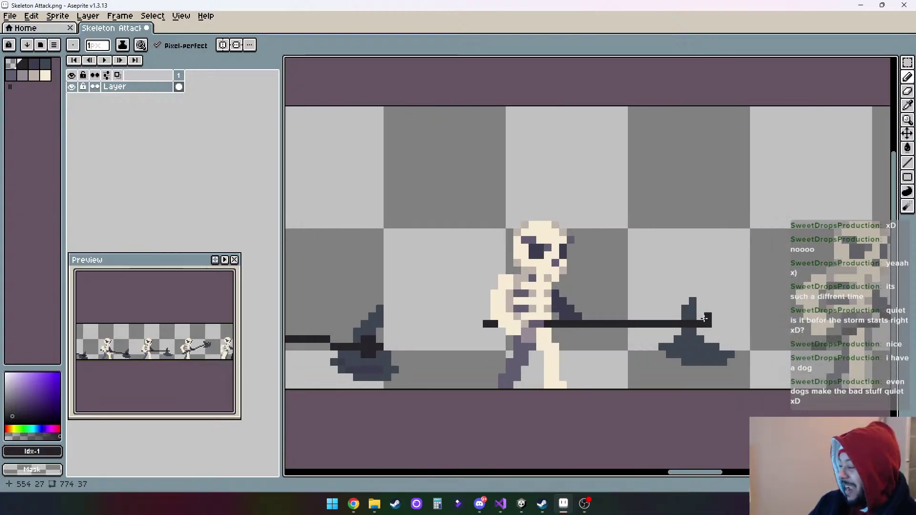
left_click_drag(704, 318, 703, 329)
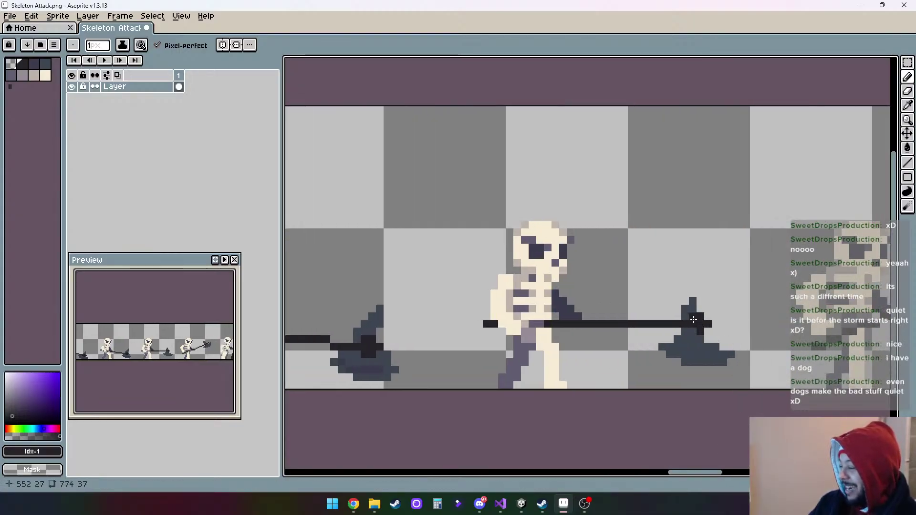
left_click(693, 331)
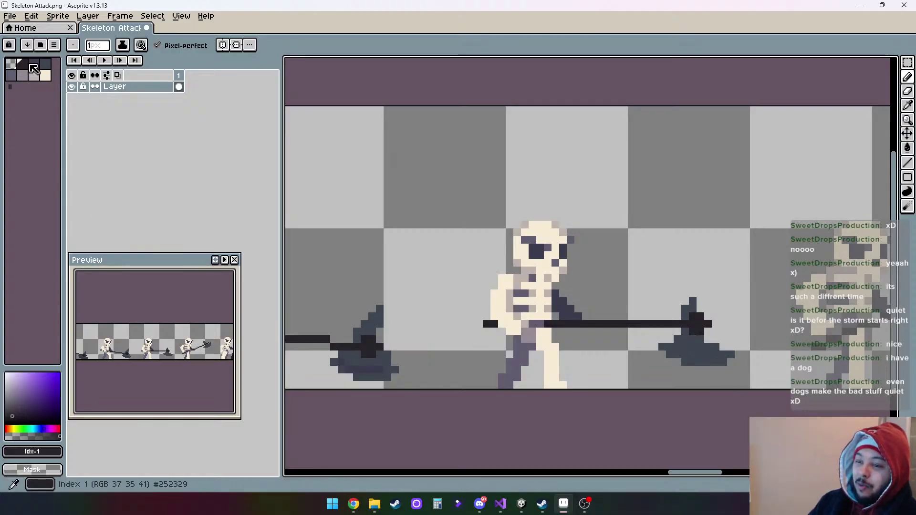
Touch up the thirteenth frame's axe blade with Idx-2 and Idx-3 pixels and lengthen its back spike upward with Idx-3
left_click(33, 65)
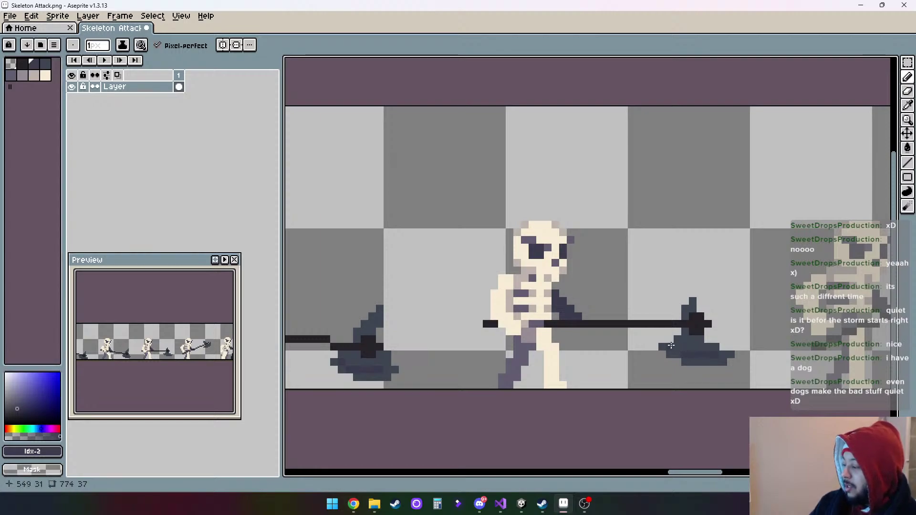
left_click(46, 63)
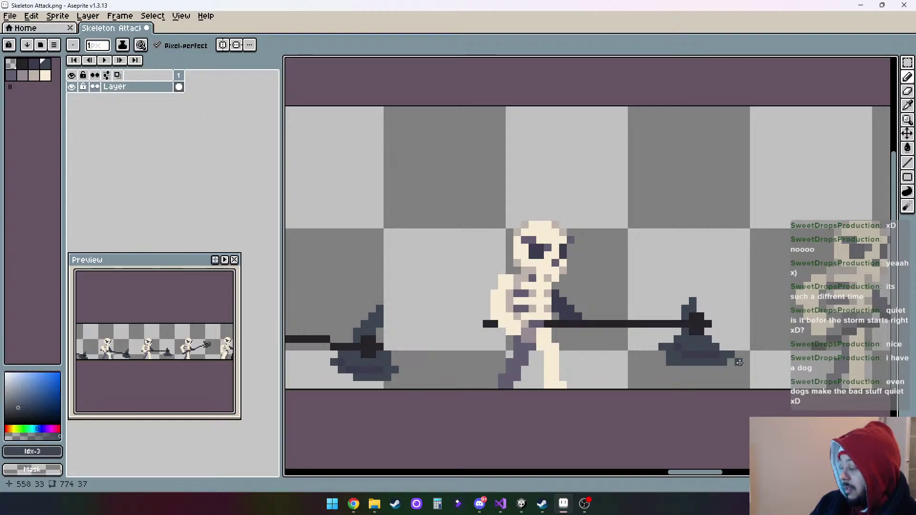
left_click_drag(693, 311, 700, 292)
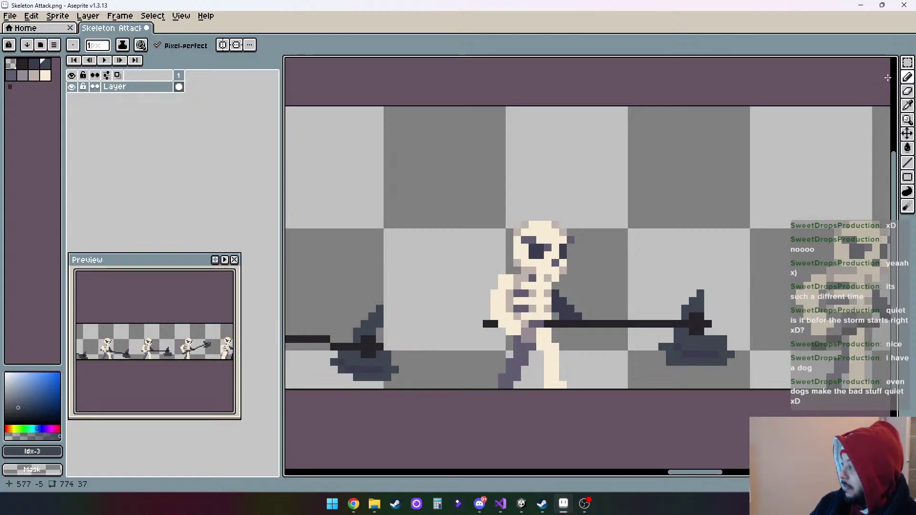
Erase the protruding side tips of the thirteenth frame's axe blade and the outer tip of the twelfth frame's blade
left_click(908, 91)
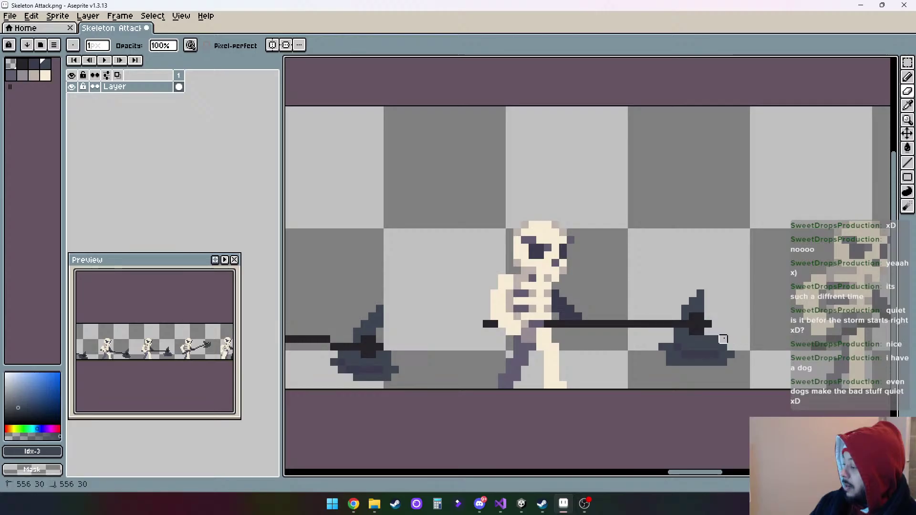
left_click(730, 354)
left_click(662, 347)
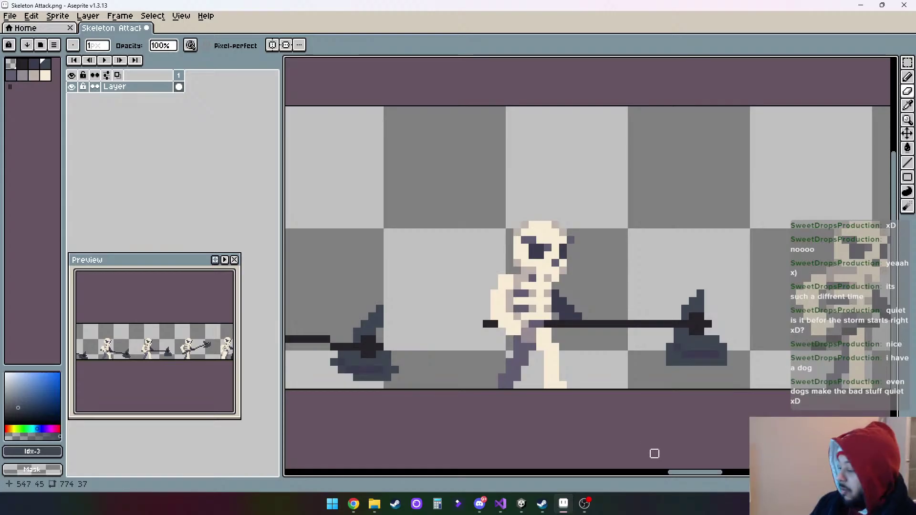
left_click_drag(712, 478, 688, 371)
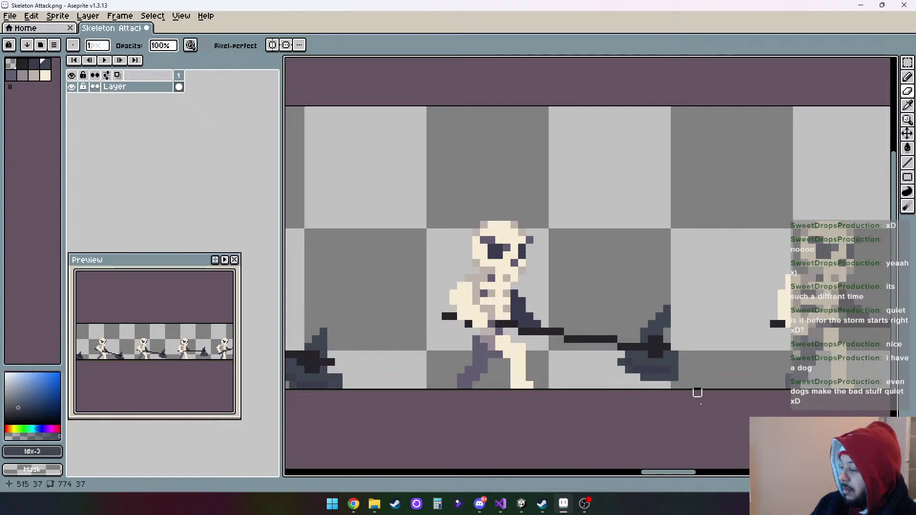
Lengthen the fourteenth frame's axe back spike upward with Idx-3 and thicken the pole near the blade with Idx-1
left_click_drag(690, 477, 751, 474)
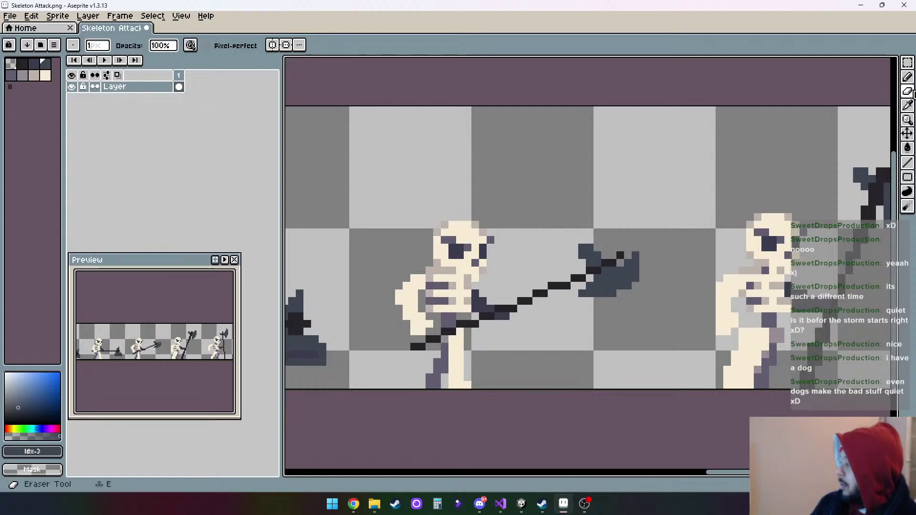
left_click(907, 77)
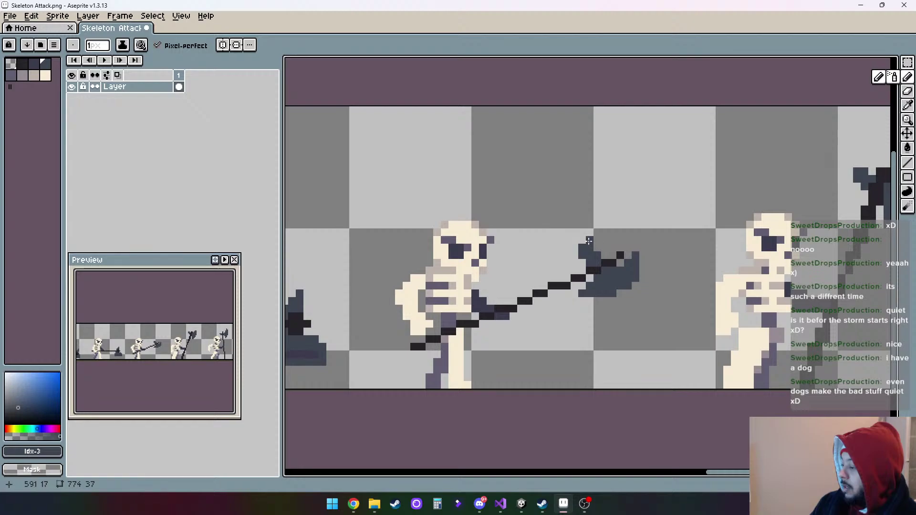
left_click_drag(589, 241, 581, 233)
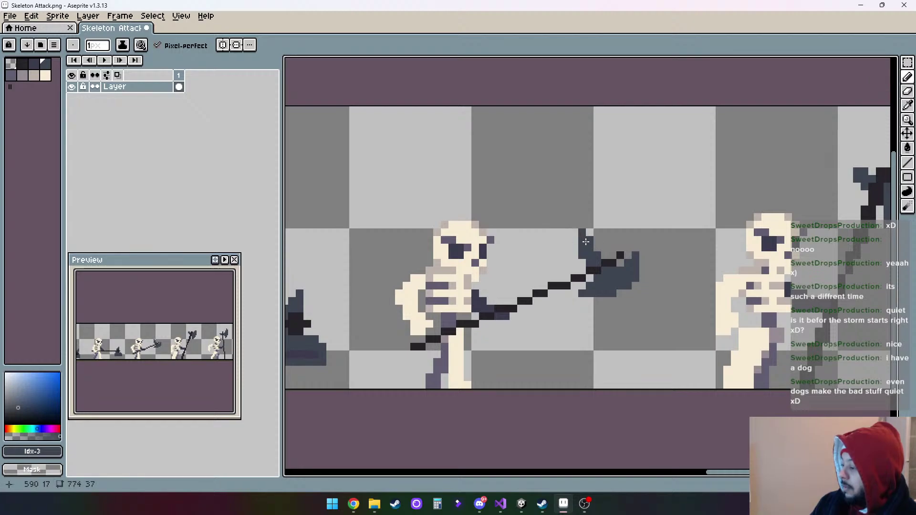
left_click(28, 67)
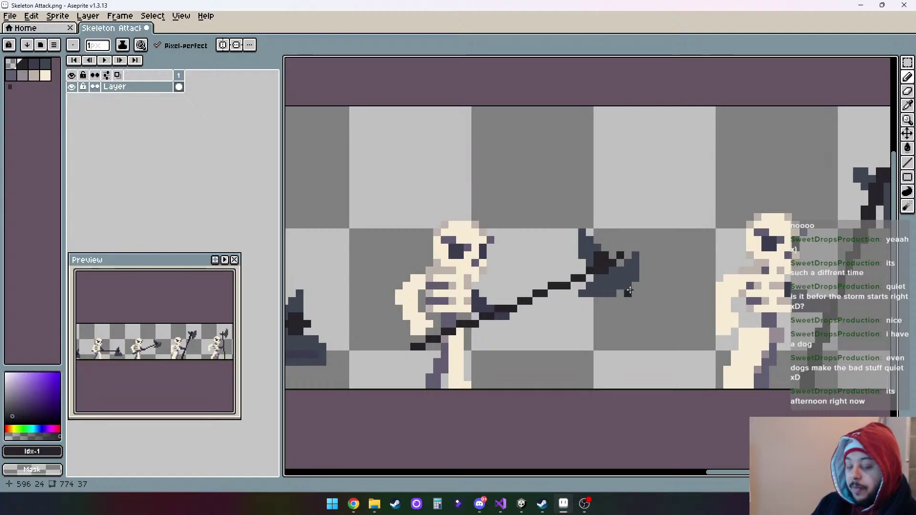
mouse_move(906, 76)
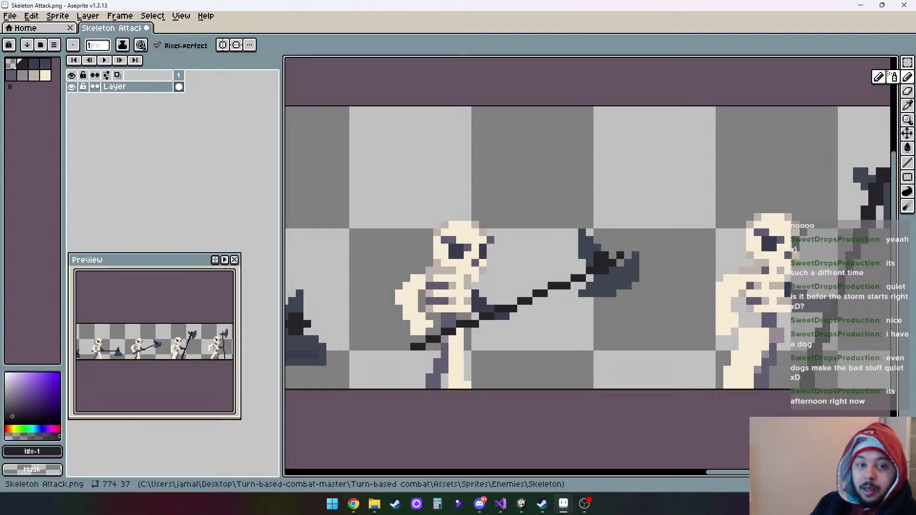
Extend the fourteenth frame's axe blade outward with Idx-3, shade it with Idx-2 and erase its protruding inner tip
left_click(46, 63)
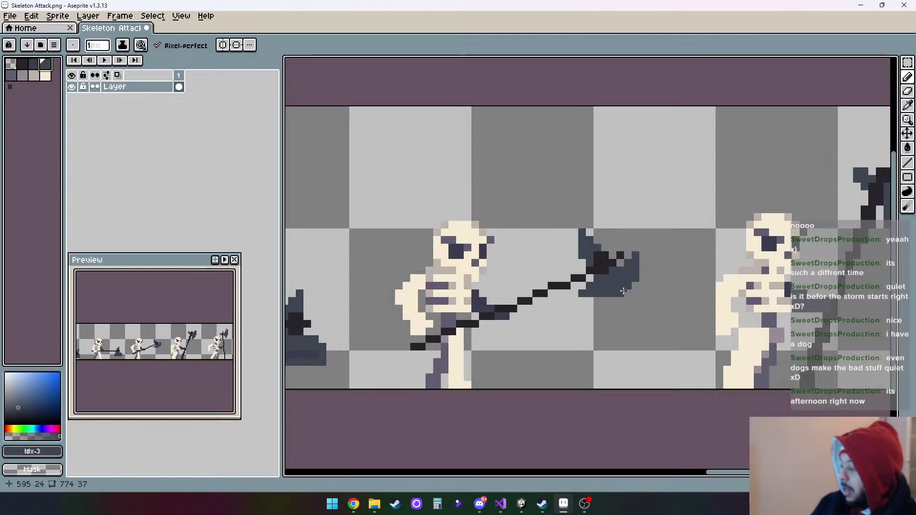
left_click(603, 300)
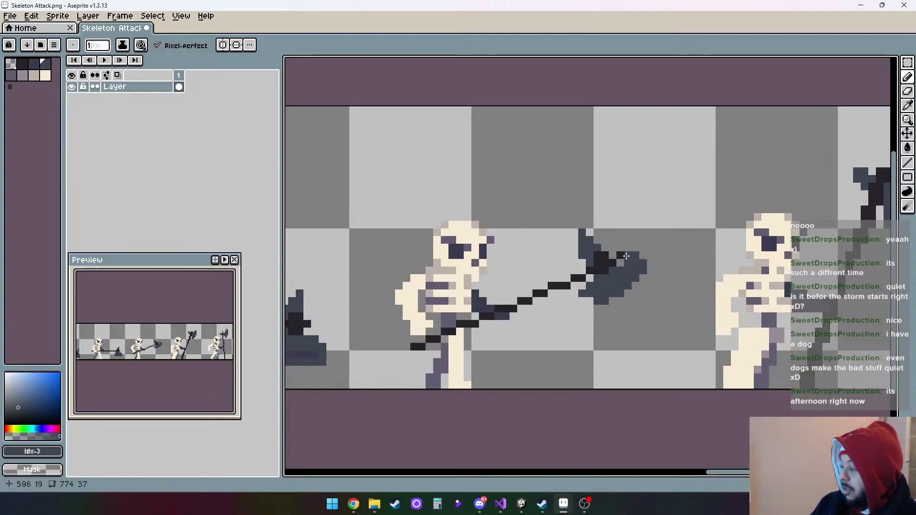
left_click(40, 64)
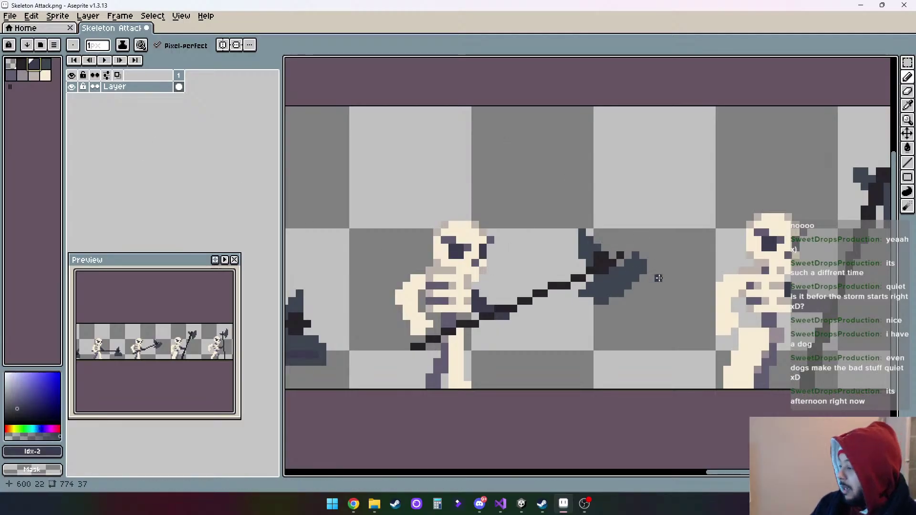
left_click(598, 299)
key("e")
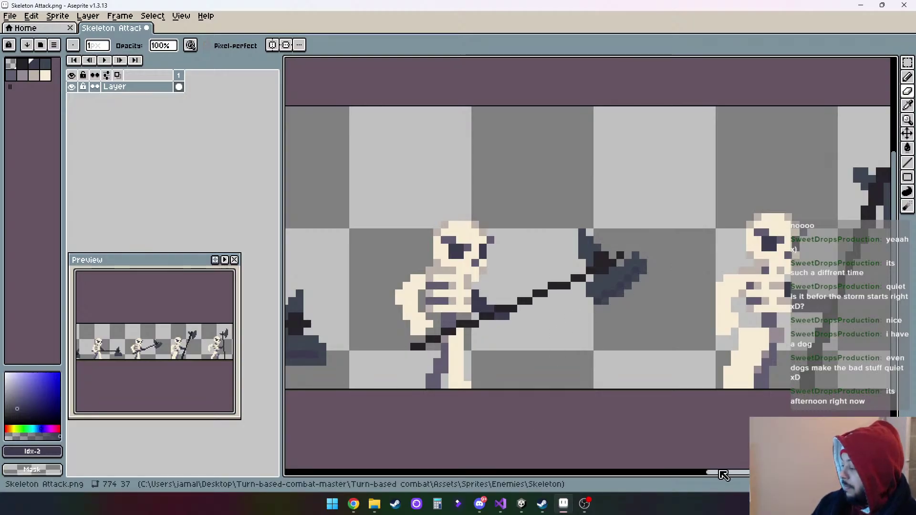
Lengthen the fifteenth frame's axe back spike up and outward with Idx-3 and thicken the pole near the blade with Idx-1
left_click_drag(718, 472, 748, 474)
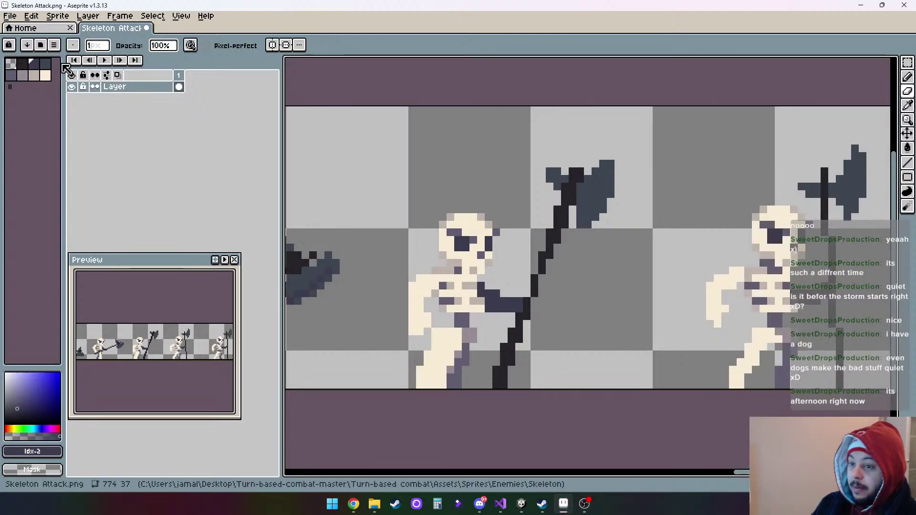
left_click(46, 70)
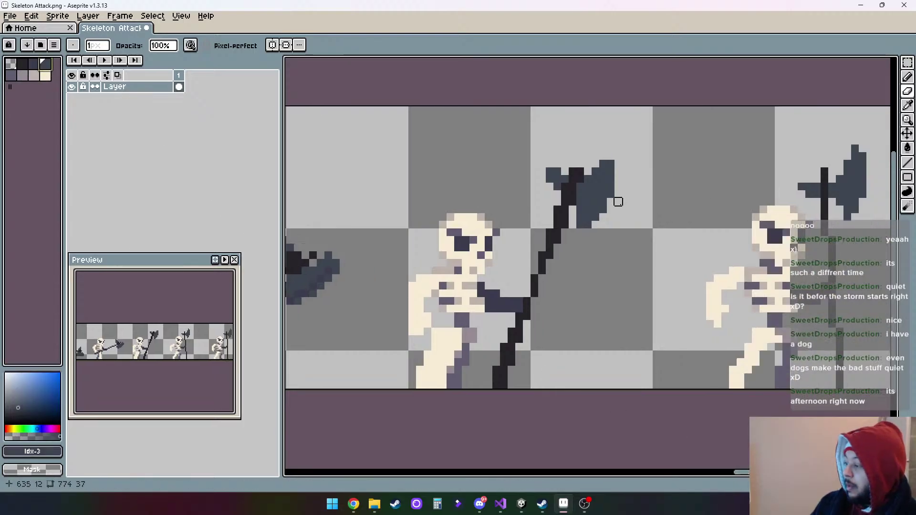
left_click(908, 79)
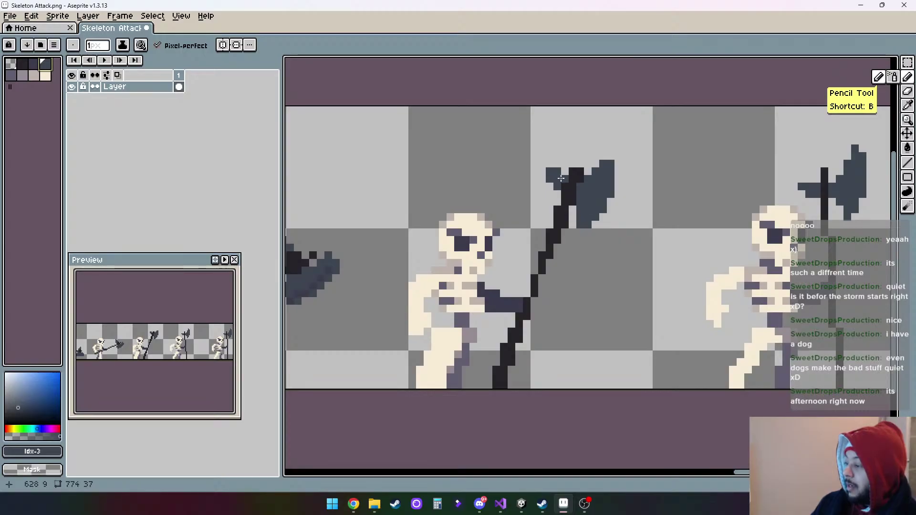
left_click(542, 162)
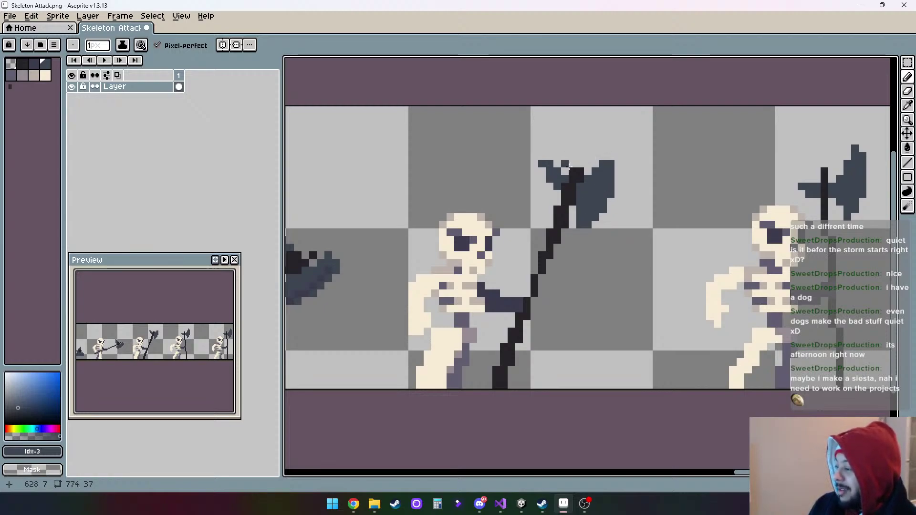
left_click(28, 71)
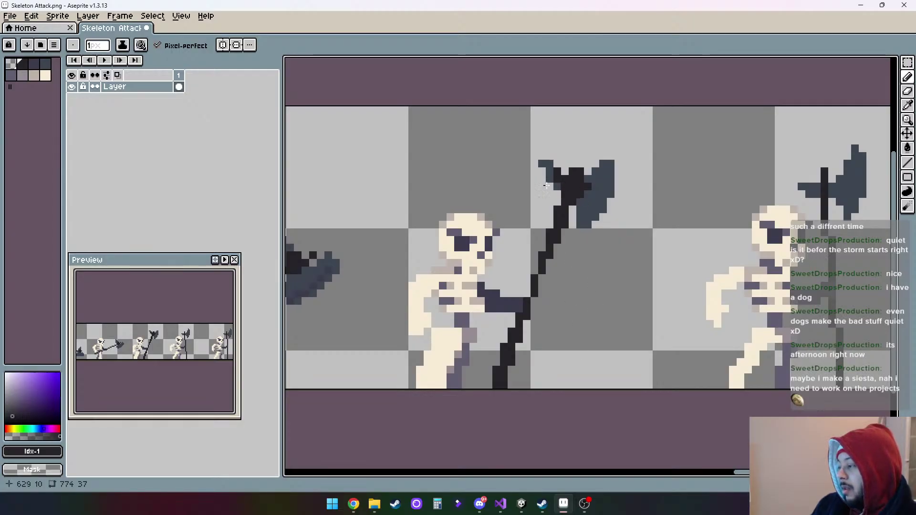
Extend the fifteenth frame's axe blade outward to a rounder edge with Idx-3 and shade it with Idx-2 pixels
left_click(44, 63)
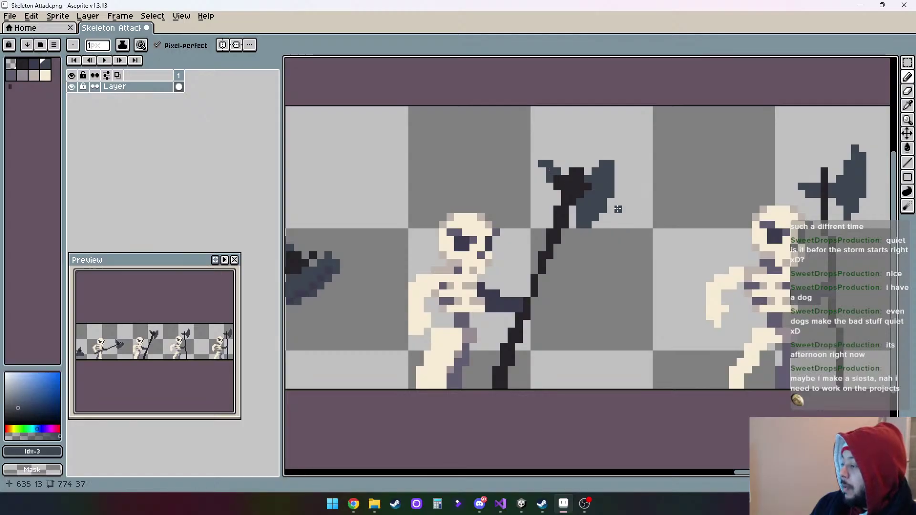
left_click(622, 178)
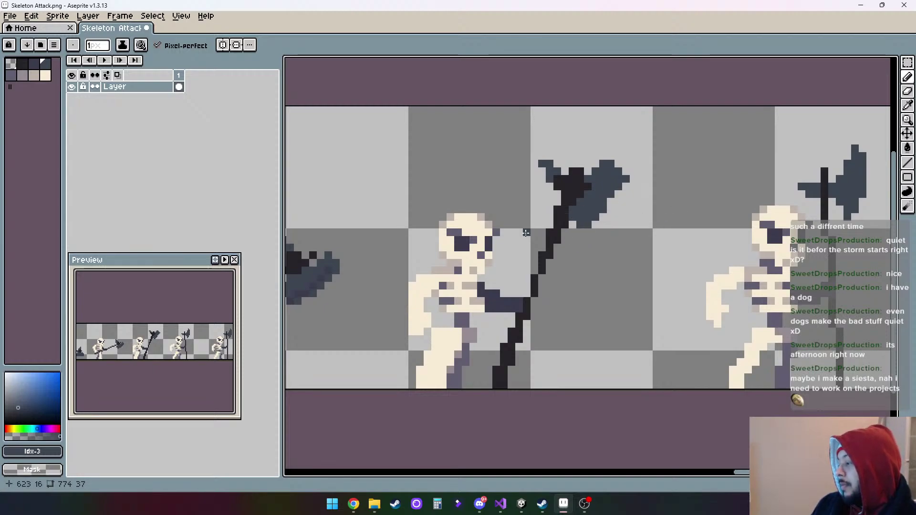
left_click(33, 63)
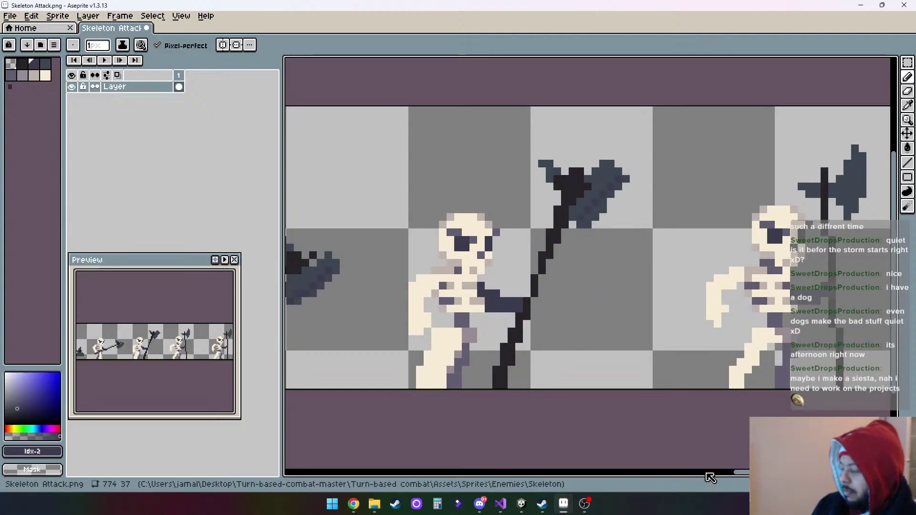
Fill the gap between the fourteenth frame's pole tip and axe blade with Idx-3 pixels
scroll(707, 475, "left", 3)
mouse_move(744, 475)
left_mouse_down()
mouse_move(728, 472)
mouse_move(752, 475)
left_mouse_up()
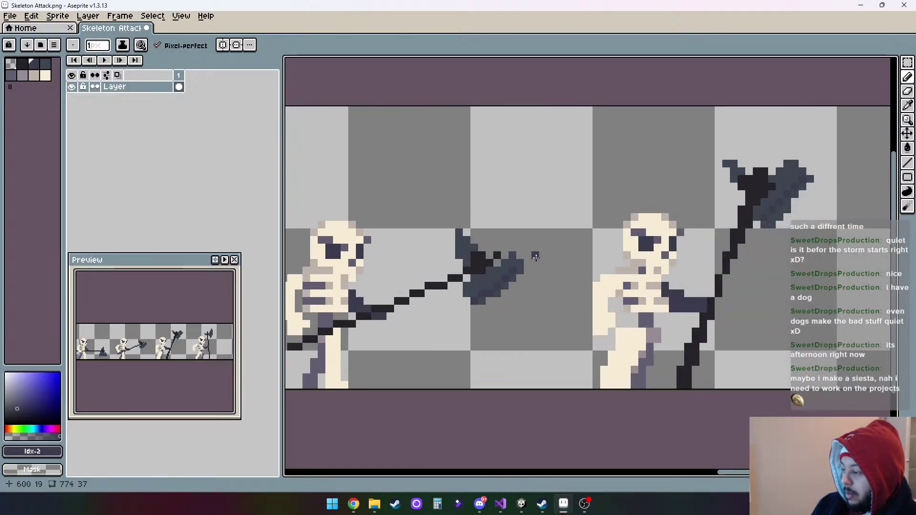
key("bracketright")
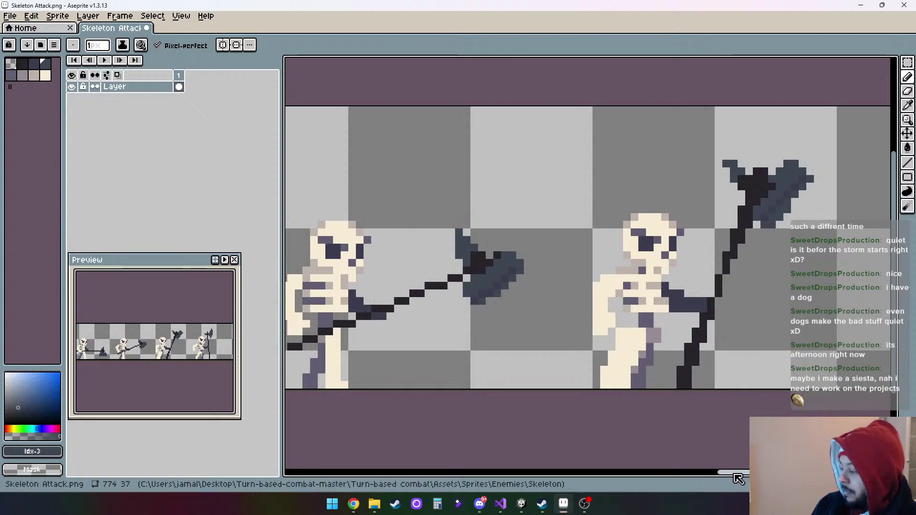
Extend the sixteenth frame's axe back spike up and outward and fill out its blade's inner edge with Idx-3
left_click_drag(748, 476, 781, 474)
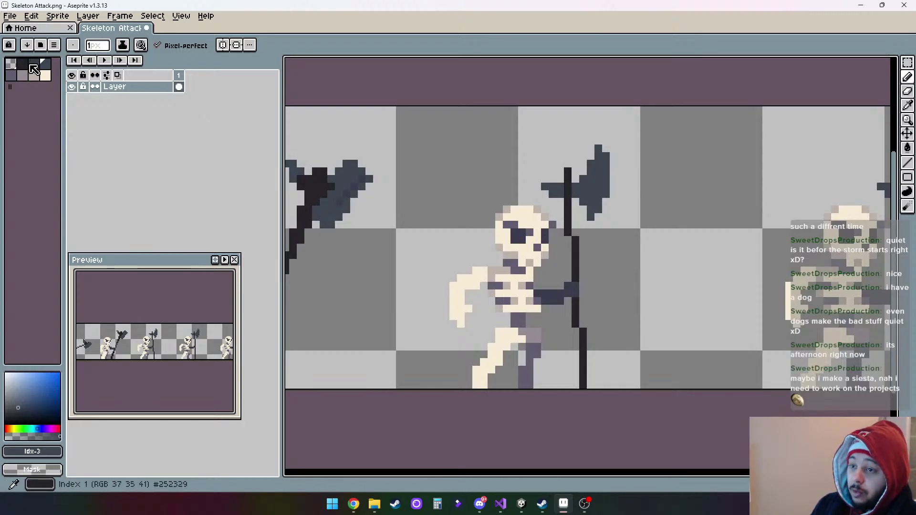
left_click(329, 209, "alt")
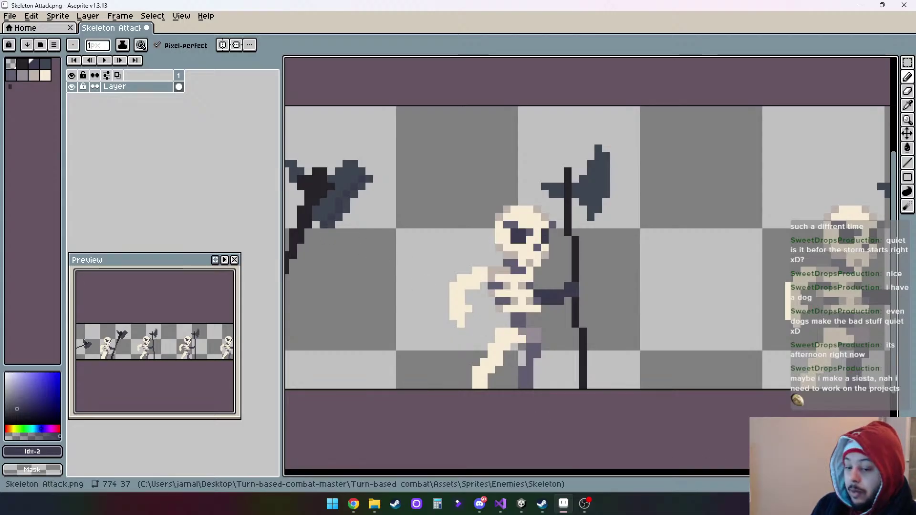
scroll(587, 248, "right", 5)
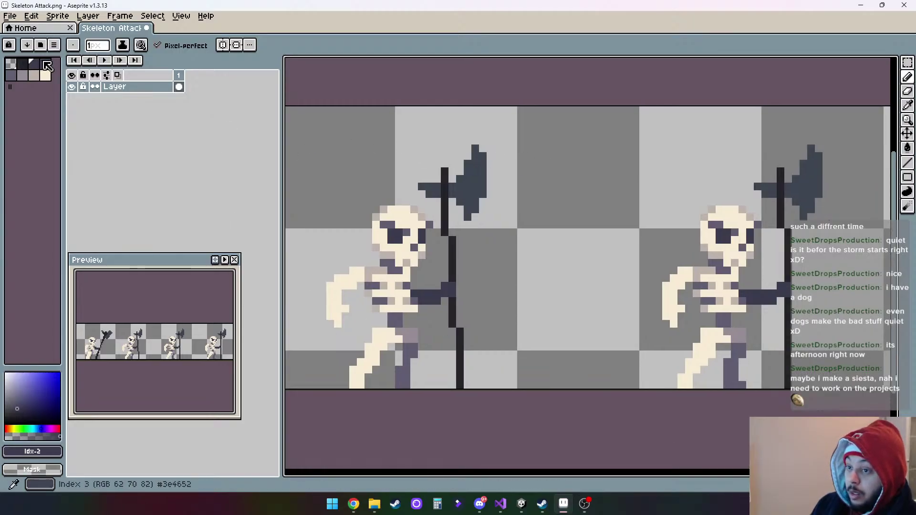
left_click(46, 65)
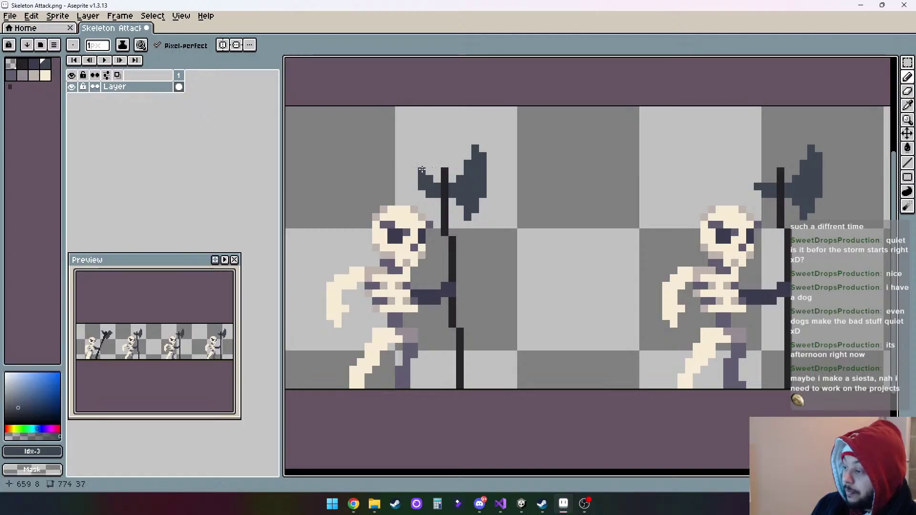
left_click_drag(422, 170, 406, 170)
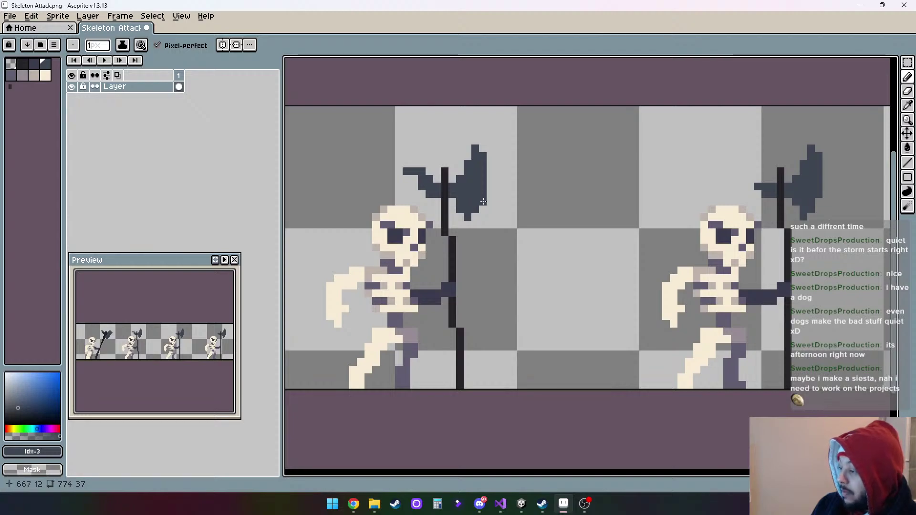
left_click_drag(460, 166, 460, 154)
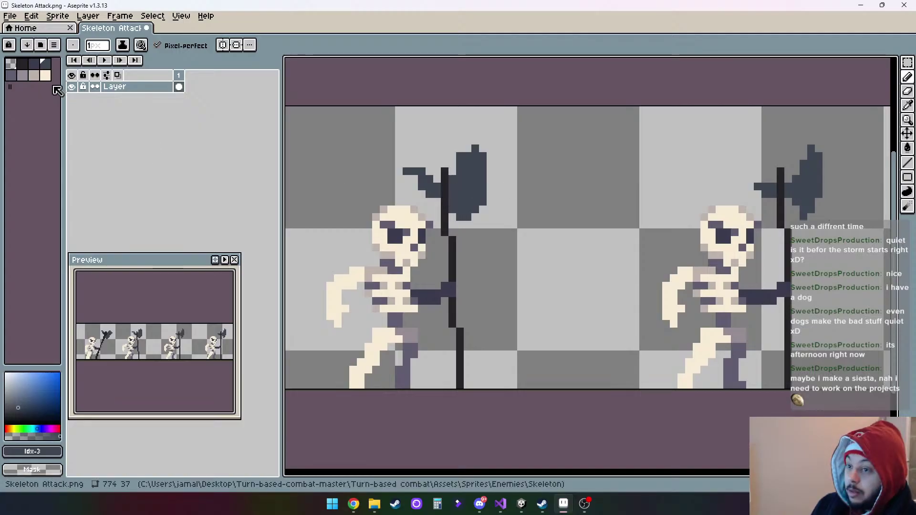
Widen the sixteenth frame's pole top between spike and blade with Idx-1, restoring the lower pixels beside the pole to Idx-3
left_click(22, 63)
left_click(437, 180)
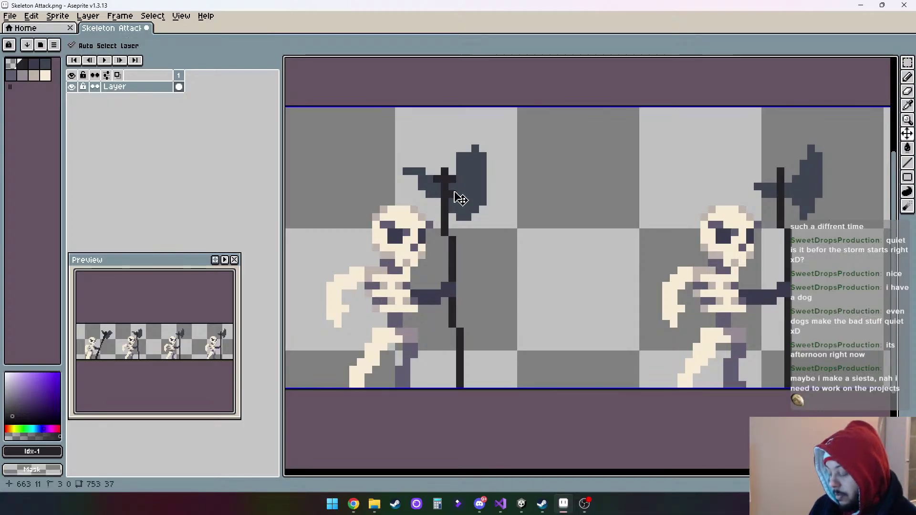
left_click(452, 188)
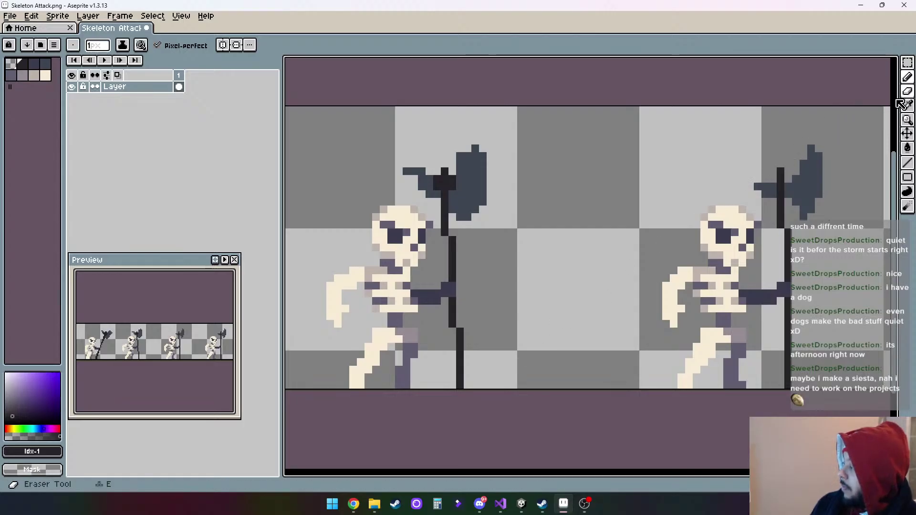
mouse_move(795, 473)
left_mouse_down()
mouse_move(702, 484)
mouse_move(403, 487)
mouse_move(869, 477)
mouse_move(801, 477)
left_mouse_up()
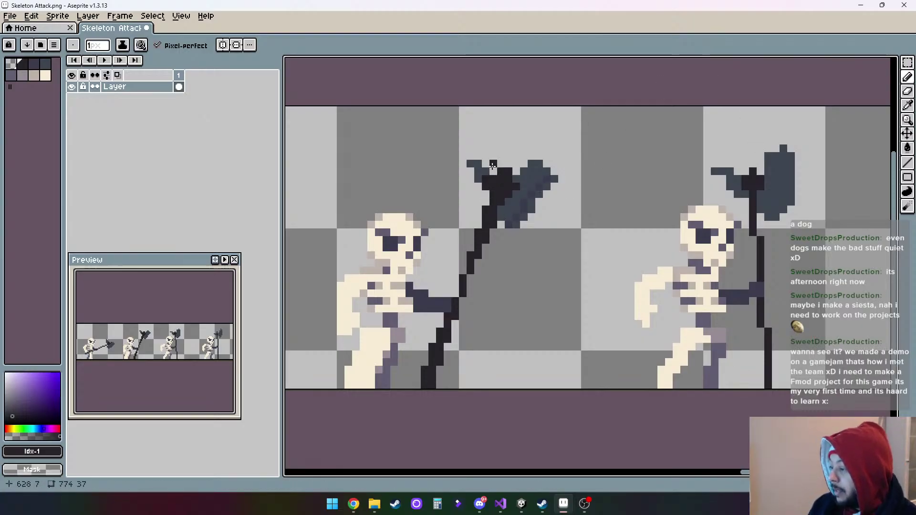
left_click_drag(747, 472, 764, 472)
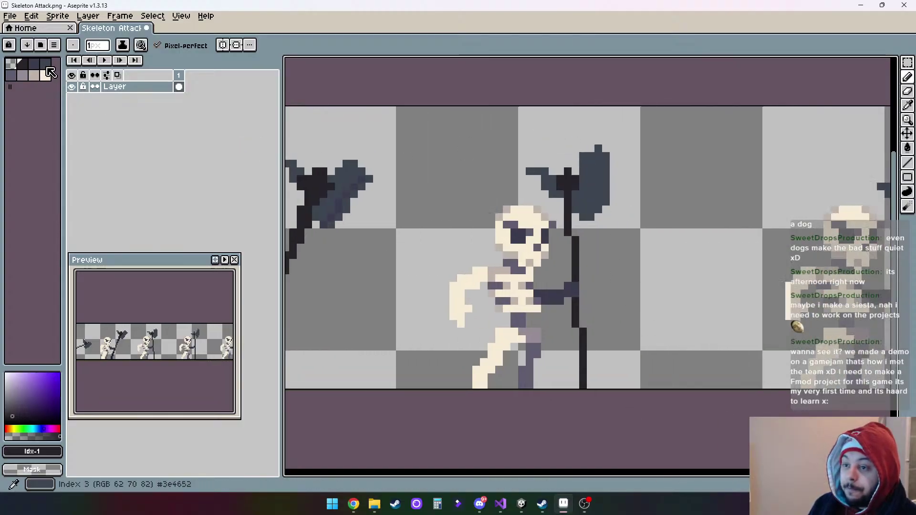
left_click(45, 64)
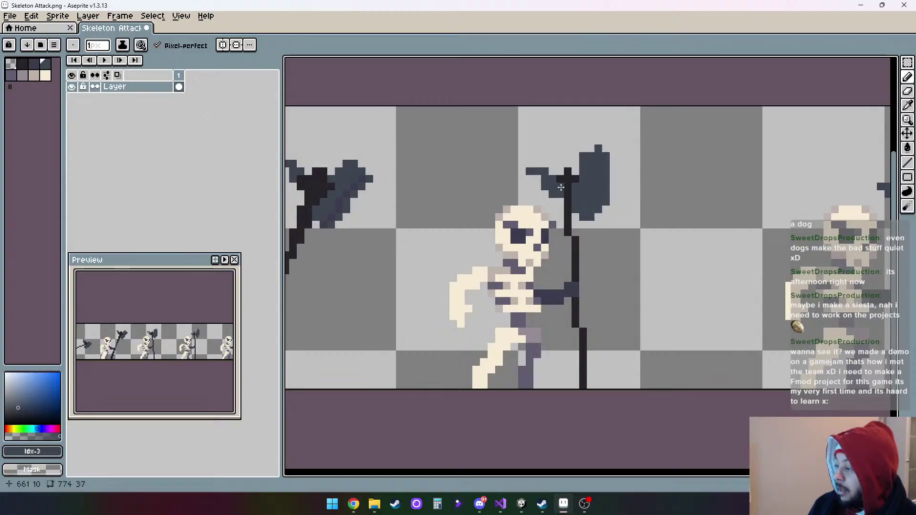
key("bracketleft")
key("bracketleft")
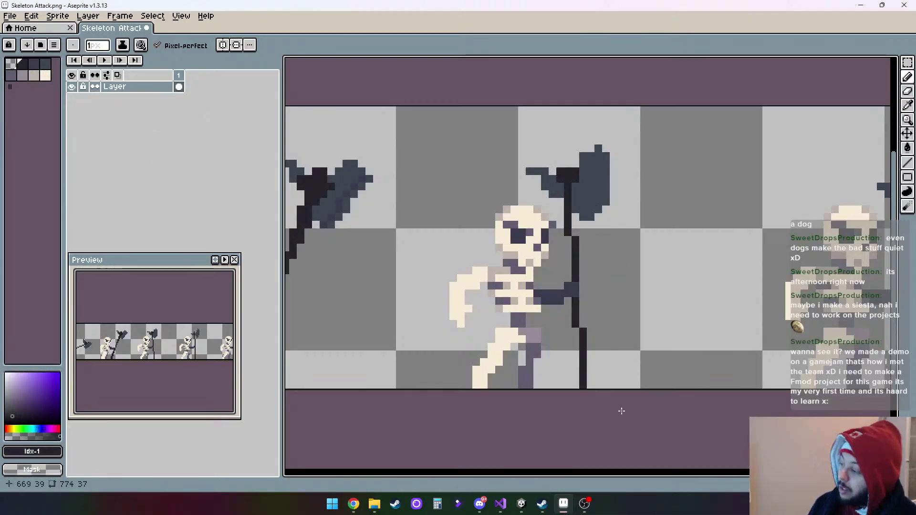
Shade the sixteenth frame's axe blade with a vertical Idx-2 line and erase the protruding pixel on top of the blade
left_click(34, 65)
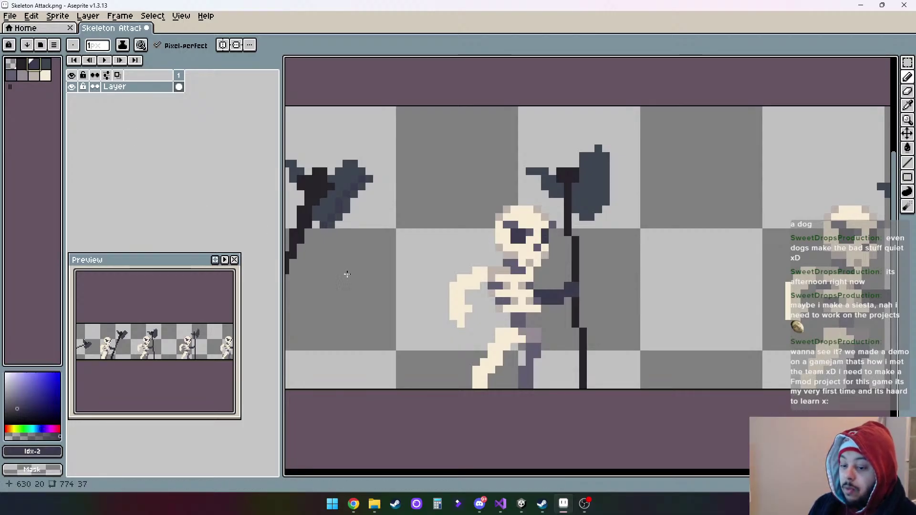
left_click(600, 166)
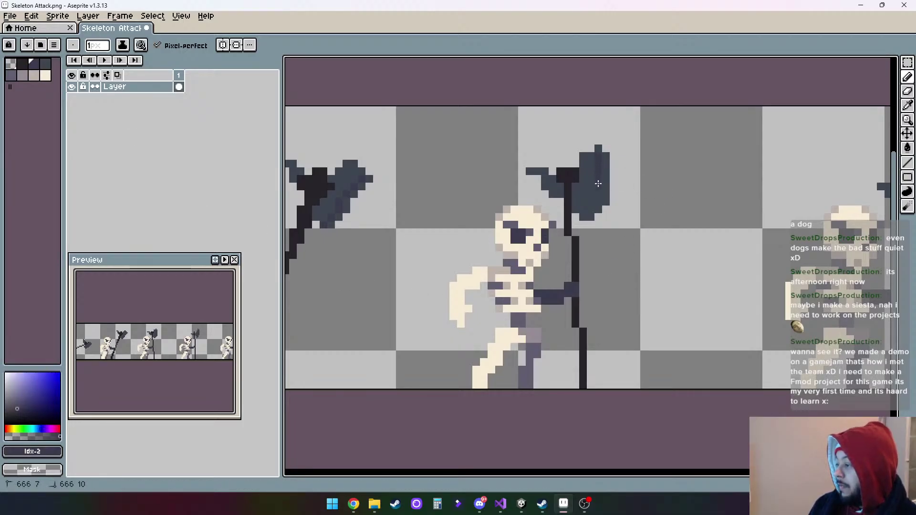
left_click_drag(600, 193, 592, 206)
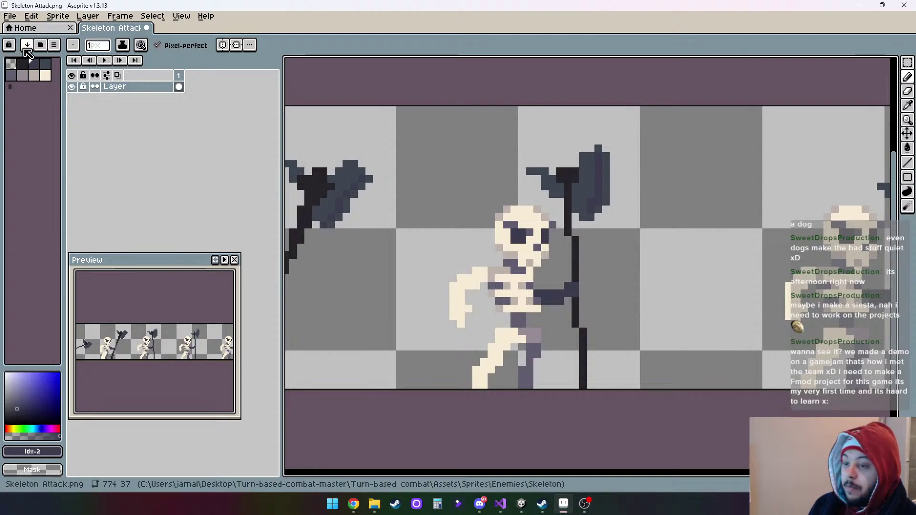
left_click(908, 90)
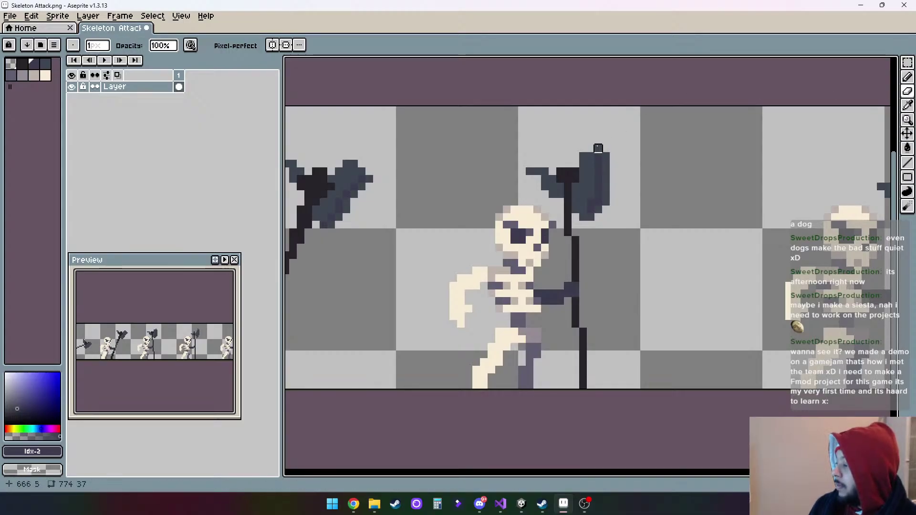
left_click(598, 148)
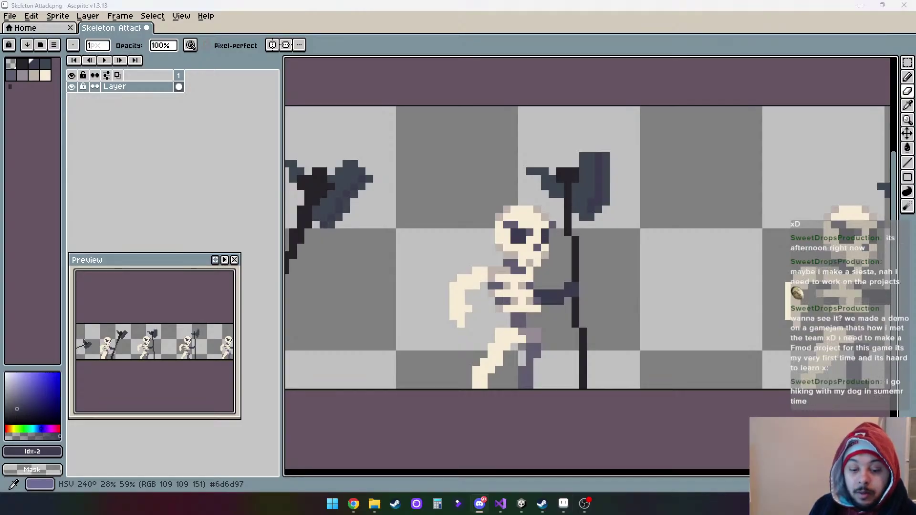
Switch to Chrome, run the X-Ducks game on its itch.io page and start playing
key("alt+Tab")
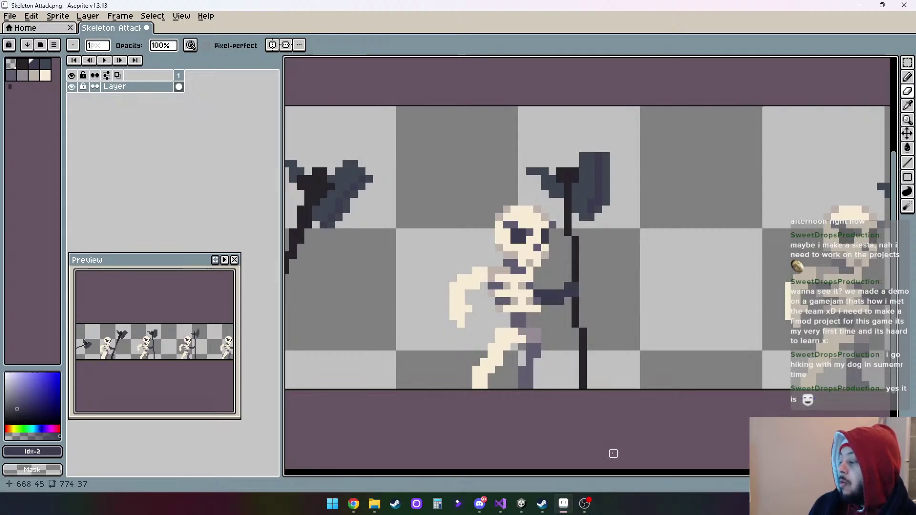
scroll(587, 248, "right", 5)
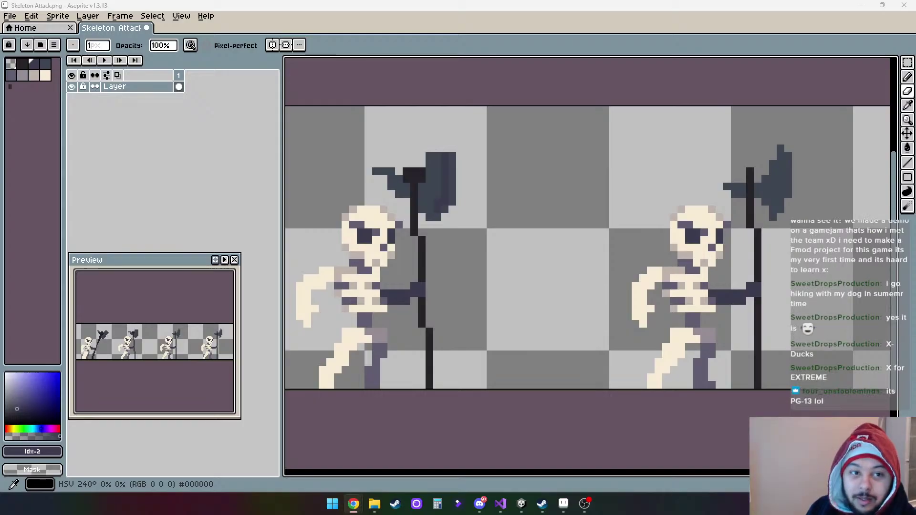
left_click_drag(915, 139, 355, 44)
left_click(589, 44)
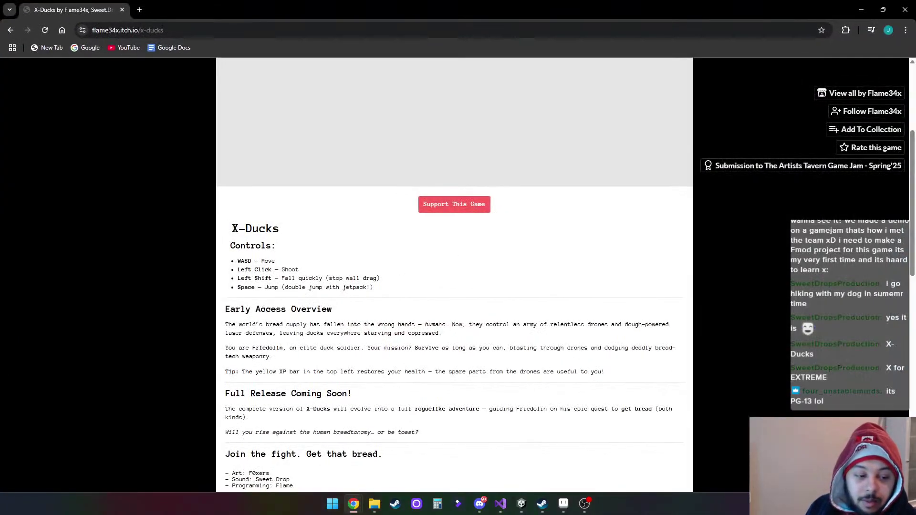
scroll(476, 241, "up", 5)
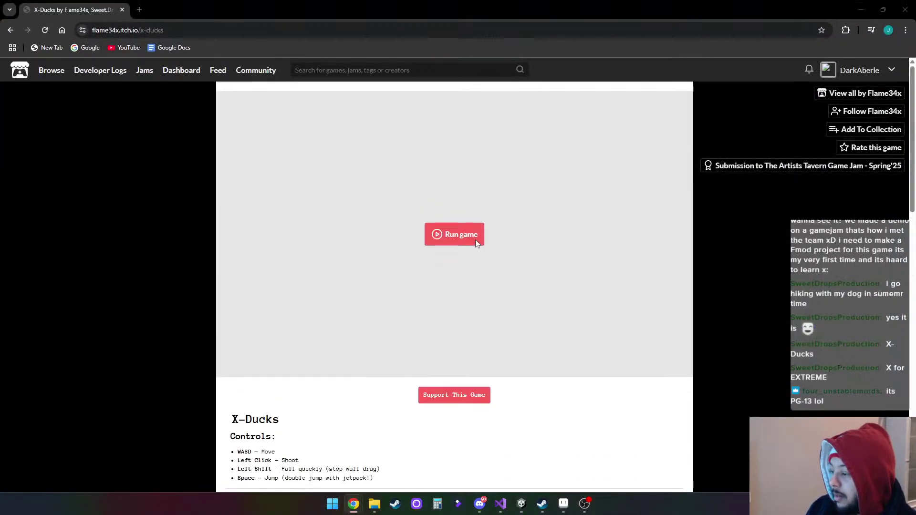
left_click(456, 233)
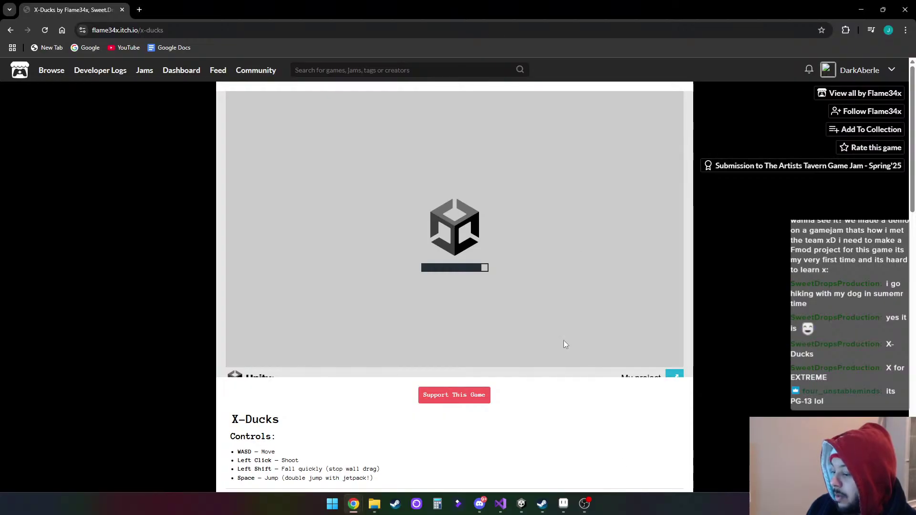
scroll(563, 341, "down", 2)
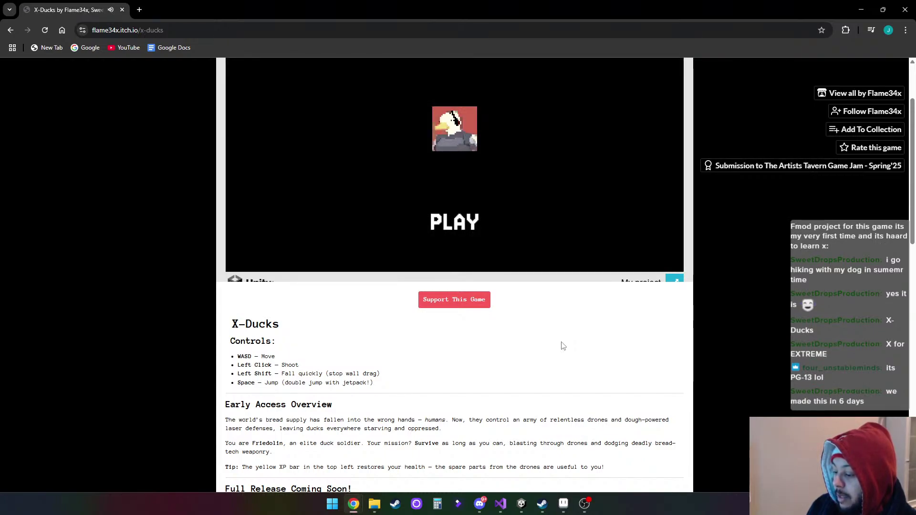
scroll(525, 342, "up", 2)
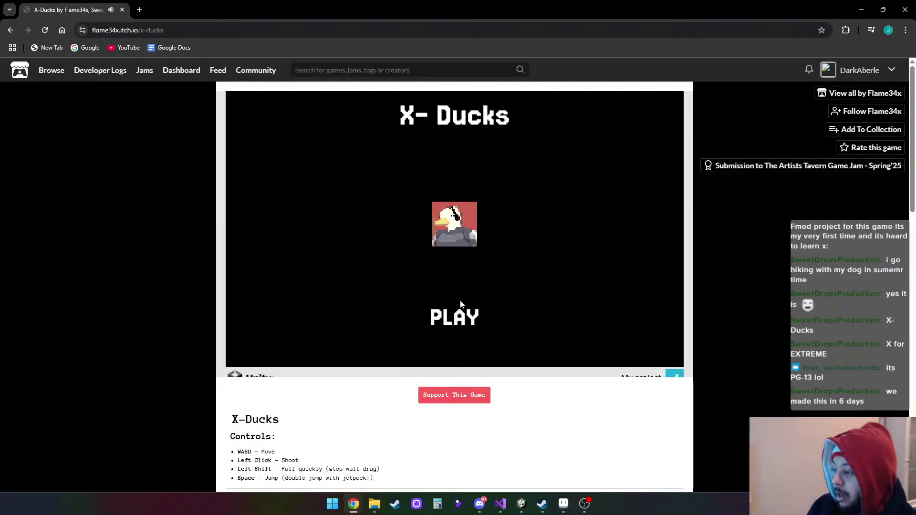
left_click(462, 319)
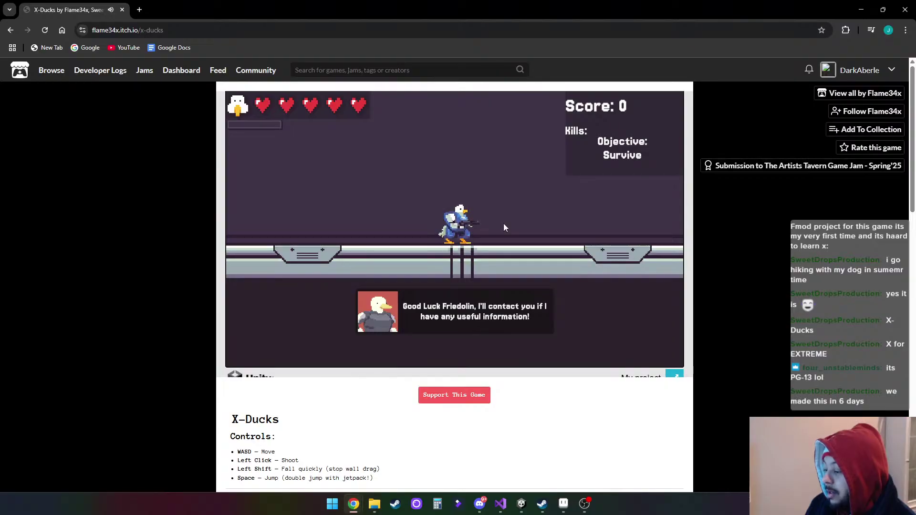
Move the duck through the X-Ducks level and jump up onto the platforms to reach the drones
left_click(504, 228)
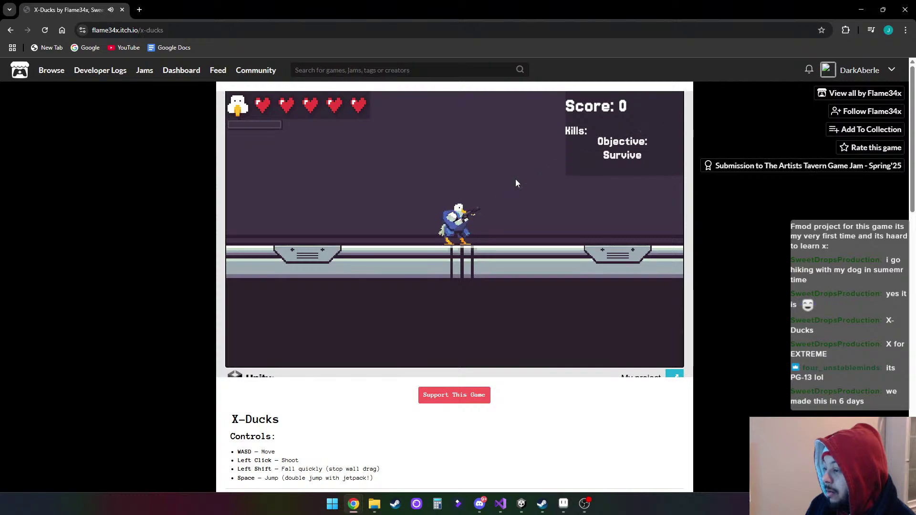
key("a")
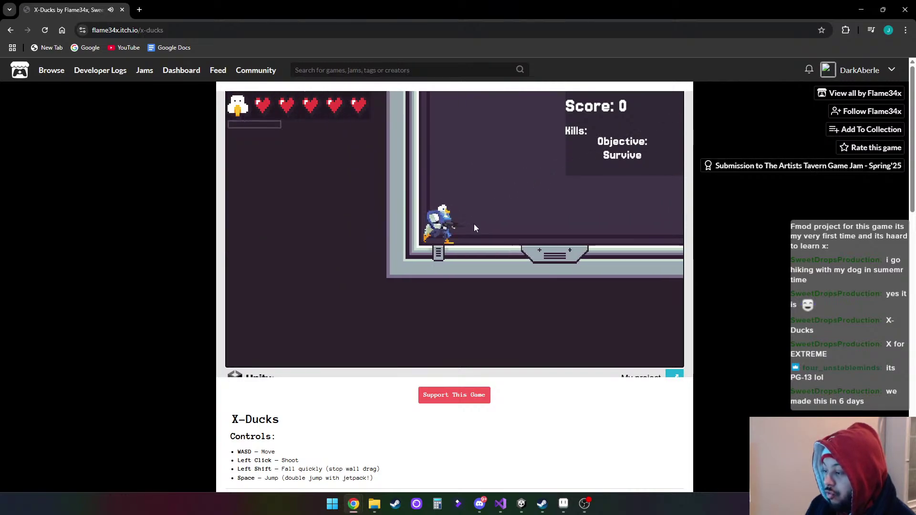
key("d")
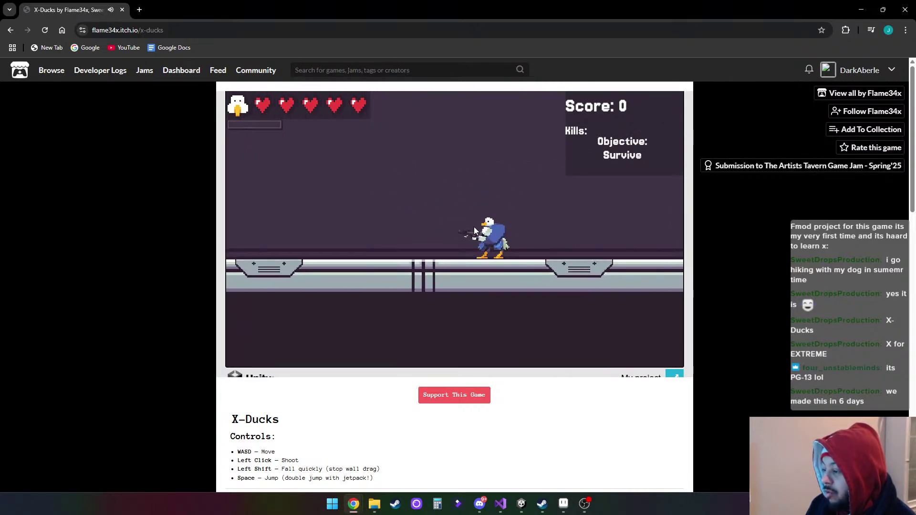
key("space")
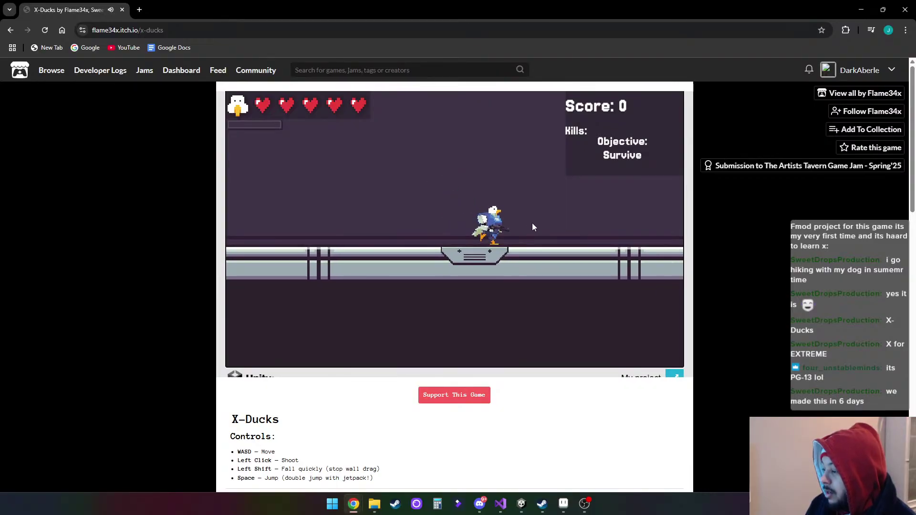
key("d")
key("space")
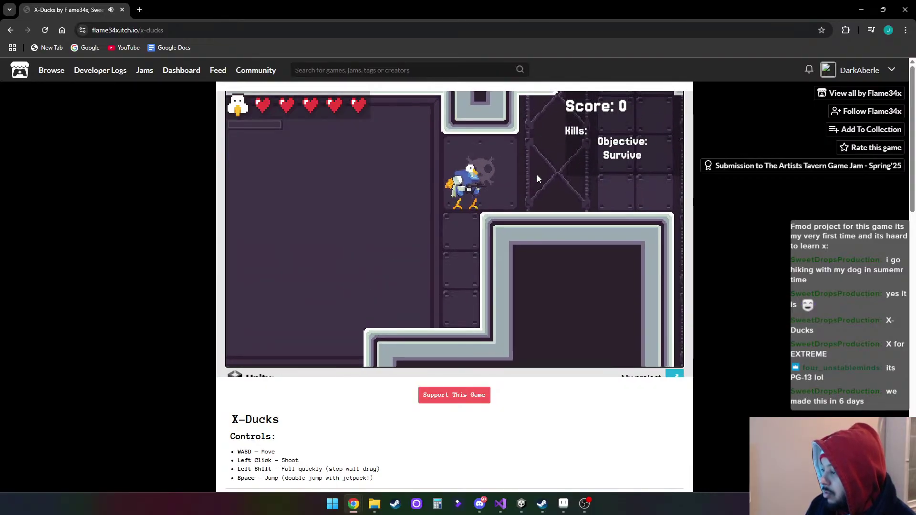
key("d")
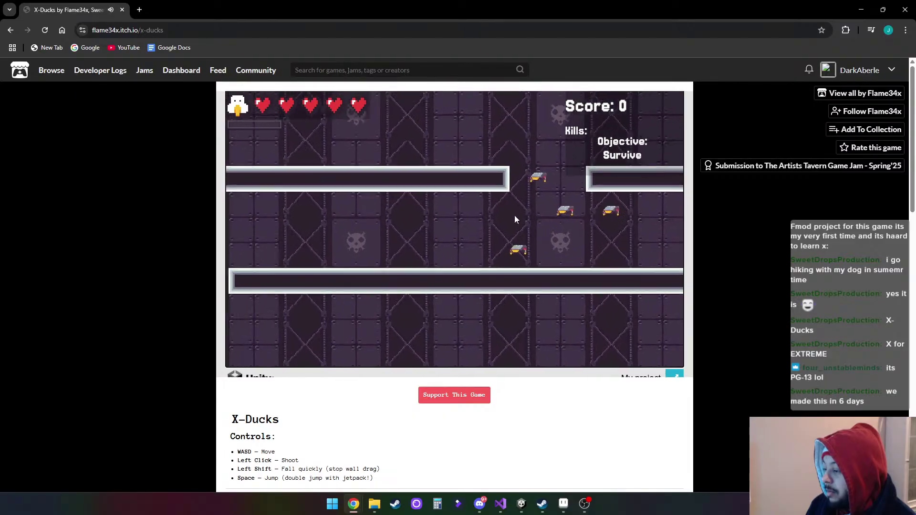
key("d")
key("space")
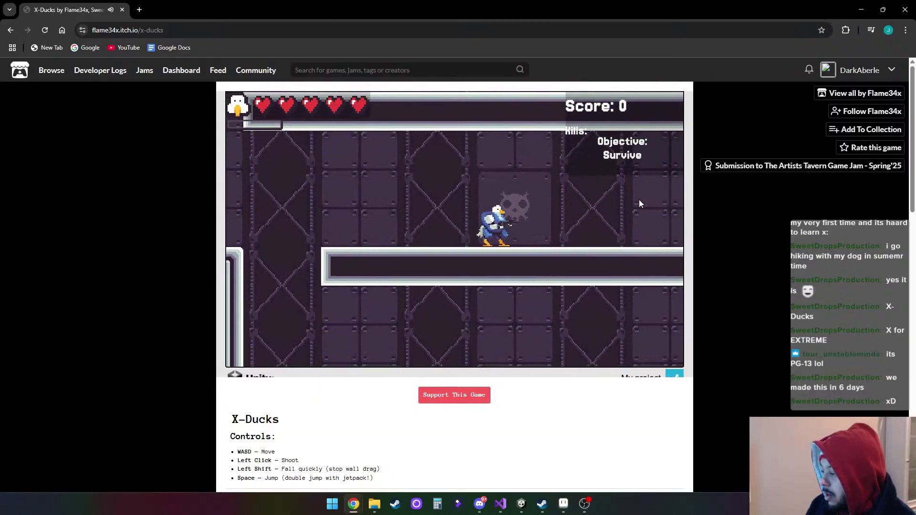
Shoot down the first wave of drones approaching the duck from the far end of the long platform
left_click(591, 215)
key("a")
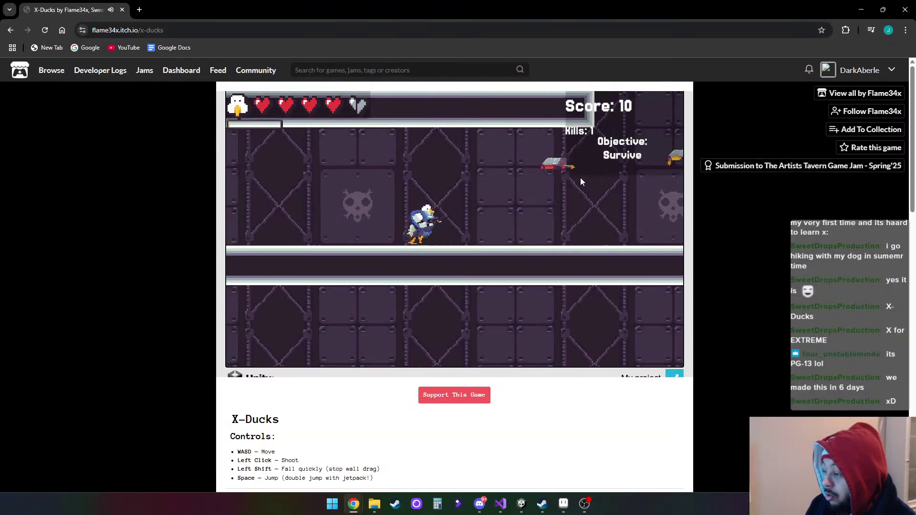
left_click(609, 176)
left_click(644, 160)
left_click(644, 160)
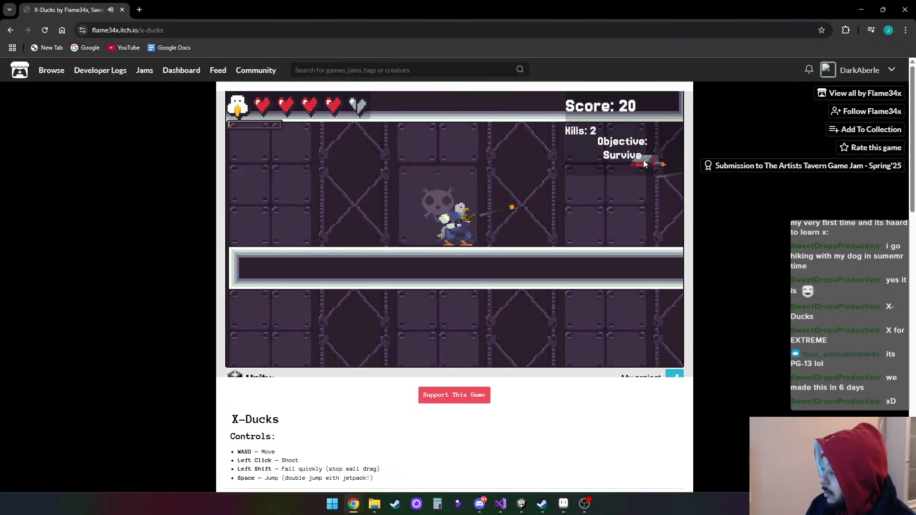
left_click(641, 159)
left_click(620, 172)
left_click(557, 154)
left_click(580, 168)
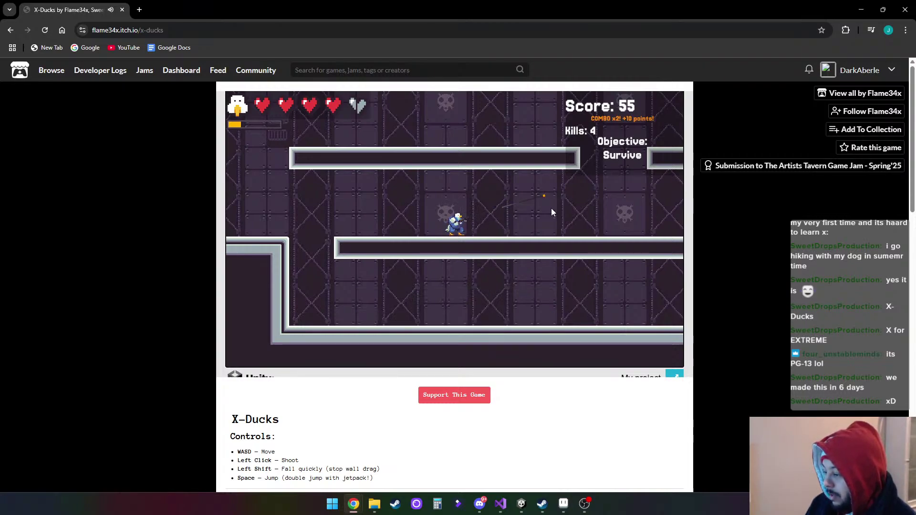
Run the duck along the middle platform and shoot the second wave of drones above and below it
key("d")
key("d")
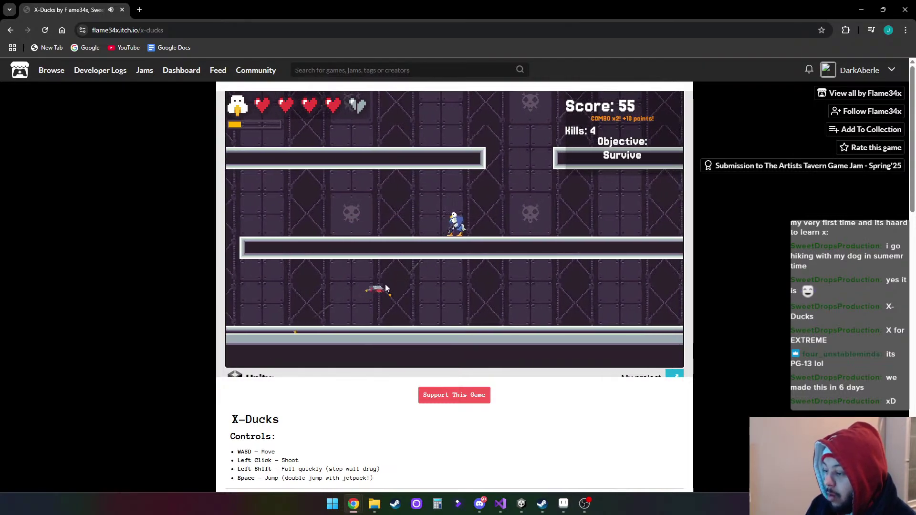
left_click(387, 280)
key("d")
left_click(596, 208)
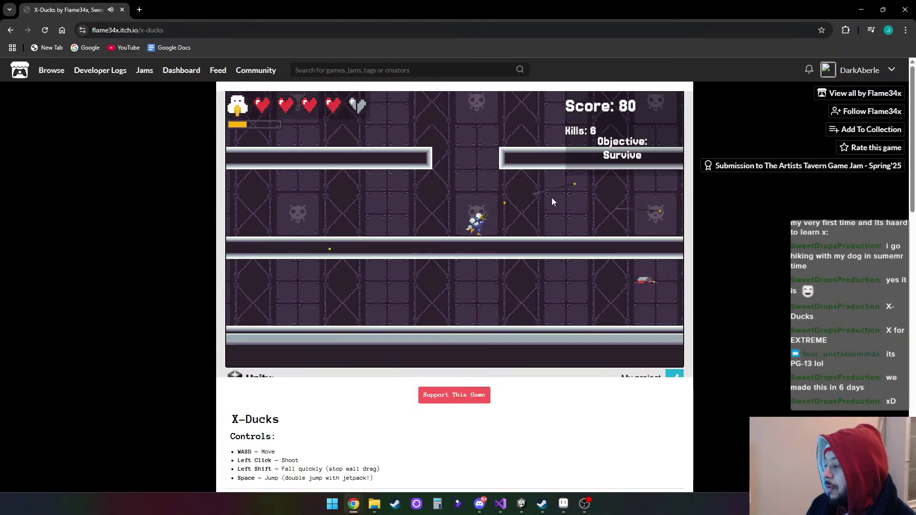
left_click(554, 259)
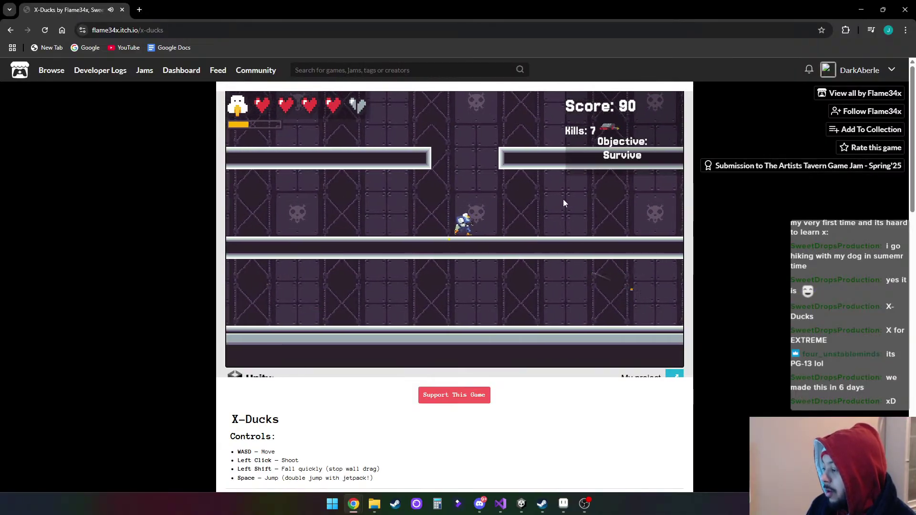
left_click(536, 168)
key("a")
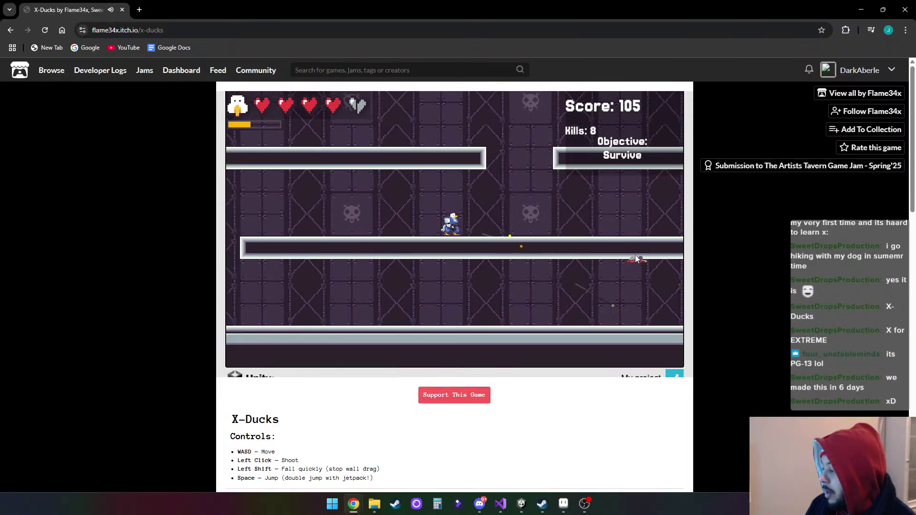
left_click(622, 250)
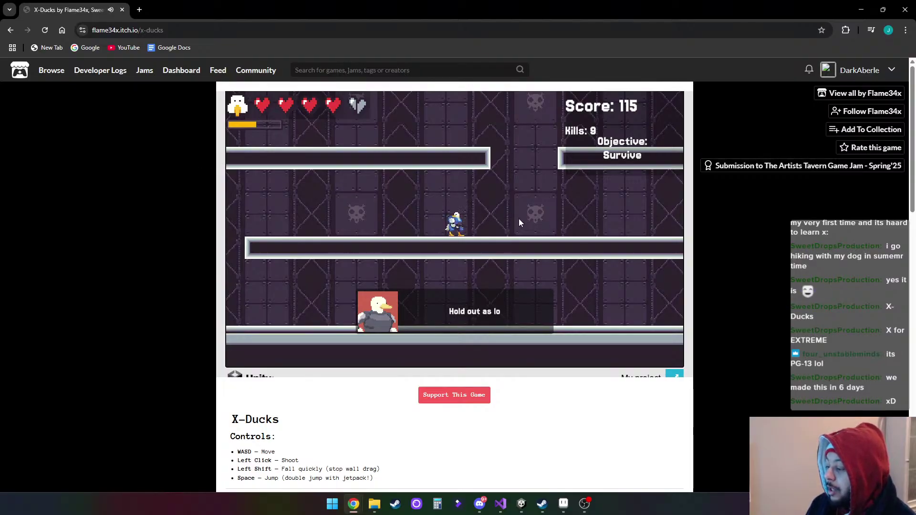
Advance the duck past the gap in the upper platform, hop once, and shoot the newly arriving drones on both sides
key("d")
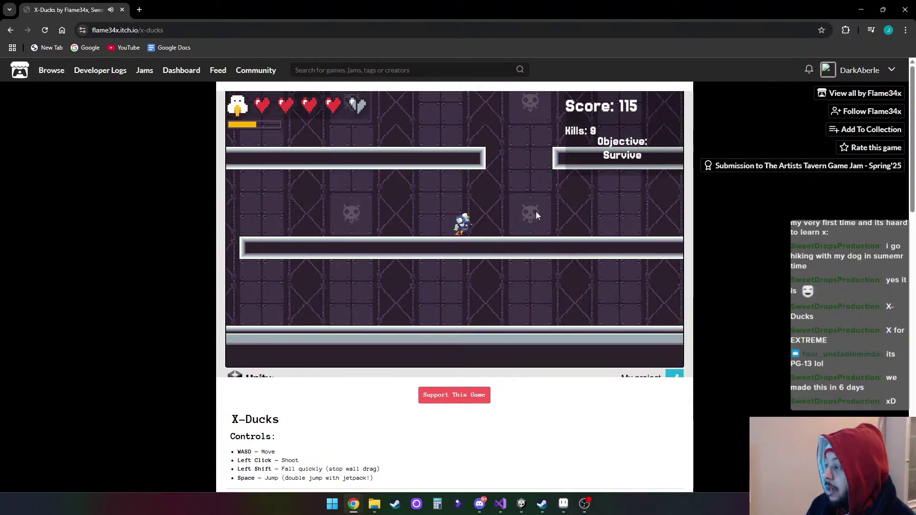
key("d")
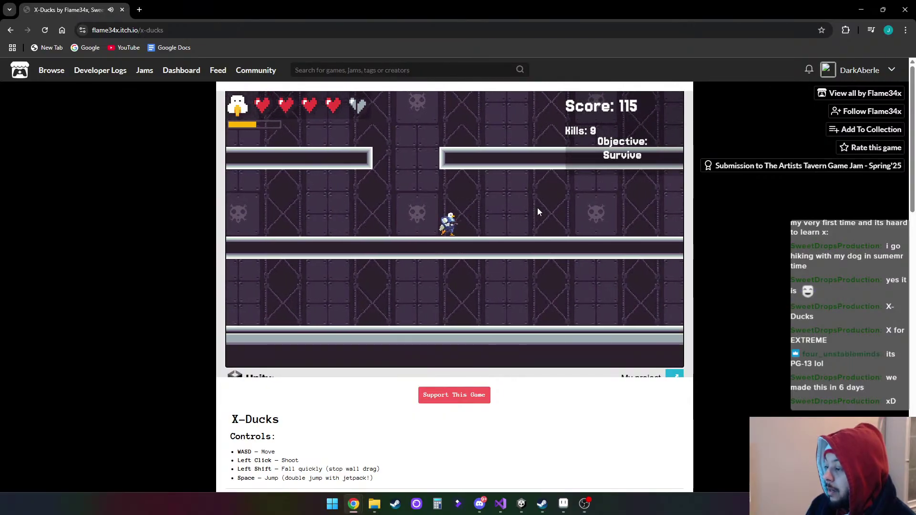
key("space")
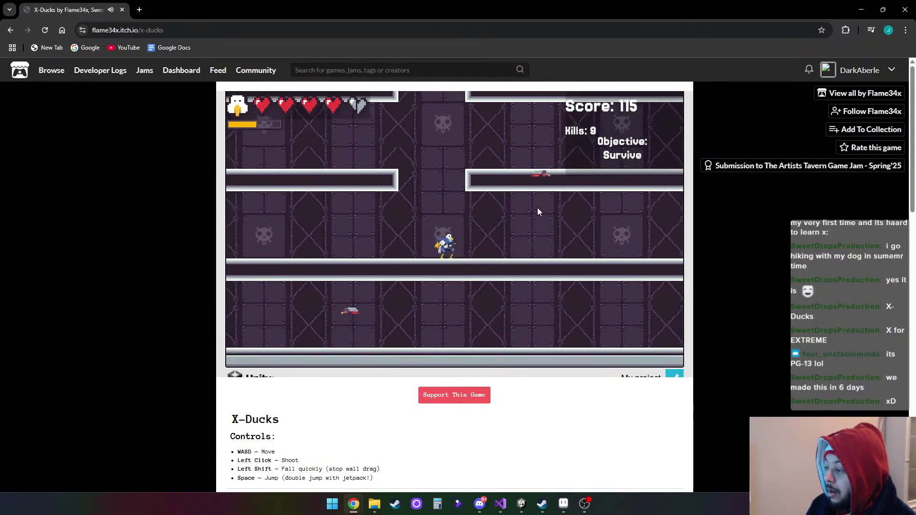
key("d")
left_click(493, 184)
left_click(385, 236)
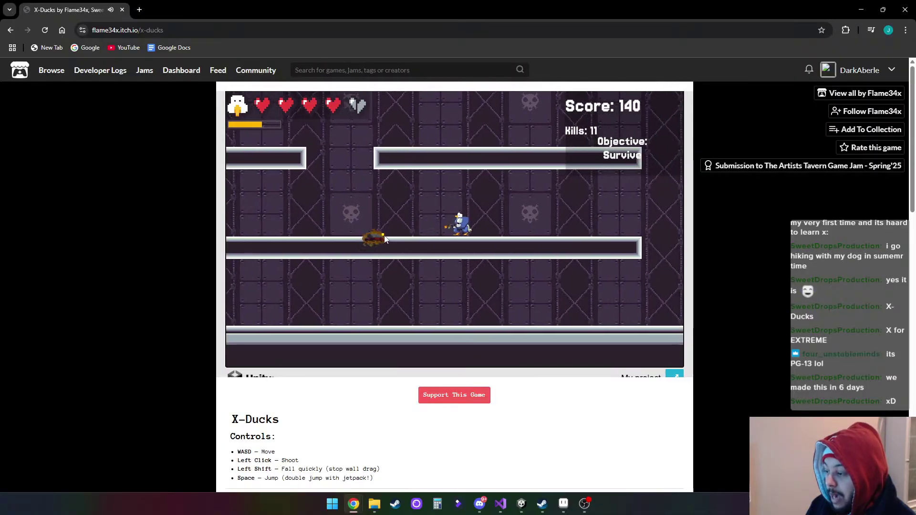
key("d")
left_click(476, 168)
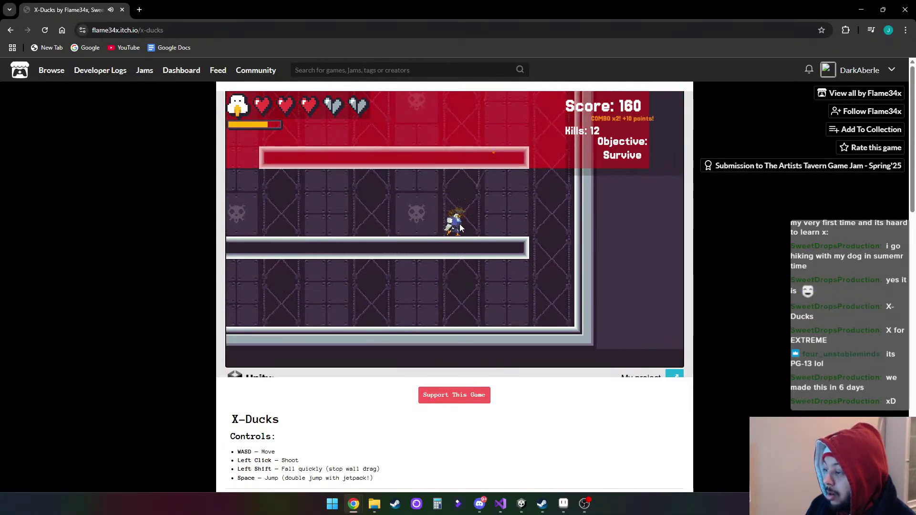
Run the duck back and forth along the middle platform while firing at the drones overhead and on the floor below
key("a")
left_click(428, 183)
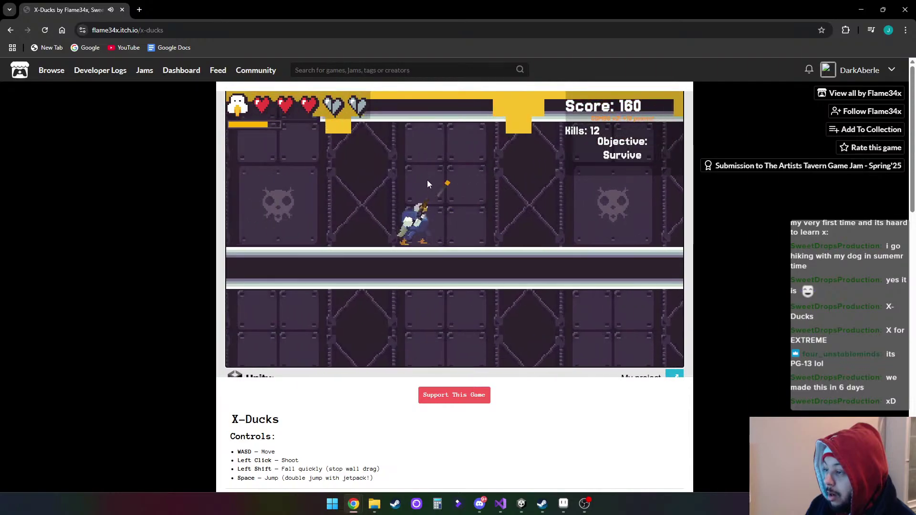
key("a")
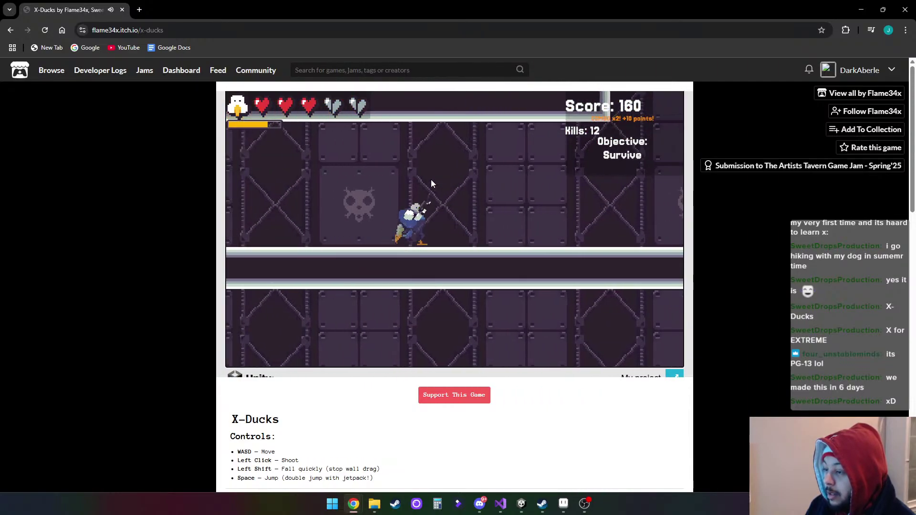
key("d")
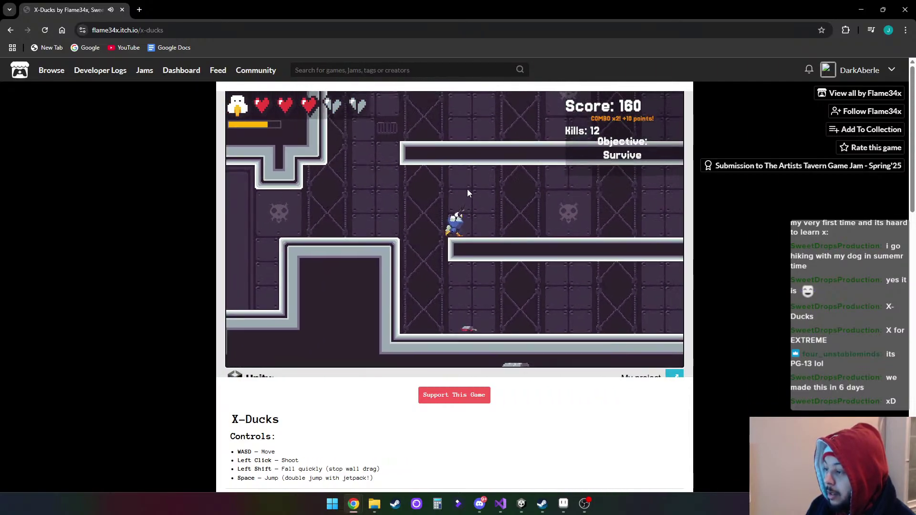
key("d")
left_click(387, 304)
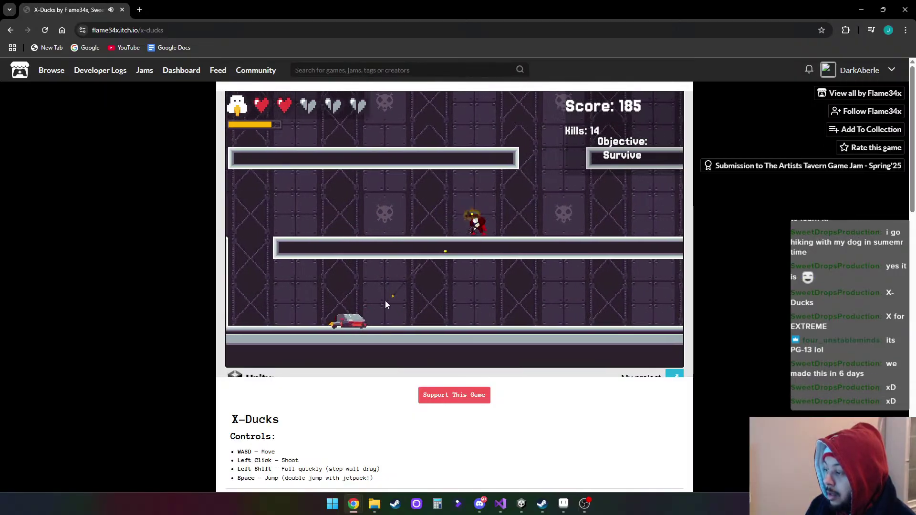
key("d")
left_click(250, 310)
key("a")
left_click(270, 329)
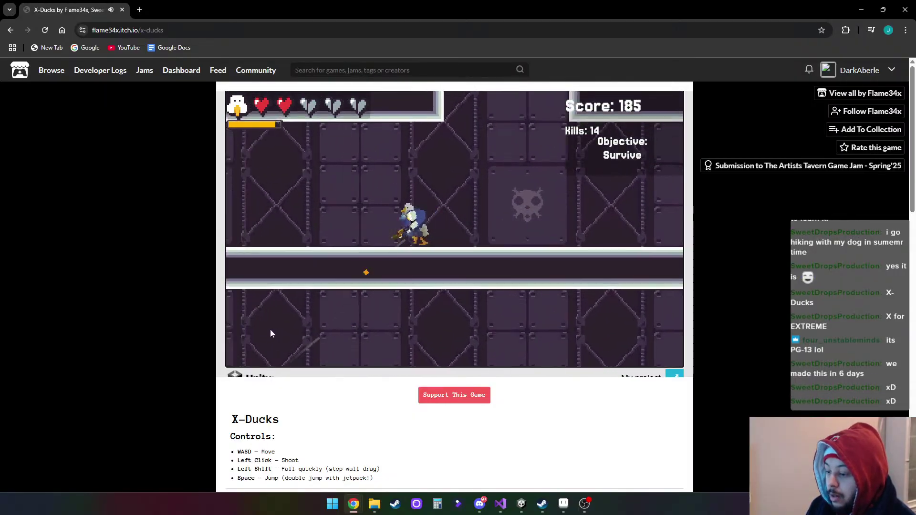
Jump the duck through the gap onto the upper platform and shoot the two drones flying beside it
key("d")
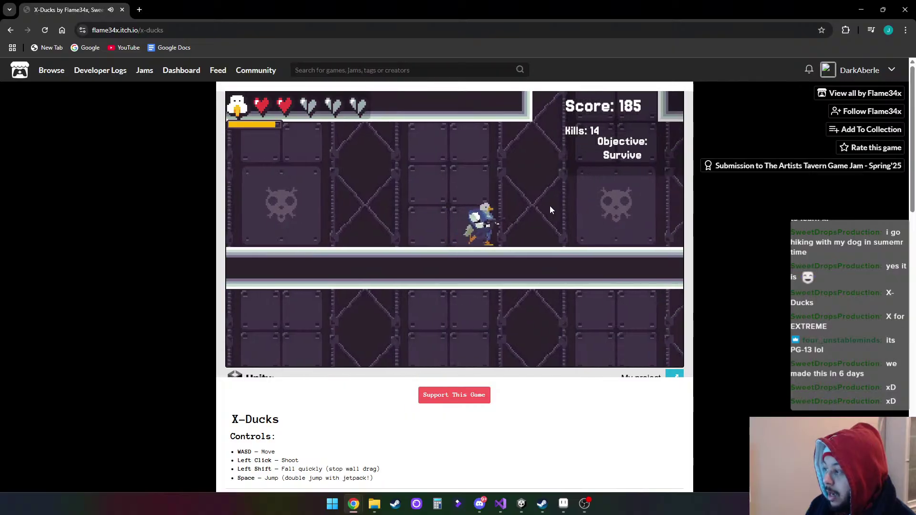
key("space")
key("space")
key("a")
key("space")
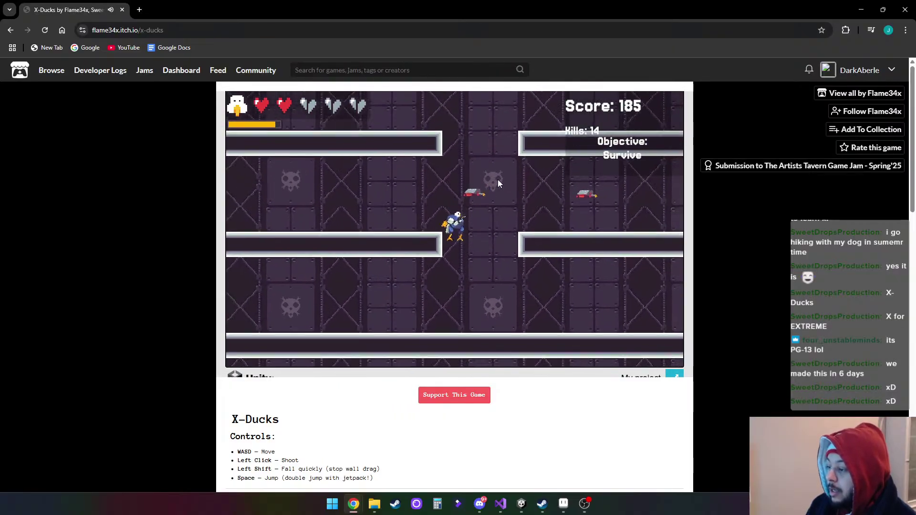
left_click(474, 181)
key("a")
left_click(495, 197)
left_click(522, 202)
key("d")
left_click(529, 191)
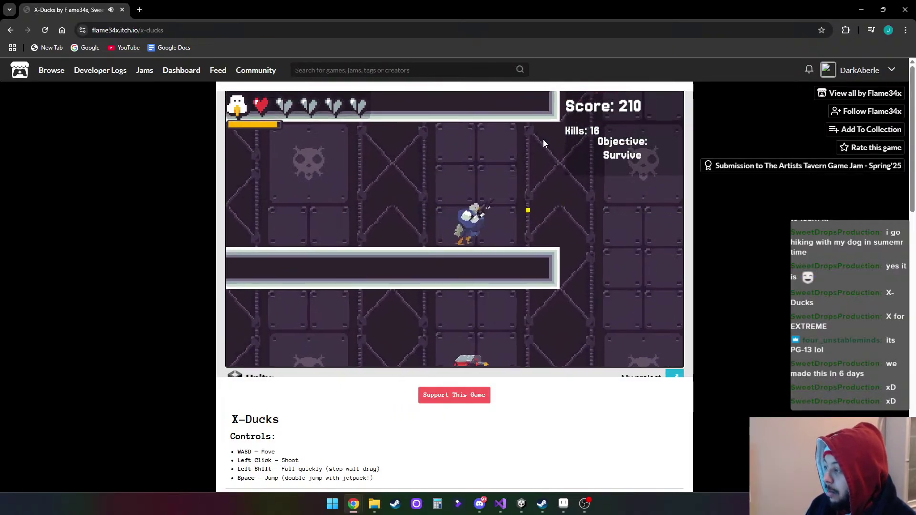
Fight off the remaining drones around the upper platform, then drop through the gap and shoot the large drone below
key("d")
left_click(554, 134)
left_click(538, 106)
left_click(534, 99)
left_click(402, 359)
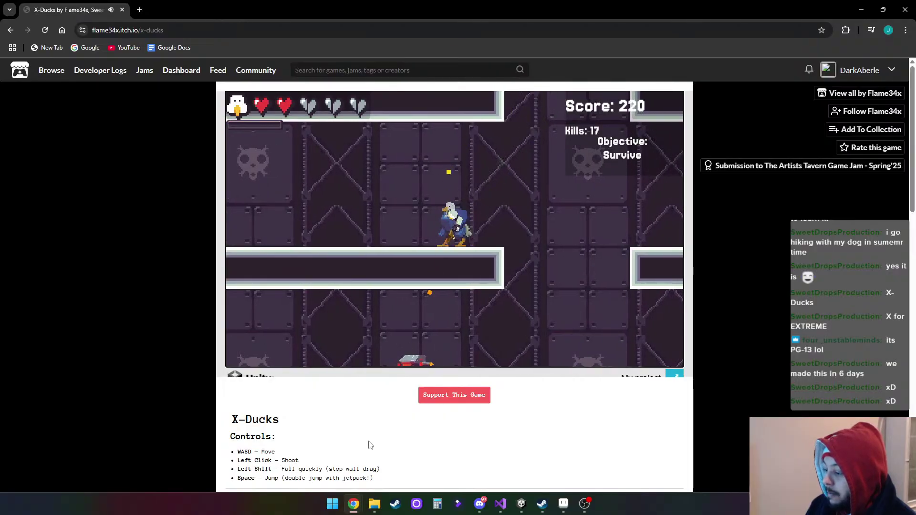
left_click(420, 357)
left_click(539, 193)
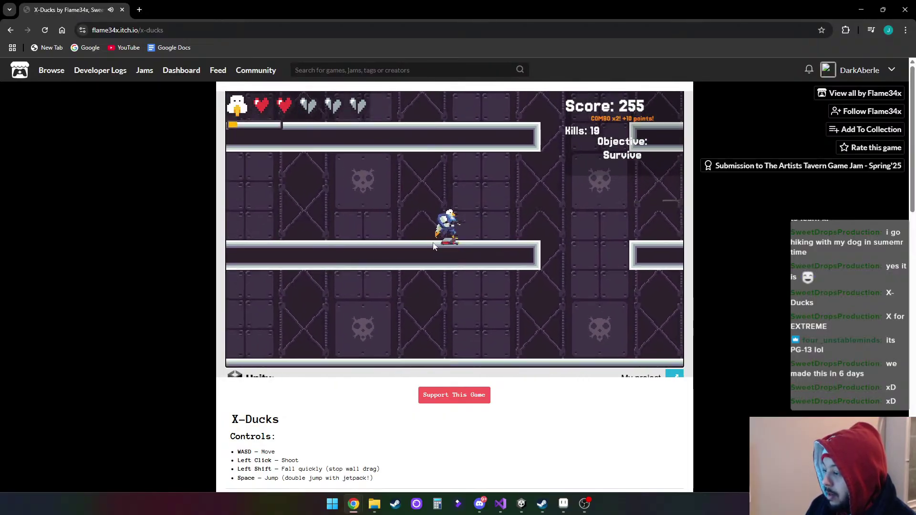
left_click(433, 246)
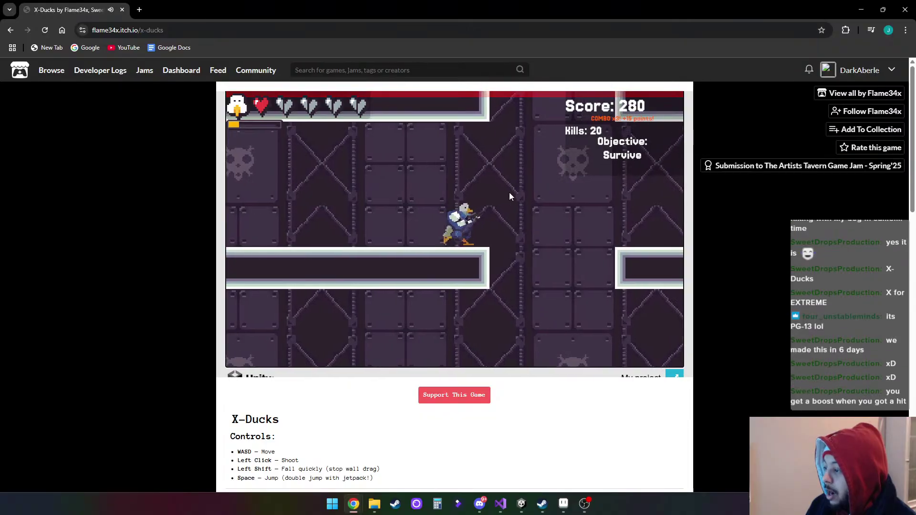
key("d")
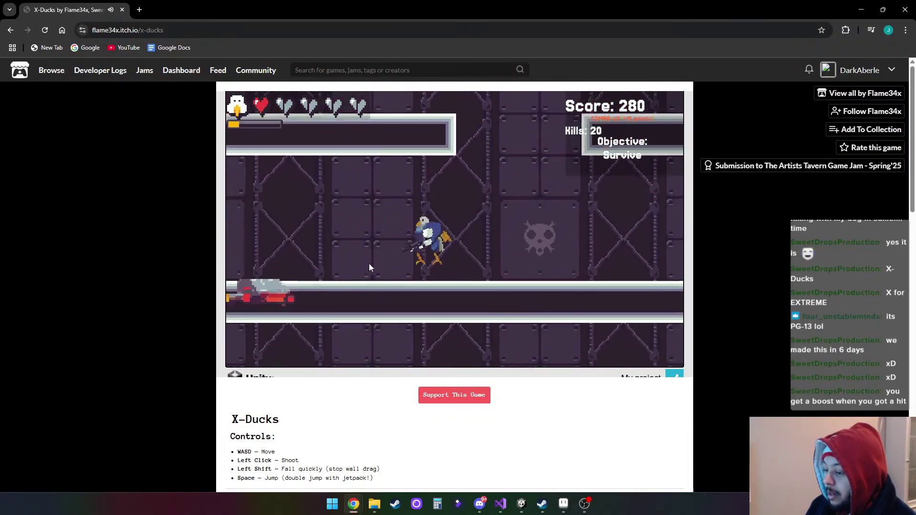
left_click(325, 265)
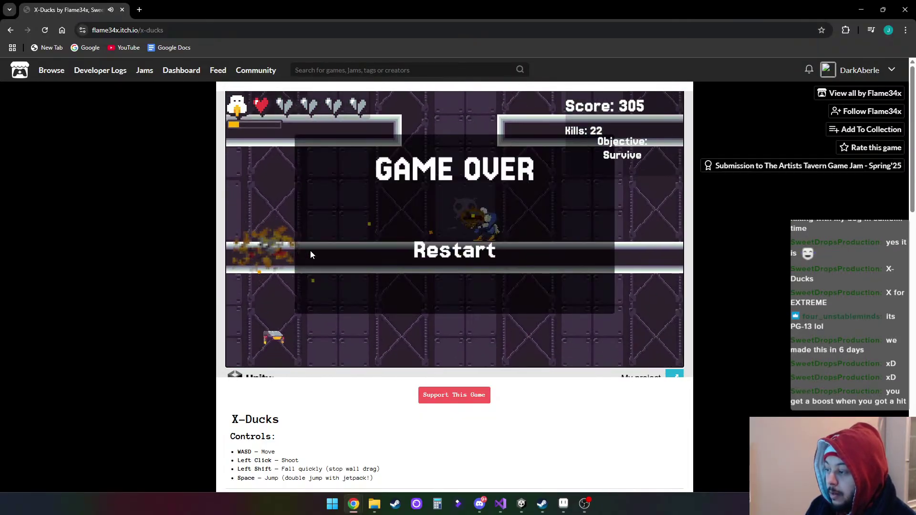
Restart X-Ducks after the game over and jump the duck up the tall ledge to the drone area
left_click(469, 250)
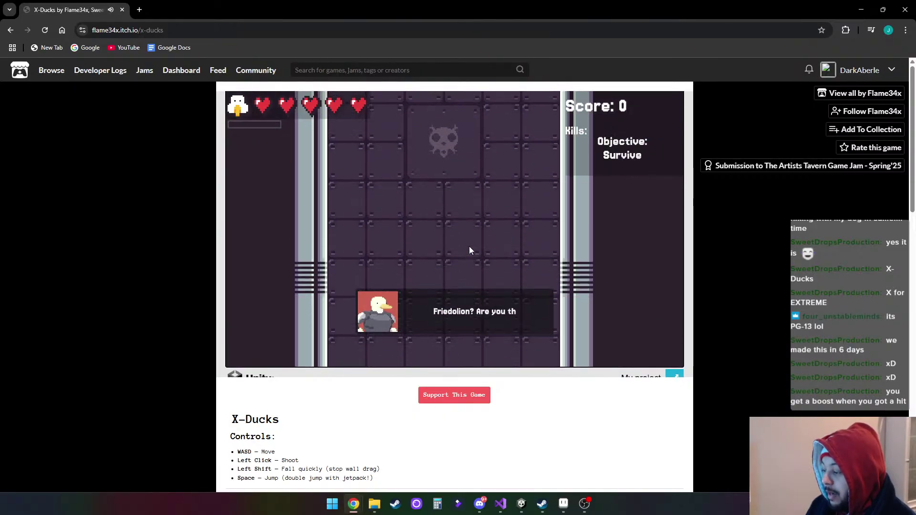
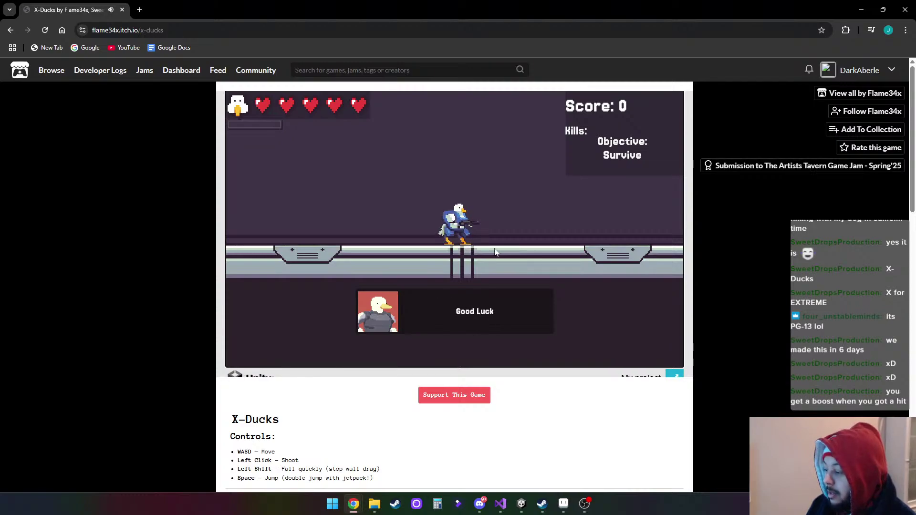
key("d")
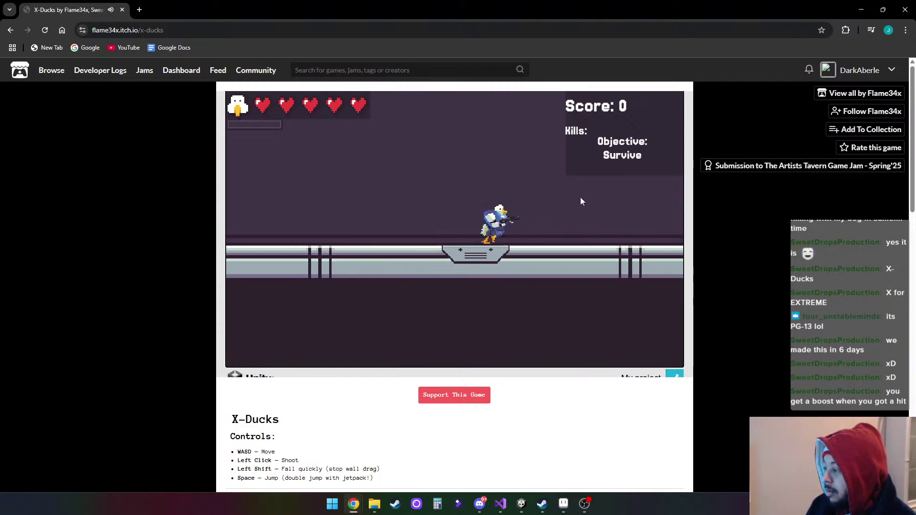
key("d")
key("space")
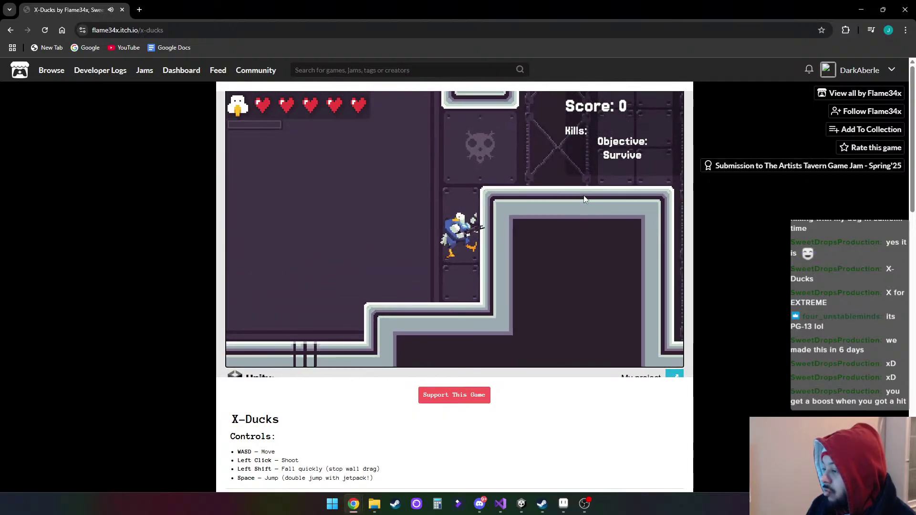
key("space")
key("a")
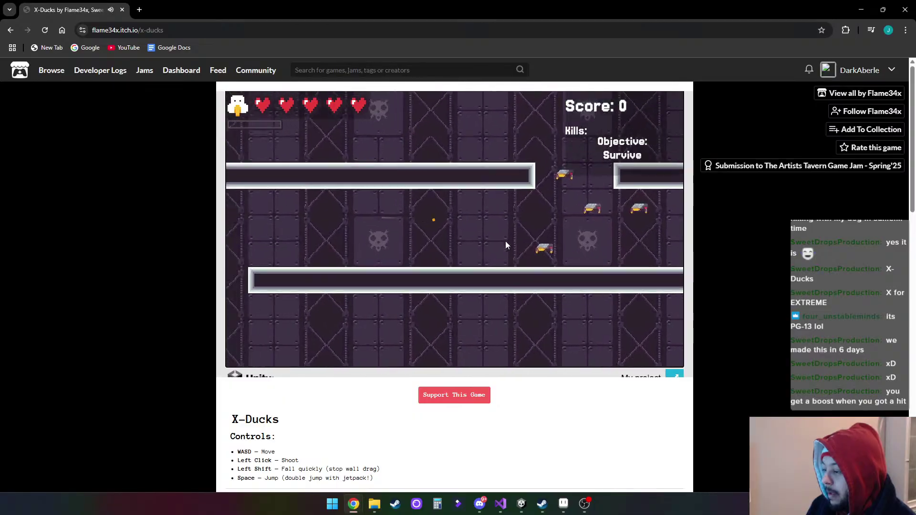
Move the duck from the ledge to the long platform while shooting down the new run's first drones
left_click(607, 177)
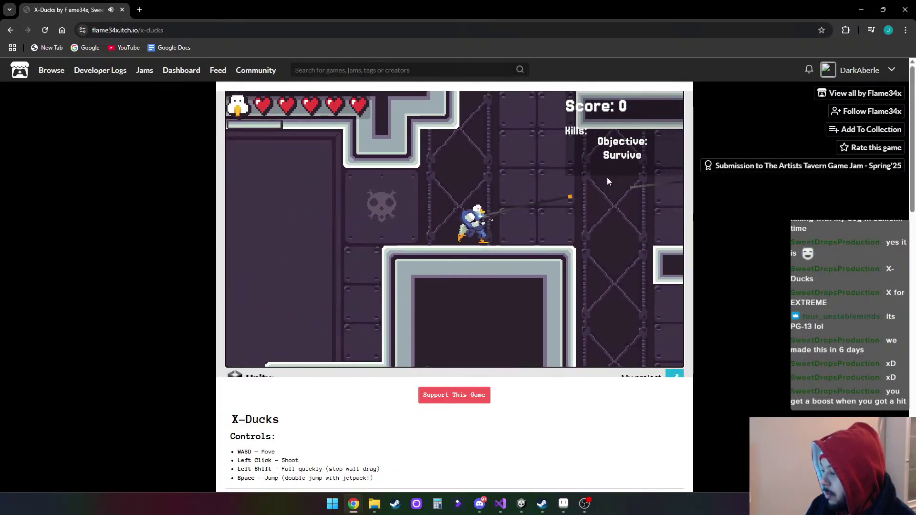
key("d")
left_click(652, 178)
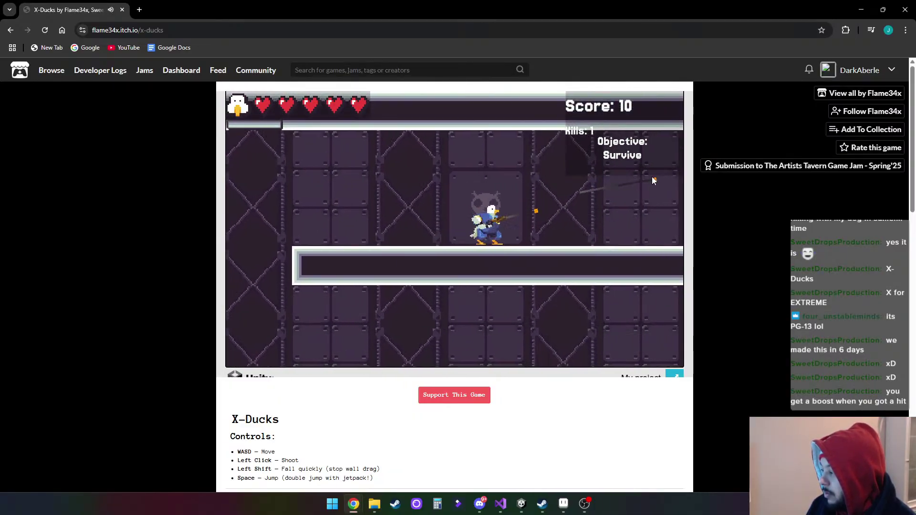
key("d")
left_click(652, 177)
left_click(674, 111)
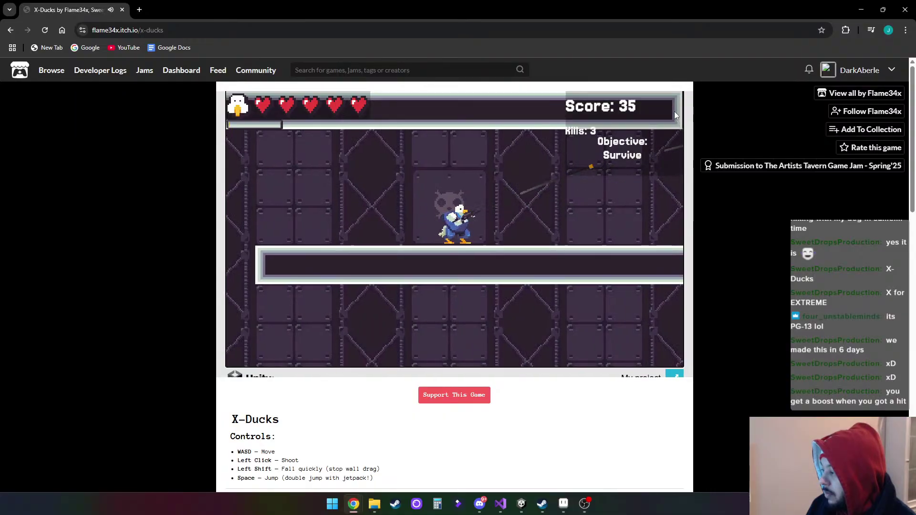
left_click(675, 110)
key("d")
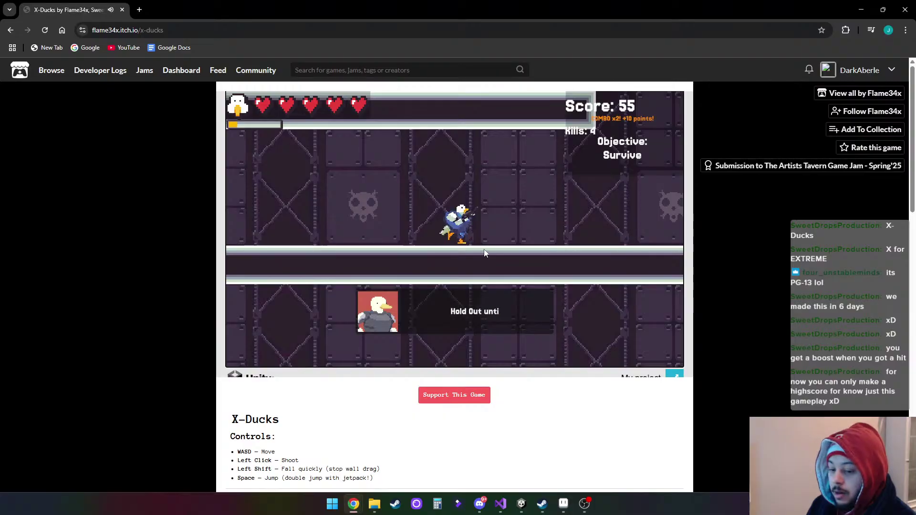
Run and jump the duck along the platforms around the gap, then shoot the two drones closing in beside it
key("d")
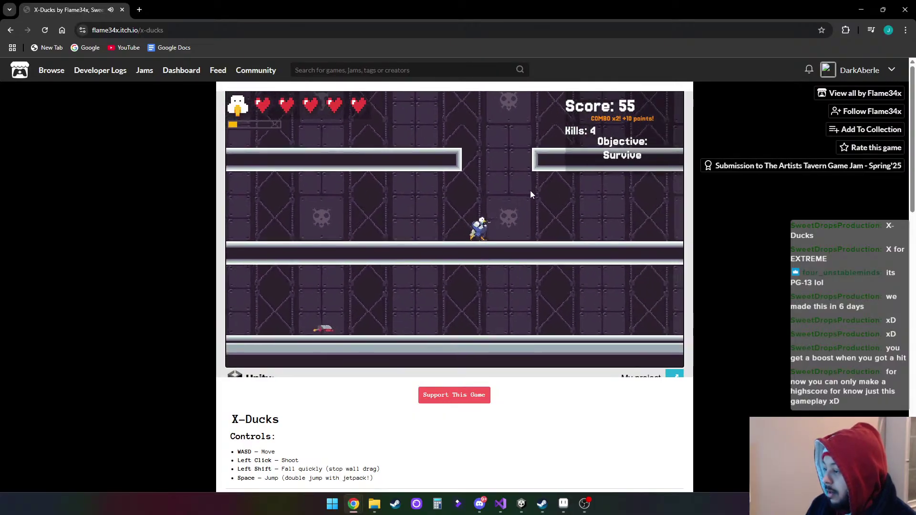
key("space")
key("d")
key("d")
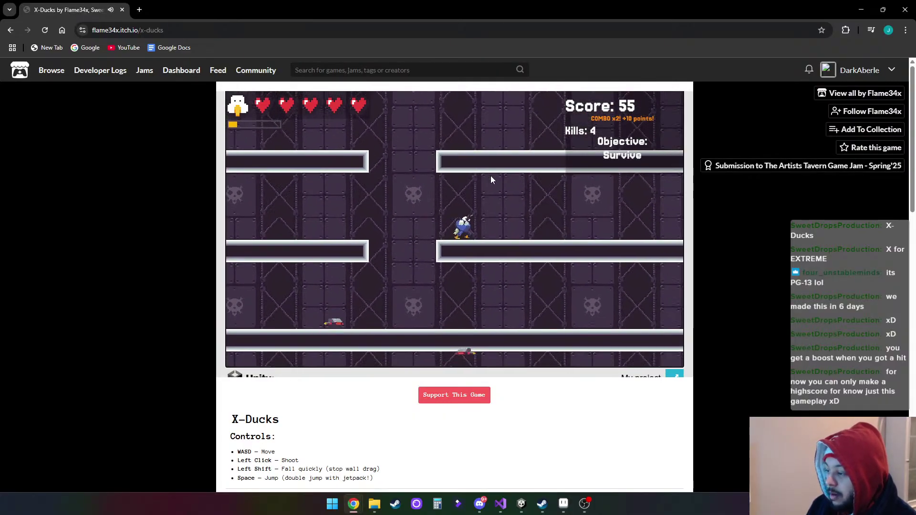
key("a")
left_click(451, 217)
left_click(471, 217)
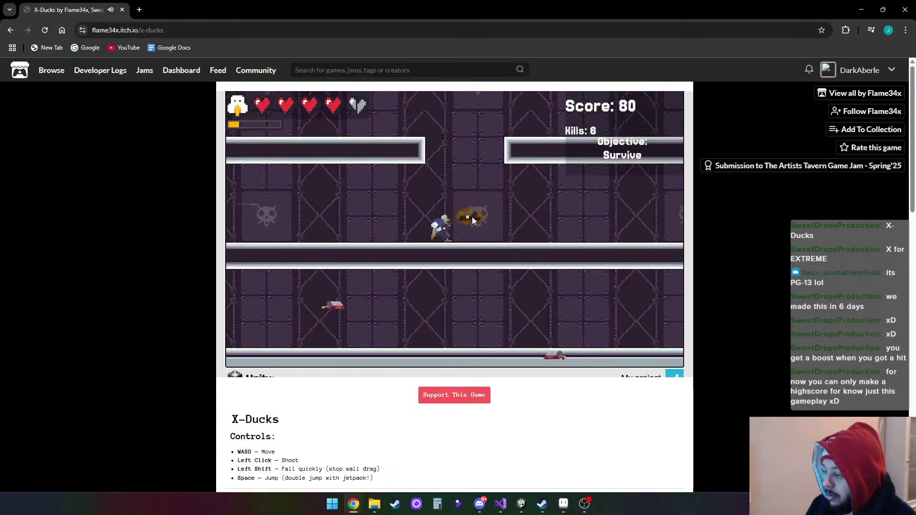
Reposition the duck with a jump near the gap and shoot the two drones chasing it along the platform
key("a")
key("d")
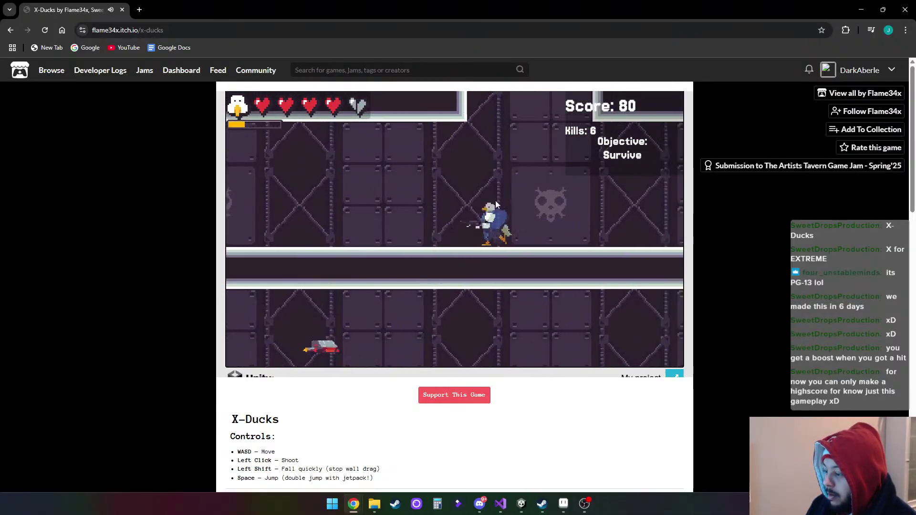
key("space")
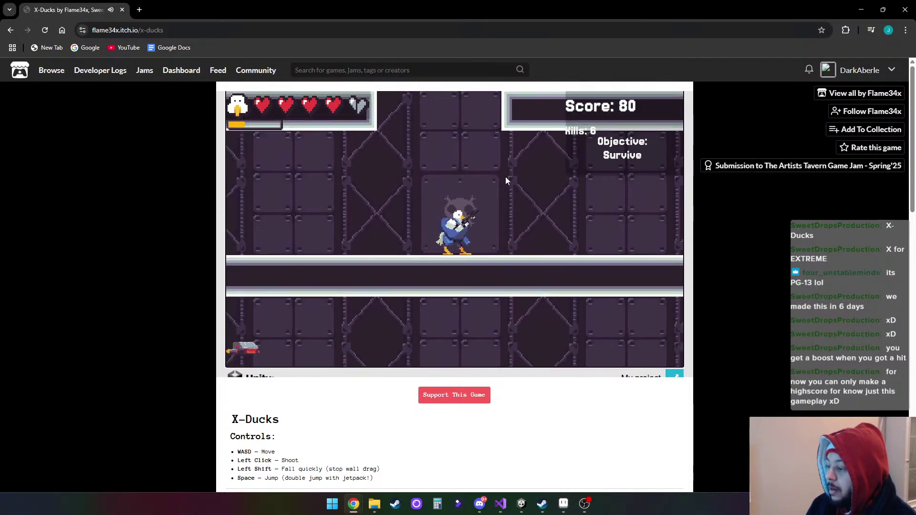
key("d")
left_click(465, 264)
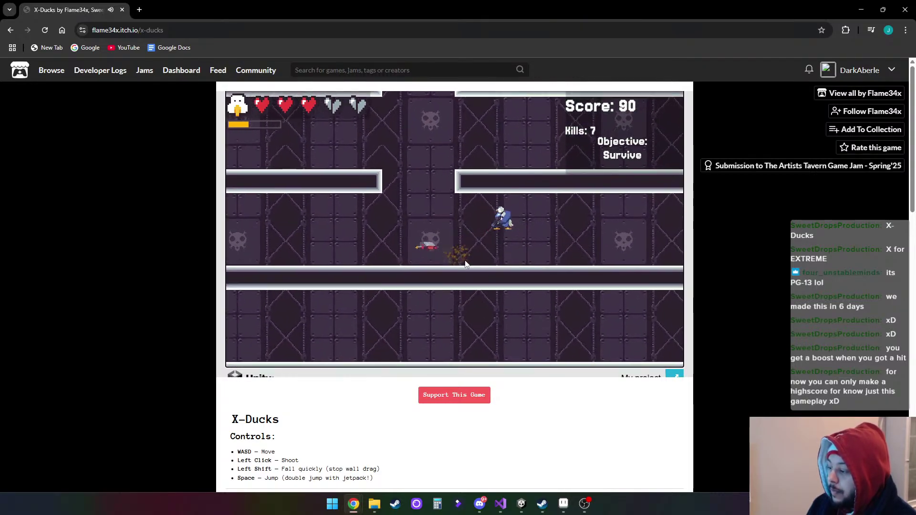
left_click(442, 228)
left_click(434, 226)
key("a")
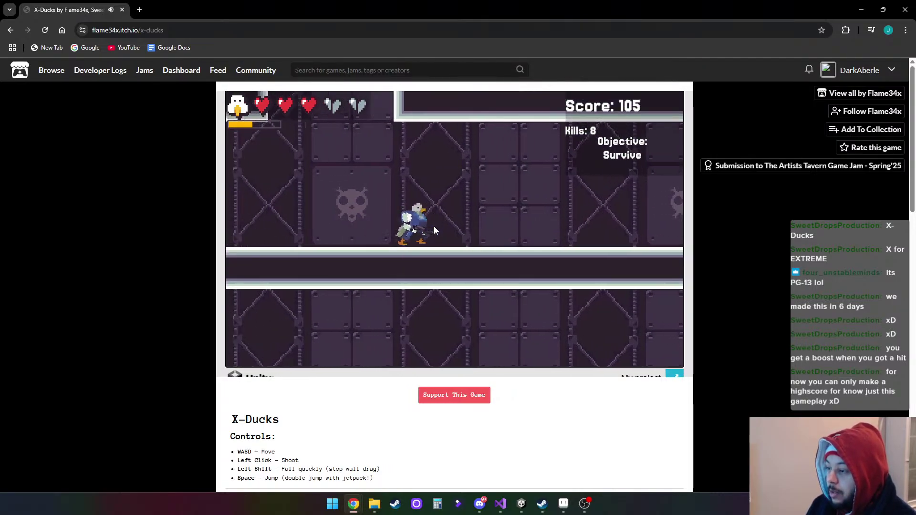
Keep the duck near the gap to shoot the drone overhead, then jump into the gap and shoot the drone below
key("d")
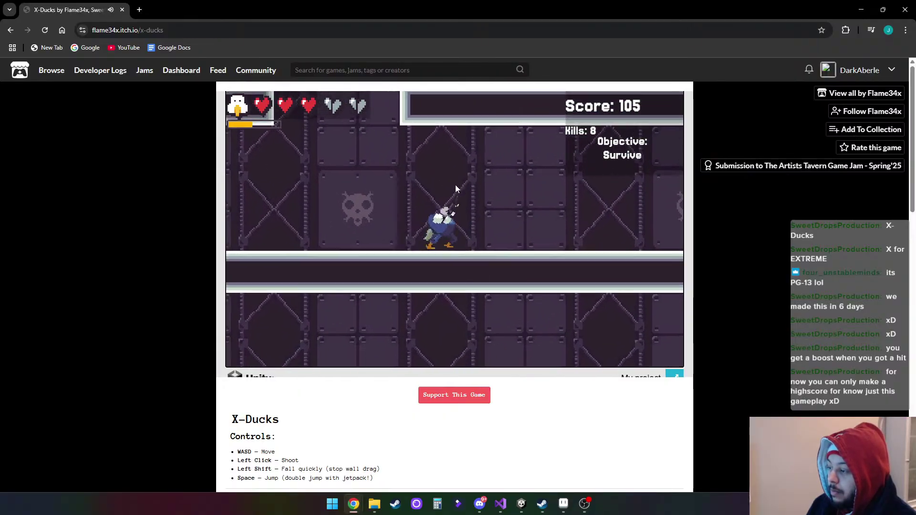
key("a")
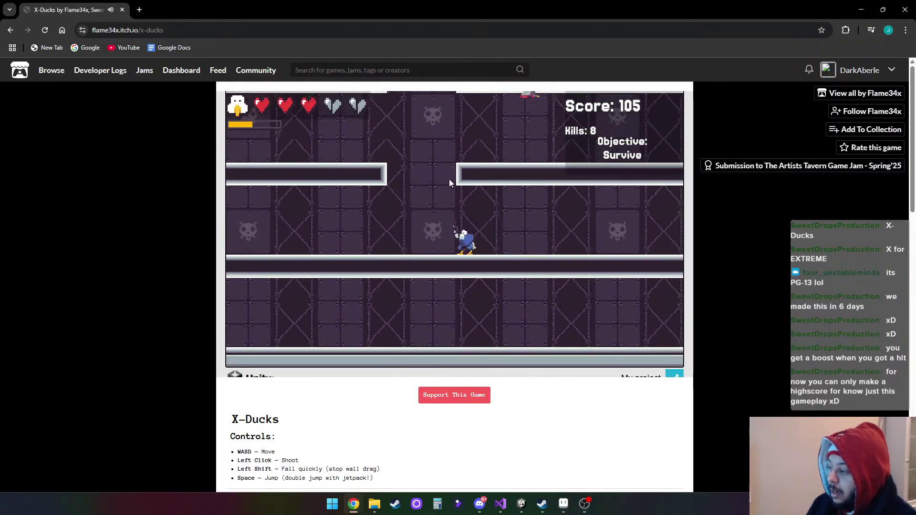
key("a")
left_click(501, 168)
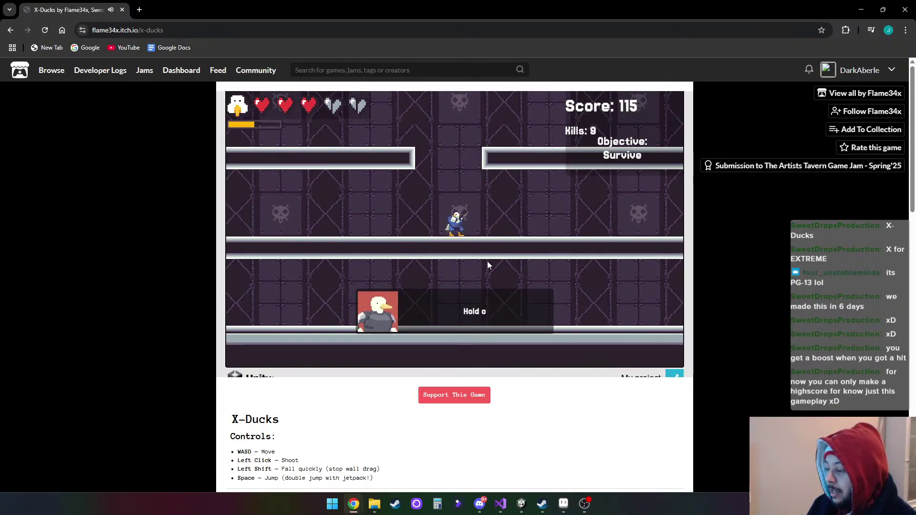
key("space")
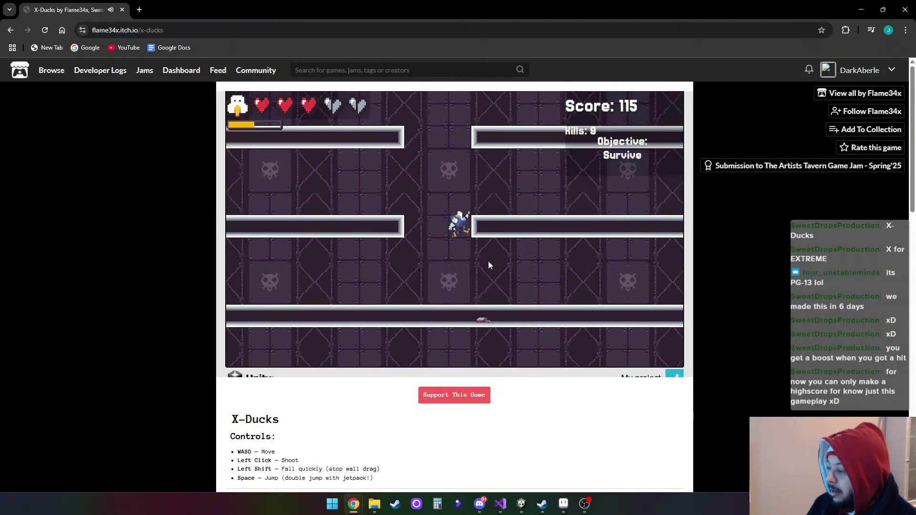
left_click(490, 263)
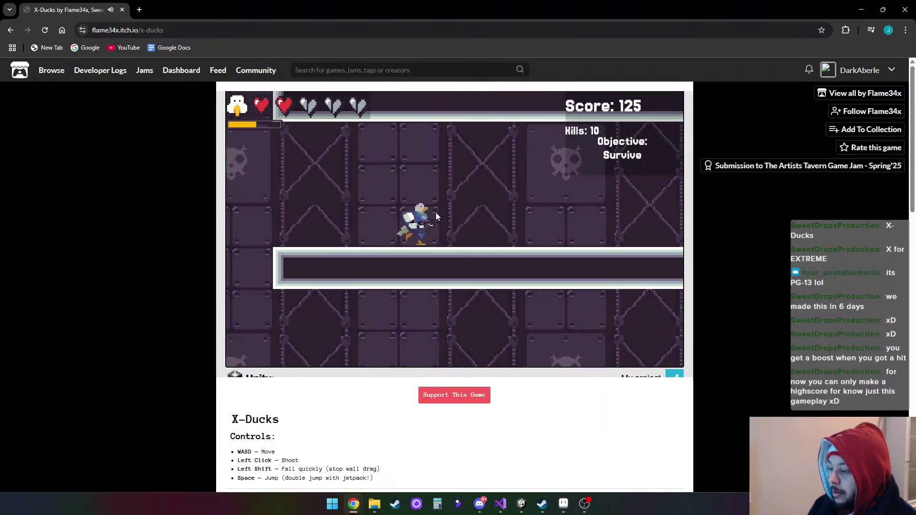
Jump and run the duck towards the arena's far wall, then turn back and shoot the two pursuing drones
key("space")
key("d")
key("d")
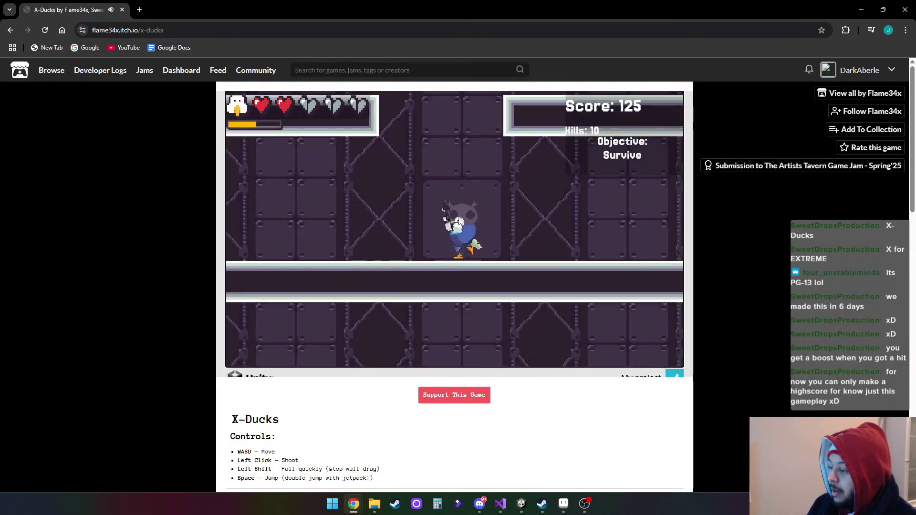
key("space")
left_click(454, 211)
key("d")
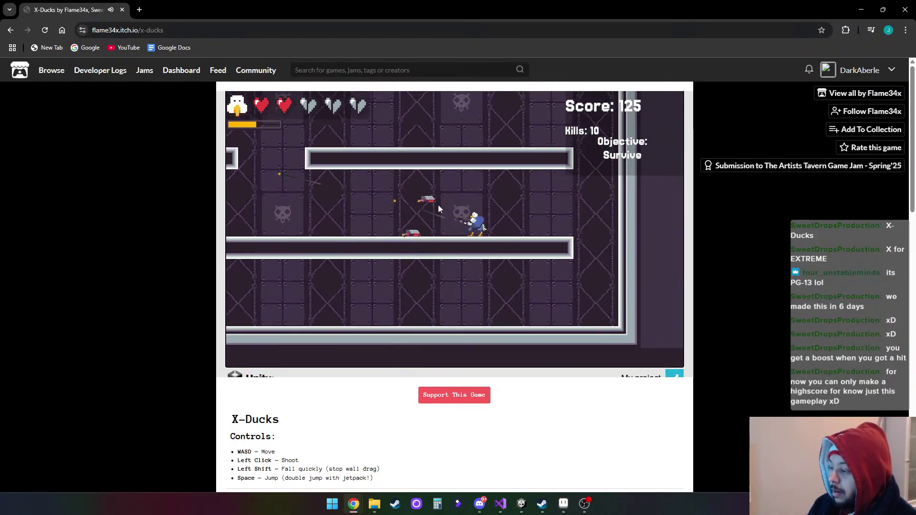
left_click(424, 226)
left_click(424, 230)
key("a")
key("a")
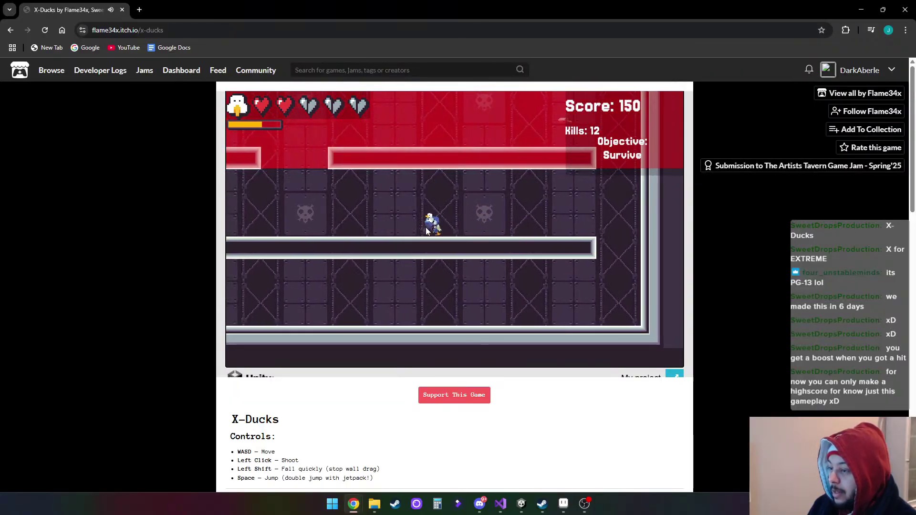
Run the duck to the opposite end of the long platform, shooting the drones that follow at, below and above its level
key("a")
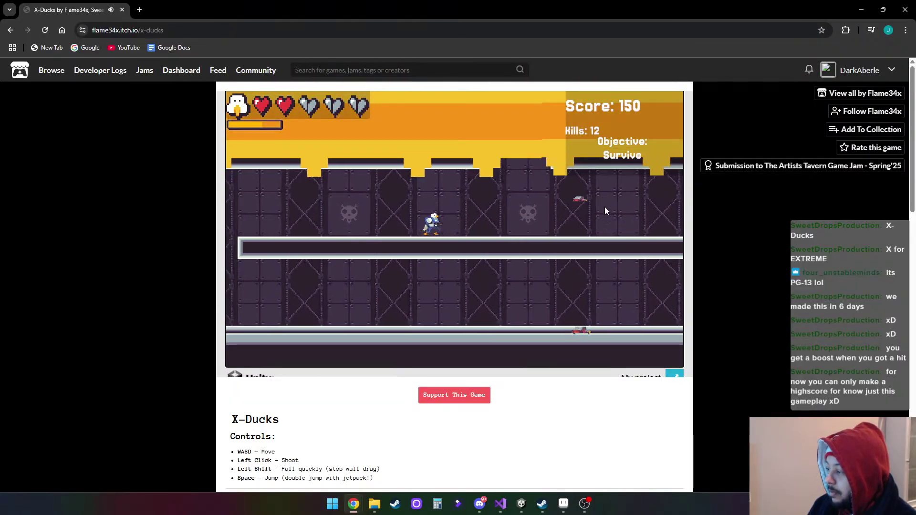
left_click(580, 207)
left_click(540, 219)
key("a")
left_click(537, 221)
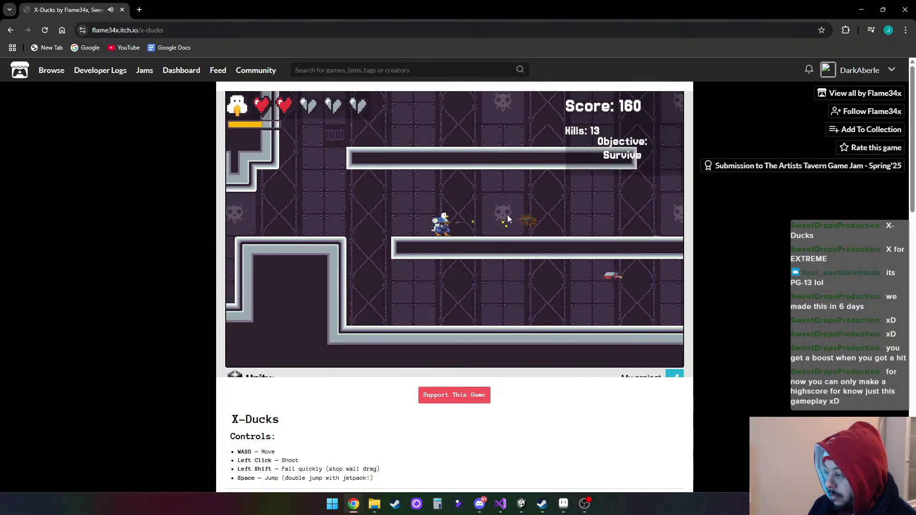
left_click(554, 251)
key("d")
left_click(482, 157)
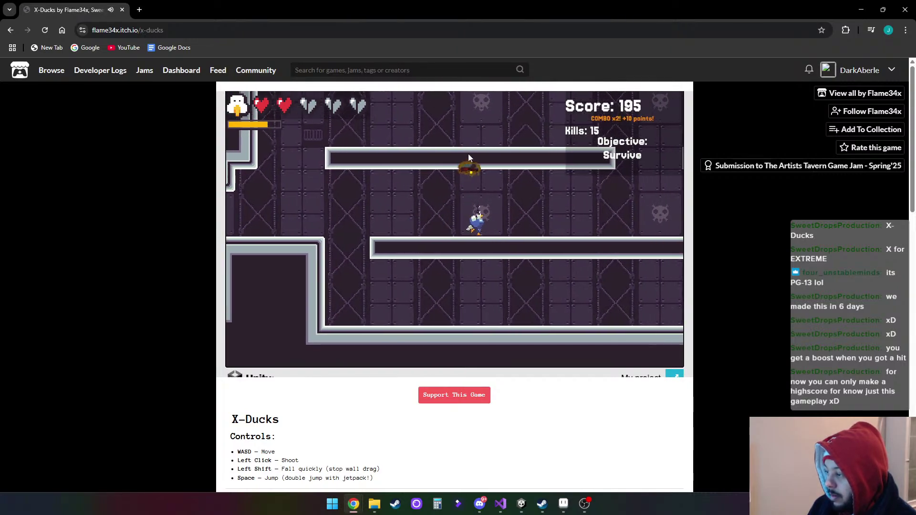
Move the duck back towards the gap, extending the combo by shooting drones above and below the long platform
left_click(511, 171)
key("d")
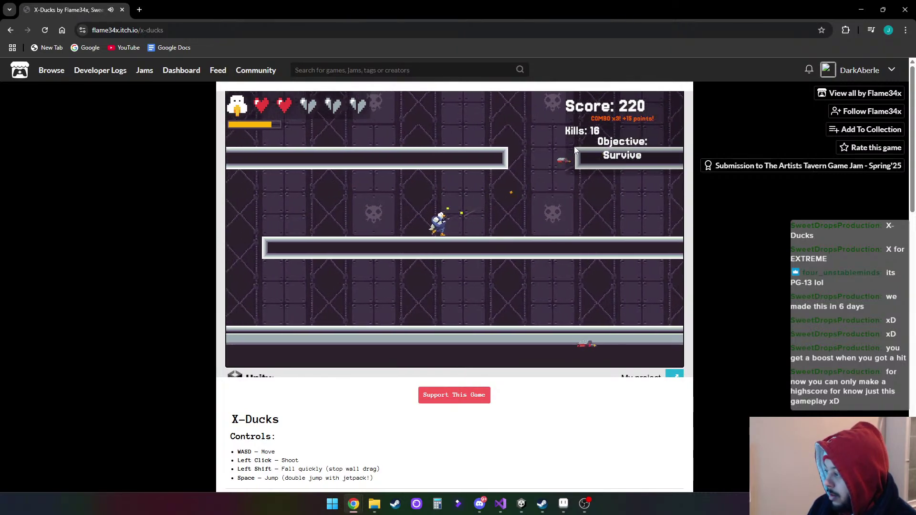
left_click(566, 167)
left_click(583, 294)
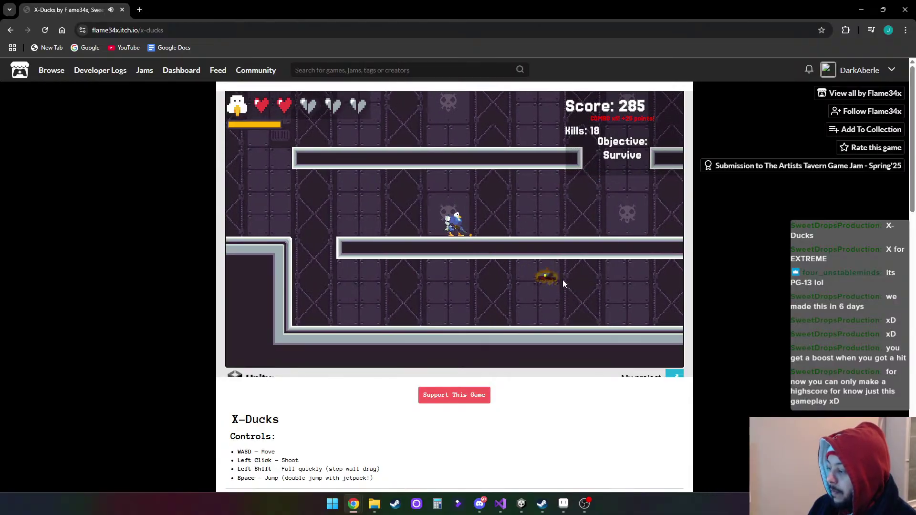
key("d")
key("d")
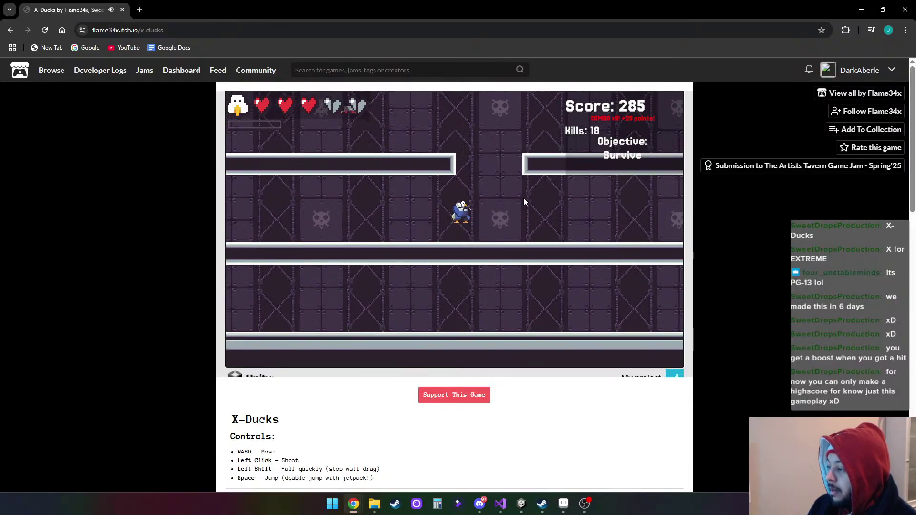
Jump the duck onto the platform beside the gap and shoot the surrounding drones while retreating towards the far wall
key("space")
key("d")
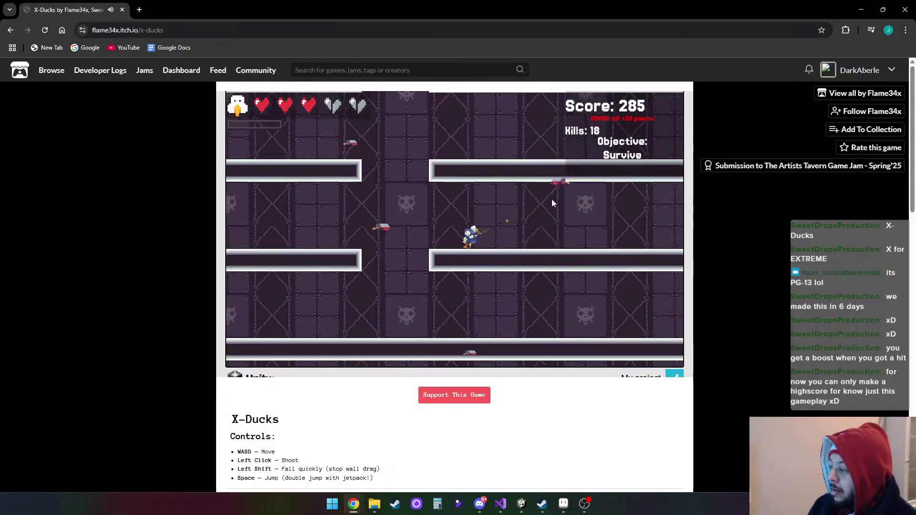
left_click(501, 192)
left_click(398, 236)
left_click(398, 238)
key("d")
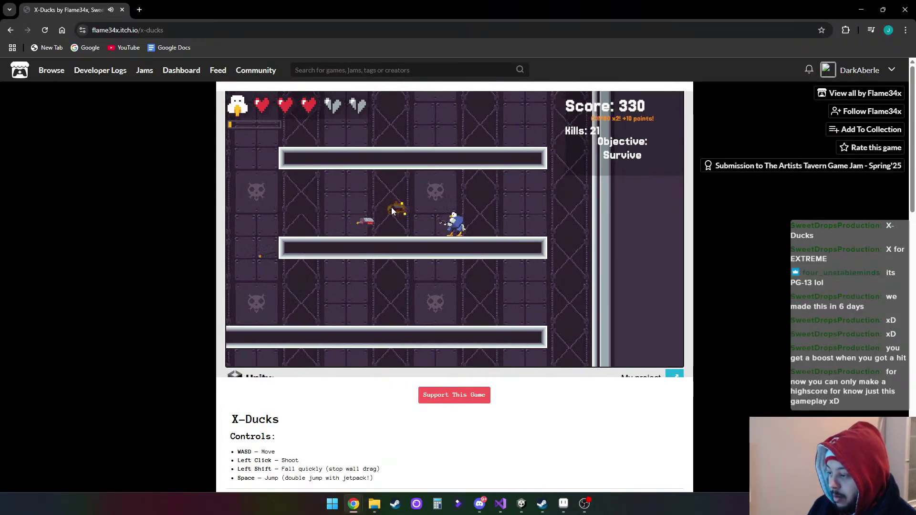
left_click(397, 228)
key("d")
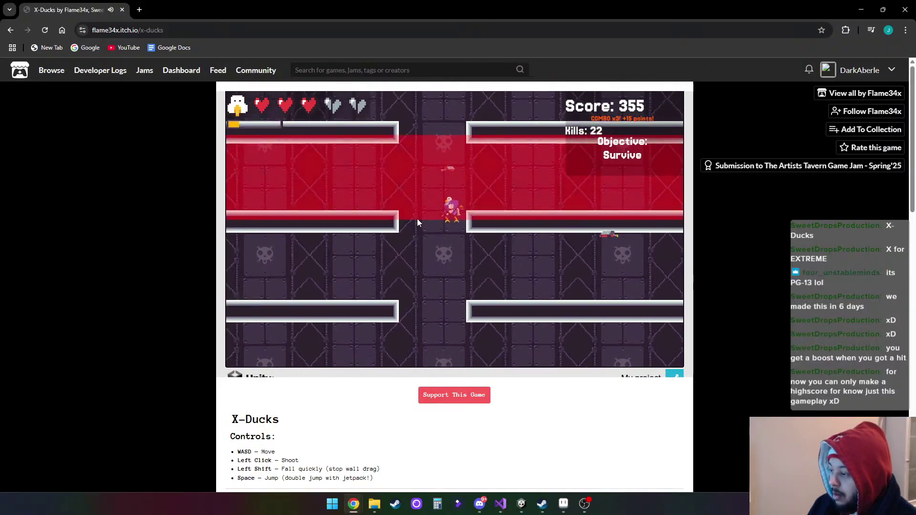
Shoot the two drones near the laser beam, then move along the platform to its gap and shoot the drone overhead
left_click(495, 239)
left_click(509, 175)
key("a")
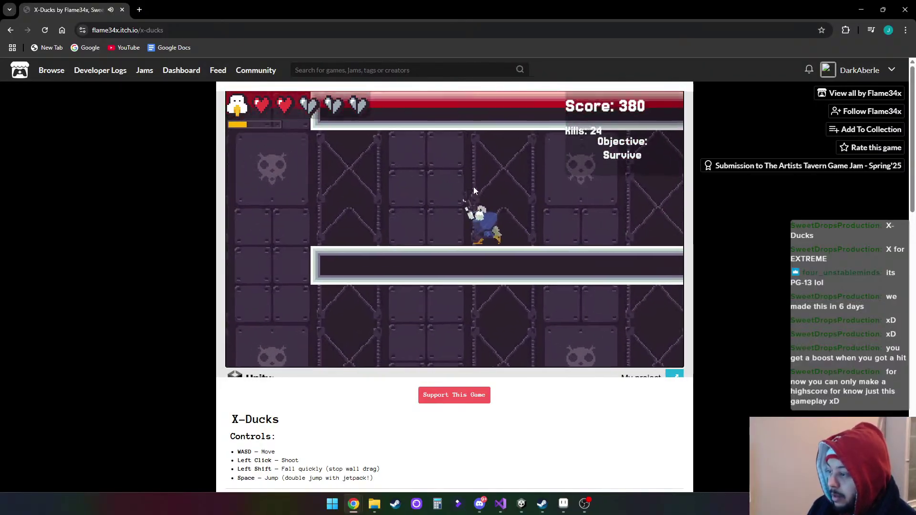
key("a")
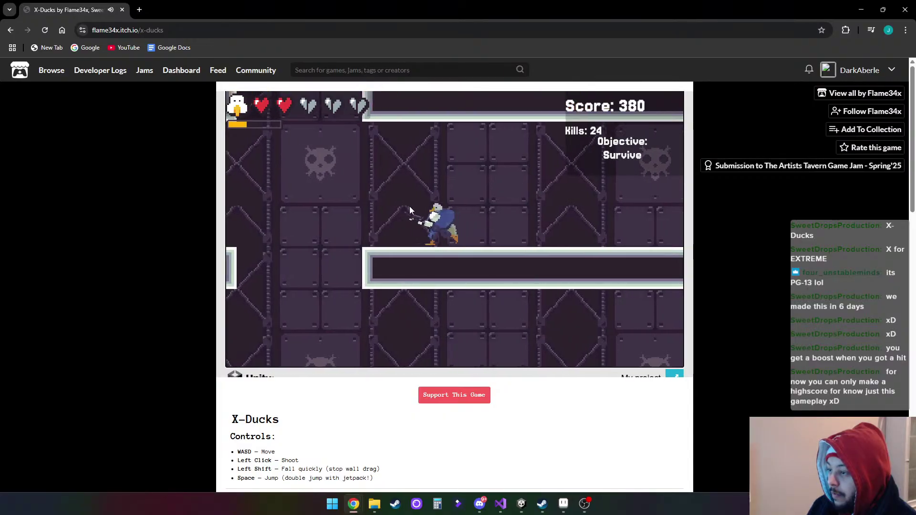
key("a")
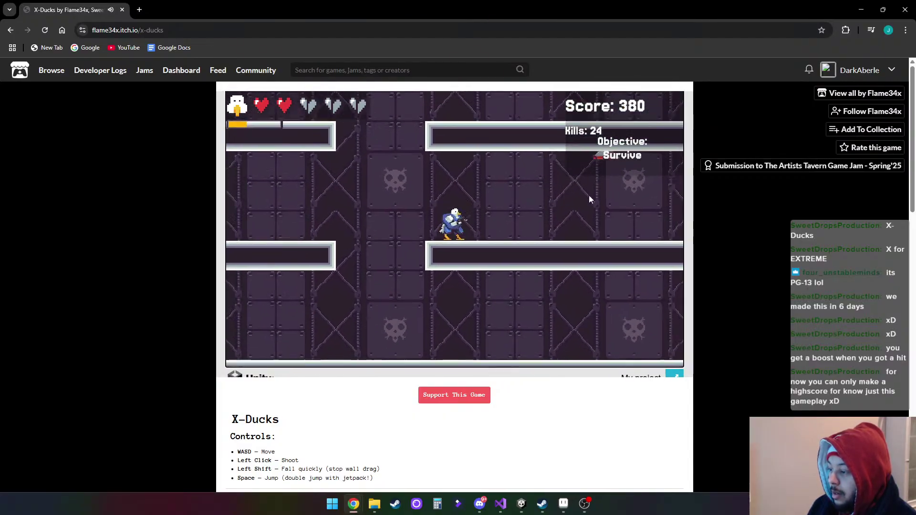
left_click(523, 186)
key("a")
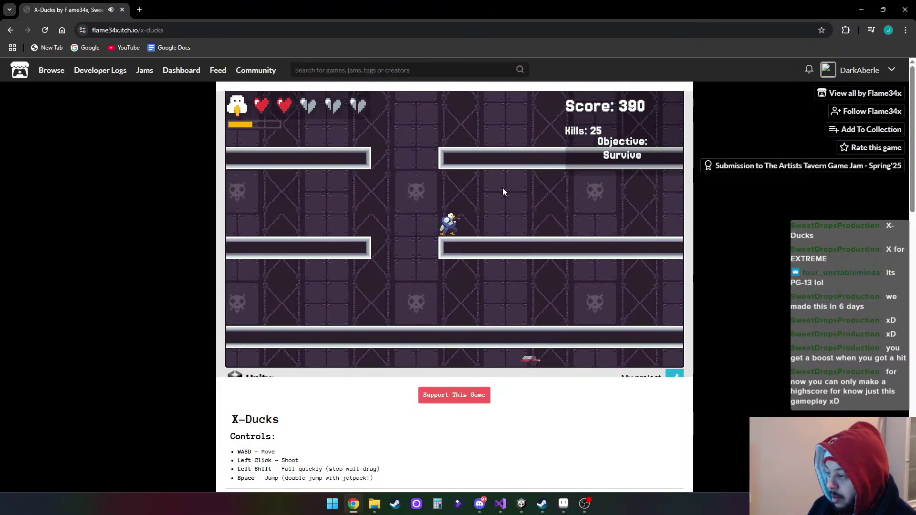
Shoot the small drones below the platform and bring down the large drone while dodging along the long platform
left_click(536, 272)
key("a")
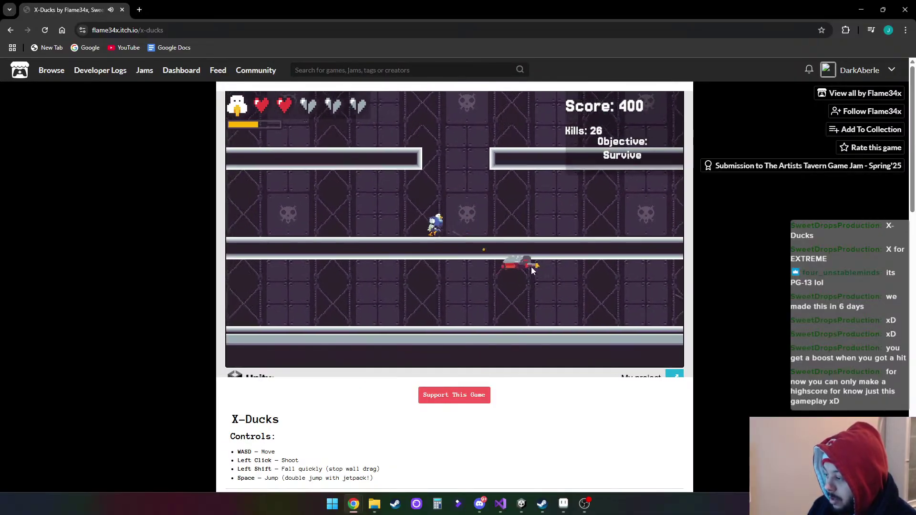
left_click(538, 261)
key("d")
left_click(530, 240)
key("a")
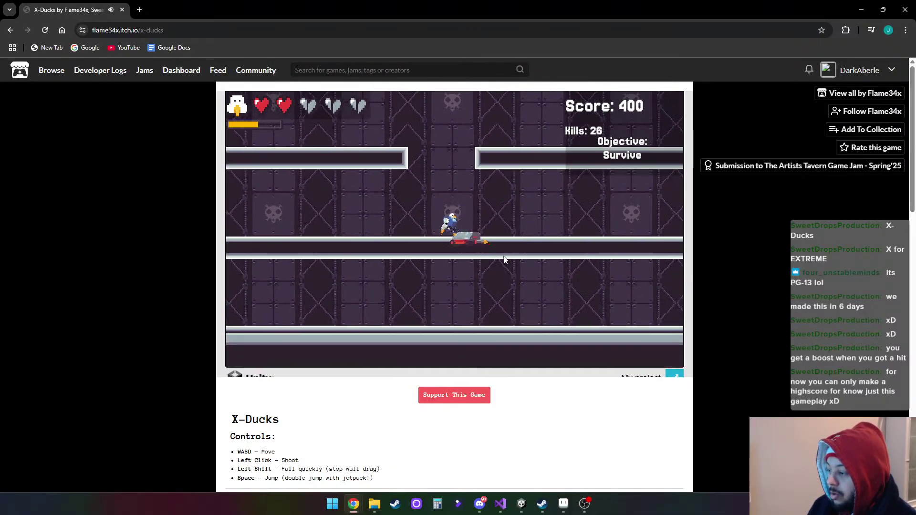
left_click(523, 223)
left_click(548, 304)
key("a")
left_click(545, 302)
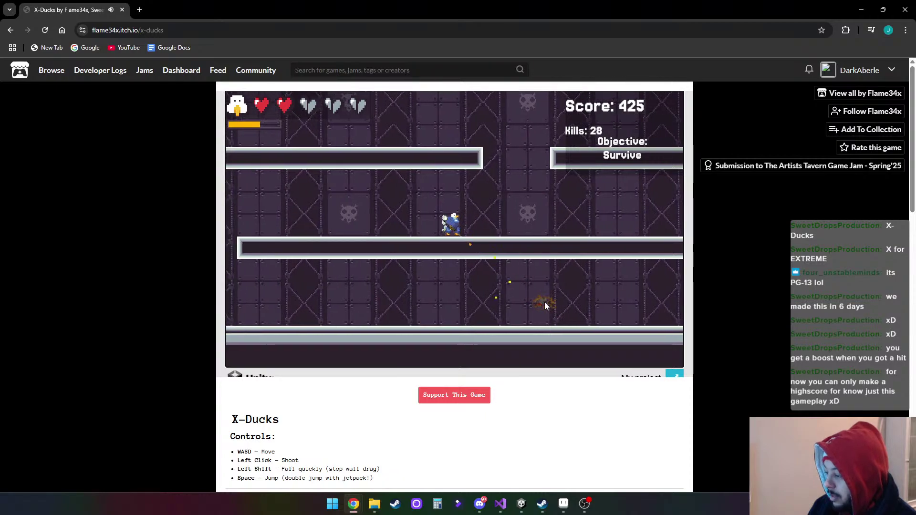
Move beneath the gap and shoot the drones by the upper platform's edge and the one below the long platform
key("d")
left_click_drag(421, 87, 419, 101)
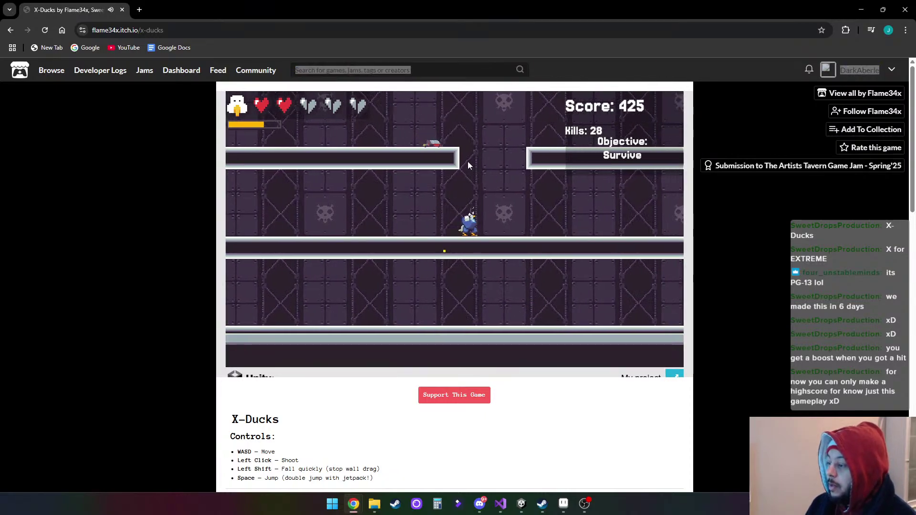
left_click(467, 162)
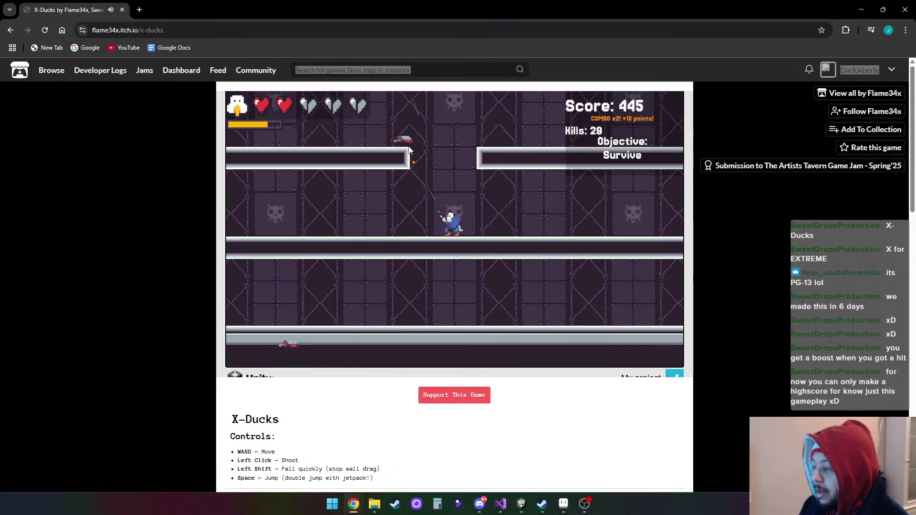
left_click(405, 226)
key("d")
left_click(327, 289)
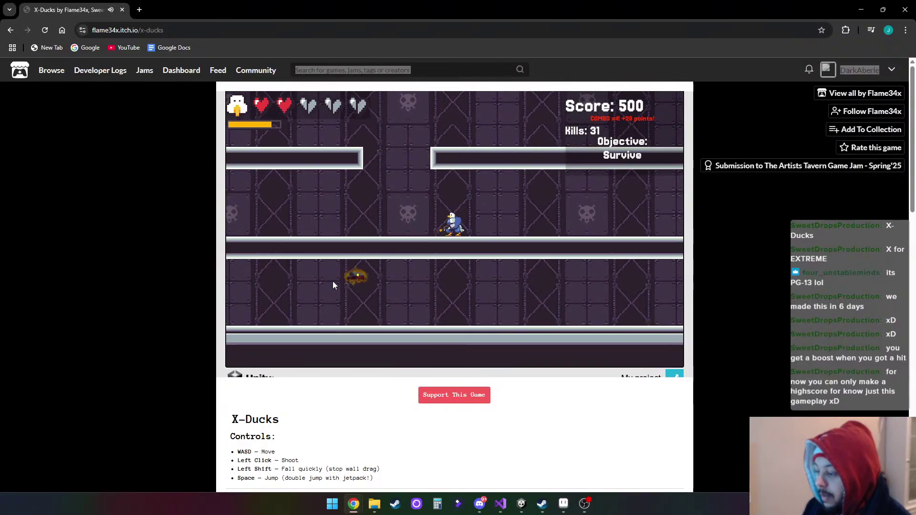
key("a")
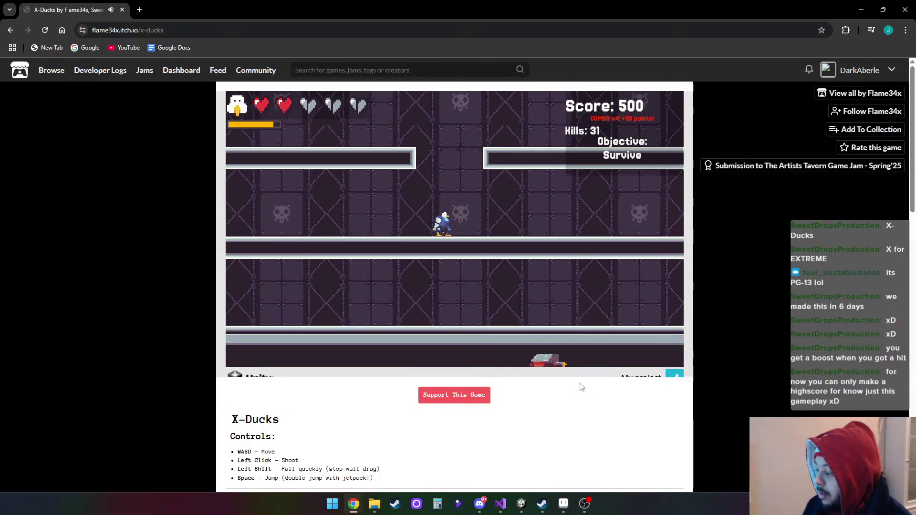
Shoot the large drone rising beneath the long platform, the small one at the upper platform's edge and the one approaching from below
left_click(551, 347)
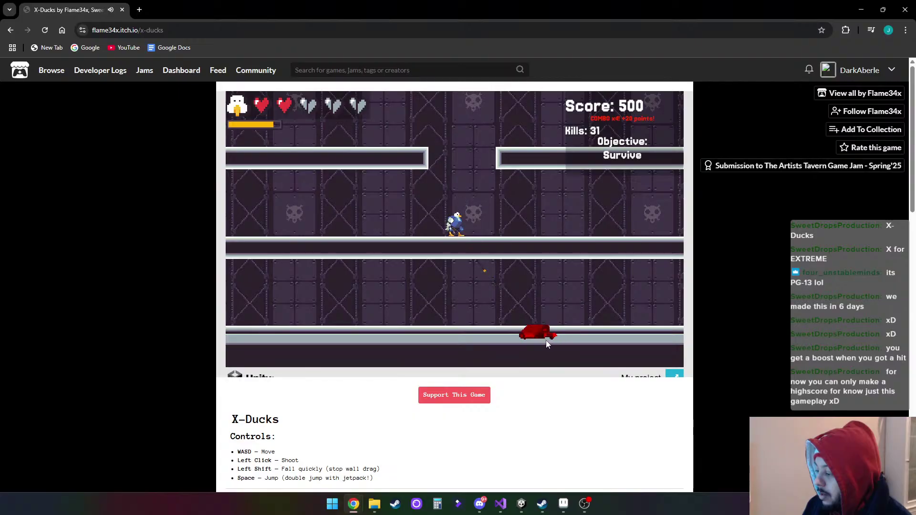
left_click(543, 337)
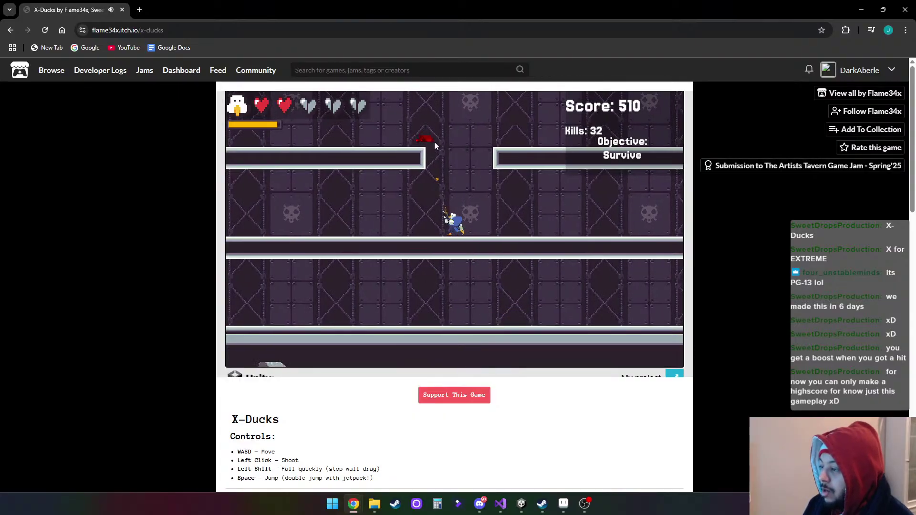
left_click(434, 142)
left_click(506, 294)
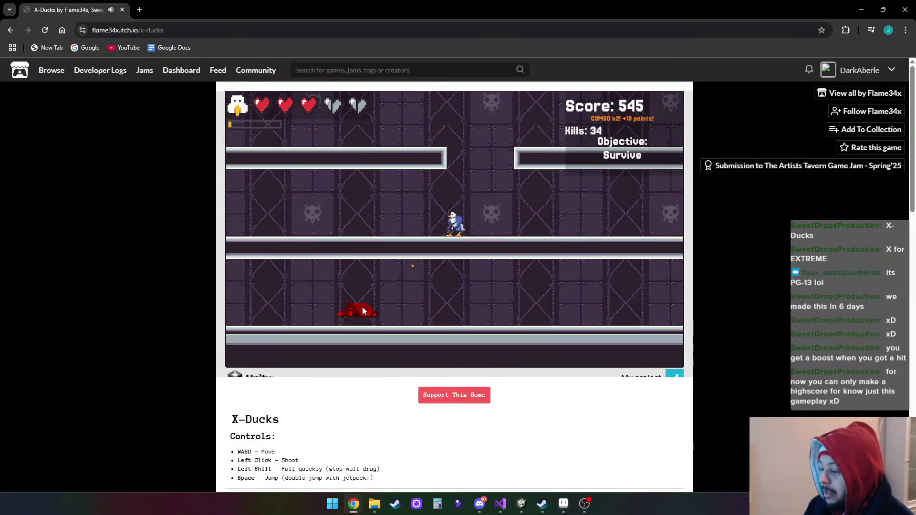
Bring down the large drone and the small ones around the long platform while dodging along it
left_click(362, 307)
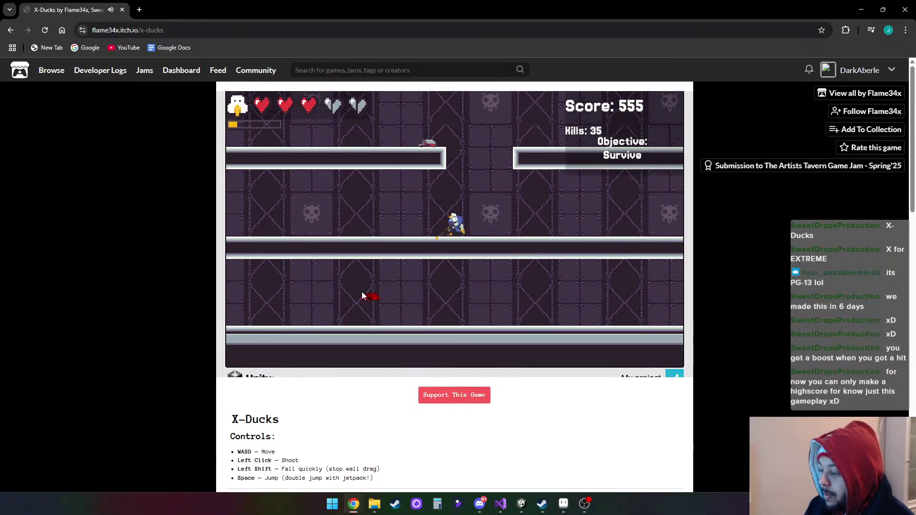
left_click(362, 291)
left_click(397, 198)
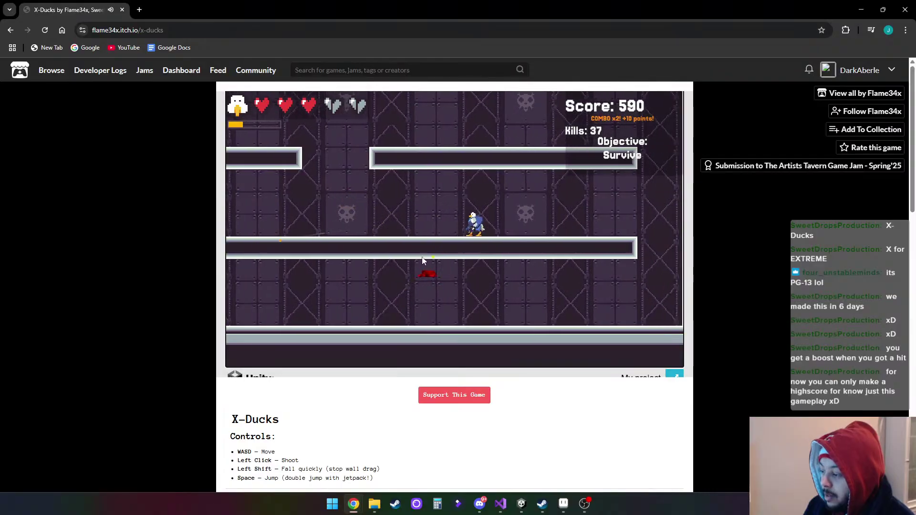
left_click(426, 257)
key("d")
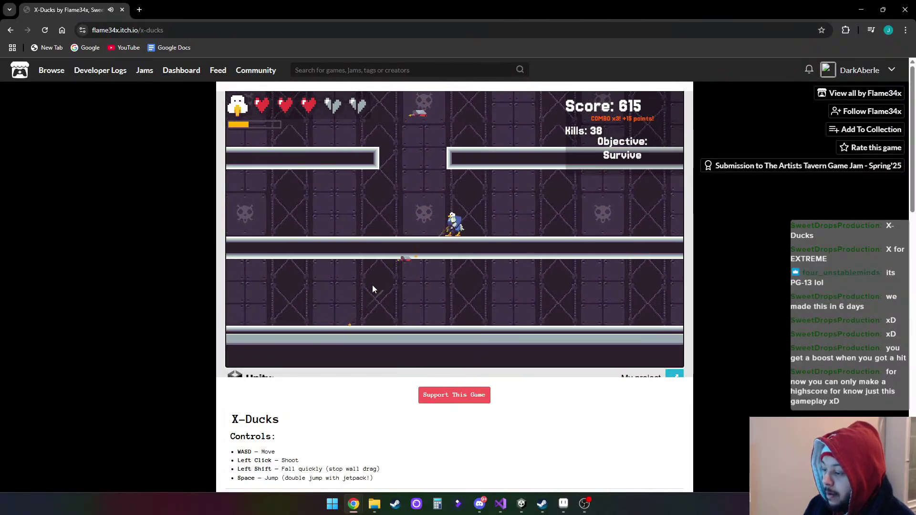
Shoot the small drones above and below the long platform while retreating towards its end by the far wall
left_click(374, 283)
key("d")
left_click(386, 188)
key("d")
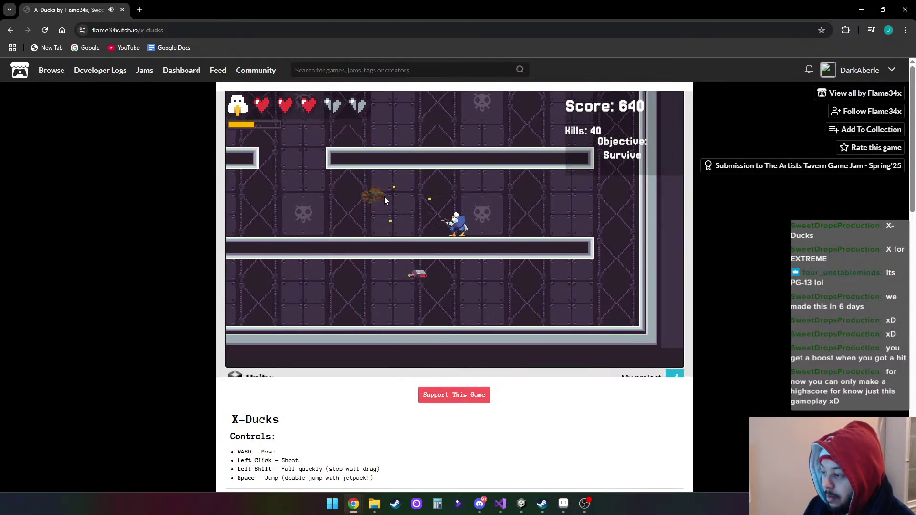
left_click(418, 243)
key("d")
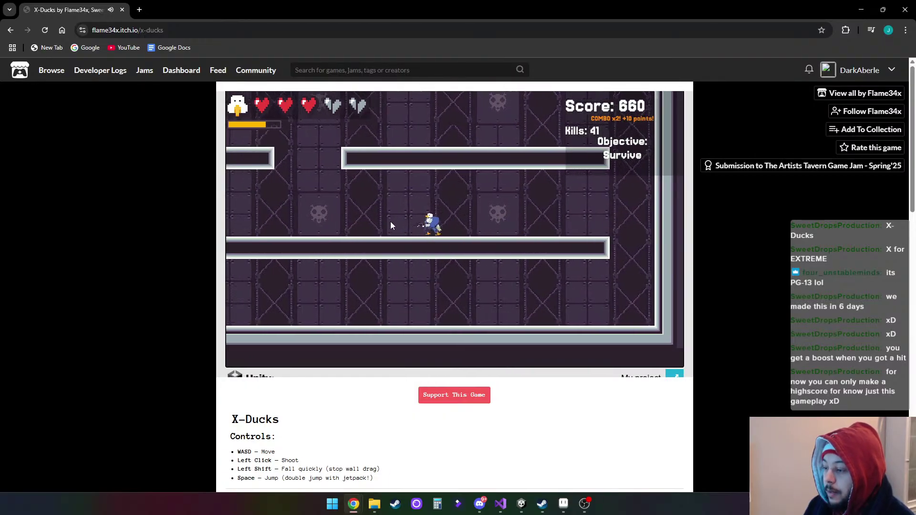
Run back and forth along the long platform and shoot the drones rising from the floor beneath it
left_click(341, 321)
key("d")
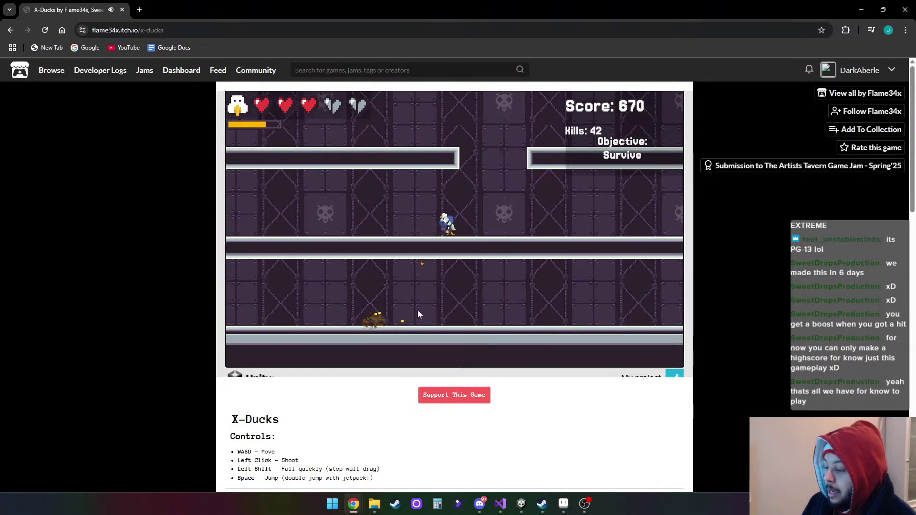
left_click(625, 345)
key("d")
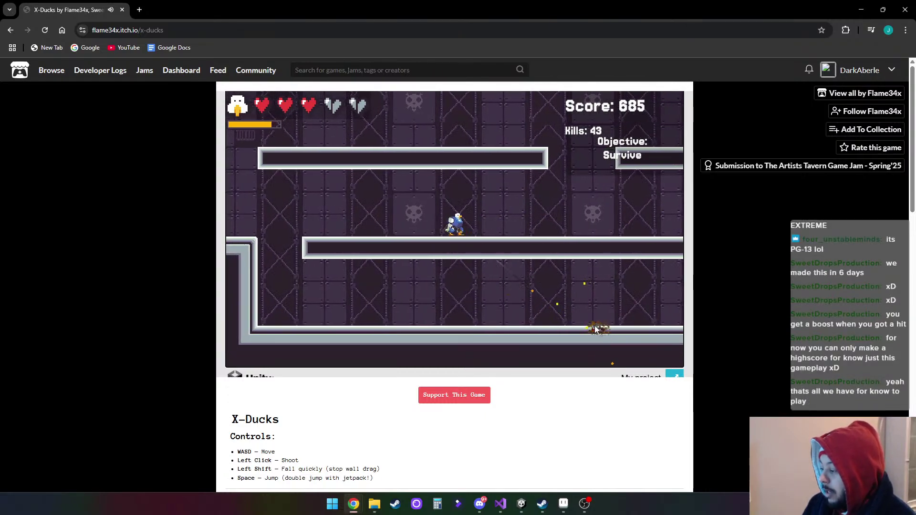
key("d")
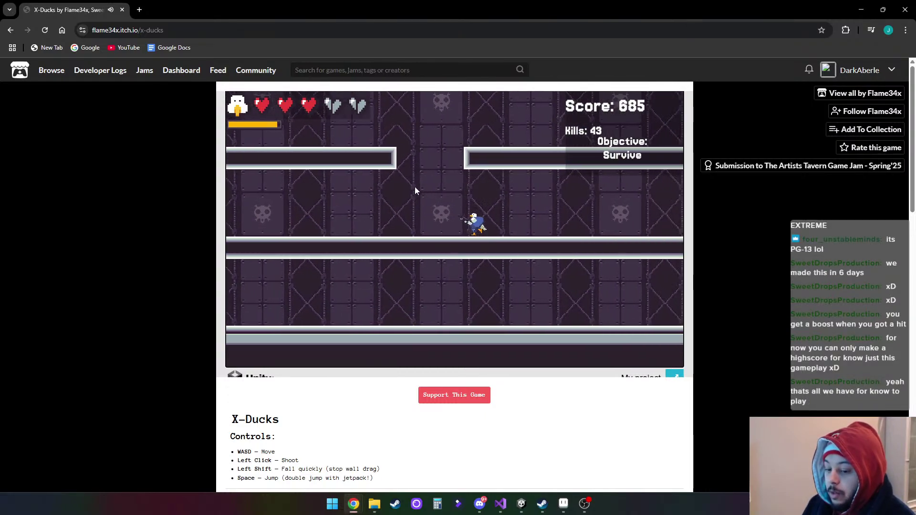
Shoot the drones below the platform and around the upper gap while retreating towards the end by the raised ledge
left_click(416, 190)
key("a")
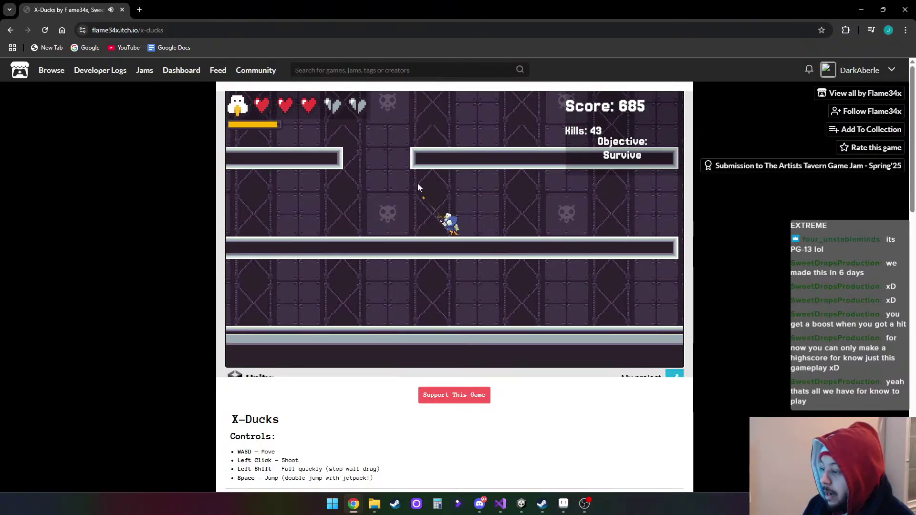
left_click(520, 299)
key("a")
left_click(479, 148)
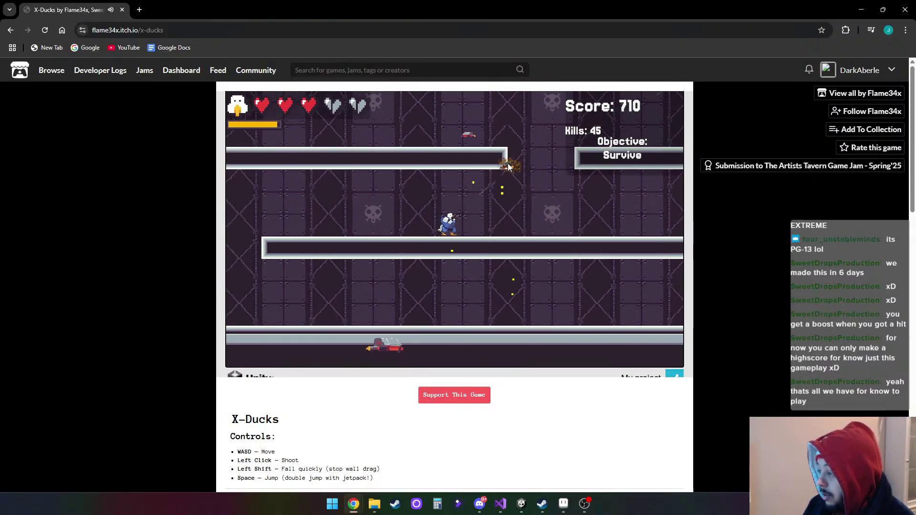
left_click(475, 214)
key("a")
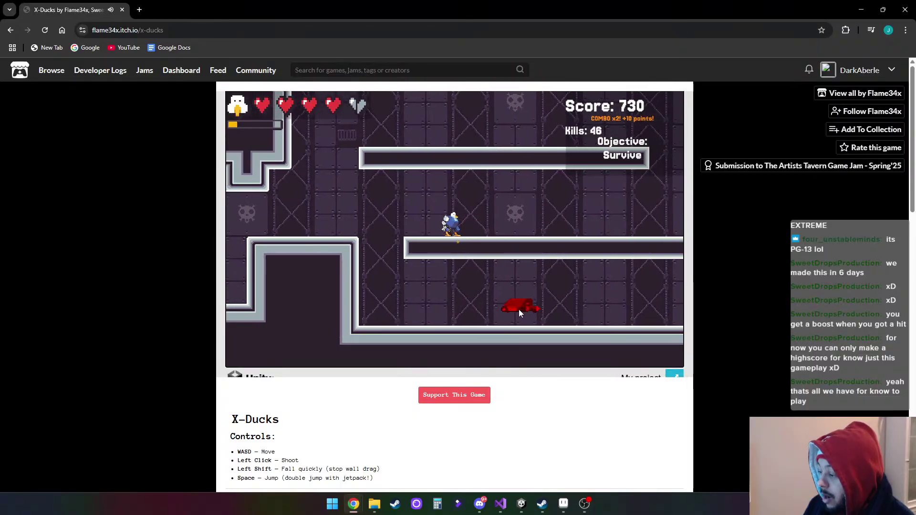
Finish off the large drone beneath the platform's ledge end and shoot the small one near the floor while crossing the platform
left_click(515, 287)
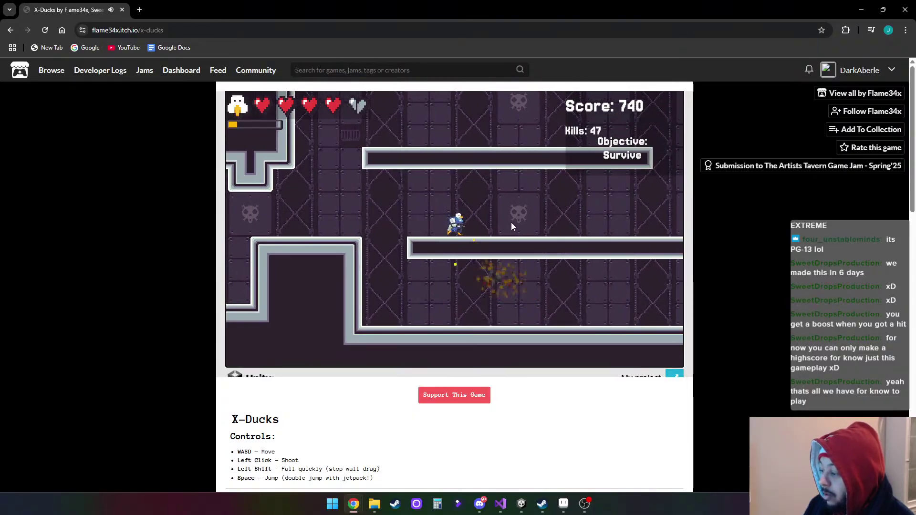
key("d")
key("d")
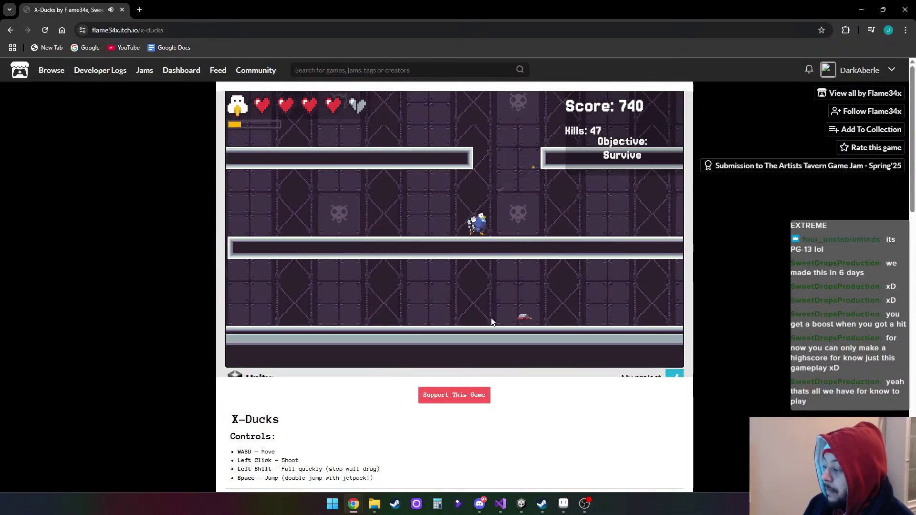
left_click(462, 270)
key("a")
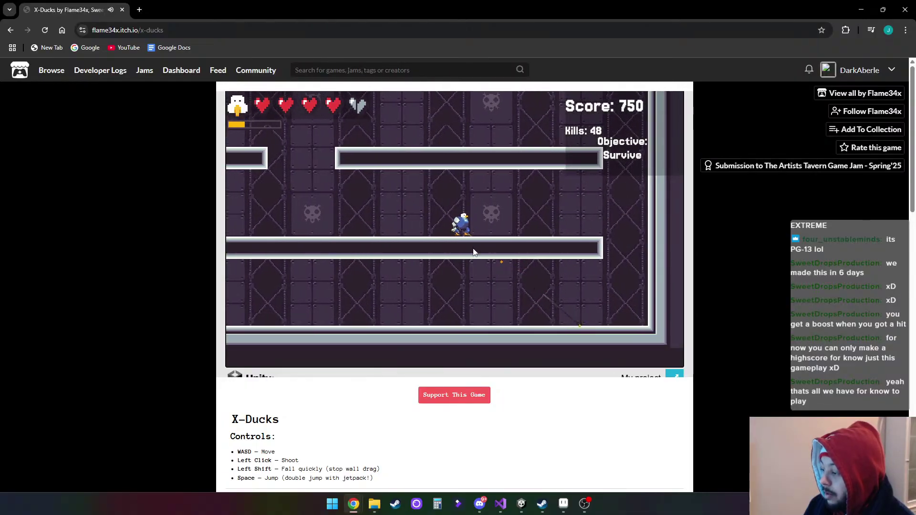
key("a")
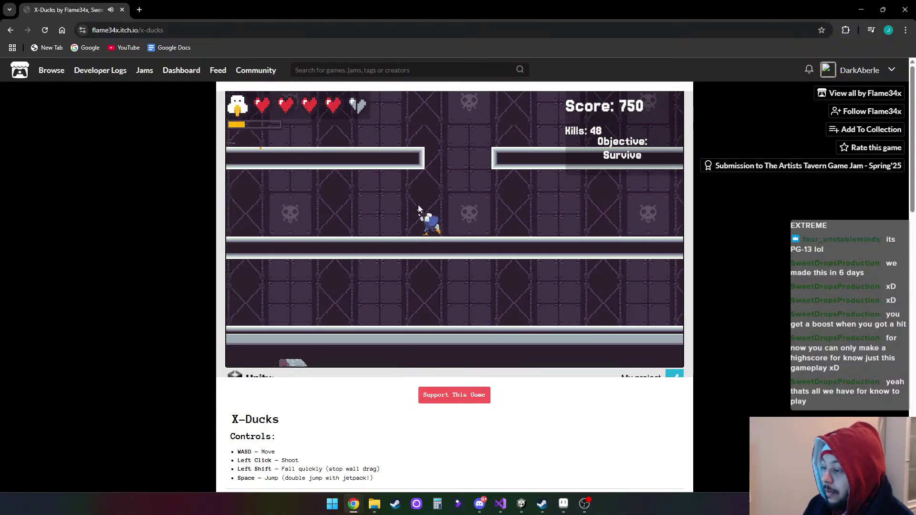
Return to the platform's ledge end and shoot the pursuing drones above and below while staying under the laser warning area
key("a")
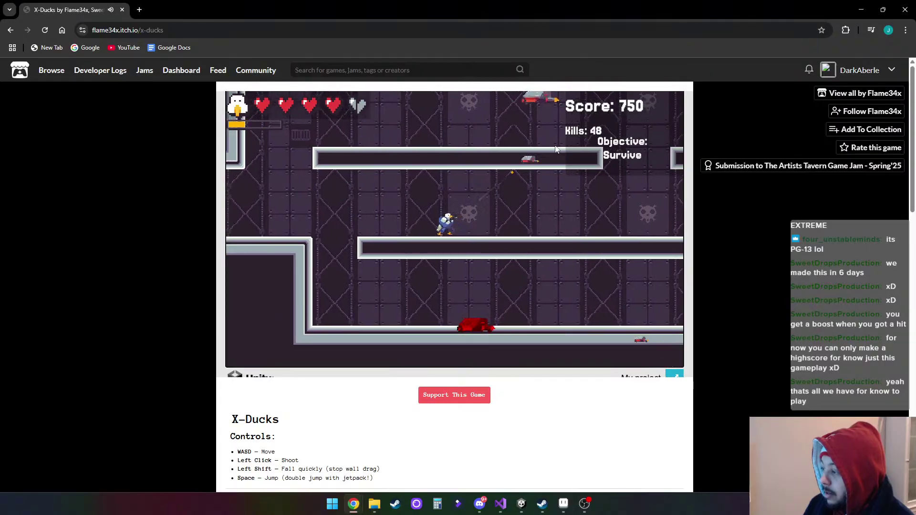
left_click(548, 321)
left_click(564, 275)
key("d")
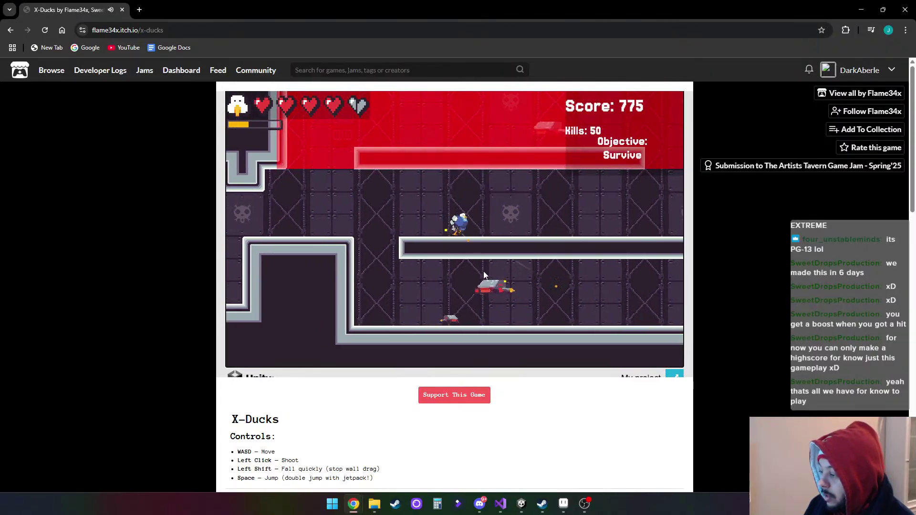
left_click(420, 266)
left_click(388, 262)
key("d")
Fire repeatedly at the large drone descending from the laser beam while staying on the long platform
left_click(378, 186)
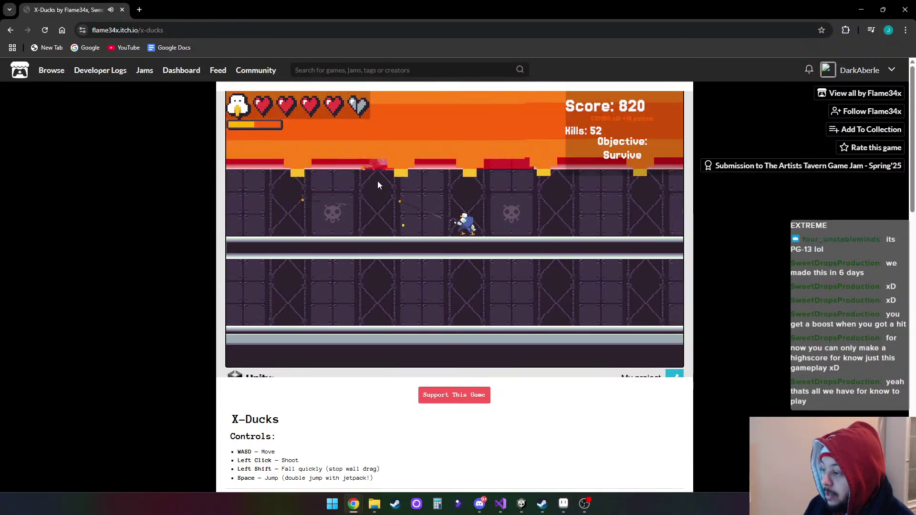
left_click(374, 176)
left_click(375, 180)
left_click(374, 180)
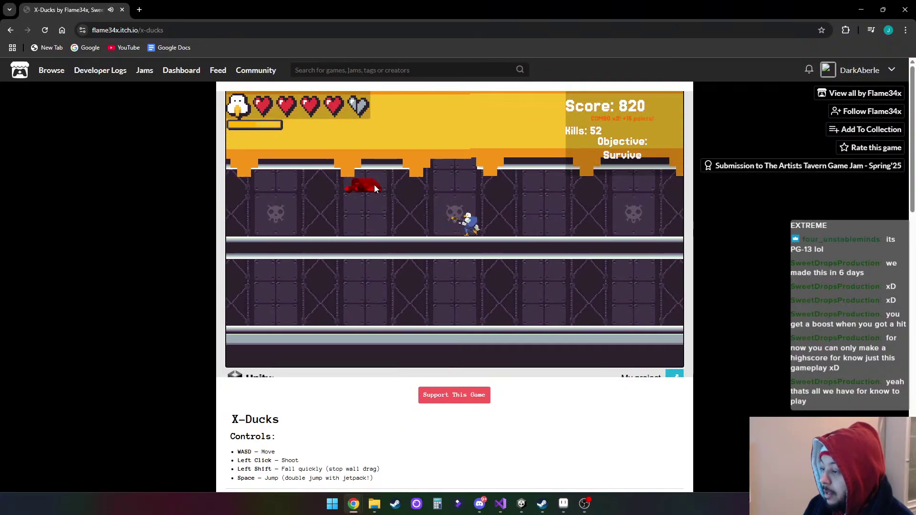
left_click(374, 185)
Dodge back beneath the upper gap and shoot the two small drones closing in on the duck
key("a")
key("d")
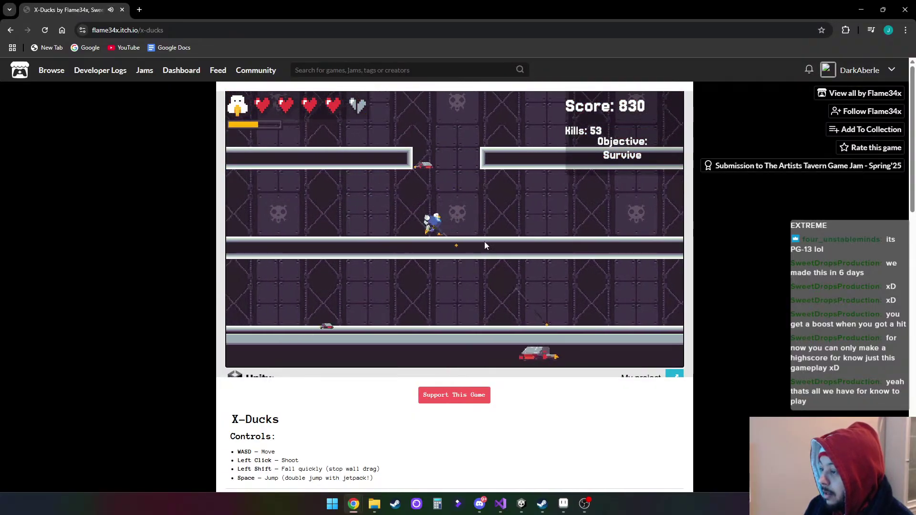
left_click(483, 198)
left_click(480, 225)
key("d")
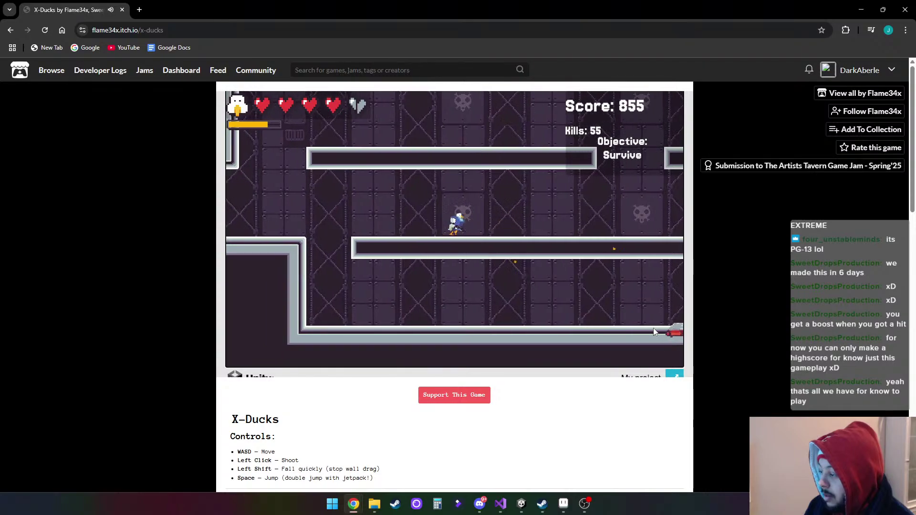
Shoot the drones chasing below the long platform, including the large one, while running towards the far wall
left_click(572, 311)
left_click(508, 309)
key("d")
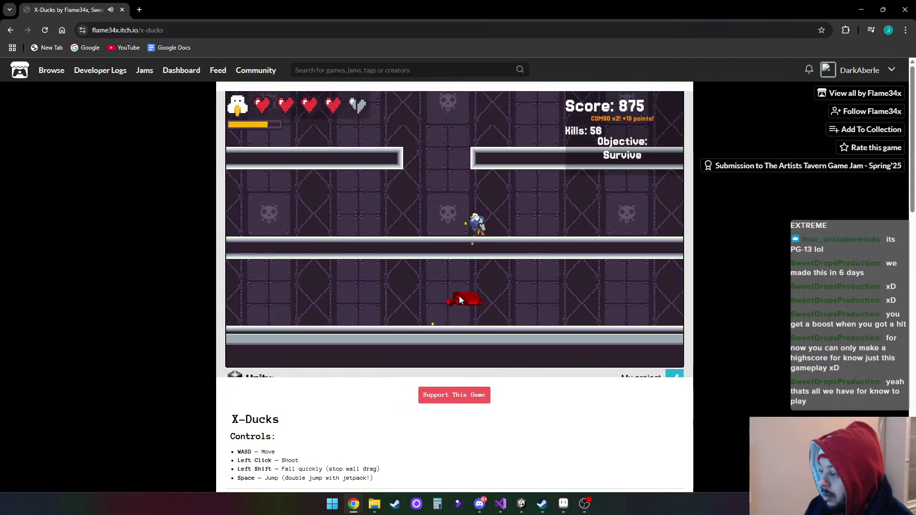
left_click(392, 265)
Shoot the small drone above the upper platform and the one just under the long platform while dodging near the far wall
key("a")
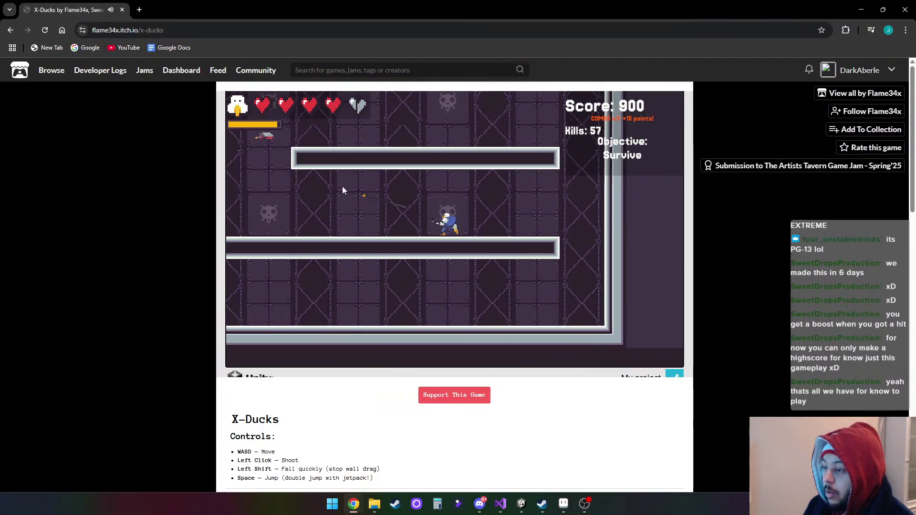
left_click(336, 160)
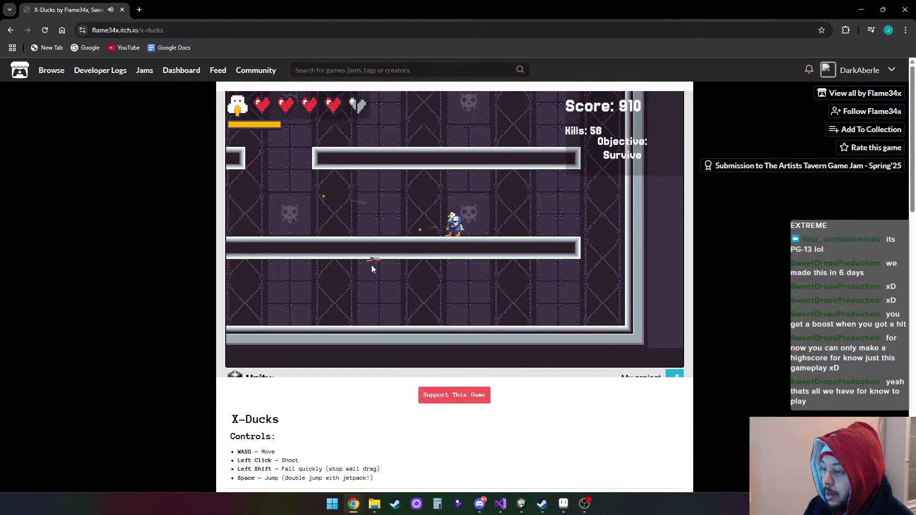
left_click(371, 265)
key("d")
key("a")
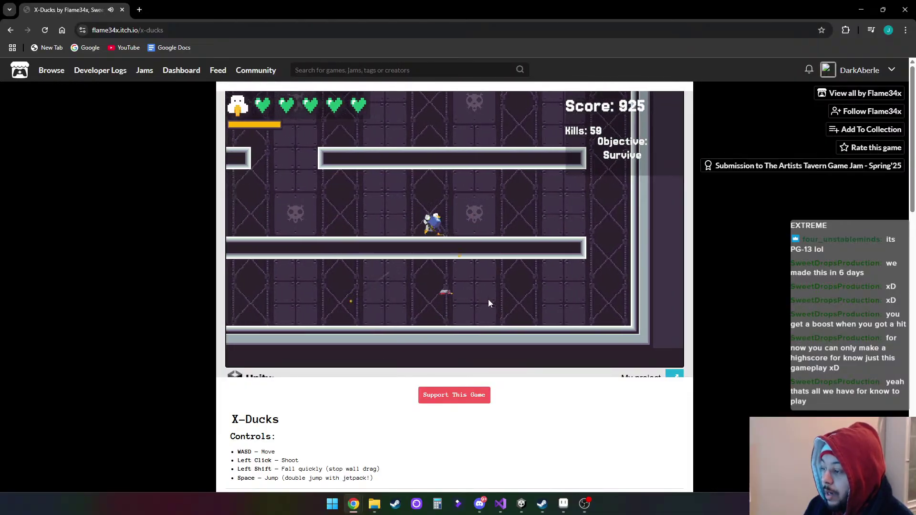
Cross the platform to its ledge end and back, shooting the small drones beneath it, at the upper gap and overhead
left_click(488, 299)
key("a")
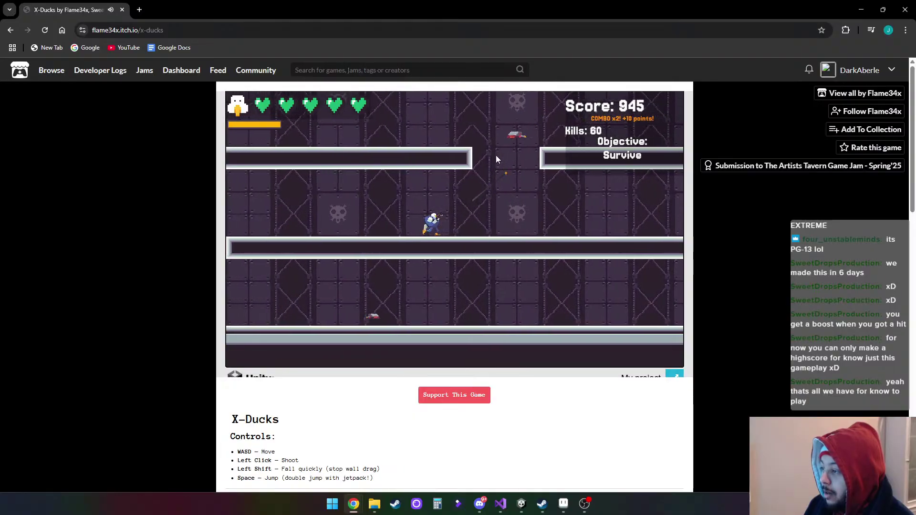
left_click(486, 239)
key("d")
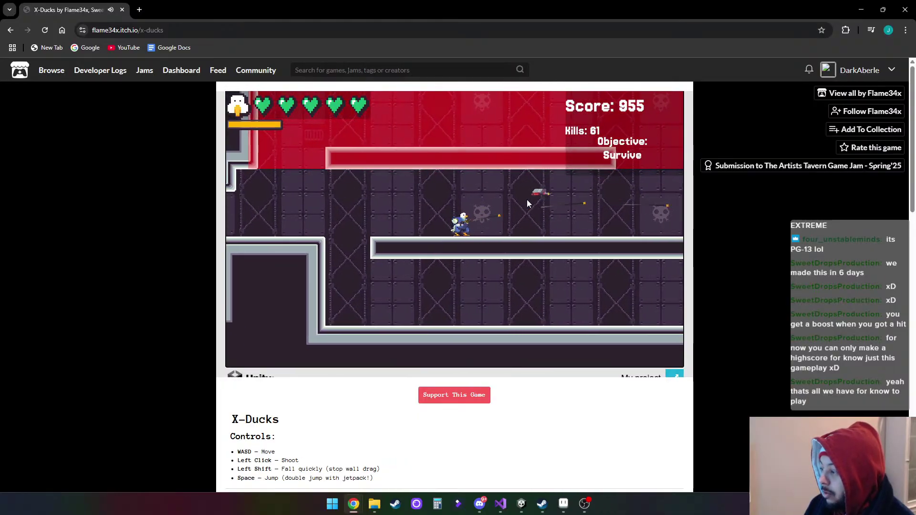
left_click(500, 204)
key("d")
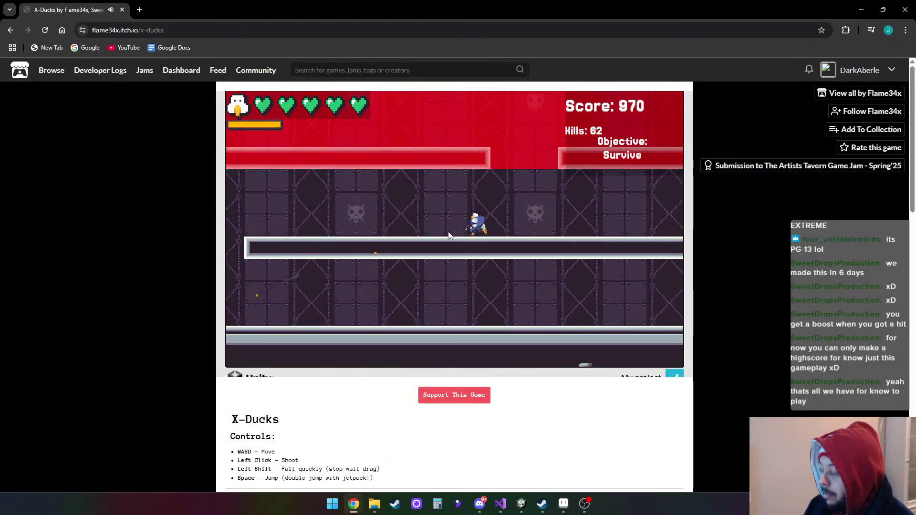
Run towards the far wall during the laser blast, shoot the drone beneath the platform and fire at the one overhead
left_click(410, 272)
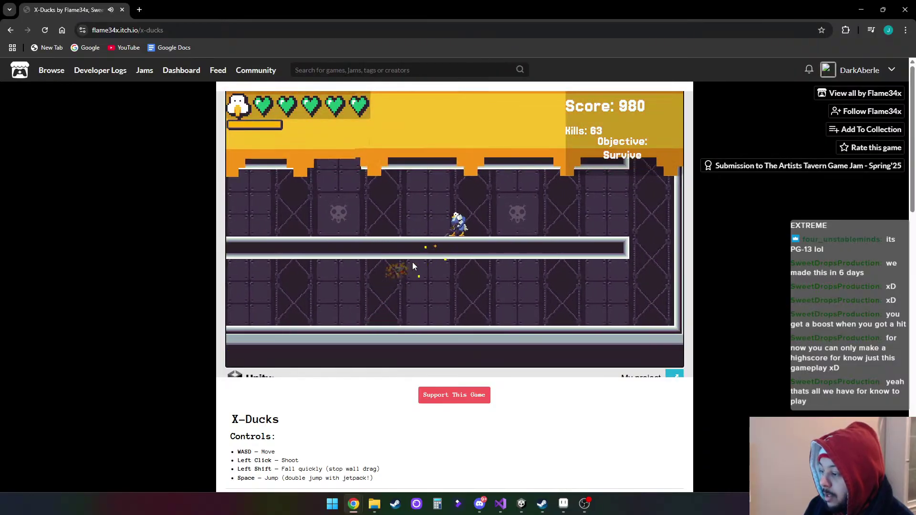
key("d")
left_click(423, 191)
key("a")
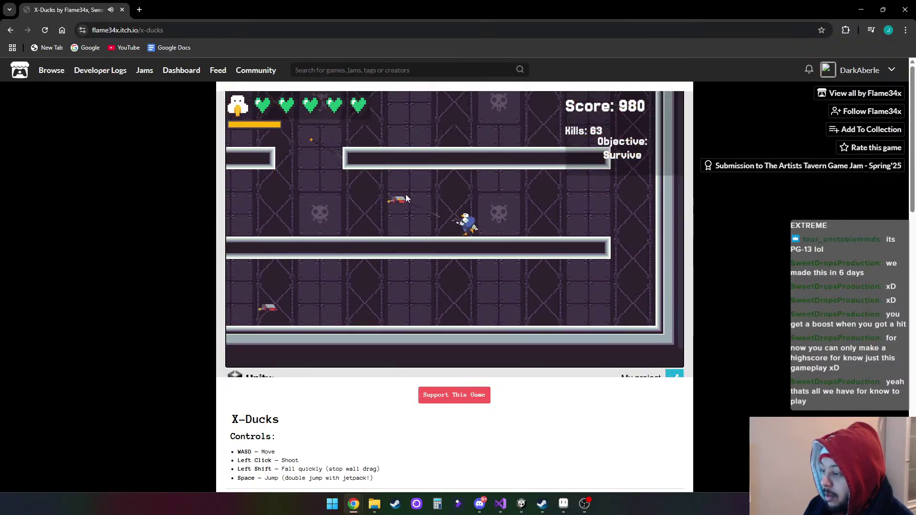
Shoot the drone between the platforms and the ones below while moving back from the far wall to beneath the gap
left_click(406, 194)
left_click(333, 276)
key("a")
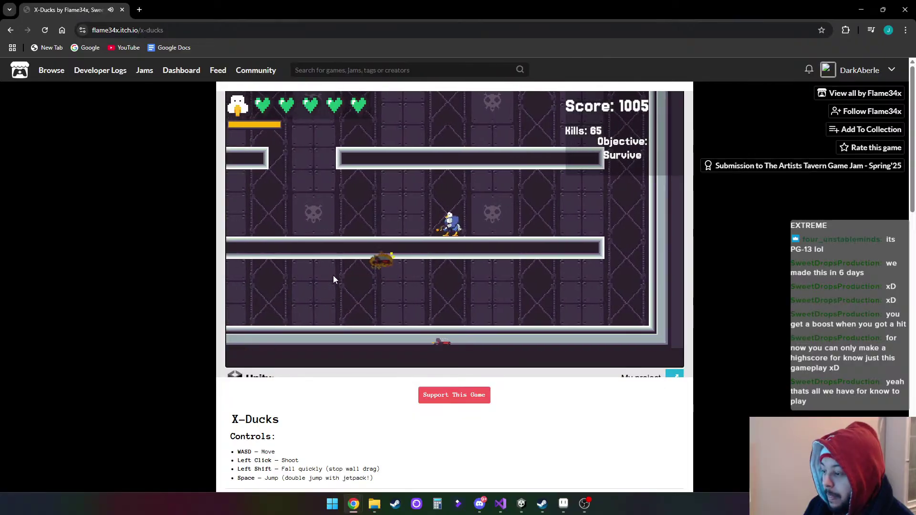
left_click(530, 268)
key("a")
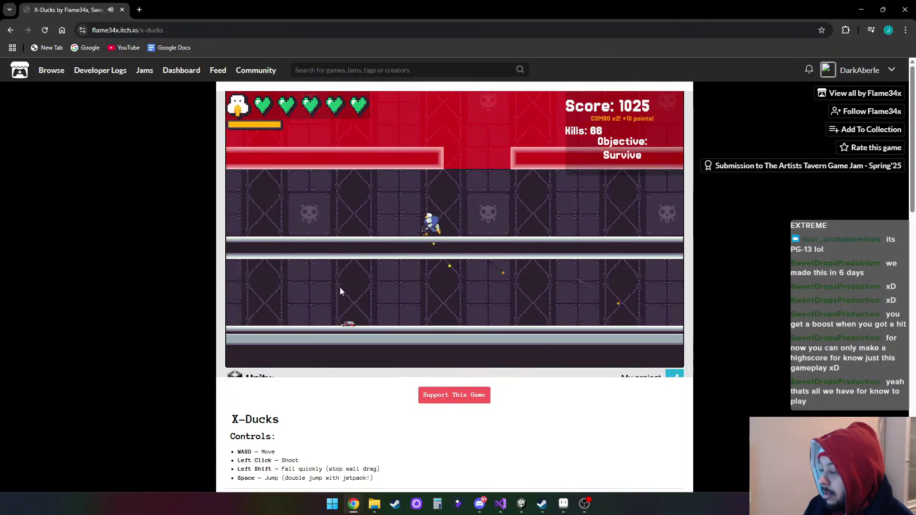
Shoot the small drone beneath the long platform and run past the upper gap towards the far wall, firing along the platform
left_click(445, 288)
key("d")
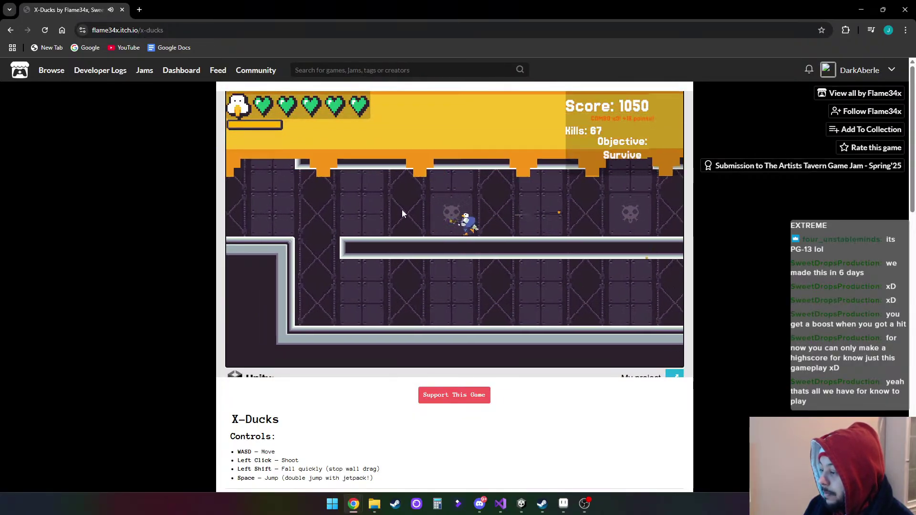
left_click(526, 221)
key("d")
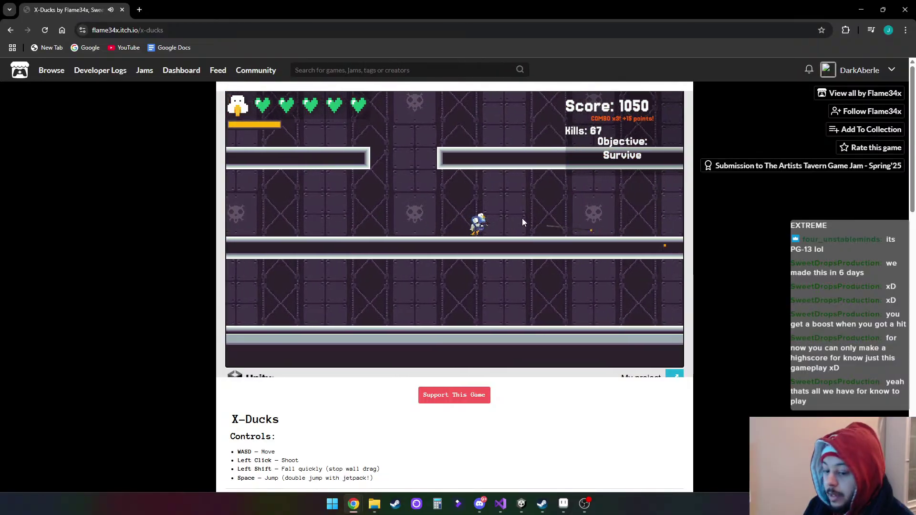
Run back from the far wall to the platform's ledge end during the laser blast, firing below and then back along the platform
key("a")
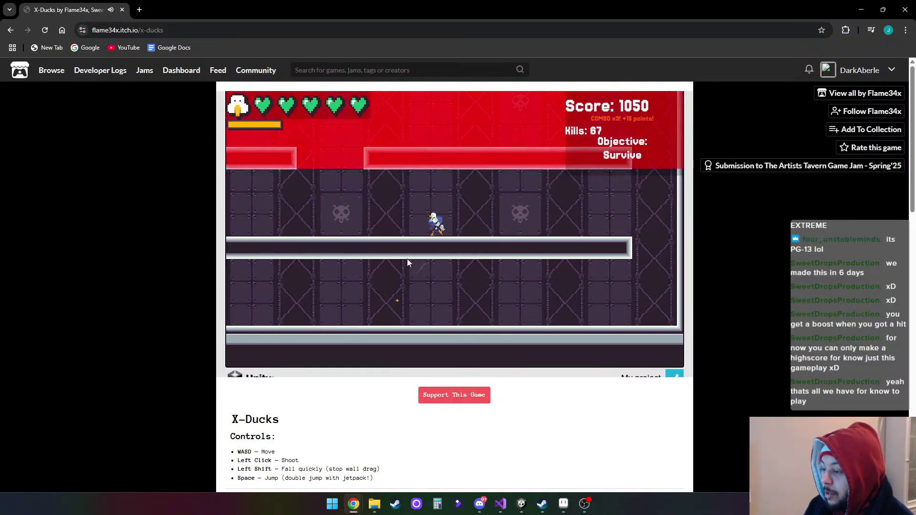
left_click(372, 237)
key("a")
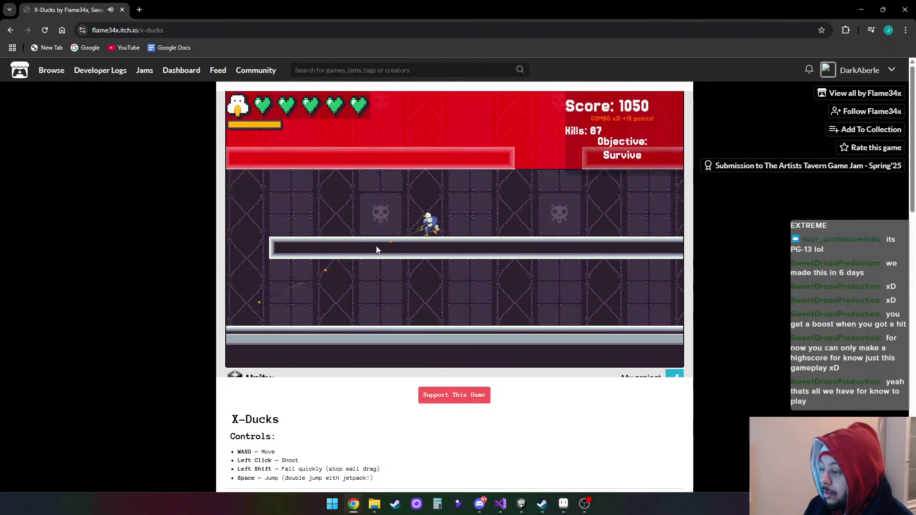
left_click(510, 217)
key("a")
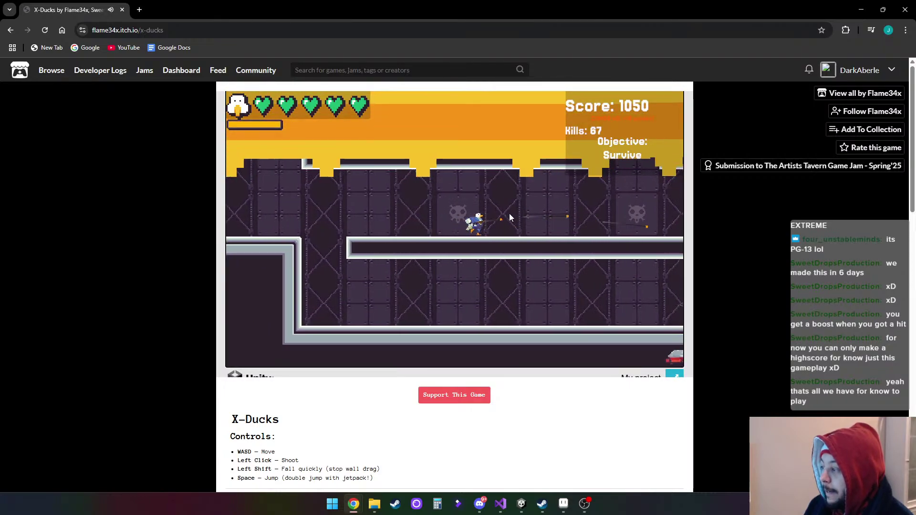
Shoot the drones flying beneath the long platform while moving between the upper gap and the ledge end
left_click(549, 318)
key("a")
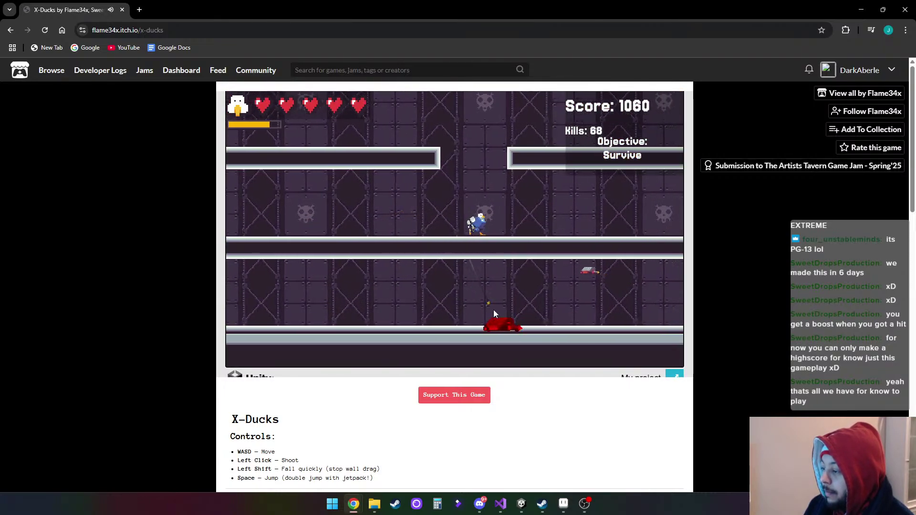
left_click(582, 273)
key("a")
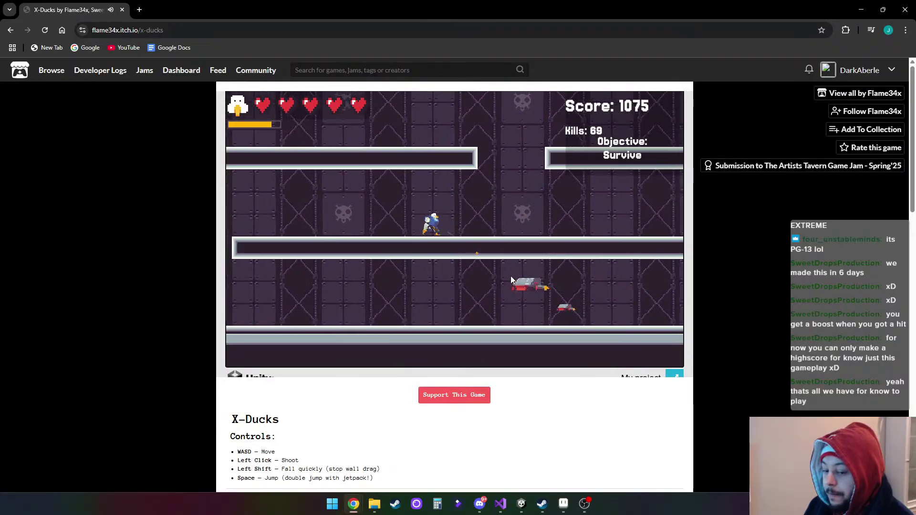
left_click(572, 288)
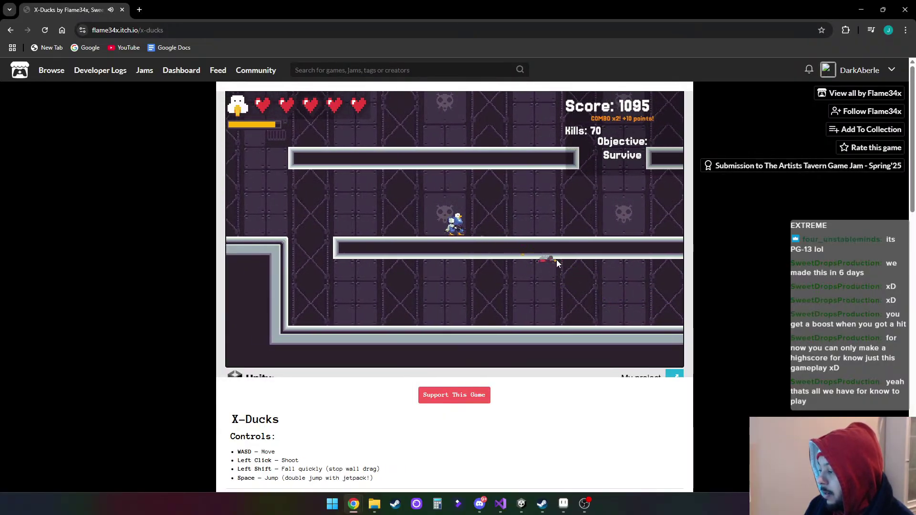
left_click(557, 260)
key("d")
left_click(455, 211)
left_click(455, 211)
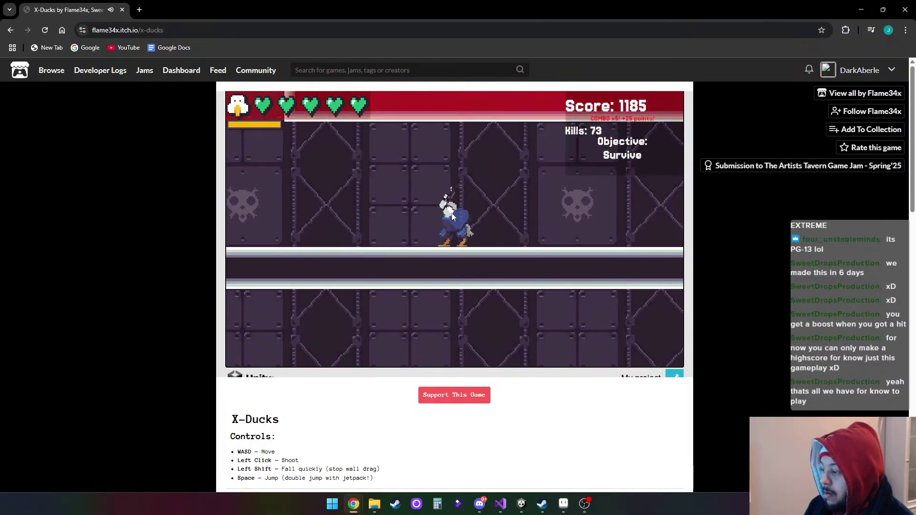
key("d")
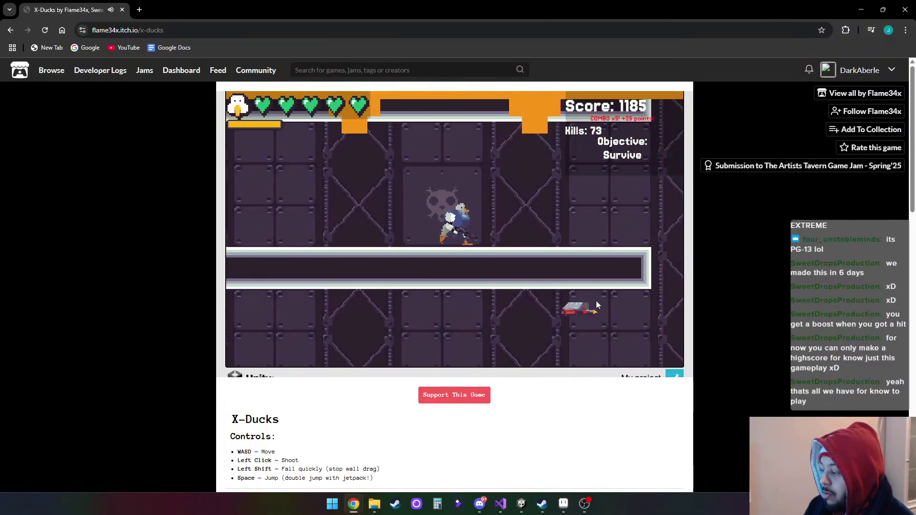
left_click(596, 300)
key("a")
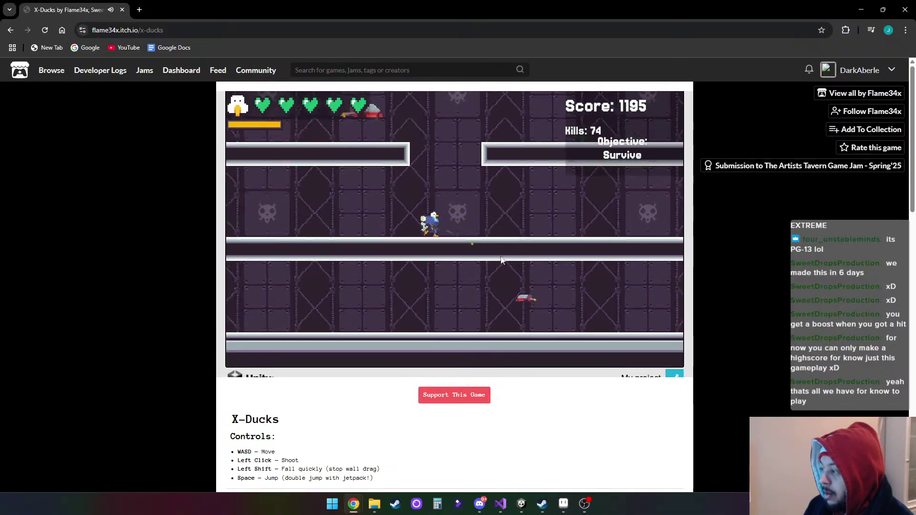
left_click(546, 271)
left_click(501, 151)
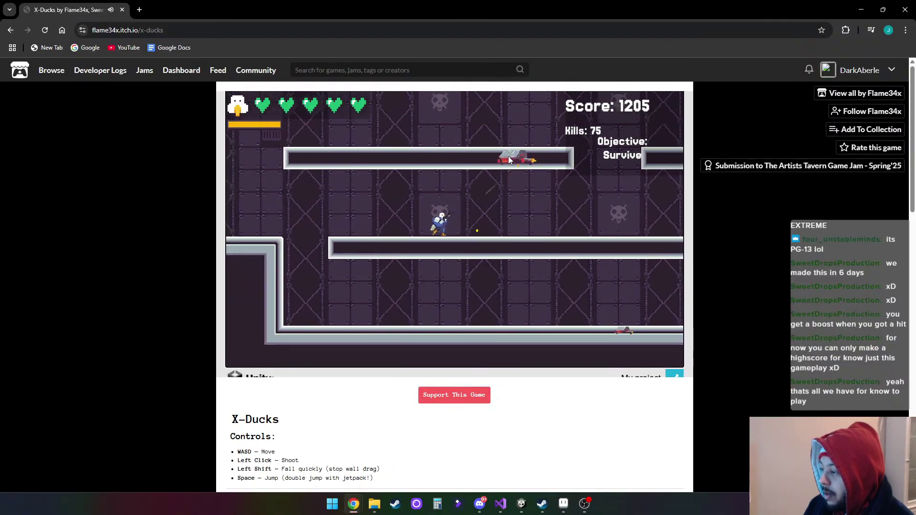
left_click(521, 168)
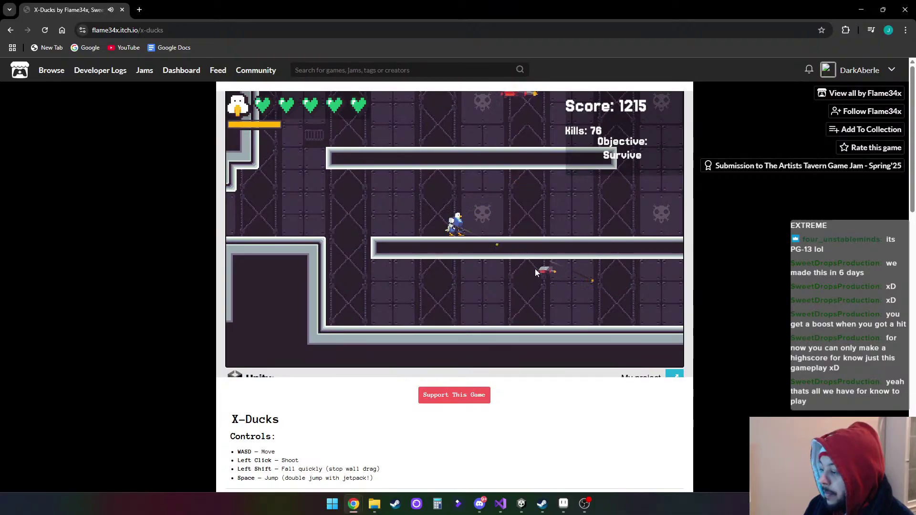
left_click(535, 268)
key("d")
left_click(508, 184)
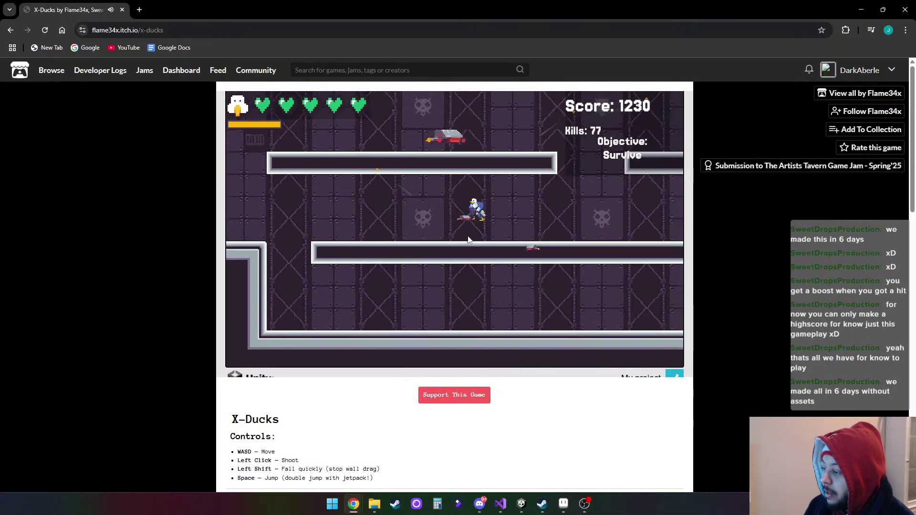
left_click(408, 194)
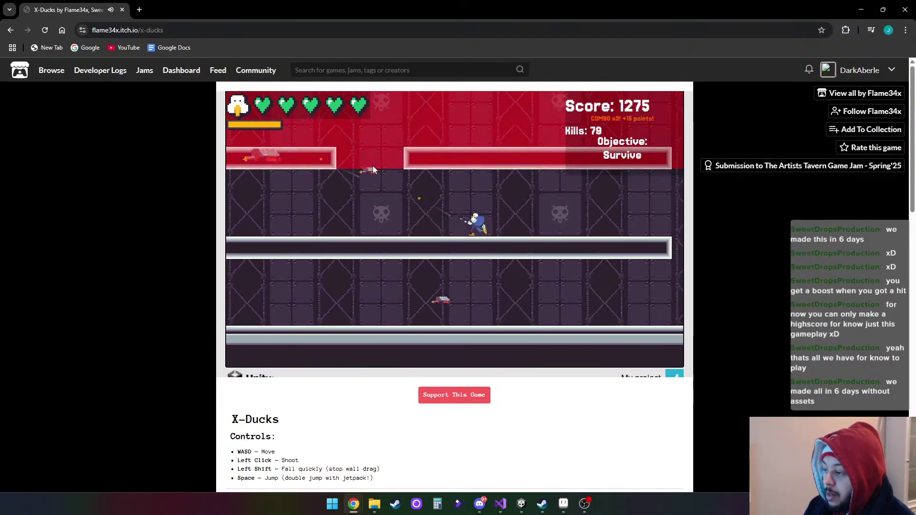
left_click(359, 181)
left_click(430, 258)
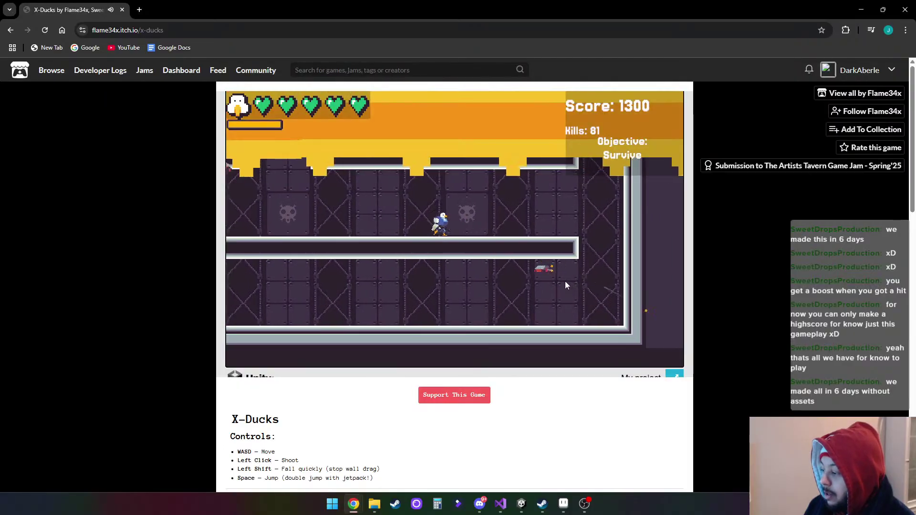
left_click(565, 282)
left_click(363, 180)
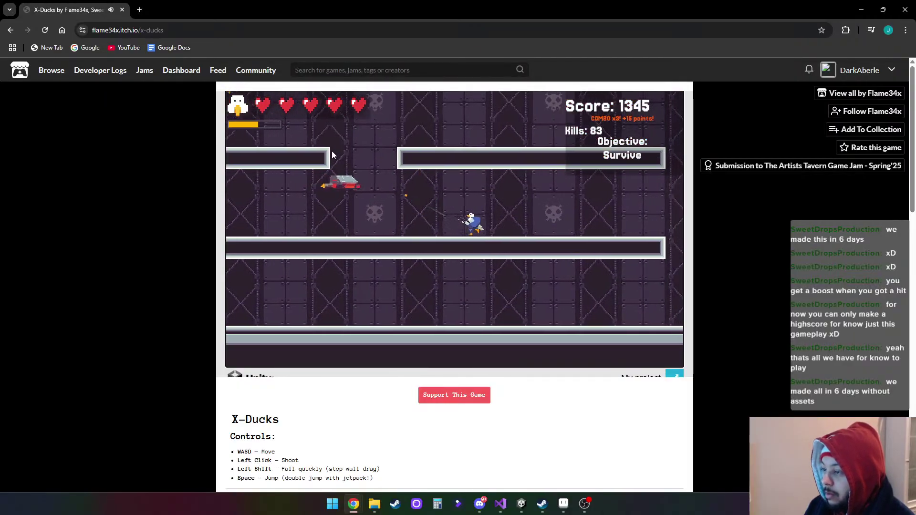
left_click(329, 188)
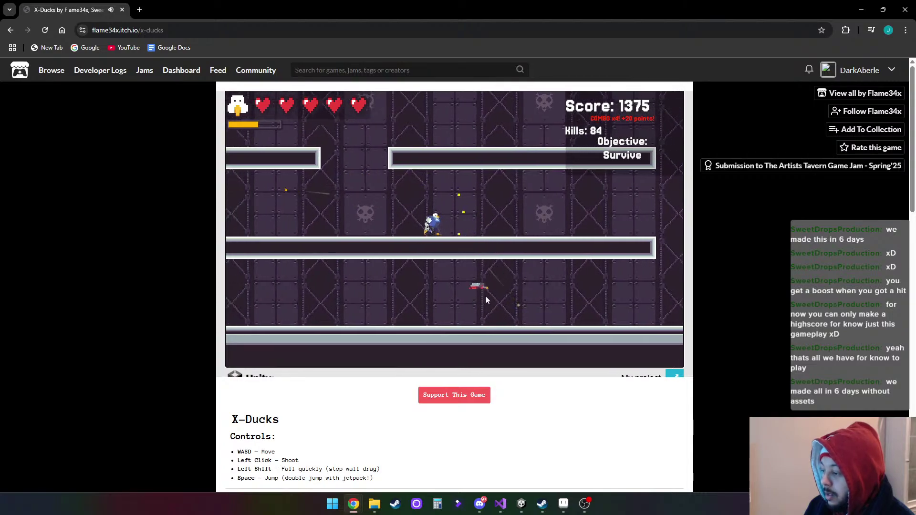
left_click(486, 296)
key("d")
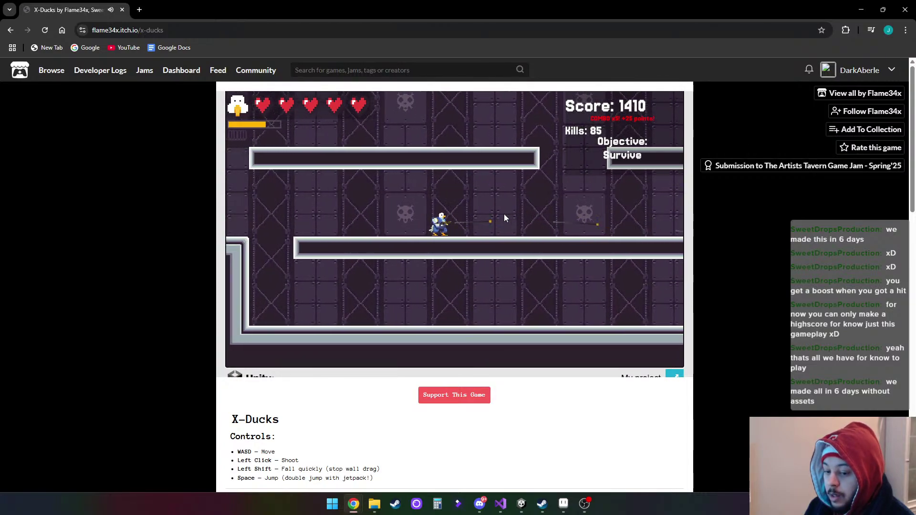
left_click(504, 214)
left_click(504, 213)
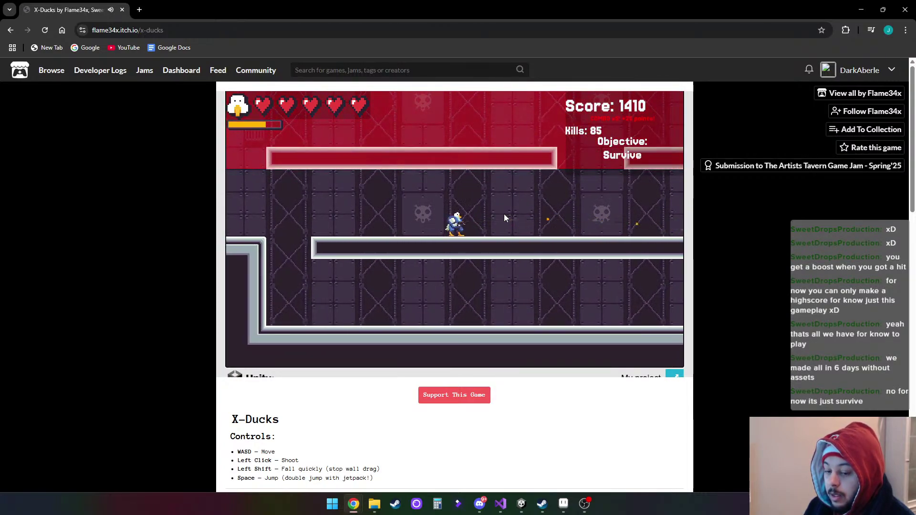
left_click(494, 200)
left_click(493, 199)
key("a")
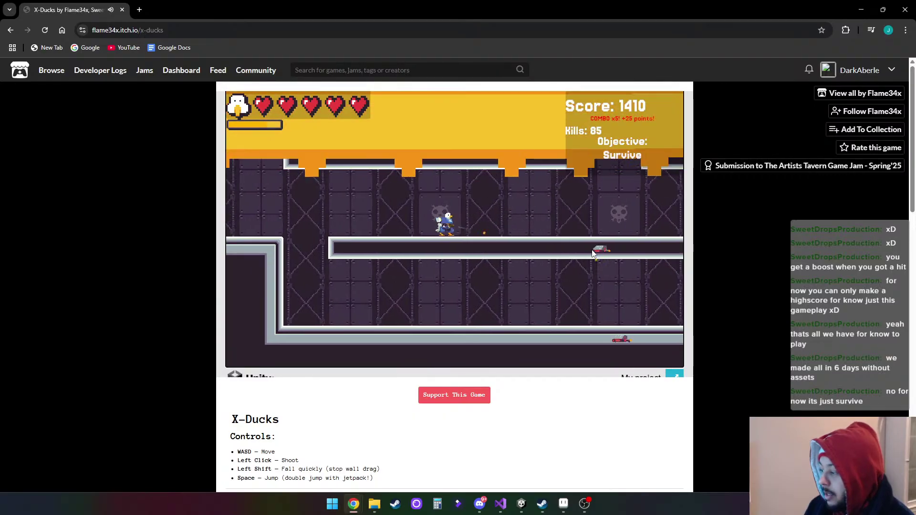
left_click(582, 238)
left_click(552, 268)
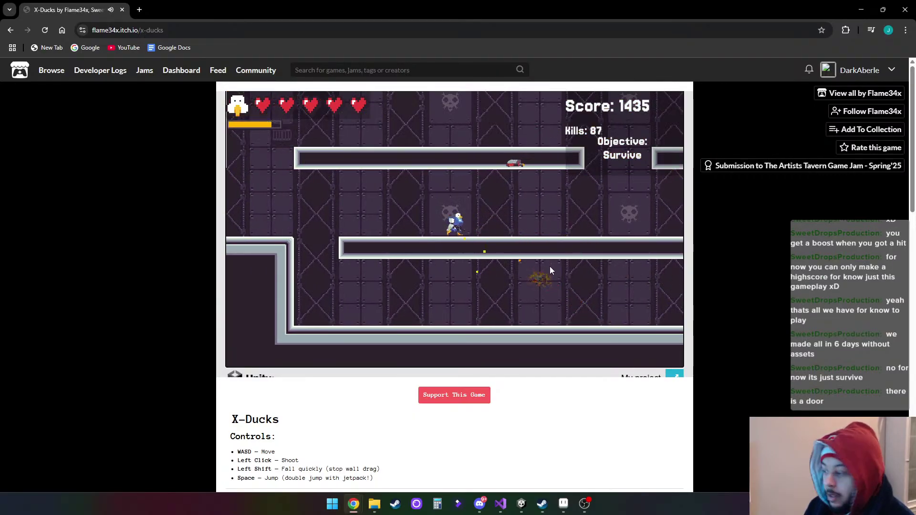
key("d")
left_click(468, 202)
left_click(445, 212)
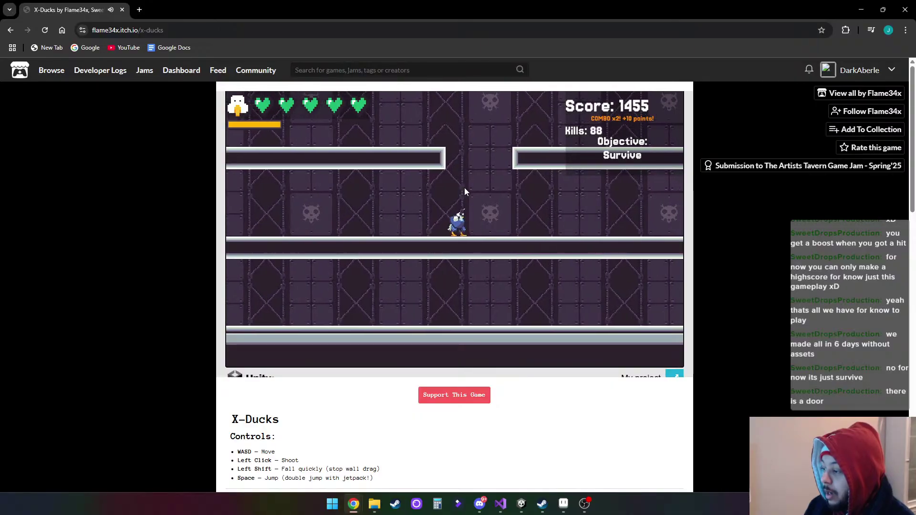
key("space")
key("a")
key("d")
key("d")
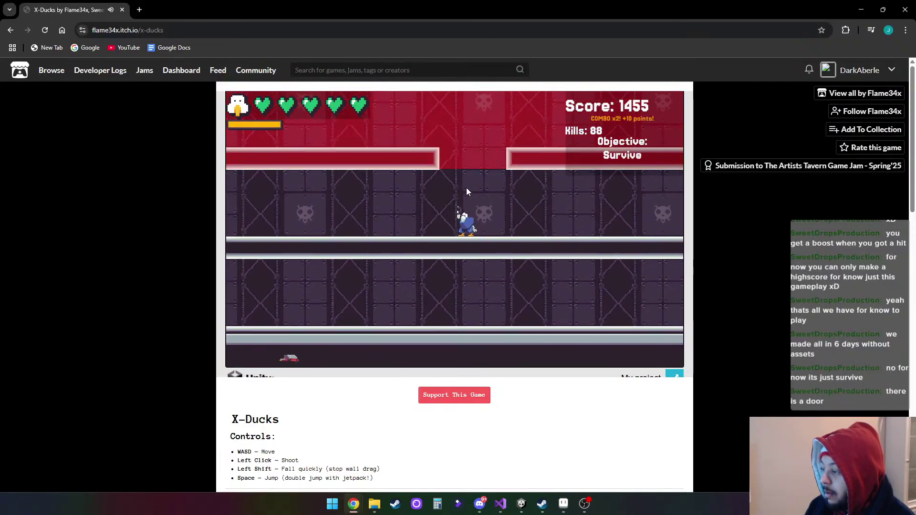
left_click(331, 313)
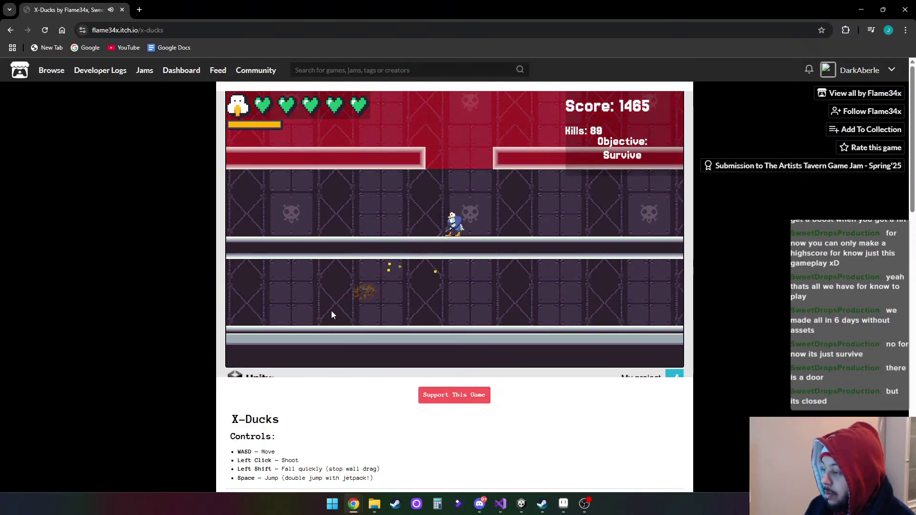
key("a")
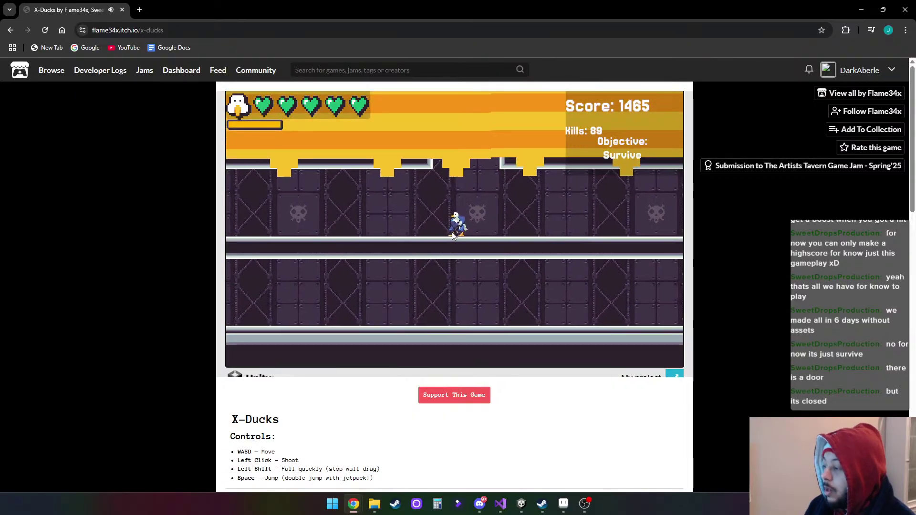
left_click(582, 136)
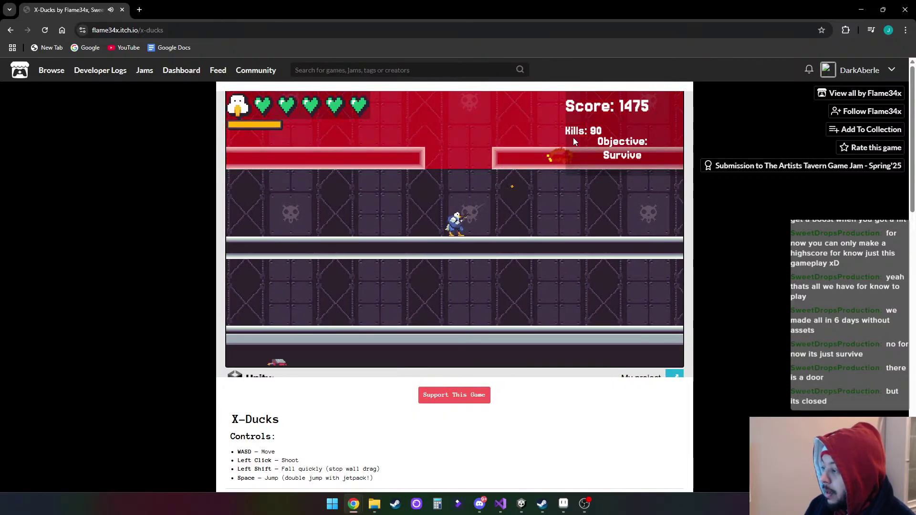
key("d")
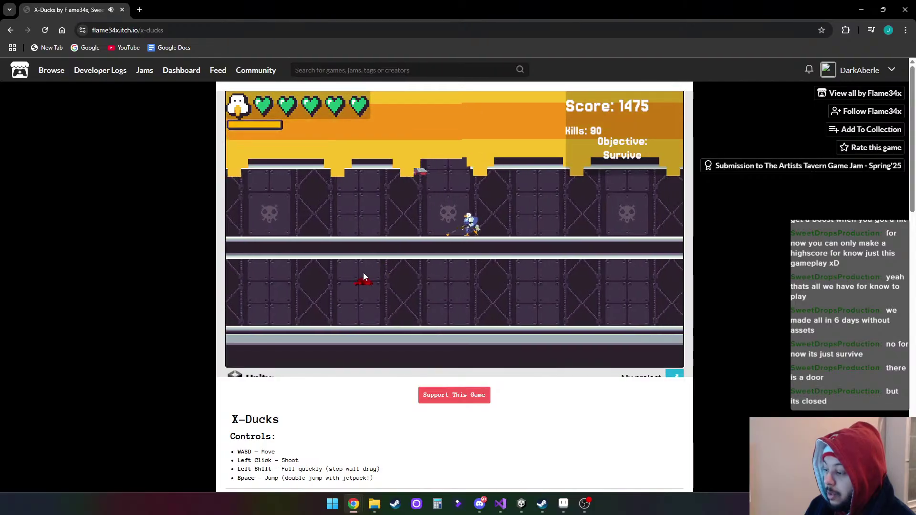
left_click(363, 276)
left_click(396, 208)
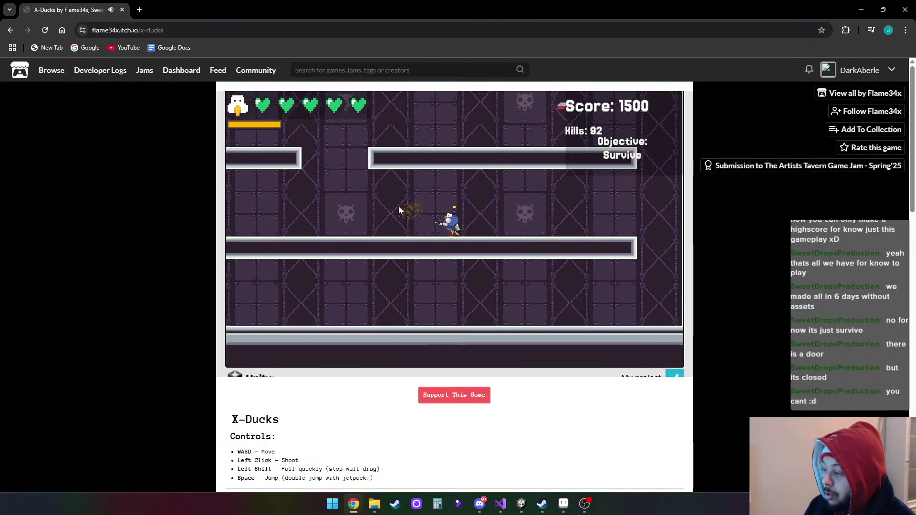
key("a")
left_click(587, 146)
left_click(588, 149)
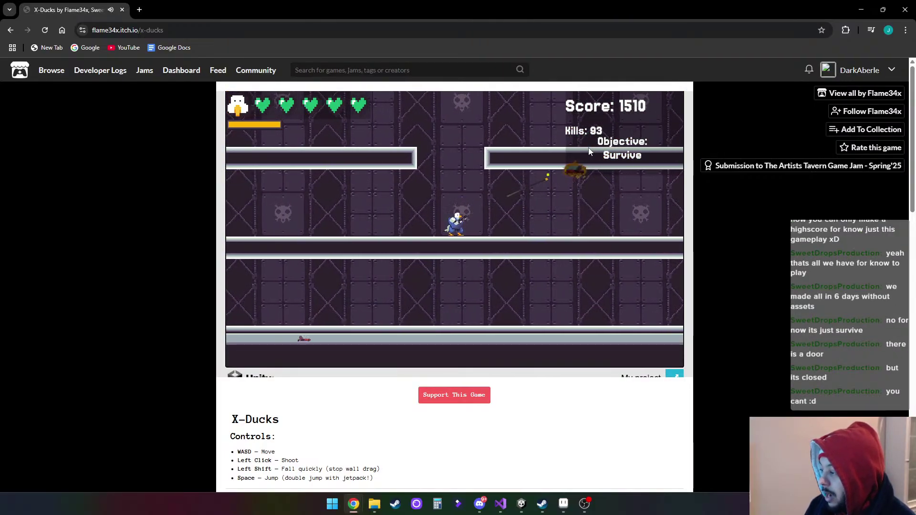
key("space")
key("d")
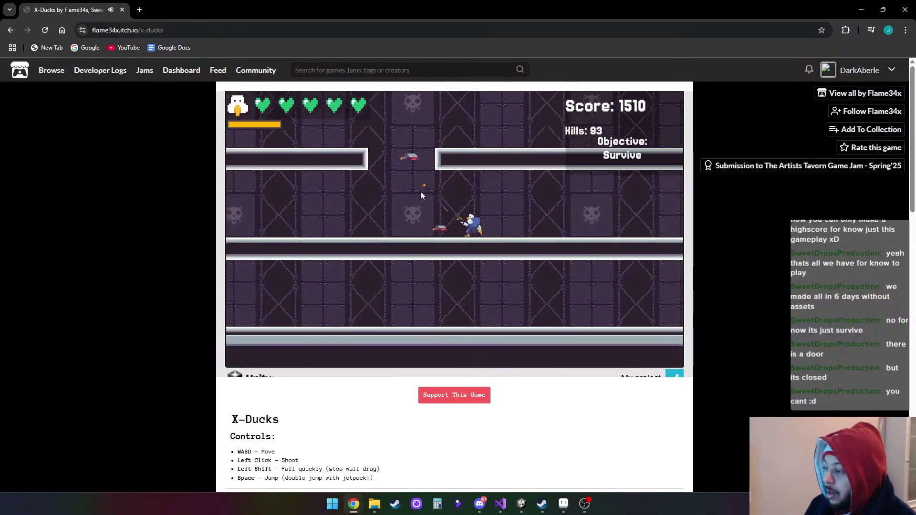
left_click(417, 200)
key("a")
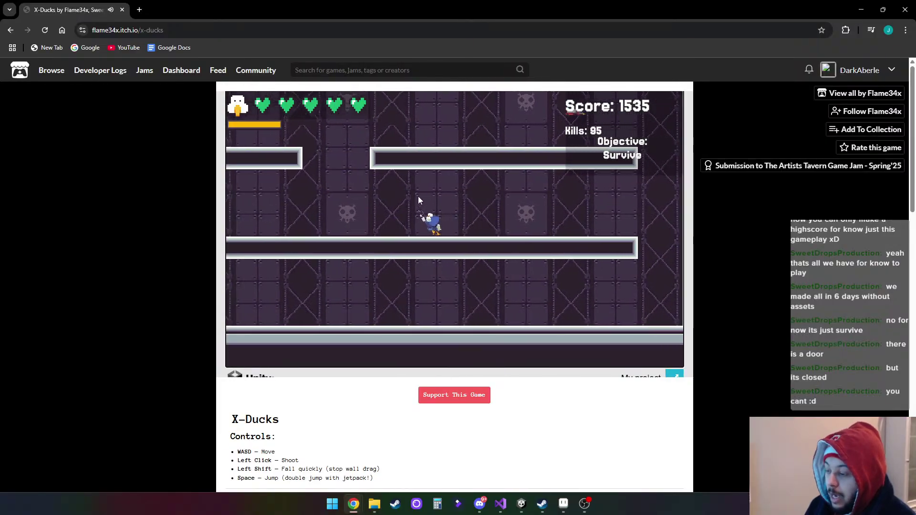
key("space")
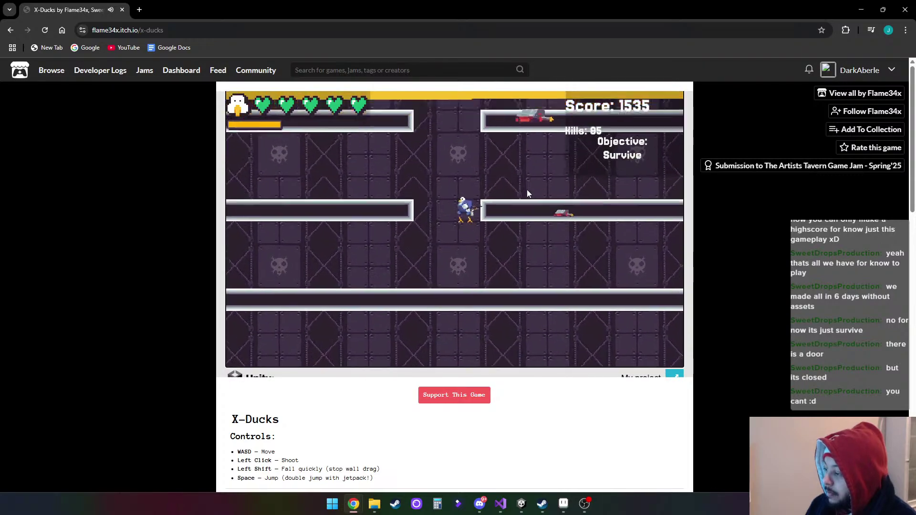
left_click(522, 209)
key("d")
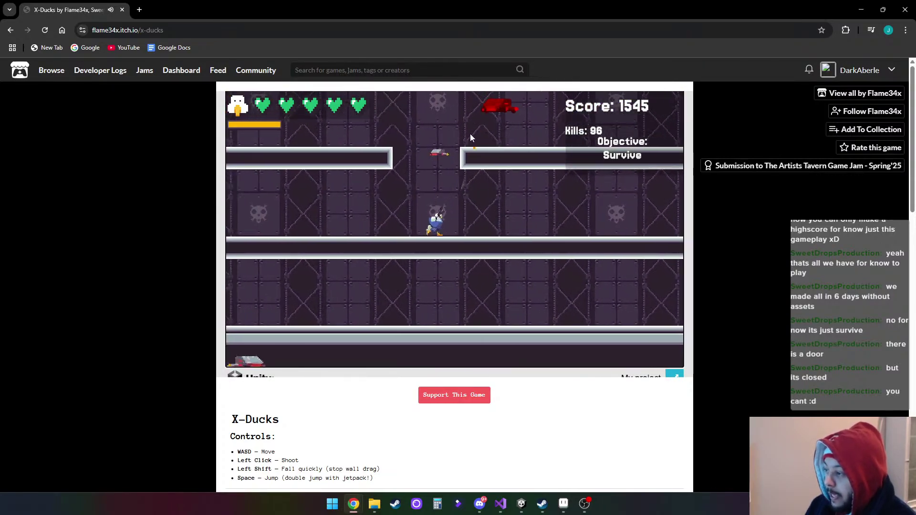
left_click(485, 139)
key("d")
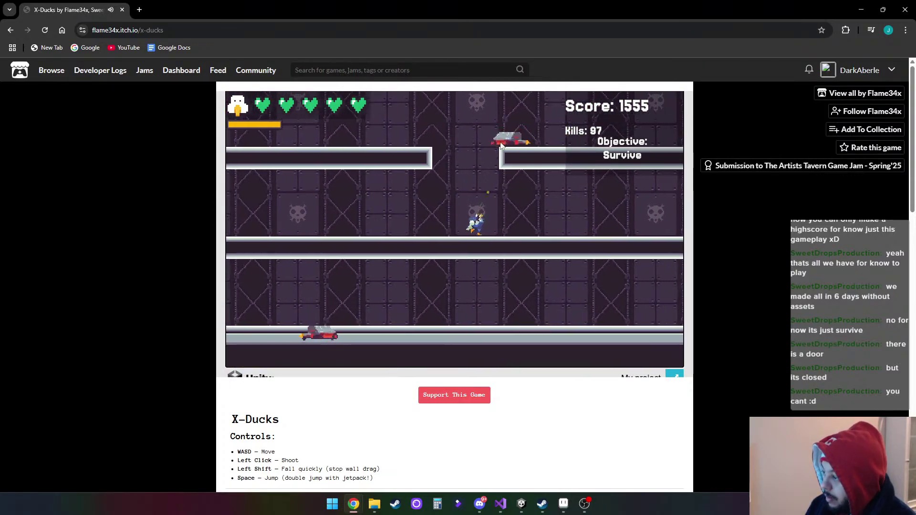
left_click(466, 153)
left_click(488, 151)
key("d")
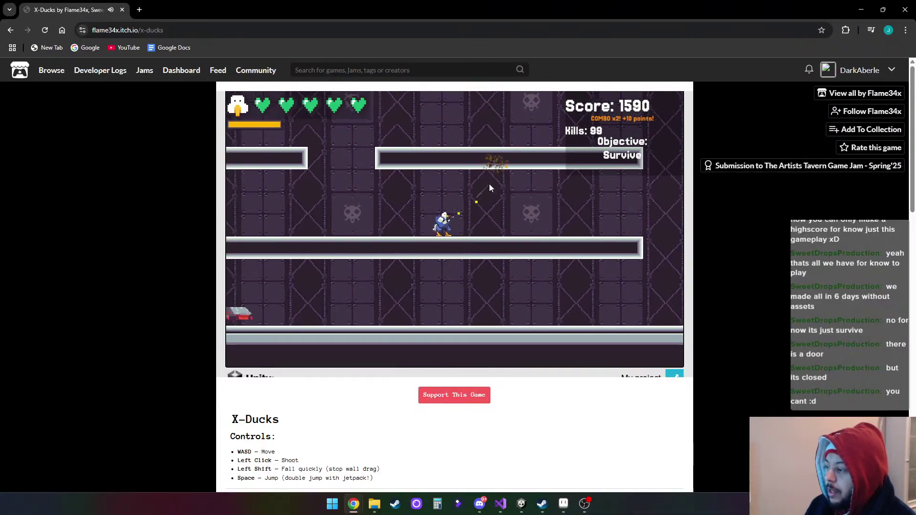
left_click(297, 293)
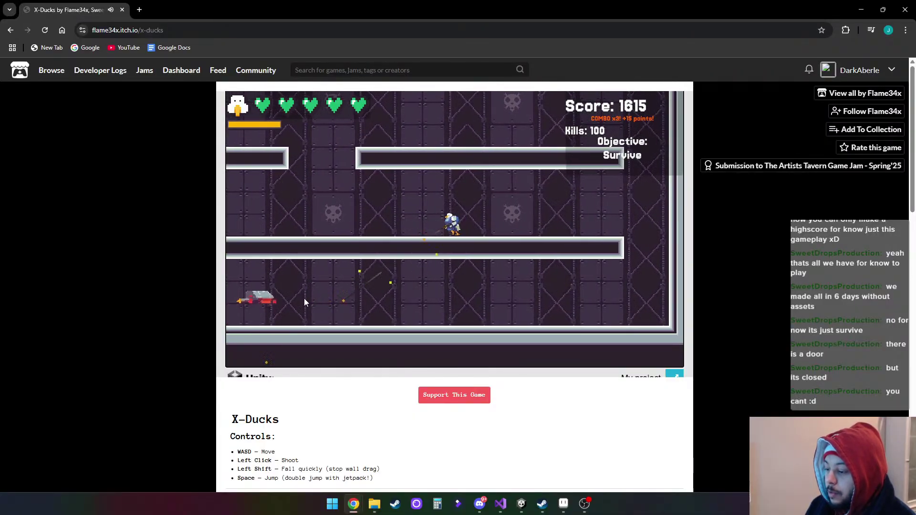
key("a")
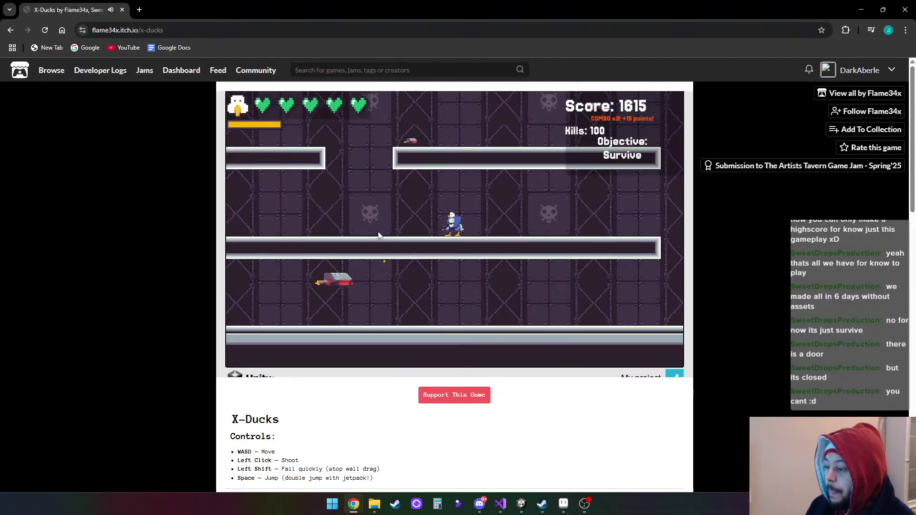
key("d")
left_click(430, 183)
left_click(486, 179)
left_click(454, 196)
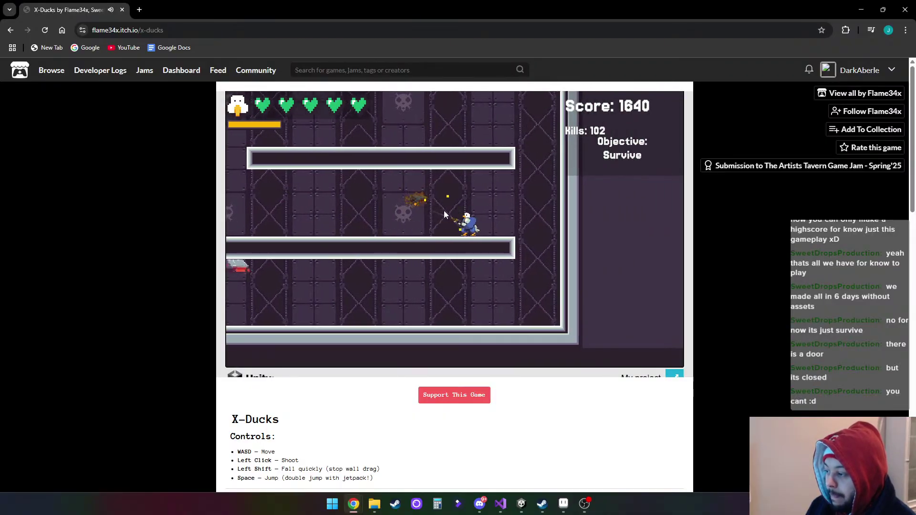
key("a")
left_click(285, 259)
left_click(322, 263)
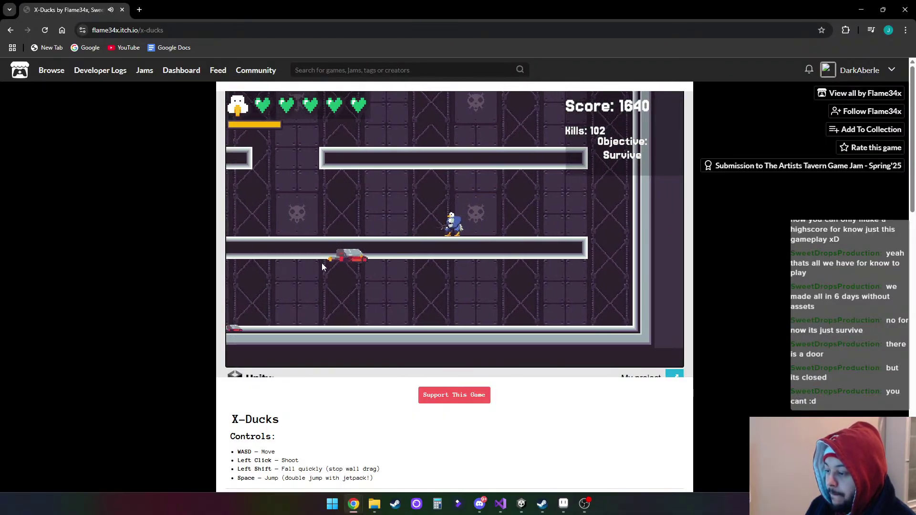
left_click(317, 280)
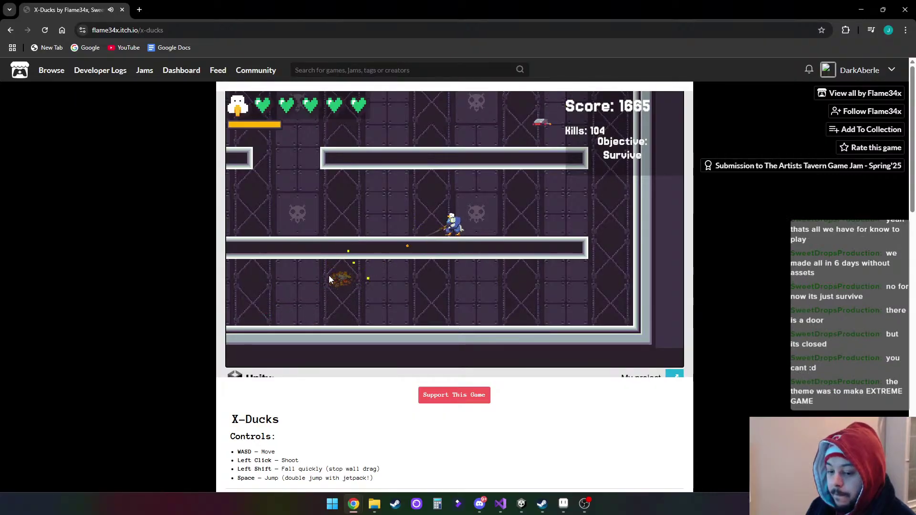
key("d")
left_click(568, 164)
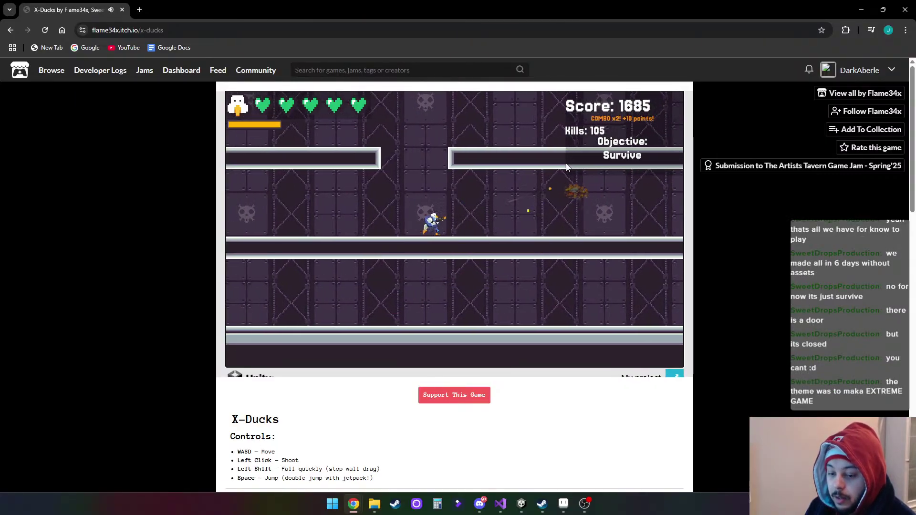
Run the duck along the middle platform and shoot the flyers beneath it and beside the upper ledge
key("d")
key("d")
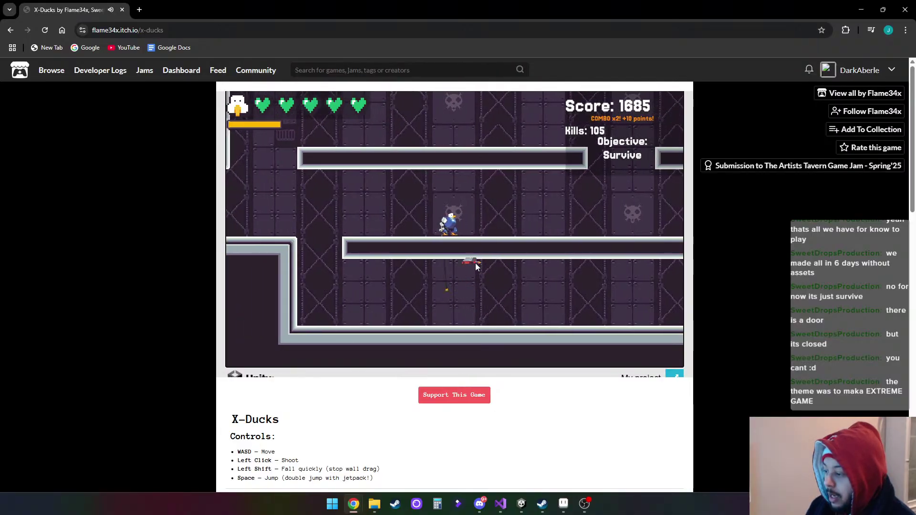
left_click(475, 263)
left_click(503, 207)
key("d")
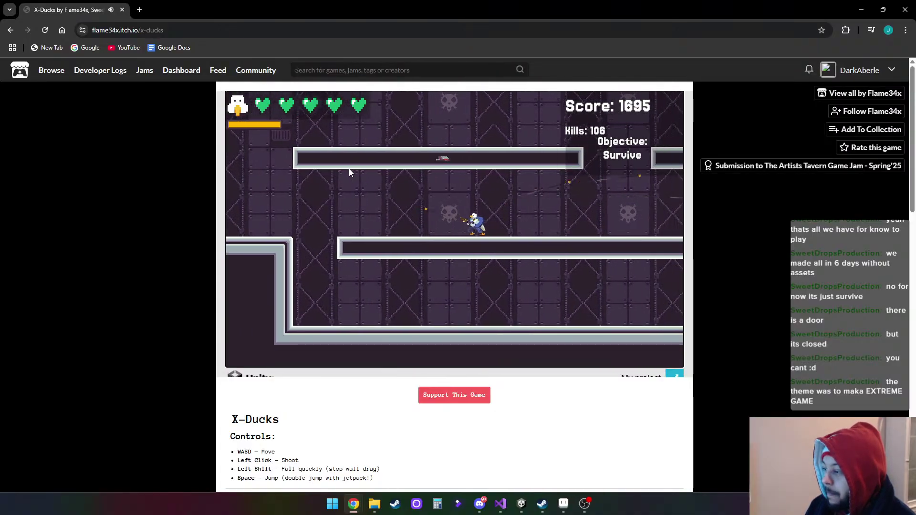
left_click(397, 191)
key("d")
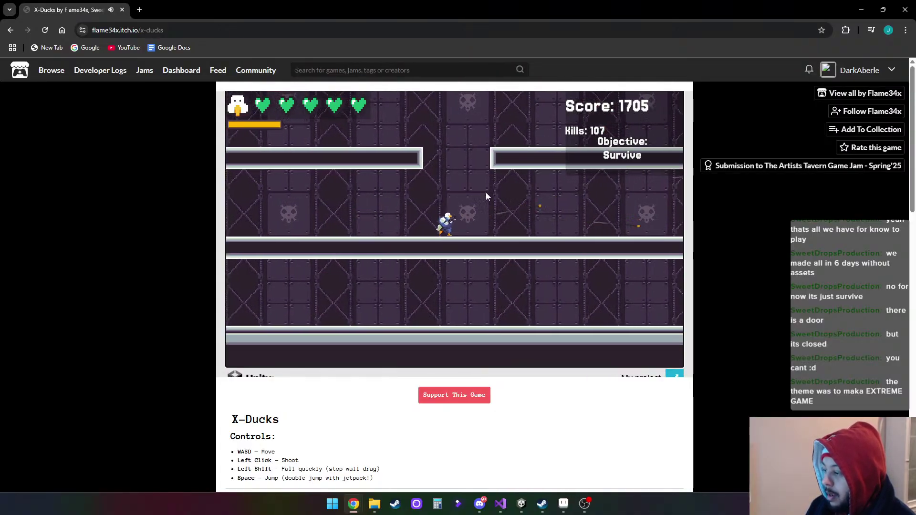
Keep the duck moving on the middle platform while firing straight ahead and at the small flyer just over its head
left_click(492, 214)
key("d")
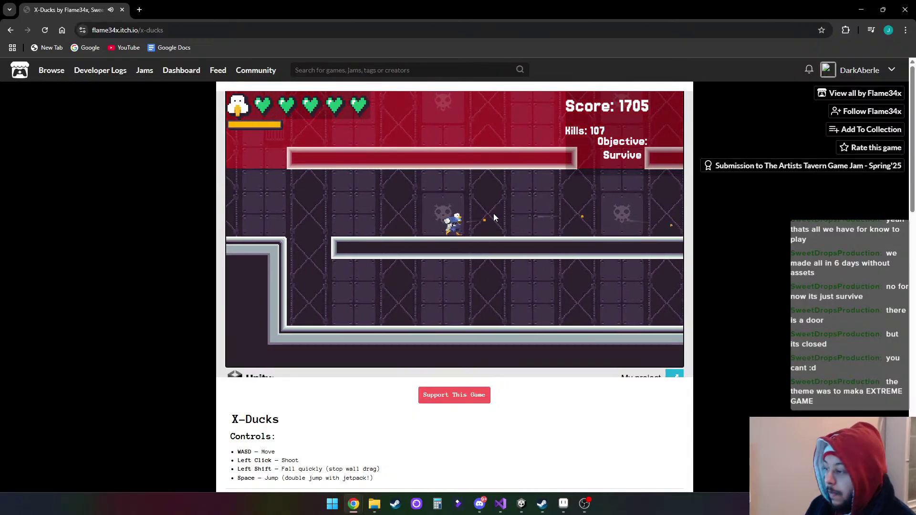
left_click(434, 138)
key("d")
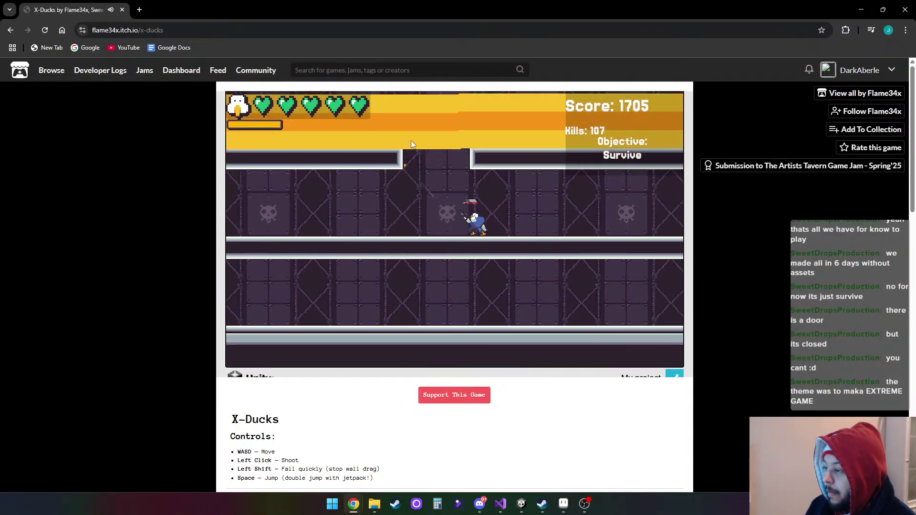
left_click(423, 200)
left_click(285, 146)
key("d")
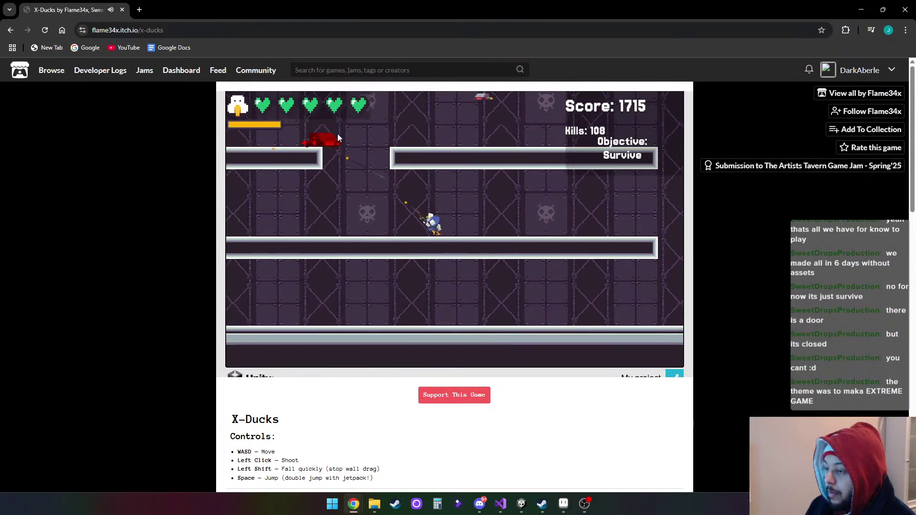
Shoot the large flyer over the gap in the upper ledge and the small one coming in below the ledge
left_click(337, 133)
key("d")
left_click(585, 170)
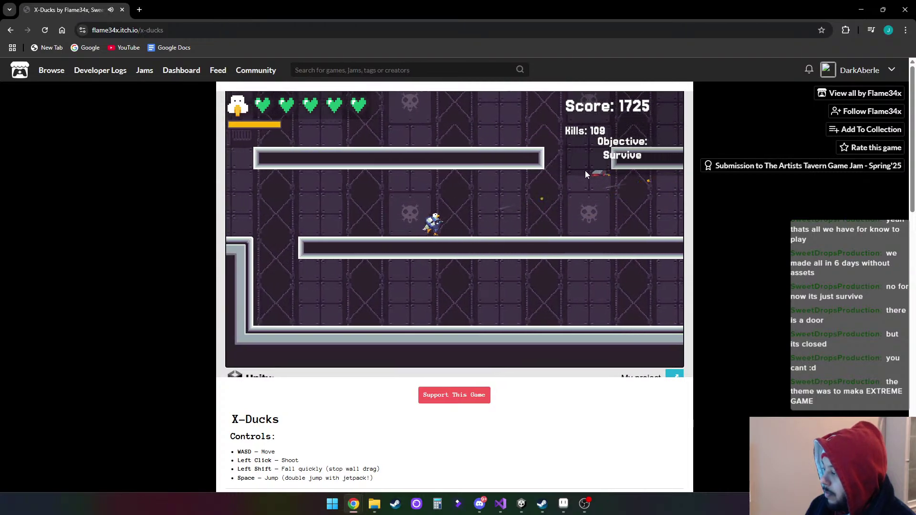
left_click(525, 194)
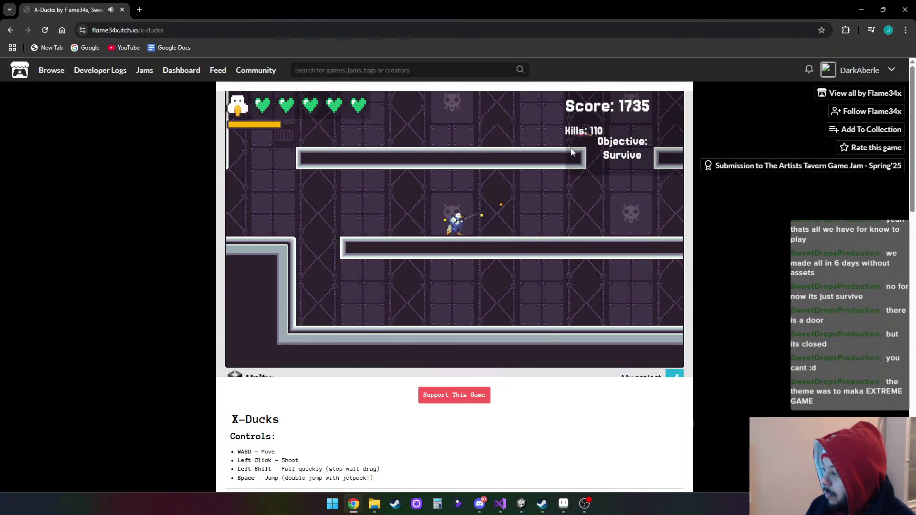
key("d")
key("d")
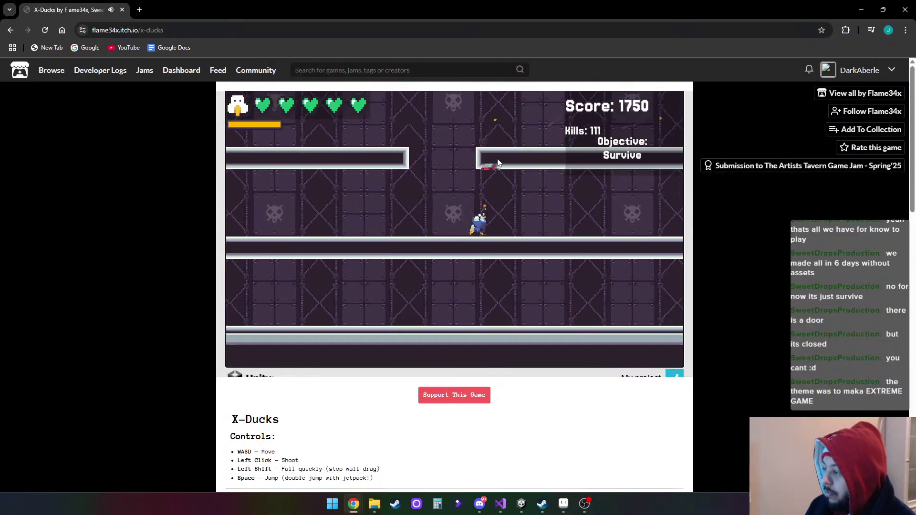
Run between both ends of the middle platform, shooting the flyers that cross the upper ledge and its gap
left_click(430, 187)
left_click(397, 150)
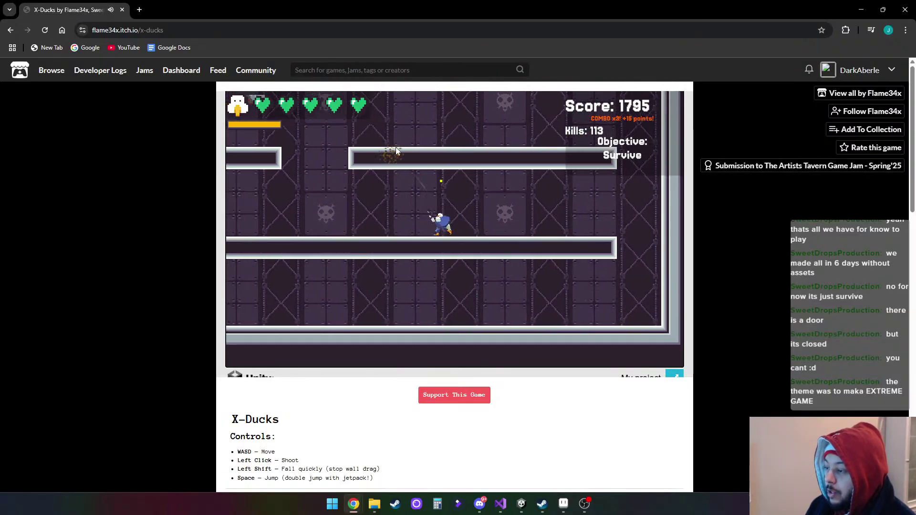
key("d")
key("d")
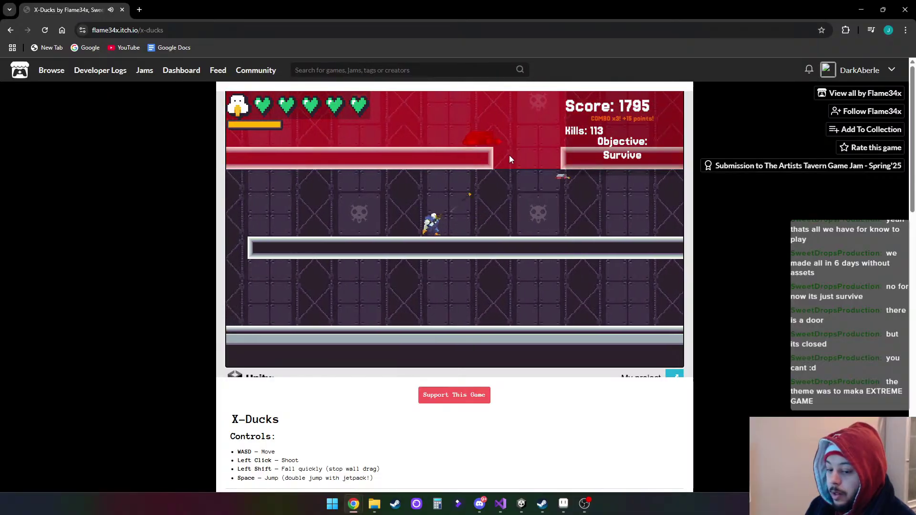
left_click(583, 200)
key("d")
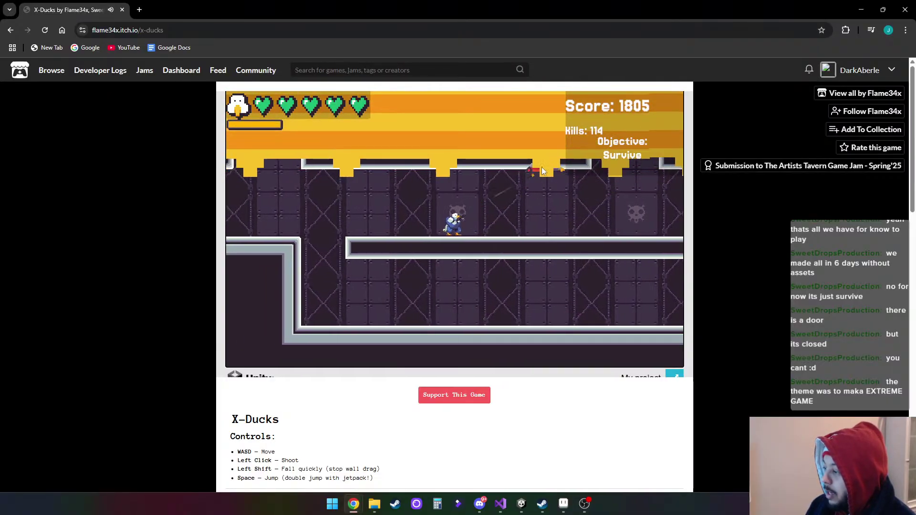
Shoot down the small flyers passing the upper ledge directly above the duck in quick succession to build a combo
left_click(538, 170)
key("d")
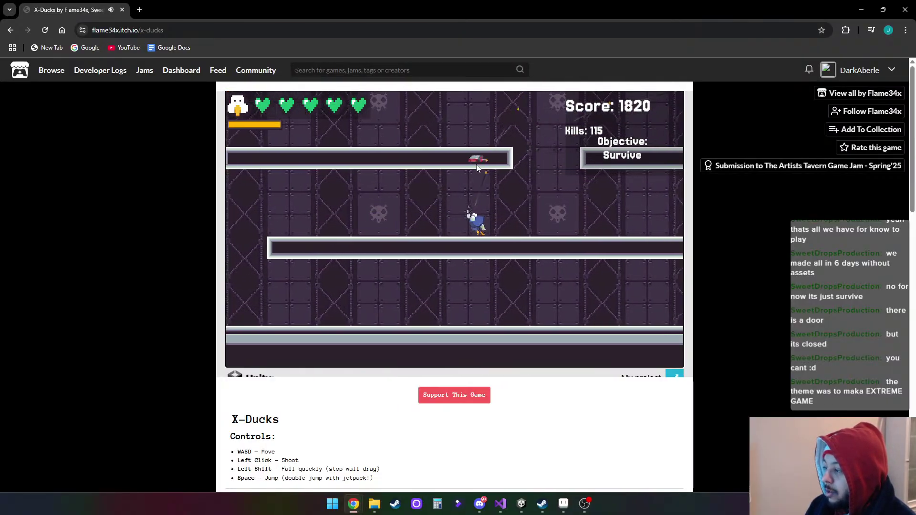
left_click(496, 165)
left_click(476, 153)
key("d")
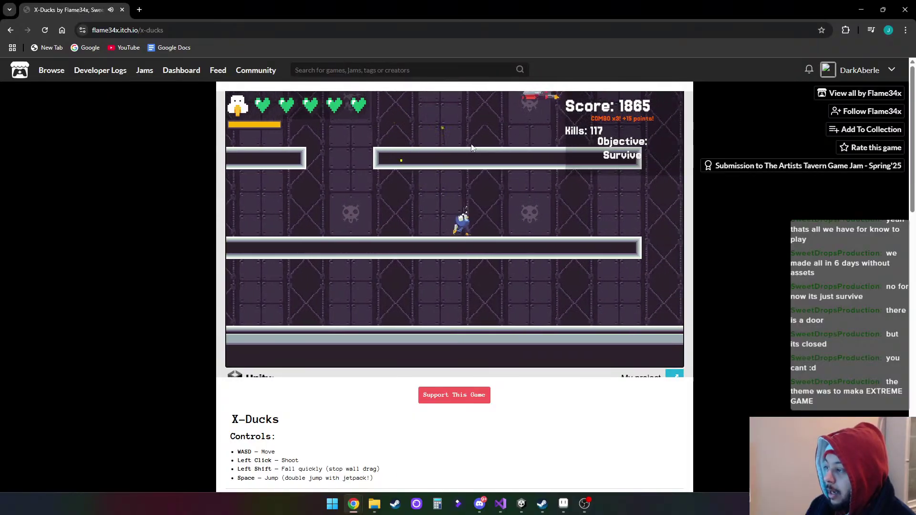
left_click(500, 125)
key("d")
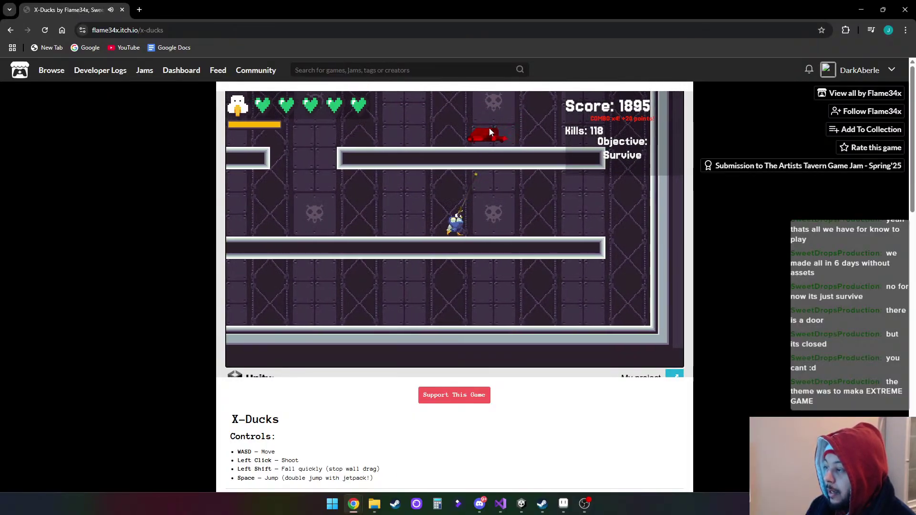
Shoot the large flyers hovering above the upper ledge near the room's far wall, backing off between shots
left_click(477, 132)
key("d")
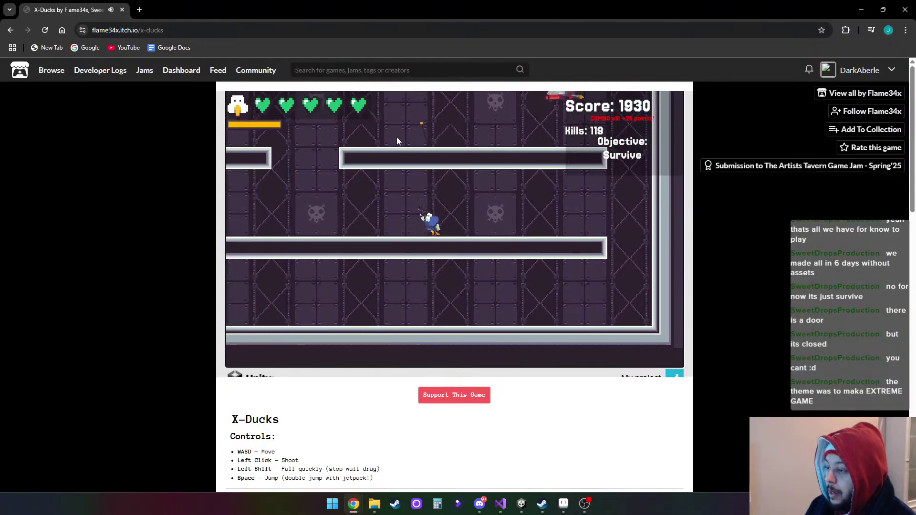
left_click(501, 163)
key("d")
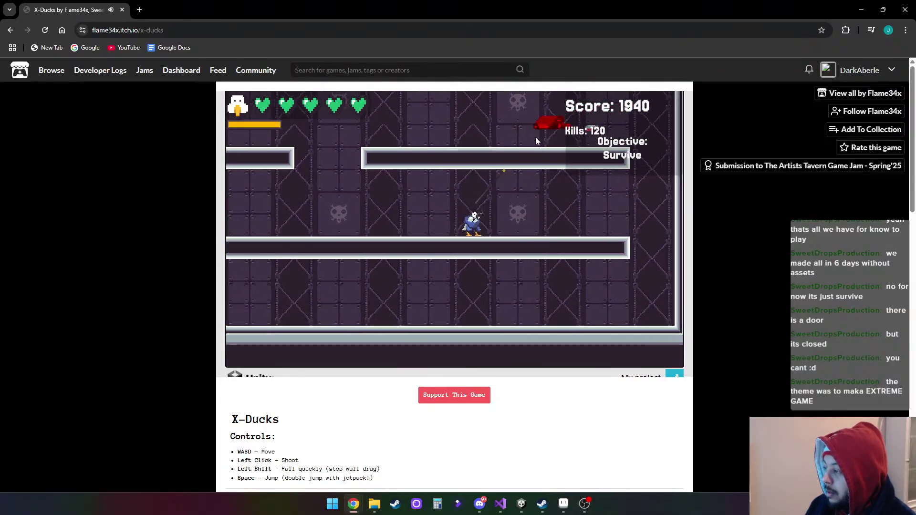
key("a")
left_click(553, 161)
key("d")
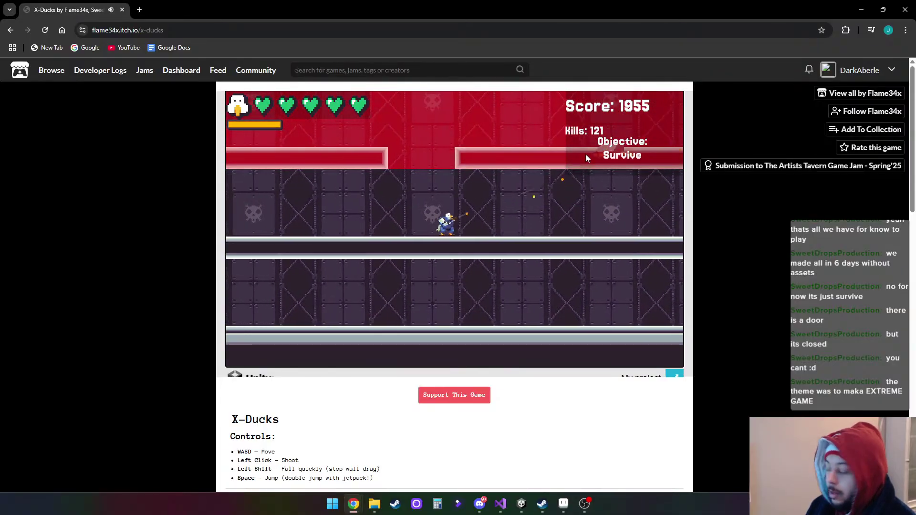
Move the duck back and forth, firing diagonally upward on both sides and at the small flyer near the ledge gap
left_click(597, 157)
key("a")
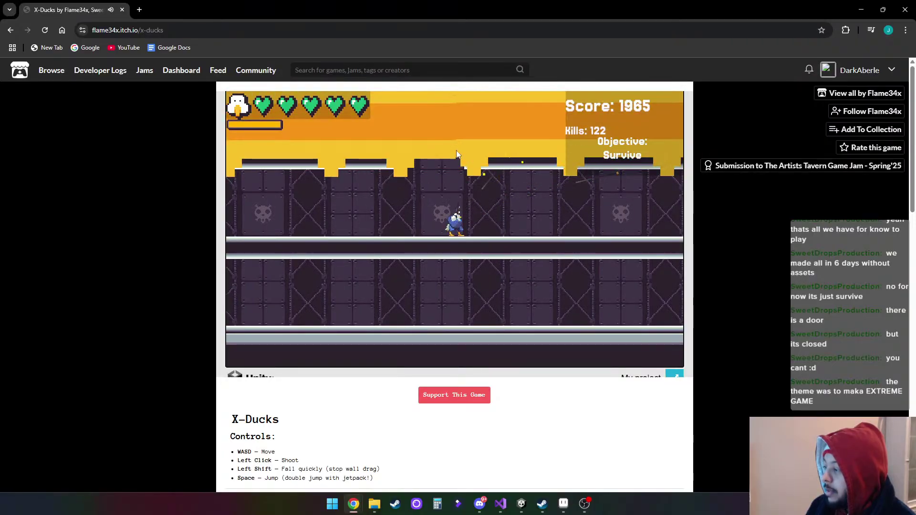
left_click(387, 146)
key("d")
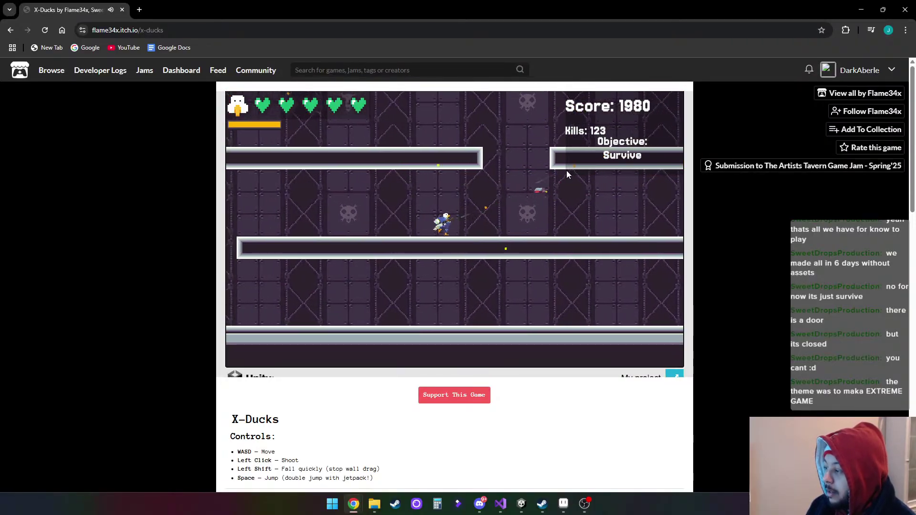
left_click(565, 177)
key("d")
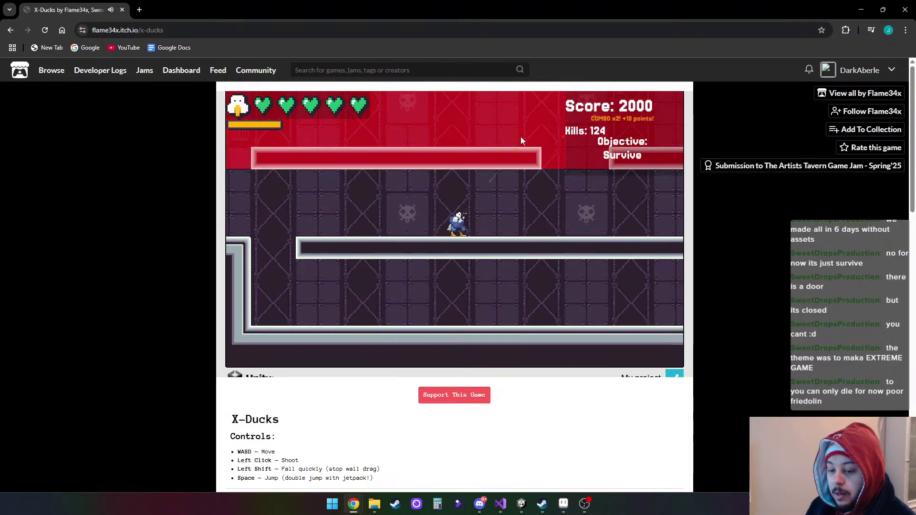
Shoot the flyer above the ledge gap, the one behind the duck and the one overhead while advancing
key("d")
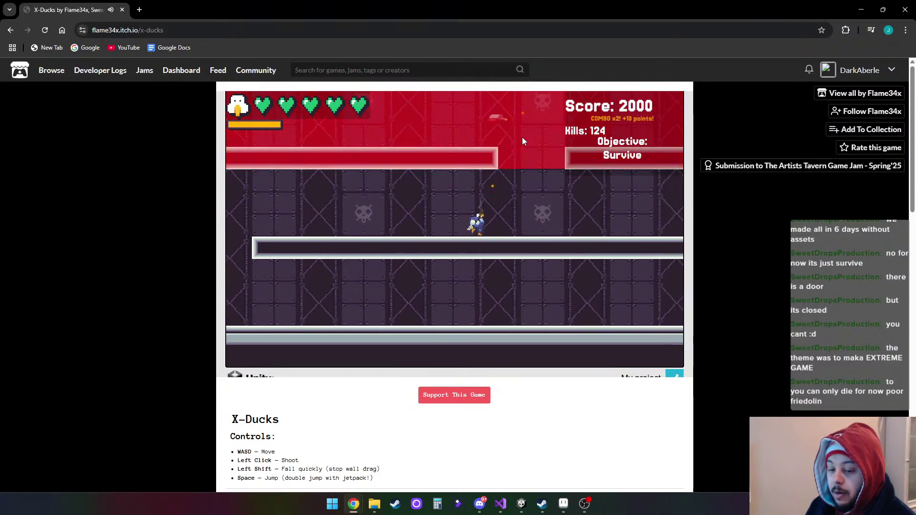
left_click(398, 189)
key("d")
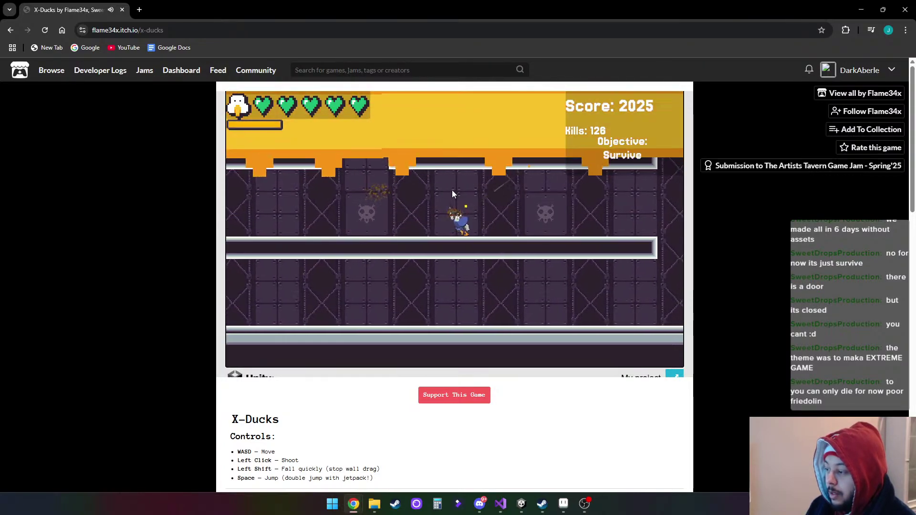
key("d")
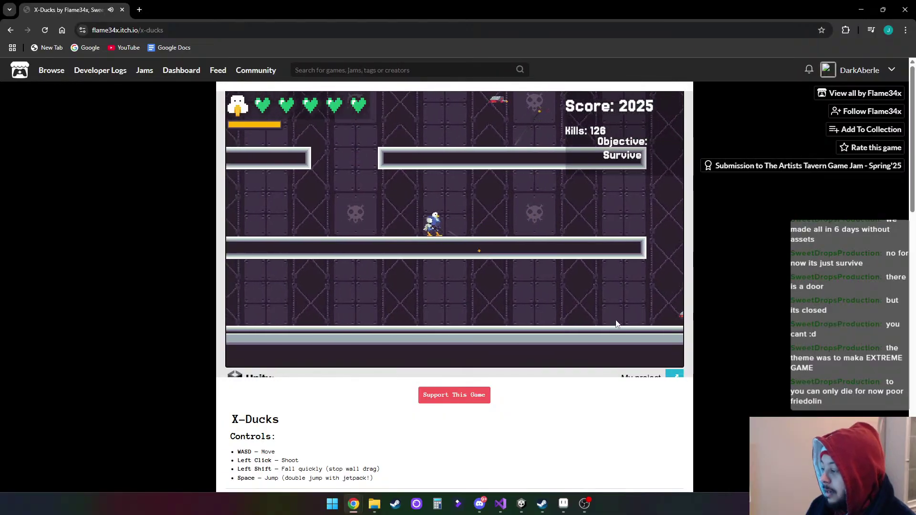
left_click(544, 169)
key("d")
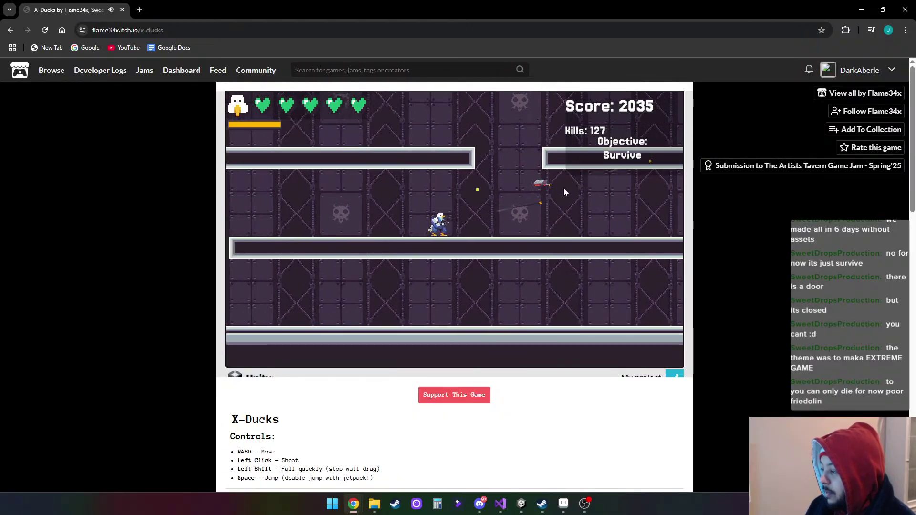
Fire ahead along the middle platform at the flyers approaching under the upper ledge
left_click(534, 198)
key("d")
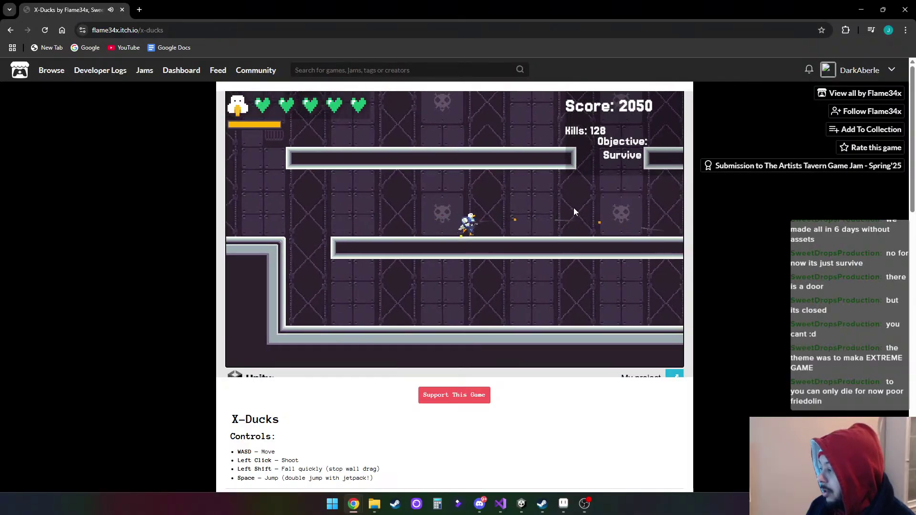
left_click(573, 208)
key("d")
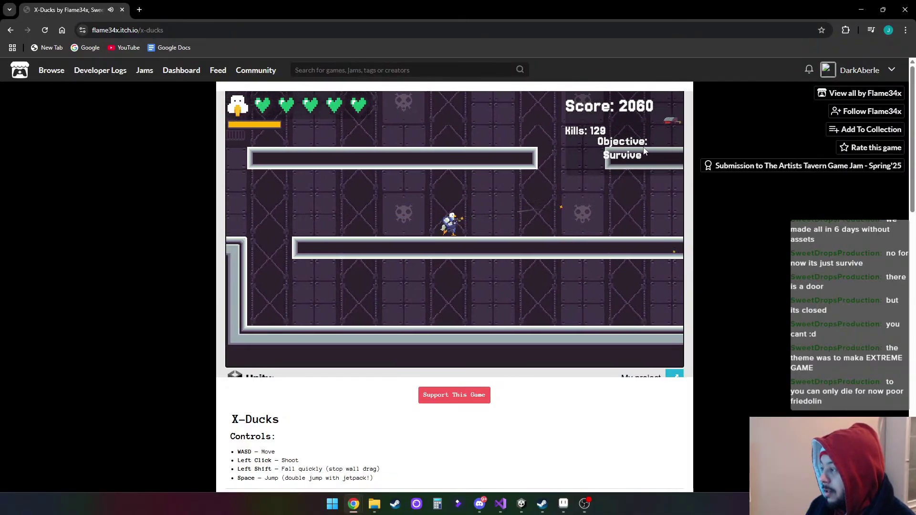
left_click(567, 183)
key("d")
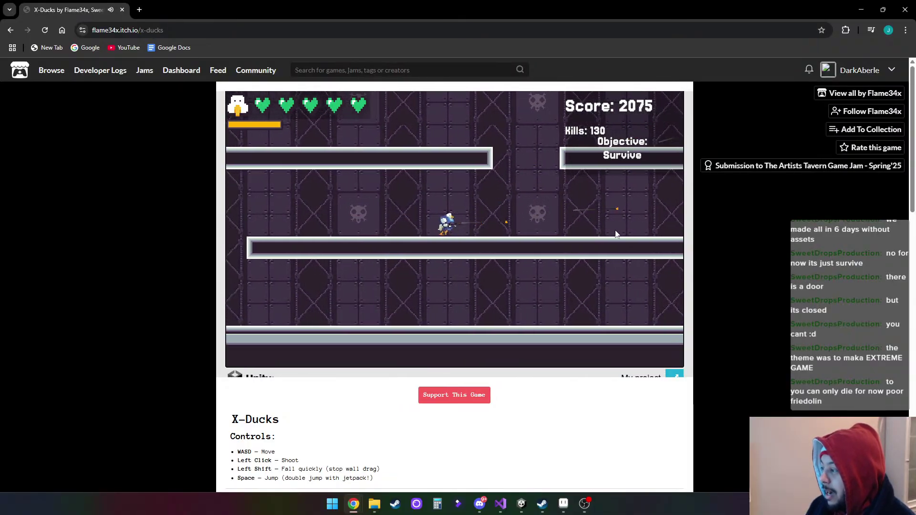
Shoot the large flyer above the ledge gap and the small flyers descending toward the duck, changing direction to dodge
left_click(474, 108)
key("a")
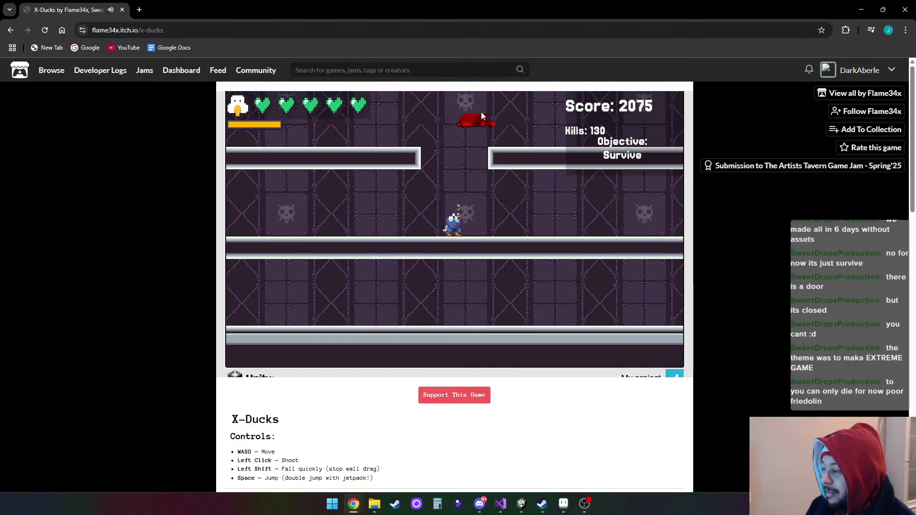
left_click(505, 144)
key("d")
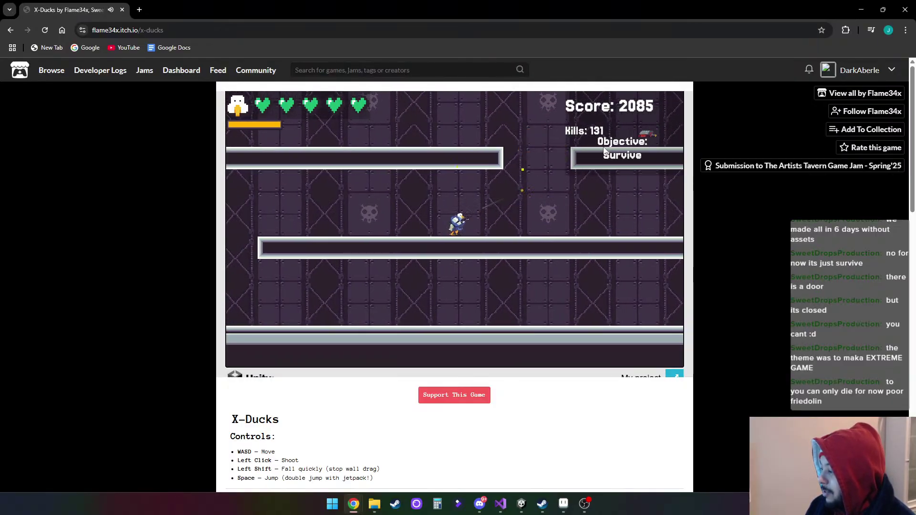
left_click(603, 221)
key("a")
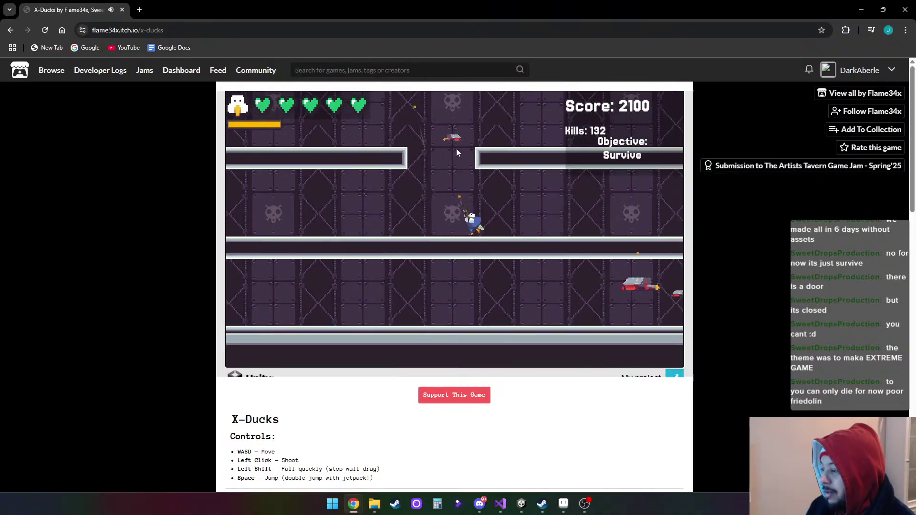
left_click(456, 148)
key("a")
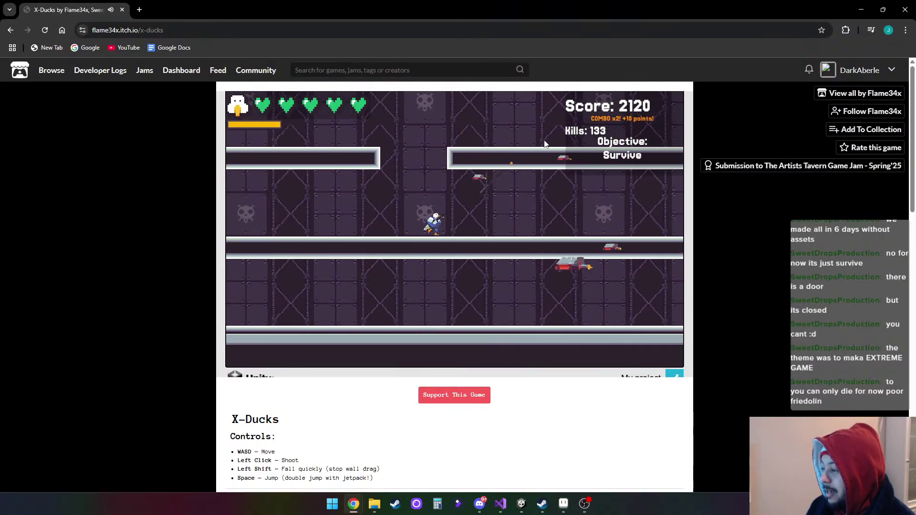
Shoot the group of flyers approaching at platform height in a chain, including those rising from below the middle platform
left_click(580, 185)
left_click(575, 210)
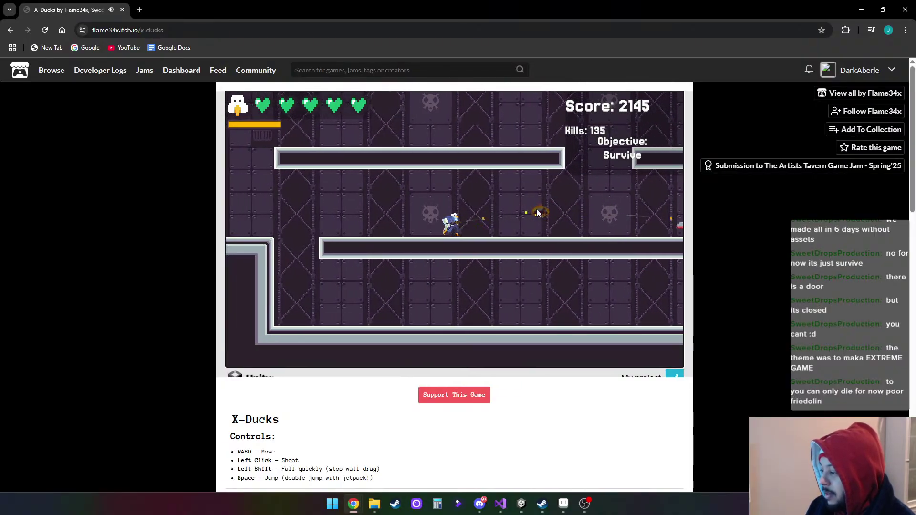
left_click(585, 223)
key("d")
left_click(596, 223)
key("a")
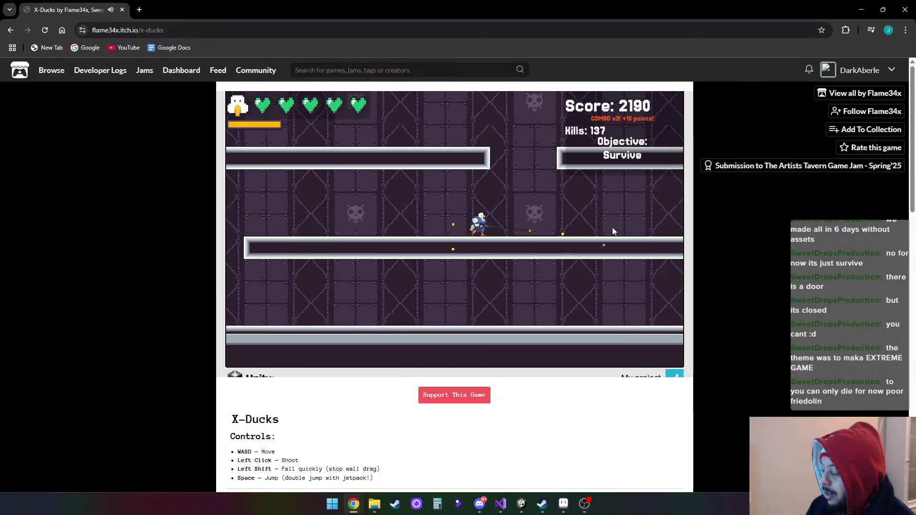
left_click(494, 266)
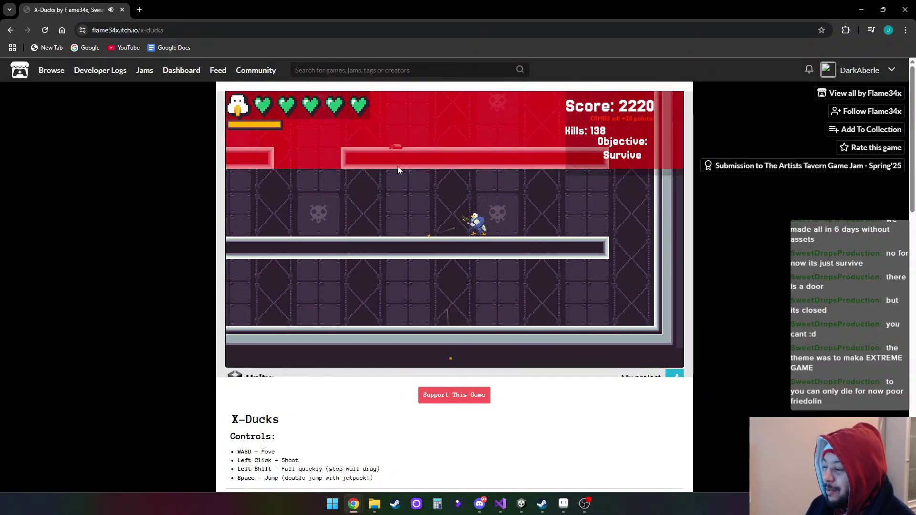
Shoot the flyer above the upper ledge behind the duck and the small one below the middle platform near the end wall
key("a")
left_click(405, 188)
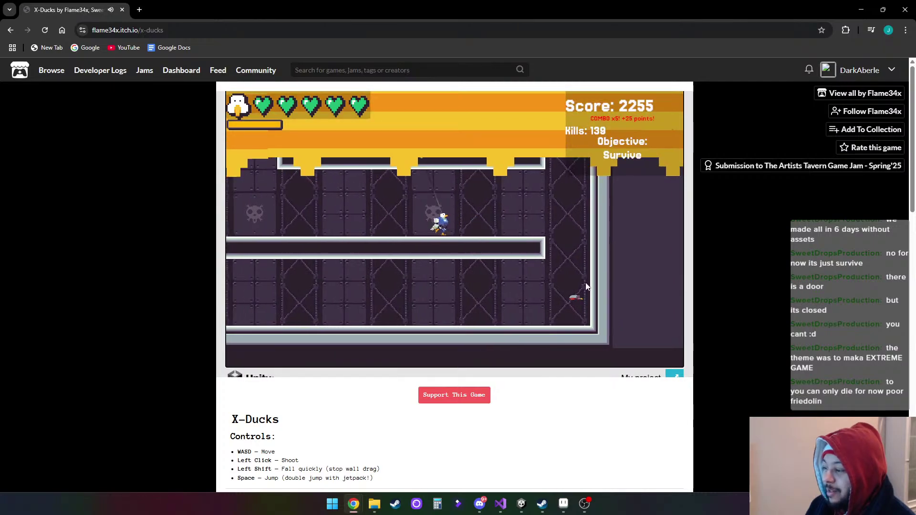
left_click(606, 297)
key("d")
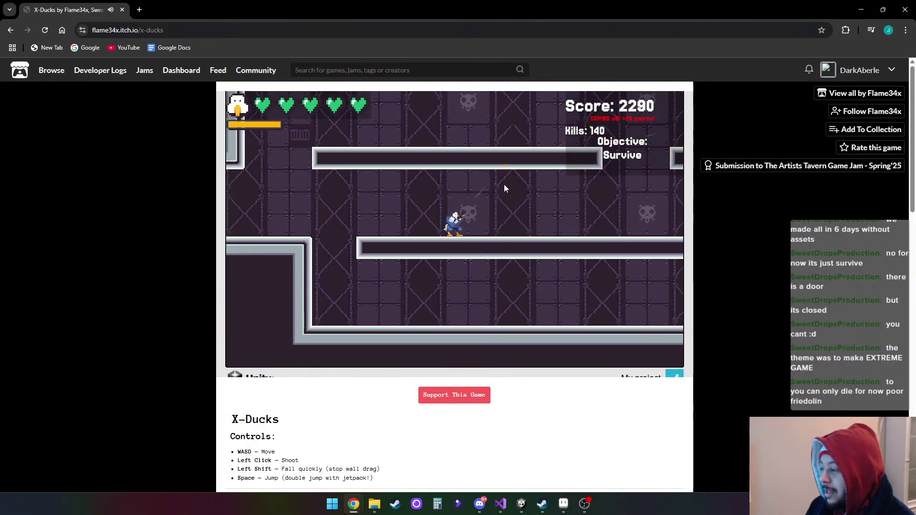
Advance along the middle platform while firing up at the flyers beneath the upper ledge and around its gap
left_click(504, 185)
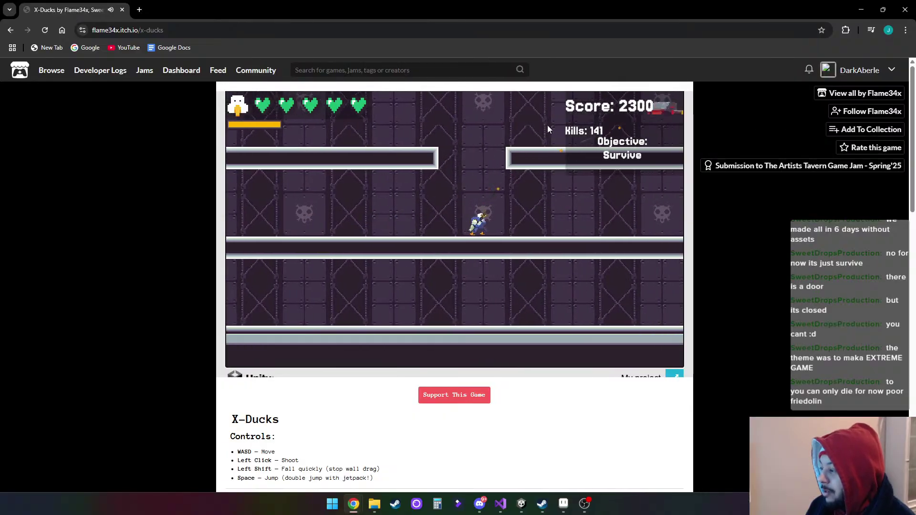
left_click(544, 124)
key("d")
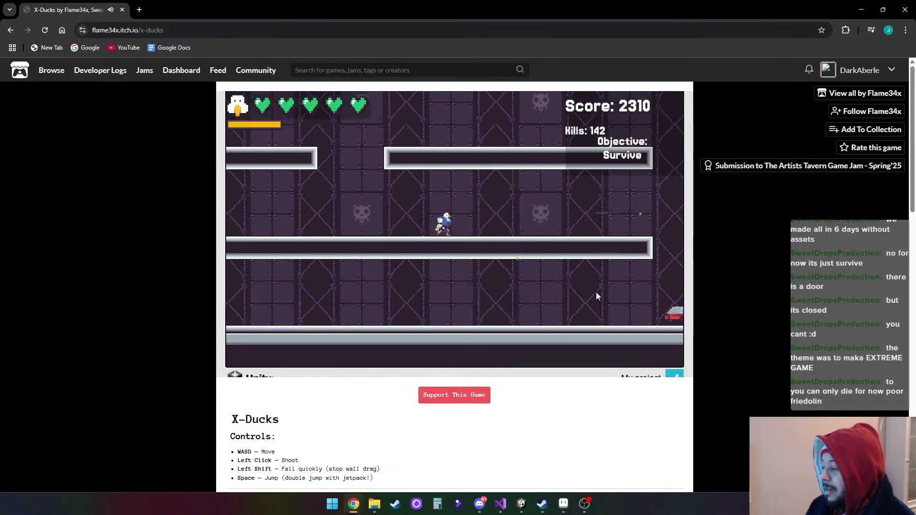
Back away along the middle platform while shooting the large flyer coming from below it and the small one above the upper ledge
key("a")
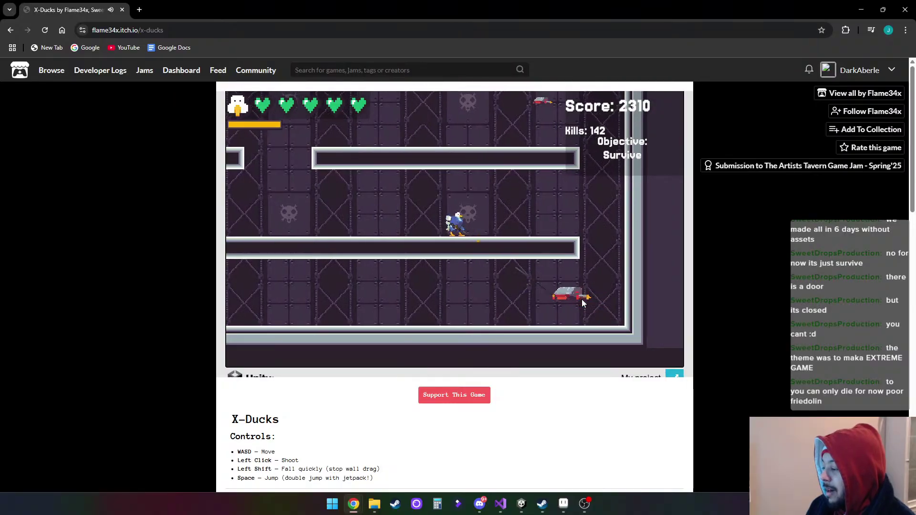
left_click(526, 131)
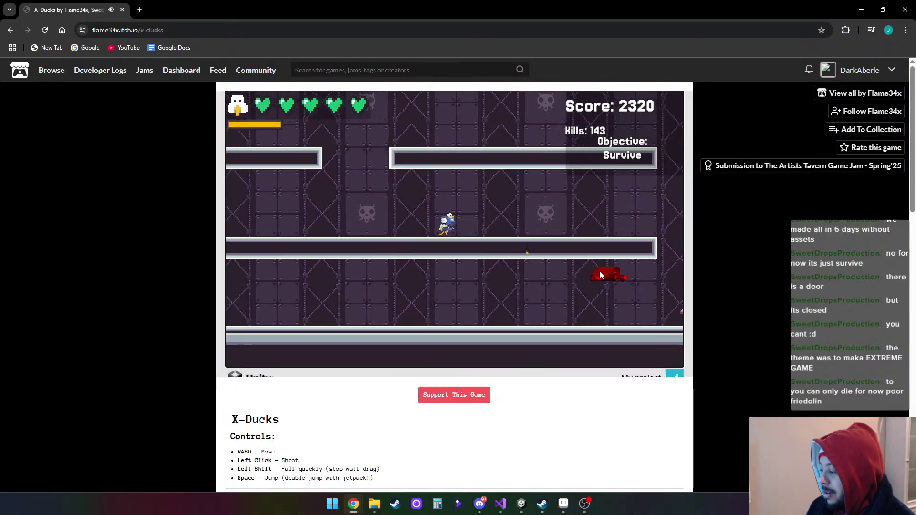
left_click(599, 271)
left_click(551, 273)
key("a")
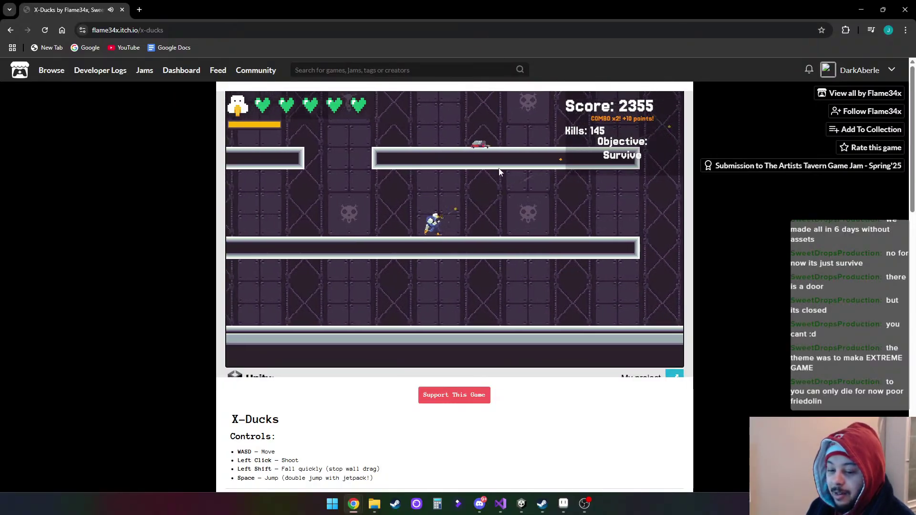
Shoot the flyer skimming the upper ledge and the ones coming through the ledge gap while retreating and turning back
left_click(550, 179)
key("a")
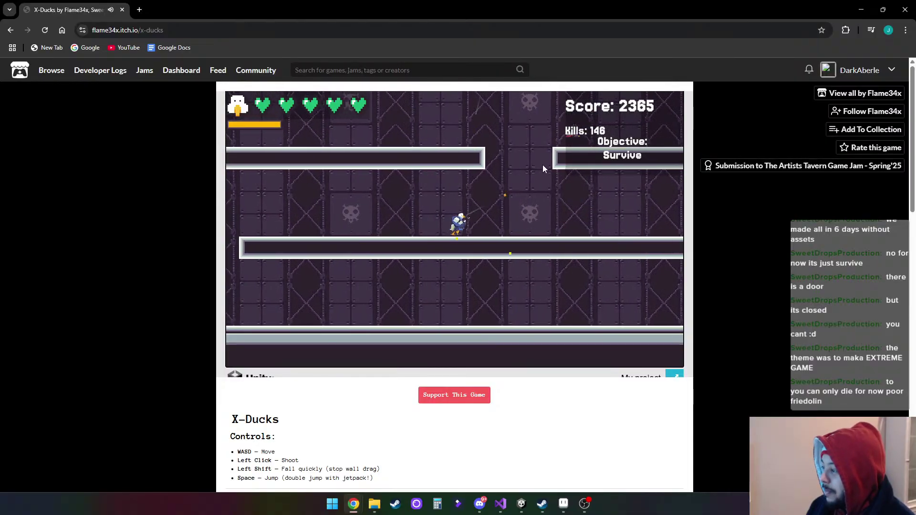
left_click(509, 183)
left_click(535, 170)
key("d")
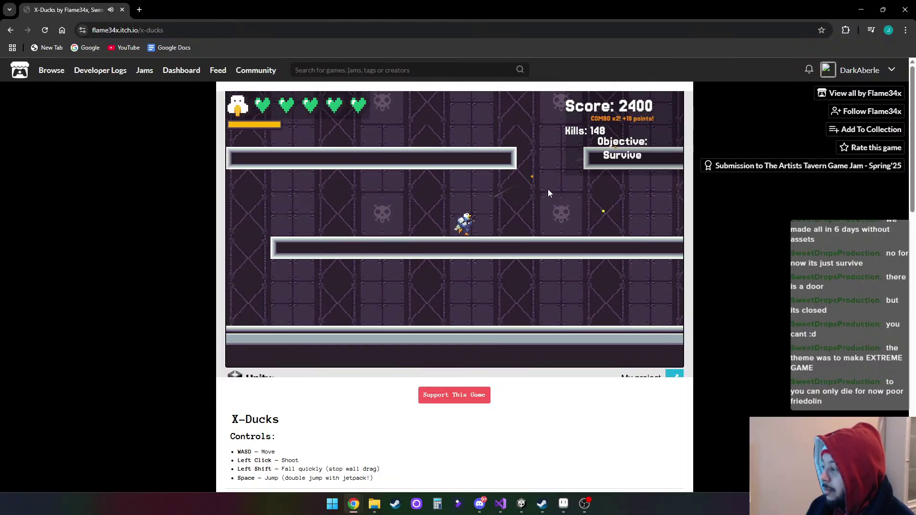
Read the controls, early access overview, full release notes, credits and comments on the game page
scroll(519, 402, "down", 5)
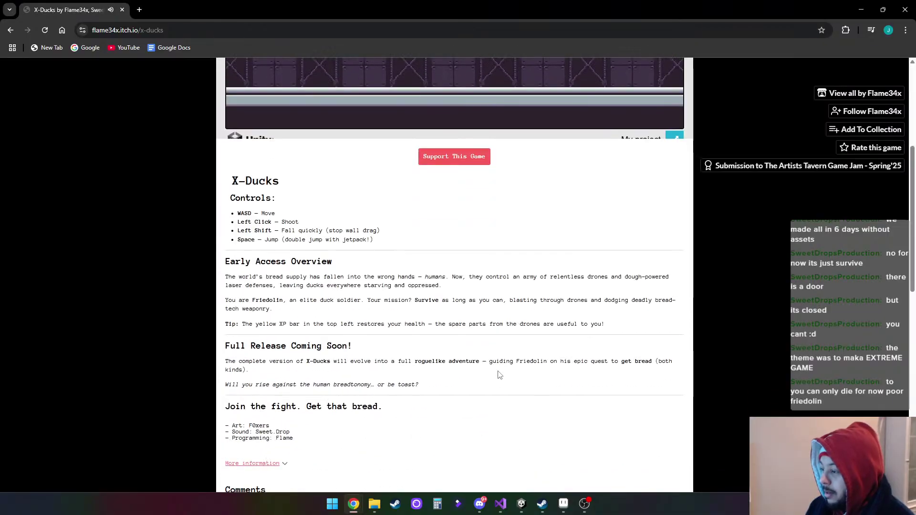
scroll(539, 387, "up", 5)
scroll(537, 354, "down", 1)
scroll(537, 354, "down", 5)
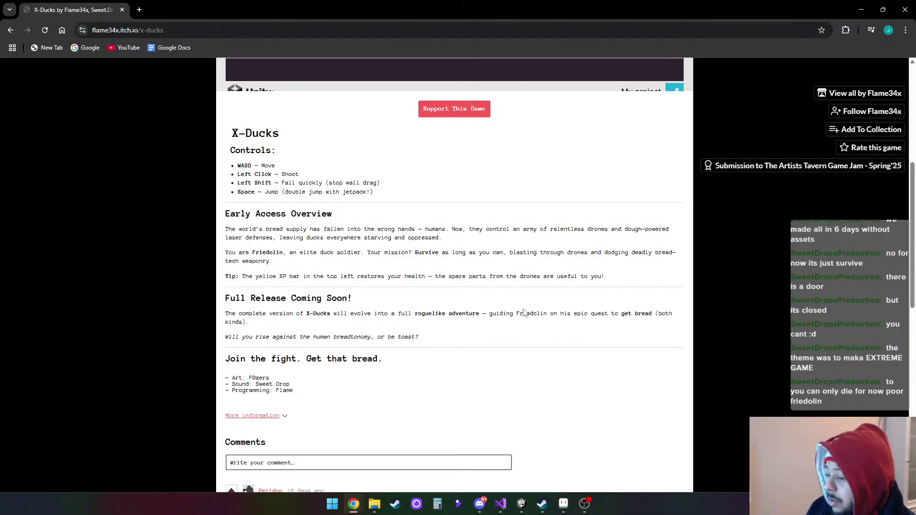
scroll(523, 312, "down", 1)
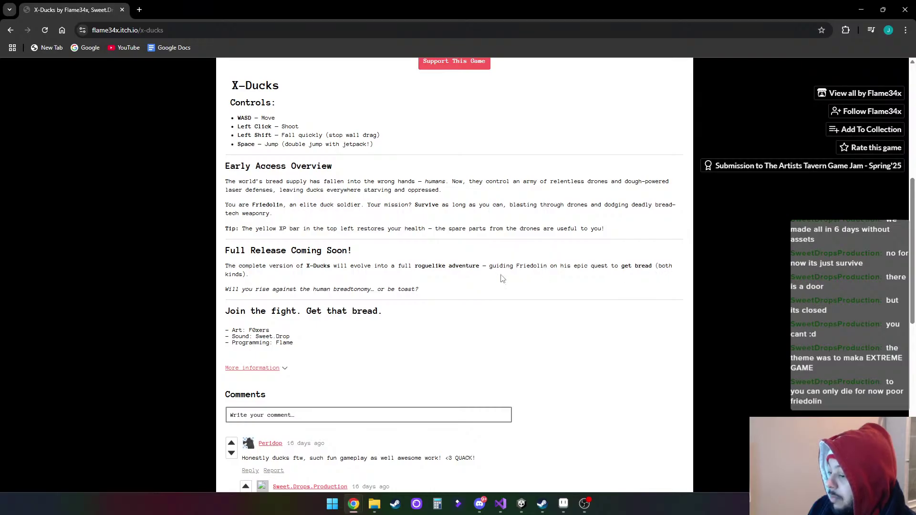
scroll(502, 278, "down", 1)
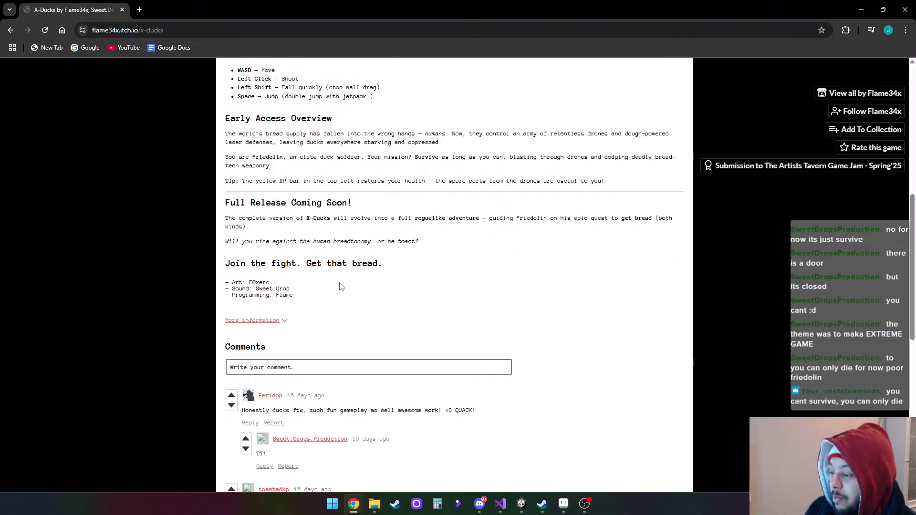
scroll(342, 286, "down", 1)
scroll(341, 286, "up", 10)
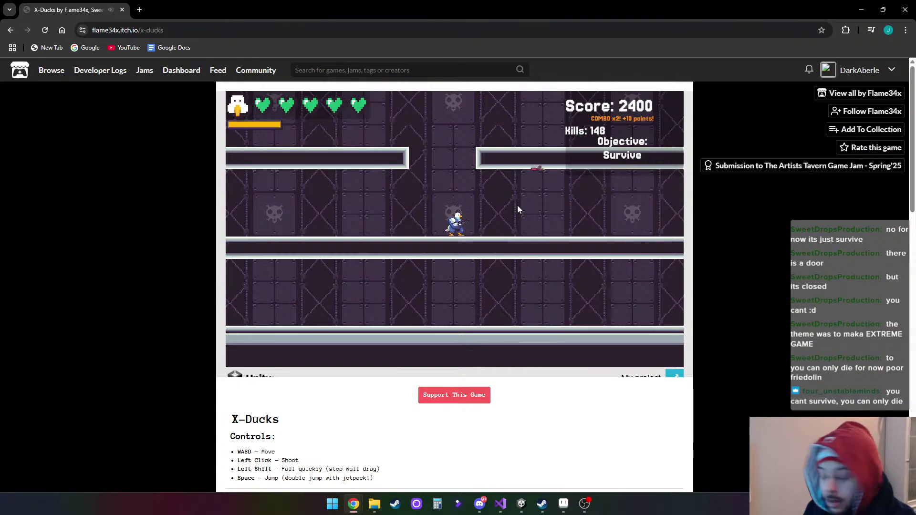
Shoot the small flyer below the upper ledge and the large one descending through the ledge gap
left_click(490, 196)
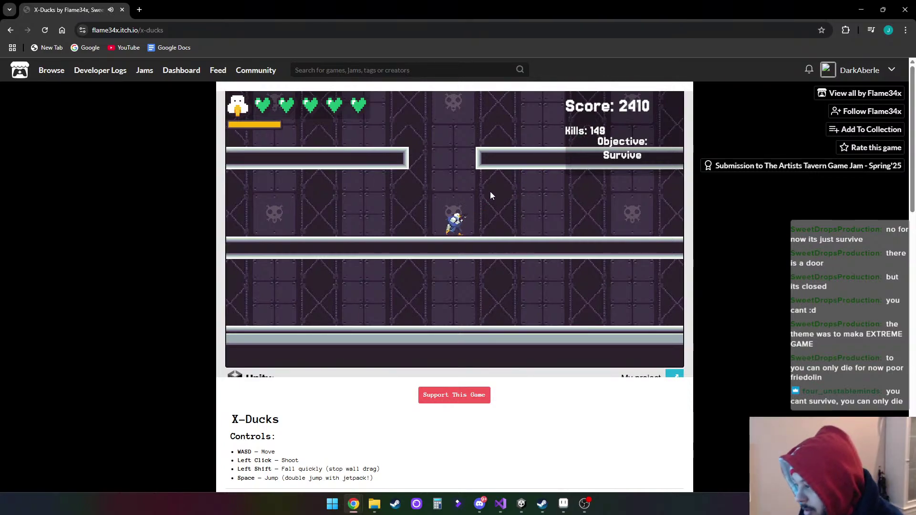
key("a")
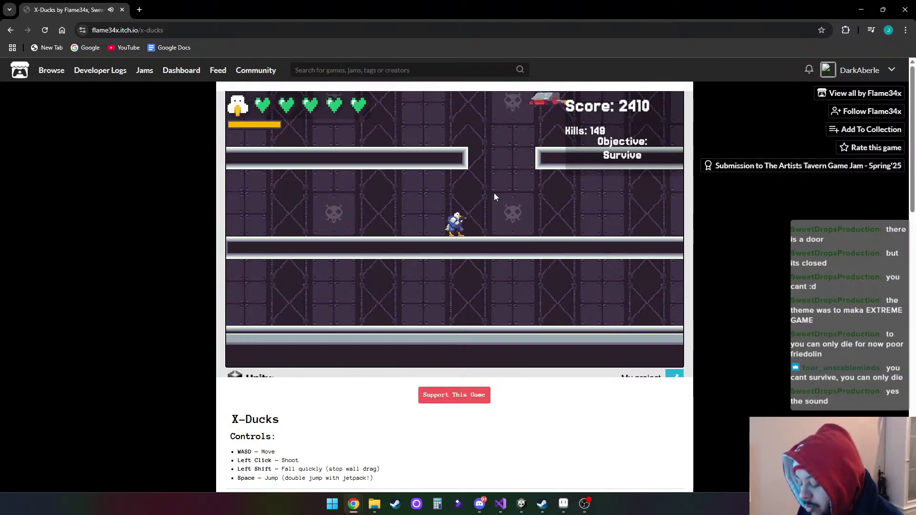
left_click(524, 138)
left_click(523, 129)
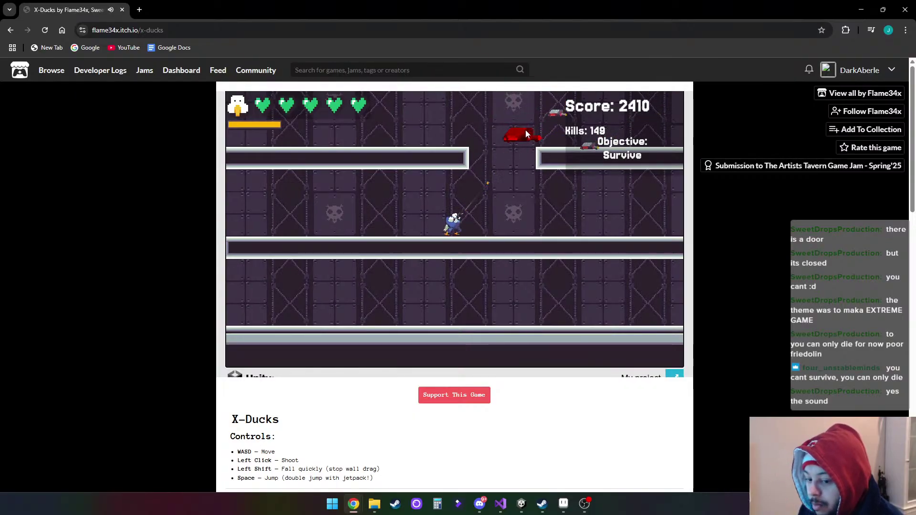
Chain shots at the small flyers following through the ledge gap toward the middle platform while moving the duck
left_click(525, 184)
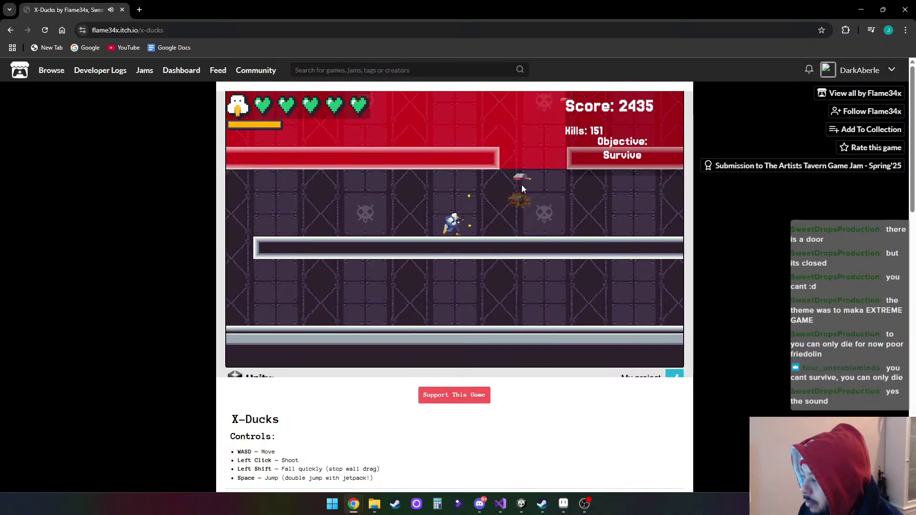
left_click(515, 182)
left_click(510, 188)
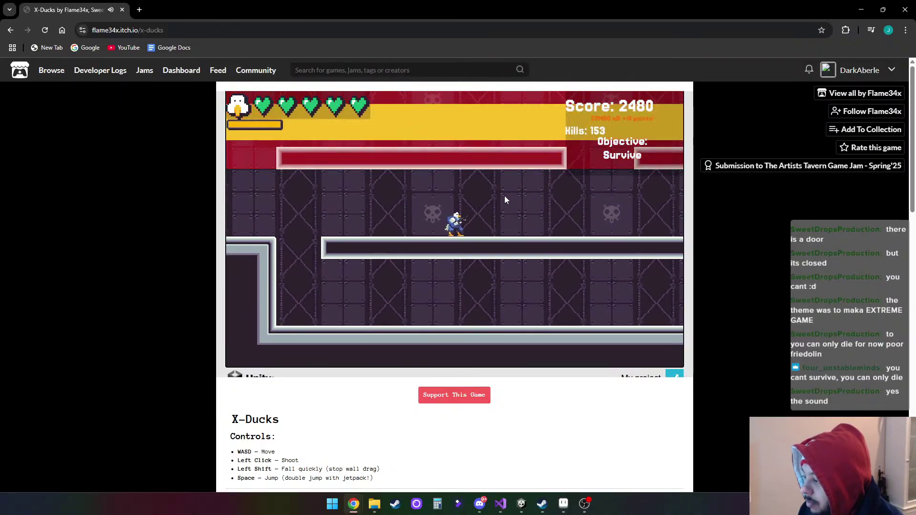
left_click(487, 185)
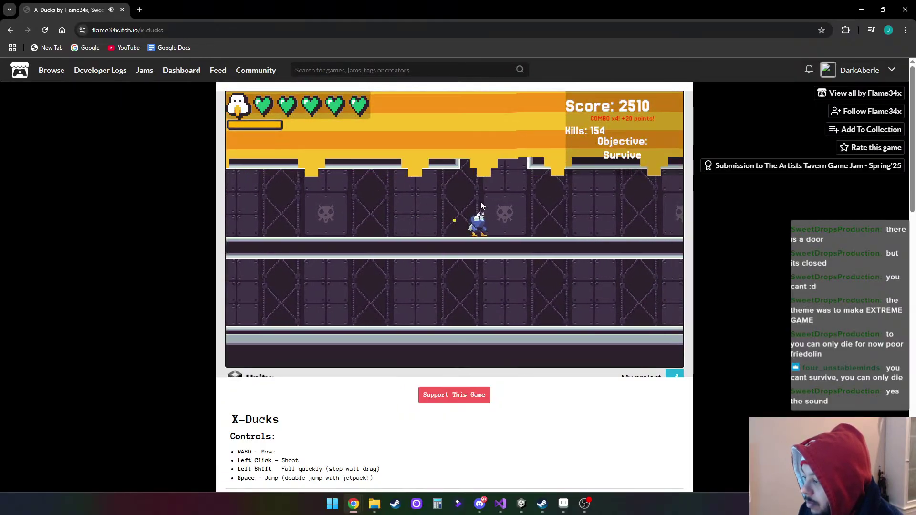
left_click(482, 200)
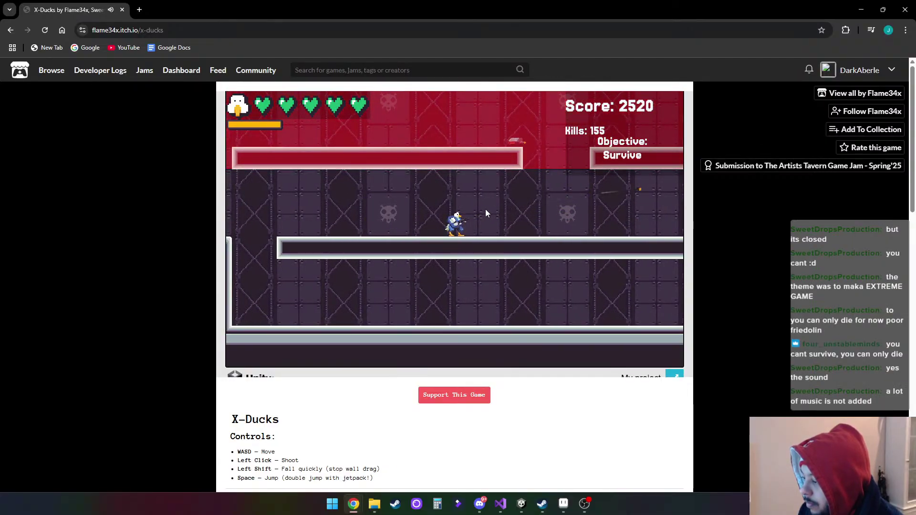
Retreat along the middle platform and shoot the flyers closing in under the upper ledge
key("a")
left_click(492, 195)
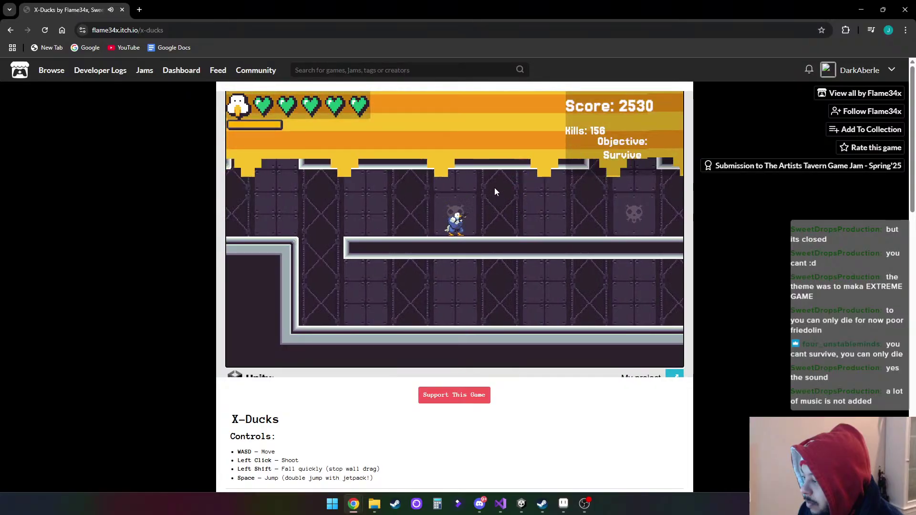
left_click(494, 188)
left_click(502, 188)
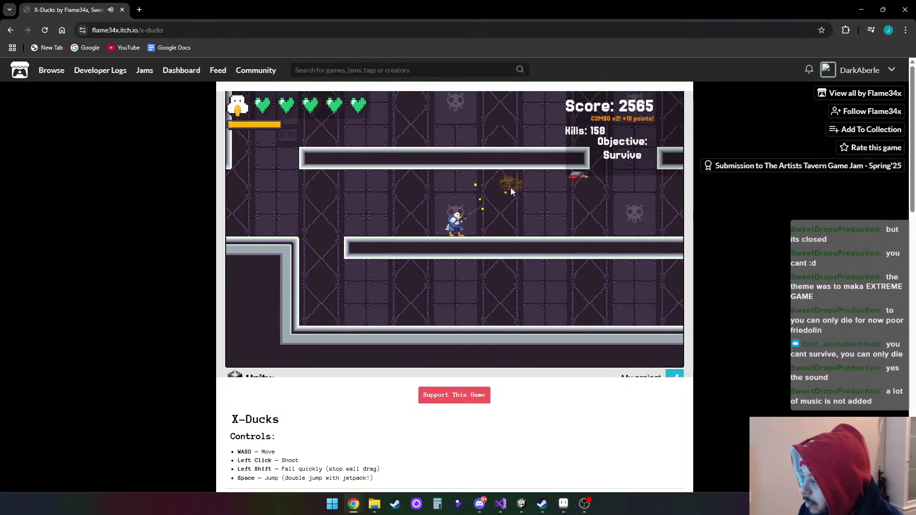
Advance along the middle platform, shooting the trailing flyer under the upper ledge and the next ones overhead to extend the combo
left_click(539, 183)
key("d")
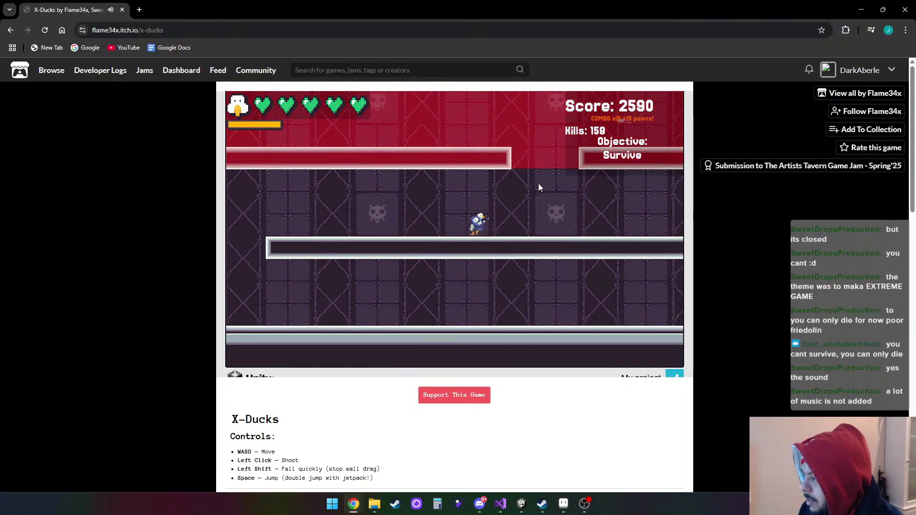
left_click(537, 154)
left_click(464, 181)
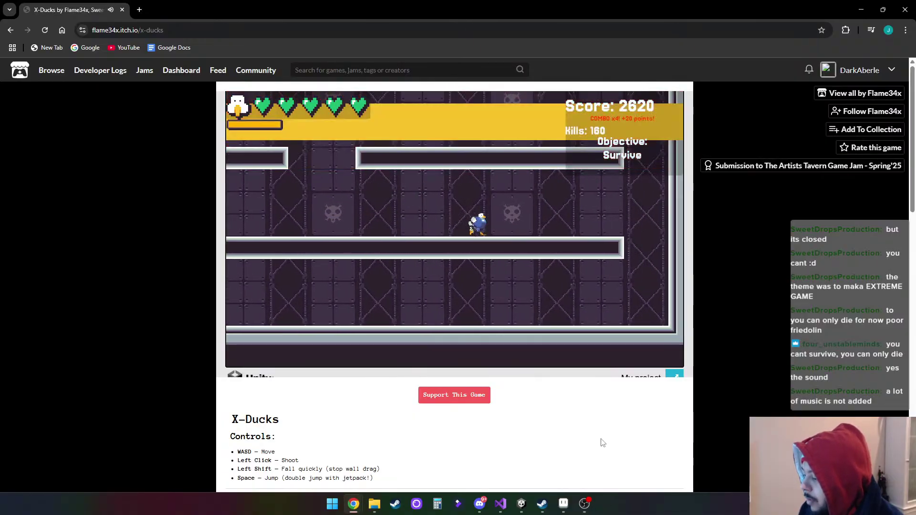
Examine the game page's comments and expand its More information section to check status, authors, genre and engine
scroll(539, 400, "down", 5)
scroll(528, 370, "down", 4)
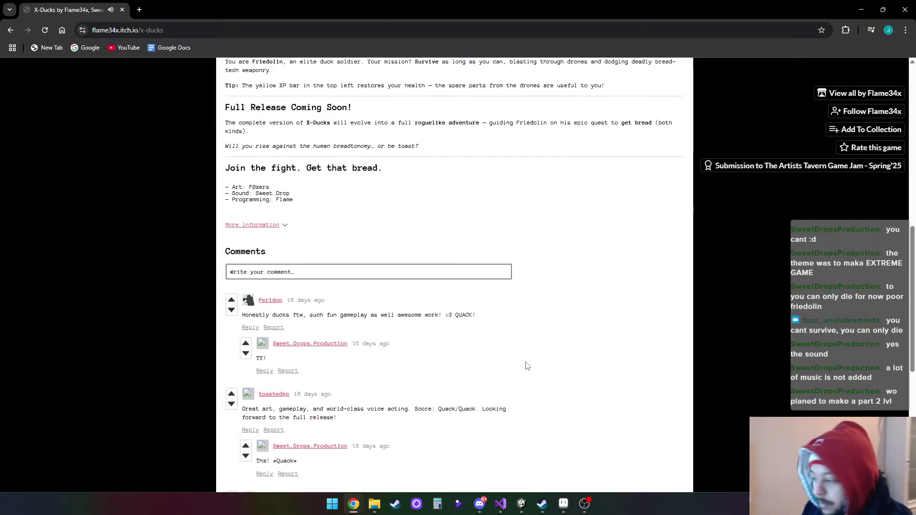
scroll(523, 365, "up", 2)
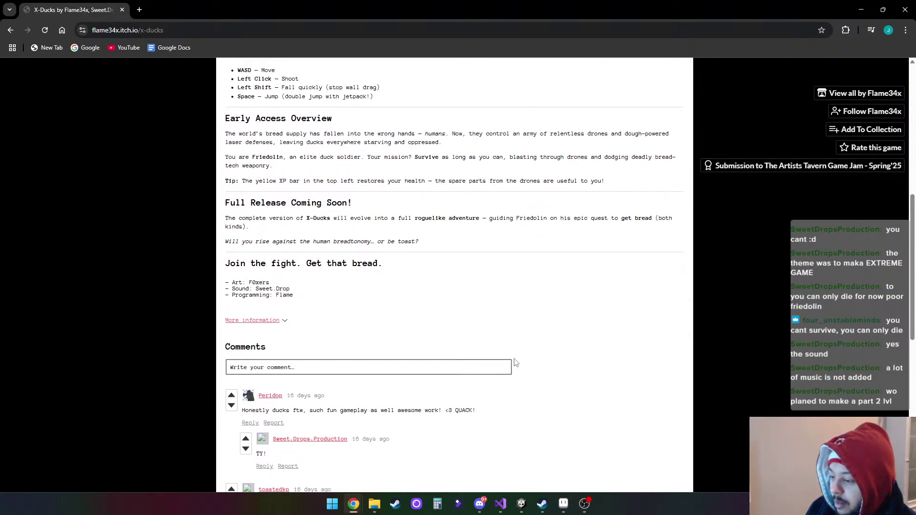
left_click(282, 321)
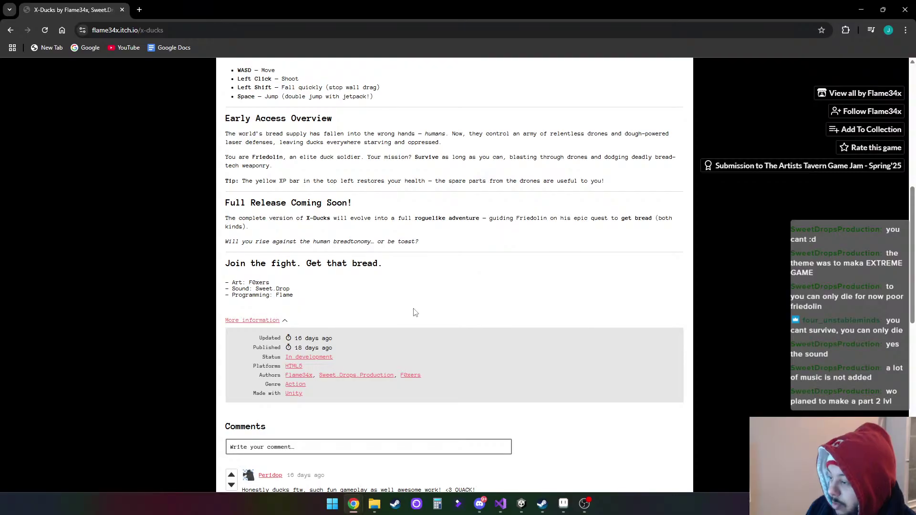
scroll(443, 333, "up", 1)
scroll(443, 333, "up", 7)
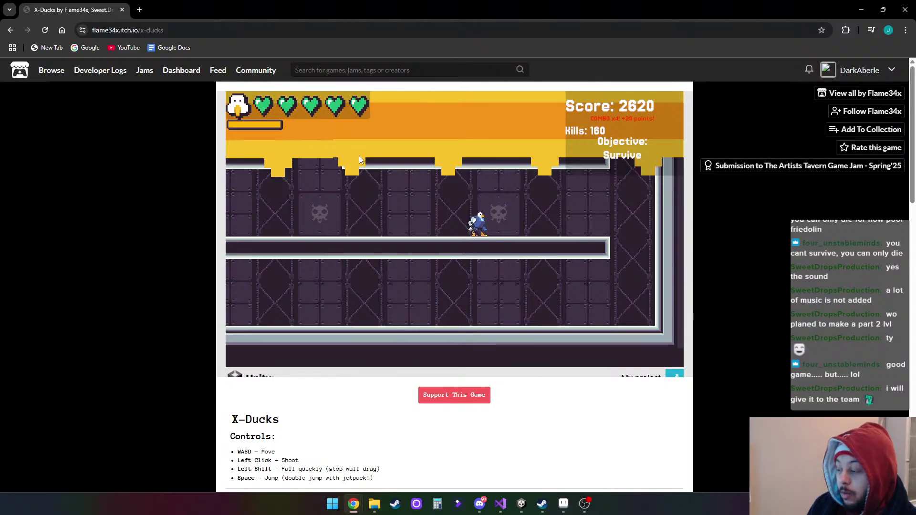
Move off the platforms to the shaft along the outer wall and jump there, shooting the flyers around the duck and overhead
key("d")
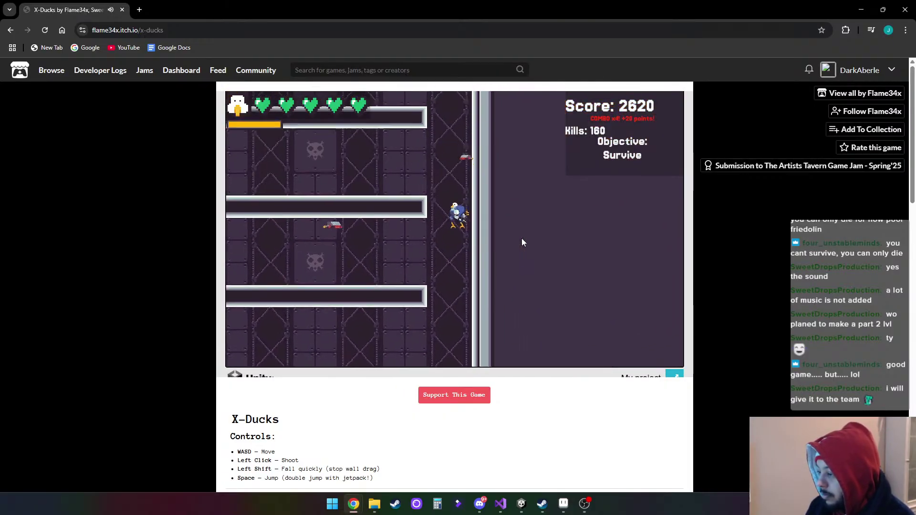
left_click(457, 223)
left_click(436, 216)
left_click(425, 107)
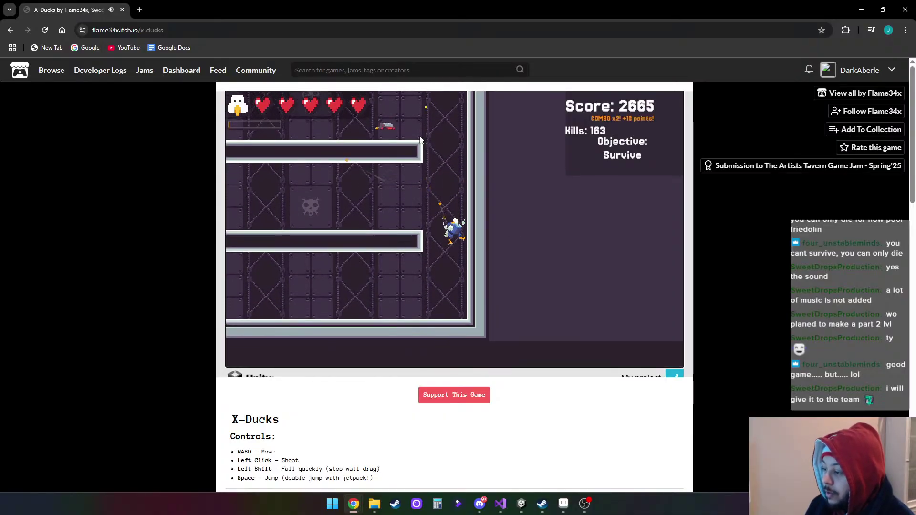
left_click(419, 140)
key("space")
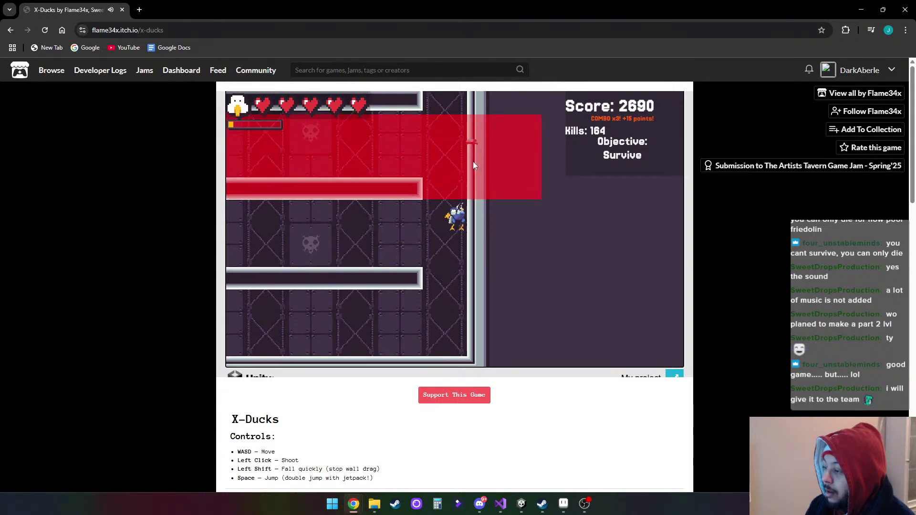
Climb the outer wall shaft up to the side doorway while shooting the flyers closing in on the duck
left_click(472, 161)
left_click(463, 162)
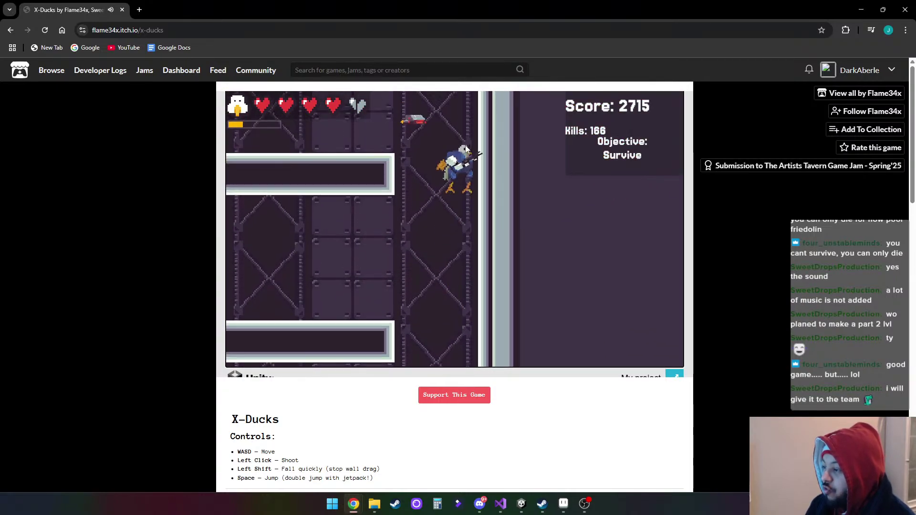
left_click(451, 206)
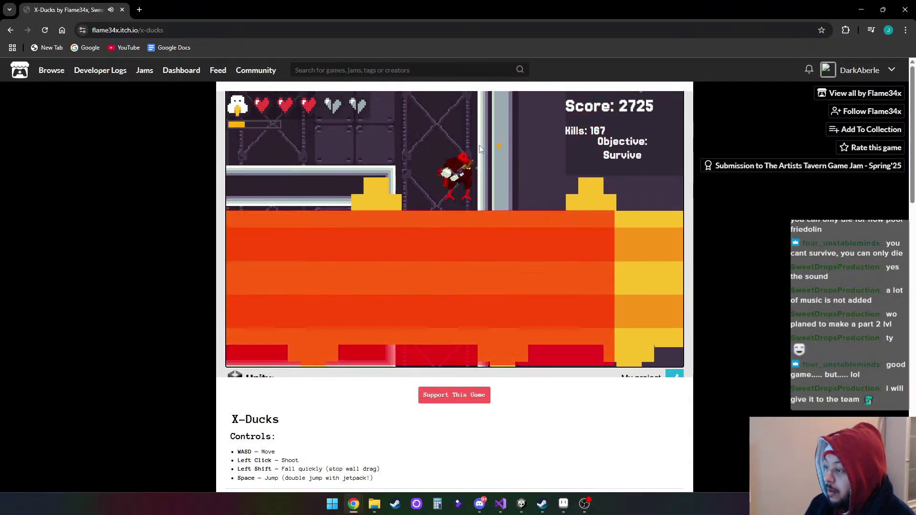
left_click(483, 183)
left_click(476, 184)
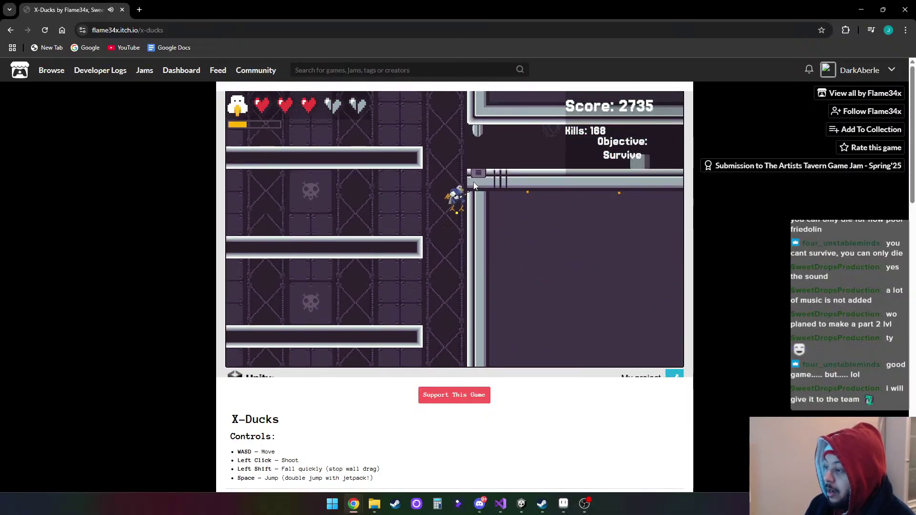
Jump from the outer wall shaft onto the upper platform and shoot the flyers coming from the side doorway
key("space")
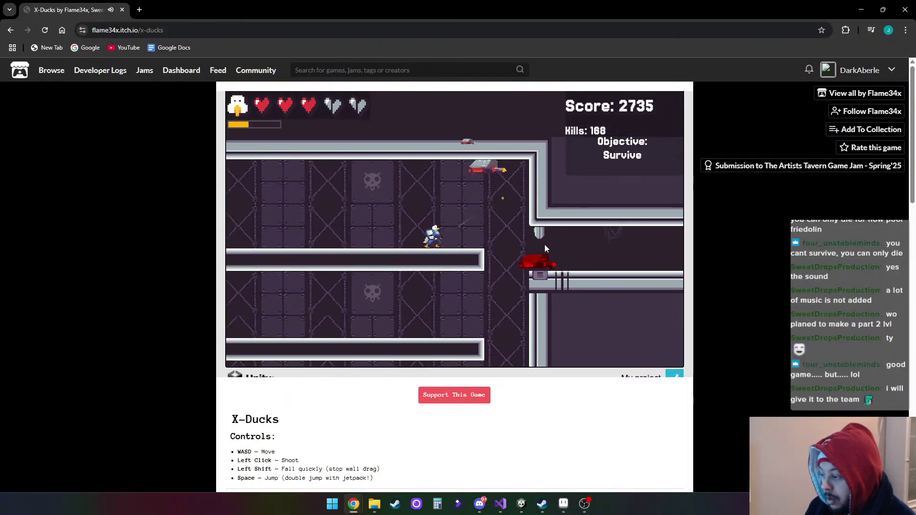
left_click(507, 193)
key("a")
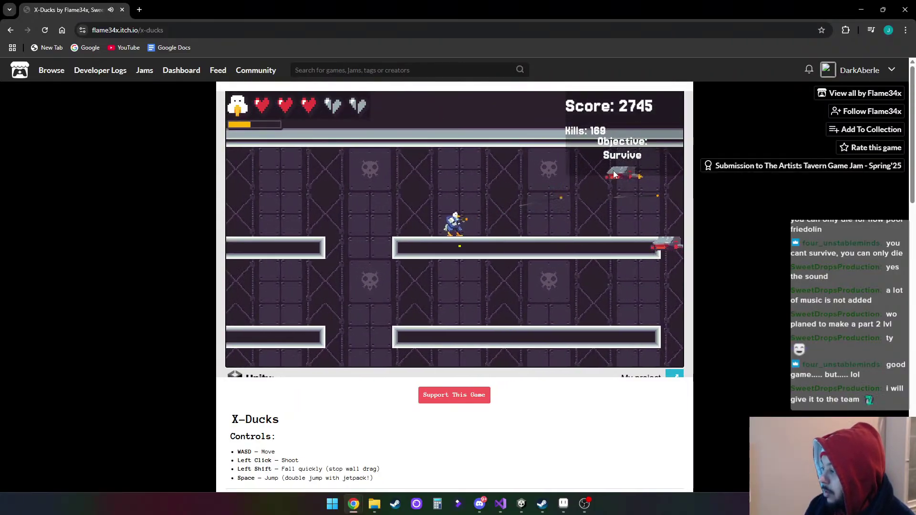
left_click(609, 177)
left_click(591, 188)
Retreat across the gap to the far upper platform while firing back at the pursuing flyers
key("a")
key("space")
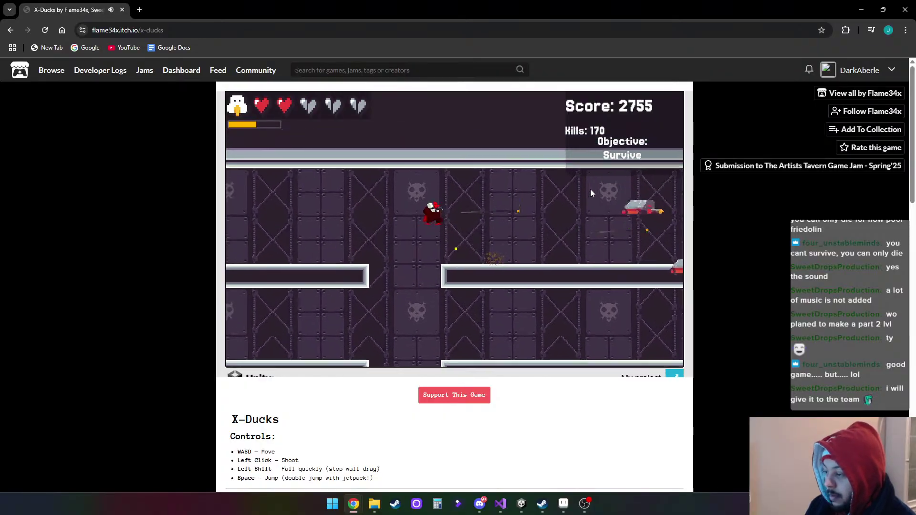
left_click(591, 192)
key("a")
left_click(588, 192)
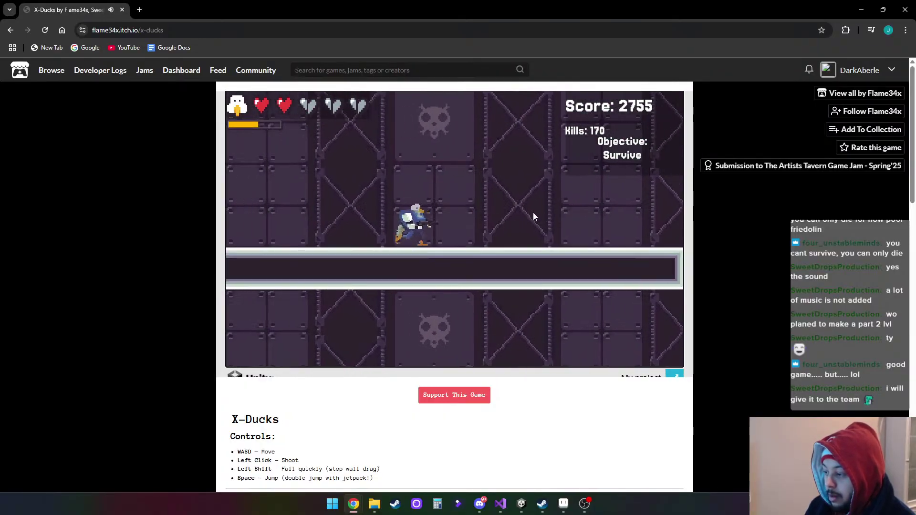
Turn back near the far end of the upper platform and shoot the flyers approaching over the gap
key("d")
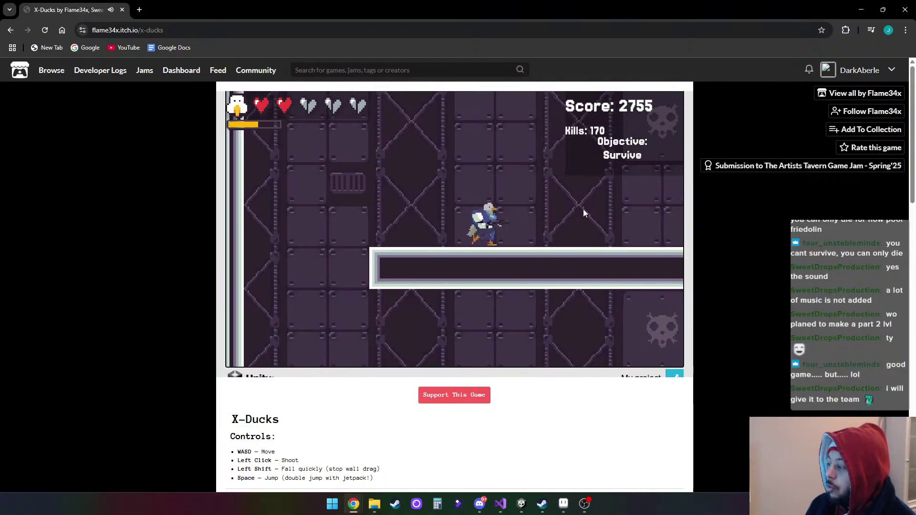
left_click(609, 205)
key("d")
left_click(620, 187)
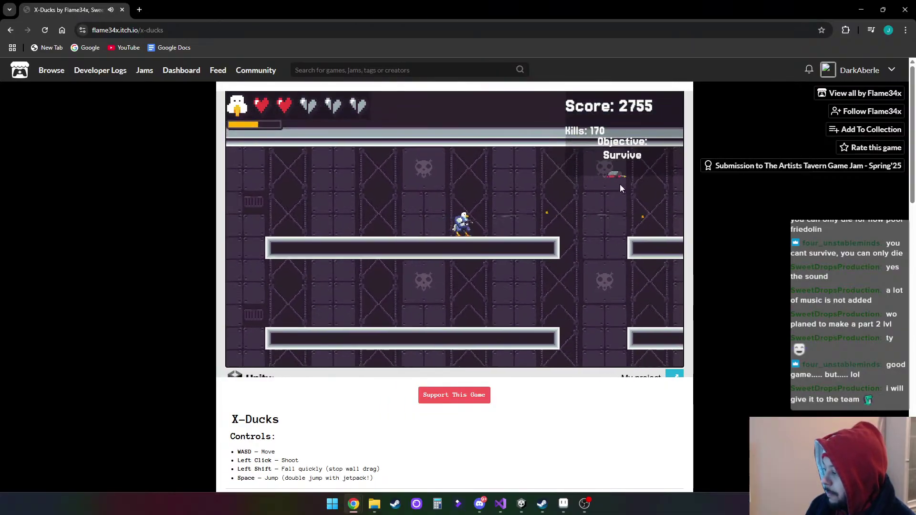
left_click(574, 179)
left_click(578, 193)
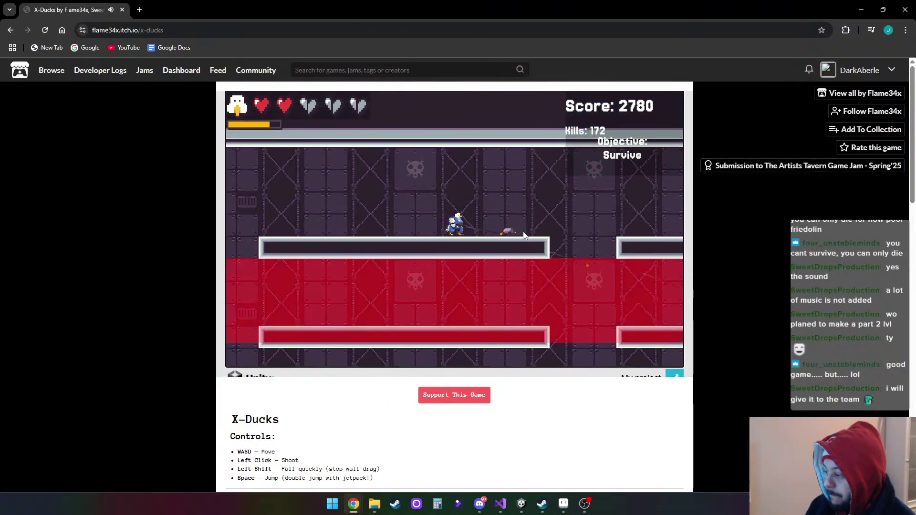
Jump the gap above the red laser zone while shooting the nearby flyers, and restart the game once the run ends
left_click(554, 228)
key("d")
key("d")
key("space")
left_click(606, 209)
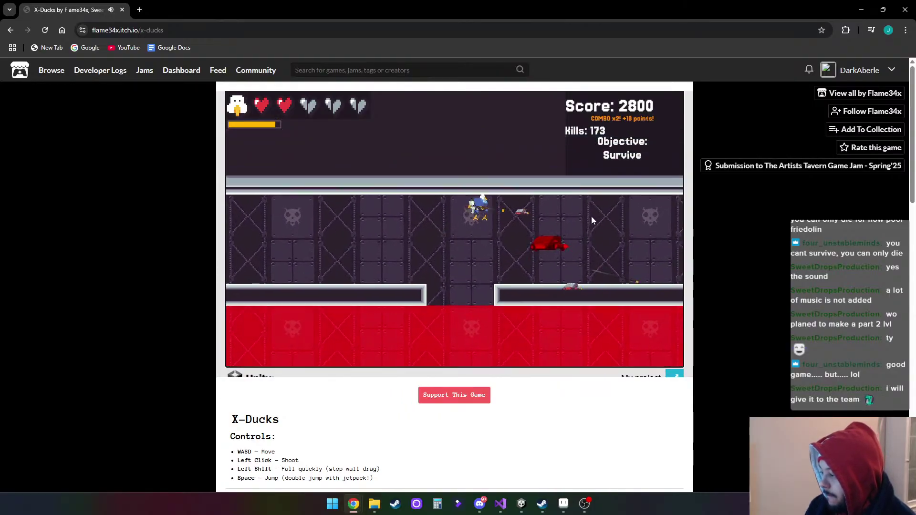
left_click(553, 239)
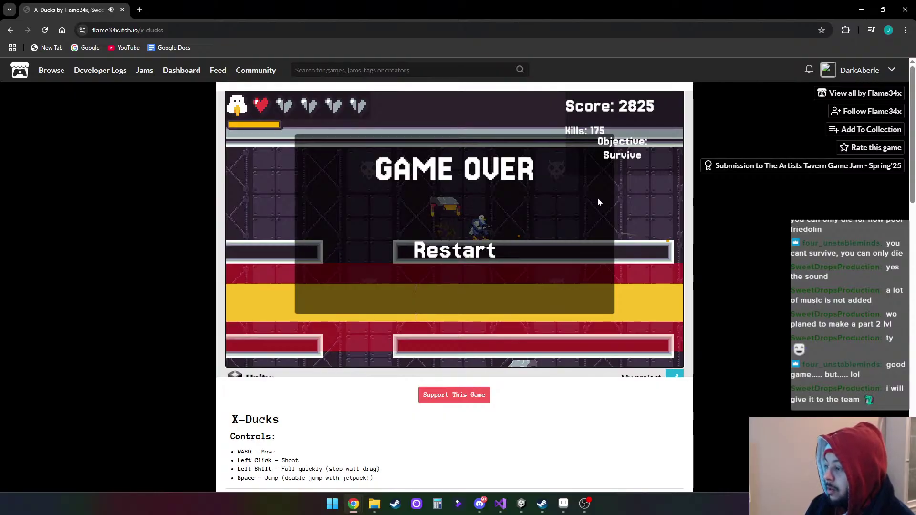
left_click(508, 249)
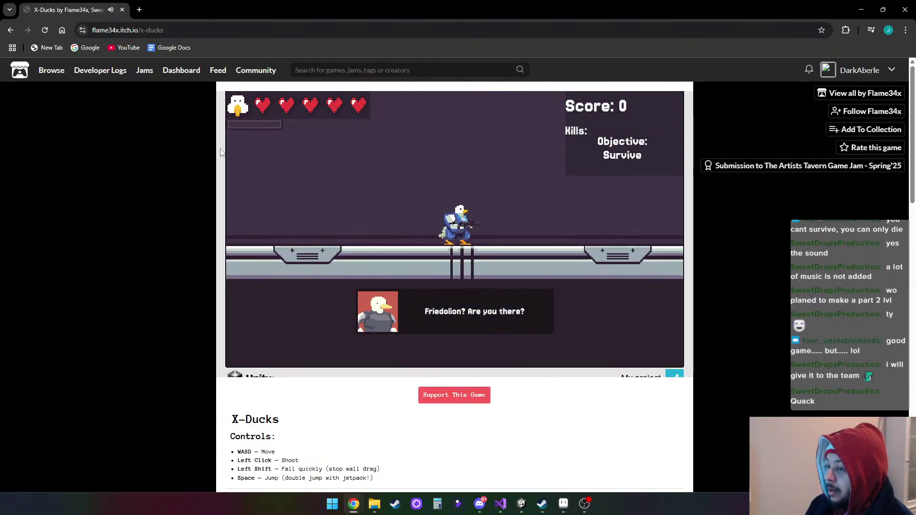
Review the X-Ducks page's controls, early access overview, full release plans, credits, project information and comments
scroll(583, 316, "down", 5)
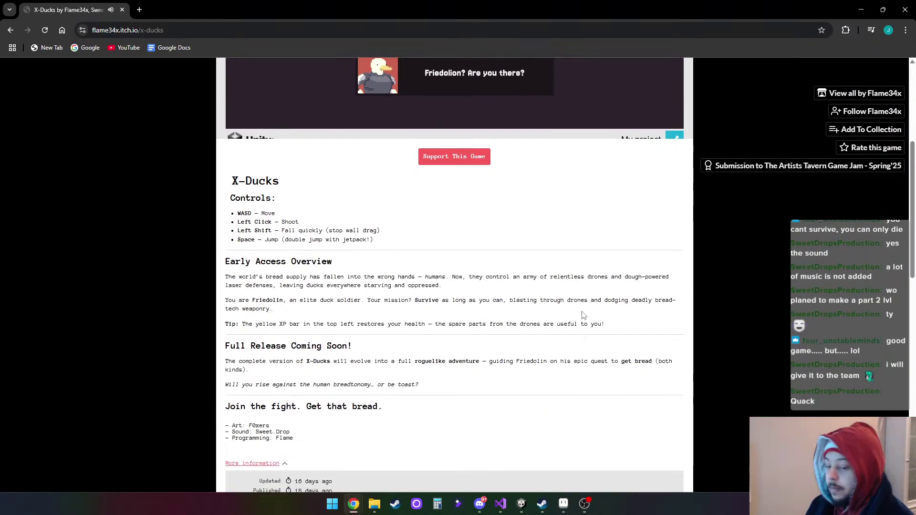
scroll(563, 201, "down", 4)
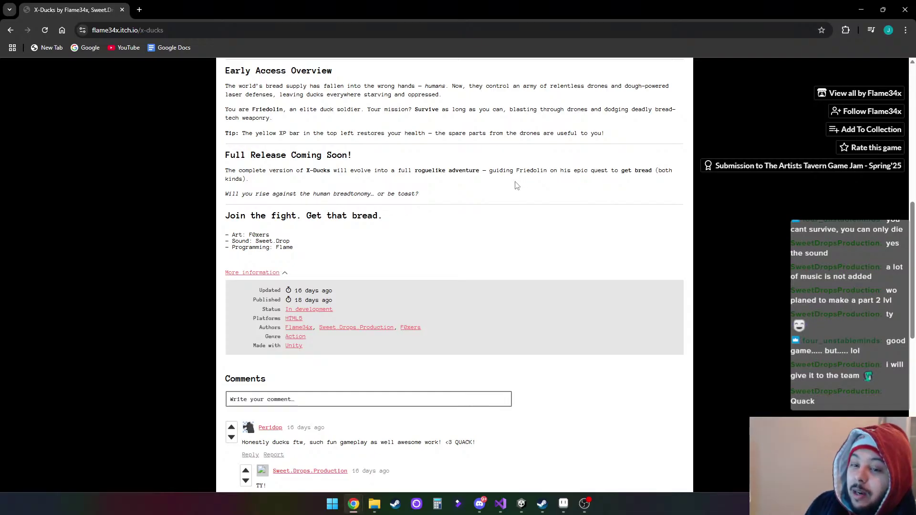
scroll(518, 238, "down", 5)
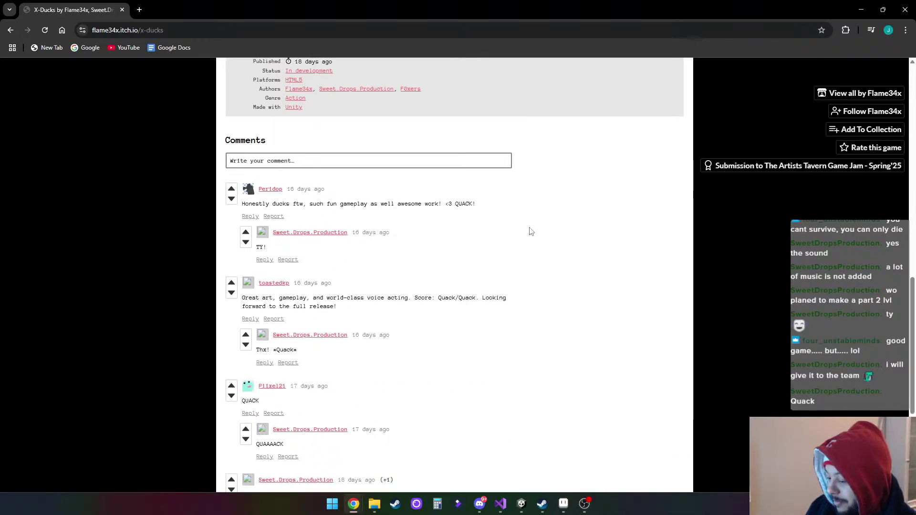
scroll(529, 231, "up", 13)
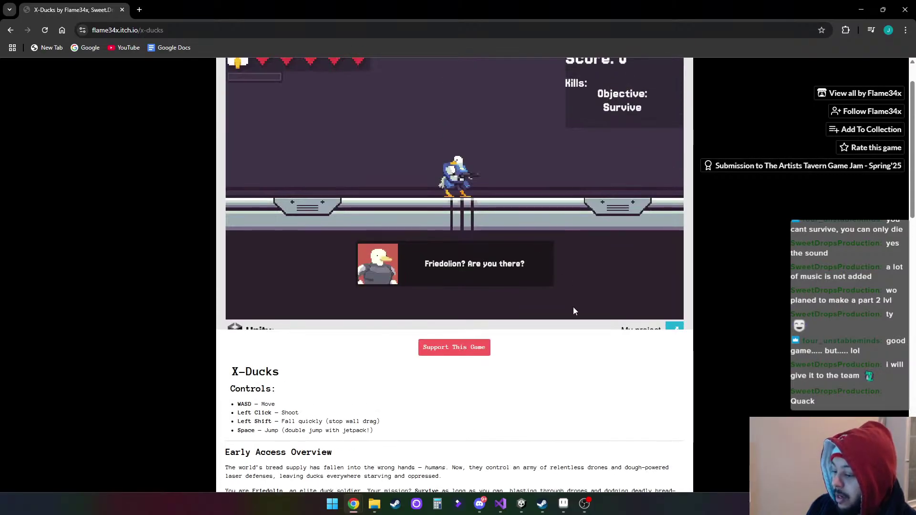
scroll(455, 297, "down", 6)
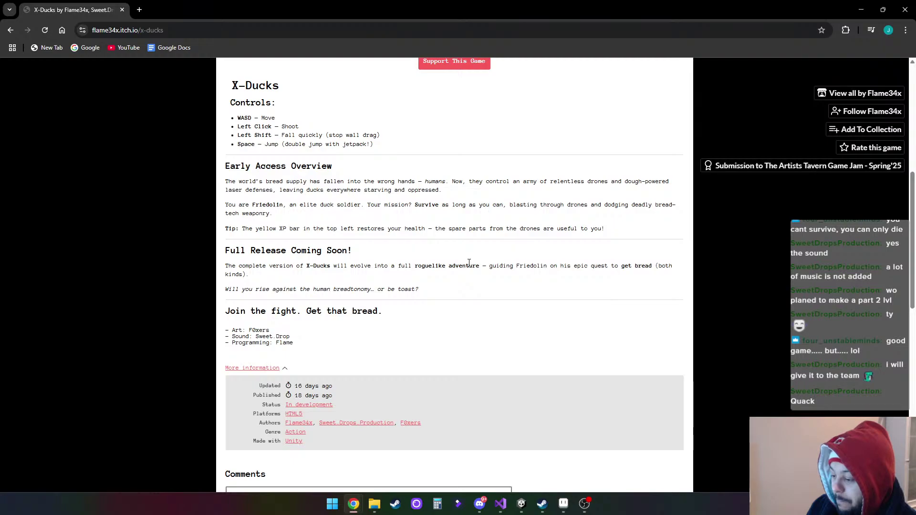
scroll(469, 262, "up", 7)
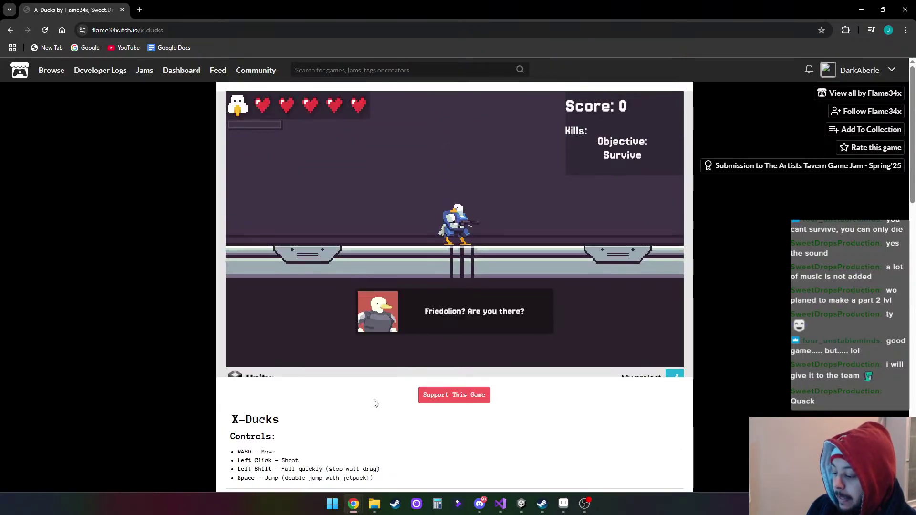
scroll(375, 403, "down", 6)
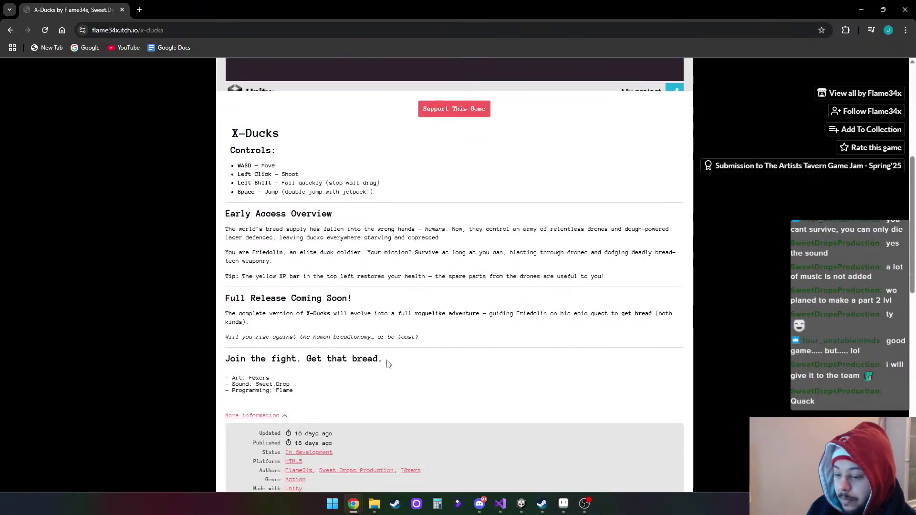
scroll(388, 372, "up", 5)
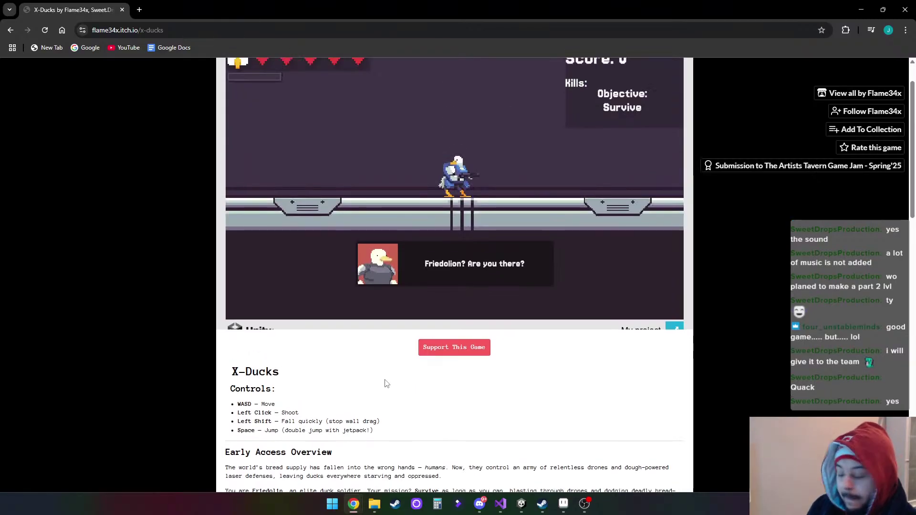
Open the game's submission page for The Artists Tavern Game Jam - Spring'25 and look through the jam's overall results
left_click(798, 171)
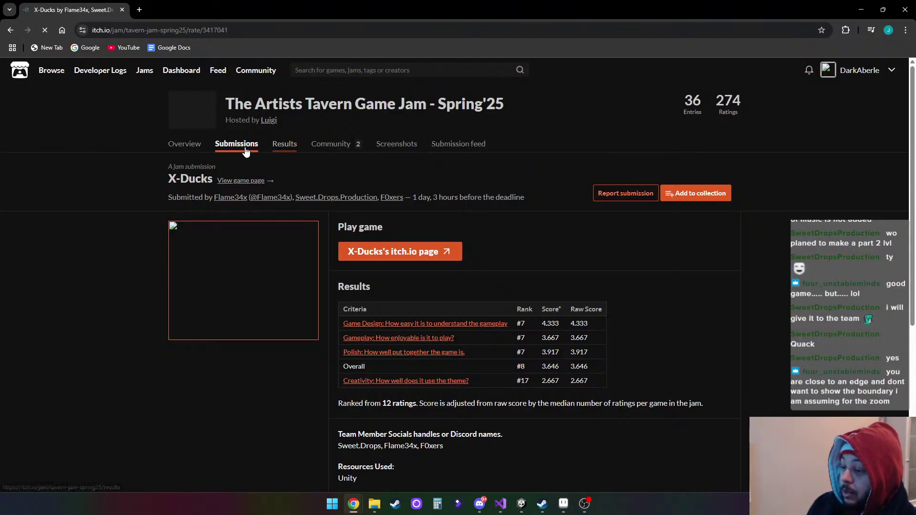
left_click(288, 149)
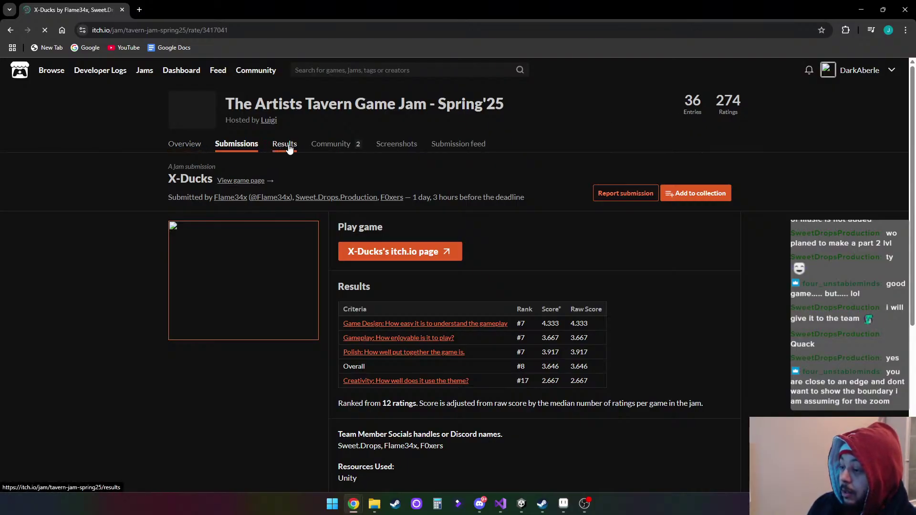
scroll(505, 258, "down", 2)
scroll(505, 258, "down", 10)
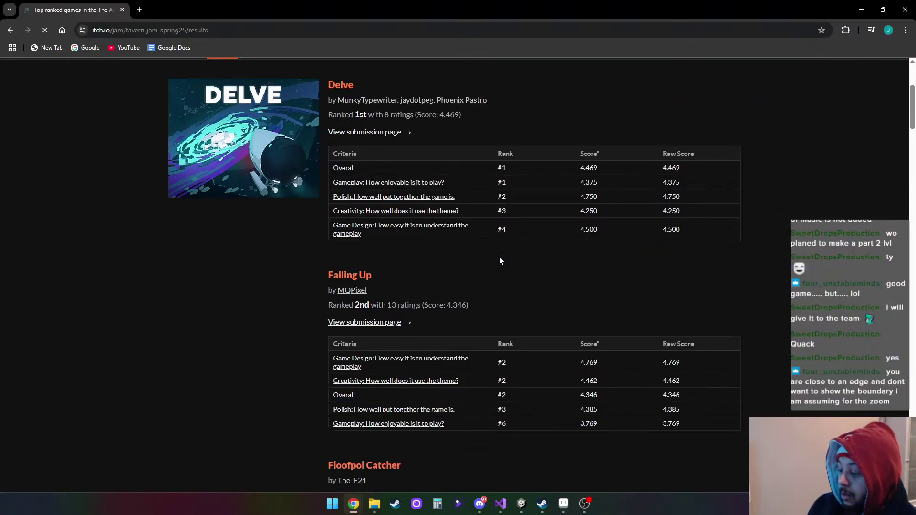
scroll(497, 256, "down", 10)
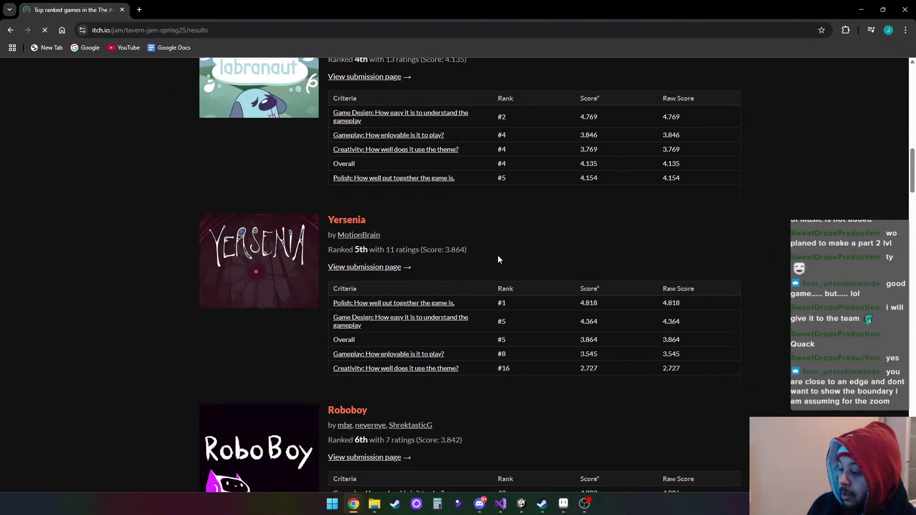
scroll(496, 255, "up", 14)
scroll(451, 253, "up", 8)
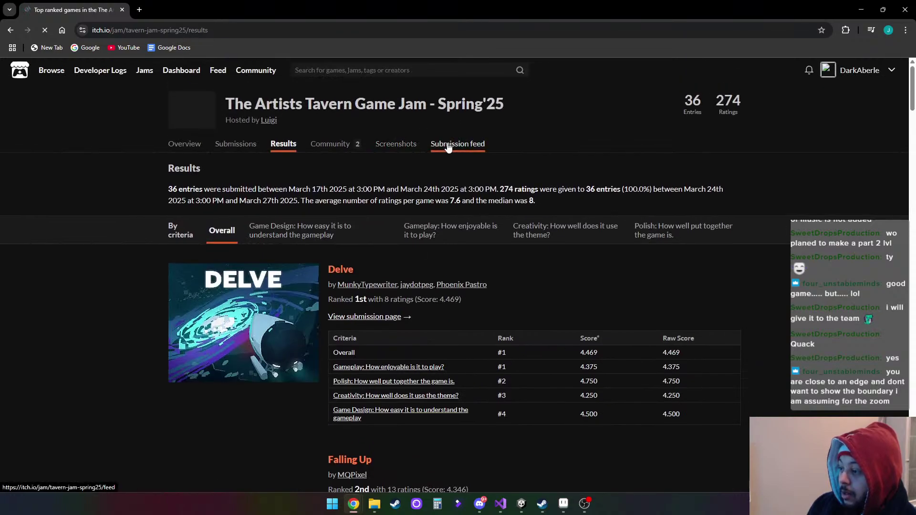
Open the jam's submissions and browse the full list of entries sorted by popularity
left_click(224, 145)
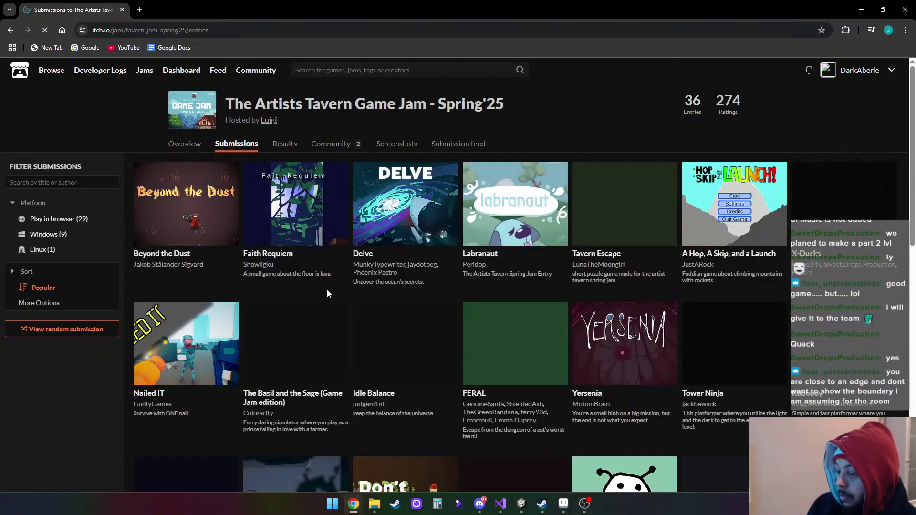
scroll(327, 290, "down", 3)
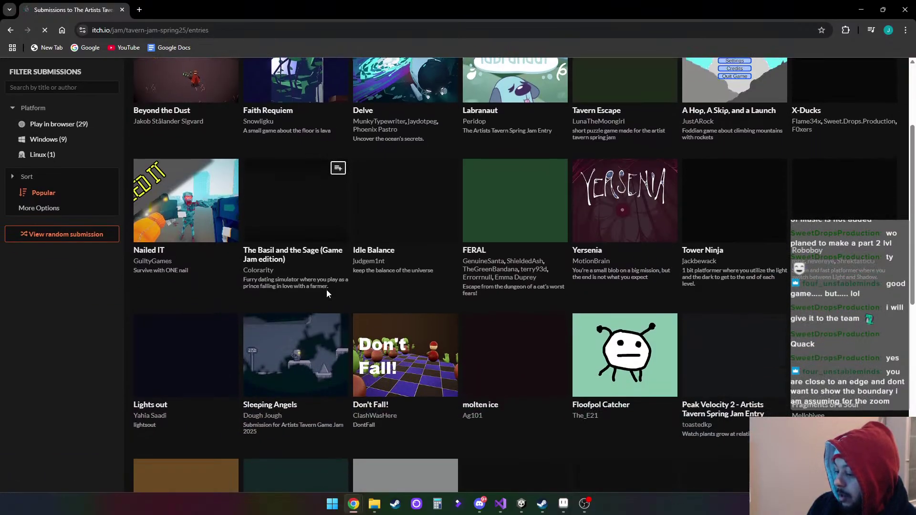
scroll(326, 292, "down", 3)
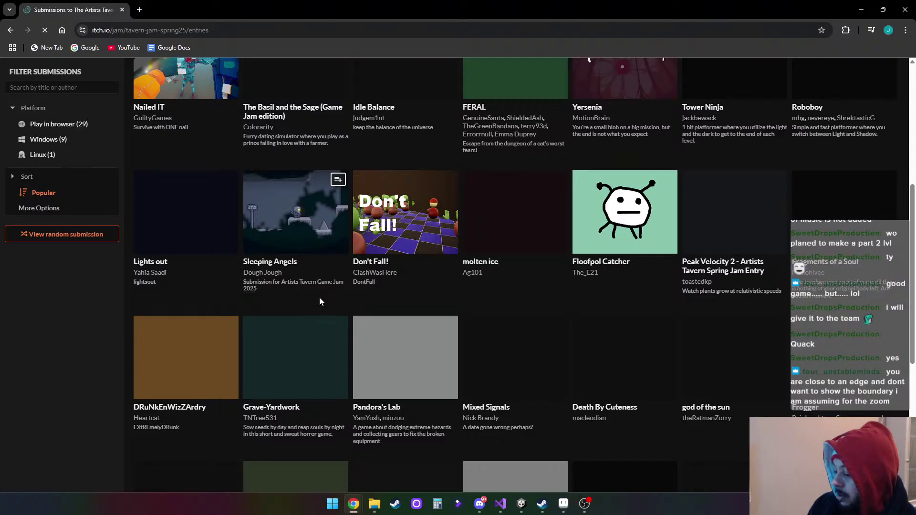
mouse_move(516, 324)
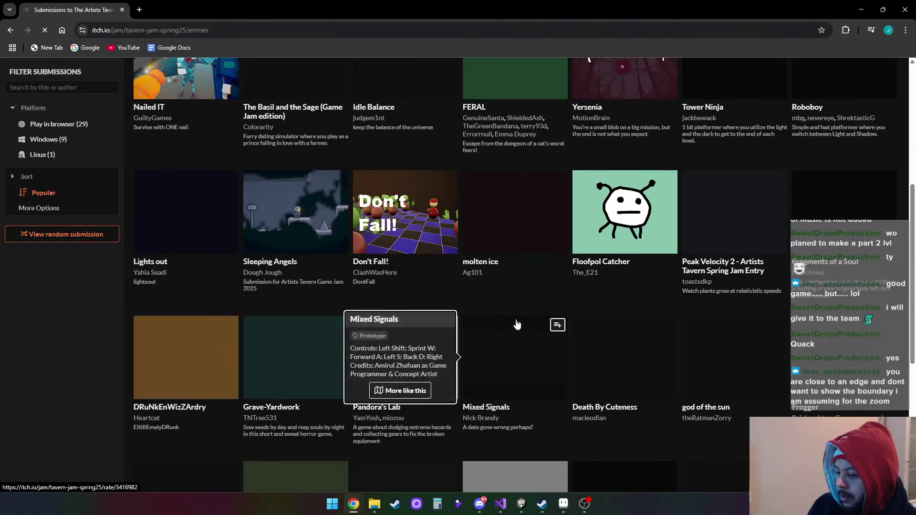
scroll(505, 258, "down", 6)
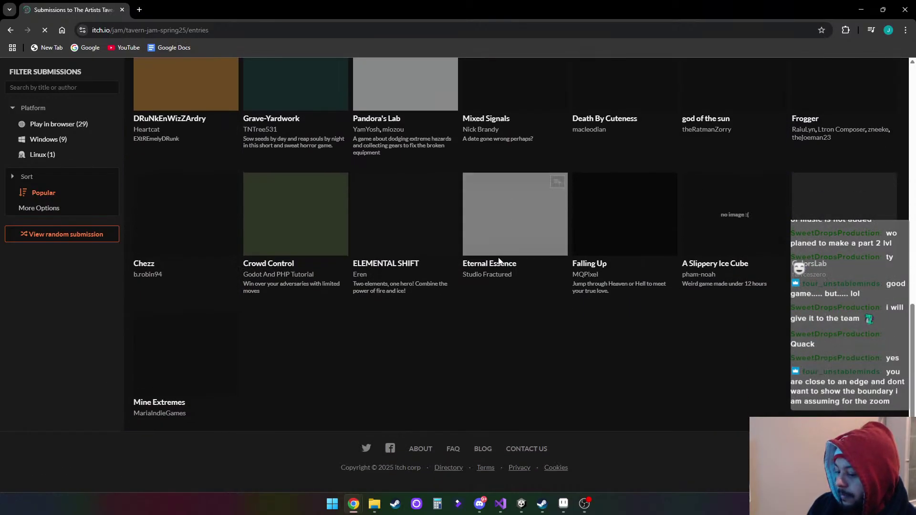
scroll(551, 394, "up", 2)
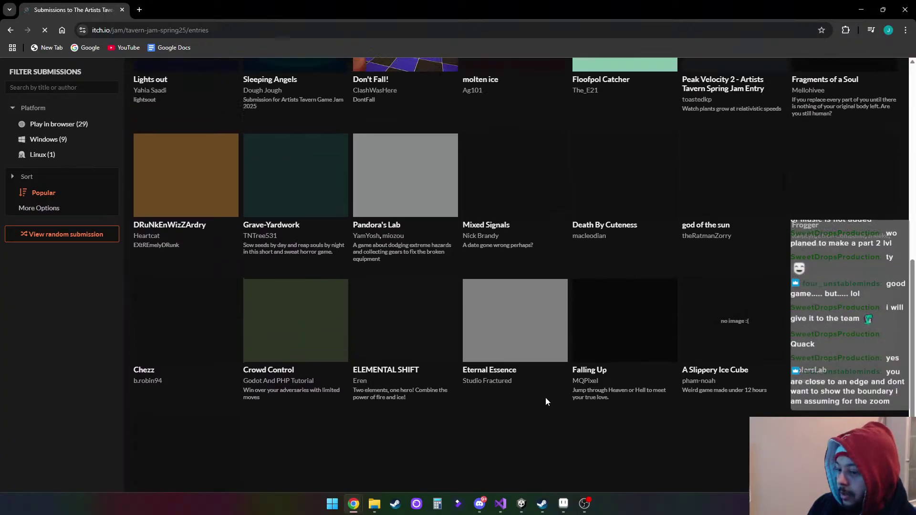
scroll(547, 400, "up", 3)
scroll(544, 399, "up", 3)
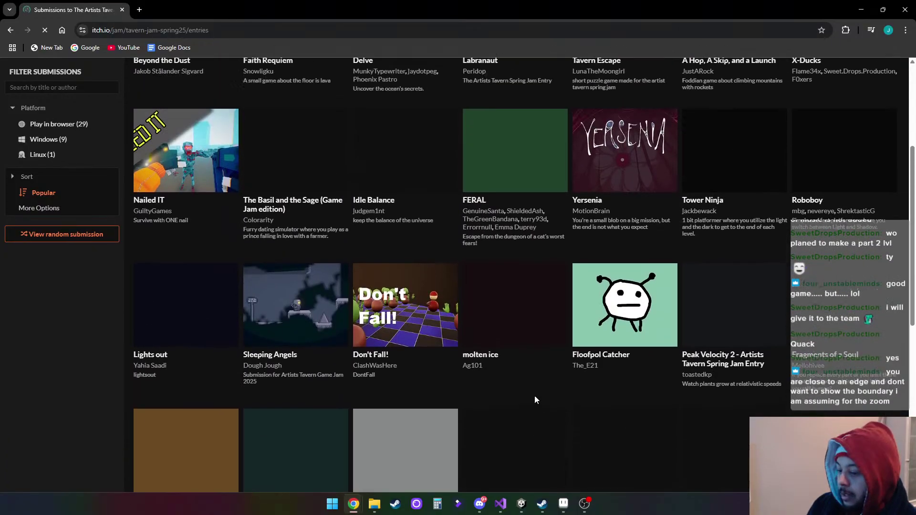
scroll(536, 399, "up", 3)
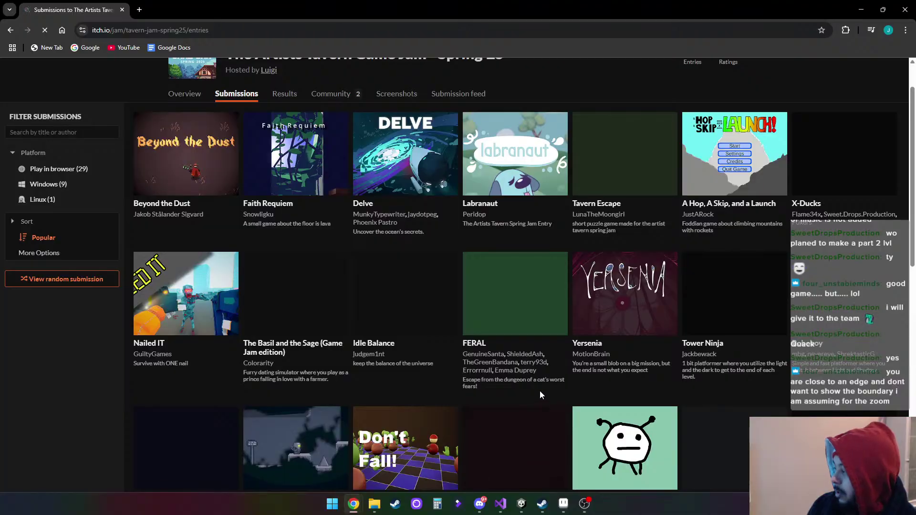
Open the X-Ducks entry in a new tab and examine its criteria rankings, team details, resources used and comments
left_click(856, 169)
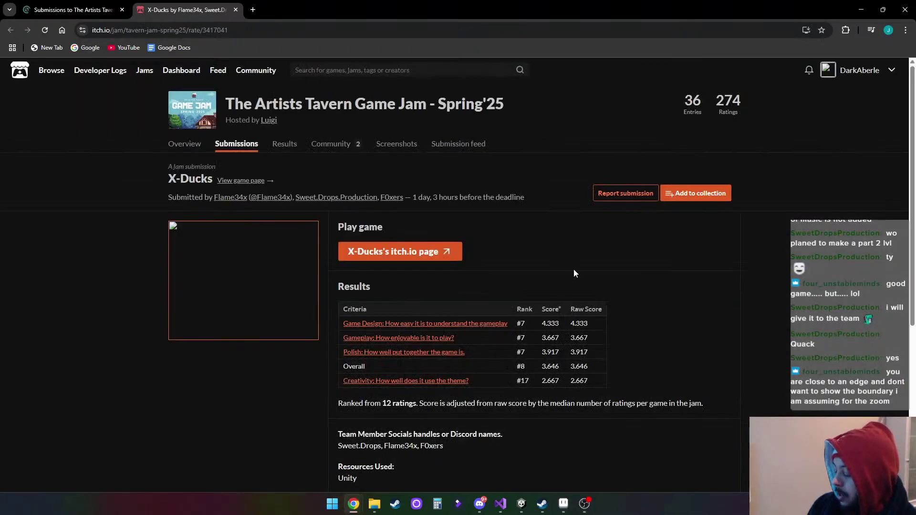
scroll(574, 273, "down", 2)
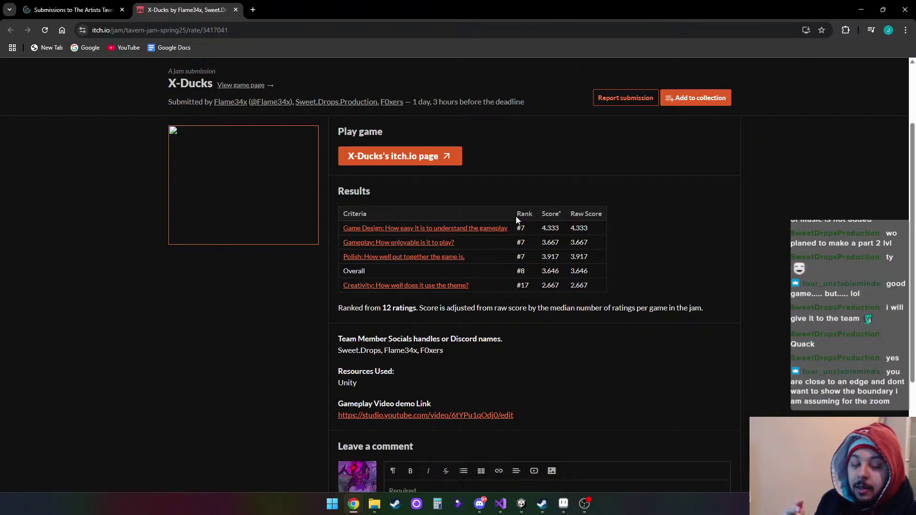
scroll(597, 254, "down", 3)
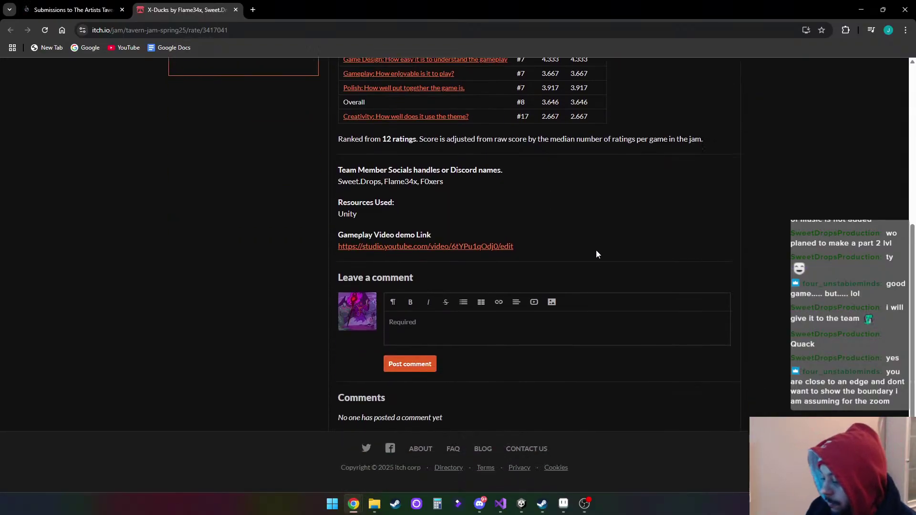
scroll(577, 263, "up", 2)
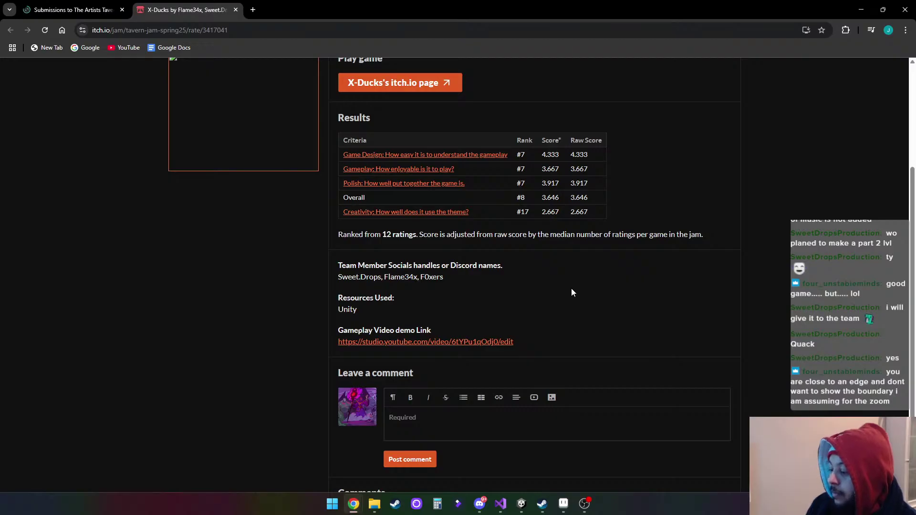
Open the jam results ranked by X-Ducks' Game Design criterion and look through the top-ranked entries
scroll(572, 292, "up", 1)
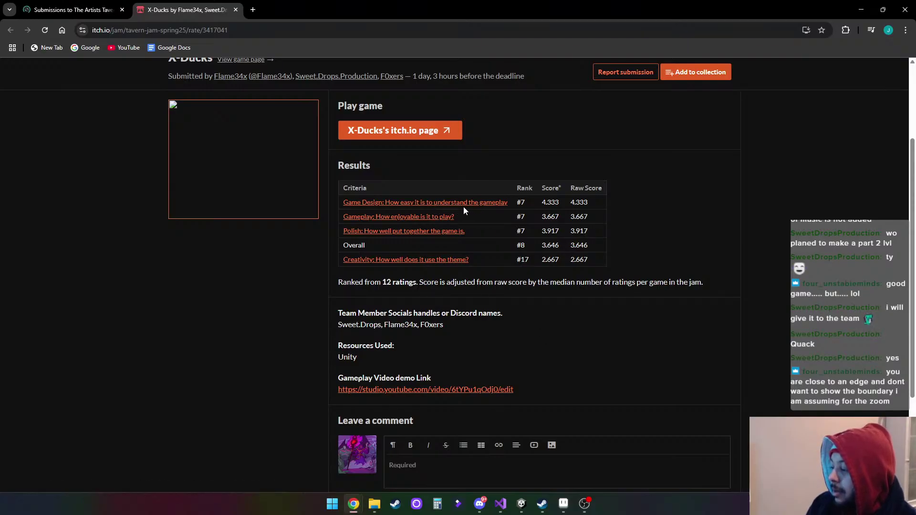
left_click(477, 205)
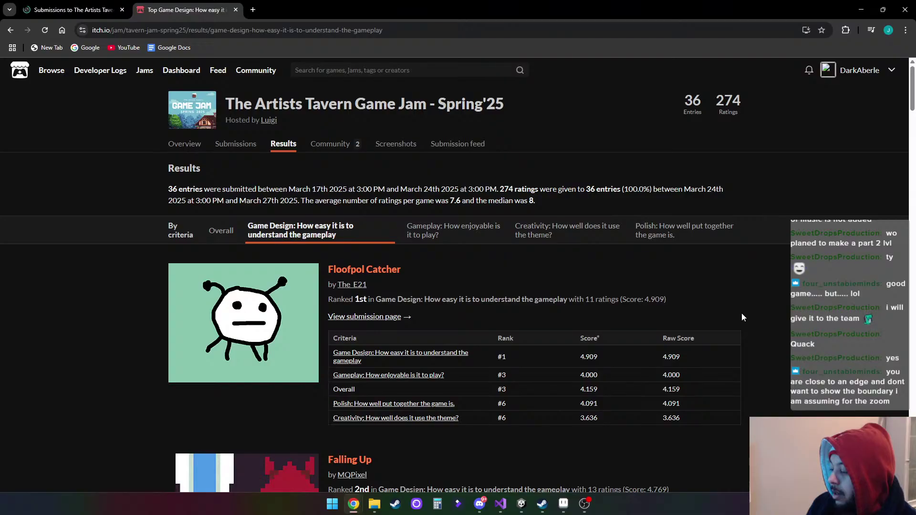
scroll(742, 315, "down", 4)
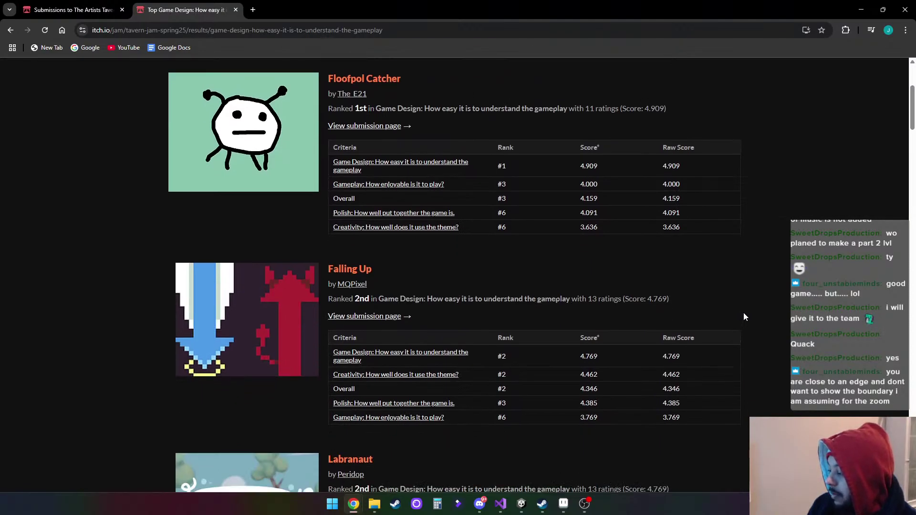
scroll(743, 313, "up", 4)
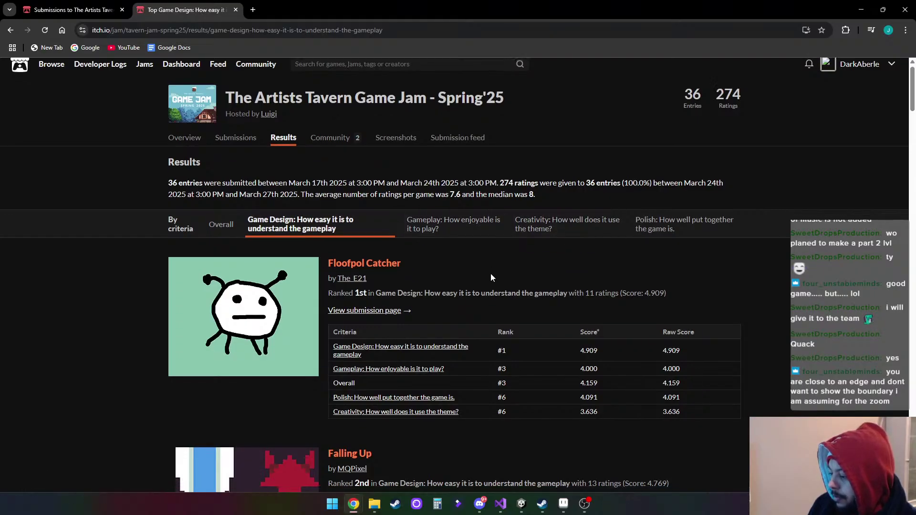
scroll(491, 273, "down", 1)
scroll(495, 203, "up", 1)
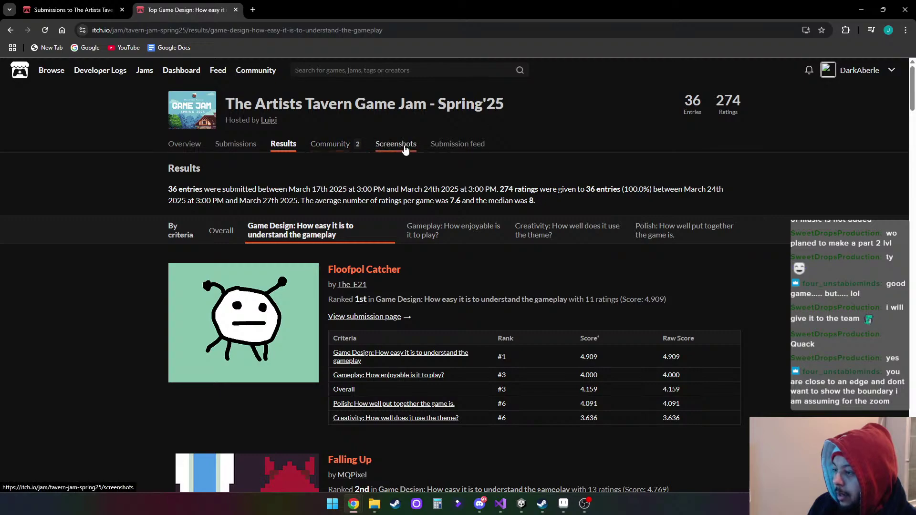
Open the jam's overview and read its brief, rules, submission requirements, voting and judging sections
left_click(190, 143)
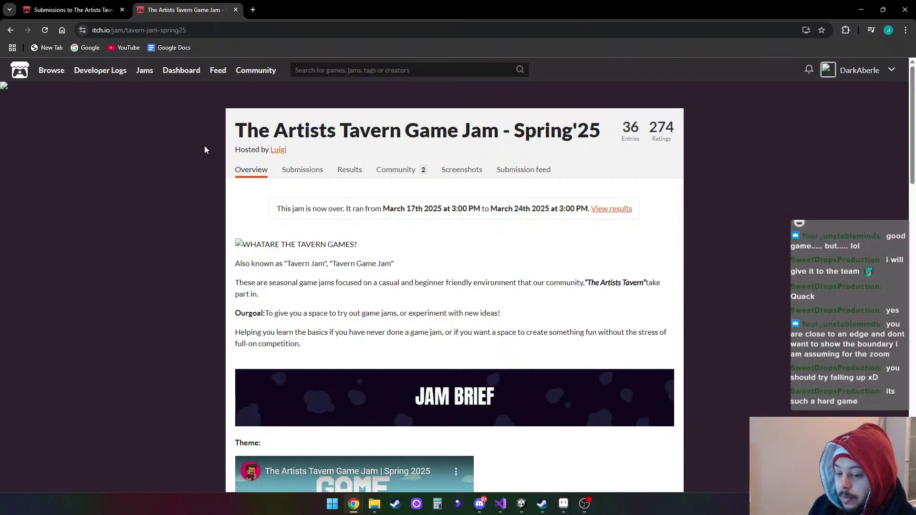
scroll(477, 239, "down", 3)
scroll(554, 236, "up", 3)
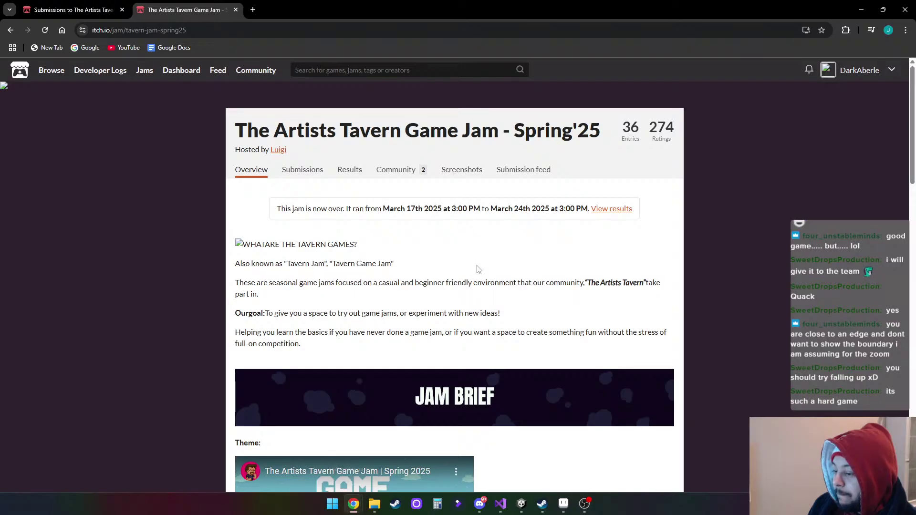
scroll(524, 269, "down", 3)
scroll(535, 270, "down", 3)
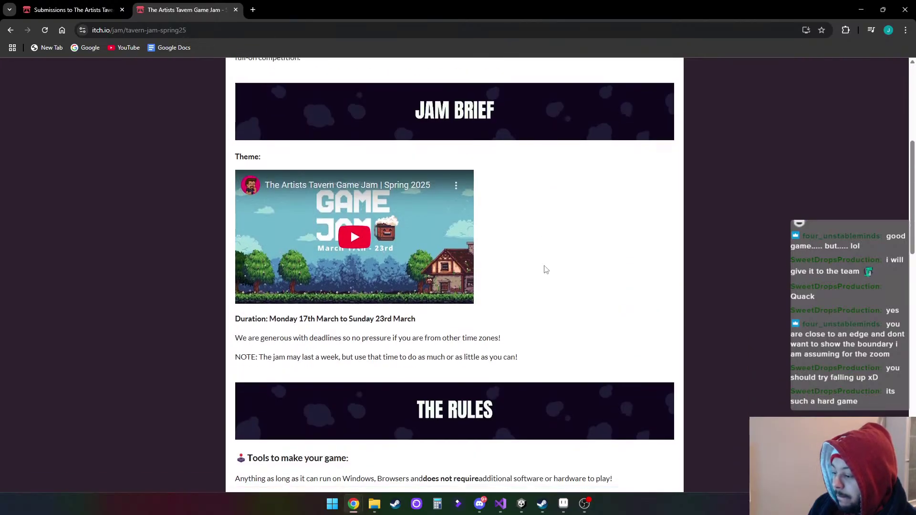
scroll(547, 271, "down", 6)
scroll(546, 270, "down", 1)
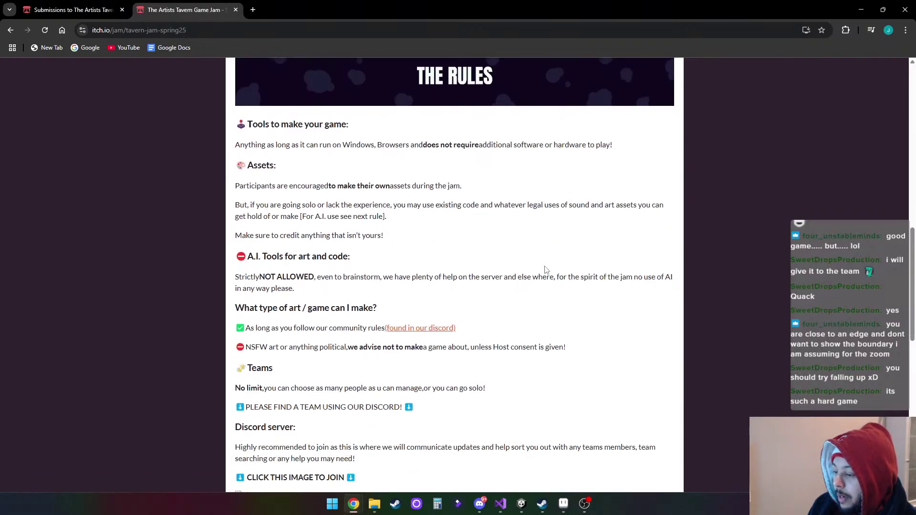
scroll(546, 270, "down", 2)
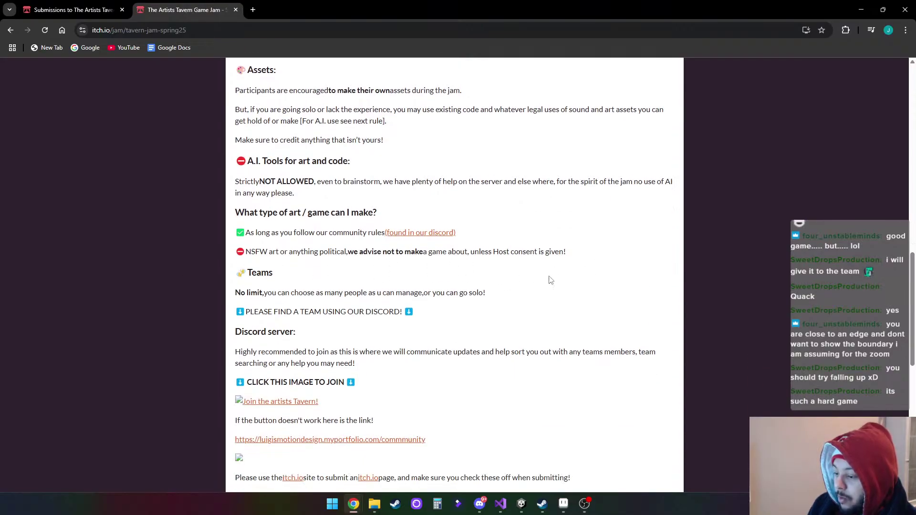
scroll(550, 280, "down", 6)
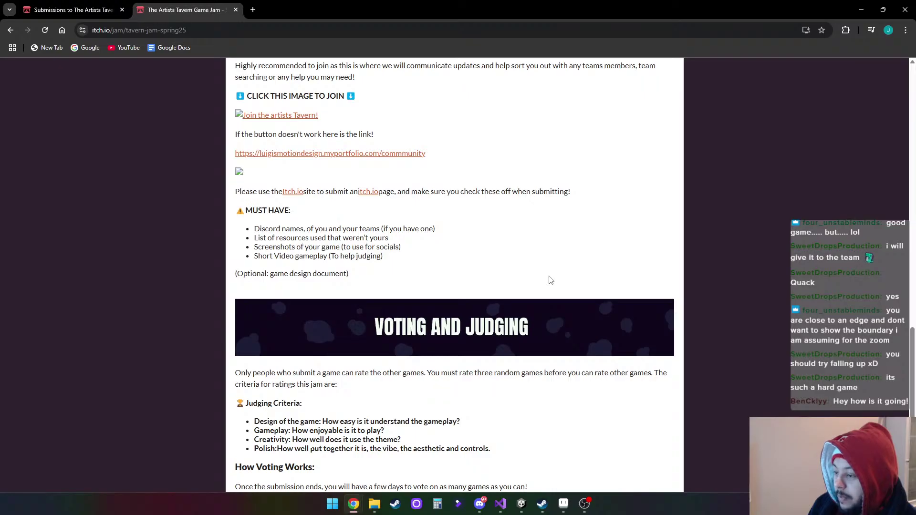
scroll(550, 280, "down", 3)
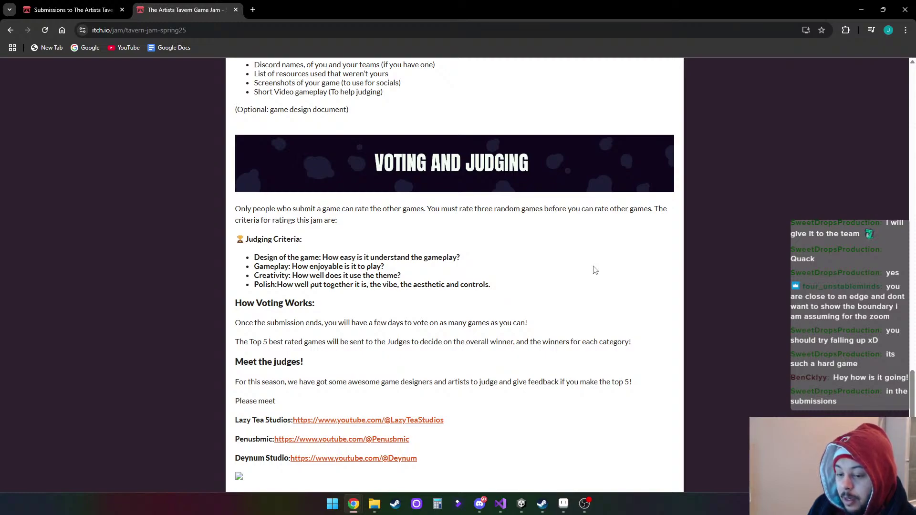
scroll(375, 248, "up", 15)
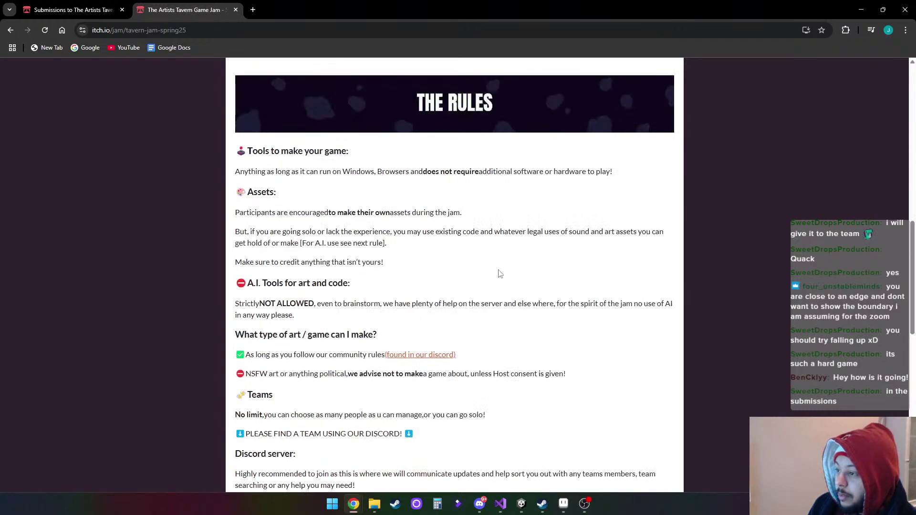
Reopen the X-Ducks entry from the jam's submissions and review the Game Design ranking from its results
scroll(374, 249, "up", 5)
left_click(302, 170)
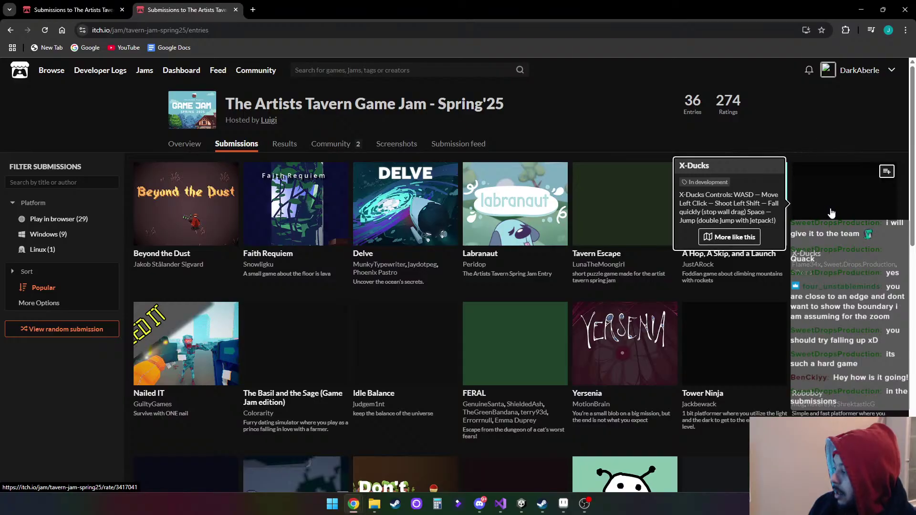
left_click(719, 236)
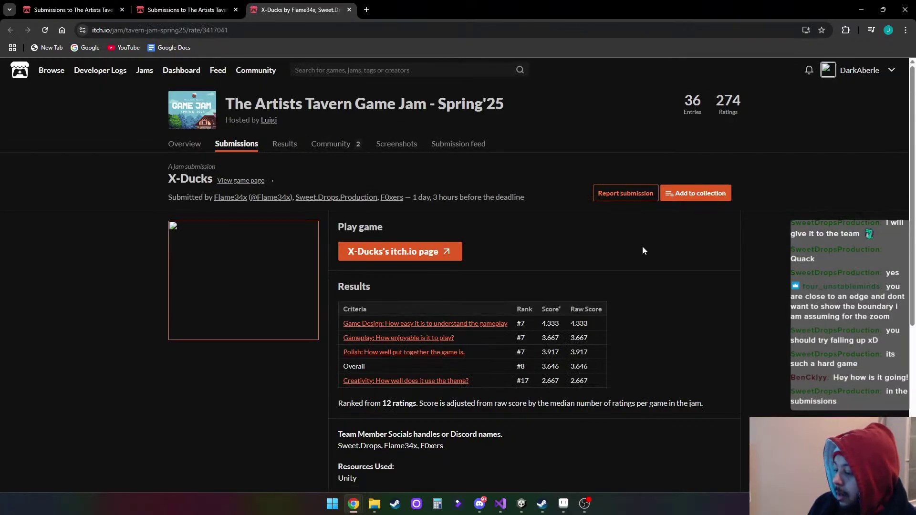
scroll(641, 247, "down", 1)
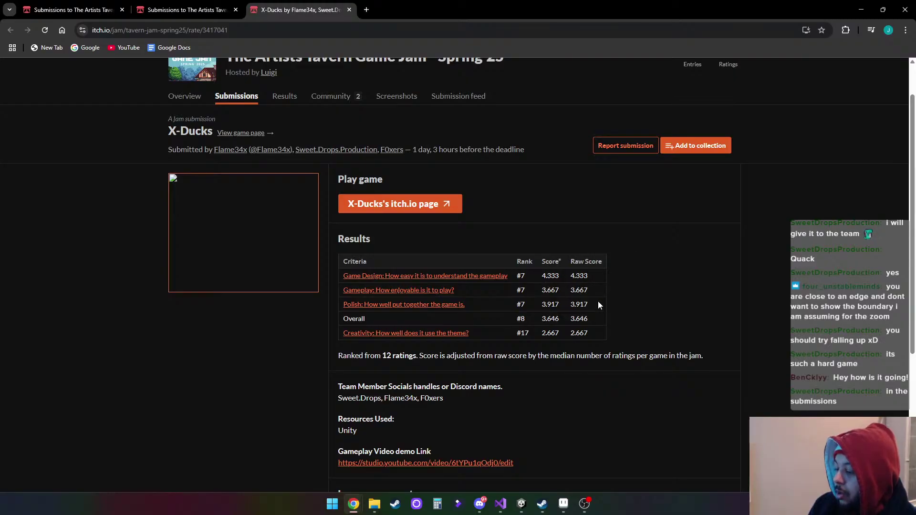
left_click(486, 277)
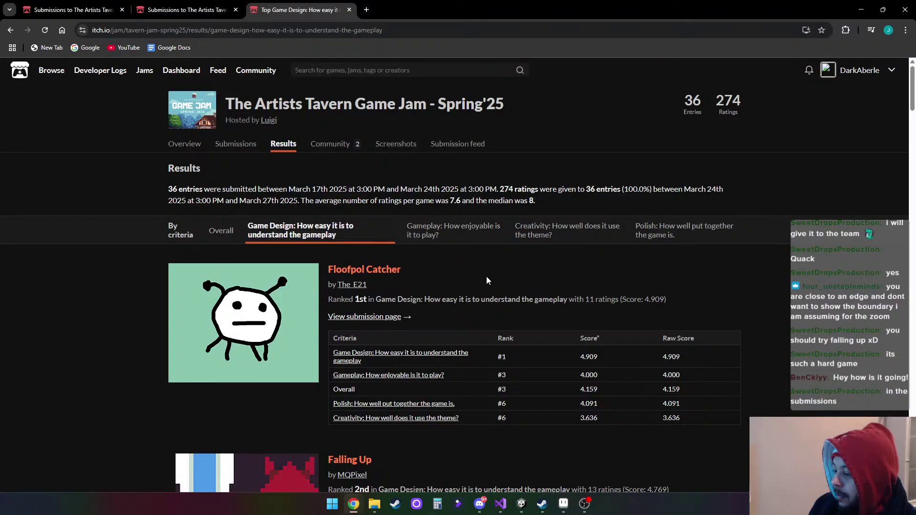
scroll(487, 277, "down", 6)
scroll(487, 276, "up", 5)
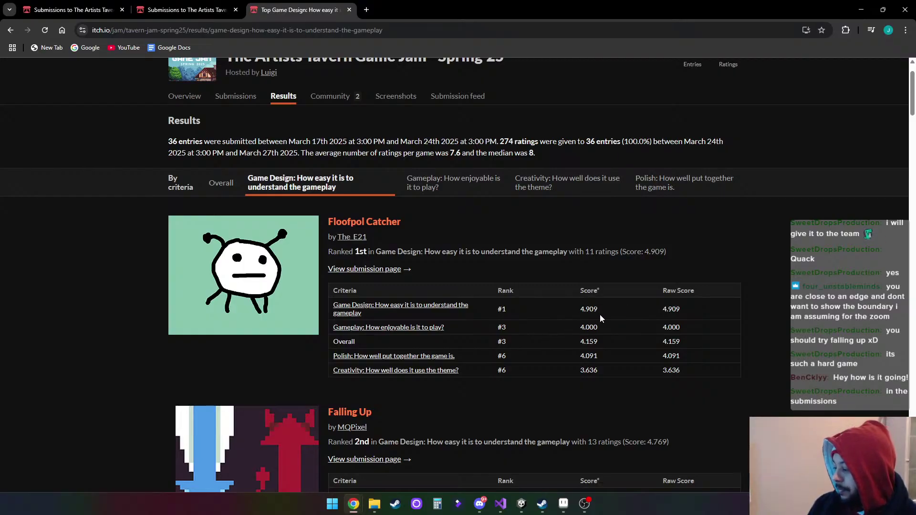
scroll(615, 314, "up", 1)
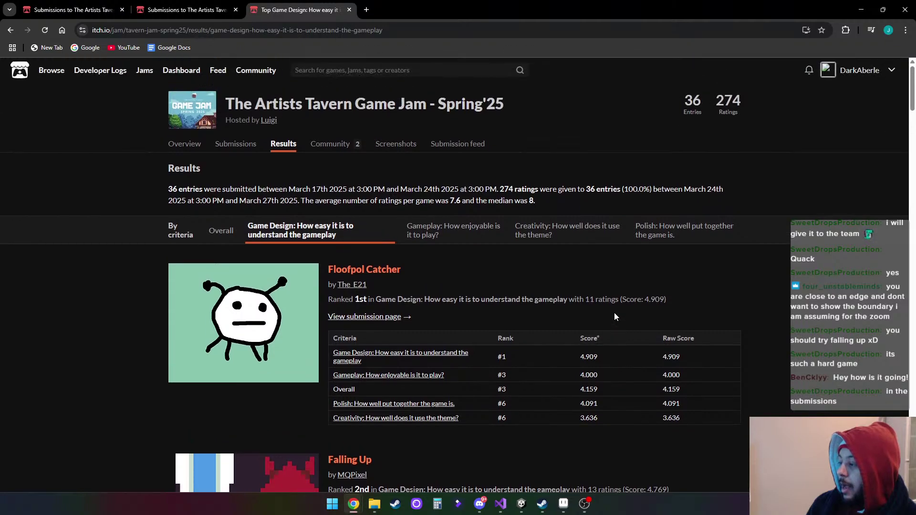
Close all the game jam browser tabs and return to the Skeleton Attack sprite in Aseprite
left_click(206, 7)
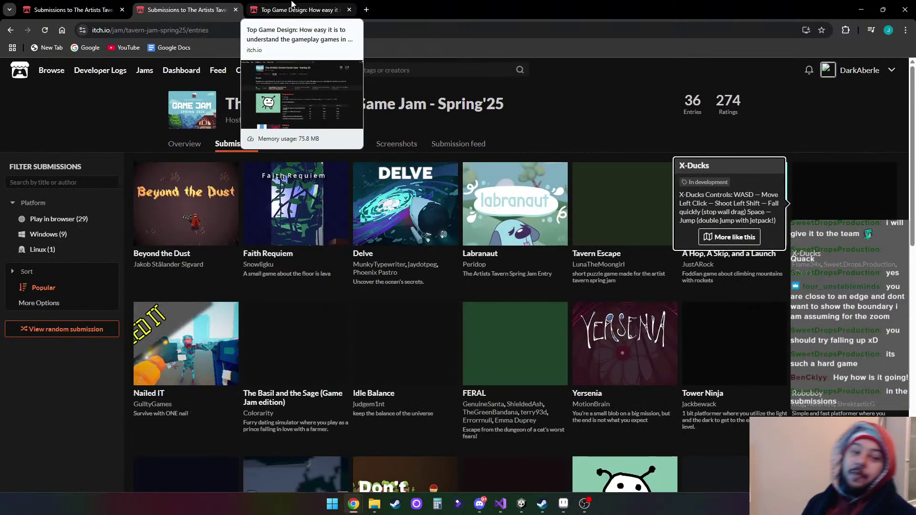
left_click(349, 10)
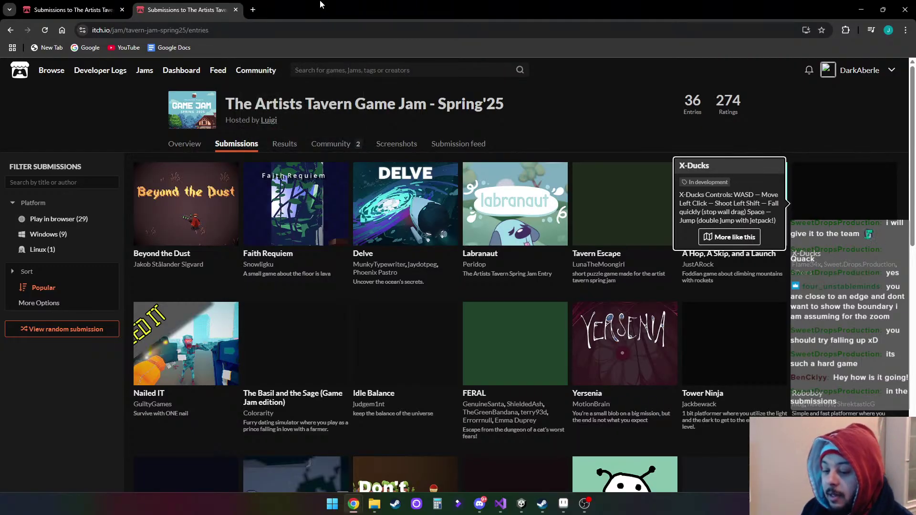
left_click(236, 10)
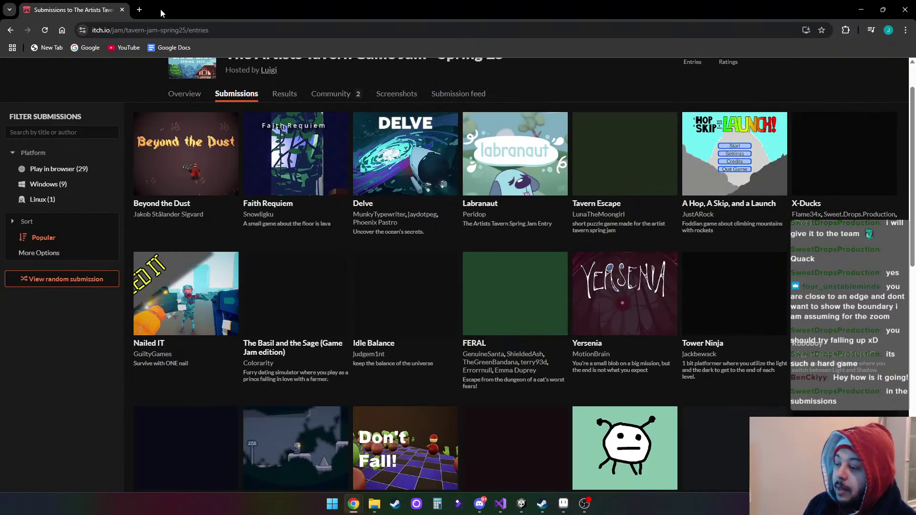
left_click(122, 10)
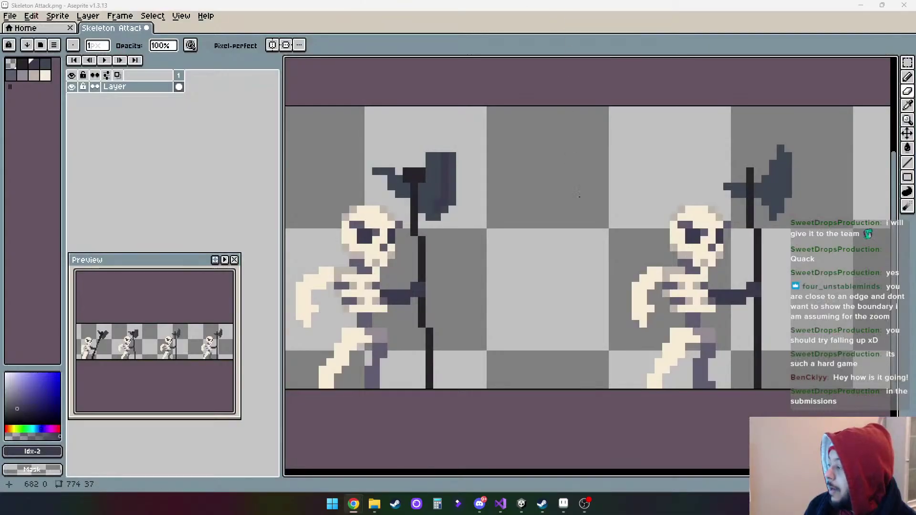
With the Pencil in palette colour Idx-3, widen the second-to-last skeleton's axe blade into a blockier shape and extend its back spike diagonally upward
left_click_drag(777, 473, 799, 471)
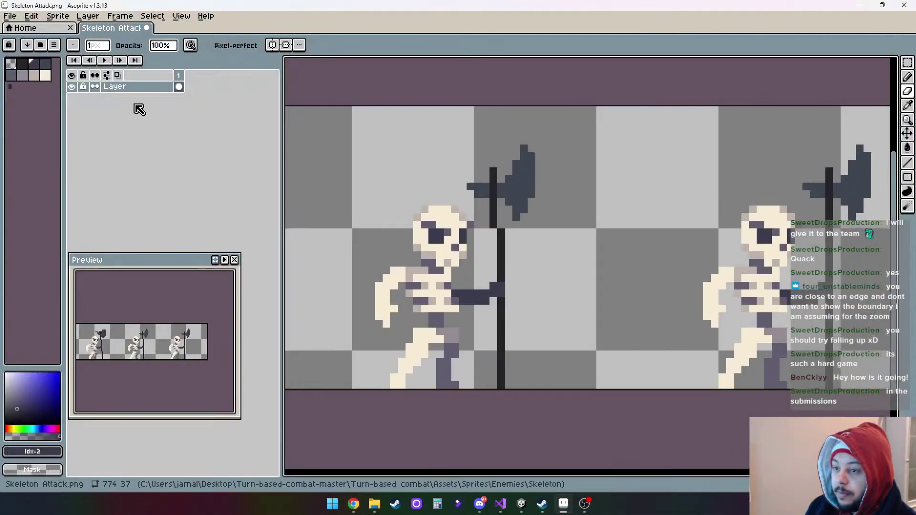
left_click(48, 65)
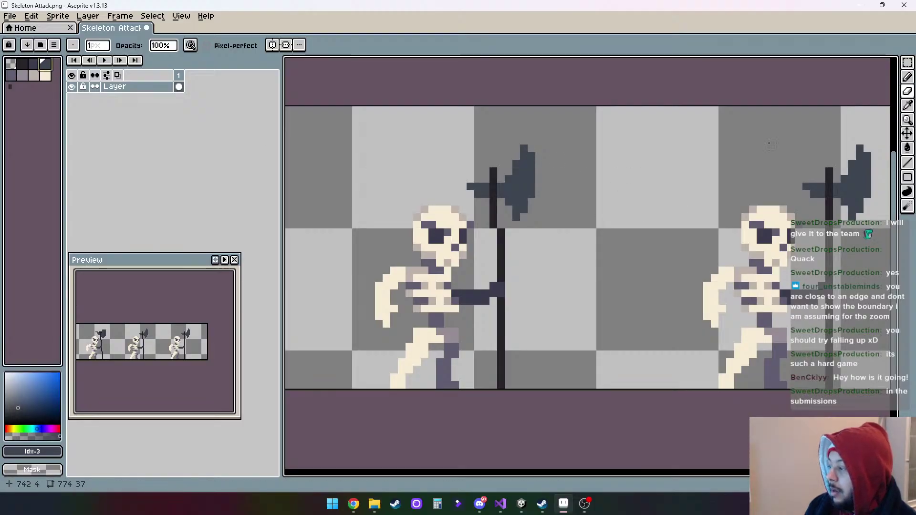
left_click(908, 78)
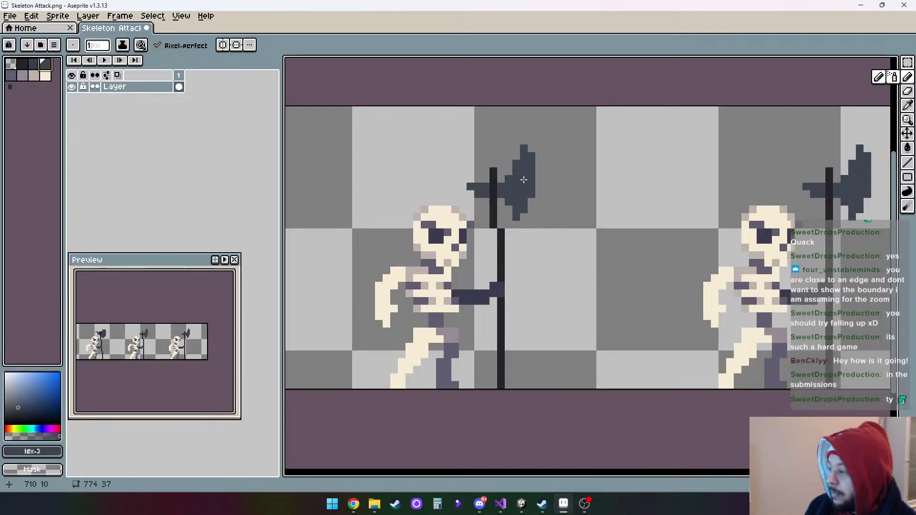
left_click_drag(507, 167, 518, 152)
left_click(538, 190)
key("ctrl+z")
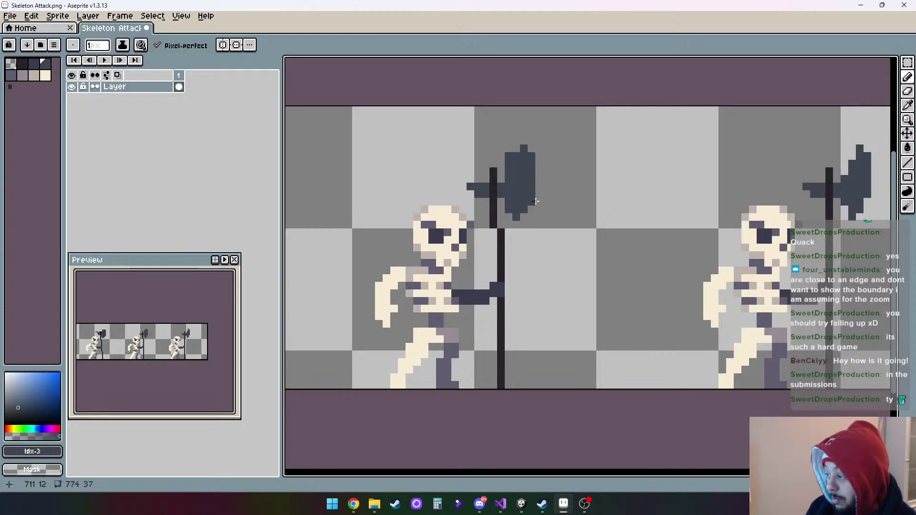
left_click(527, 207)
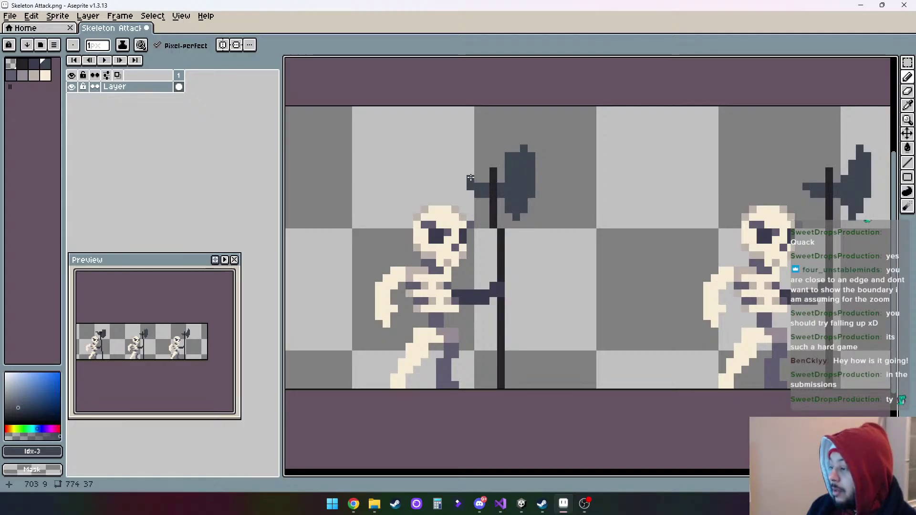
left_click_drag(471, 177, 455, 170)
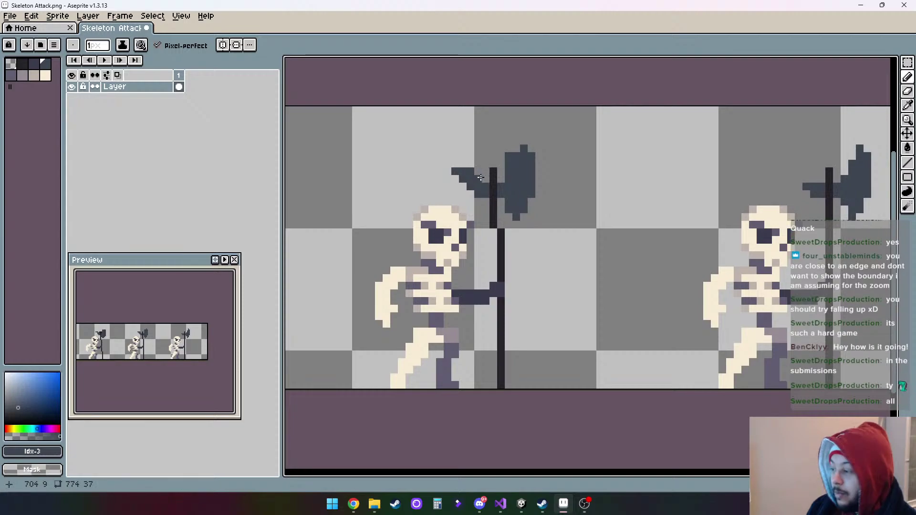
Add a dark cap across the top of that axe's shaft in palette colour Idx-1
key("9")
key("9")
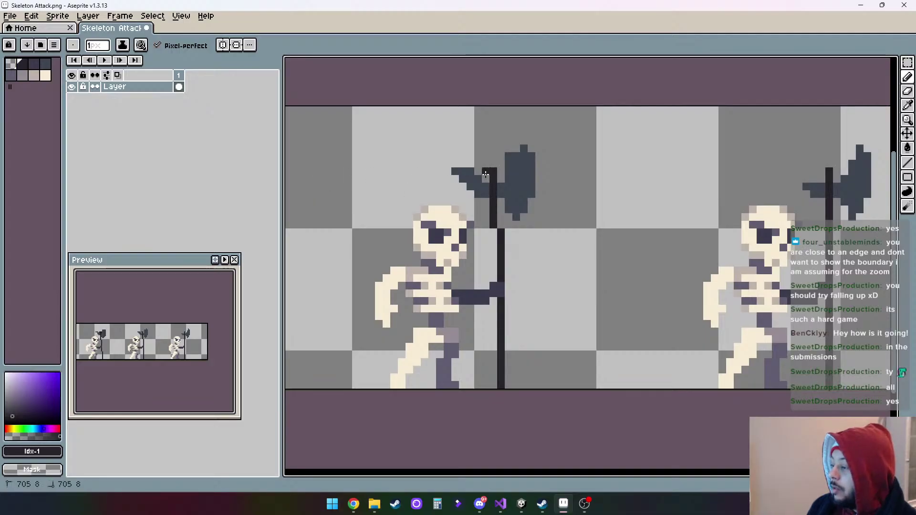
left_click_drag(485, 179, 486, 171)
left_click(500, 174)
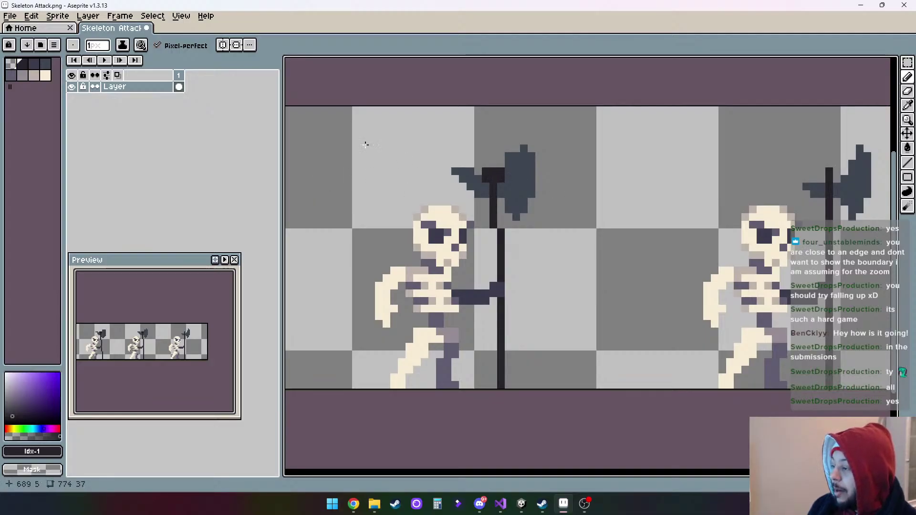
Erase the single pixels protruding from the upper and lower ends of the axe blade
left_click(908, 90)
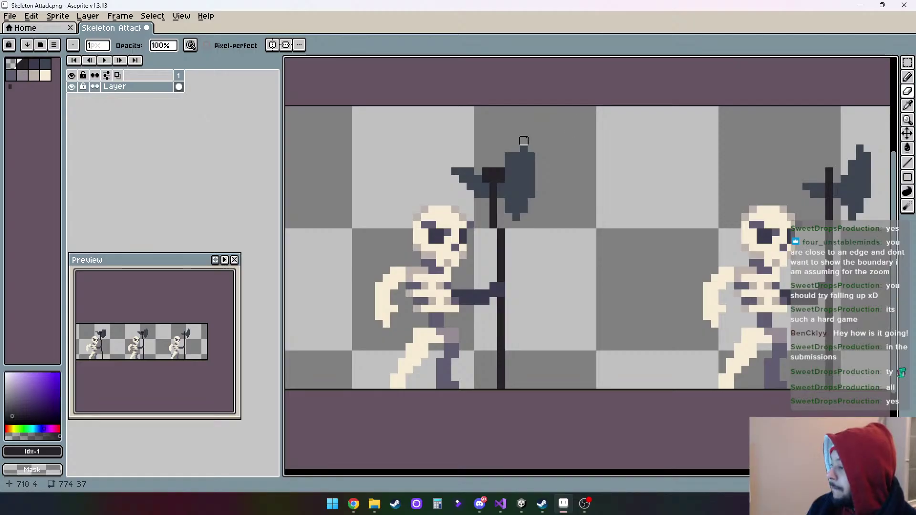
left_click(524, 149)
left_click(516, 217)
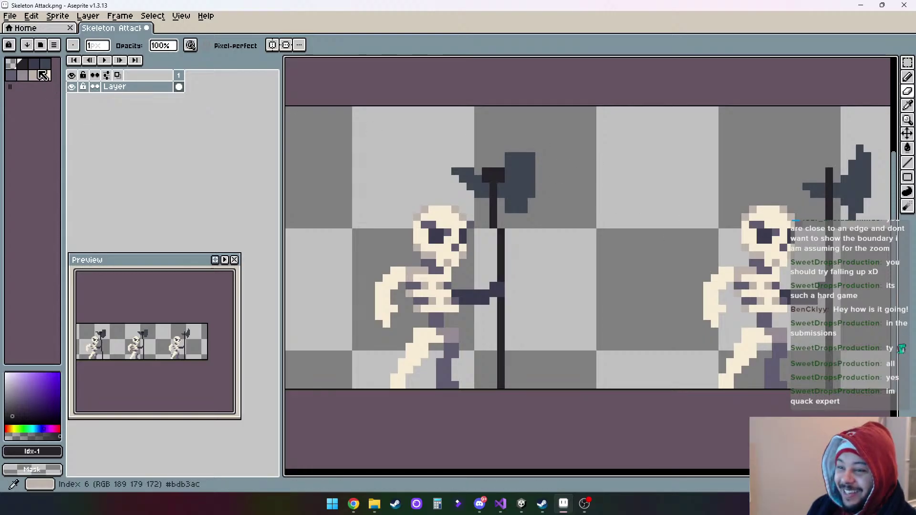
Draw a vertical shading line down the axe blade with the Pencil in palette colour Idx-2
left_click(34, 64)
key("b")
left_click(654, 157)
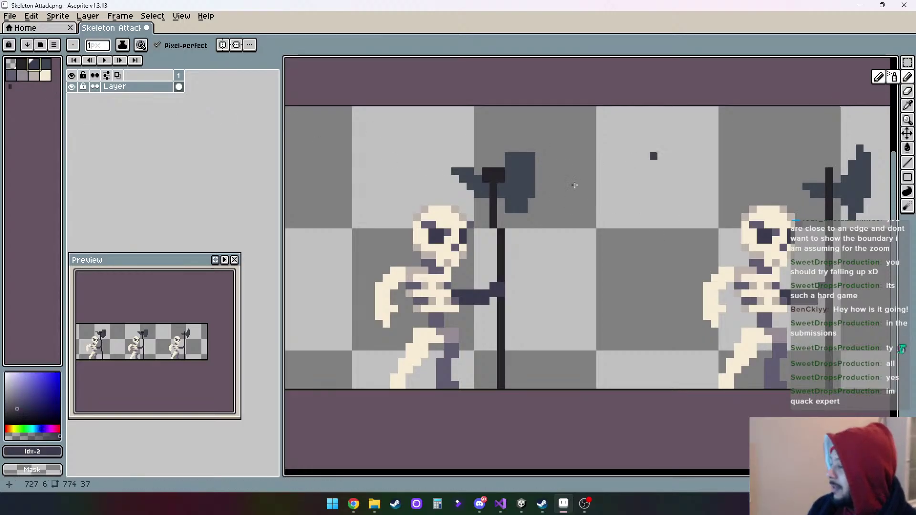
key("shift+b")
left_click_drag(524, 155, 517, 209)
left_click(522, 194)
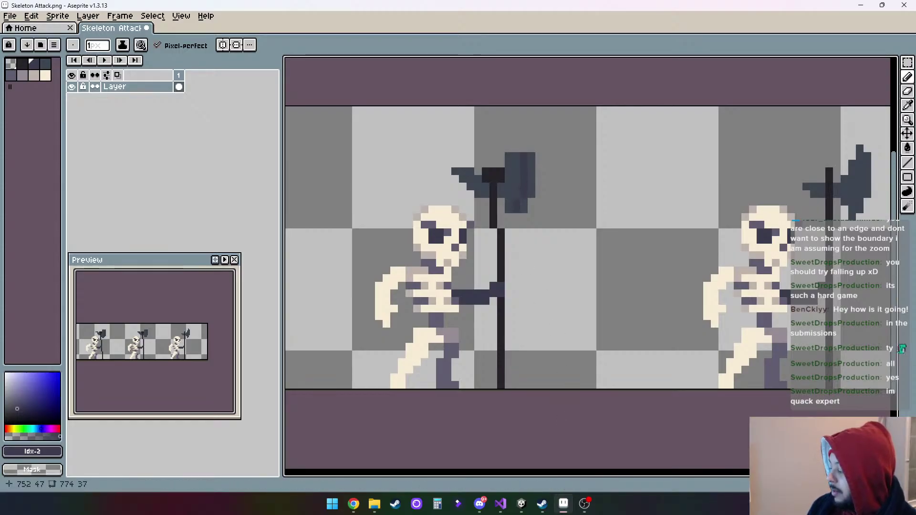
Add a dark cap across the top of the last skeleton's axe shaft with the Pencil in palette colour Idx-1
scroll(567, 426, "left", 3)
scroll(588, 248, "right", 5)
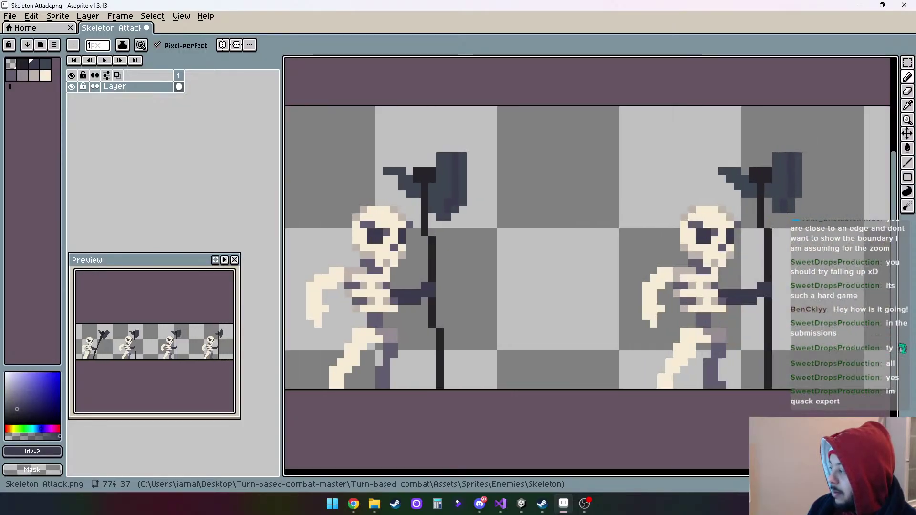
scroll(587, 248, "right", 5)
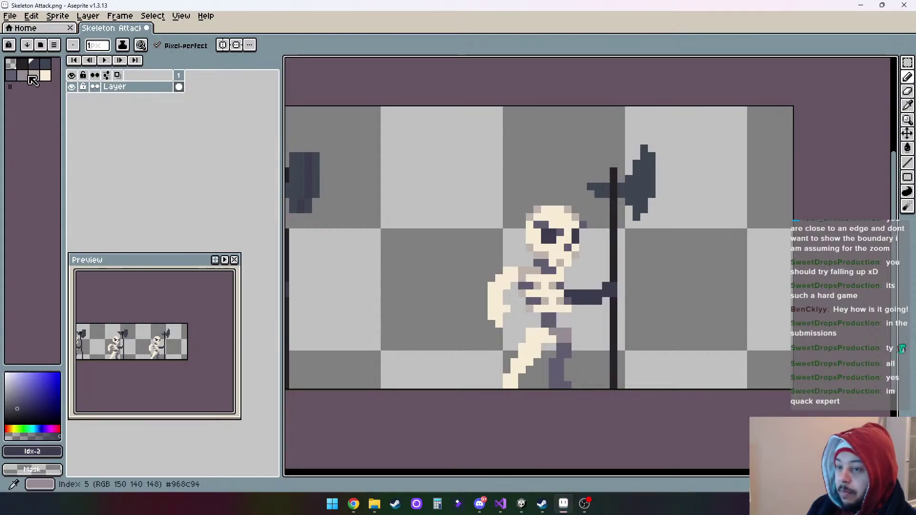
left_click(22, 63)
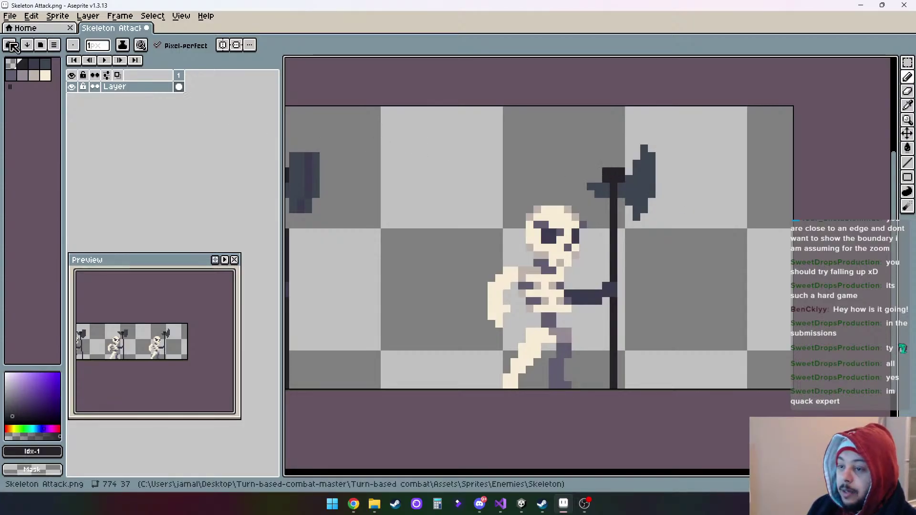
In palette colour Idx-3, extend the last axe's back spike diagonally upward and fill out its blade into a blockier shape
left_click(44, 66)
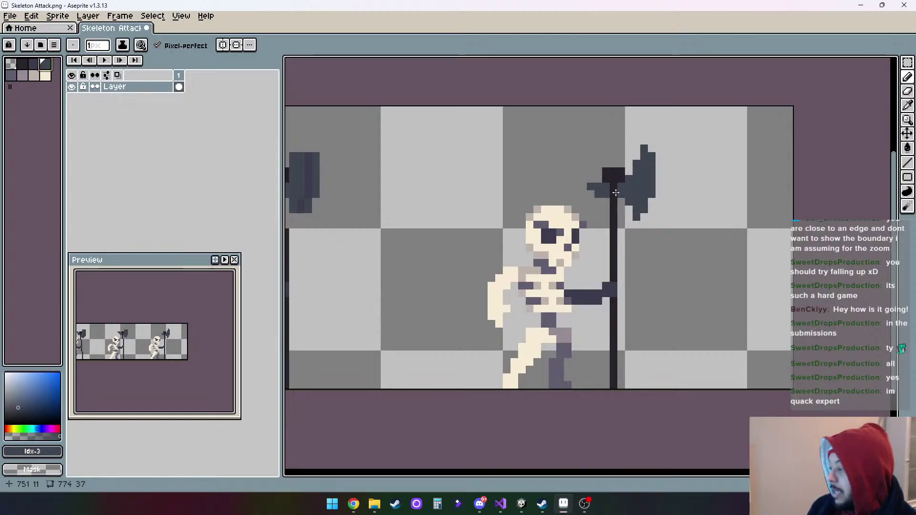
left_click_drag(596, 175, 573, 171)
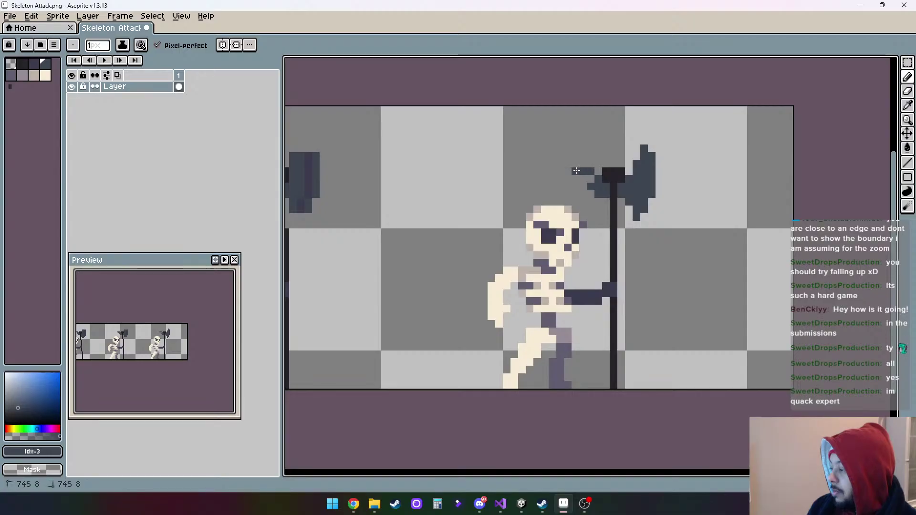
left_click(644, 224)
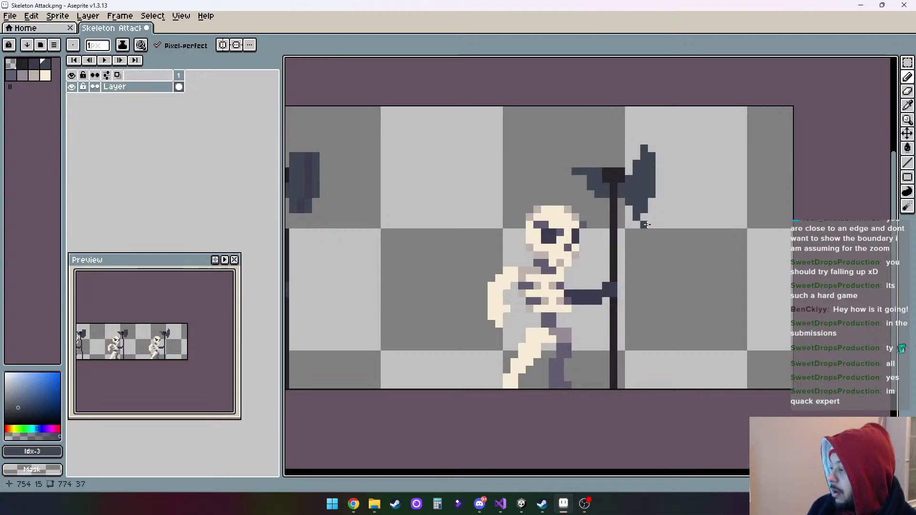
key("ctrl+z")
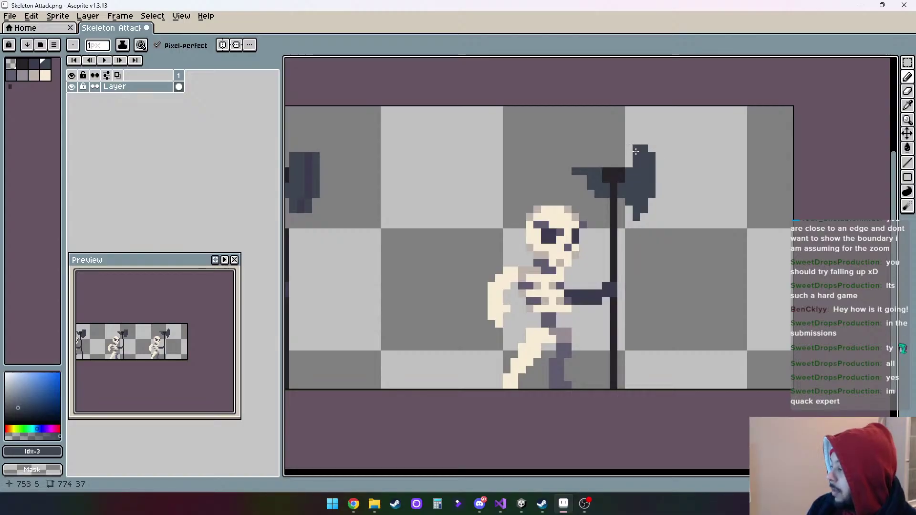
left_click(633, 218)
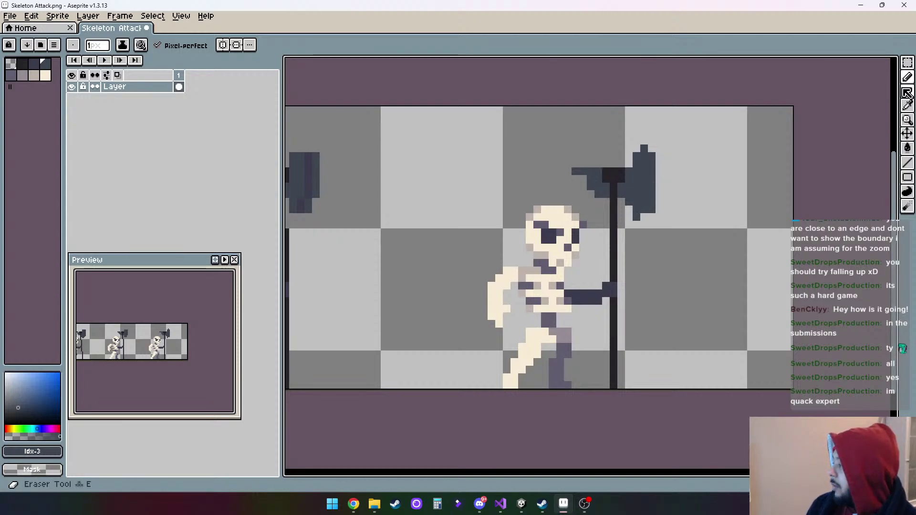
Erase the single pixels protruding from the lower and upper ends of the last skeleton's axe blade
left_click(907, 92)
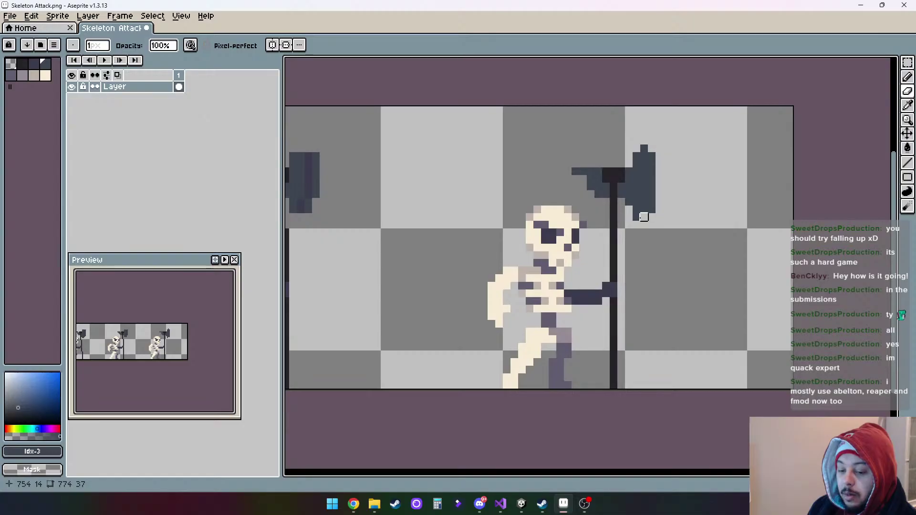
left_click(637, 217)
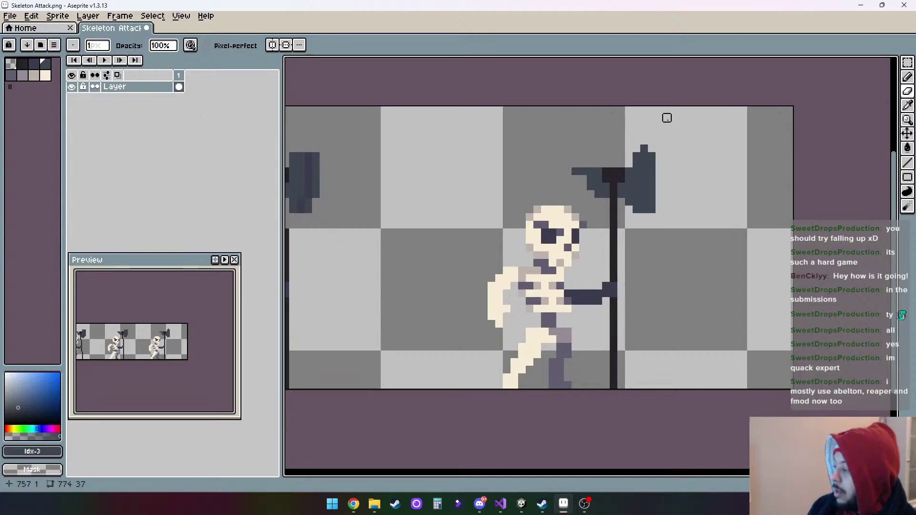
left_click(645, 149)
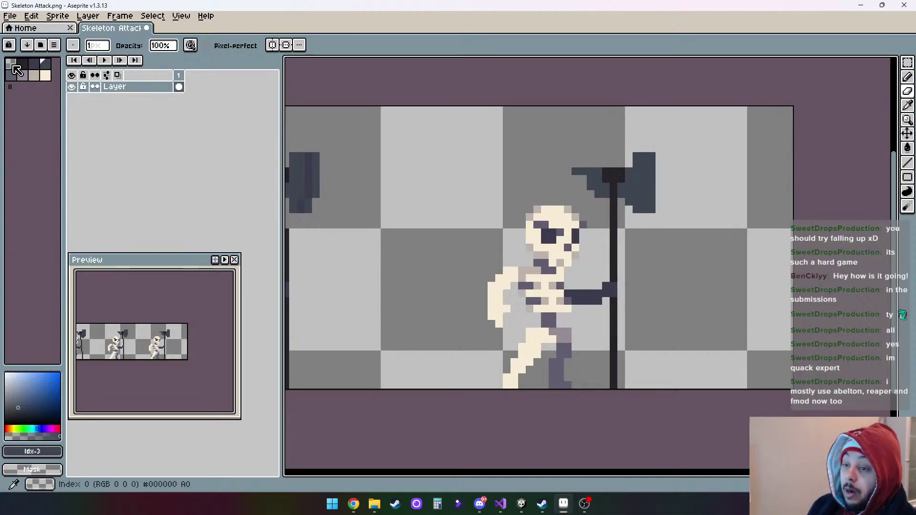
Draw a vertical shading line down the last skeleton's axe blade with the Pencil in palette colour Idx-2
left_click(35, 64)
left_click(908, 76)
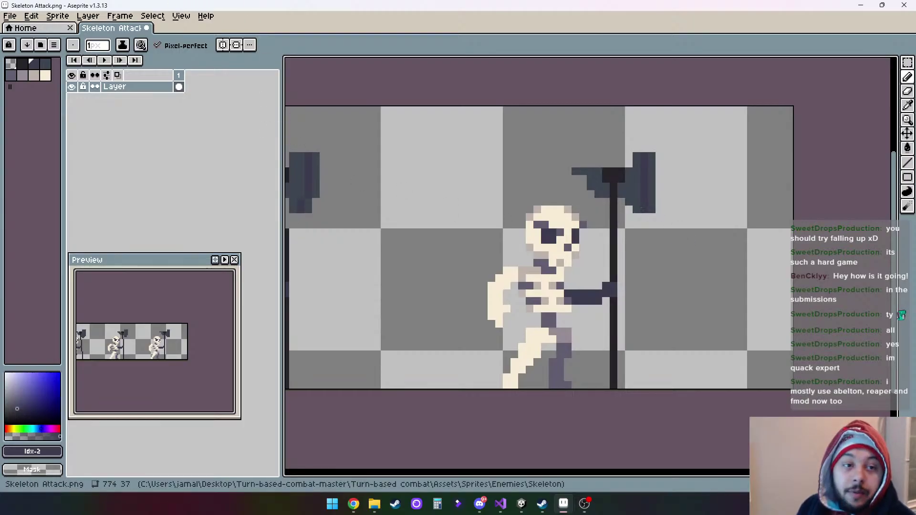
Switch to Chrome, open an extra browser tab, maximize the window and view the Ableton home page
key("alt+Tab")
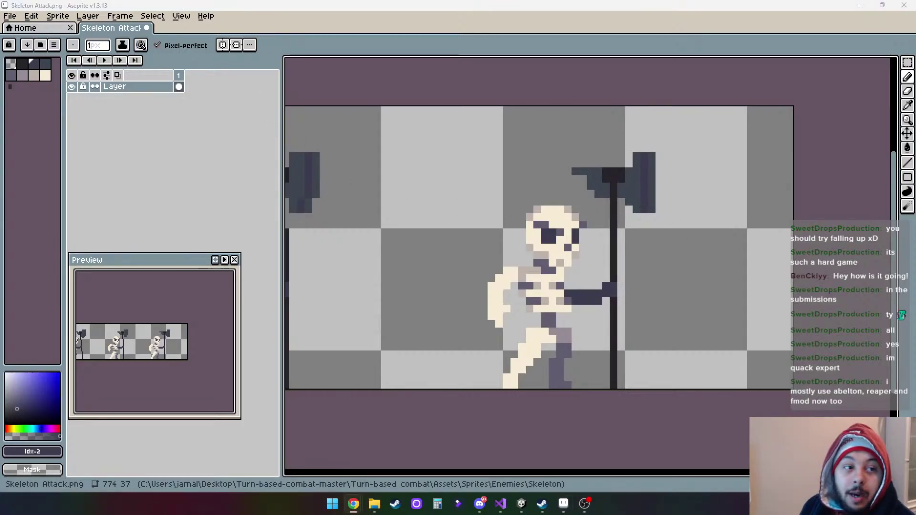
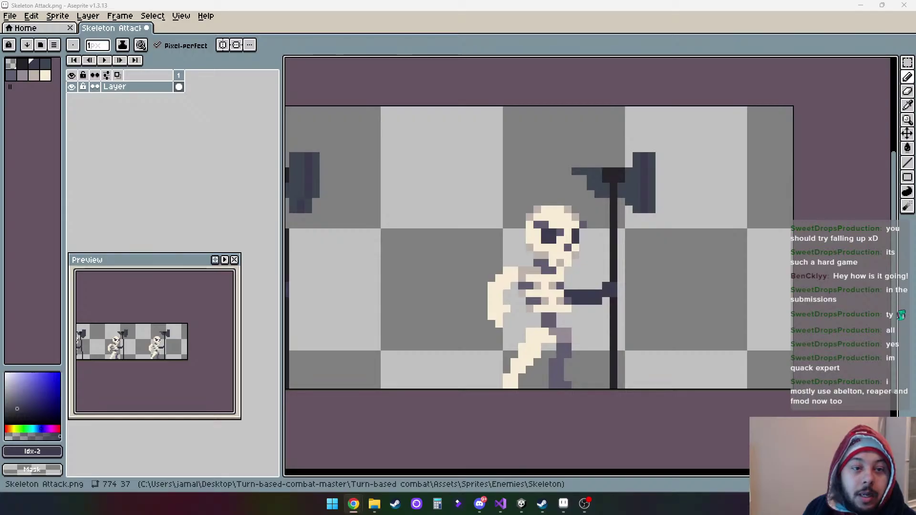
key("alt+Tab")
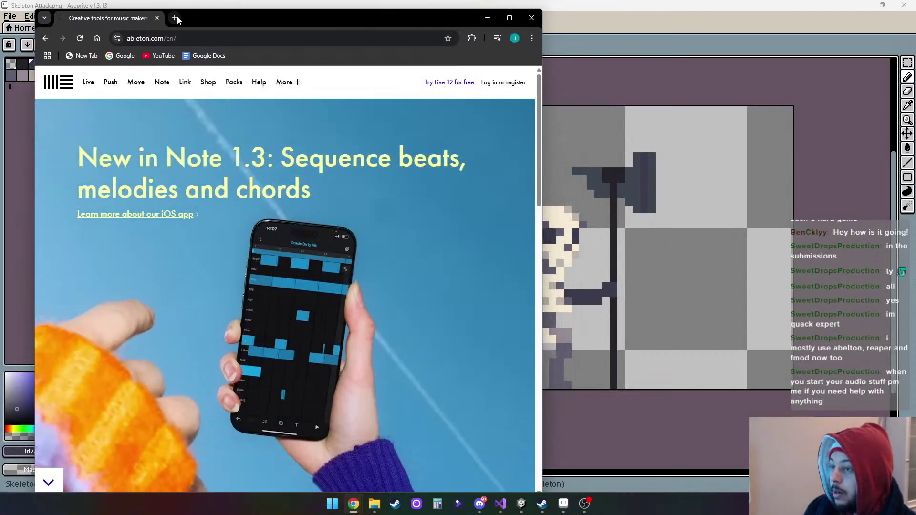
left_click(336, 17)
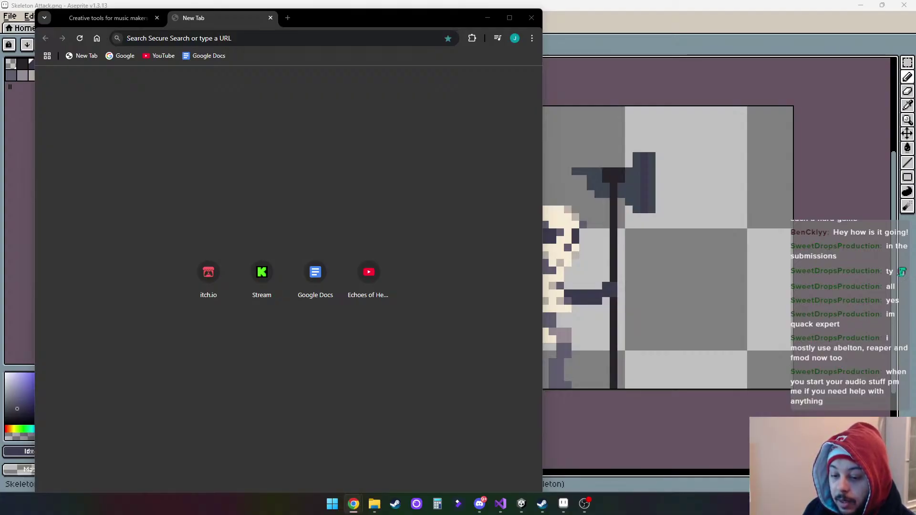
left_click(510, 17)
left_click(80, 15)
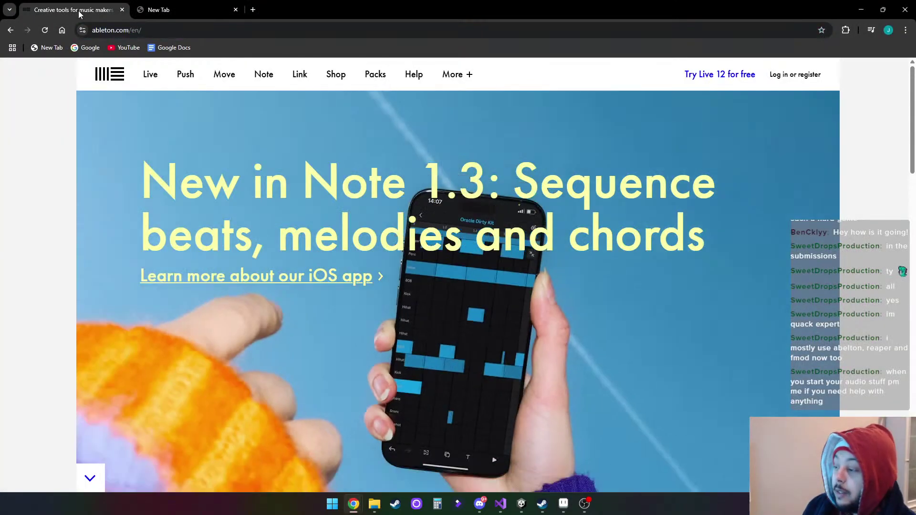
Search Google for "reaper" in the empty browser tab and look over the official REAPER website
left_click(199, 8)
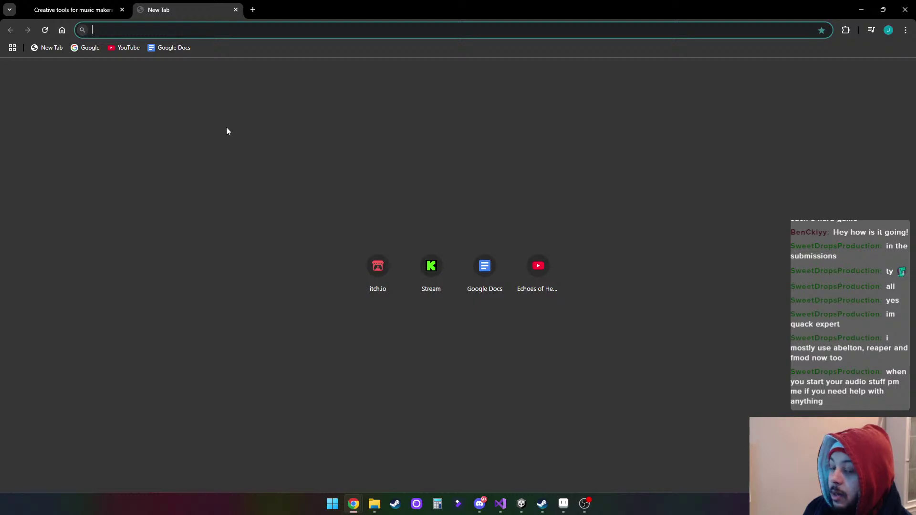
left_click(86, 49)
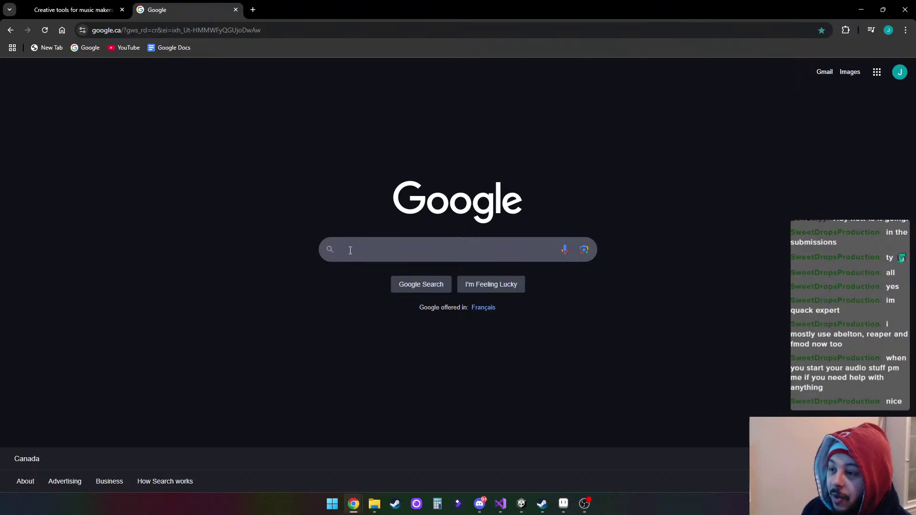
left_click(390, 254)
type("re")
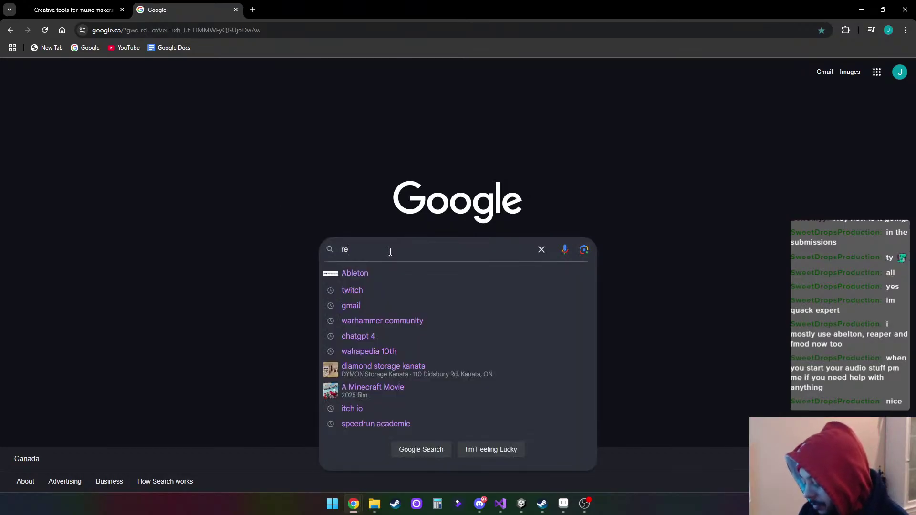
type("aper au")
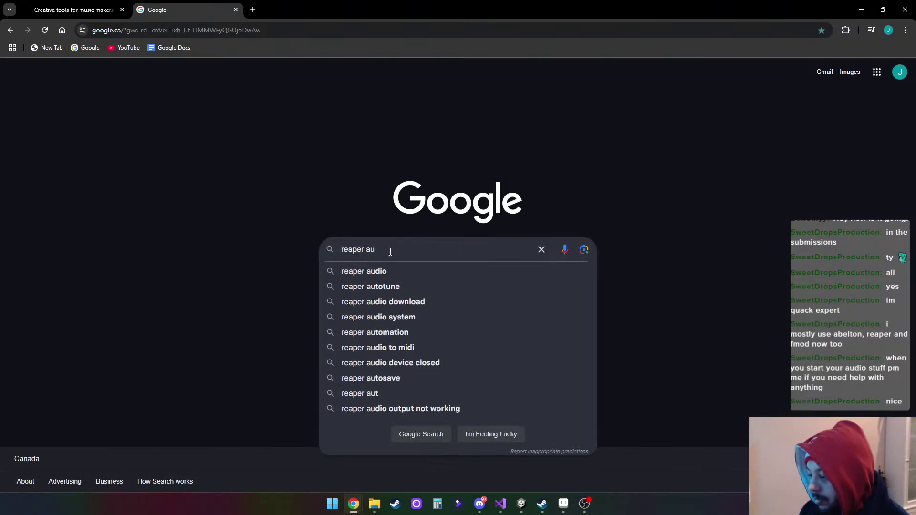
key("BackSpace")
key("BackSpace")
key("Down")
key("Down")
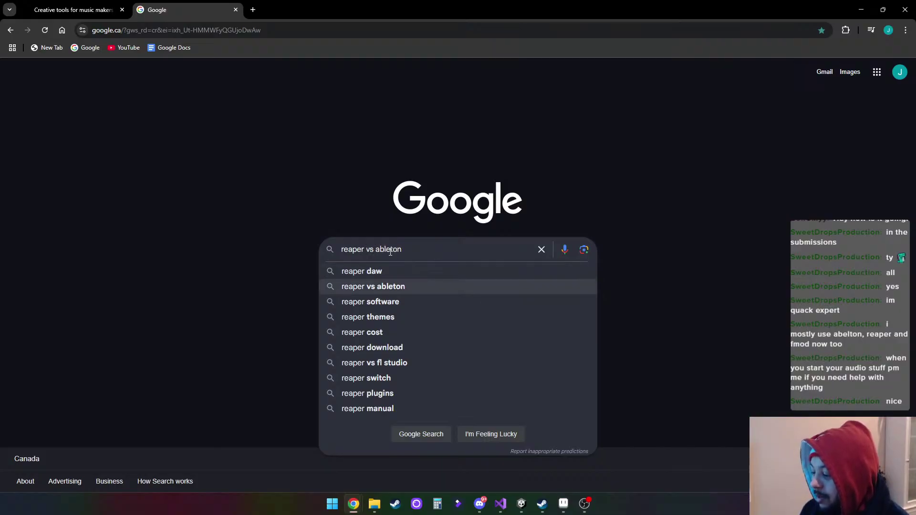
key("BackSpace")
key("BackSpace")
key("BackSpace")
key("BackSpace")
key("BackSpace")
key("BackSpace")
key("BackSpace")
key("BackSpace")
key("BackSpace")
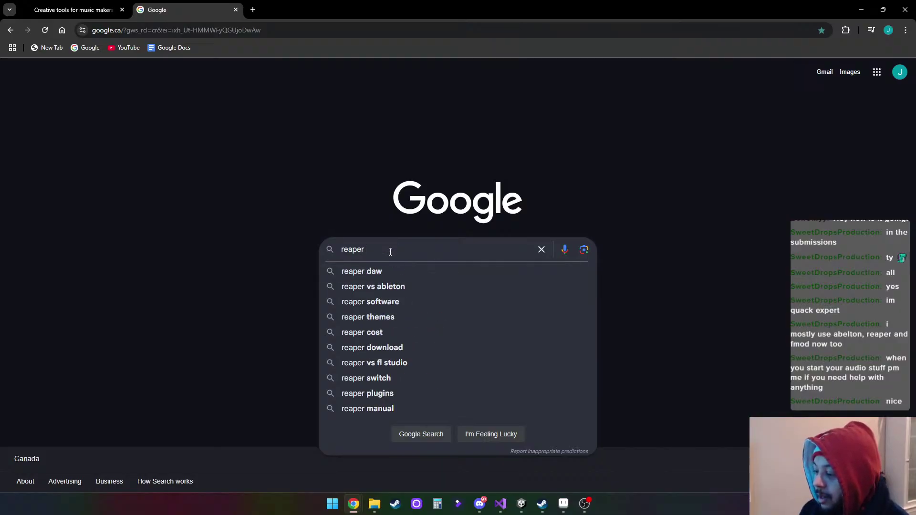
key("BackSpace")
key("Return")
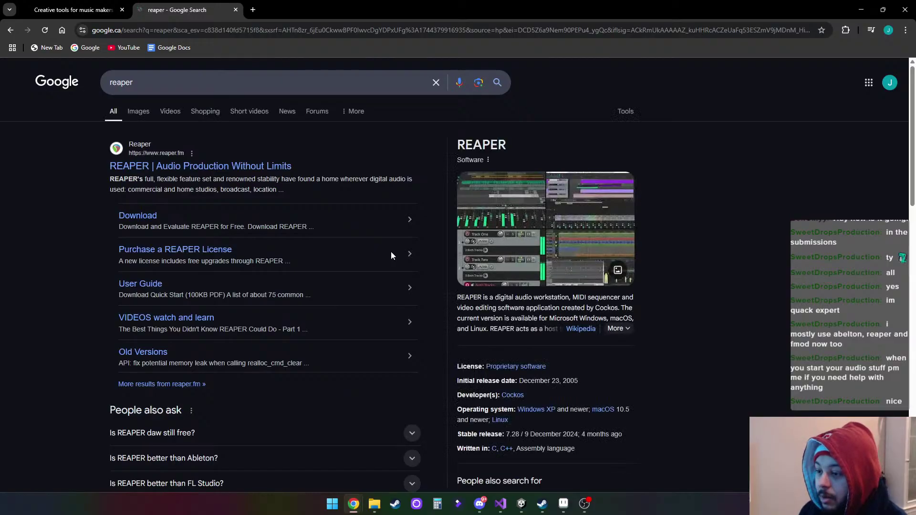
left_click(201, 166)
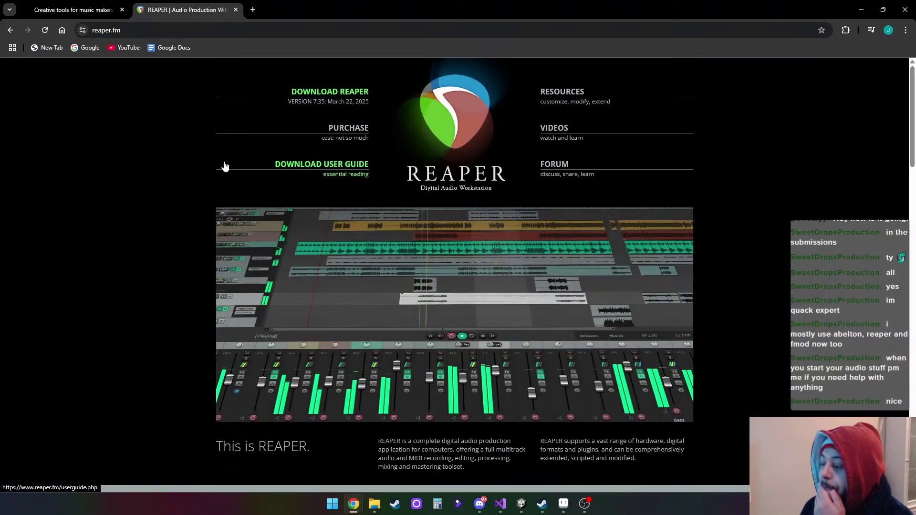
scroll(232, 251, "down", 2)
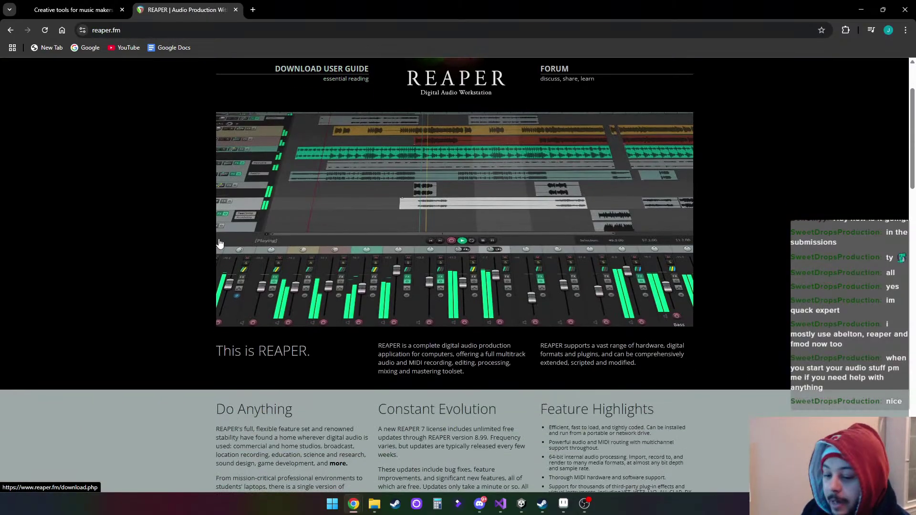
Search Google for "fmod" in a new browser tab and look over the official FMOD home page
left_click(253, 10)
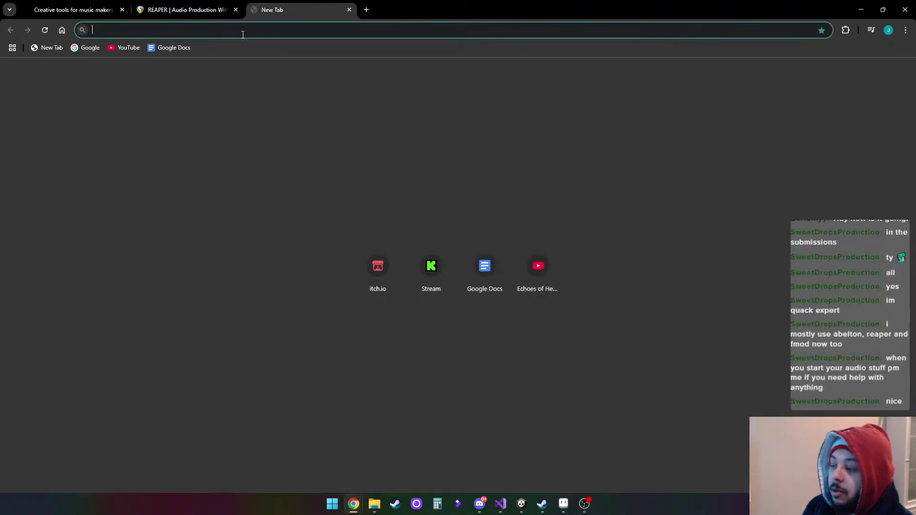
left_click(85, 47)
left_click(395, 245)
type("fmod")
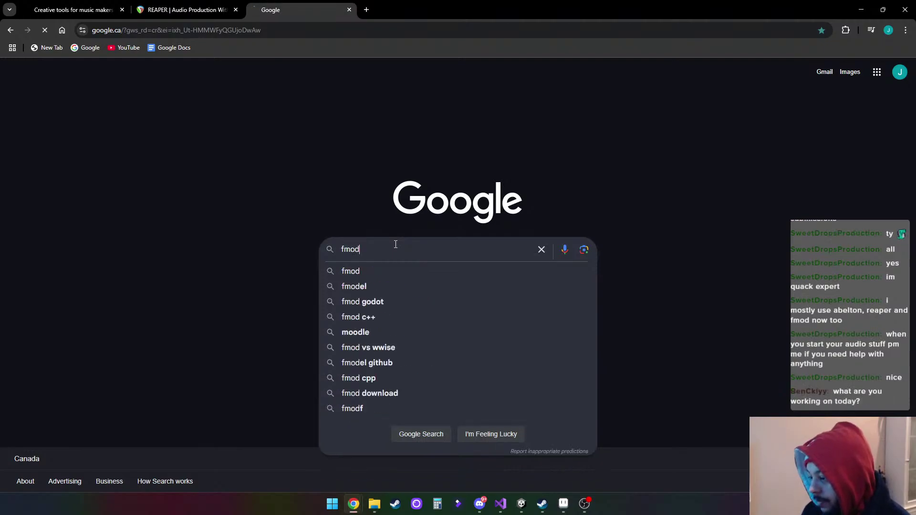
key("Return")
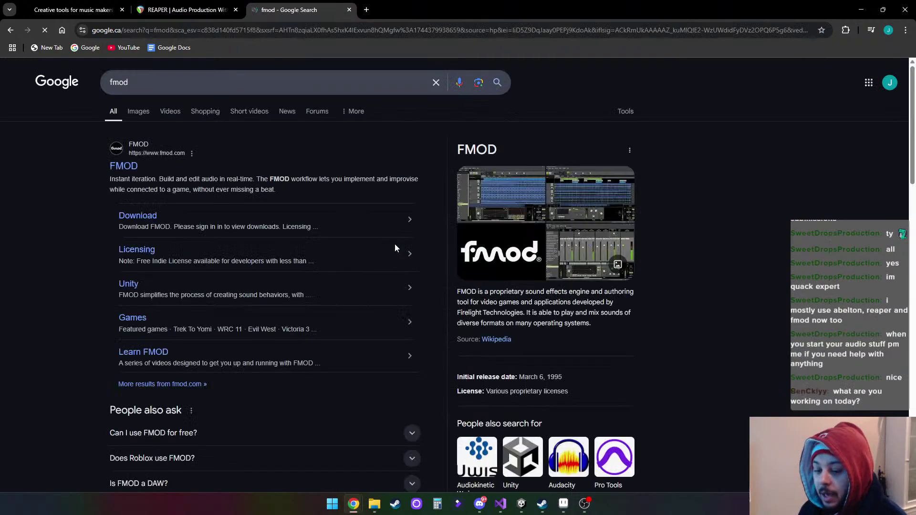
left_click(124, 167)
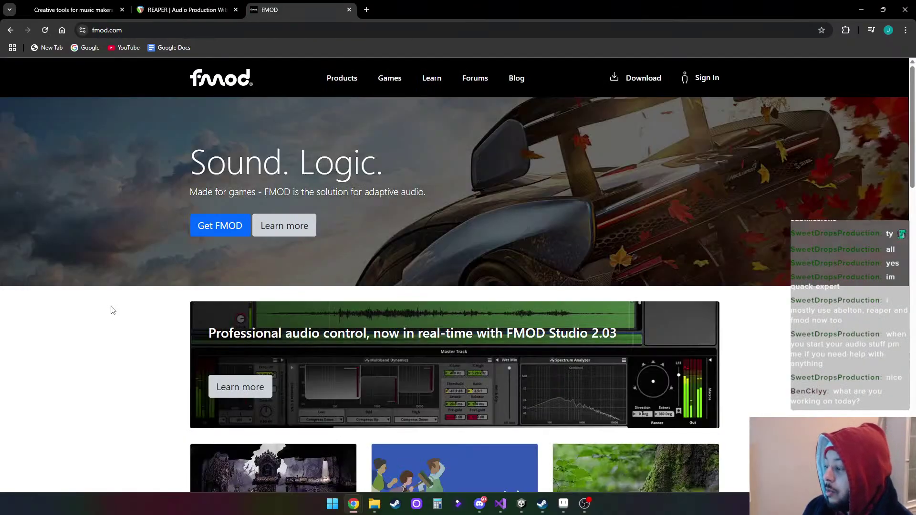
scroll(340, 323, "down", 4)
scroll(346, 324, "up", 2)
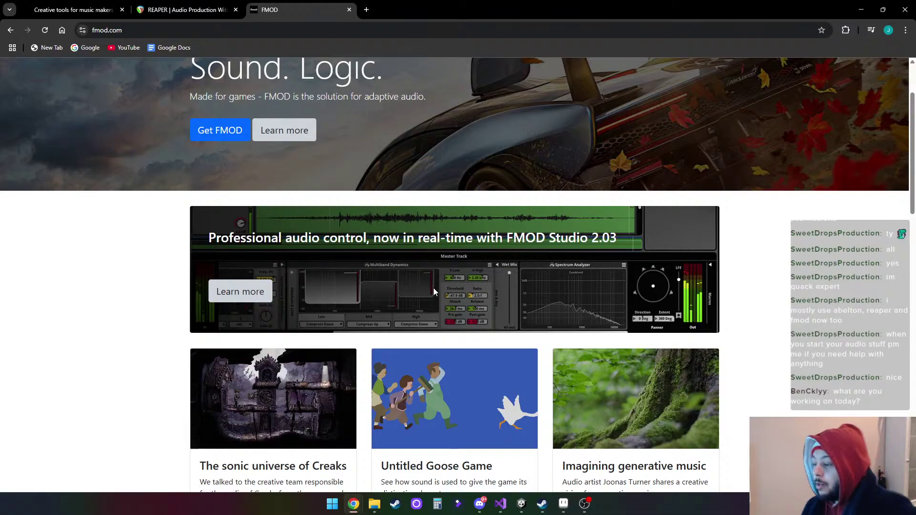
scroll(435, 292, "up", 2)
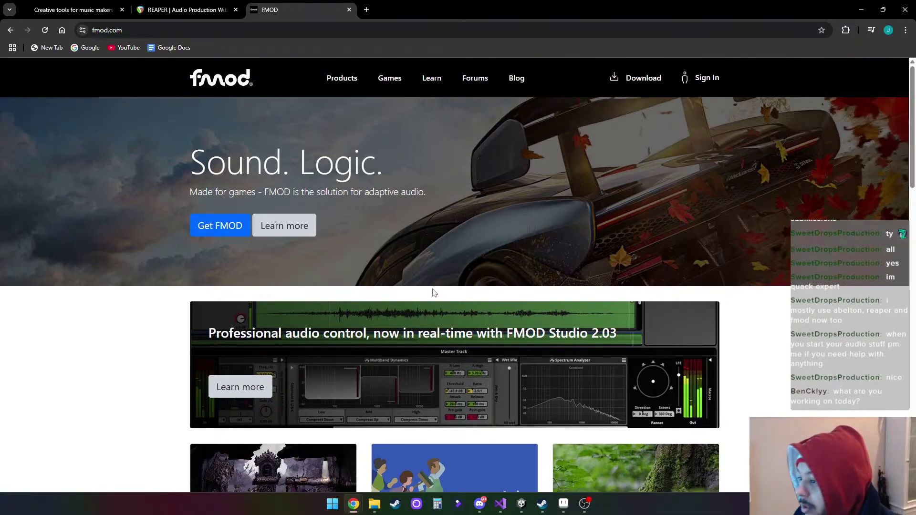
Review the featured customers on FMOD's Games page and return to the Skeleton Attack sprite sheet in Aseprite
left_click(390, 79)
scroll(628, 309, "down", 1)
scroll(627, 309, "down", 5)
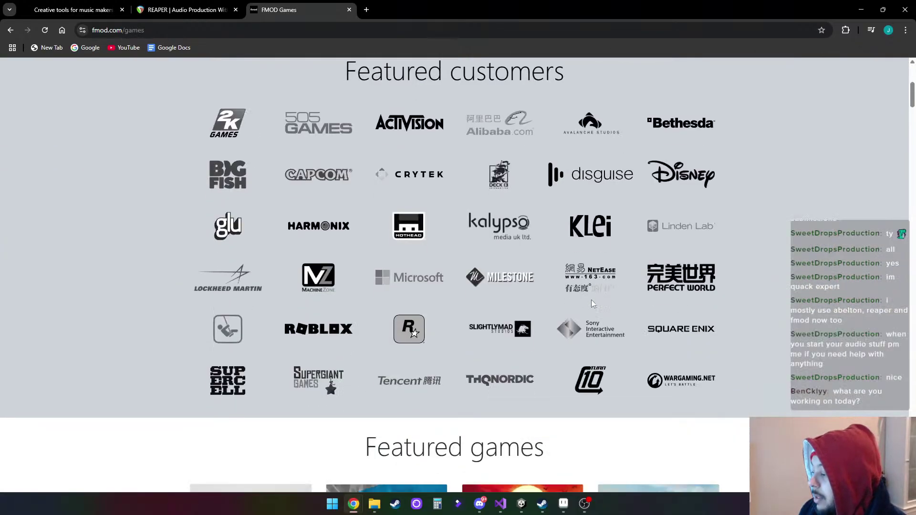
scroll(594, 300, "up", 1)
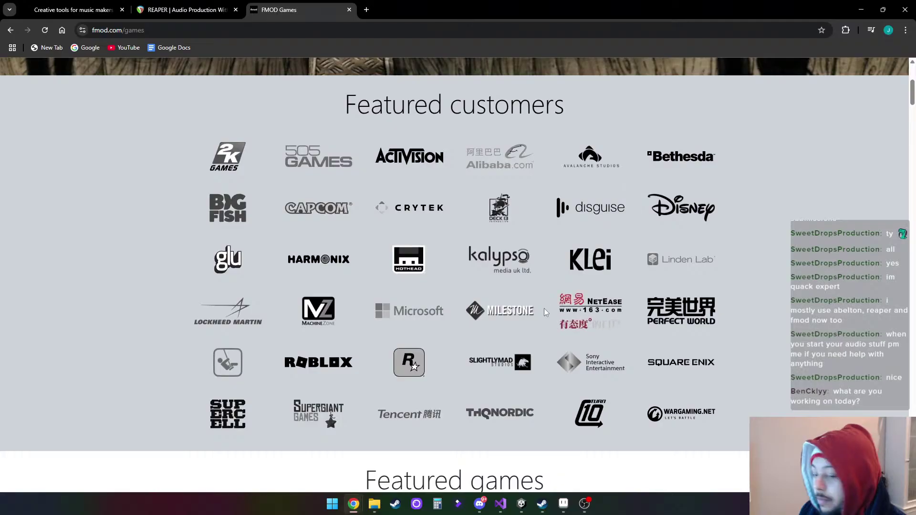
left_click(563, 504)
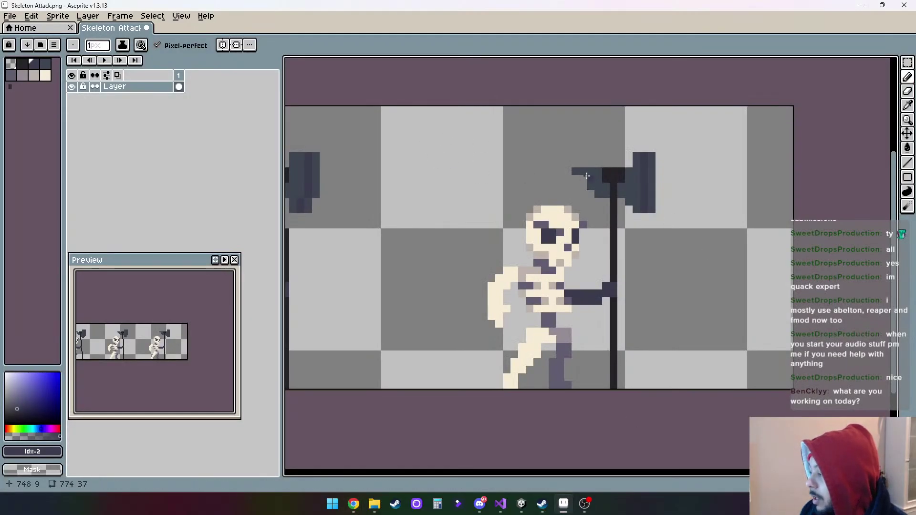
Undo the stray pencil mark beside the axe head in the first skeleton frame
scroll(538, 429, "down", 1)
scroll(539, 430, "down", 1)
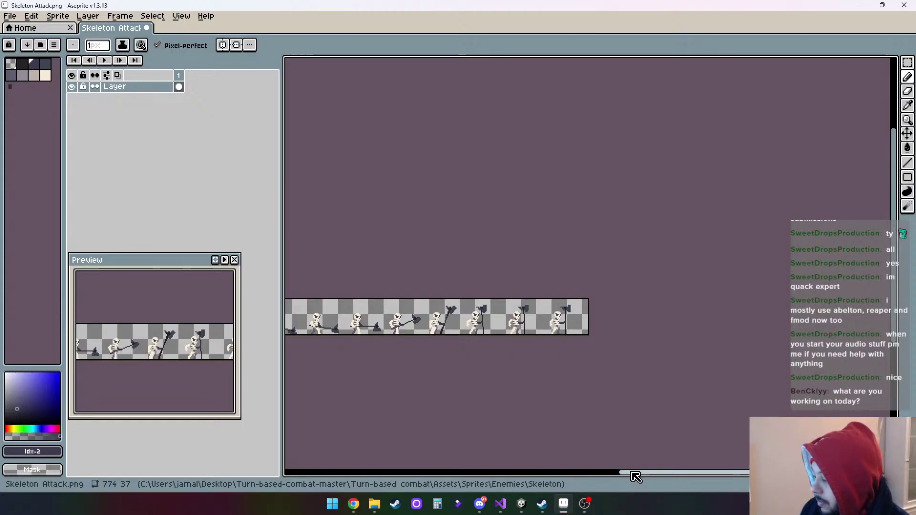
left_click_drag(665, 473, 418, 445)
scroll(419, 341, "up", 3)
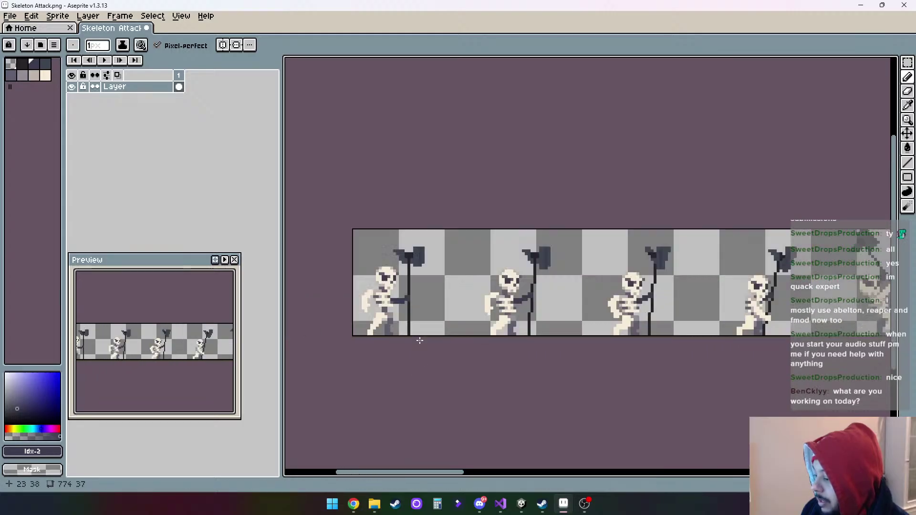
scroll(420, 340, "up", 2)
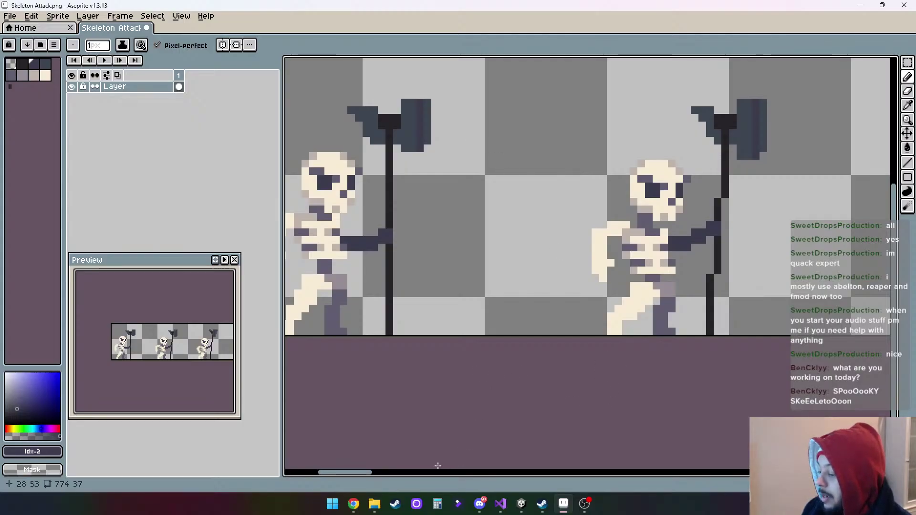
left_click_drag(368, 472, 363, 473)
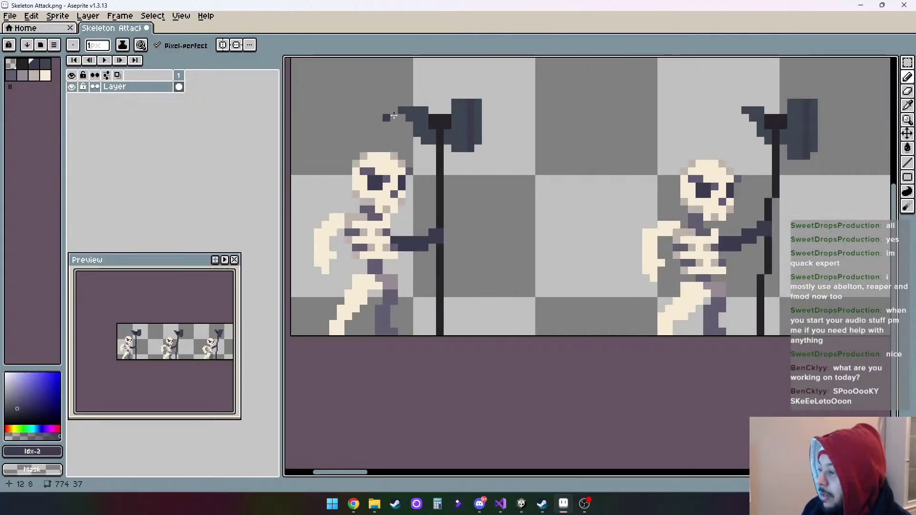
key("ctrl+z")
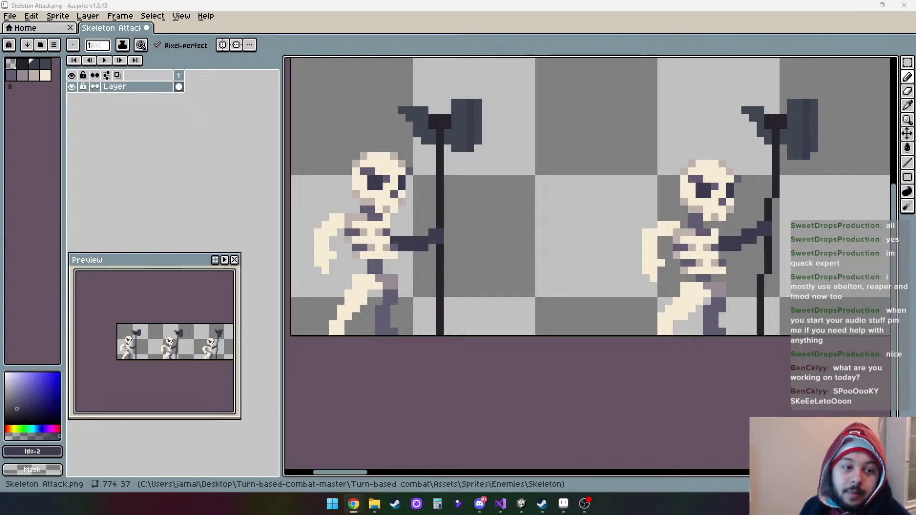
Switch to Chrome, search Google Images for "warhammer weapon", look over the hammer references and return to the Aseprite sprite sheet
left_click(353, 504)
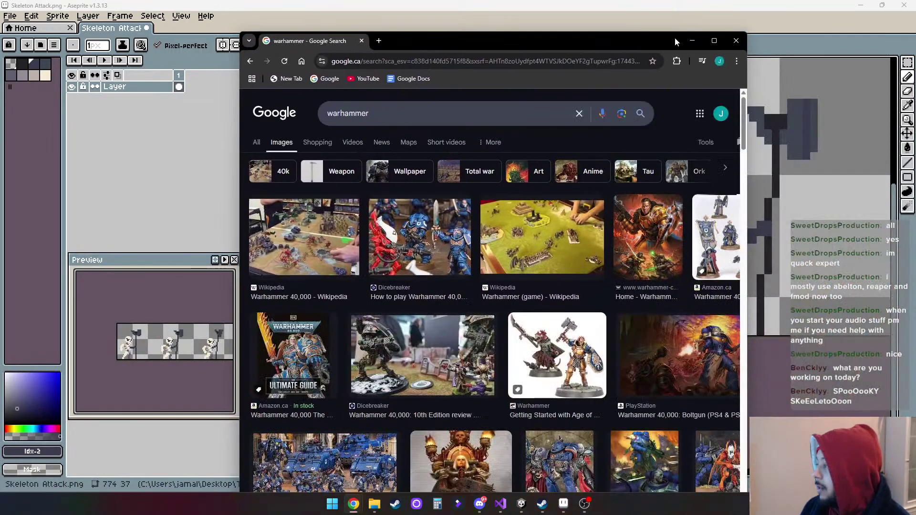
left_click(714, 41)
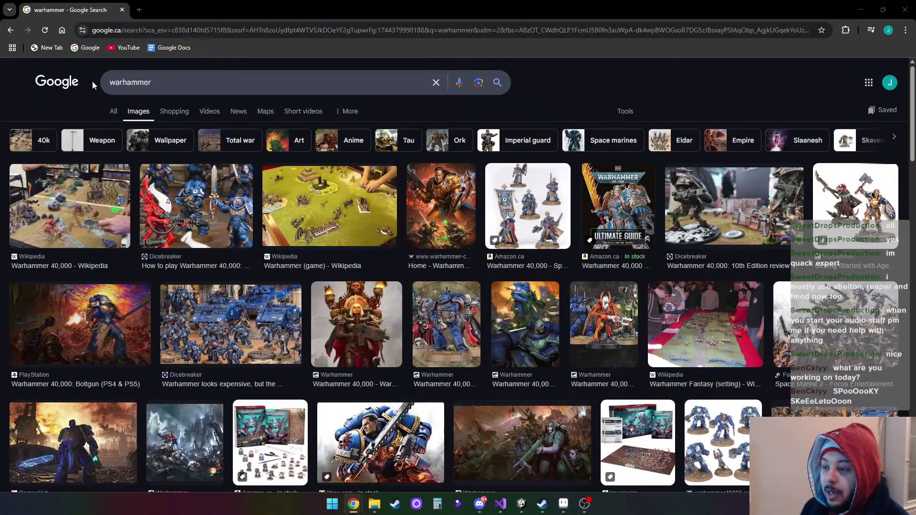
left_click(244, 79)
type("weapon")
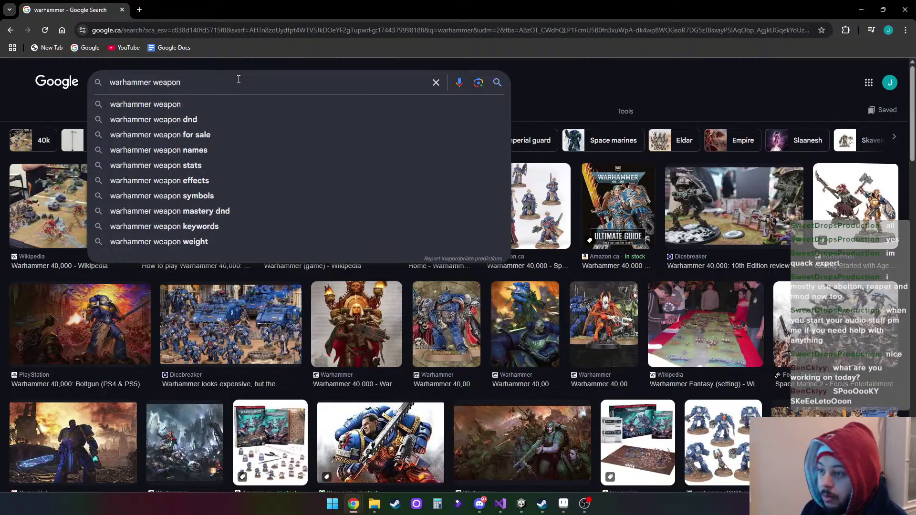
key("Return")
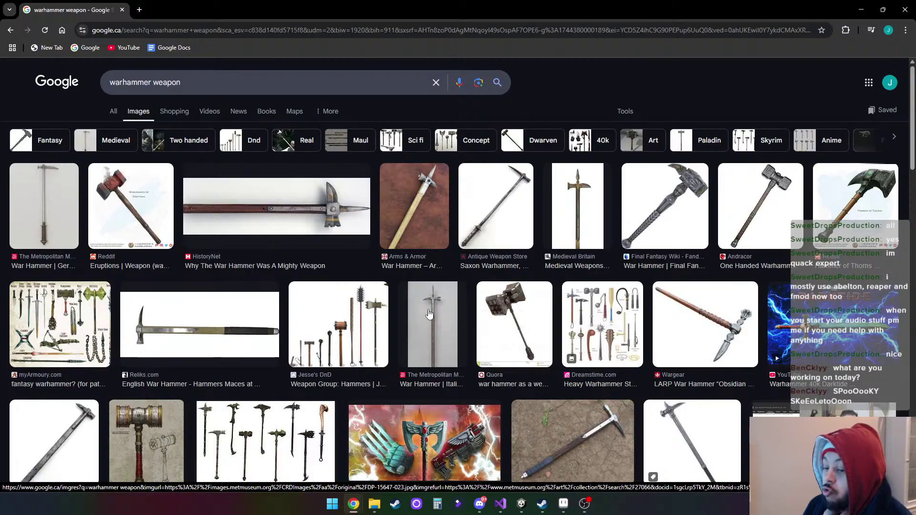
scroll(510, 312, "down", 3)
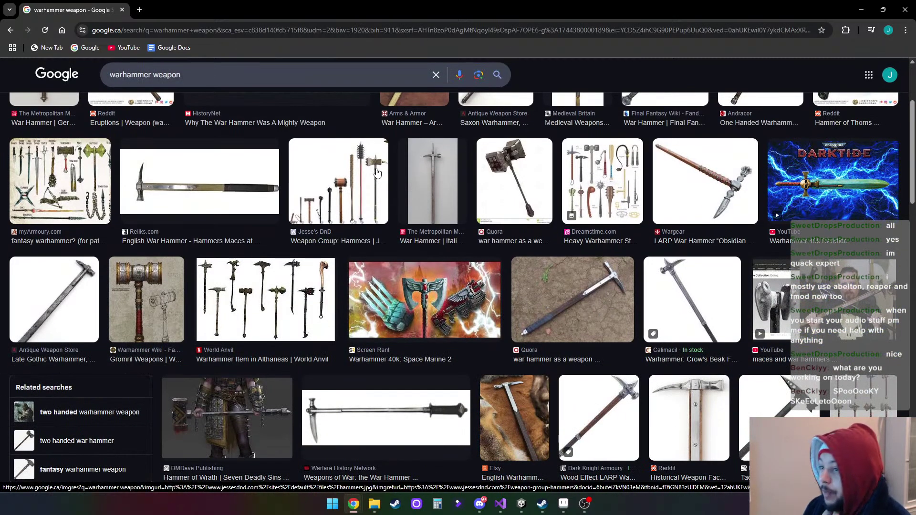
left_click(863, 5)
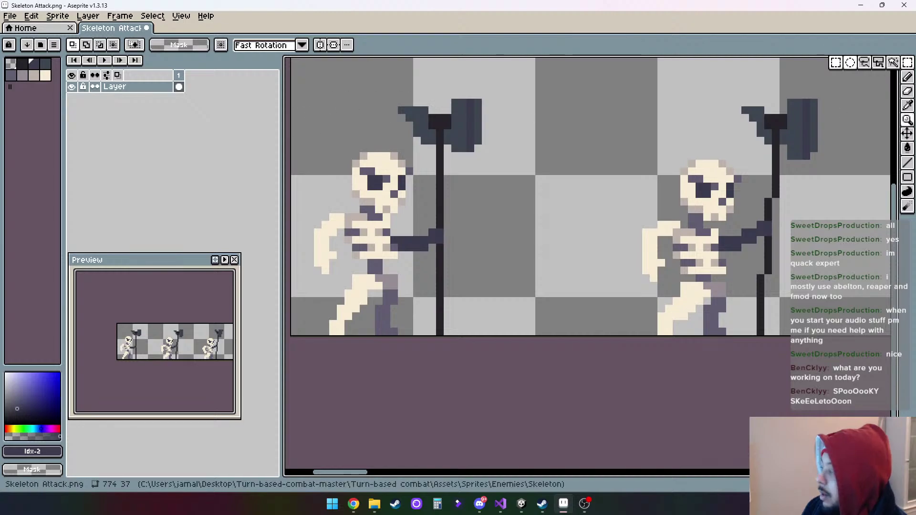
Erase the top edge of the first frame's axe spike and redraw the spike sloping down to the left in palette color index 3
left_click(907, 76)
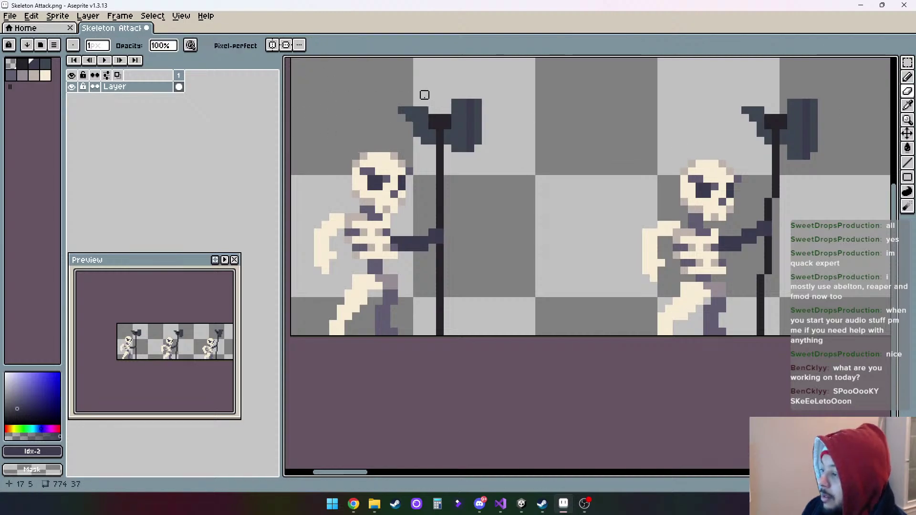
mouse_move(424, 110)
left_mouse_down()
mouse_move(401, 102)
mouse_move(424, 133)
left_mouse_up()
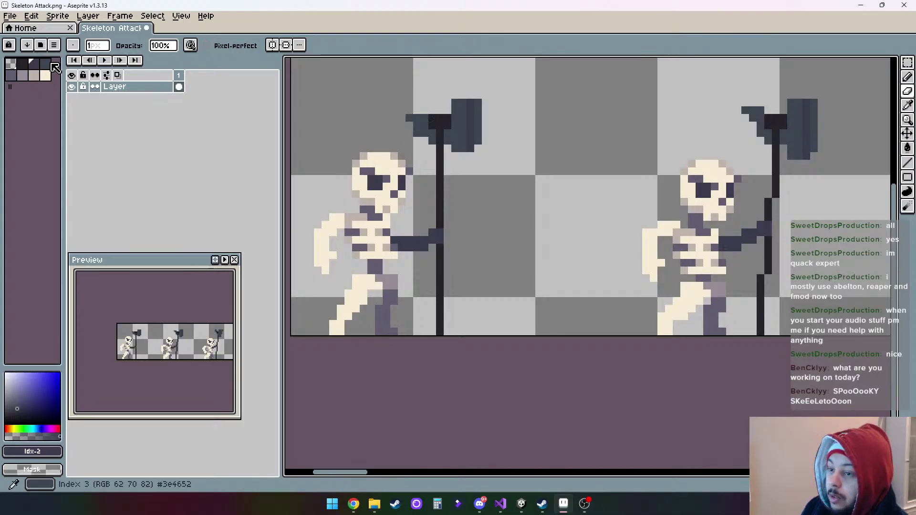
left_click(49, 65)
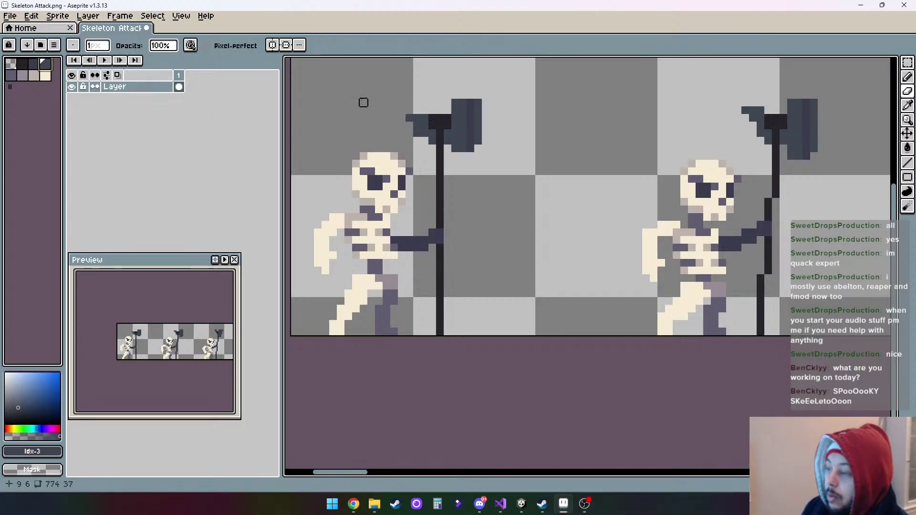
left_click(908, 78)
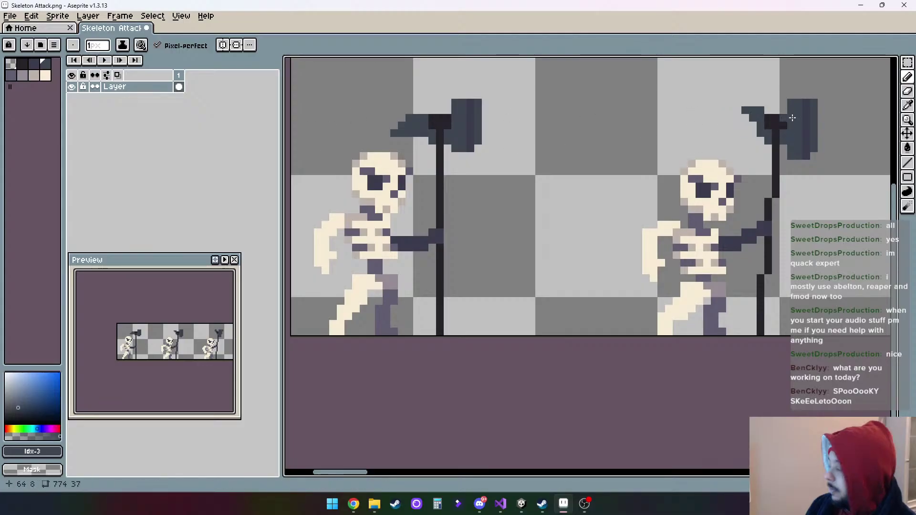
Erase the second frame's old axe spike outline and redraw it as a filled, downward-sloping spike matching the first frame
left_click(908, 92)
mouse_move(768, 111)
left_mouse_down()
mouse_move(737, 110)
mouse_move(760, 118)
mouse_move(743, 134)
left_mouse_up()
left_click(908, 77)
left_click(747, 118)
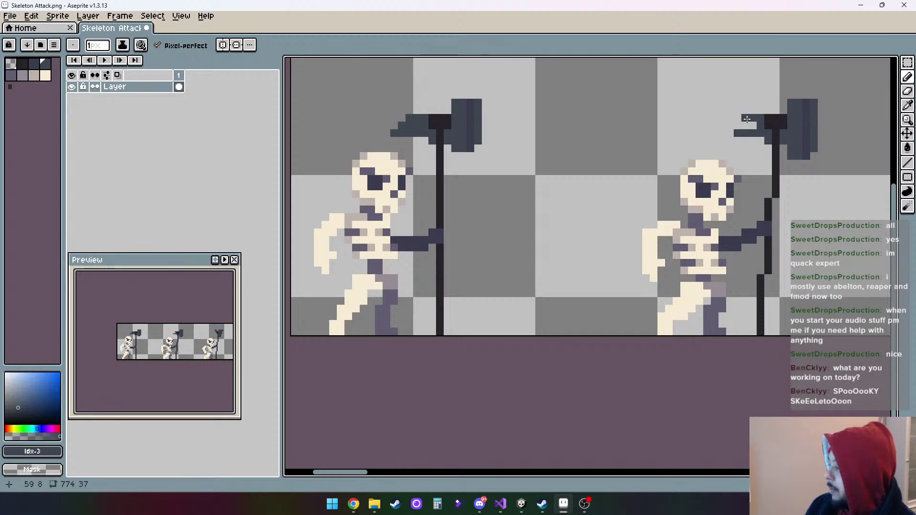
left_click(732, 129)
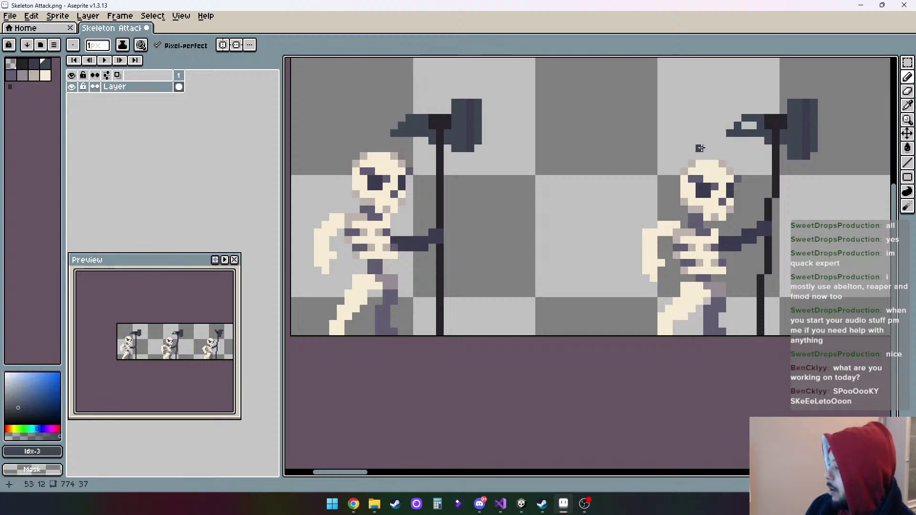
left_click(749, 125)
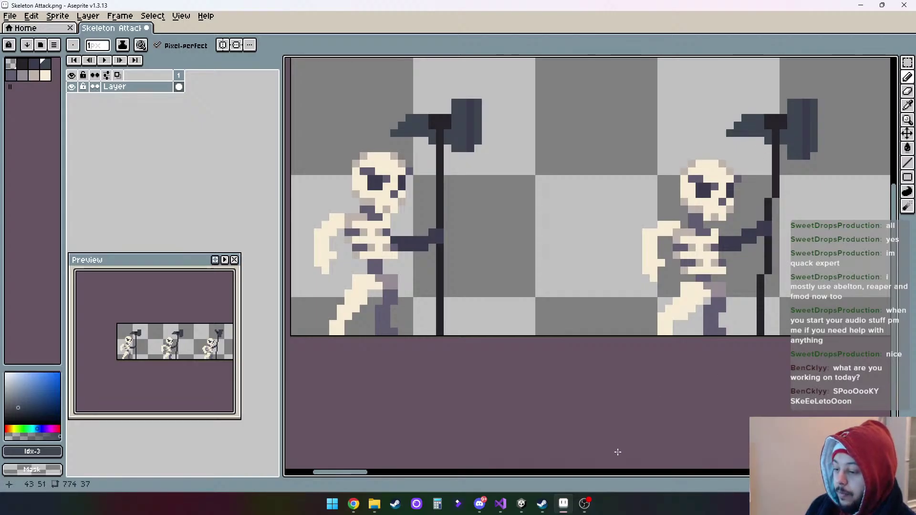
Extend the third frame's axe spike to the left with a short two-row tip in palette color index 3
left_click_drag(349, 469, 401, 472)
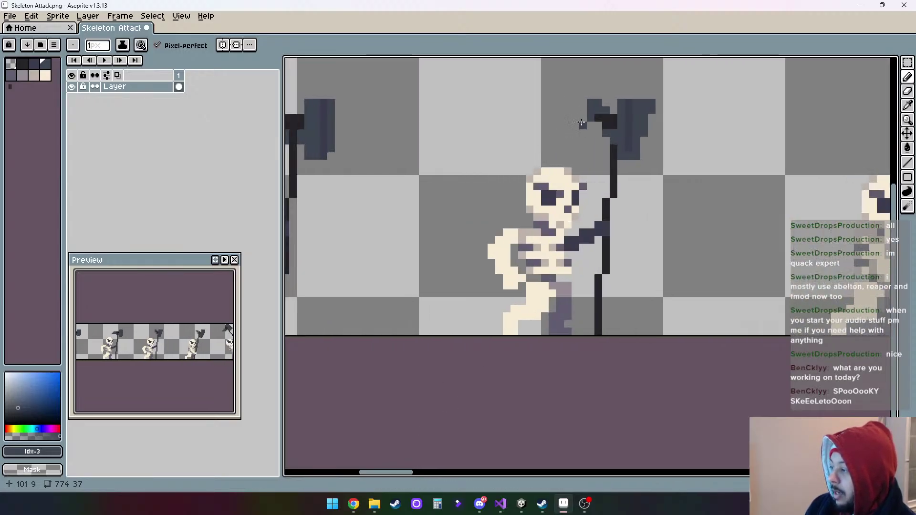
left_click_drag(581, 123, 570, 122)
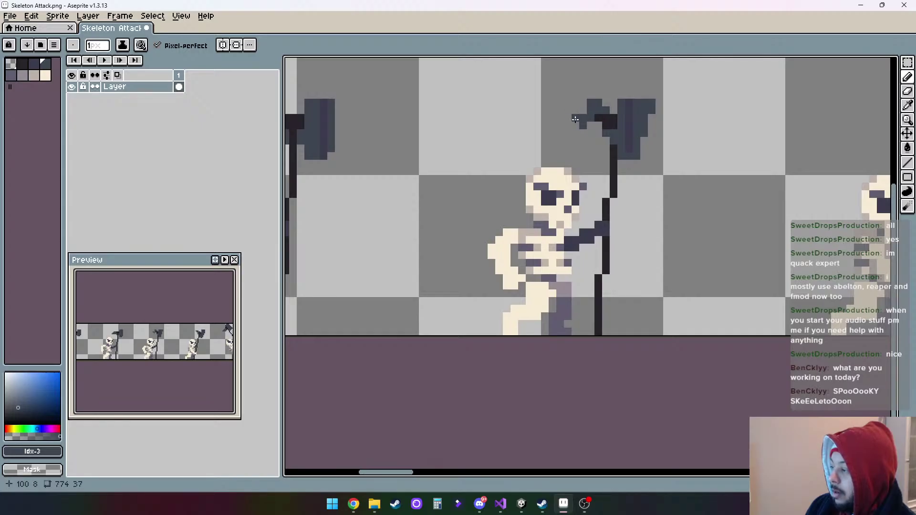
left_click(575, 125)
left_click(568, 118)
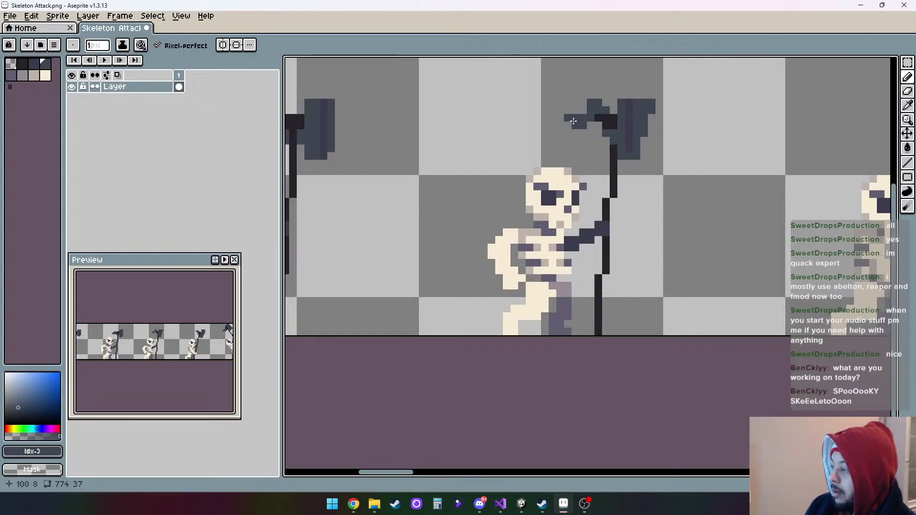
left_click(573, 122)
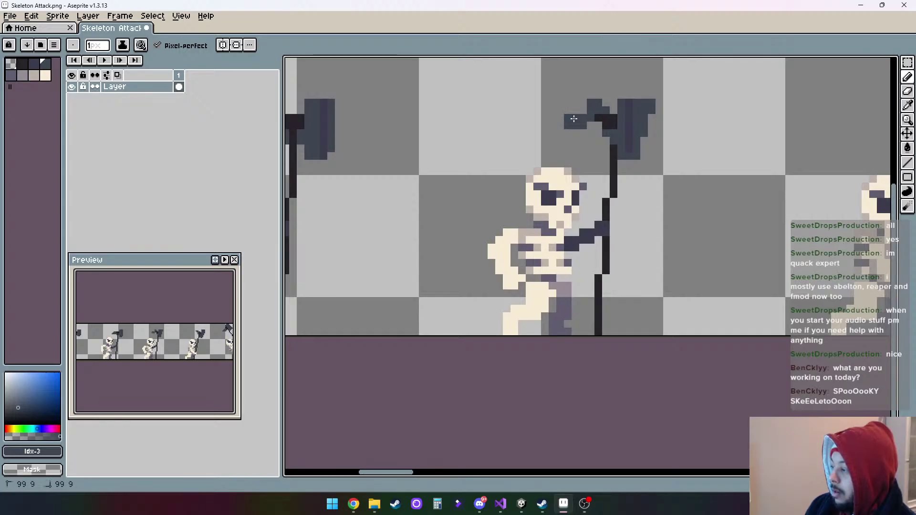
Erase the top row of the third frame's axe spike, fill the gap toward the shaft and darken its base with palette color index 1
left_click(908, 89)
left_click_drag(606, 103, 583, 102)
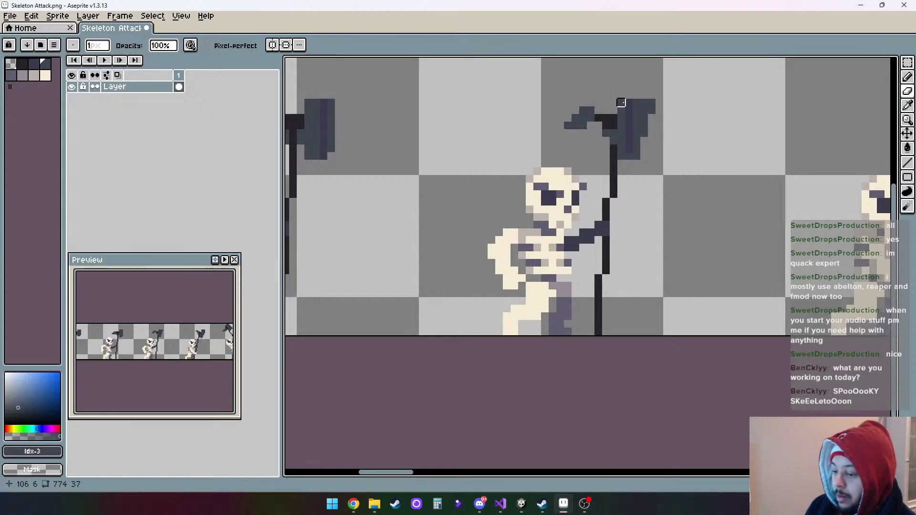
key("b")
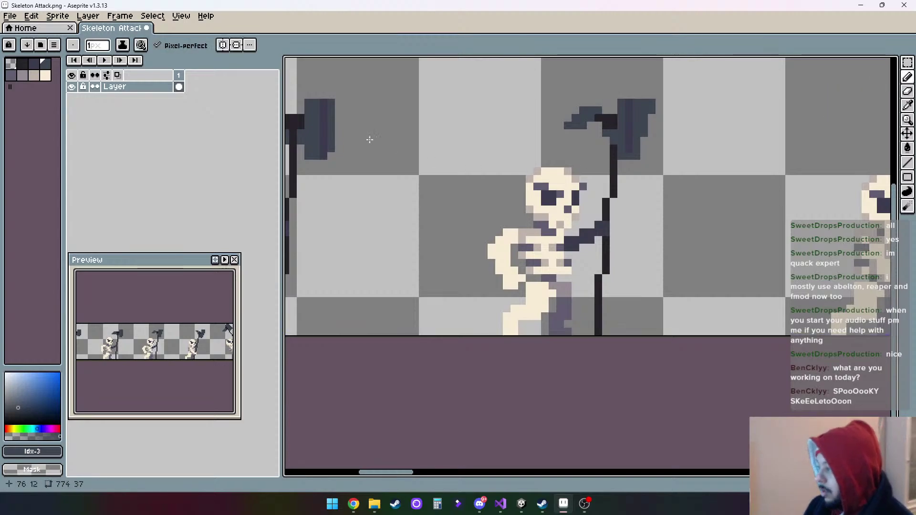
left_click(29, 65)
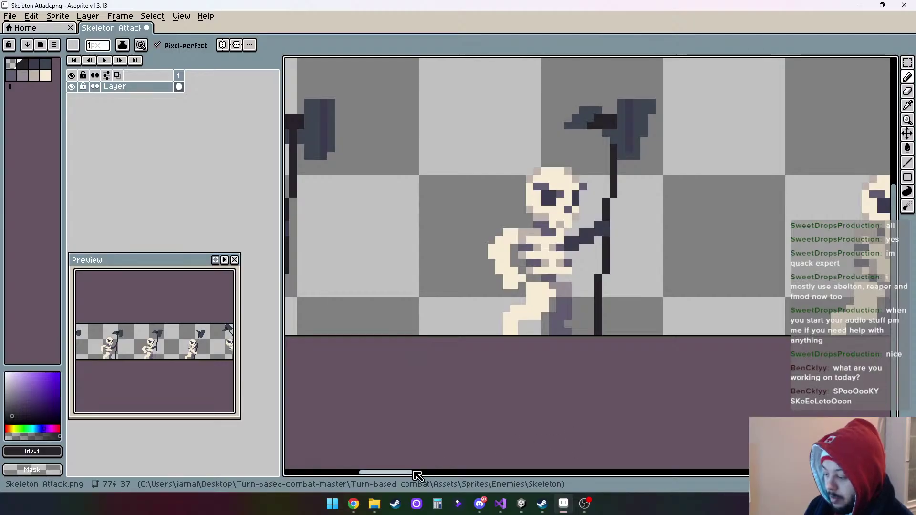
Lengthen the fourth frame's axe spike in palette color index 3, darken its base with index 1 and undo the last pencil stroke
left_click_drag(416, 474, 459, 468)
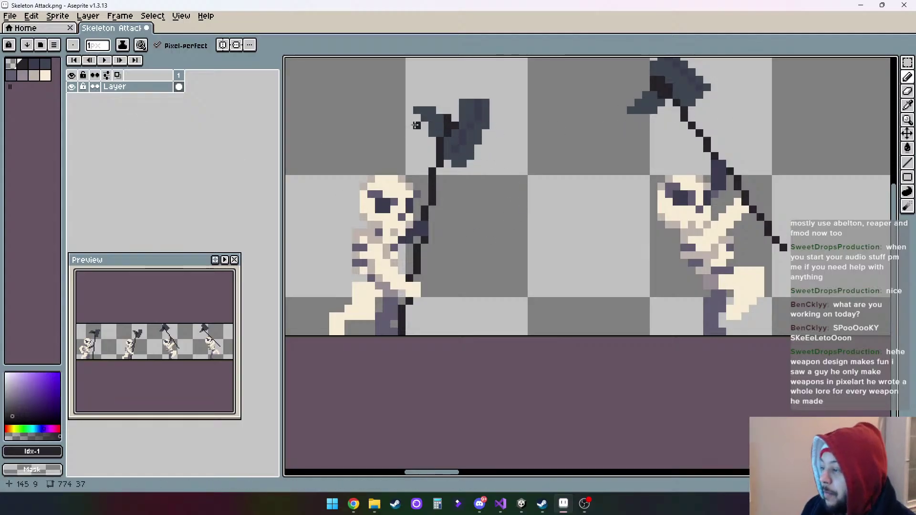
left_click(458, 125, "alt")
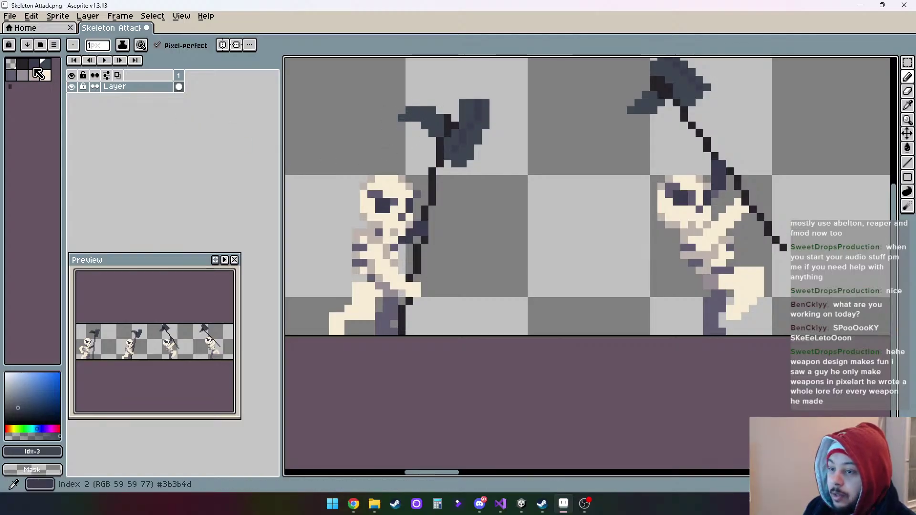
left_click(459, 136, "alt")
left_click(441, 121)
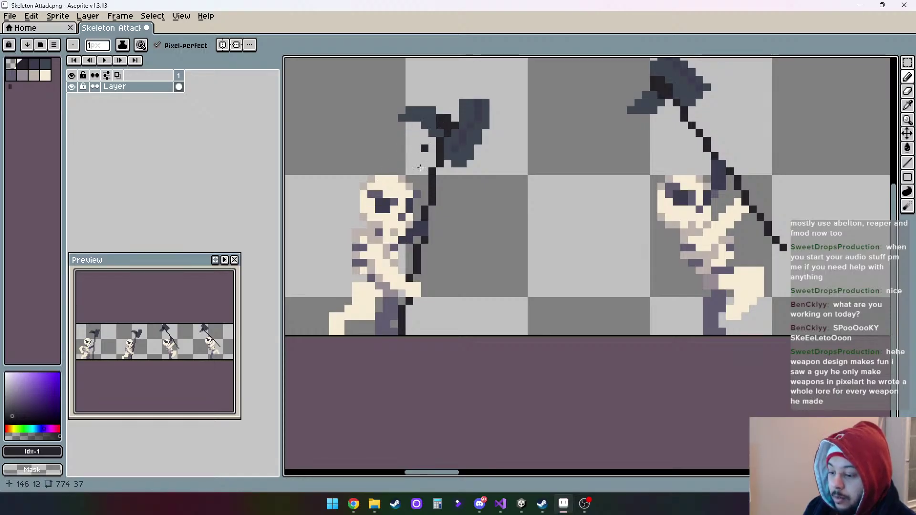
key("ctrl+z")
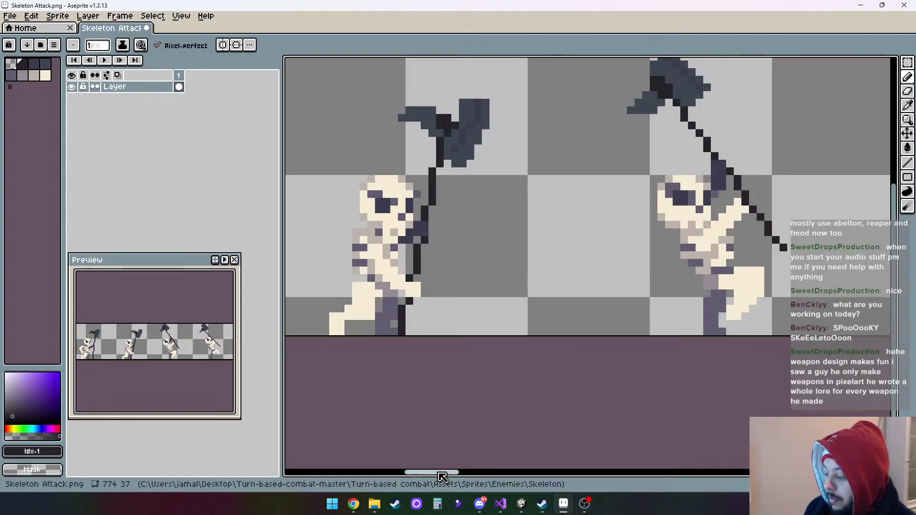
Try erasing the upper row of the third frame's axe spike, and repaint those pixels in palette color index 3
left_click_drag(439, 473, 415, 473)
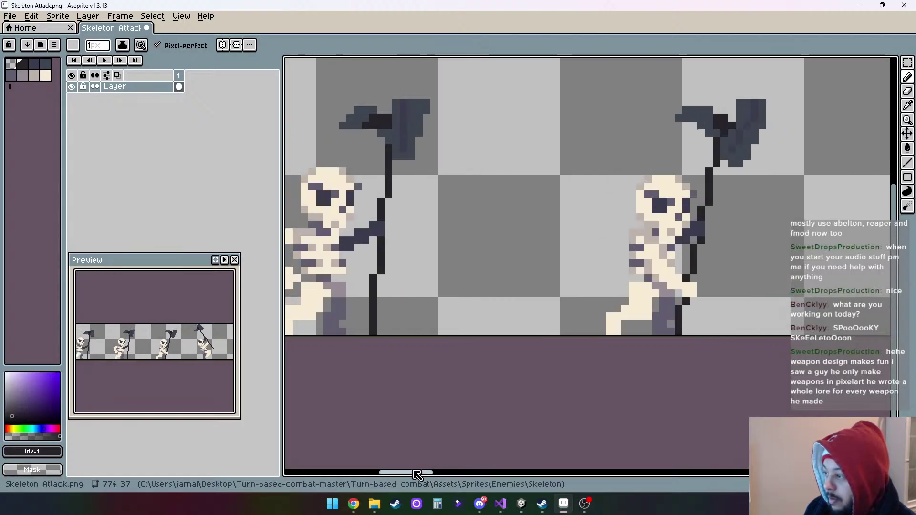
left_click(908, 91)
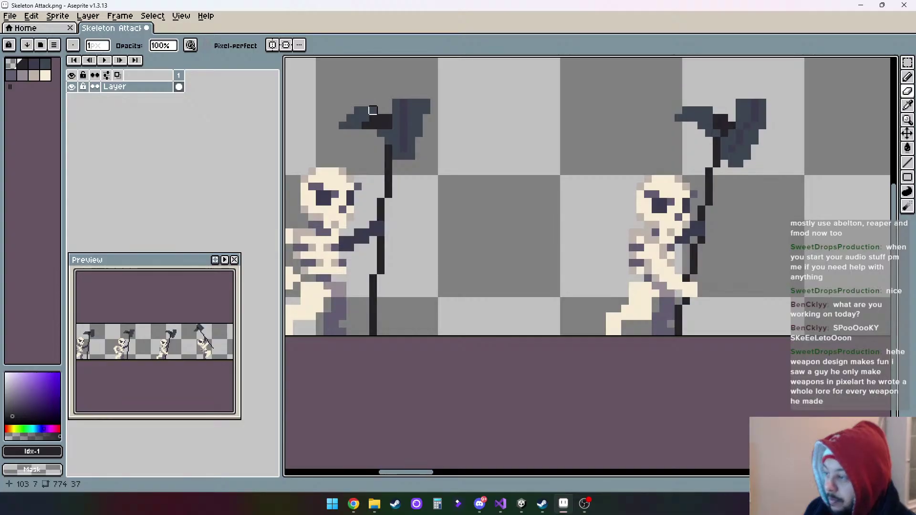
left_click(358, 111)
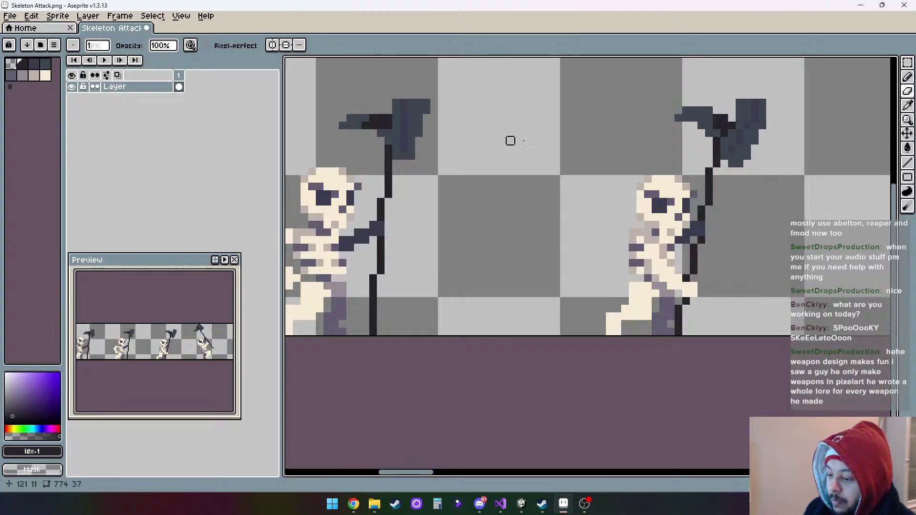
key("b")
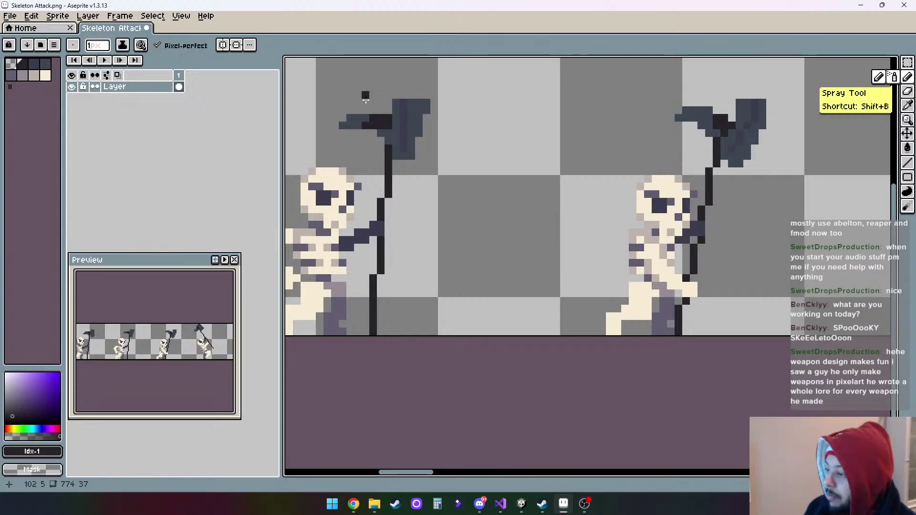
left_click(46, 63)
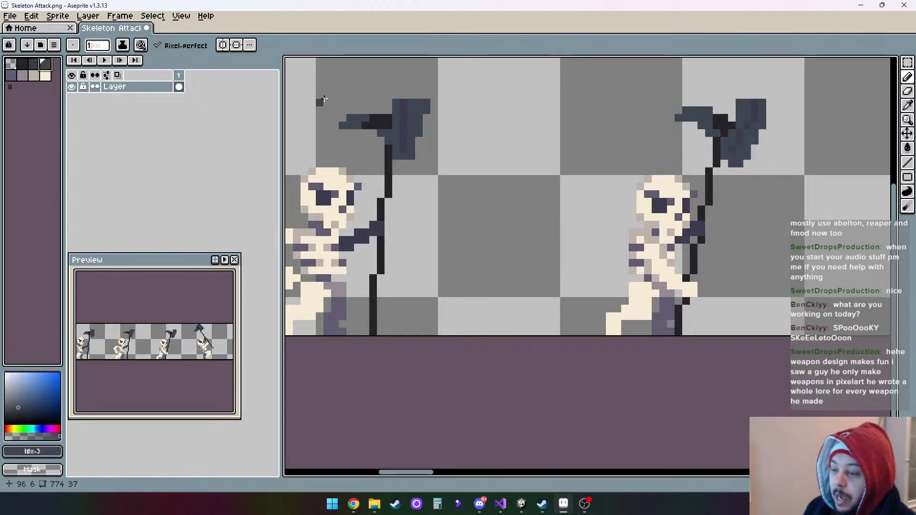
left_click(363, 111)
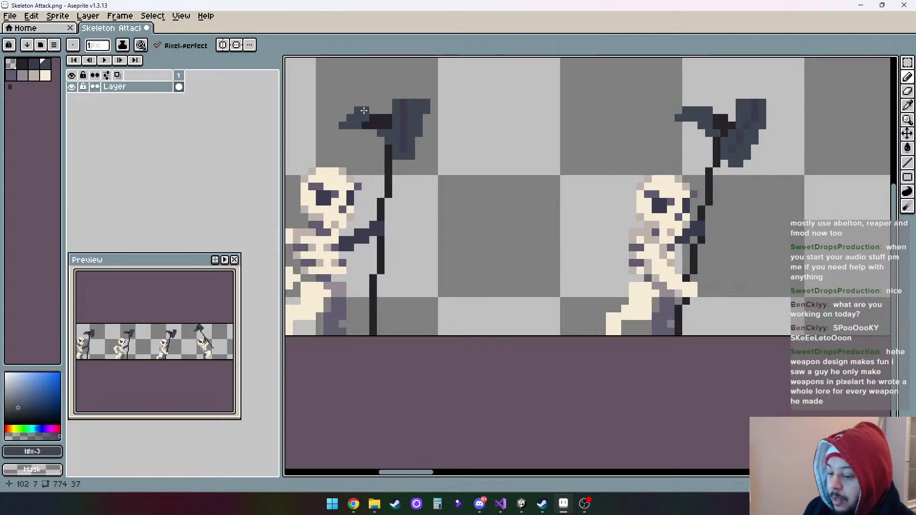
Fill out the third frame's spike in palette color index 3, and trim the fifth frame's spike into a downward point
left_click(347, 108)
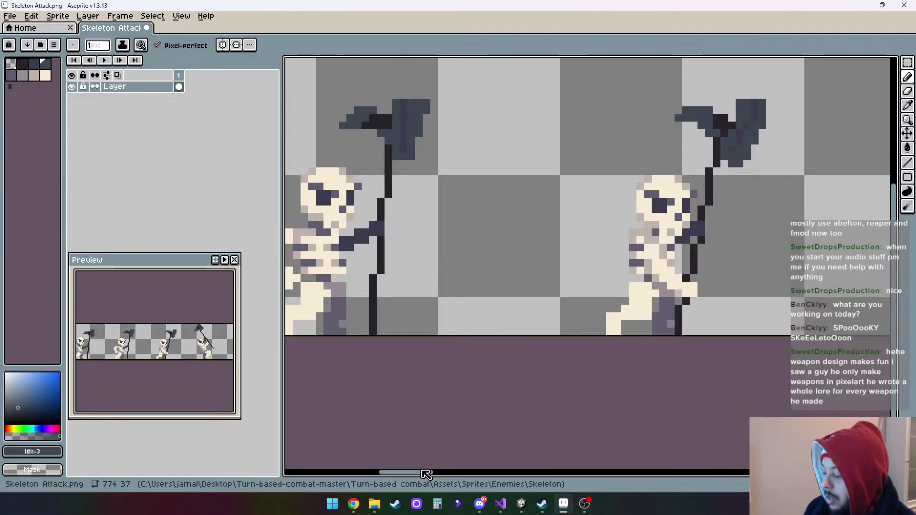
scroll(479, 243, "right", 5)
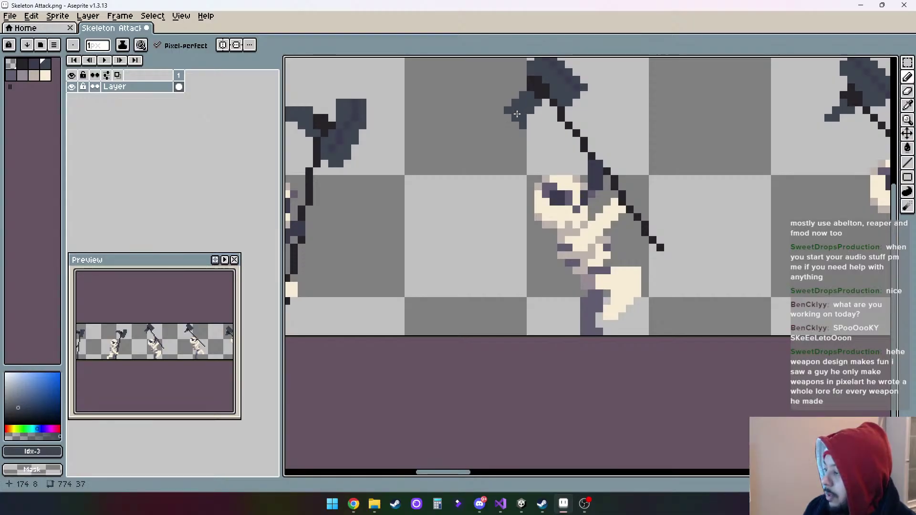
left_click(907, 91)
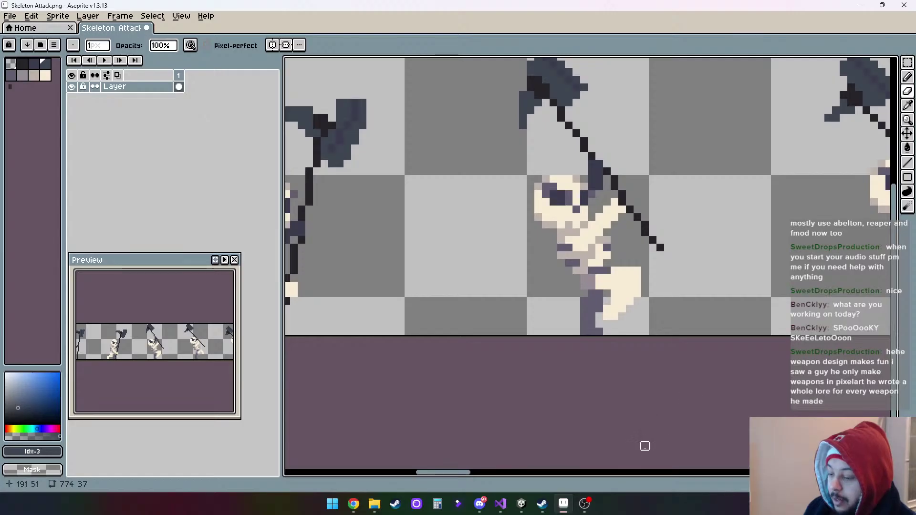
Extend the sixth frame's spike downward in palette color index 3 and erase the pixels jutting out at its outer side
left_click_drag(454, 472, 486, 472)
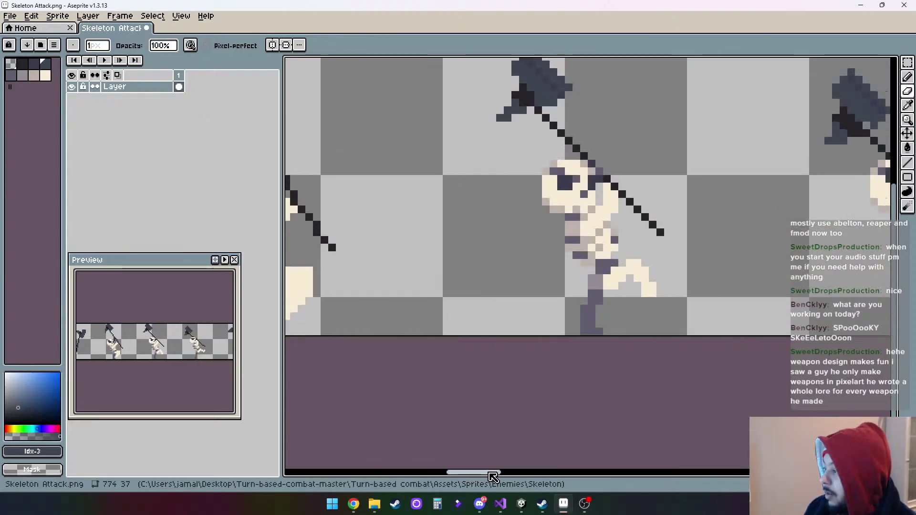
key("b")
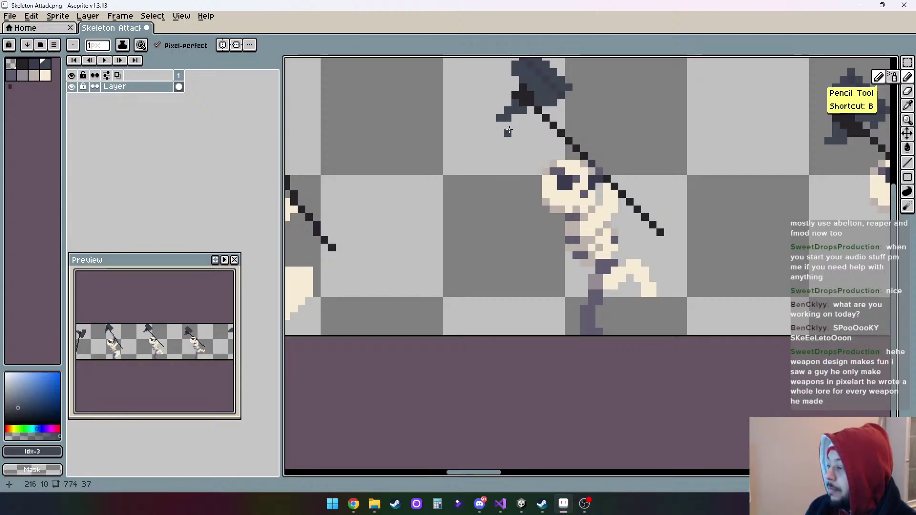
left_click(508, 132)
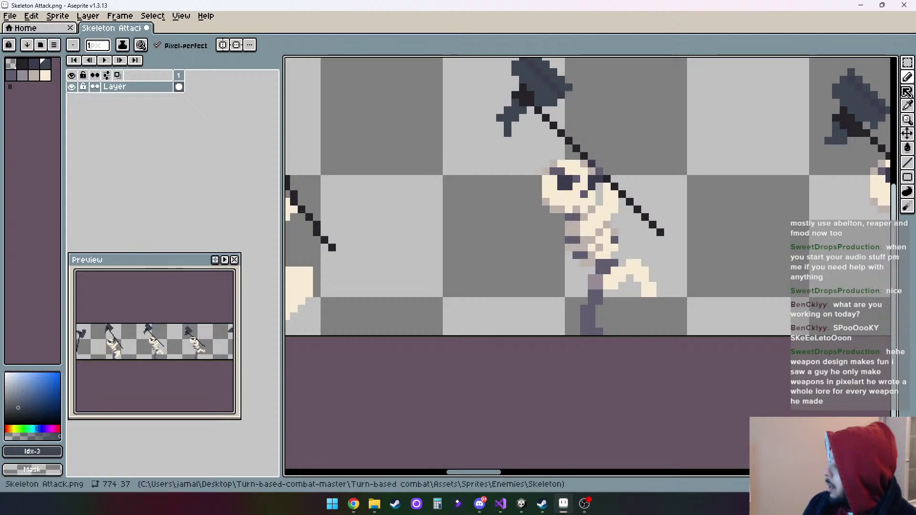
left_click(907, 90)
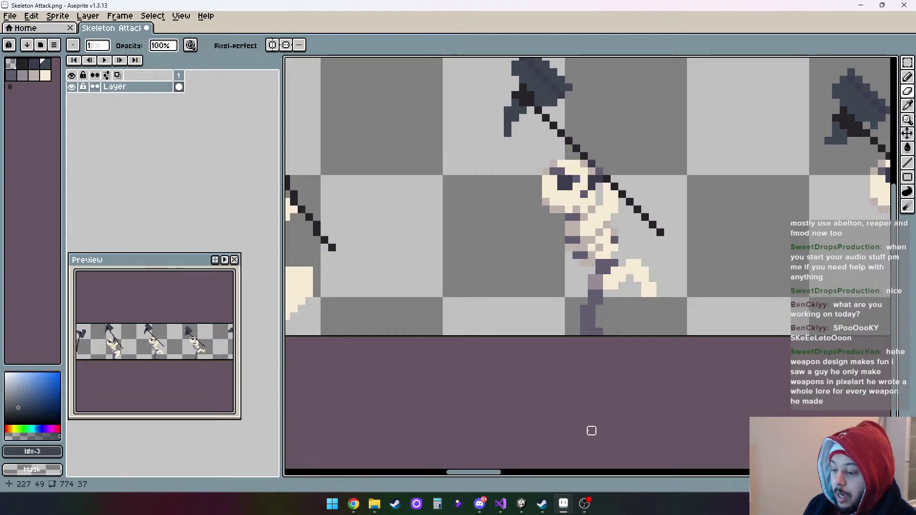
Switch to Unity to look over the Skeleton sprite folder, and return to the sprite sheet in Aseprite
left_click_drag(485, 472, 522, 473)
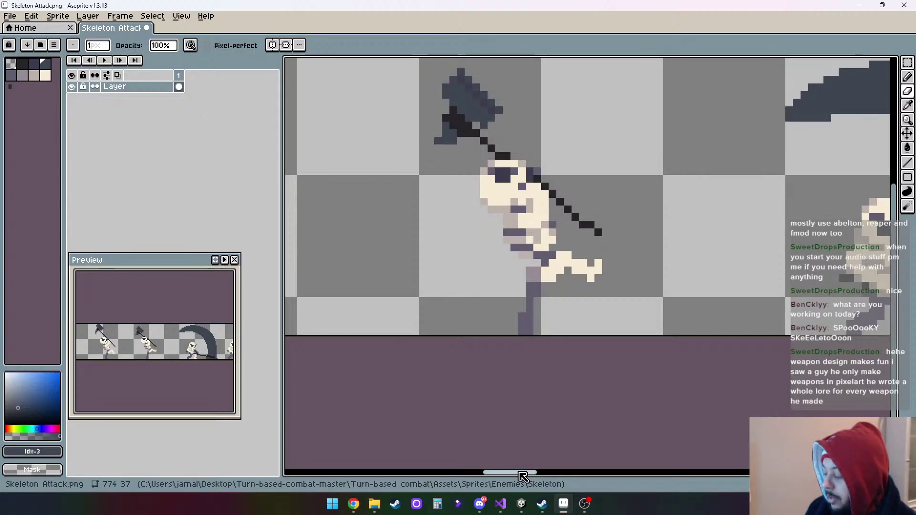
mouse_move(523, 505)
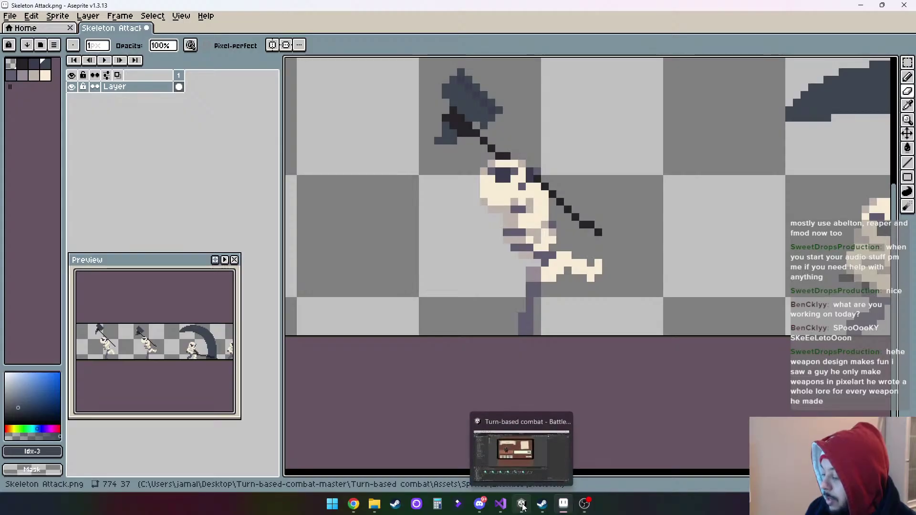
left_click(523, 506)
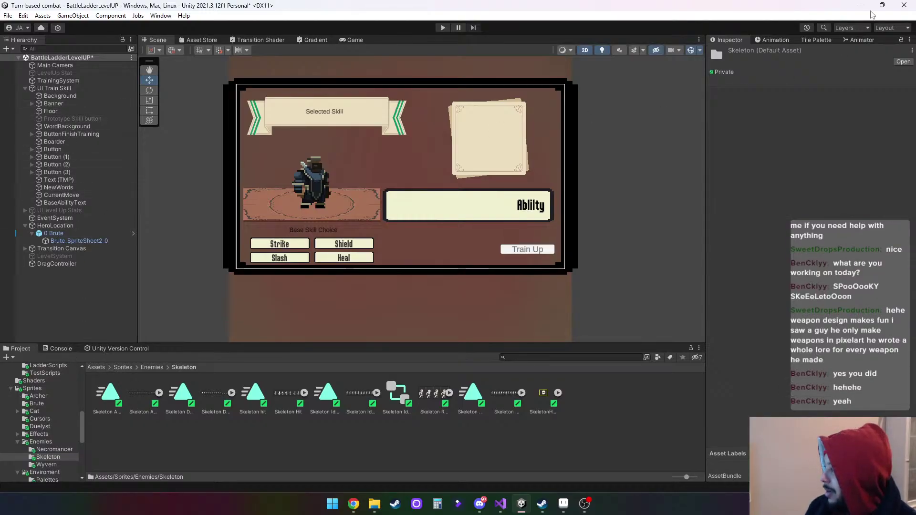
left_click(861, 6)
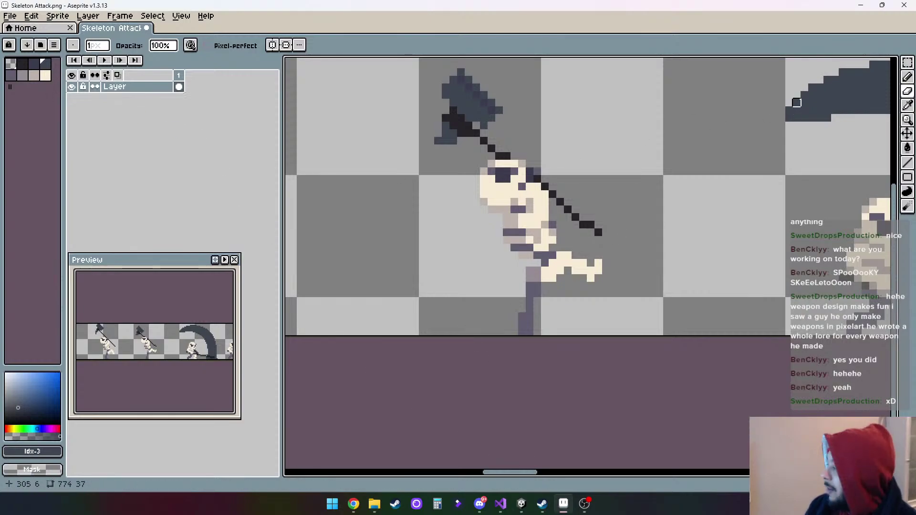
Lengthen the seventh frame's spike downward in palette color index 3, erase its inner edge and build up its outer edge
left_click(909, 79)
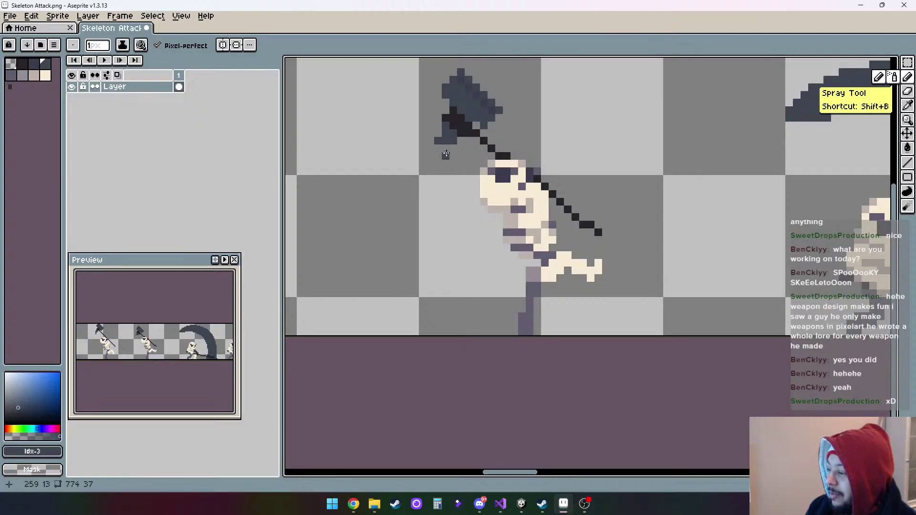
left_click(446, 150)
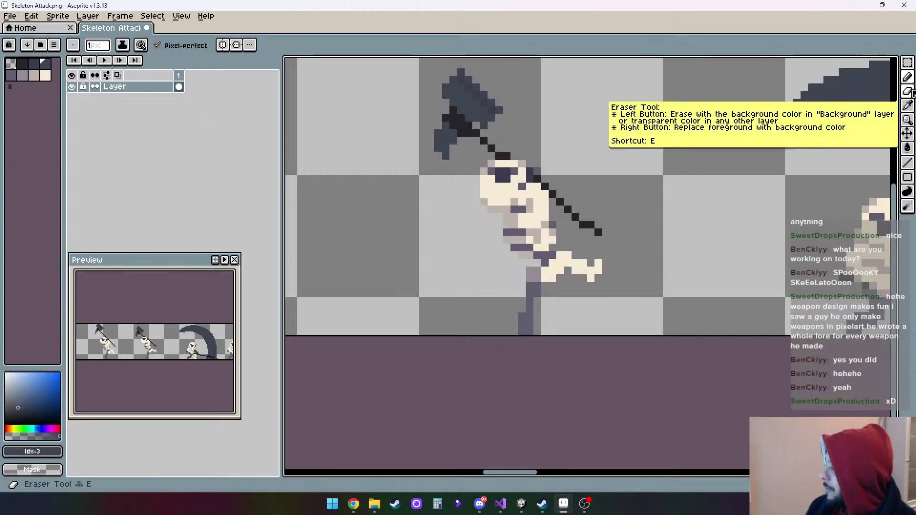
left_click(908, 91)
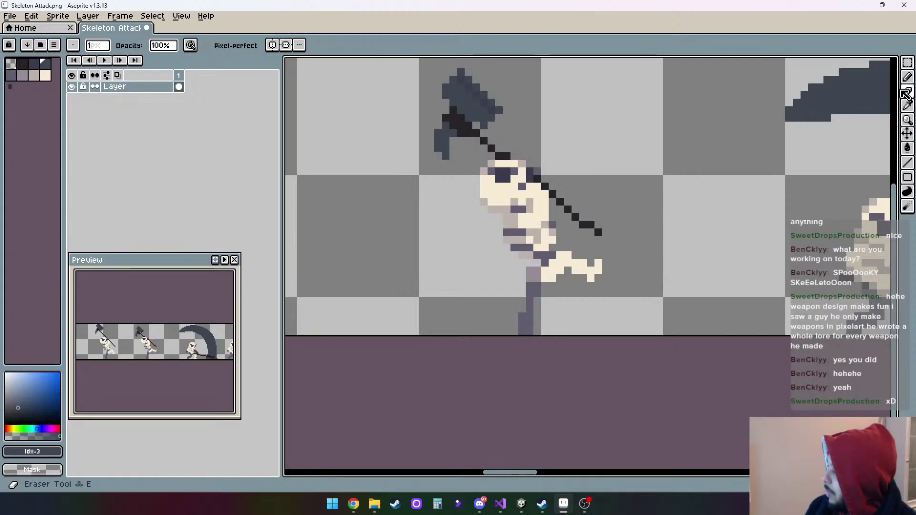
left_click(908, 77)
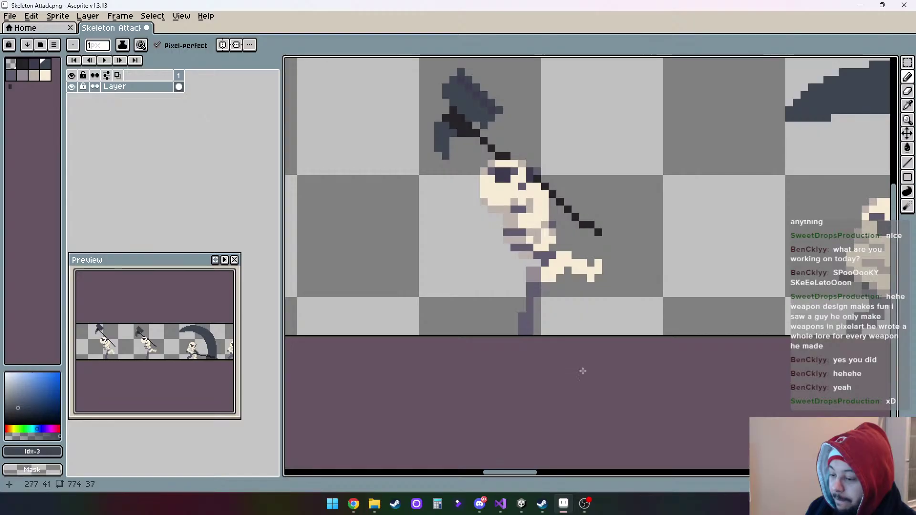
Widen the ninth frame's spike toward the skeleton in palette color index 3 and erase its far upper edge to form a curved point
left_click_drag(511, 475, 596, 462)
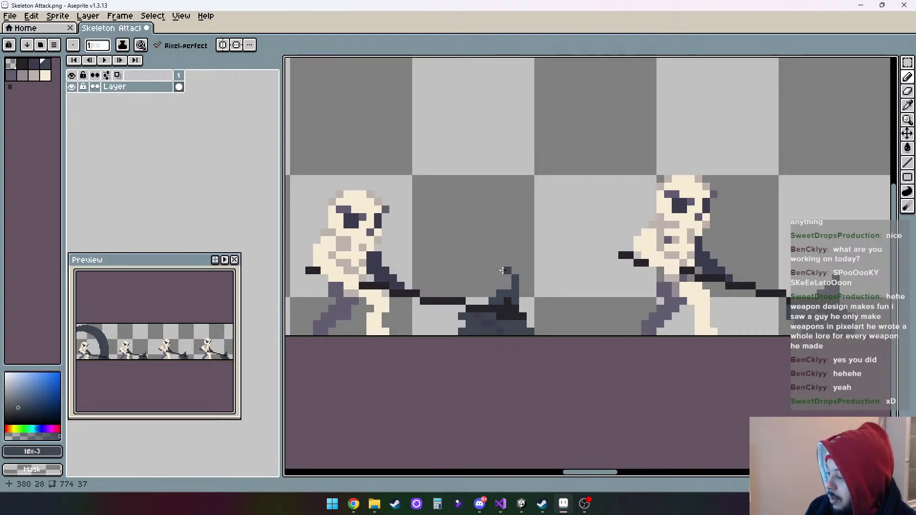
left_click(500, 271)
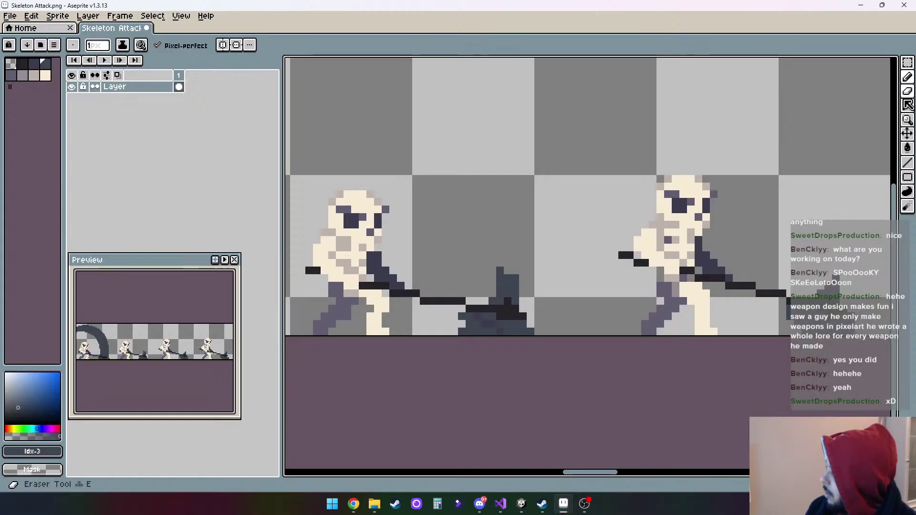
key("e")
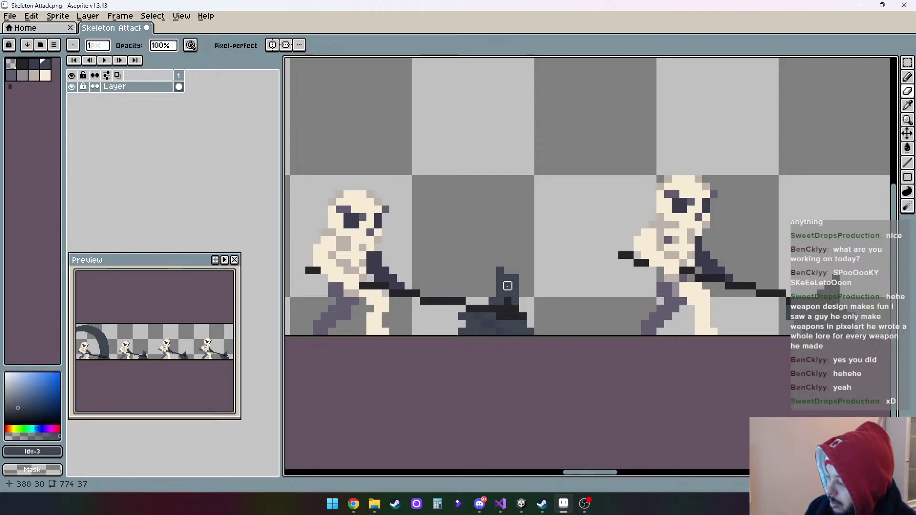
left_click(515, 286)
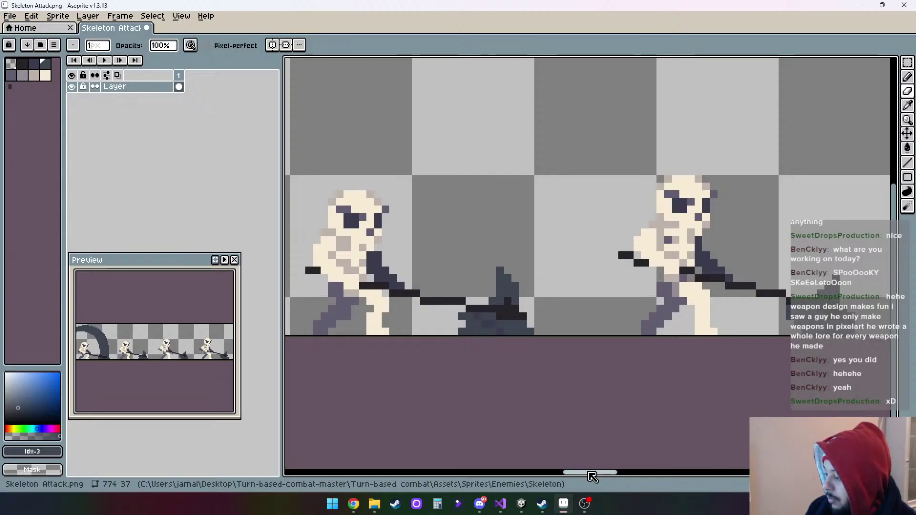
Paint a raised tip on the skeleton side of the tenth frame's spike in palette color index 3, and erase its far upper corner
left_click_drag(592, 478, 623, 477)
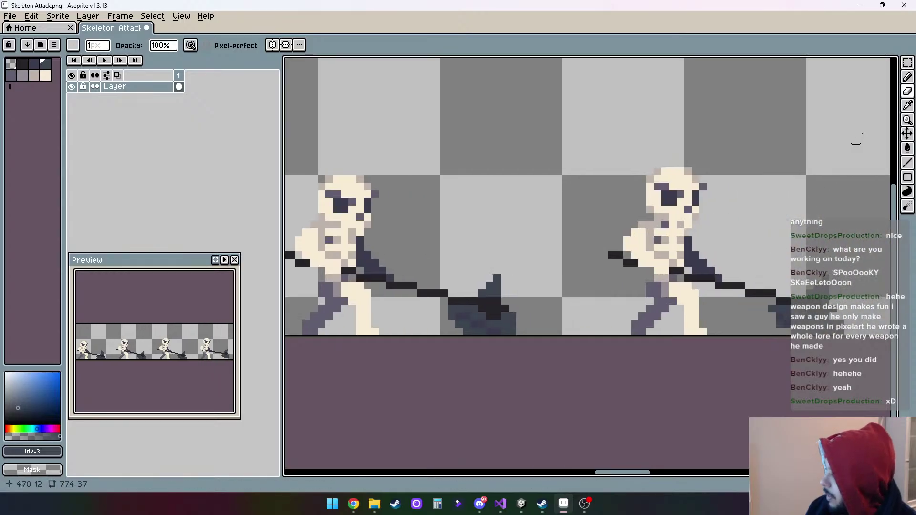
key("b")
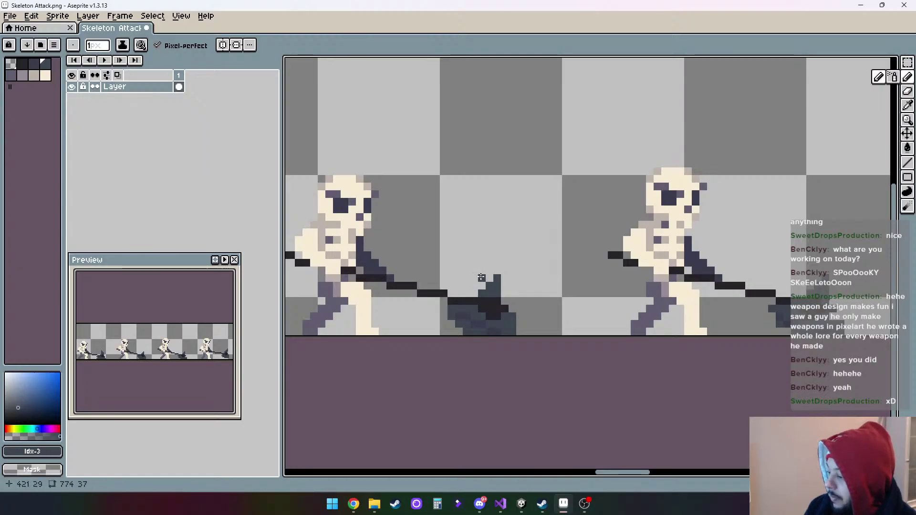
left_click(482, 276)
left_click(482, 284)
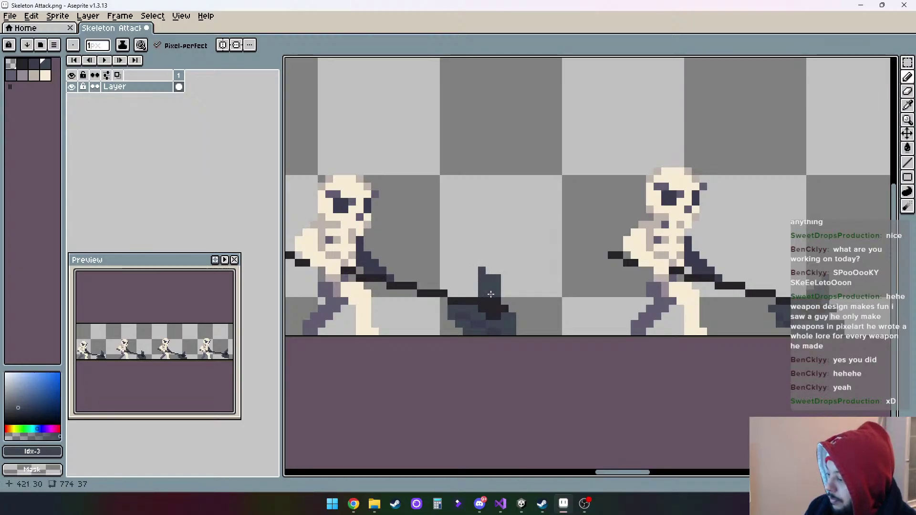
key("e")
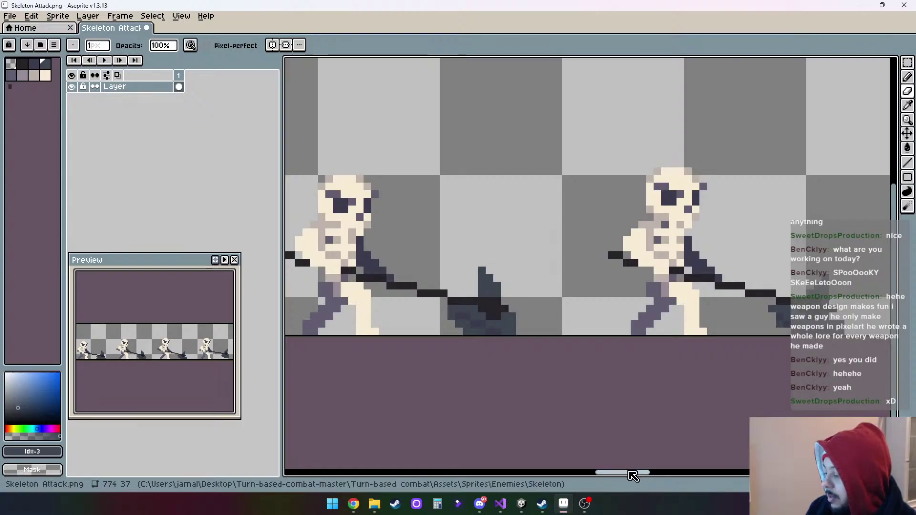
Redirect the eleventh frame's spike toward the skeleton with a tip in palette color index 3, and erase the old far-side tip
left_click_drag(634, 472, 646, 447)
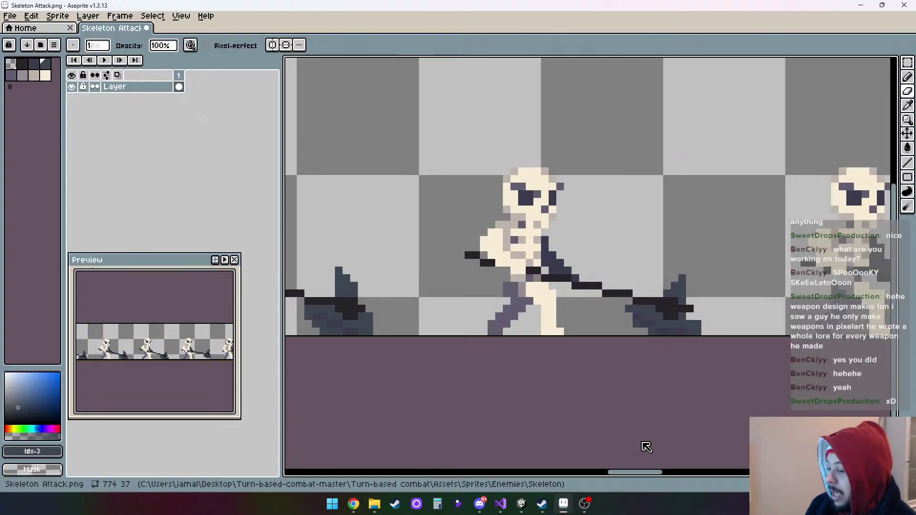
left_click(908, 76)
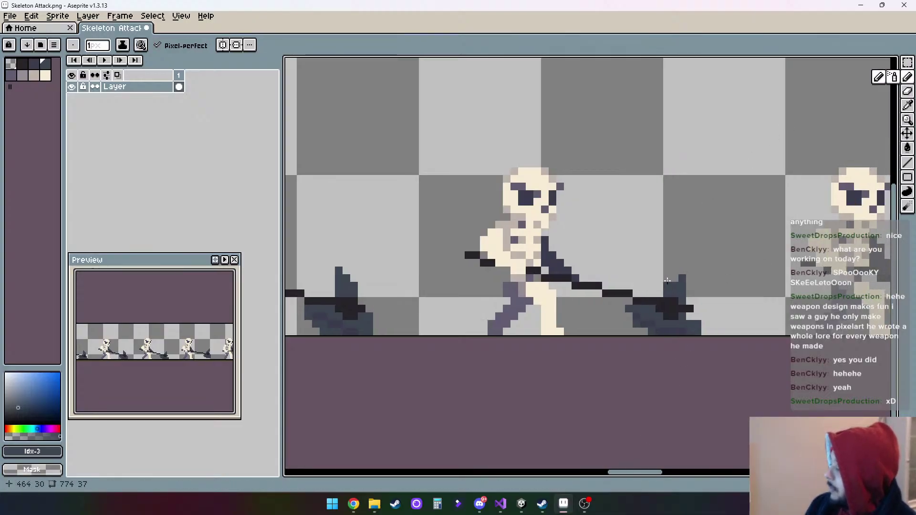
mouse_move(664, 267)
left_mouse_down()
mouse_move(667, 281)
mouse_move(674, 277)
left_mouse_up()
left_click(907, 90)
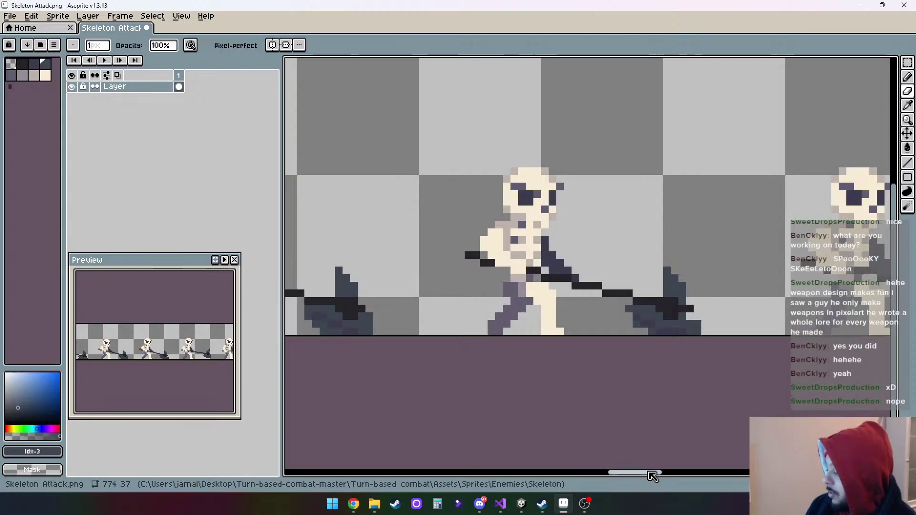
Draw a skeleton-side tip on the twelfth frame's spike in palette color index 3, and erase the tip on the far side
left_click_drag(650, 472, 693, 474)
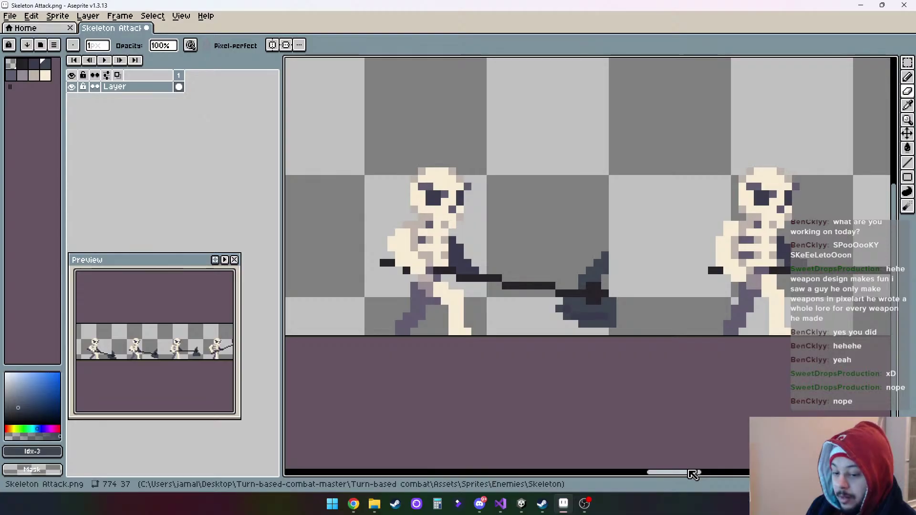
key("b")
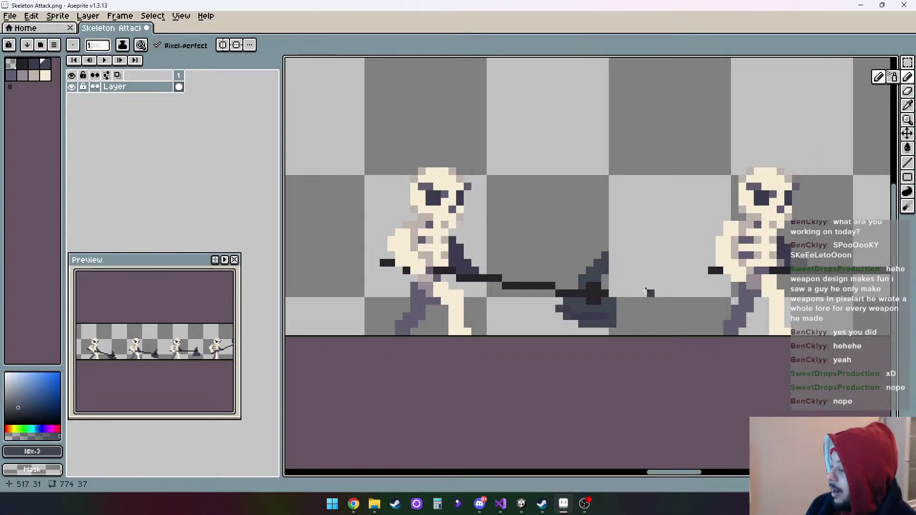
left_click_drag(583, 272, 575, 248)
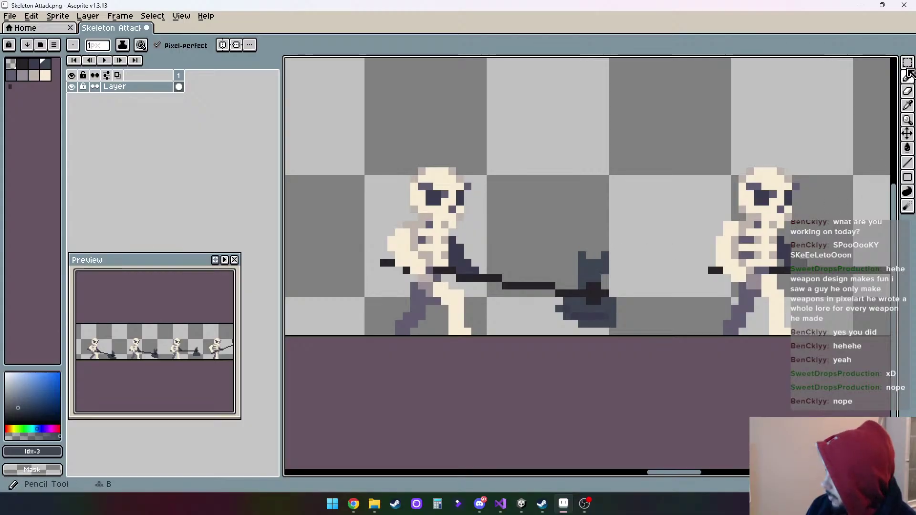
left_click(908, 90)
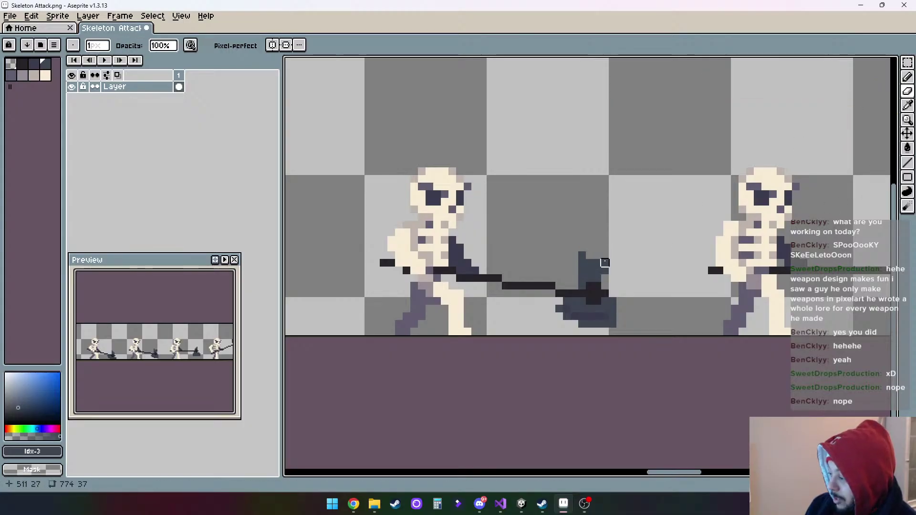
left_click(597, 262)
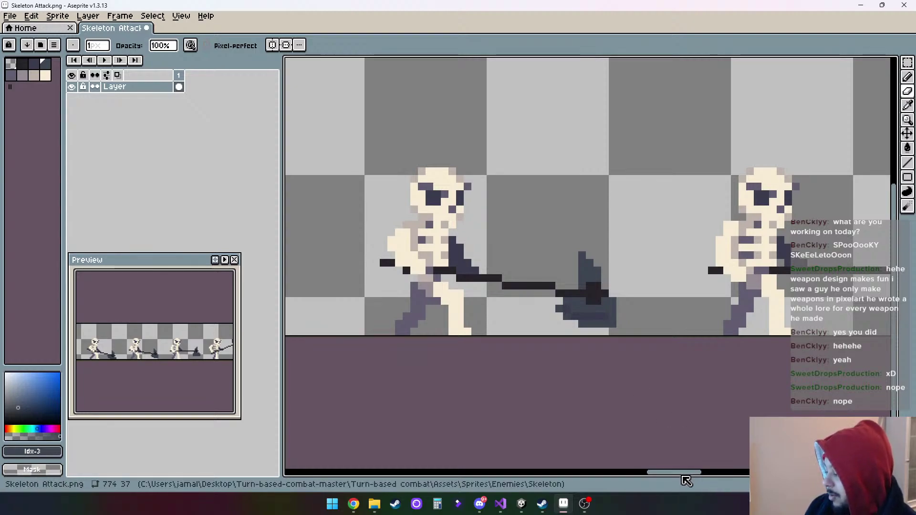
Add a skeleton-side tip to the thirteenth frame's spike in palette color index 3, and taper its far edge with the Eraser
left_click_drag(681, 474, 707, 473)
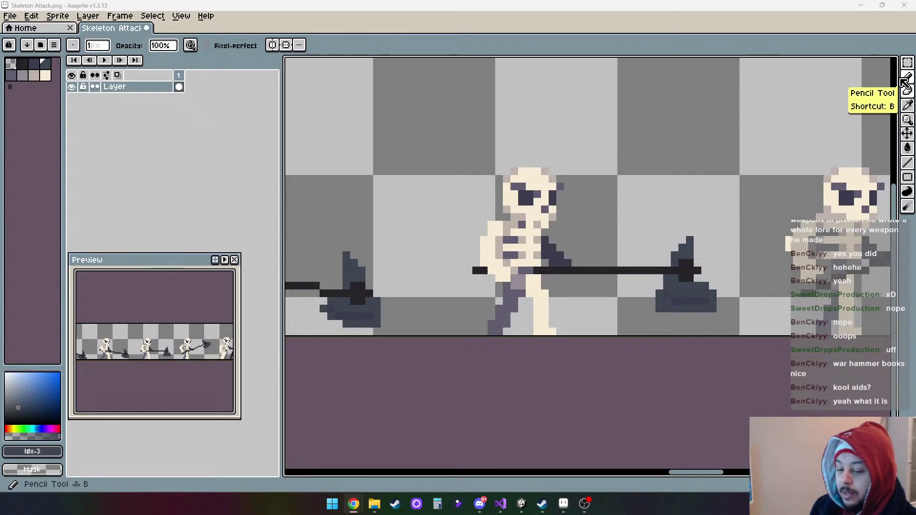
left_click(908, 77)
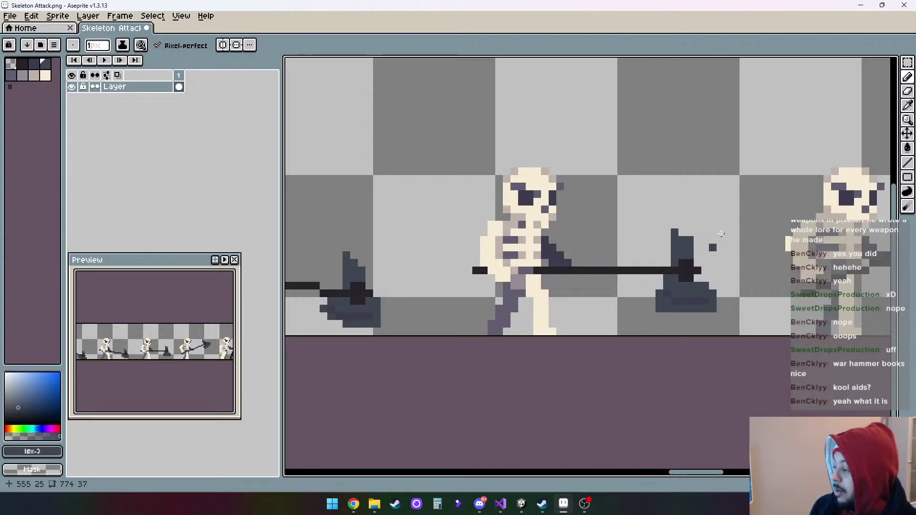
left_click(908, 91)
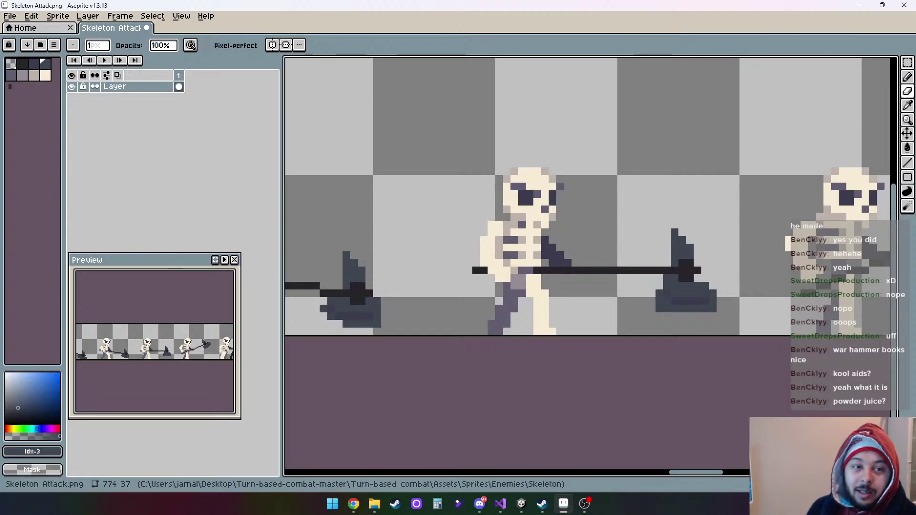
key("alt+Tab")
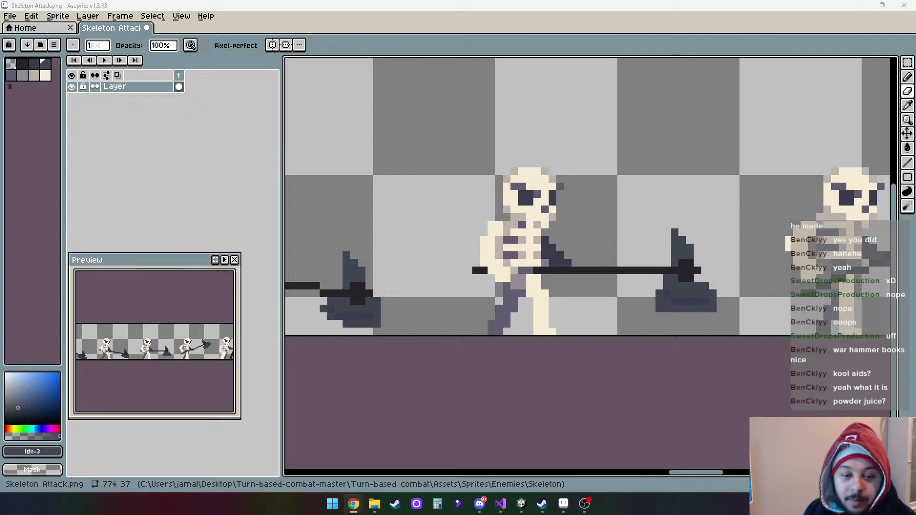
Switch to the web browser, search Google for "kool aid man", and watch part of the Classic Kool-Aid Man Commercial Compilation video
left_click_drag(0, 66, 549, 36)
left_click(694, 34)
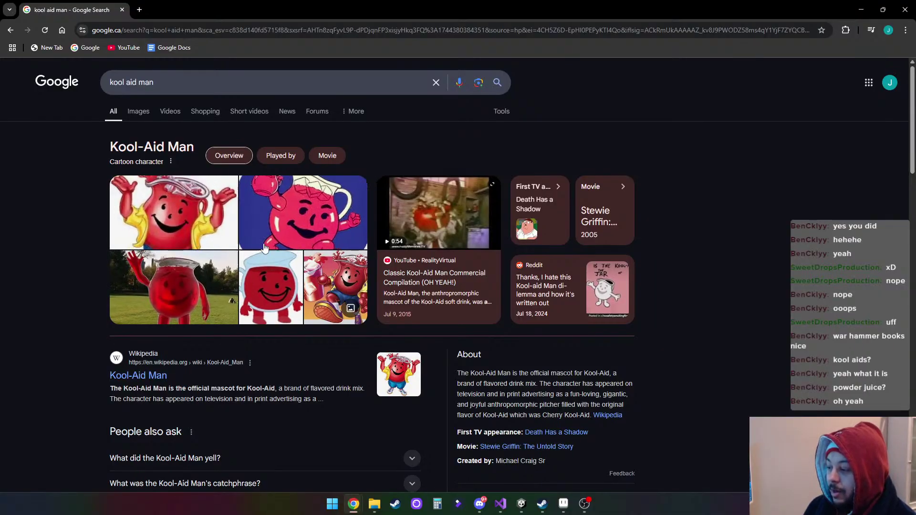
left_click(437, 280)
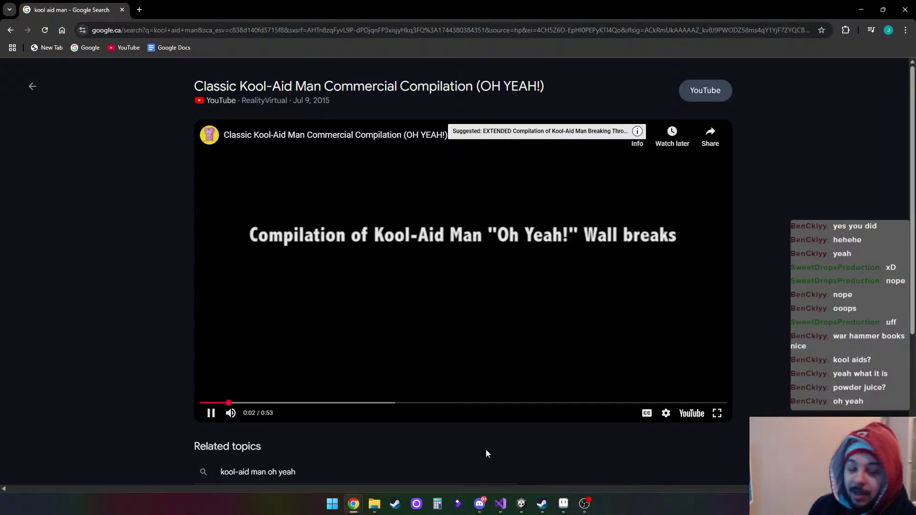
left_click(244, 402)
left_click_drag(244, 402, 292, 403)
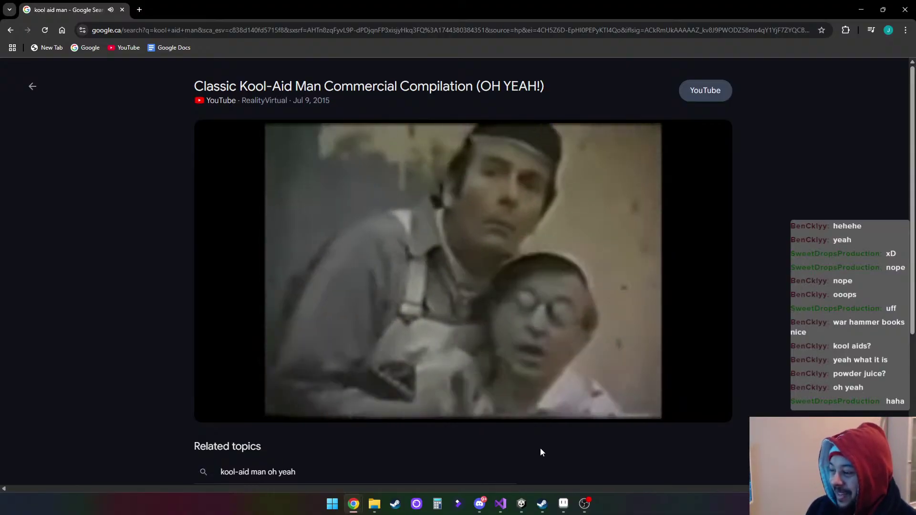
left_click(210, 412)
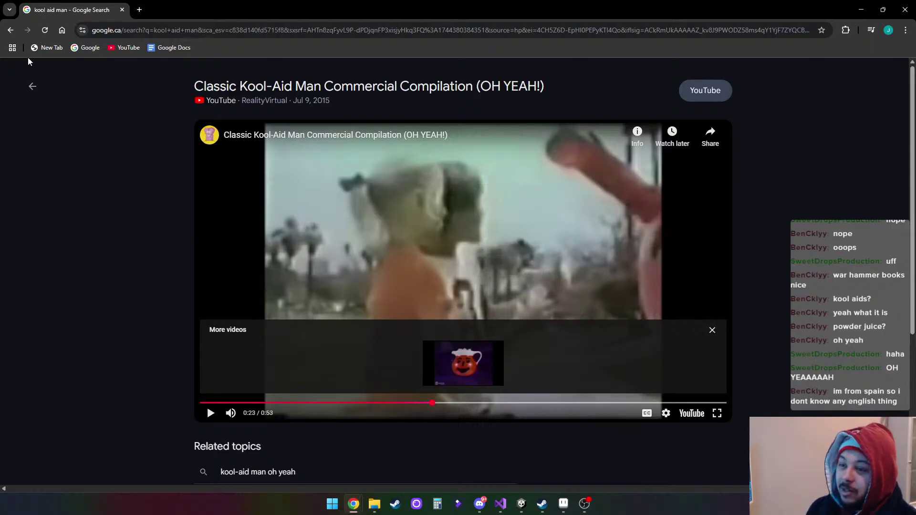
Search Google for "kool aid man meme", look over the image results, and return to Aseprite
left_click(8, 34)
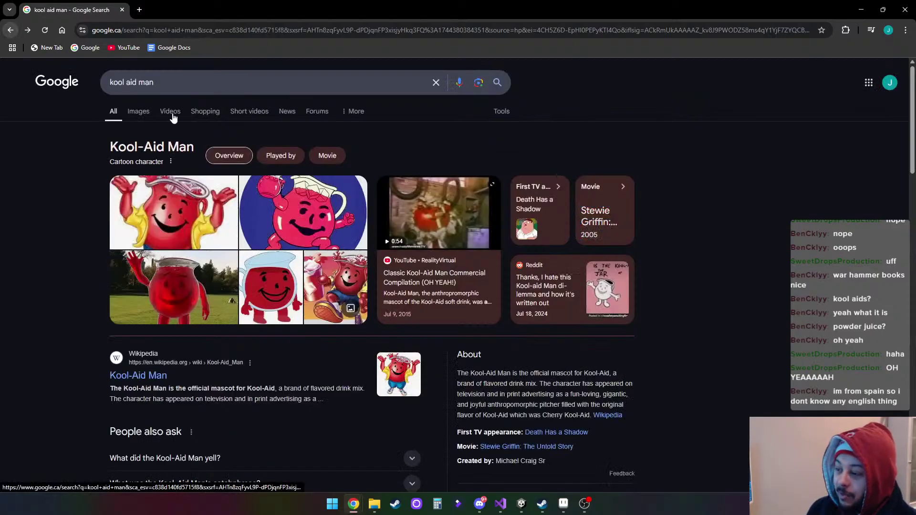
left_click(238, 86)
type("mea")
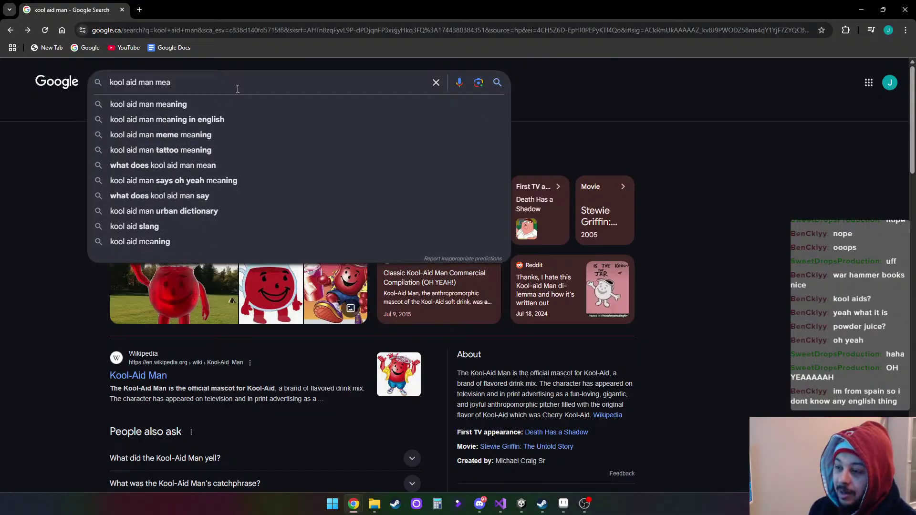
key("BackSpace")
type("me")
key("Return")
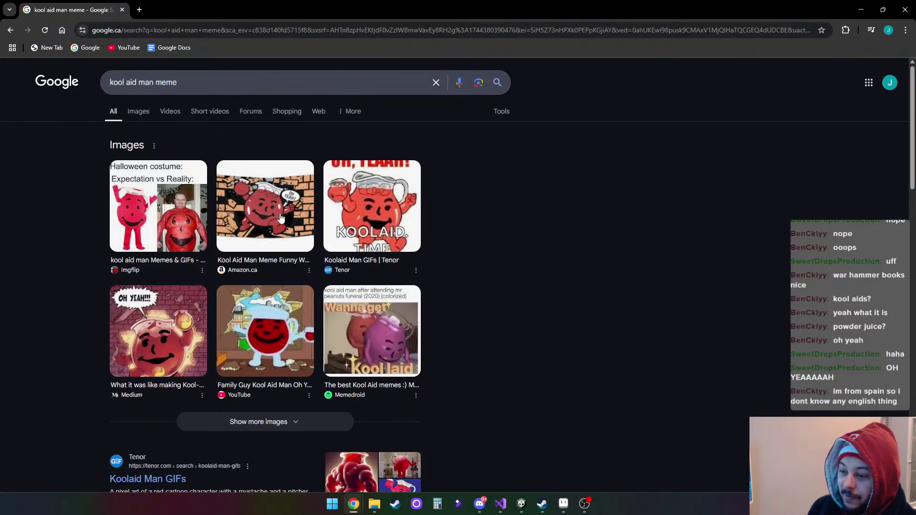
scroll(557, 215, "down", 5)
scroll(525, 210, "up", 5)
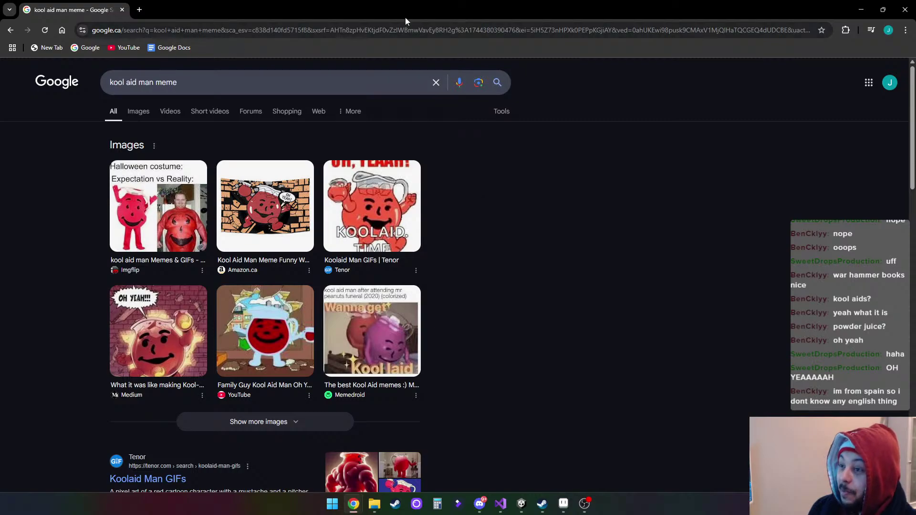
left_click(861, 9)
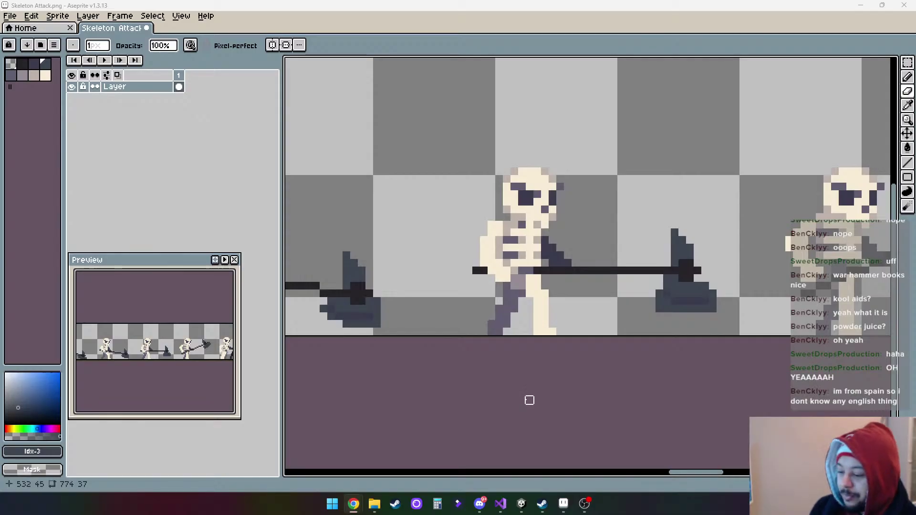
Draw skeleton-side tips on the fourteenth and fifteenth frames' spikes in palette color index 3, and erase the fourteenth's old upper tip
left_click_drag(699, 477, 738, 479)
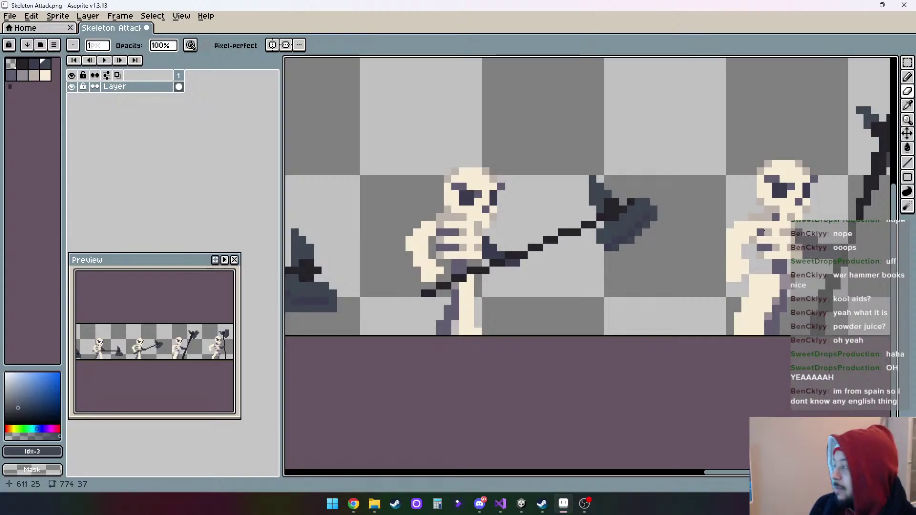
key("b")
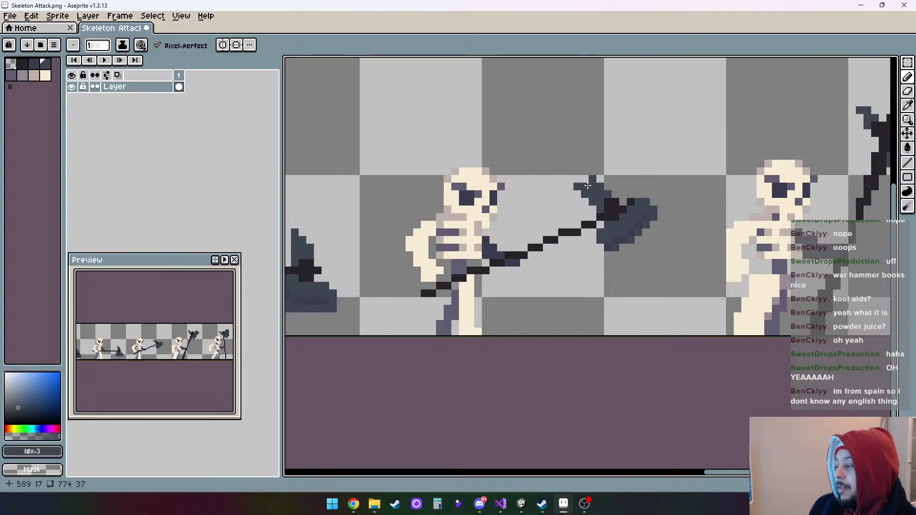
left_click(908, 92)
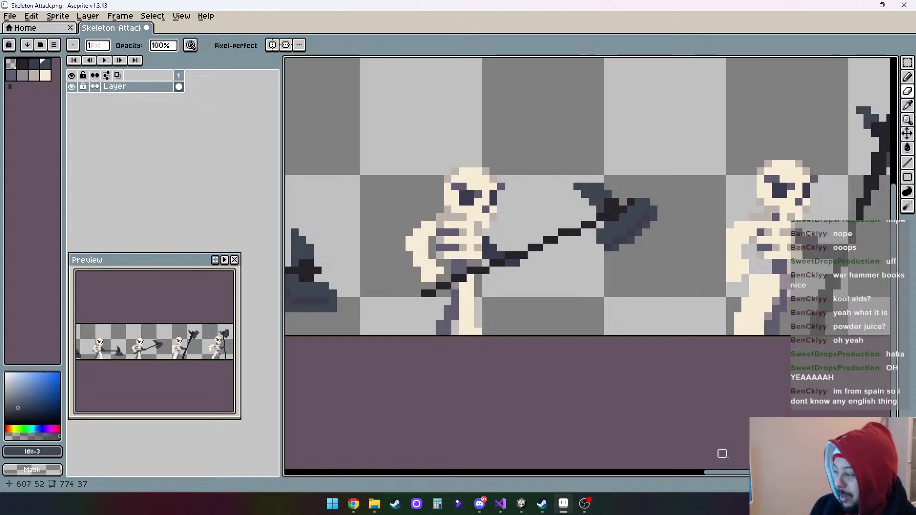
left_click_drag(748, 473, 789, 475)
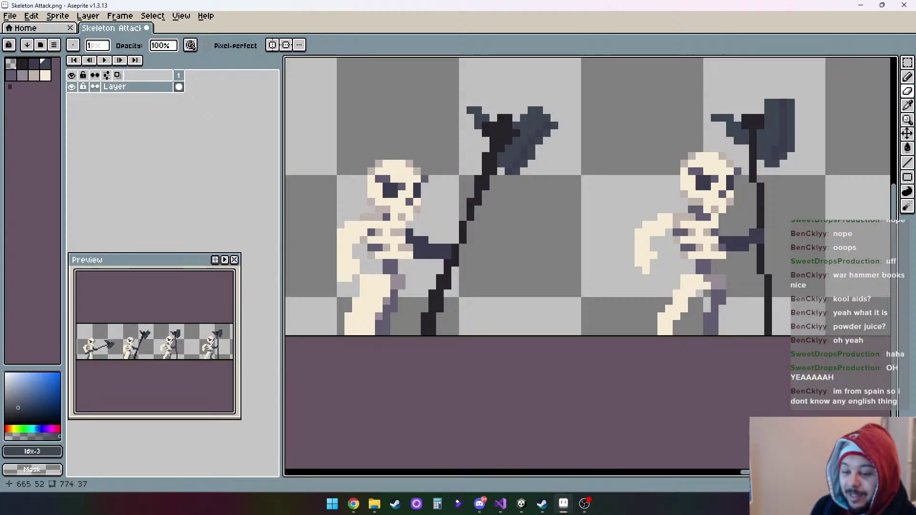
key("b")
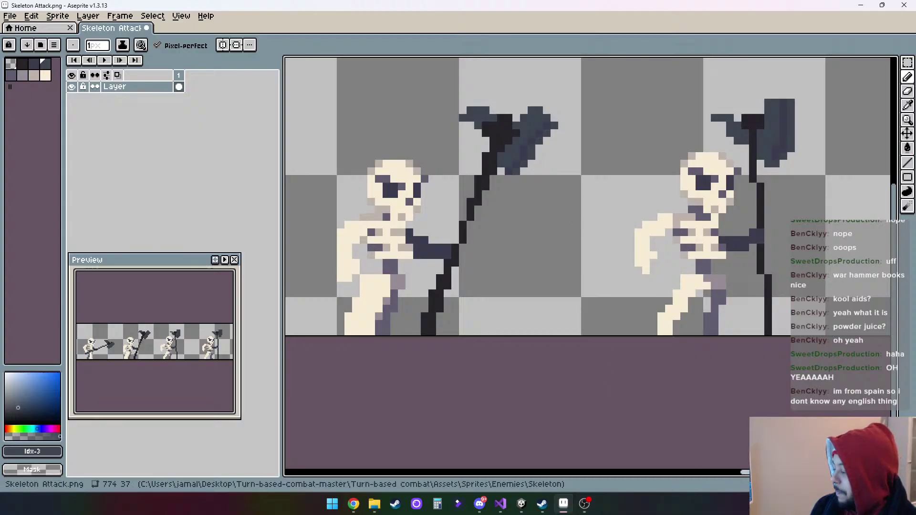
Reshape the sixteenth frame's spike into a downward curve toward the skull in palette color index 3, erasing the old tip and refilling the upper edge
scroll(528, 154, "right", 5)
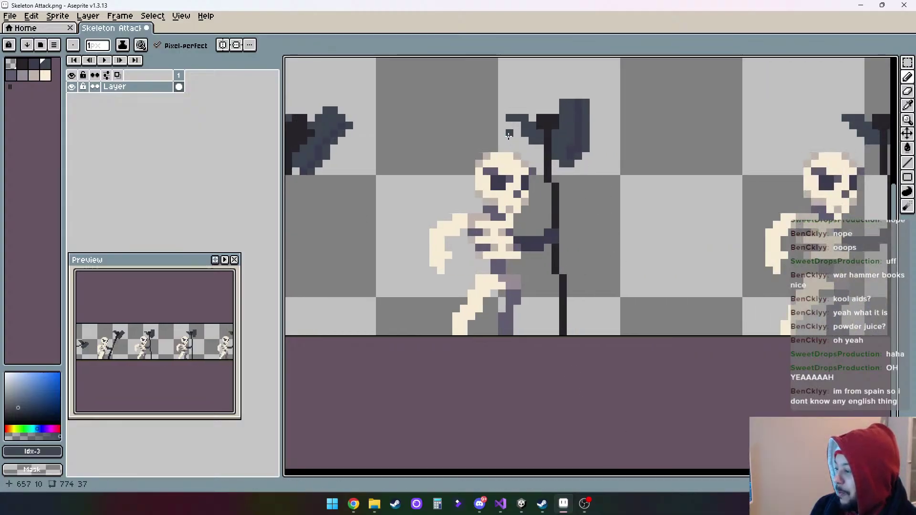
mouse_move(500, 139)
left_mouse_down()
mouse_move(515, 127)
mouse_move(517, 135)
left_mouse_up()
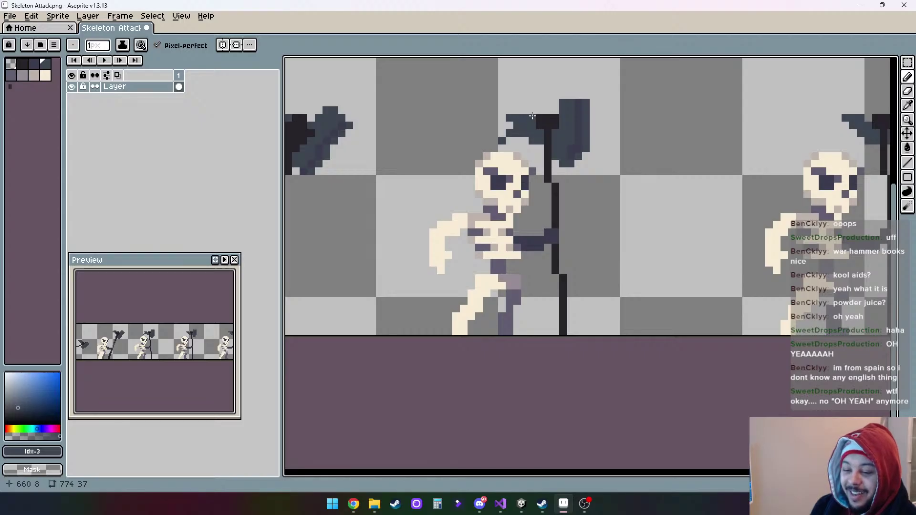
left_click(908, 91)
left_click_drag(524, 118, 508, 118)
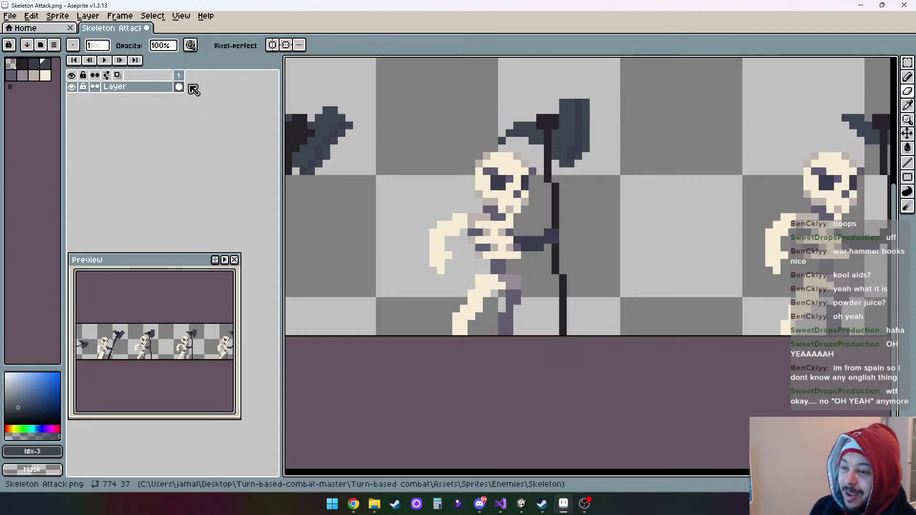
key("b")
left_click_drag(551, 118, 520, 117)
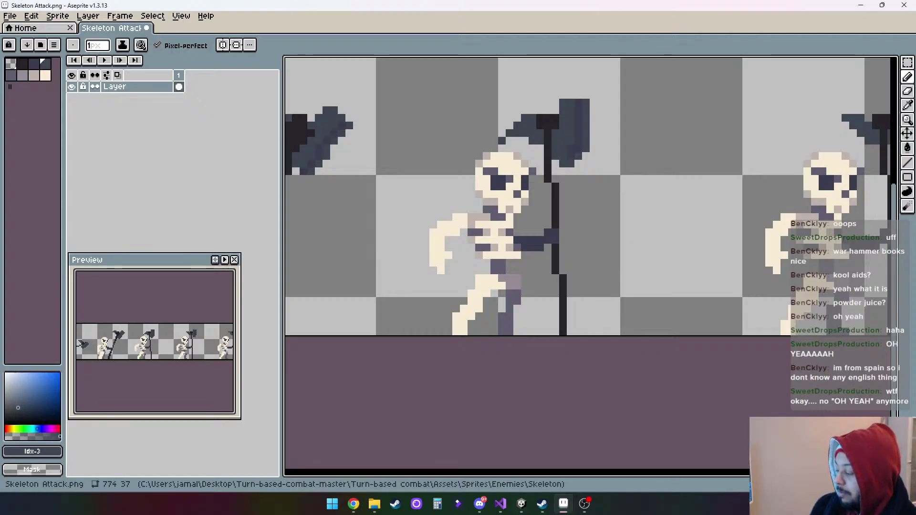
Add a downward tip to the seventeenth frame's spike in palette color index 3, and erase its old upper corner
scroll(746, 310, "right", 5)
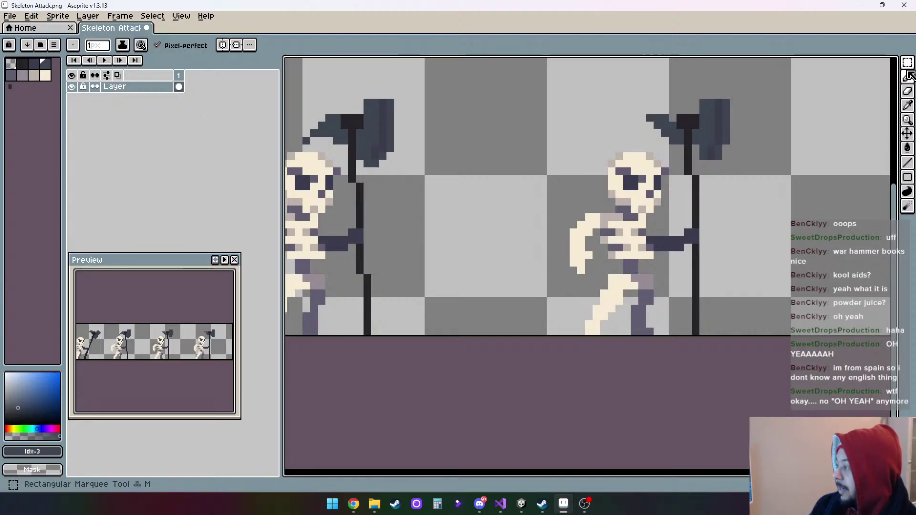
left_click(644, 136)
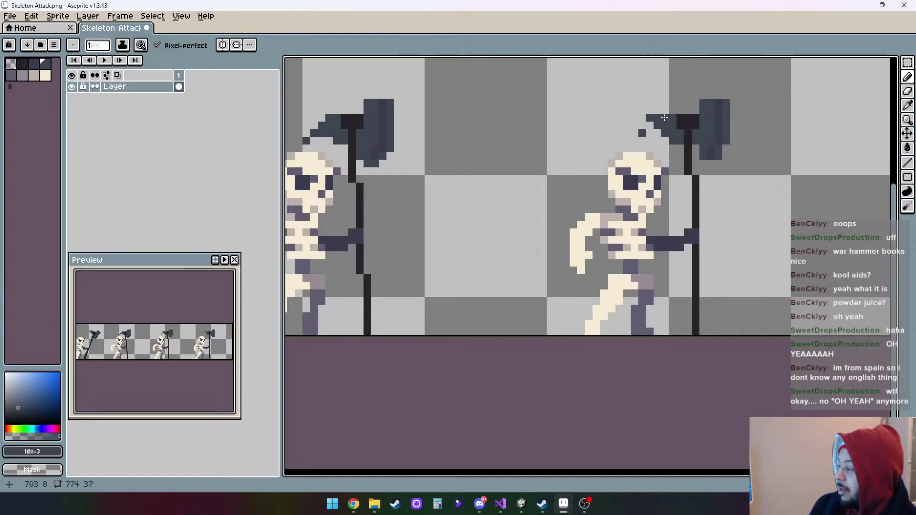
left_click(644, 126)
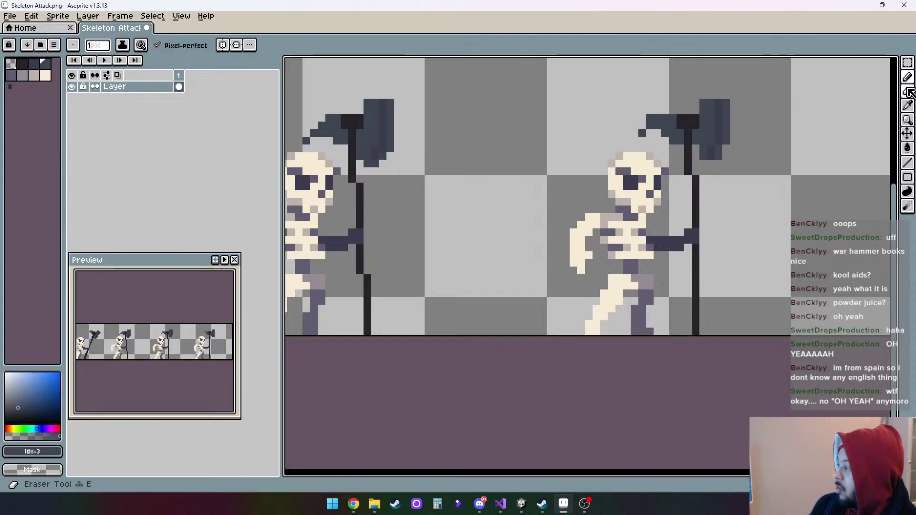
left_click(908, 91)
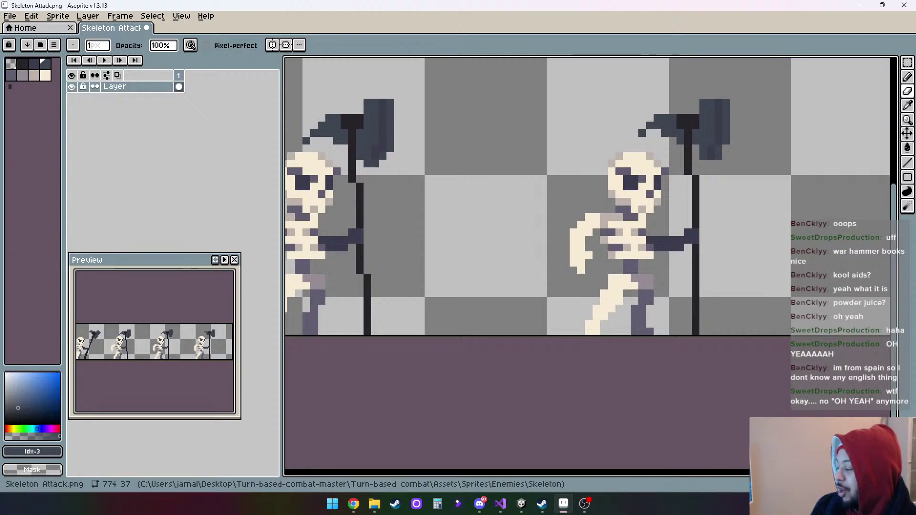
key("ctrl+z")
key("ctrl+z")
key("ctrl+z")
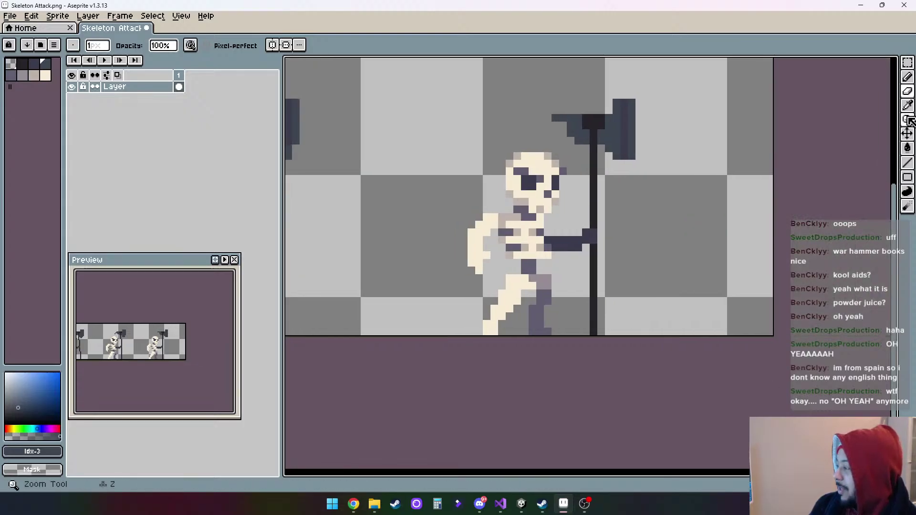
Paint a downward hooked tip on the eighteenth frame's spike in palette color index 3, and erase its upper corner
left_click(908, 77)
left_click(547, 133)
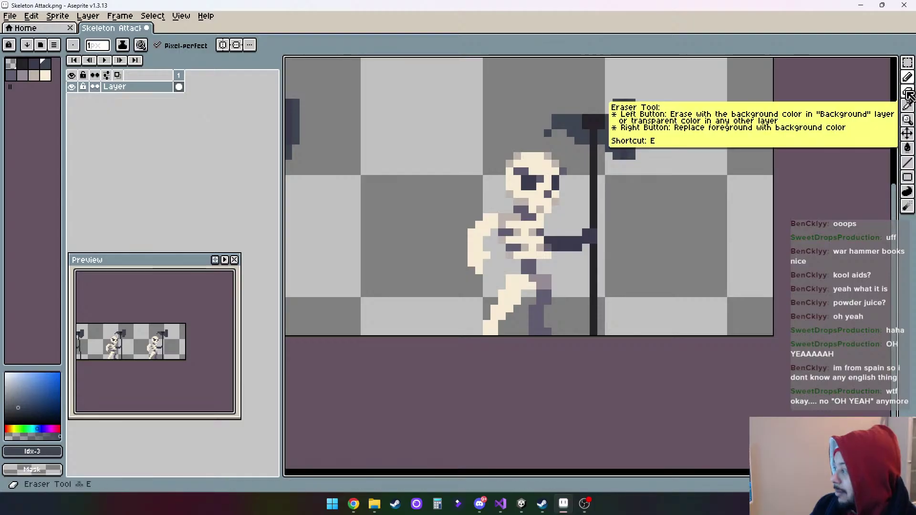
left_click(908, 91)
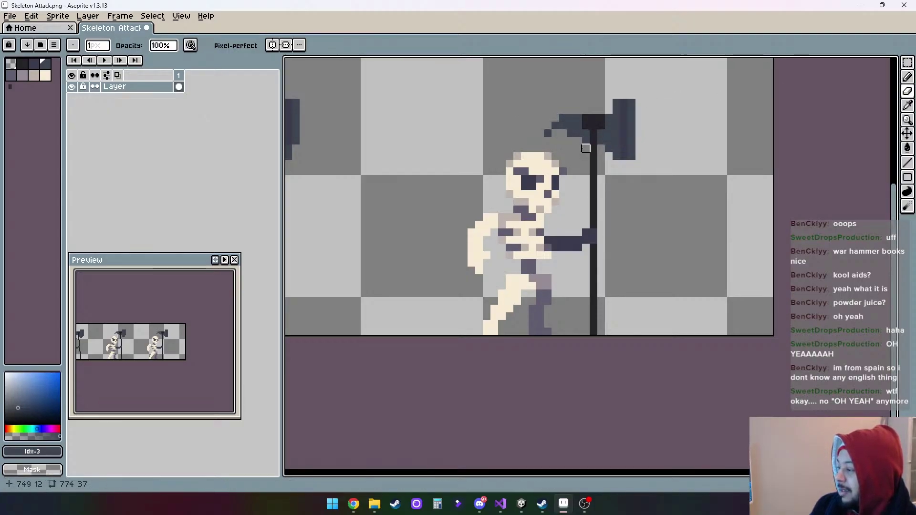
Thicken the spike tips of the seventeenth and sixteenth frames in palette color index 3, and erase the lowest tip pixel on the sixteenth
left_click_drag(354, 472, 802, 445)
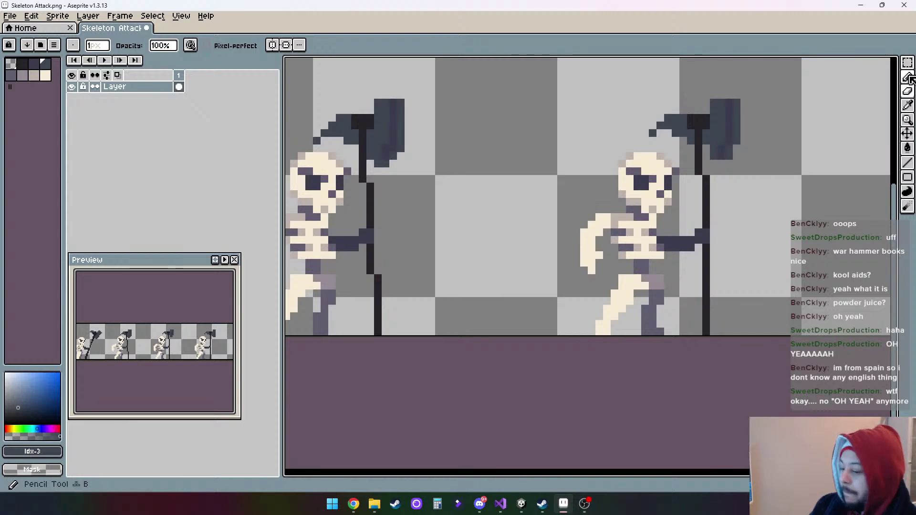
left_click(909, 78)
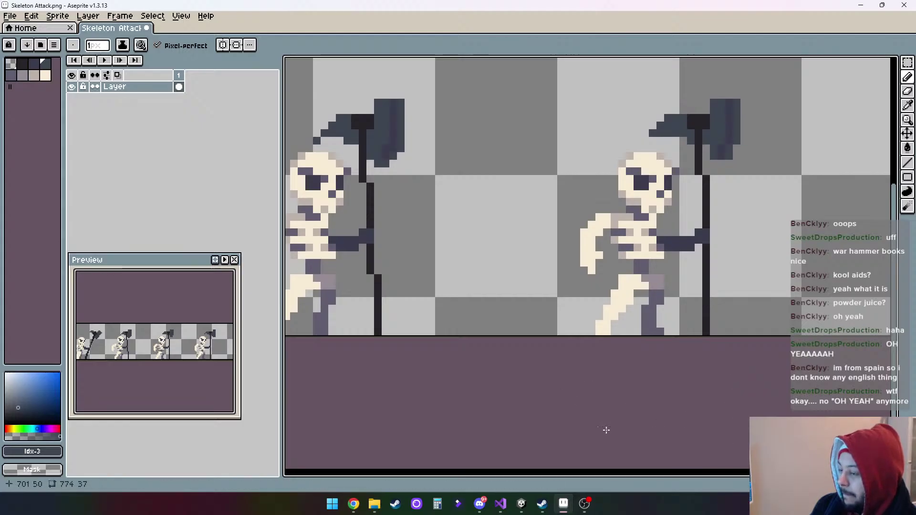
left_click_drag(325, 126, 335, 135)
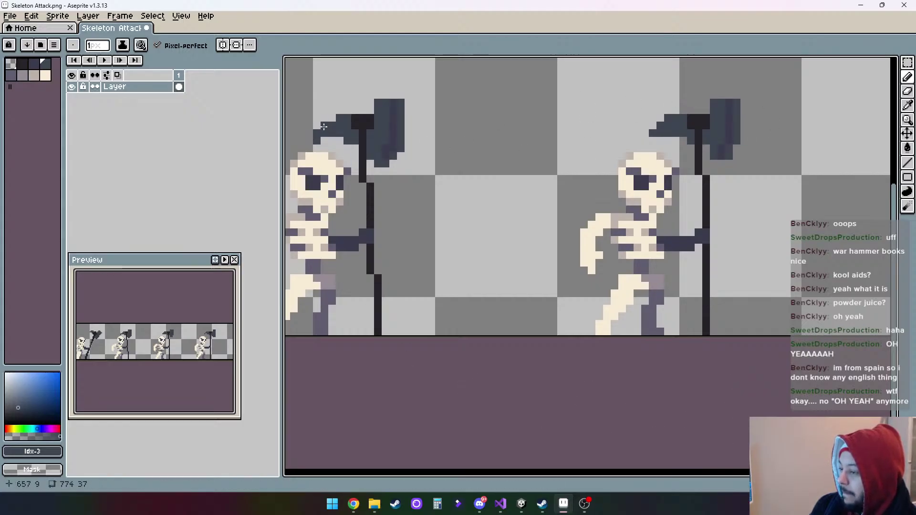
left_click(902, 92)
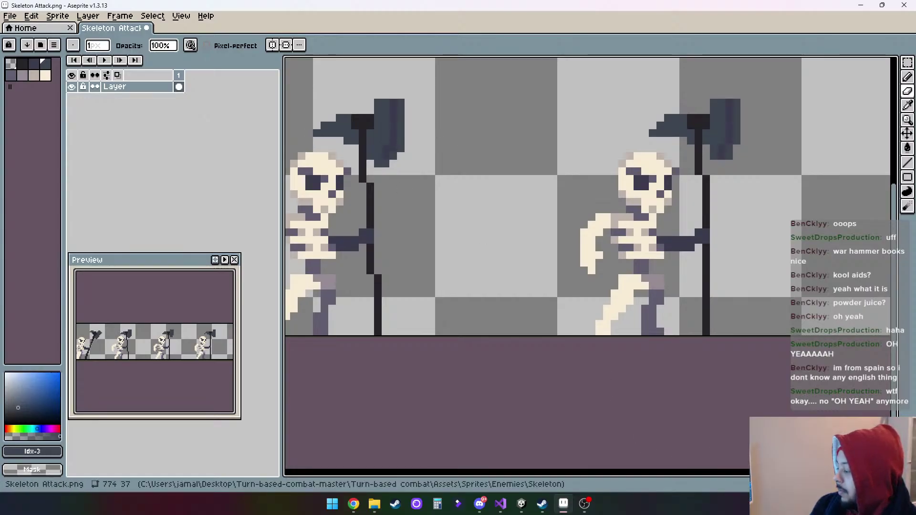
Fill in the gap under the eighteenth frame's spike tip with palette color index 3
key("Return")
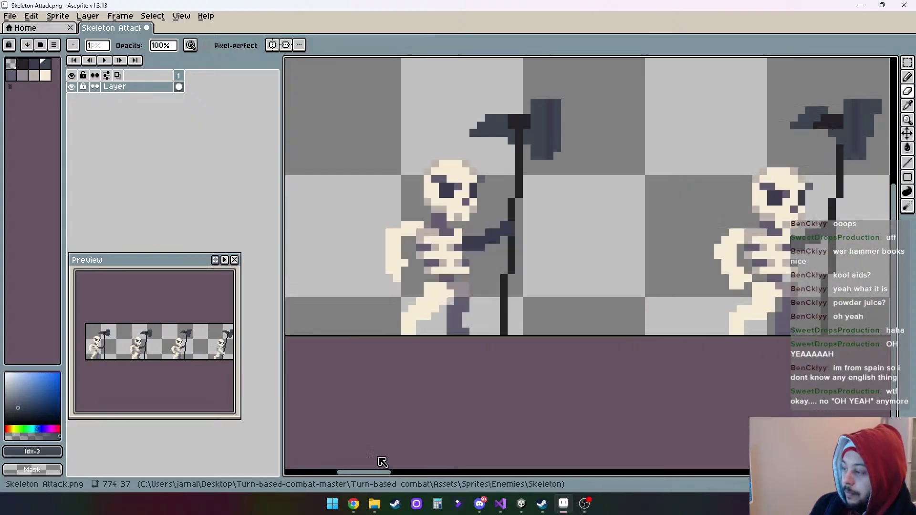
left_click_drag(382, 462, 837, 439)
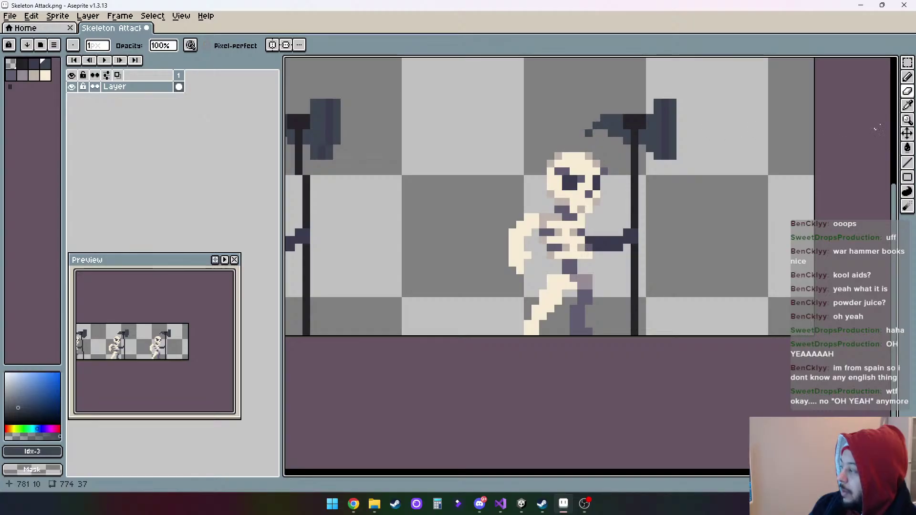
key("b")
left_click_drag(621, 121, 597, 134)
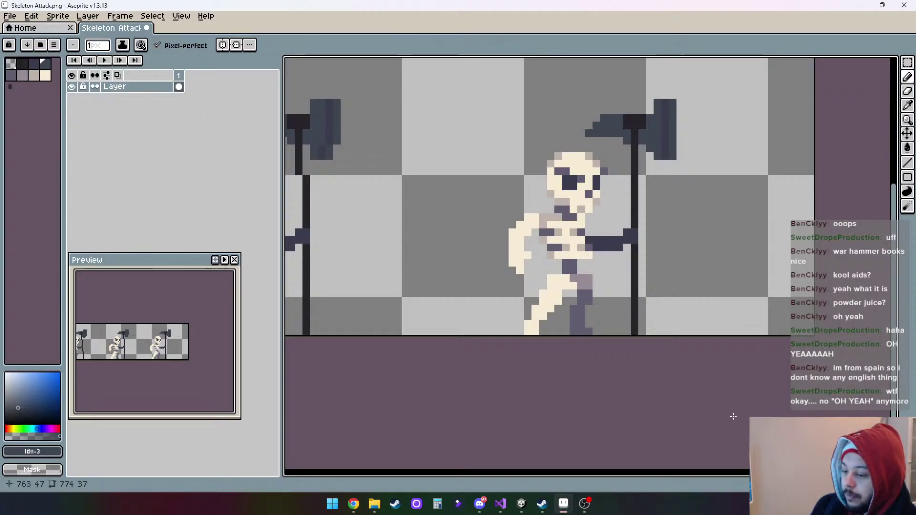
Open the Save As dialog for the edited Skeleton Attack sprite sheet
left_click(9, 15)
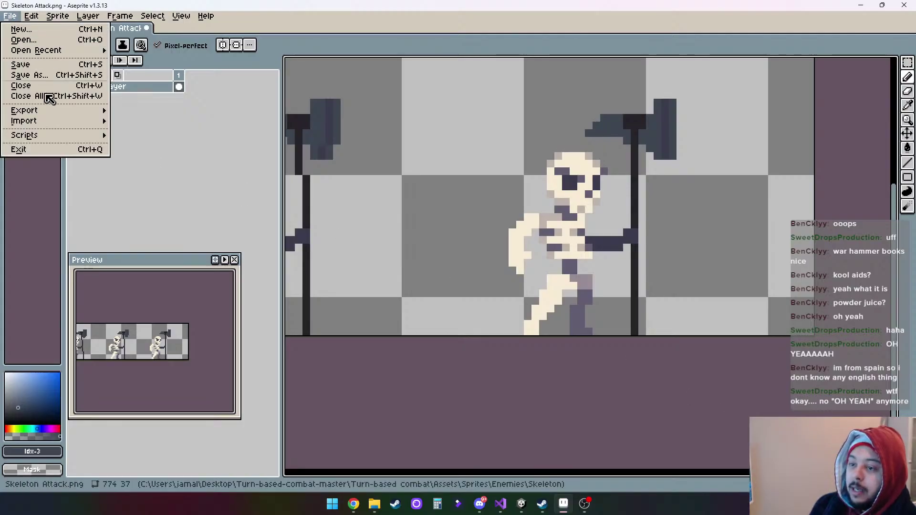
left_click(42, 76)
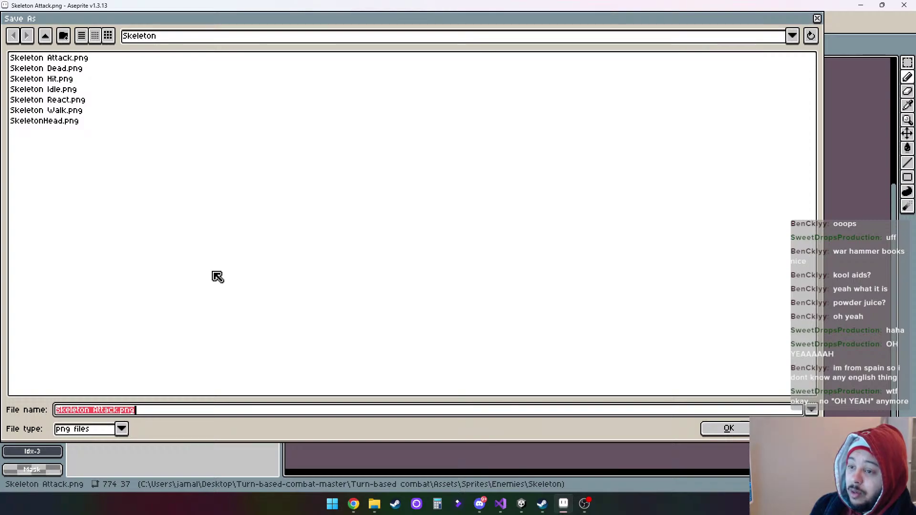
Save the sprite sheet as Skeleton Attack Hammer.png in the Skeleton folder
left_click(119, 411)
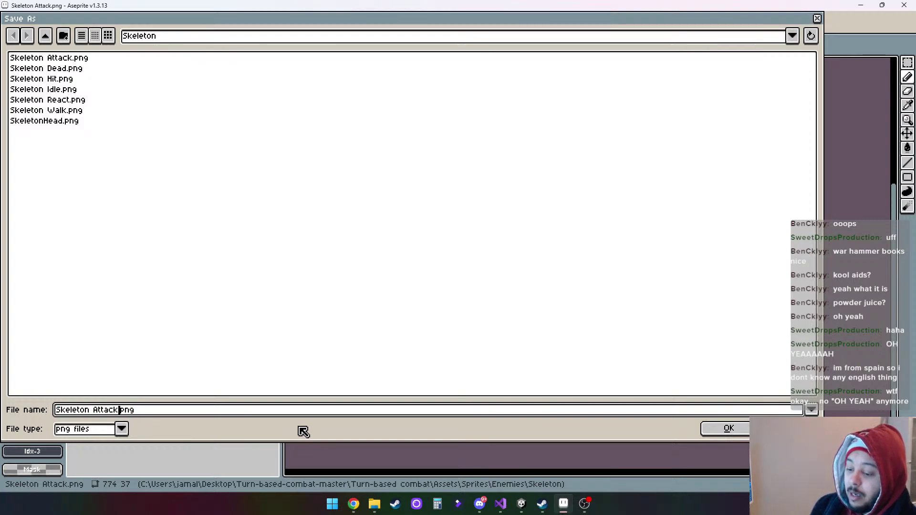
type("H")
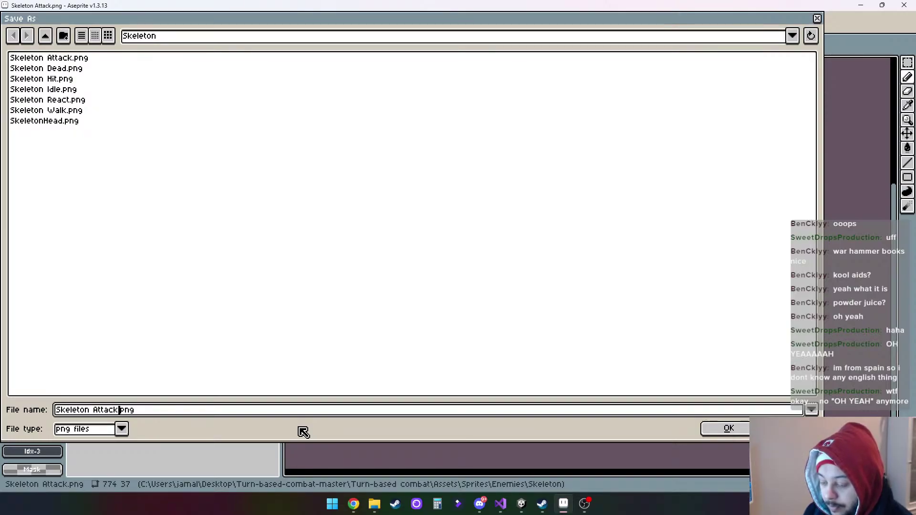
type("amme")
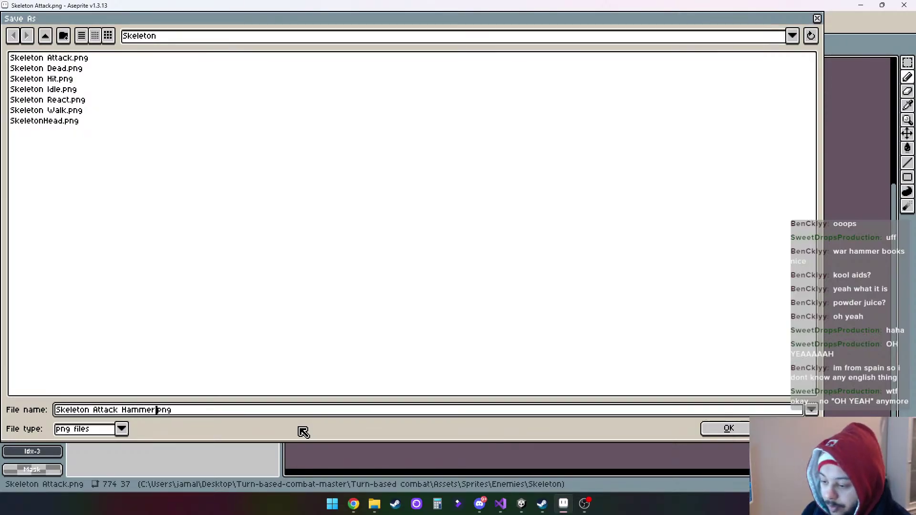
type("r")
left_click(231, 412)
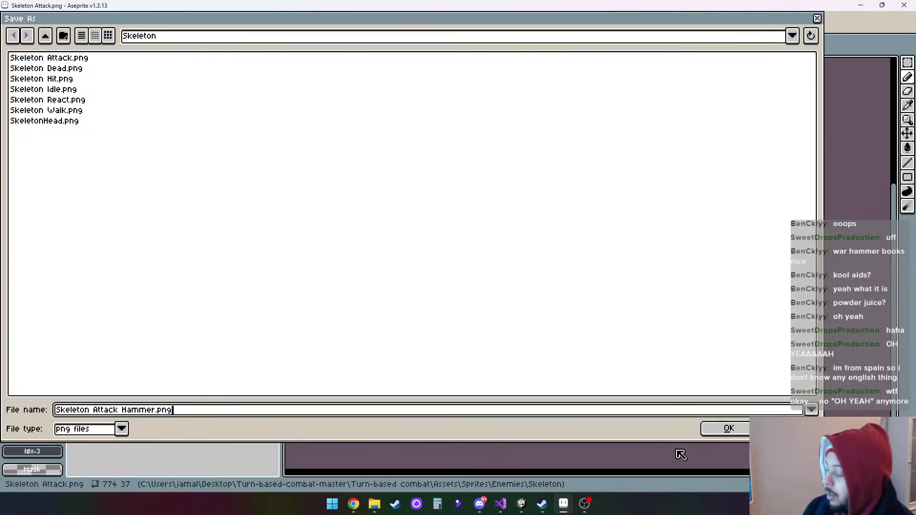
left_click(711, 430)
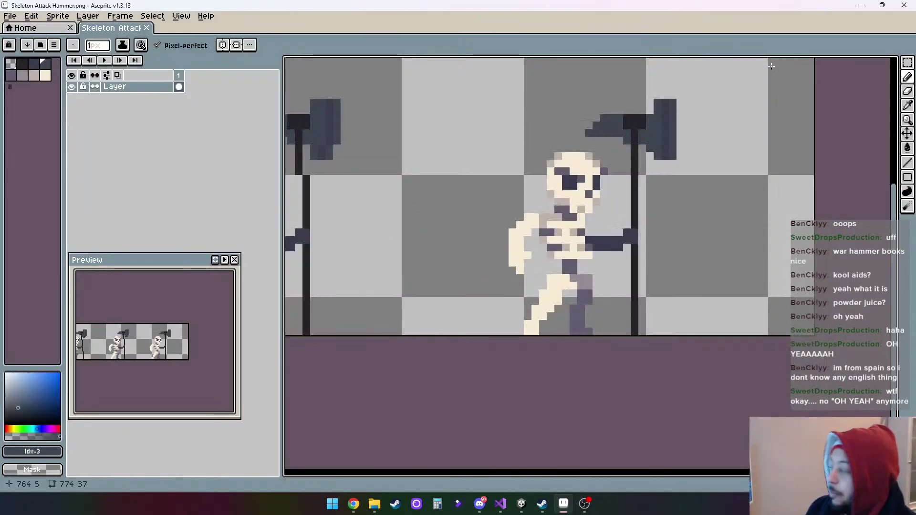
Switch to the Unity project and select the Skeleton Attack Hammer texture in the Skeleton sprites folder
left_click(861, 6)
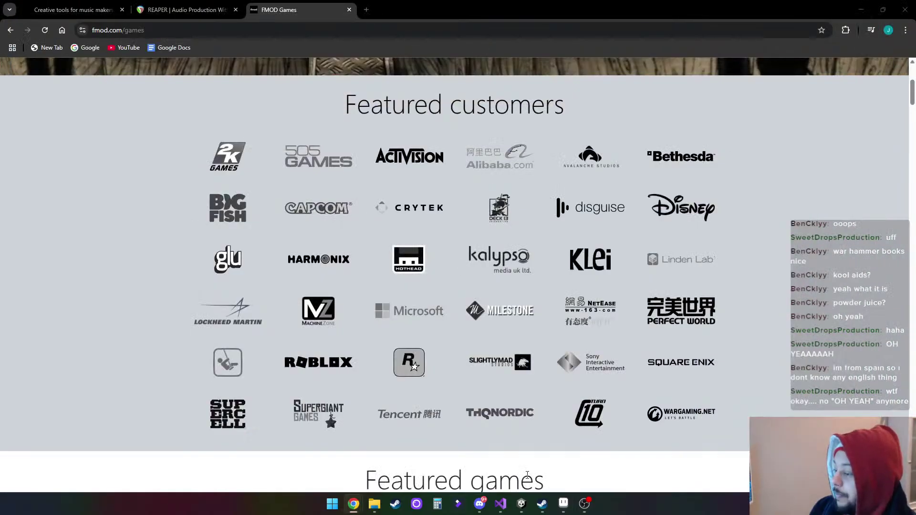
key("alt+Tab")
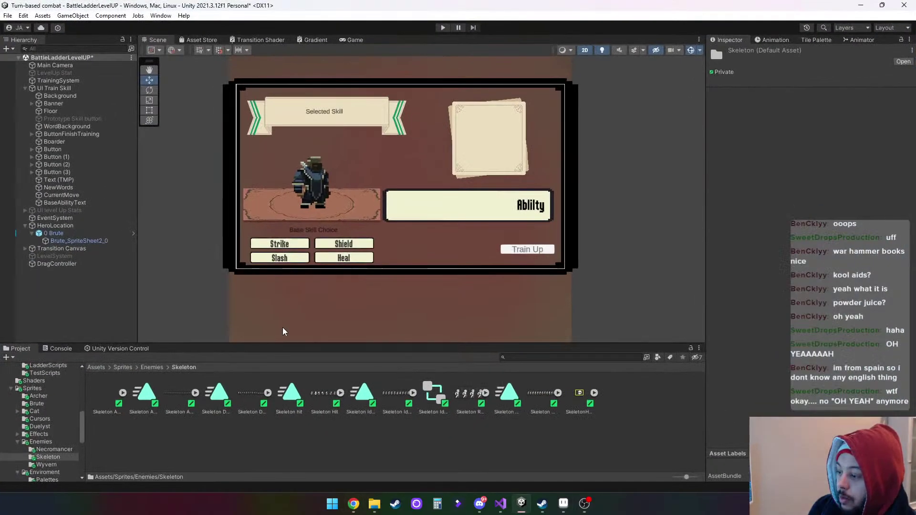
left_click(313, 435)
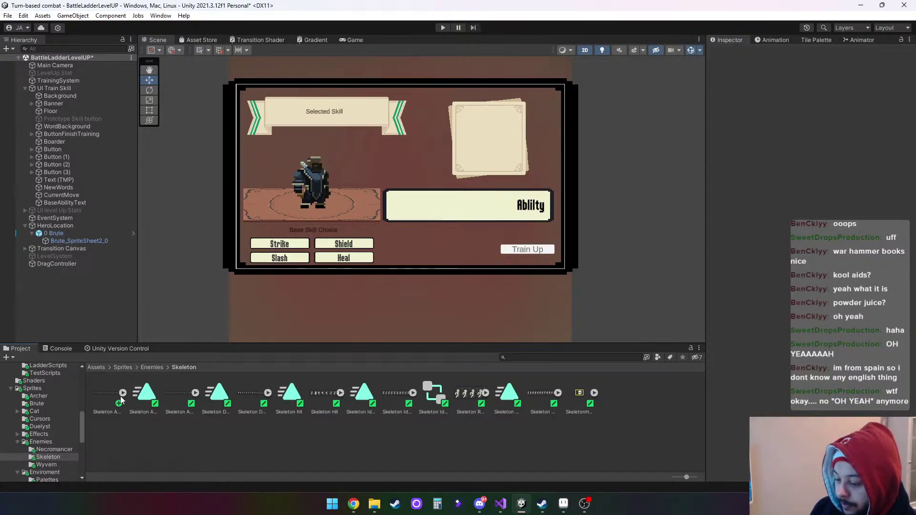
left_click(105, 412)
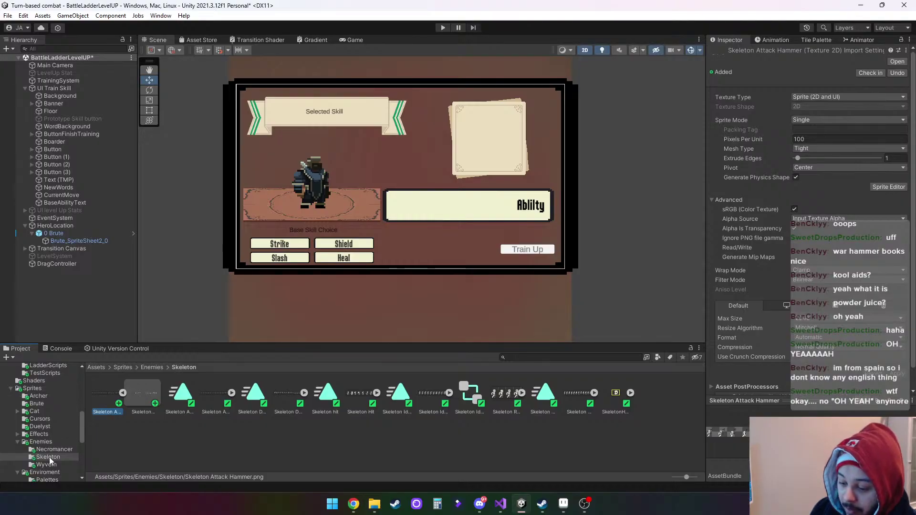
Create a folder named "Skeleton With" inside the Enemies sprites folder
left_click(39, 441)
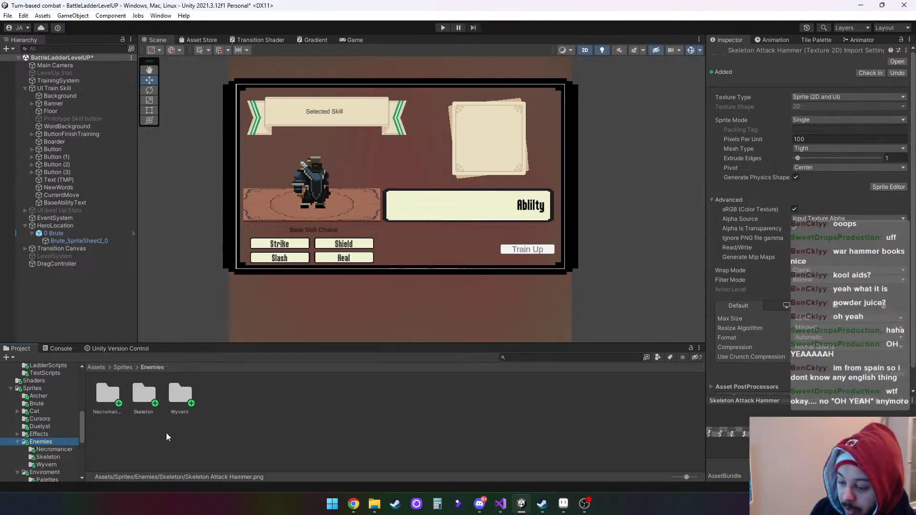
right_click(243, 403)
mouse_move(334, 124)
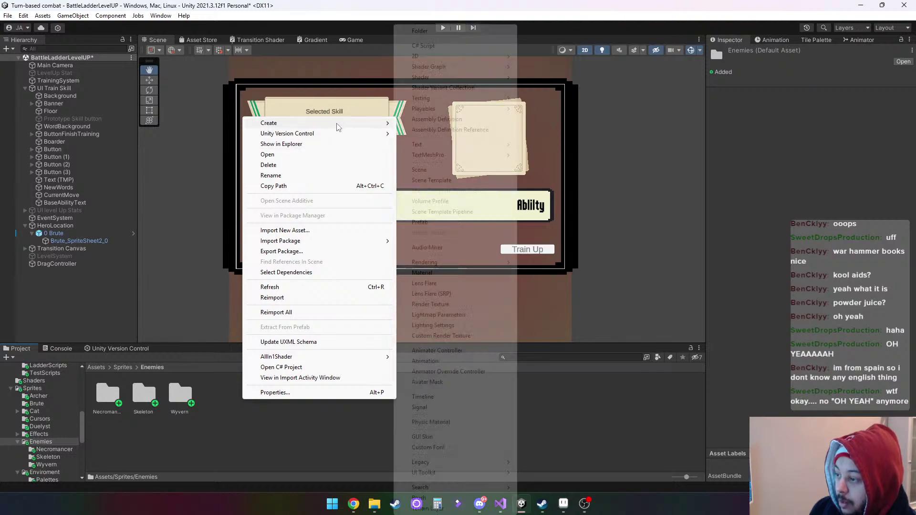
left_click(444, 30)
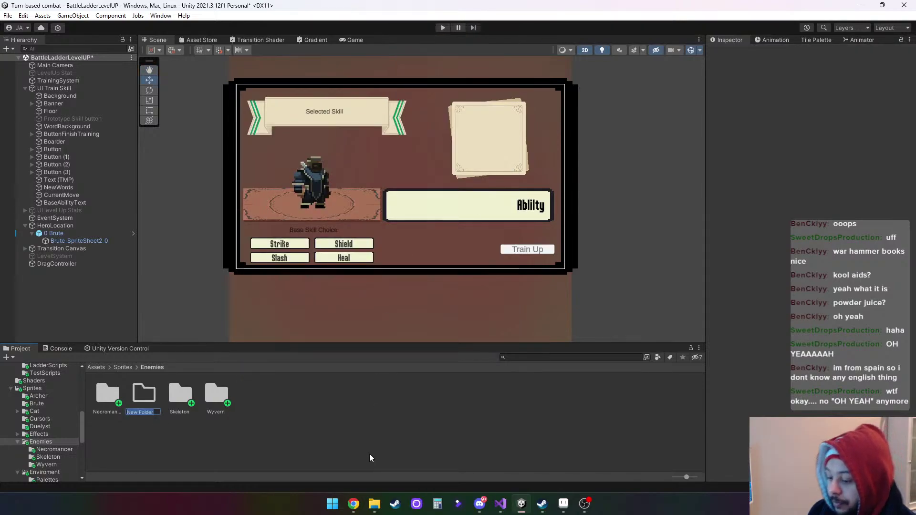
type("Ske")
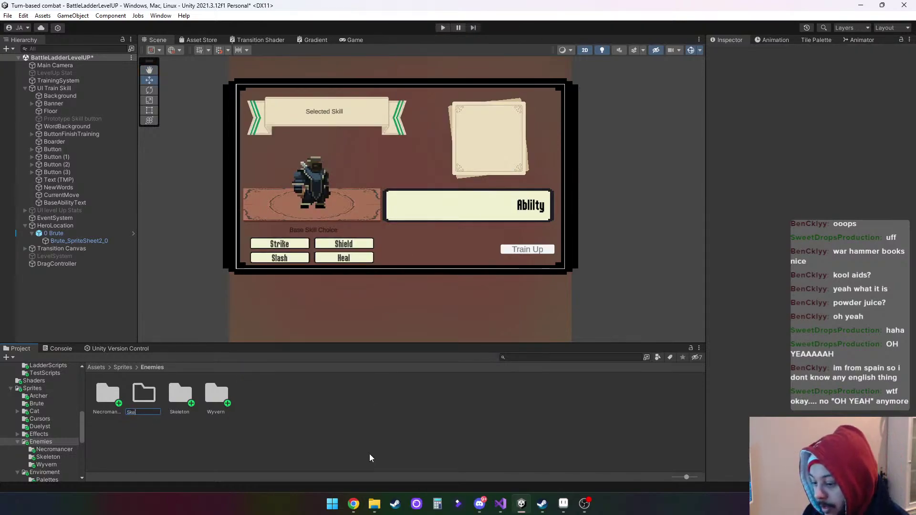
type("leton With")
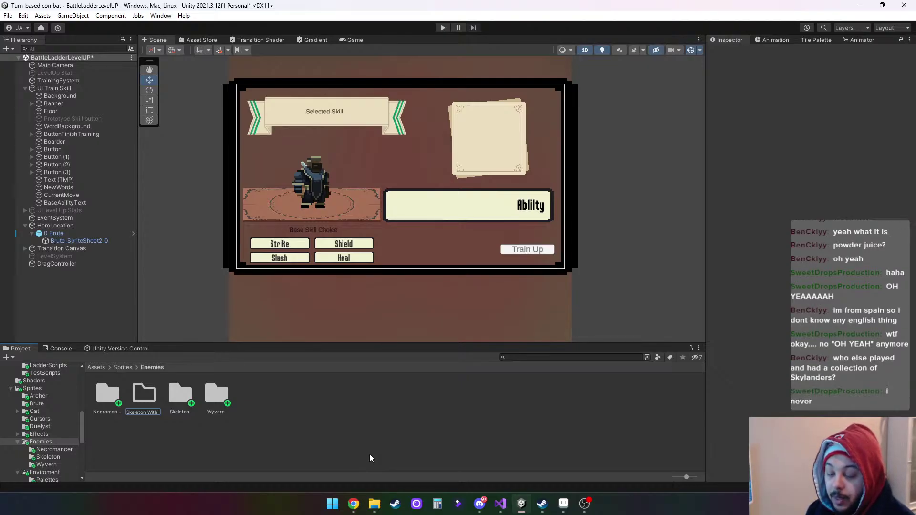
Switch to Chrome and run a Google image search for skylanders in a new tab
left_click(860, 5)
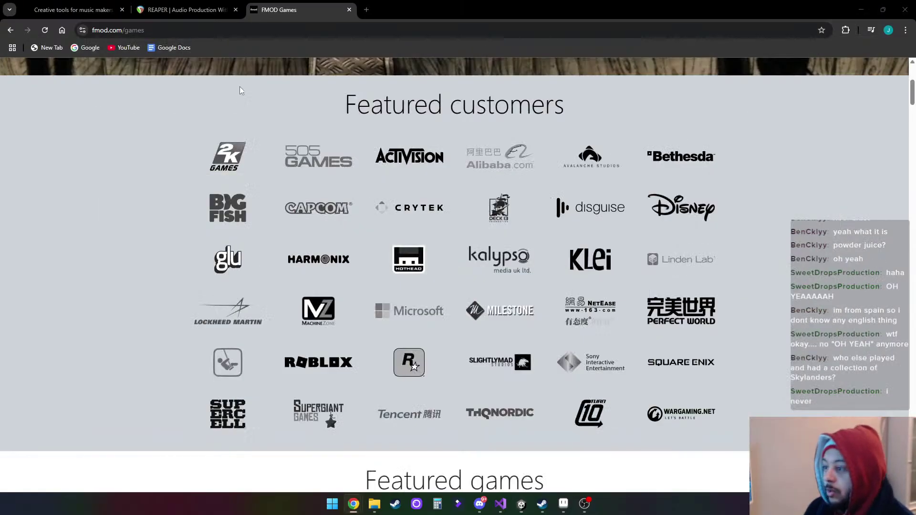
left_click(367, 9)
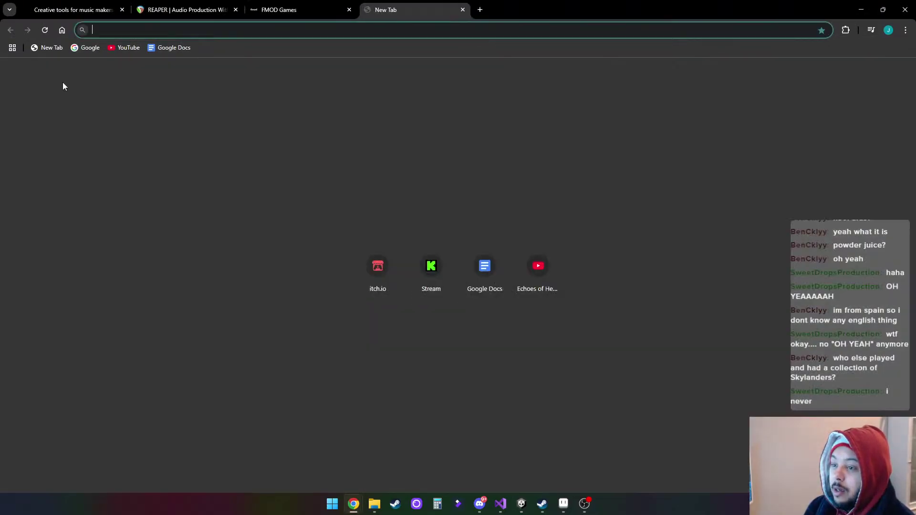
left_click(86, 48)
left_click(405, 249)
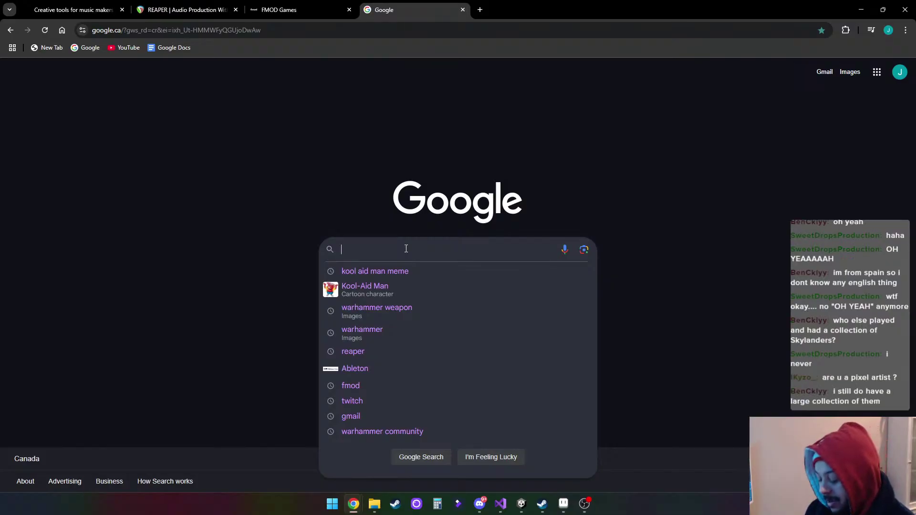
type("Sky")
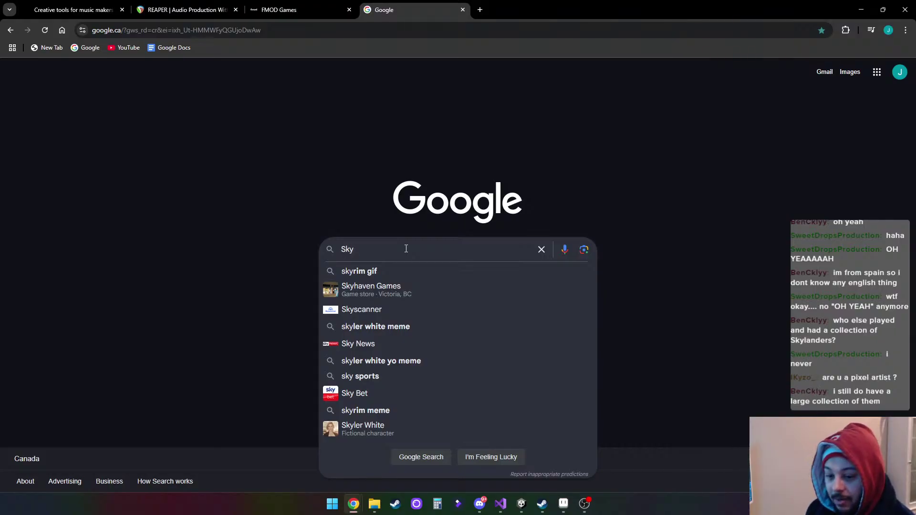
type("lan")
key("Down")
key("Return")
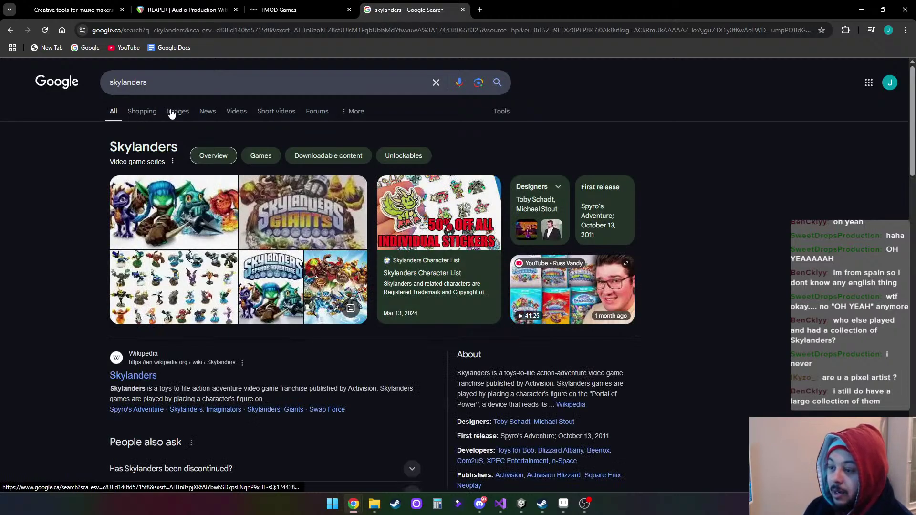
left_click(178, 111)
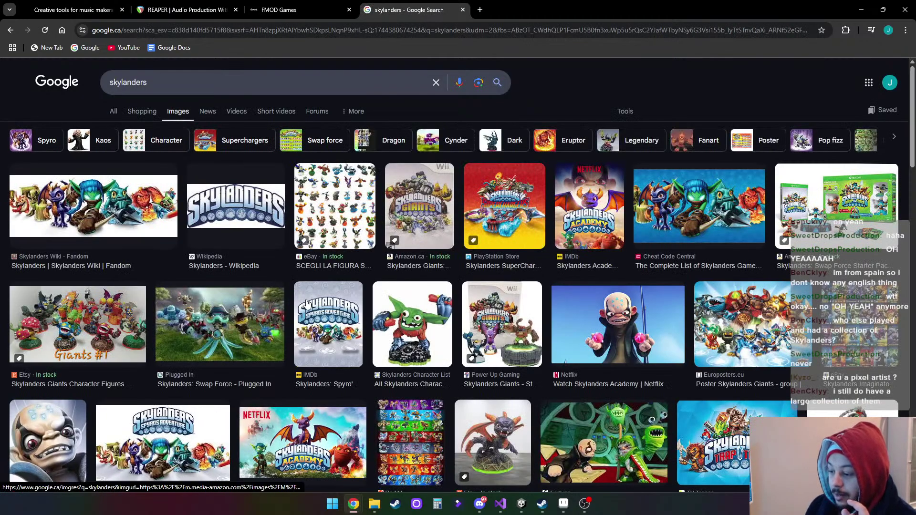
Preview Skylanders image results, including the character figures, Swap Force Starter Pack, Skylanders Academy poster and Skylanders Giants cover
left_click(438, 344)
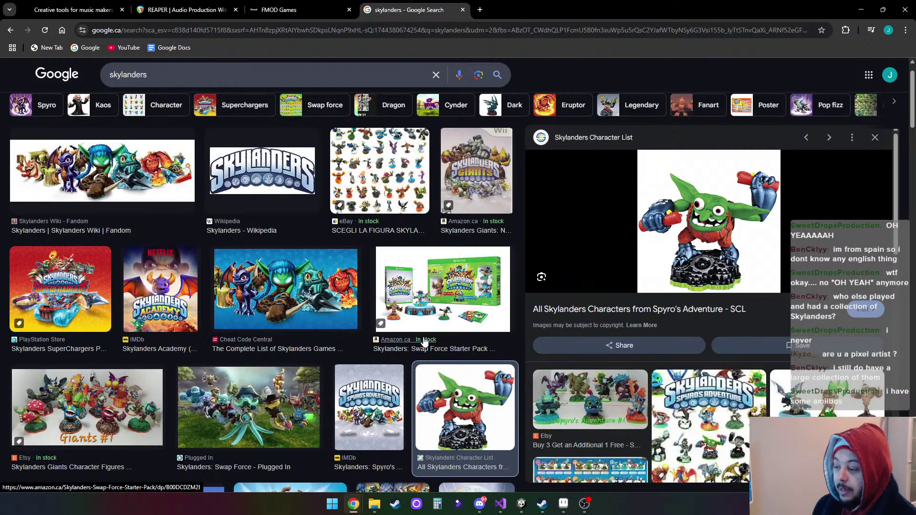
left_click(399, 294)
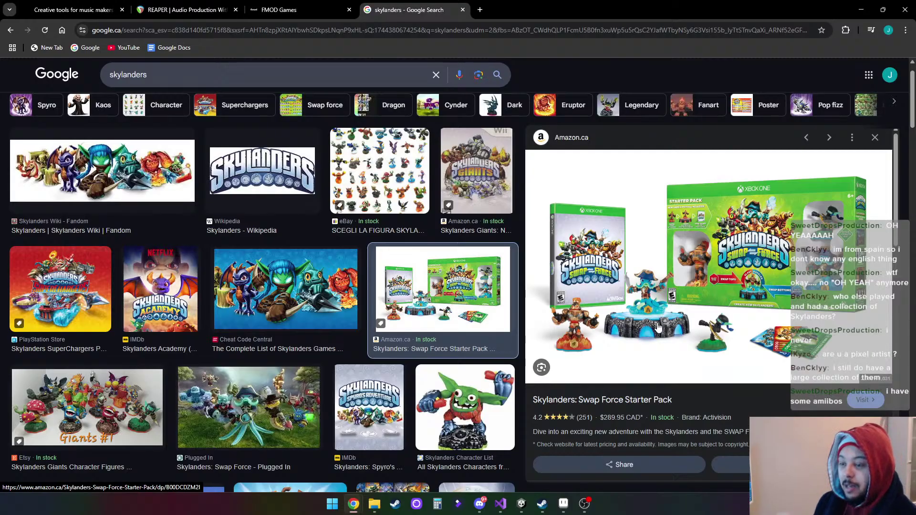
left_click(498, 191)
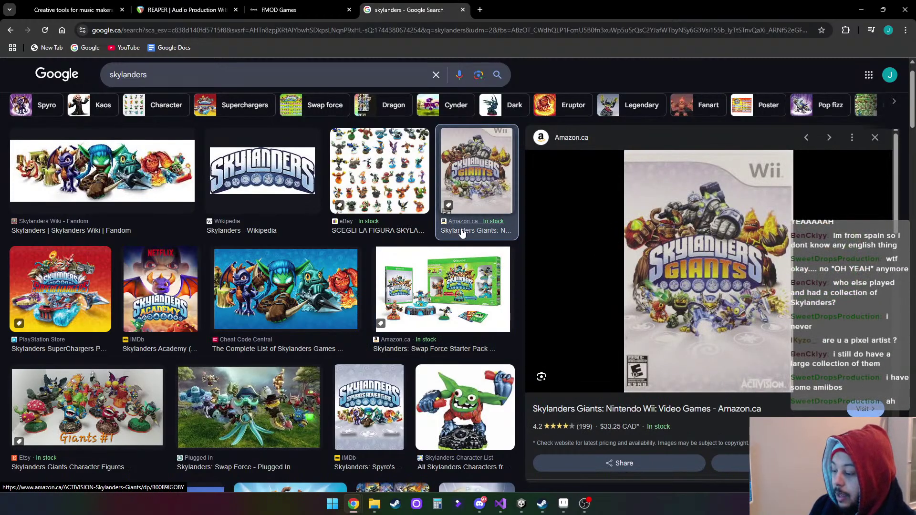
left_click(379, 164)
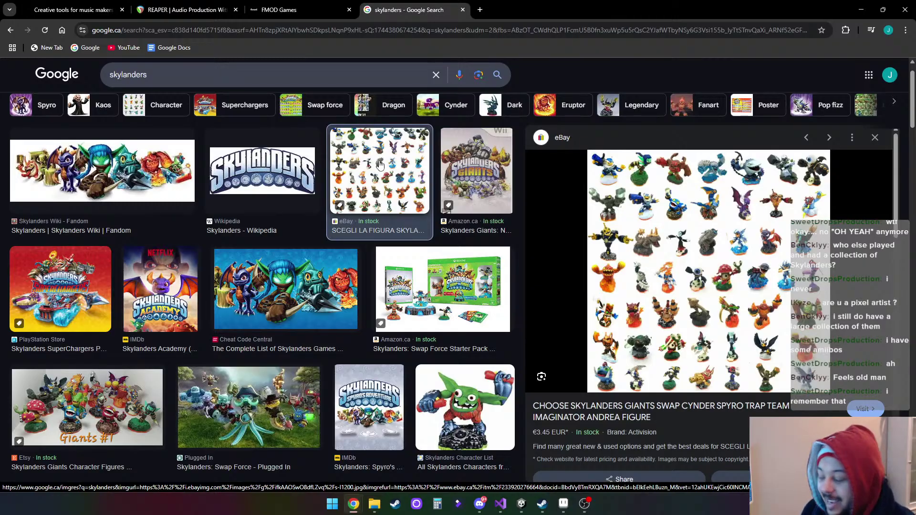
left_click(151, 305)
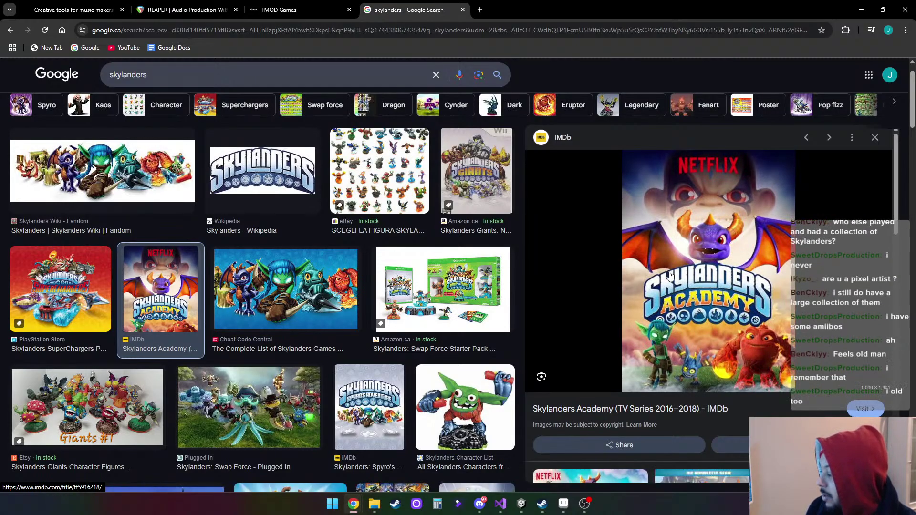
left_click(443, 206)
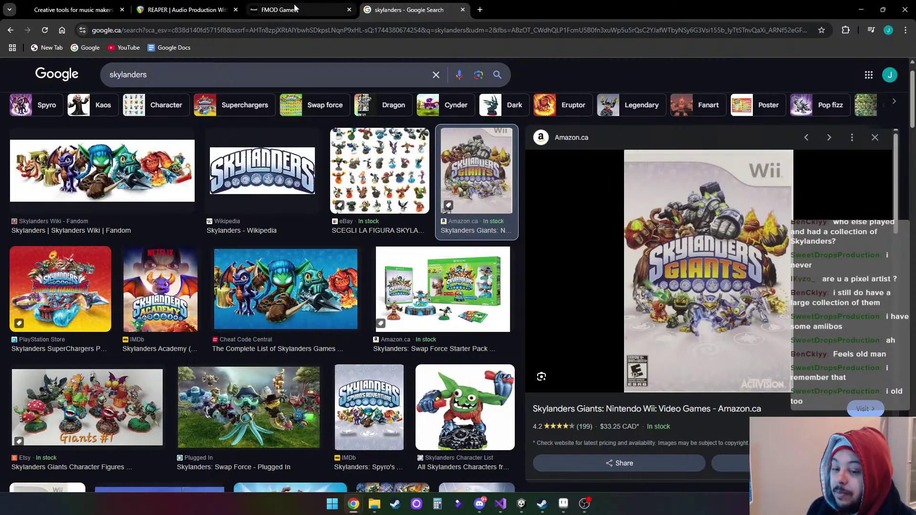
Return to Unity and rename the "Skeleton With" folder to "Skeleton With Hammer"
left_click(861, 10)
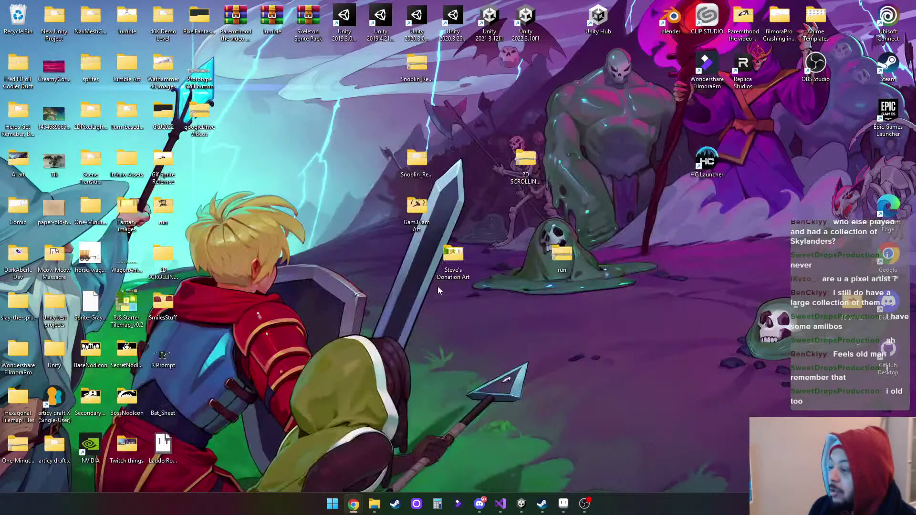
left_click(565, 502)
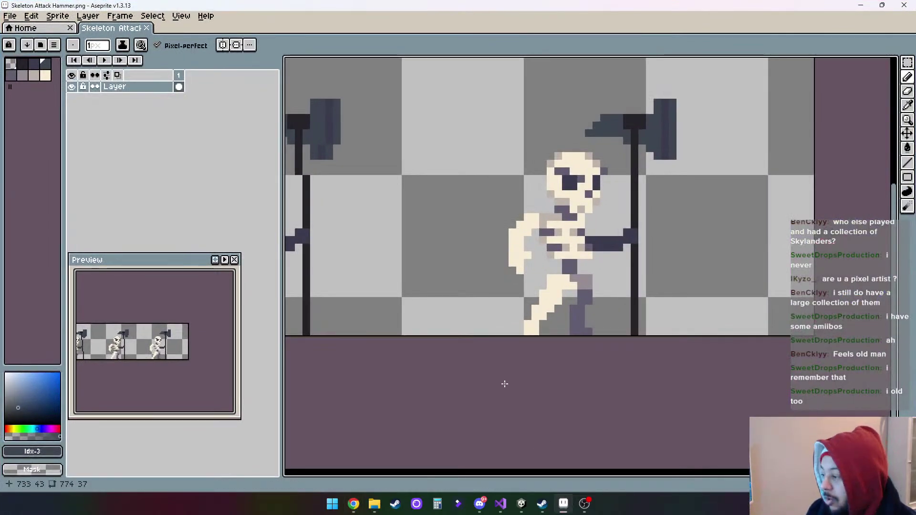
left_click(522, 504)
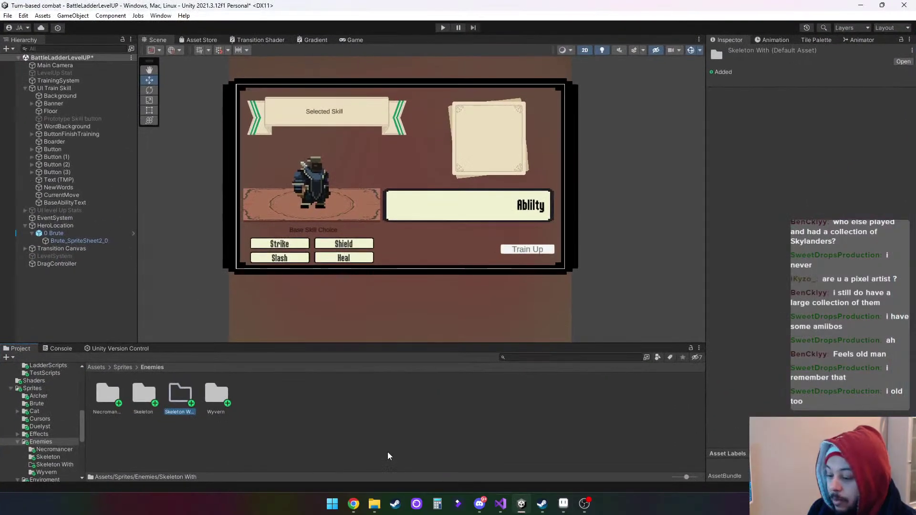
left_click(179, 411)
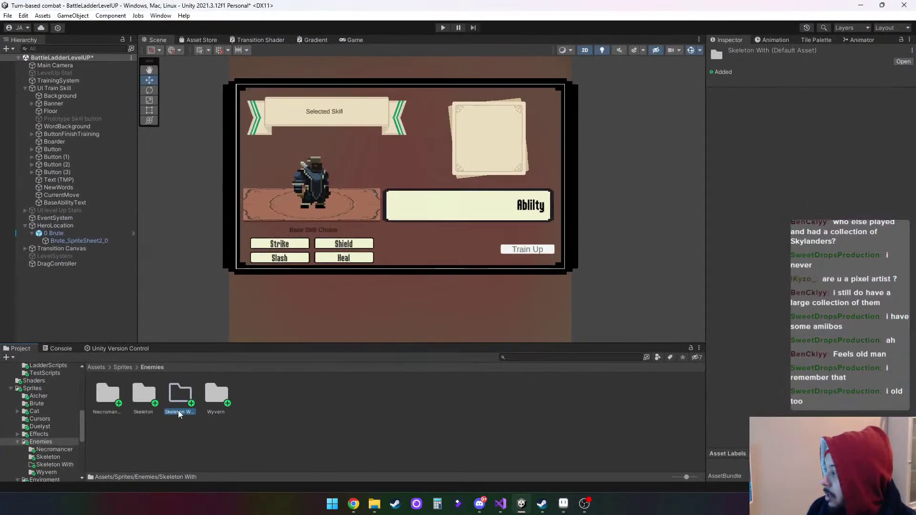
left_click(193, 413)
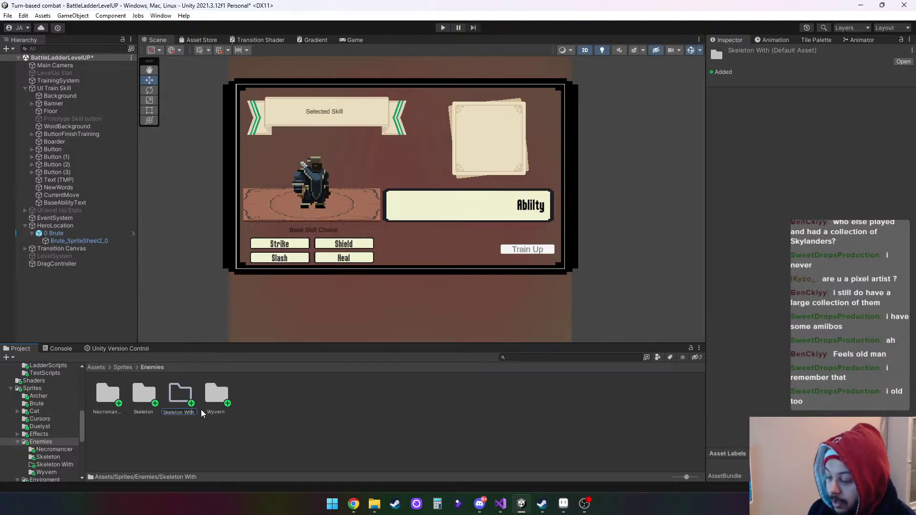
type("Hammer")
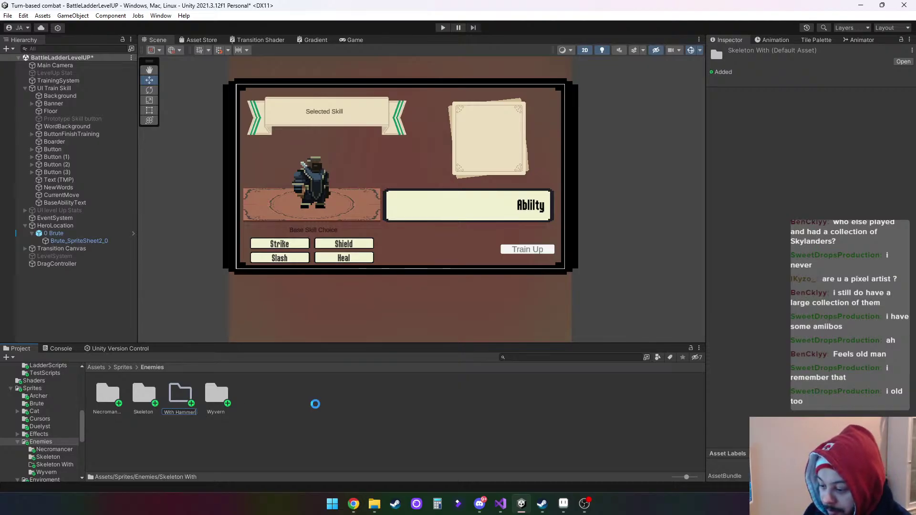
key("Return")
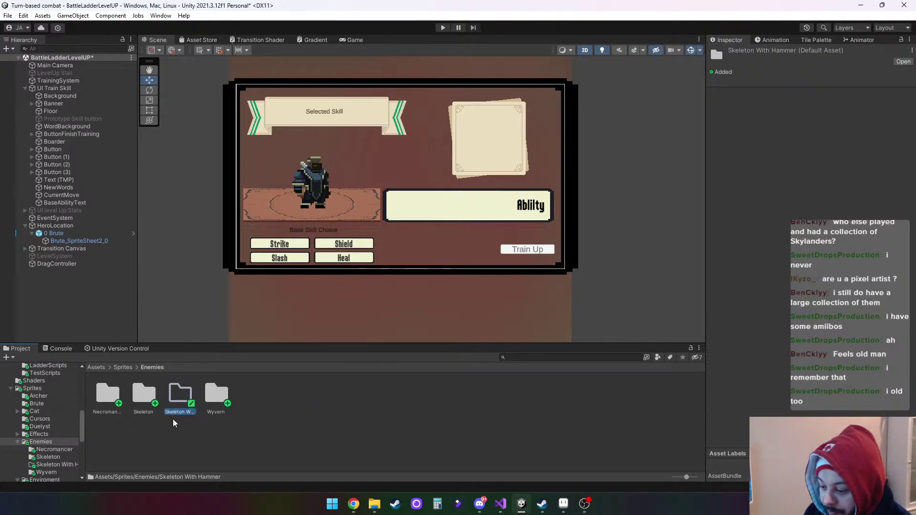
Move the Skeleton Attack Hammer sprite sheet from the Skeleton folder into the Skeleton With Hammer folder
double_click(145, 393)
left_click(109, 390)
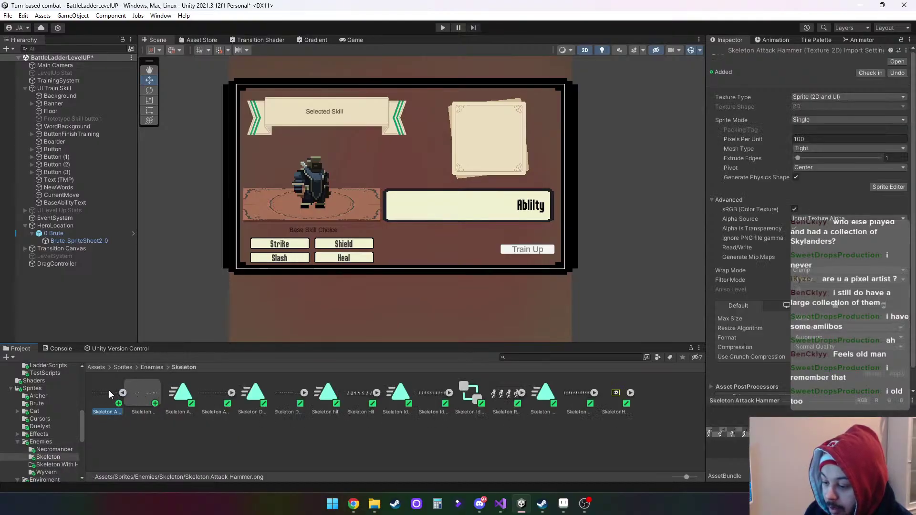
right_click(108, 391)
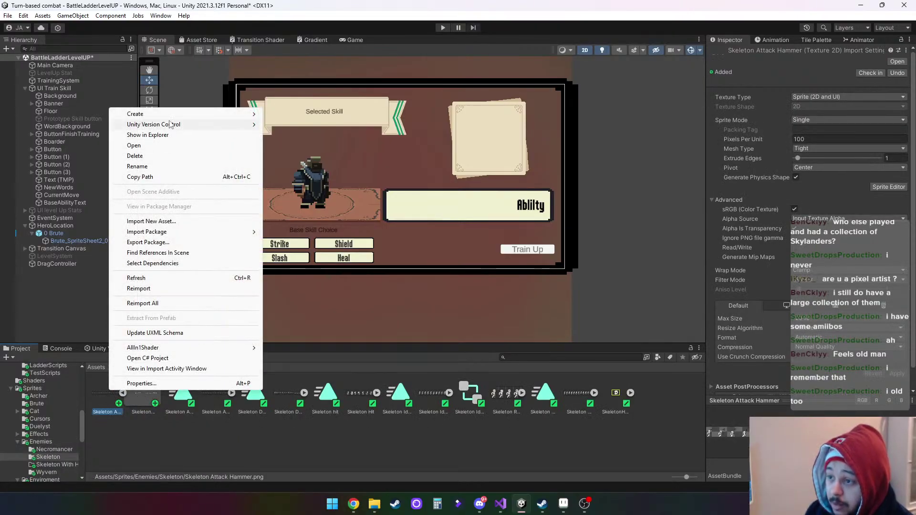
left_click(168, 439)
left_click(99, 392)
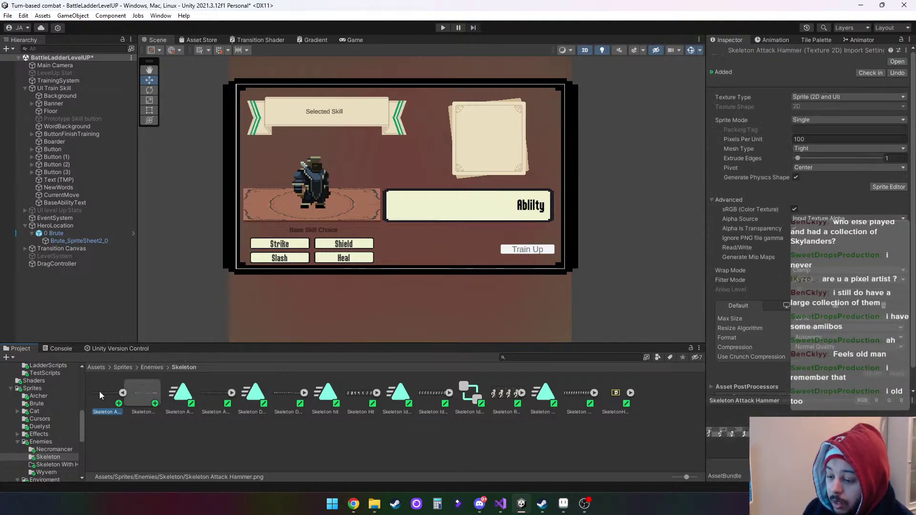
left_click(153, 366)
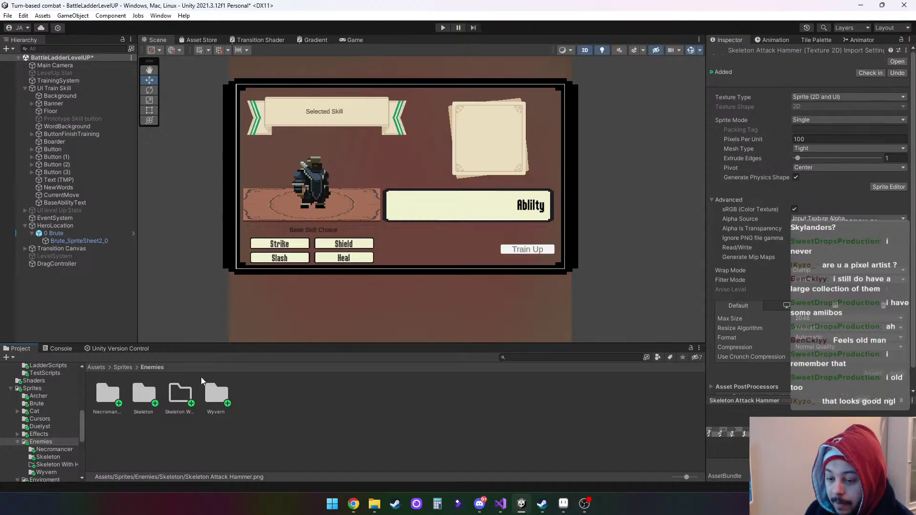
double_click(182, 394)
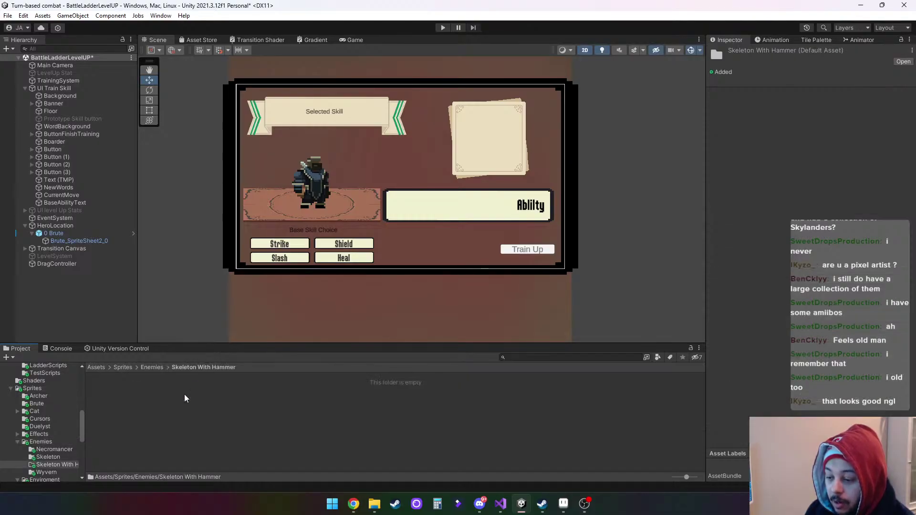
right_click(222, 409)
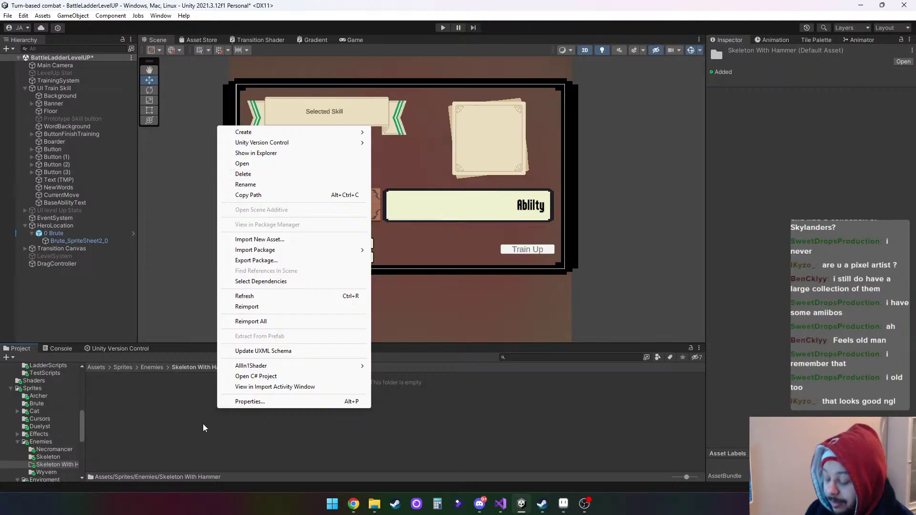
left_click(174, 427)
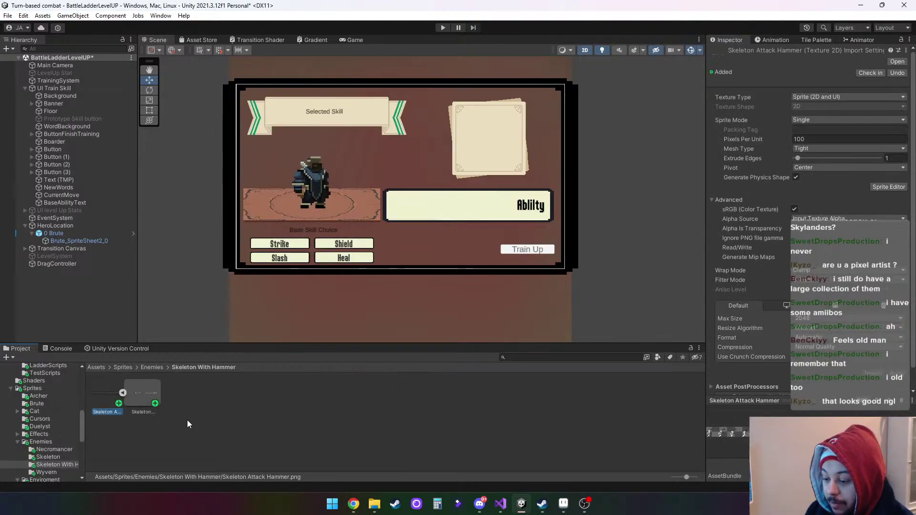
left_click(209, 414)
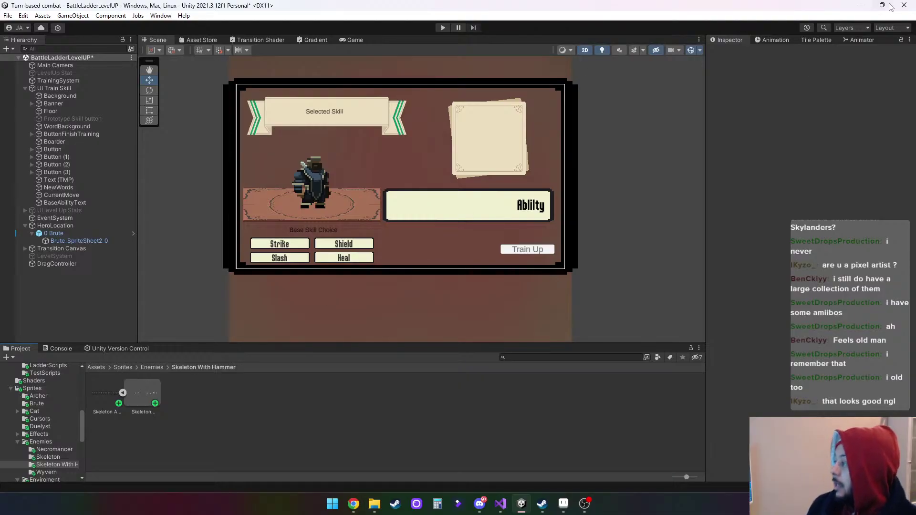
Switch to Aseprite and review the frames of the Skeleton Attack Hammer sprite sheet
left_click(861, 4)
scroll(352, 226, "down", 3)
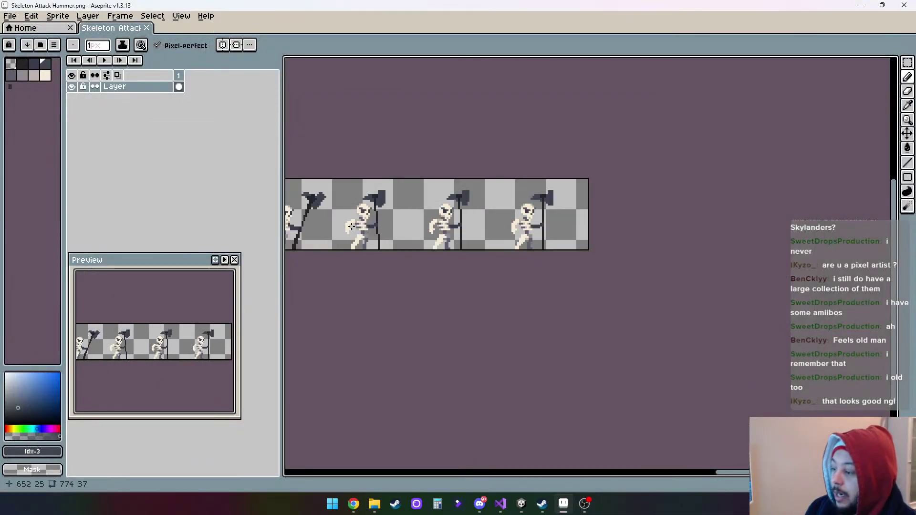
left_click_drag(351, 227, 609, 292)
scroll(602, 280, "down", 2)
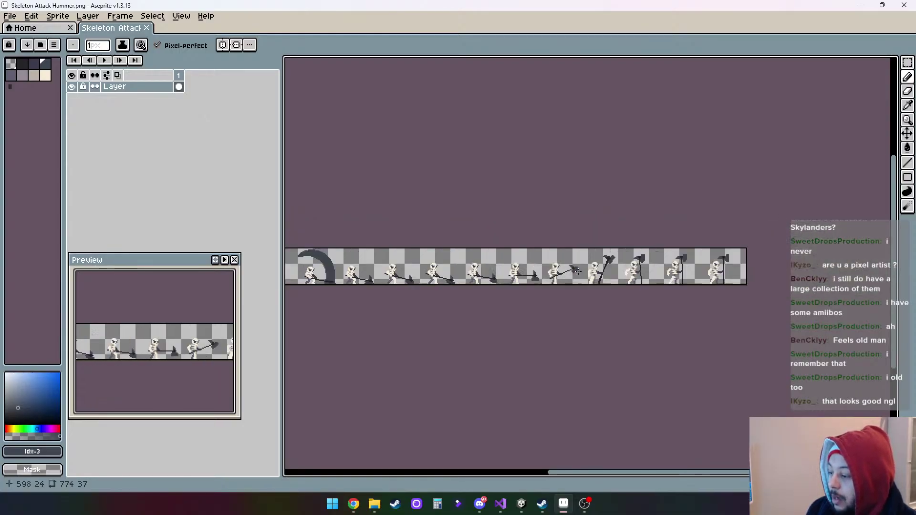
scroll(493, 272, "up", 1)
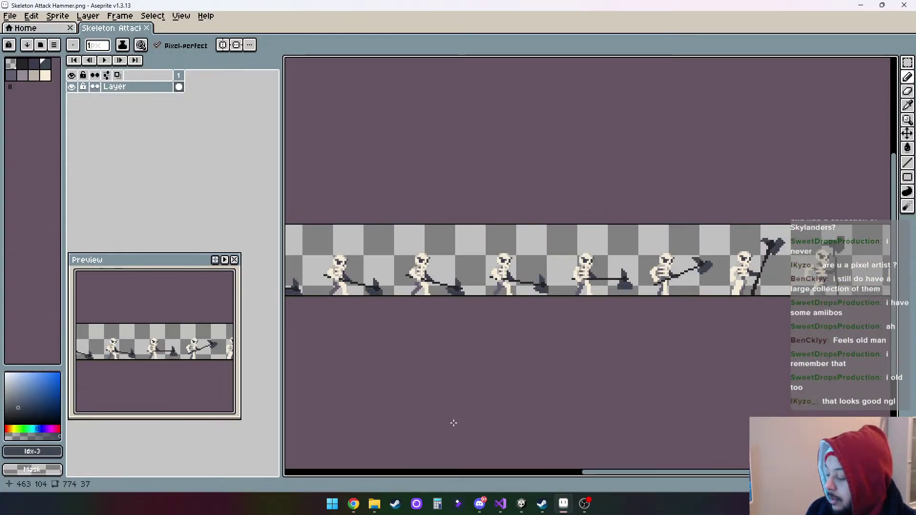
Return to Unity and open the SkullBat folder inside Sprites to view its assets
left_click(521, 504)
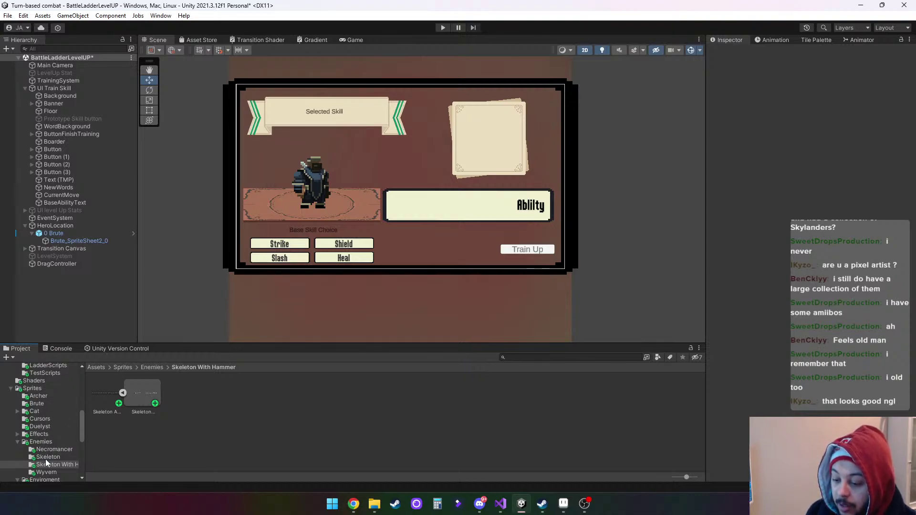
scroll(46, 462, "down", 2)
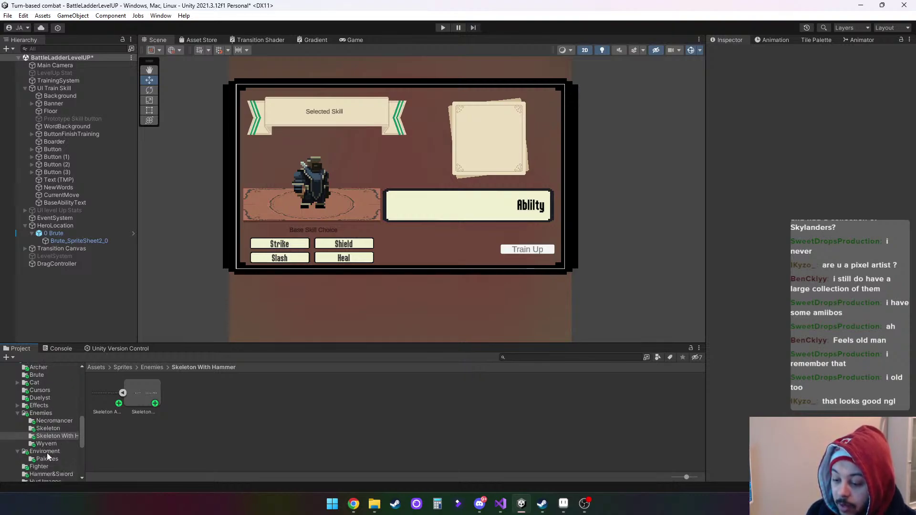
scroll(47, 452, "down", 4)
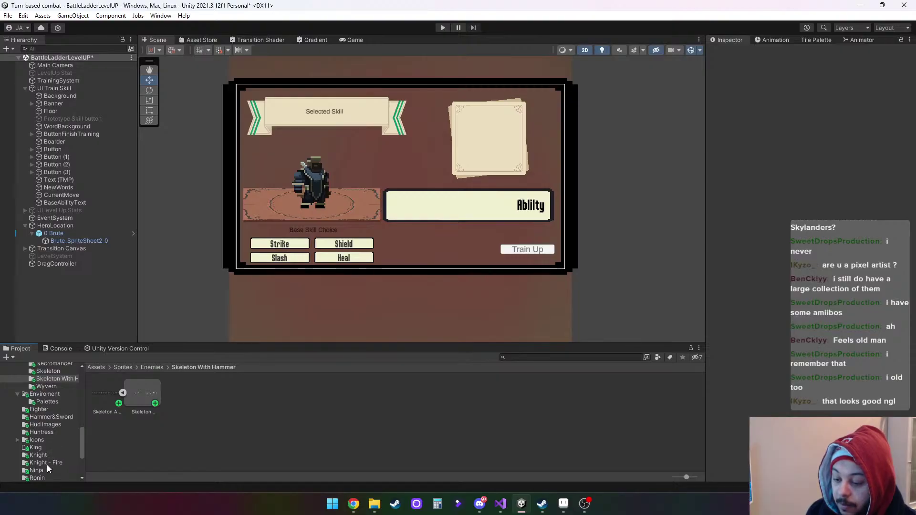
scroll(47, 458, "down", 2)
scroll(57, 448, "down", 2)
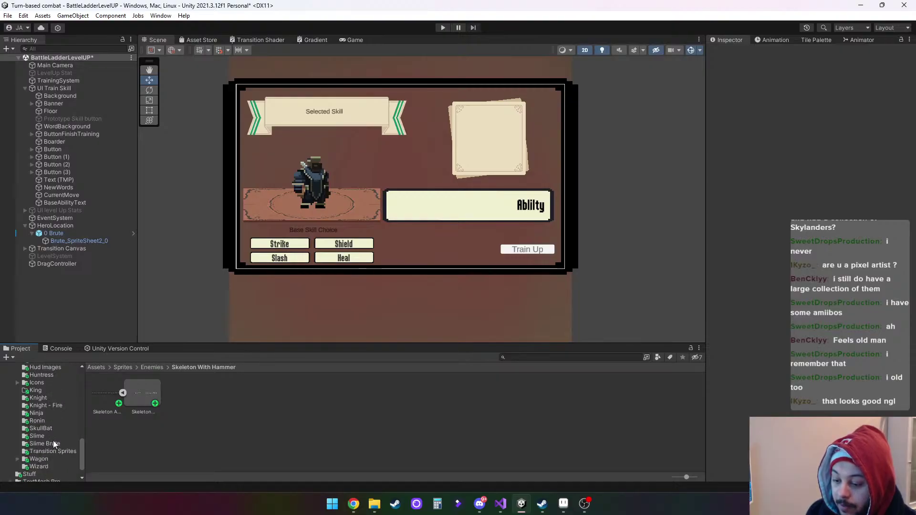
left_click(47, 429)
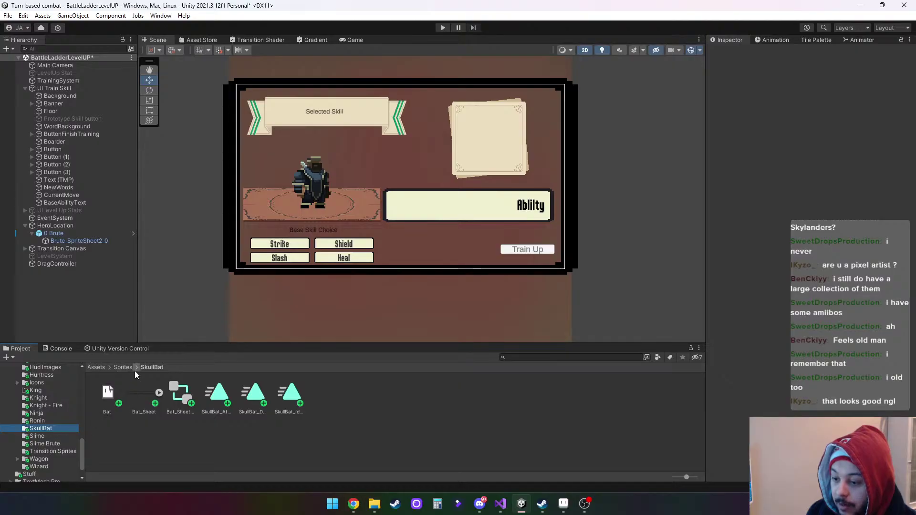
Place the Slime Brute, Slime, Wyvrin and SkullBat prefabs from PreFabs/Enemies around the hero, and run the scene briefly to preview them
scroll(142, 242, "up", 2)
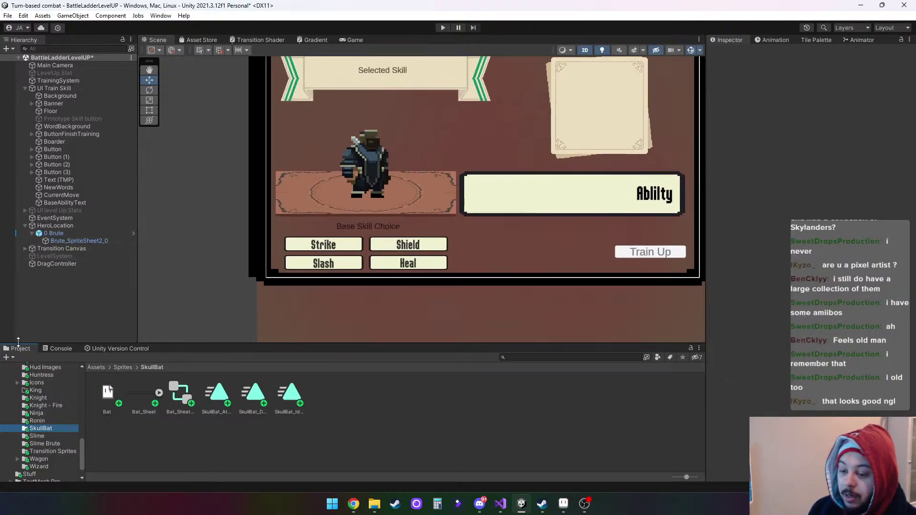
scroll(57, 399, "up", 10)
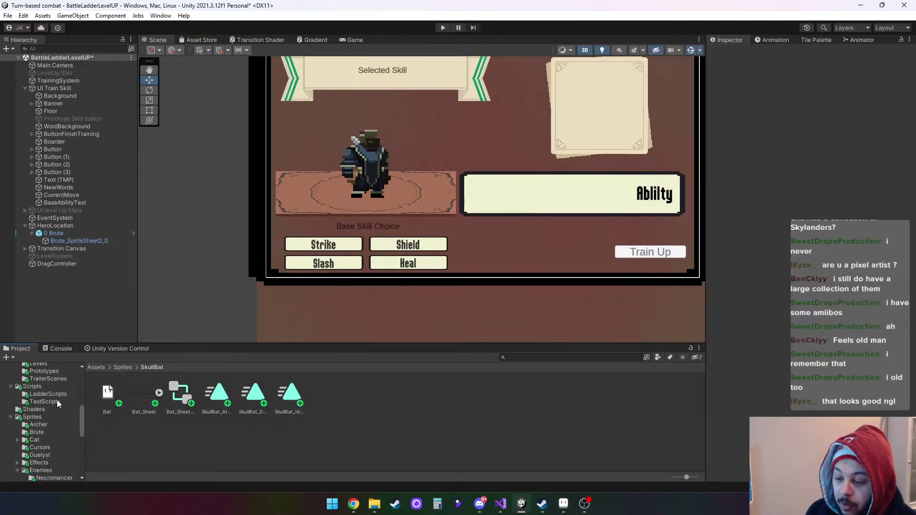
left_click(41, 429)
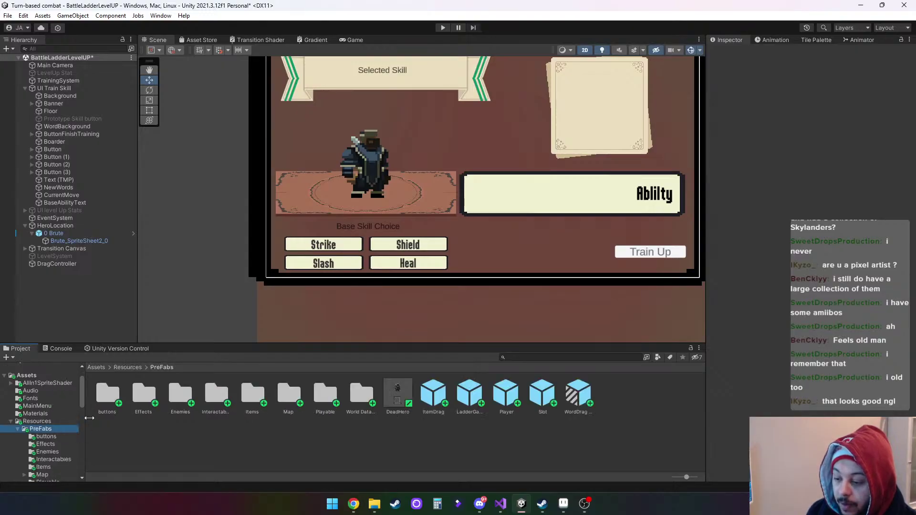
double_click(191, 394)
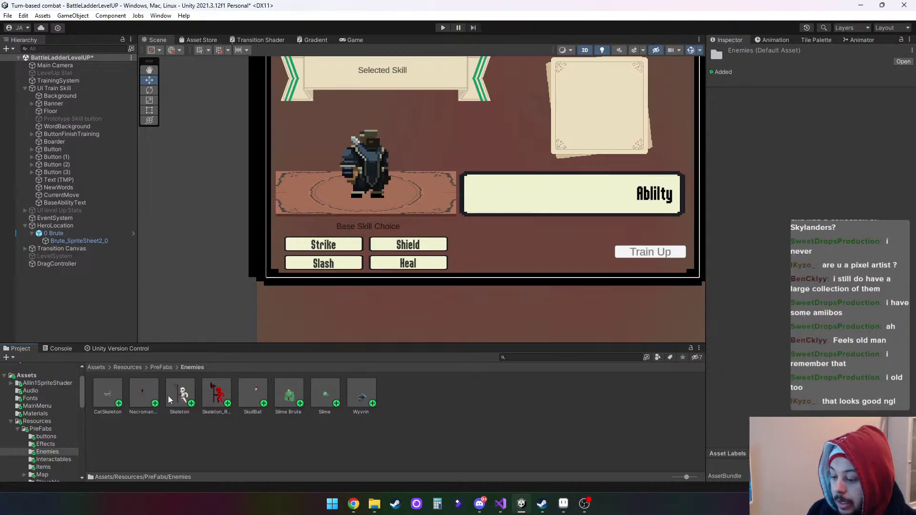
left_click_drag(284, 397, 440, 121)
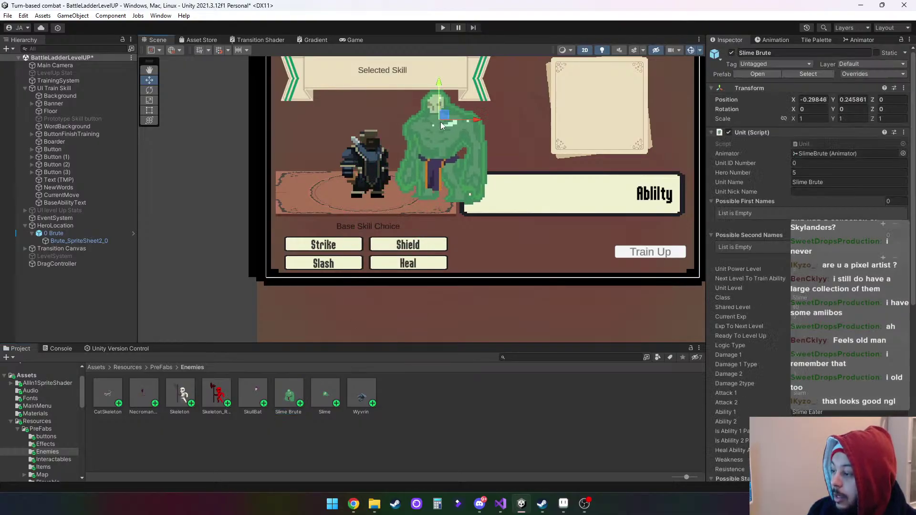
left_click_drag(317, 410, 303, 159)
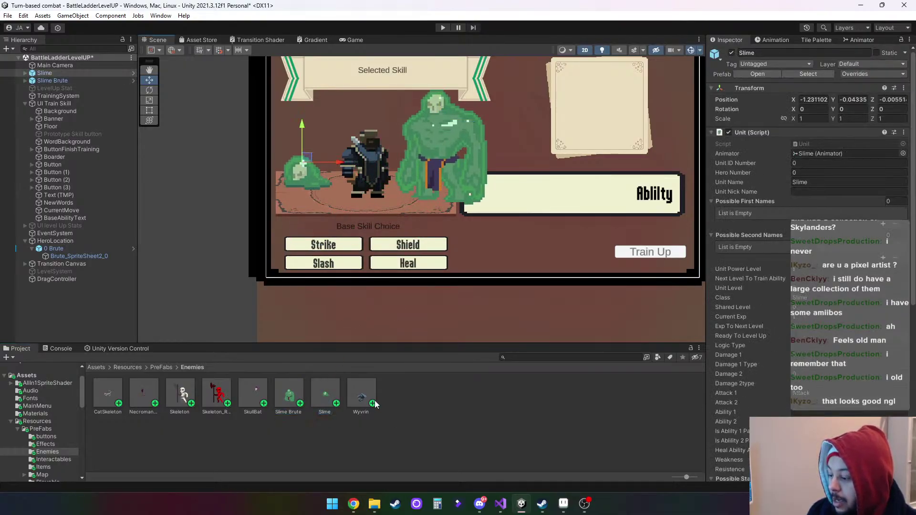
left_click_drag(327, 125, 335, 125)
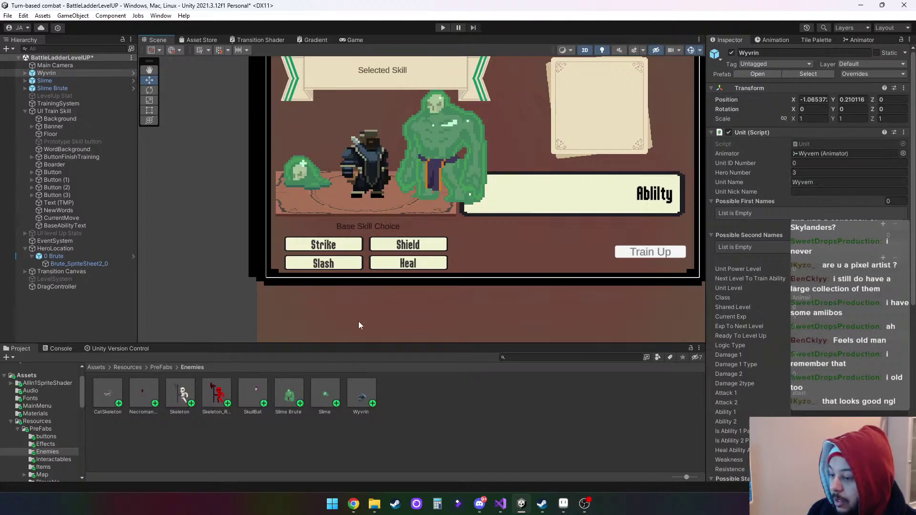
left_click_drag(245, 397, 318, 129)
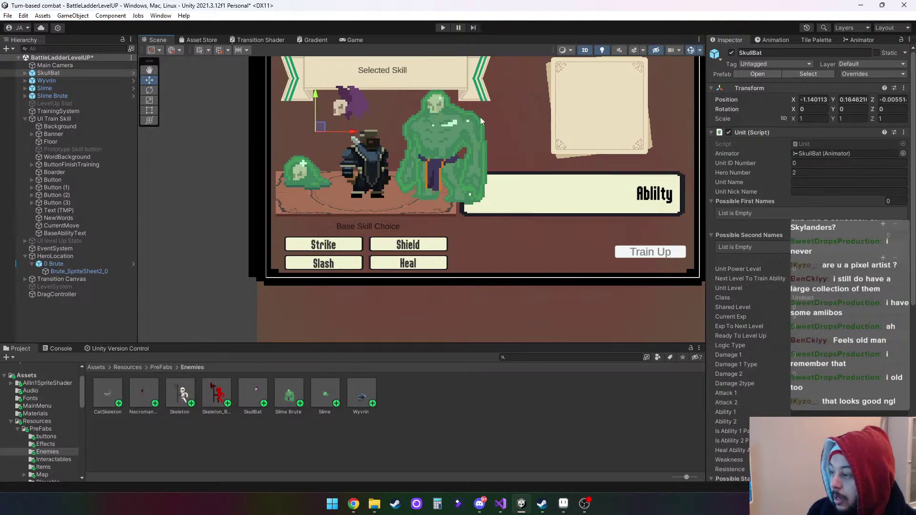
left_click(442, 27)
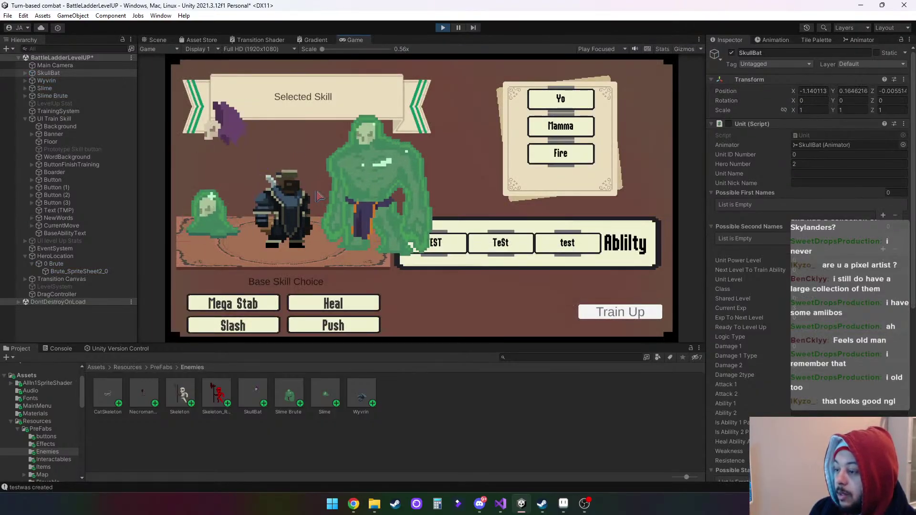
left_click(443, 27)
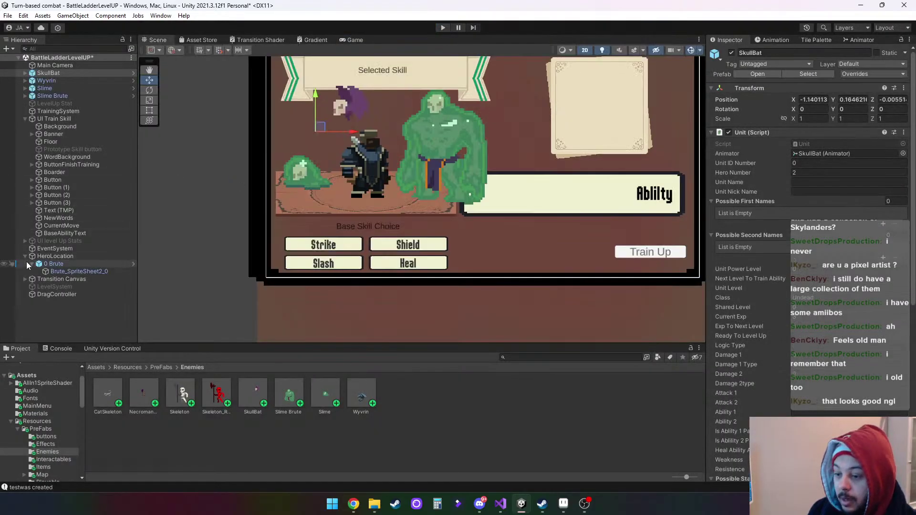
Delete the SkullBat, Wyvrin, Slime and Slime Brute objects from the scene
left_click(55, 82, "ctrl")
key("Delete")
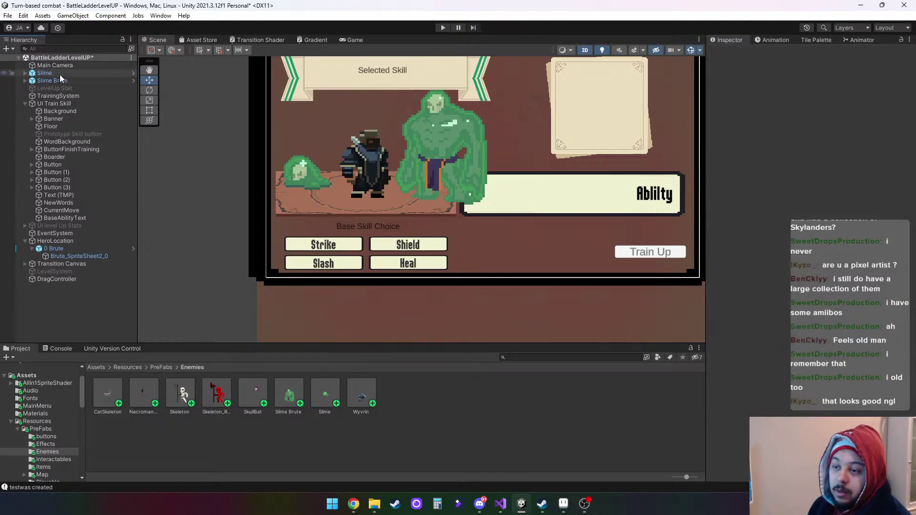
left_click(59, 75)
key("Delete")
left_click(65, 75)
key("Delete")
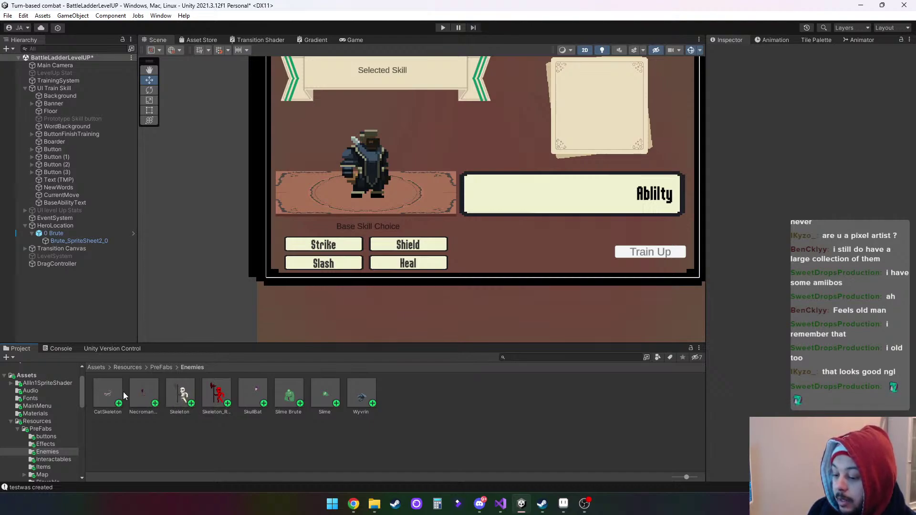
Go up from the Enemies prefabs folder through PreFabs and Resources to the root Assets folder
scroll(51, 457, "down", 3)
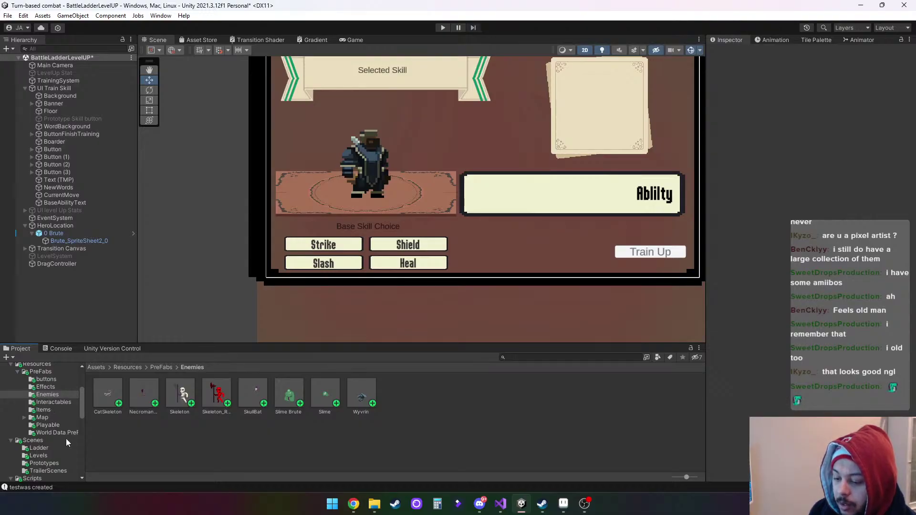
left_click(153, 367)
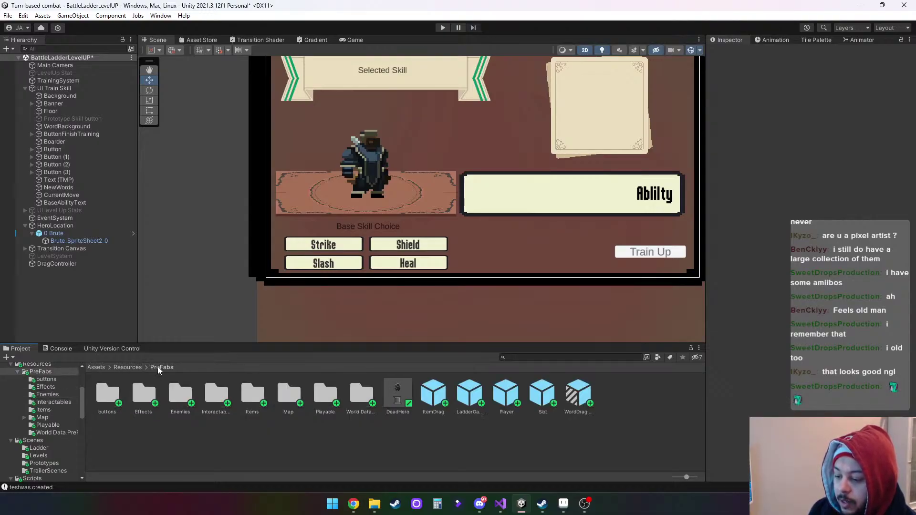
left_click(126, 367)
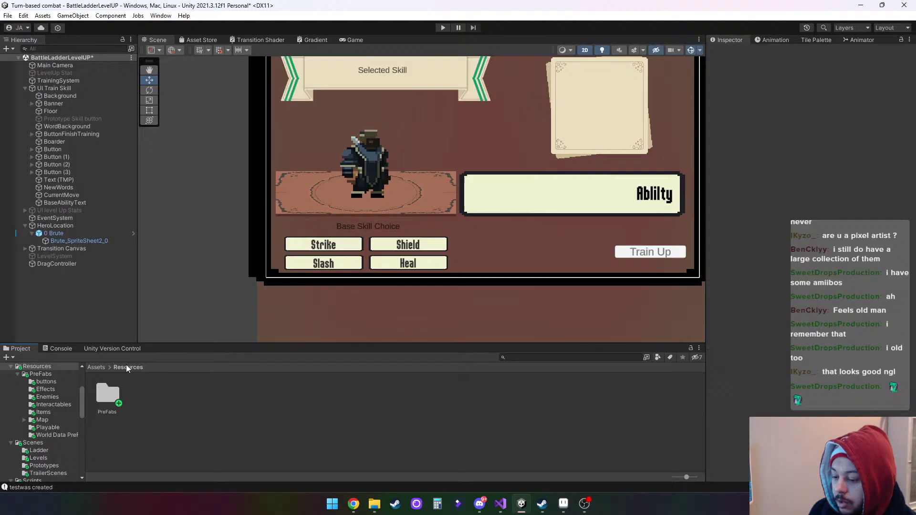
left_click(96, 368)
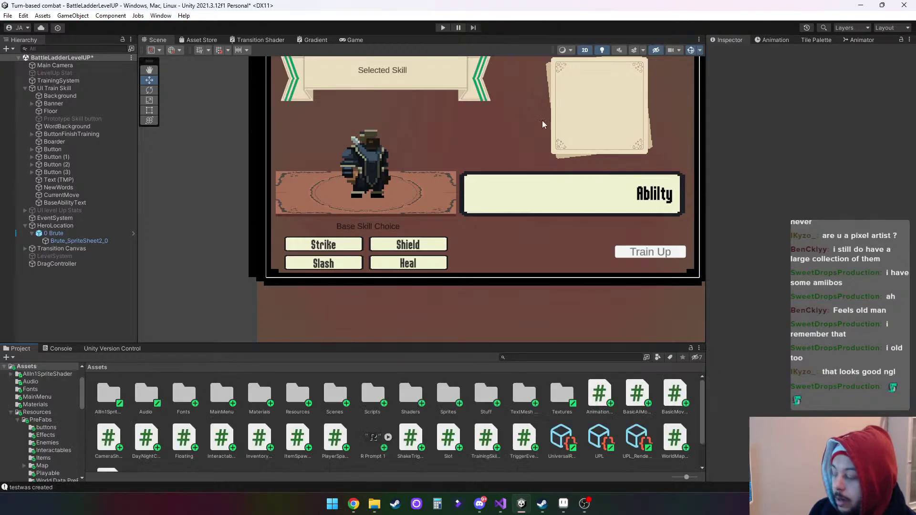
Minimise Unity and Aseprite to view the desktop artwork, and return to the hammer sprite sheet in Aseprite
left_click(862, 6)
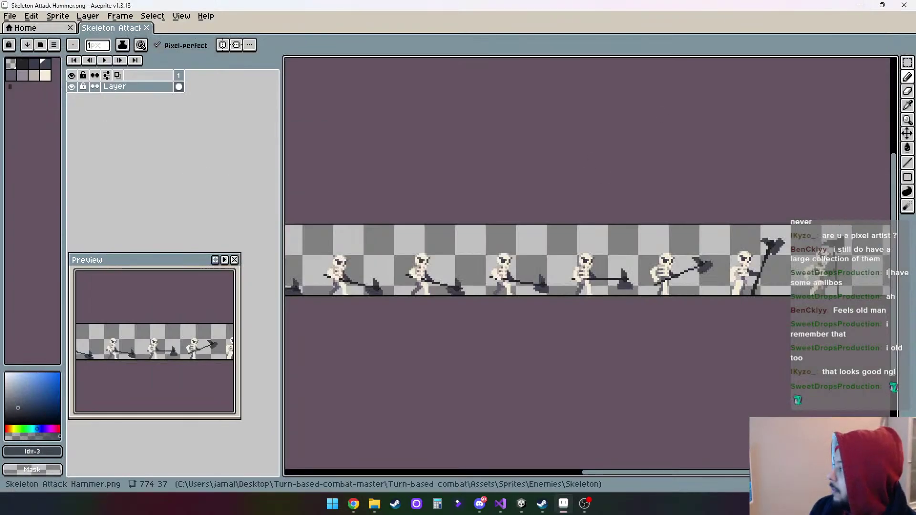
left_click(860, 5)
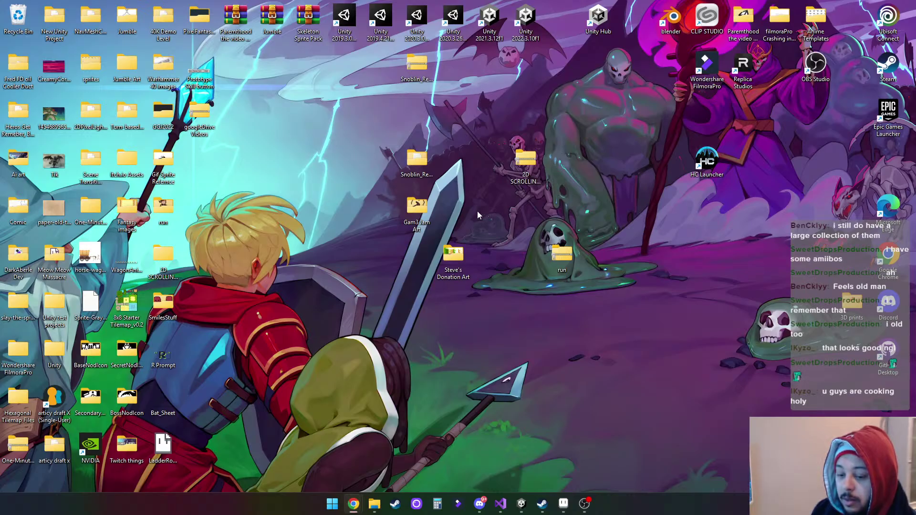
left_click(564, 504)
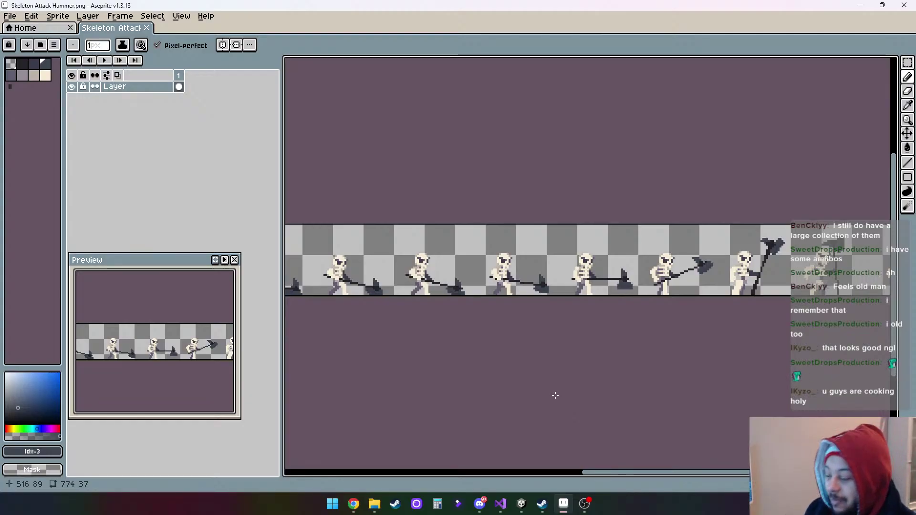
Switch to Unity and open the Sprites/Enemies/Skeleton folder in the project assets
left_click(523, 505)
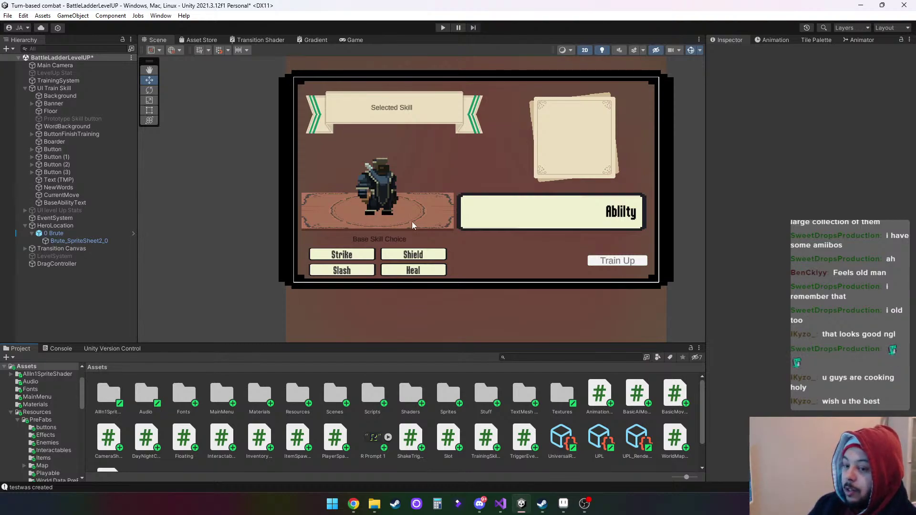
left_click(861, 5)
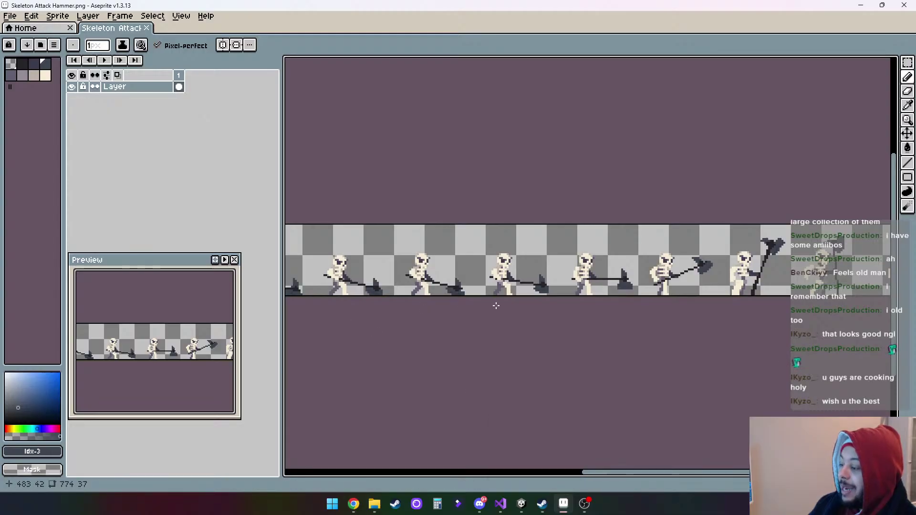
left_click(522, 508)
scroll(125, 385, "down", 2)
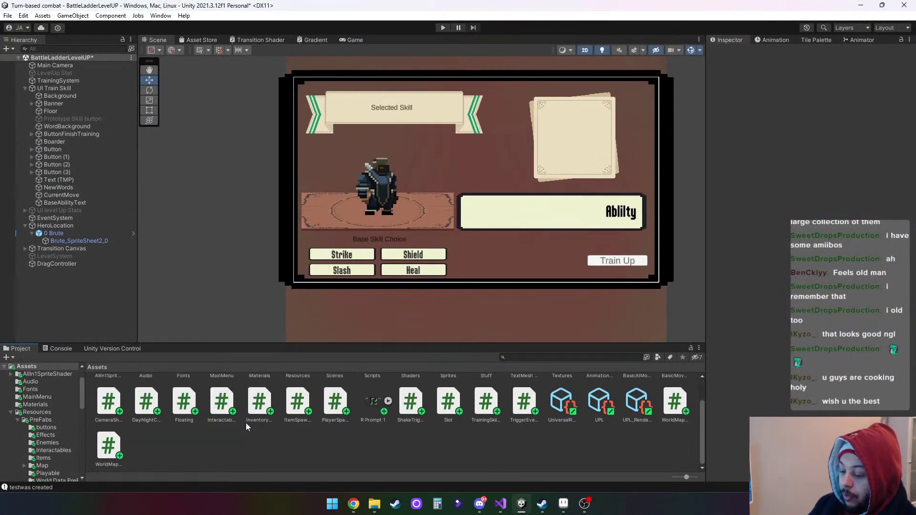
scroll(43, 425, "down", 10)
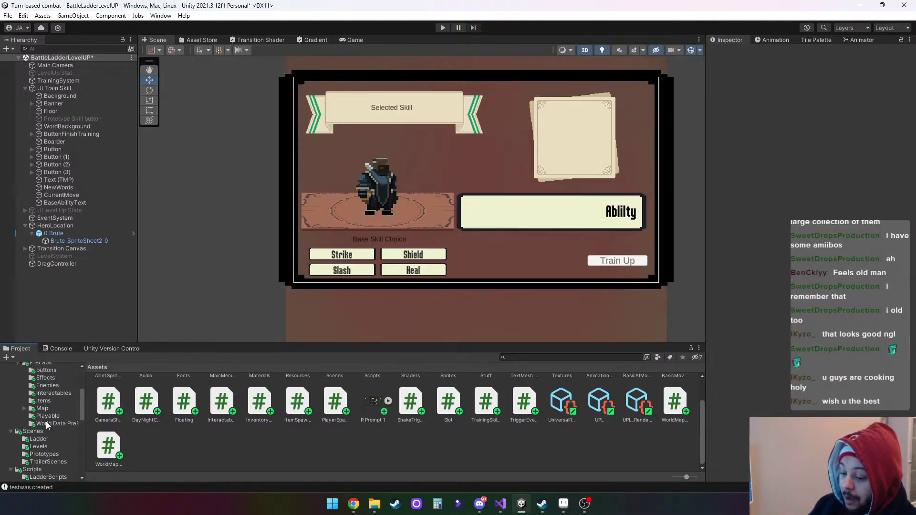
scroll(46, 422, "down", 3)
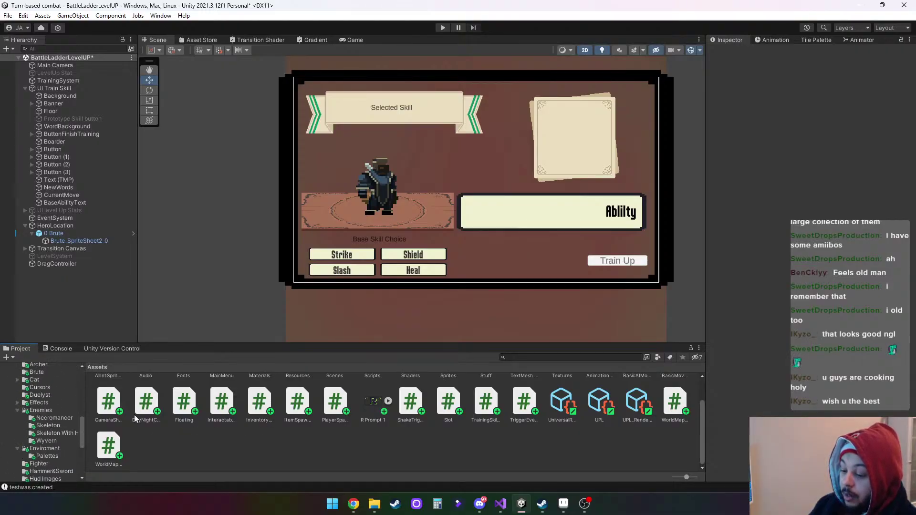
left_click(49, 426)
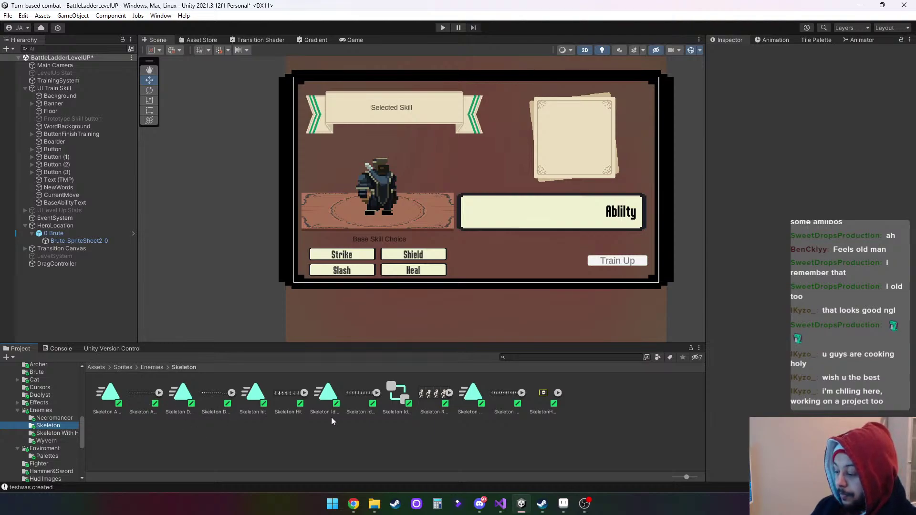
Inspect the Skeleton Attack, Dead, Hit, Idle and React sprite sheets in turn, cancelling the unapplied import settings prompt for Skeleton React
left_click(140, 391)
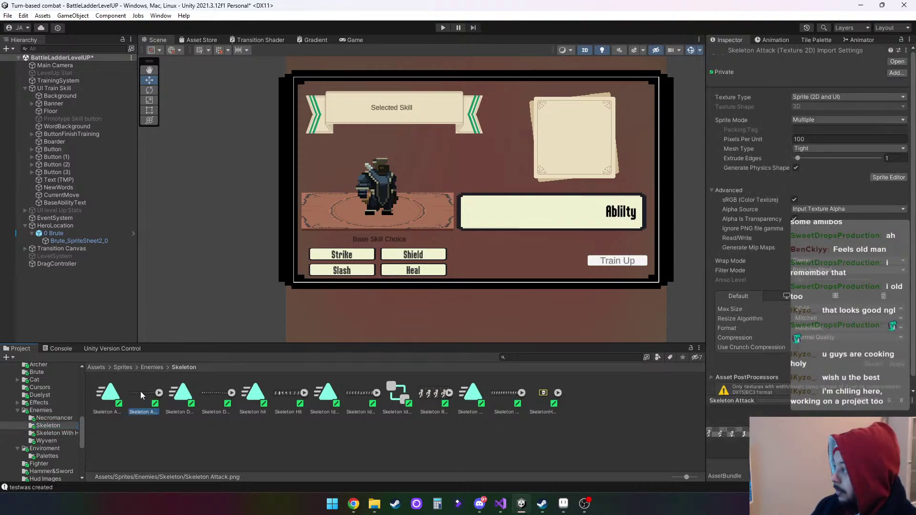
left_click(216, 393)
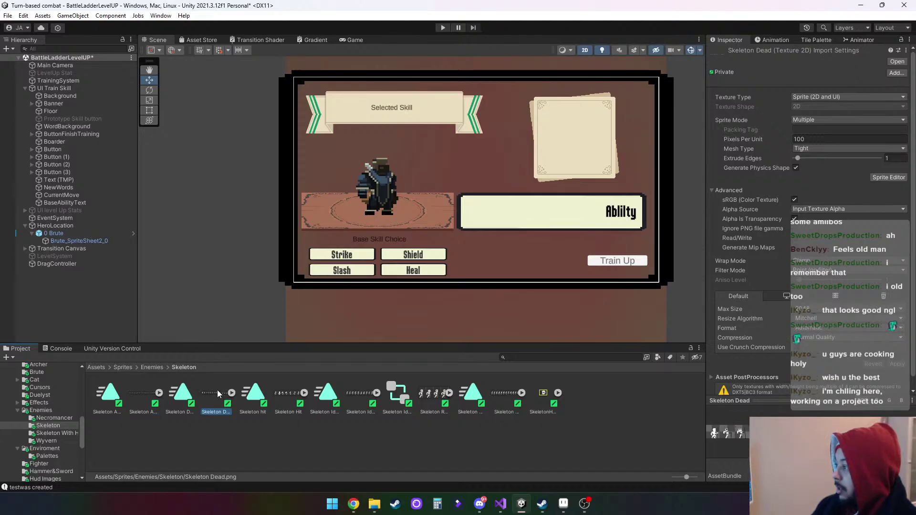
left_click(288, 390)
left_click(360, 391)
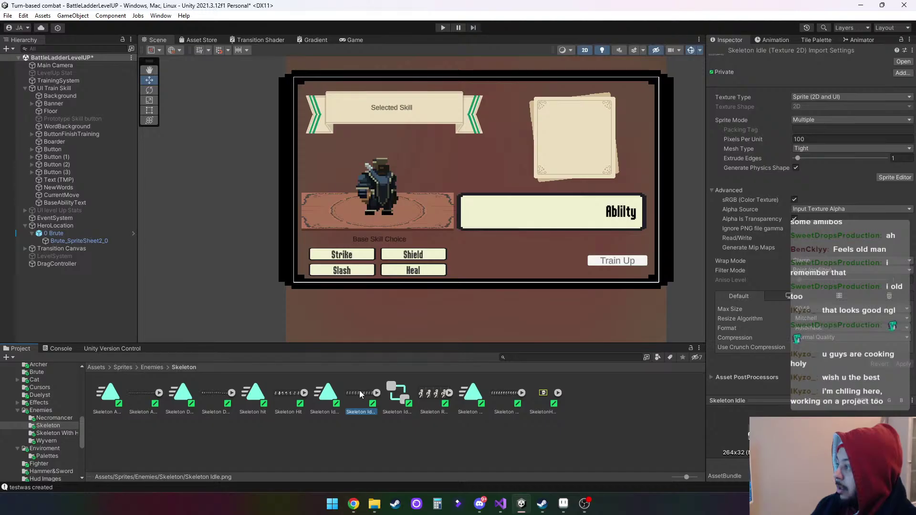
left_click(431, 394)
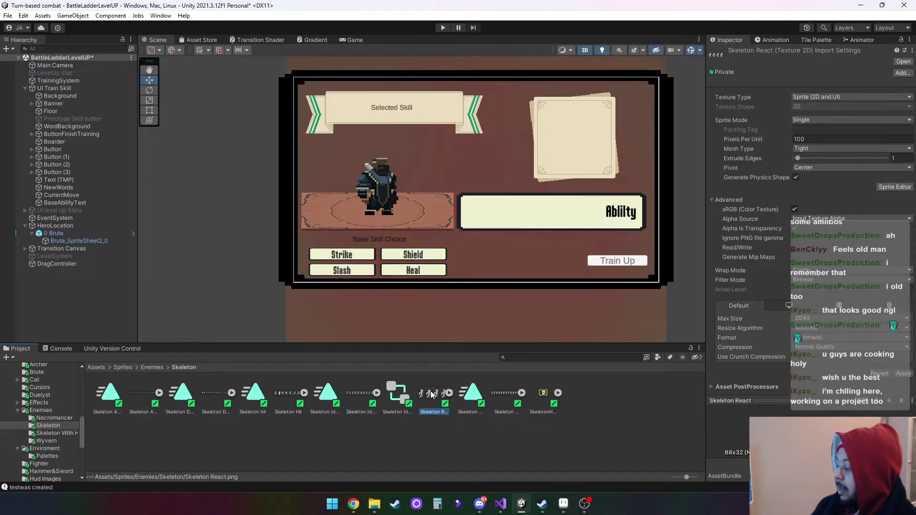
left_click(355, 390)
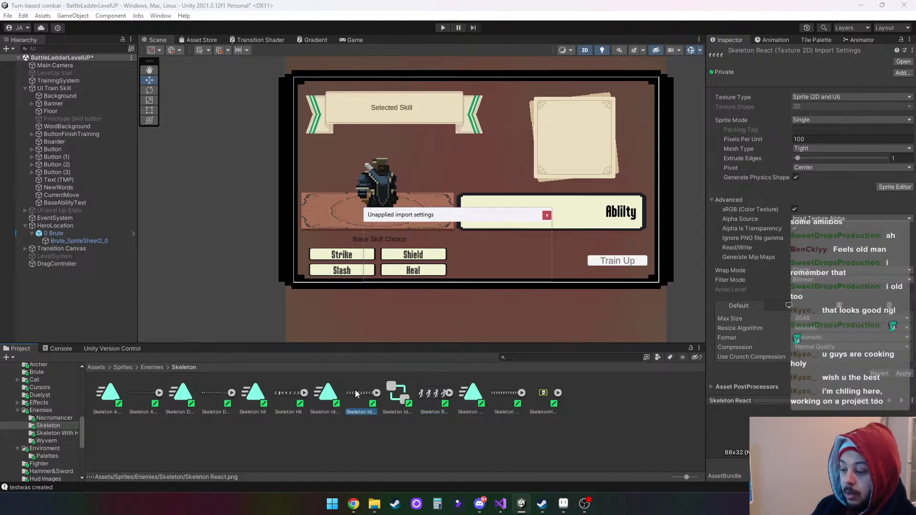
left_click(525, 271)
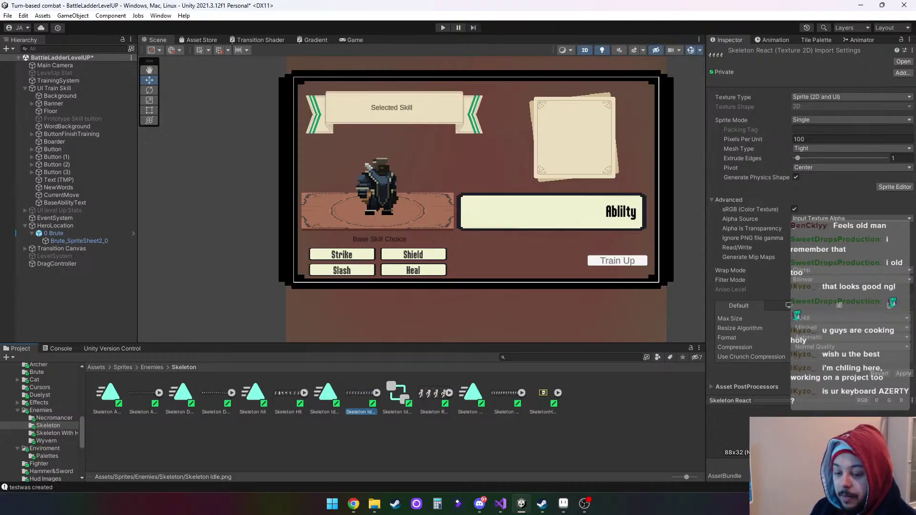
Switch to Chrome, maximise the window, and examine the AZERTY keyboard layout image and the related pictures in the search results
key("alt+Tab")
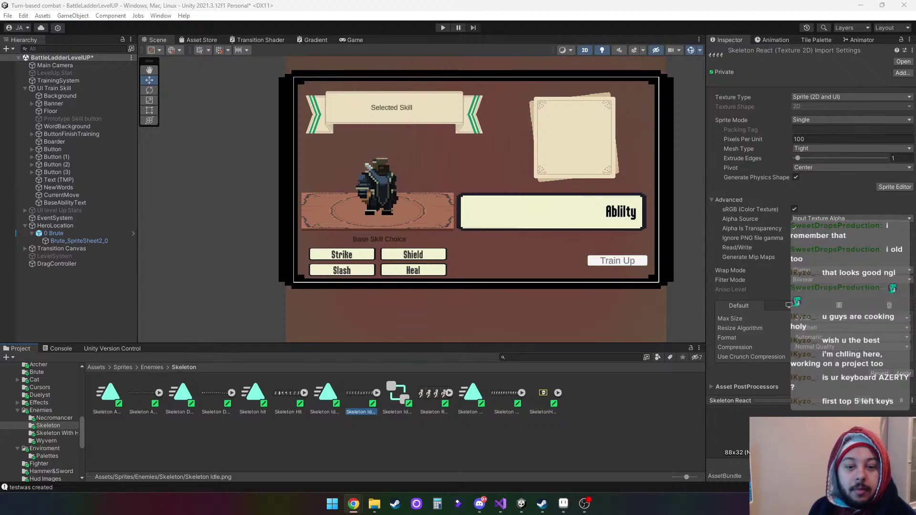
left_click_drag(0, 116, 312, 18)
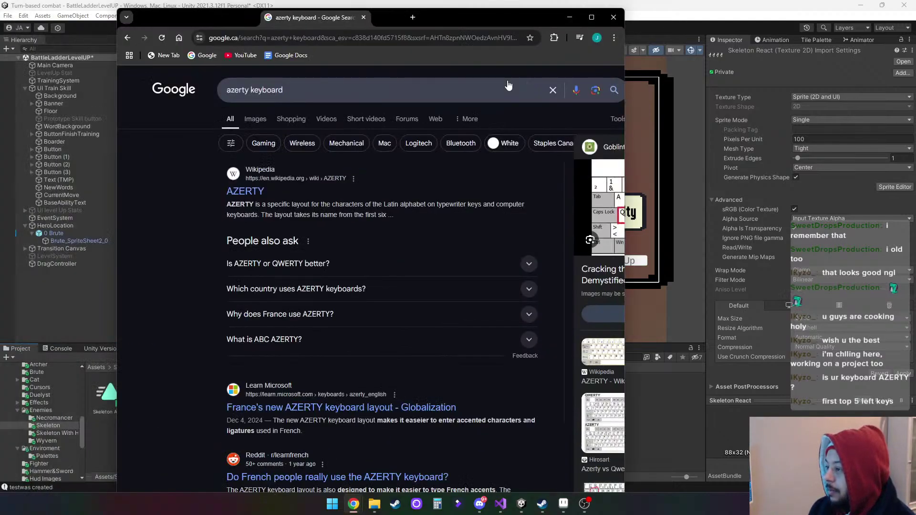
left_click(592, 17)
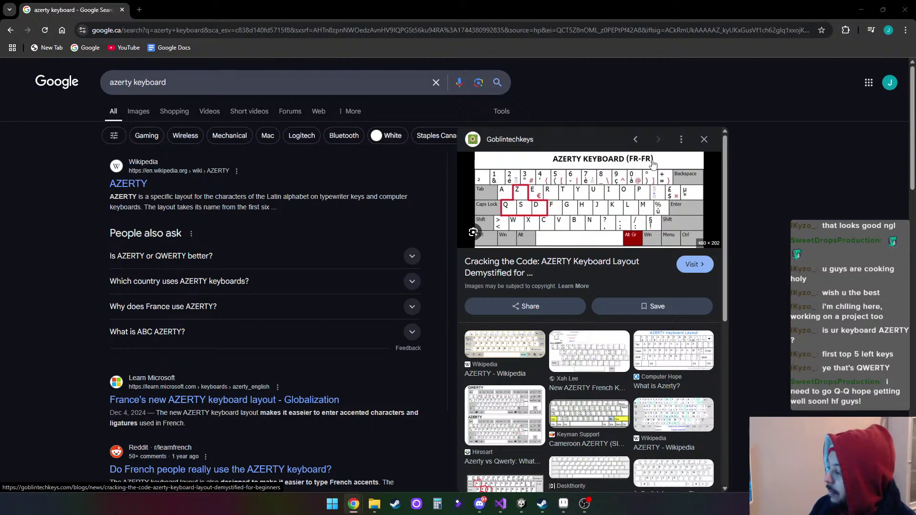
scroll(619, 221, "down", 3)
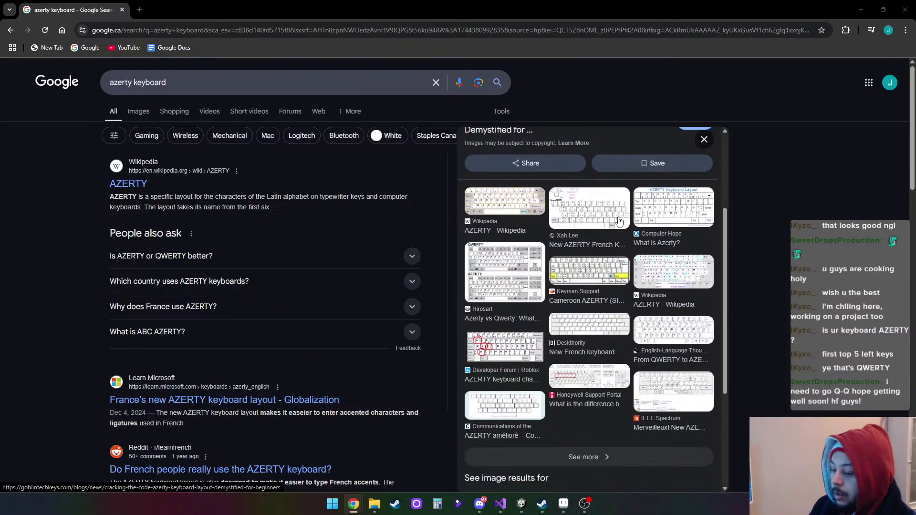
scroll(619, 221, "up", 1)
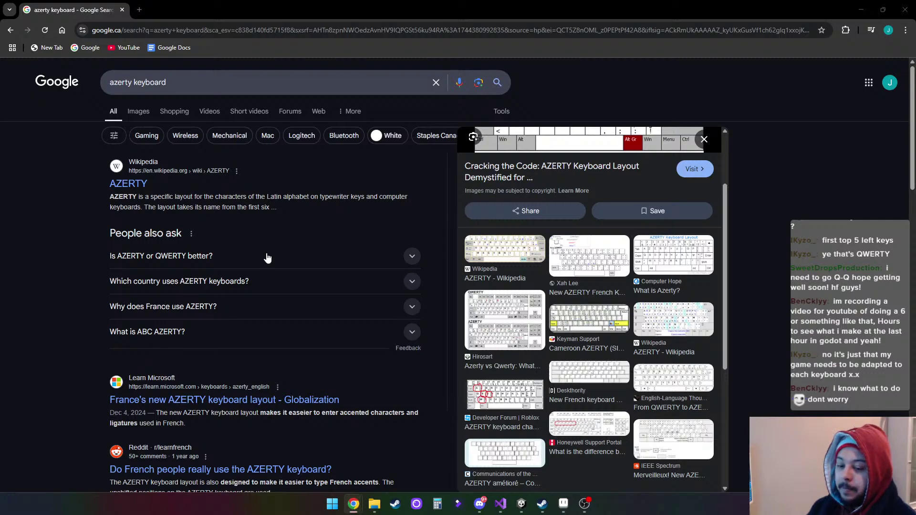
scroll(618, 352, "up", 2)
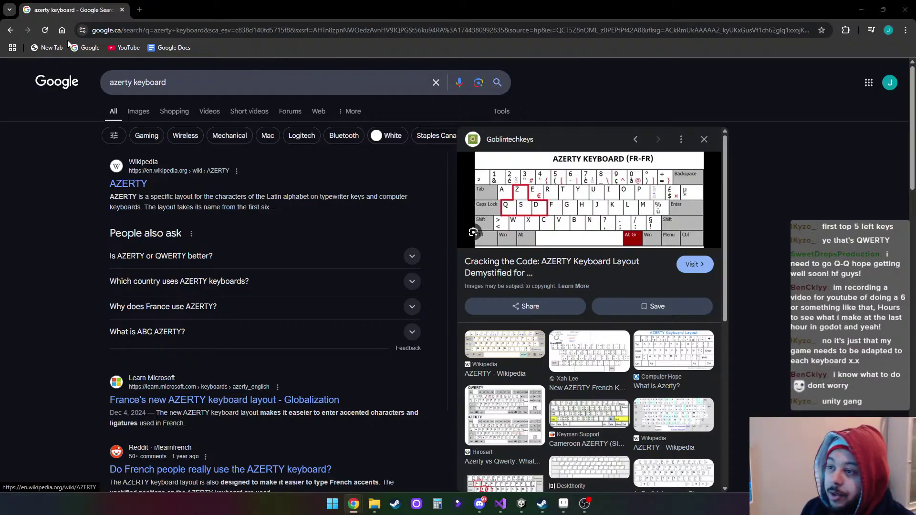
Search Google in a new tab for "unity event controls" and skim the results
left_click(139, 10)
left_click(83, 47)
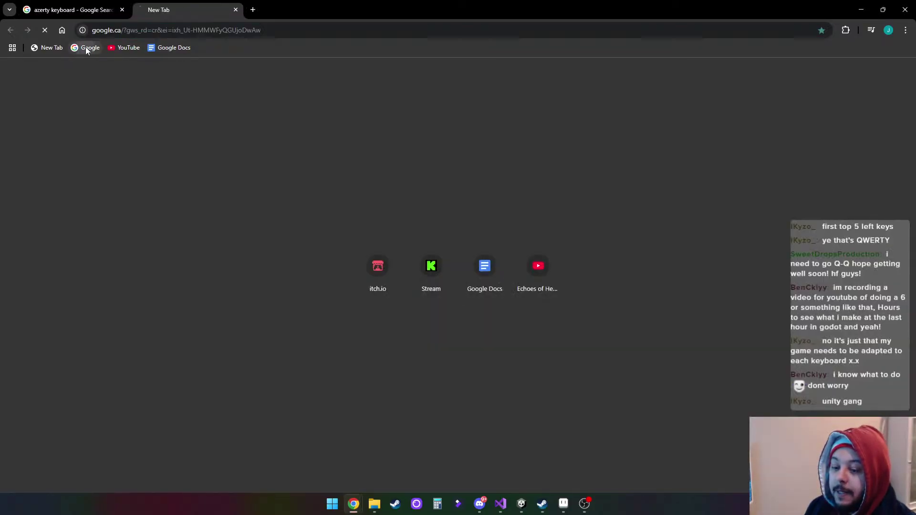
left_click(417, 252)
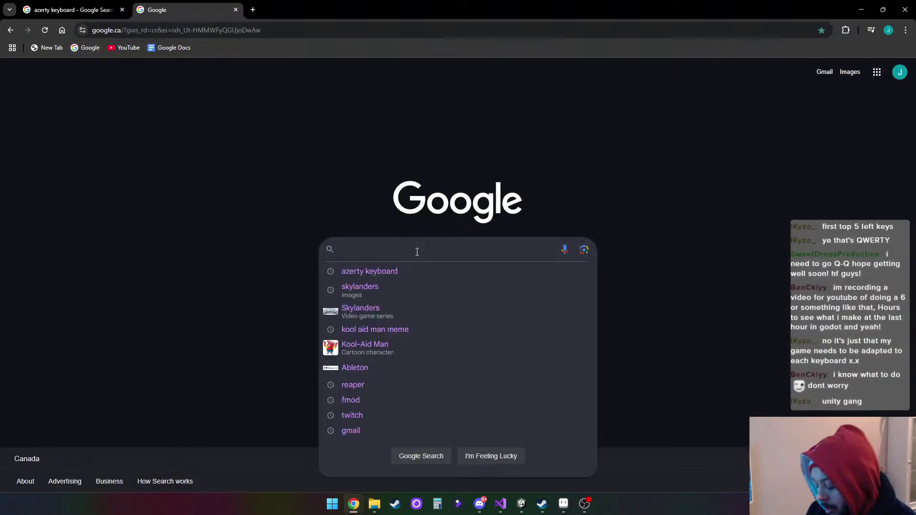
type("unity")
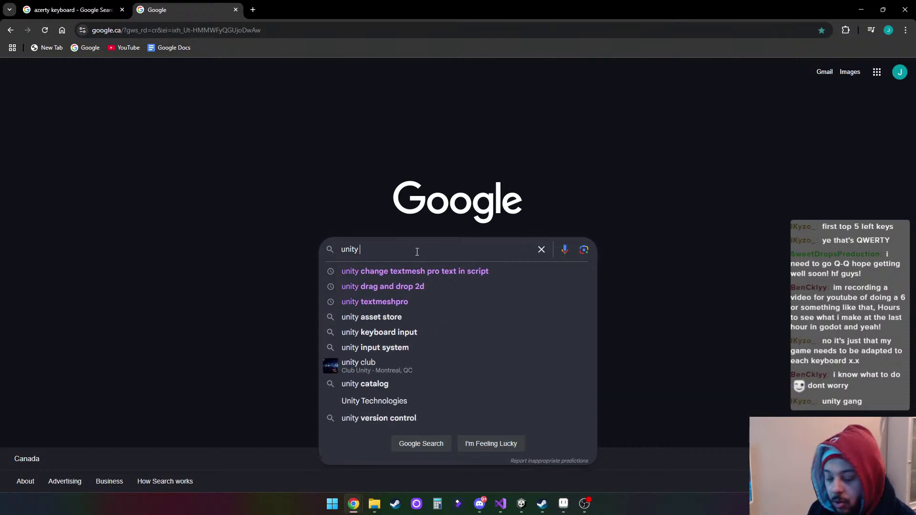
type("ev")
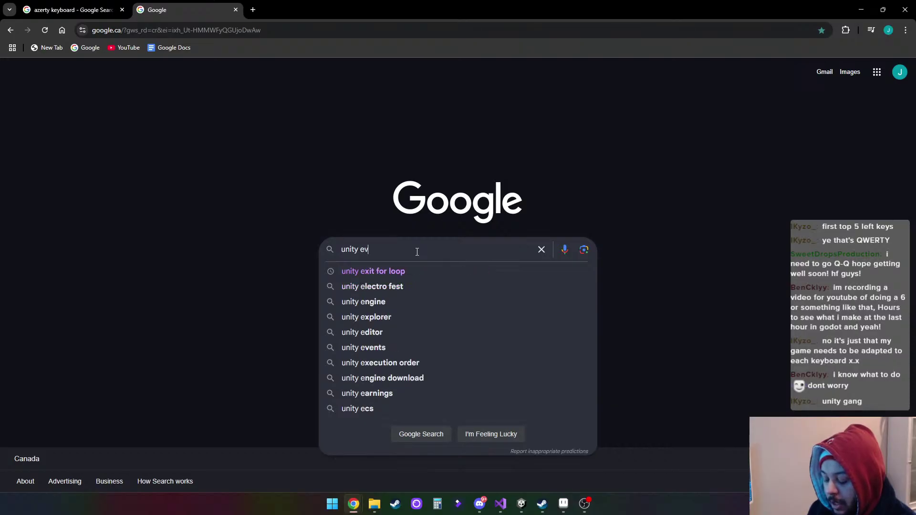
type("ent contro")
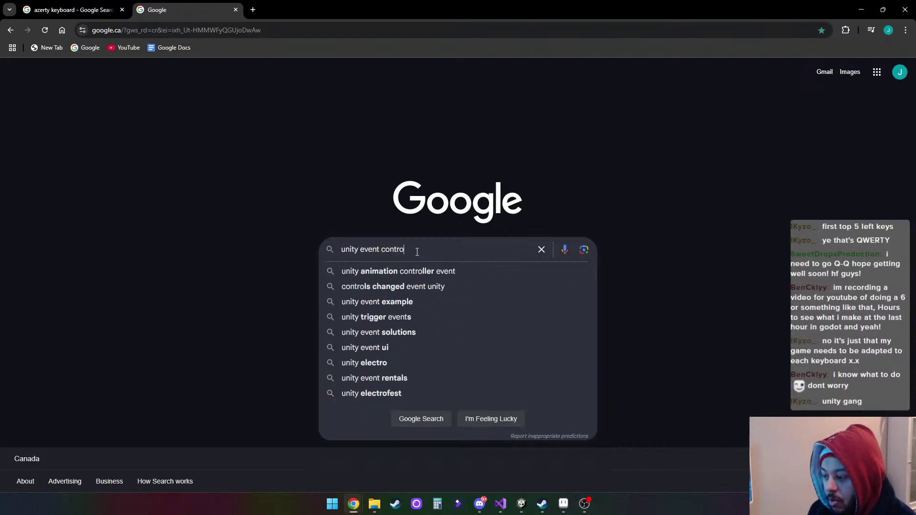
type("ls")
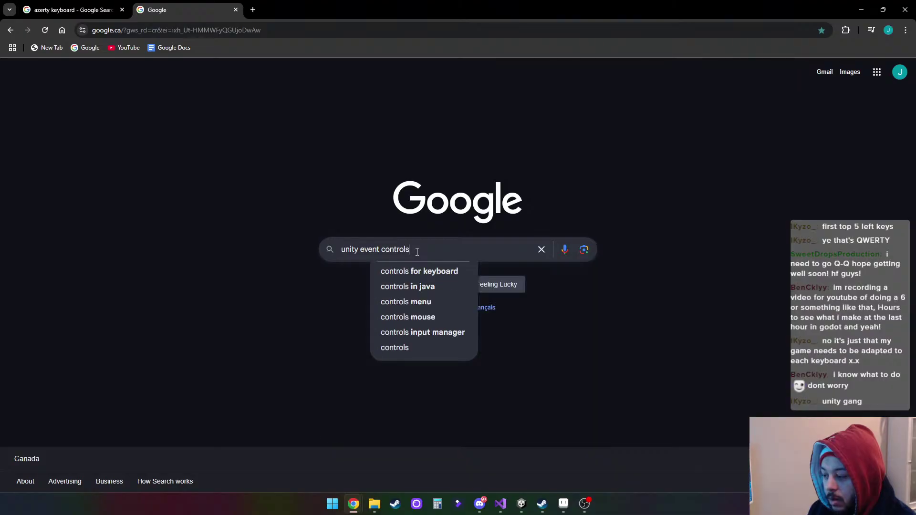
key("Return")
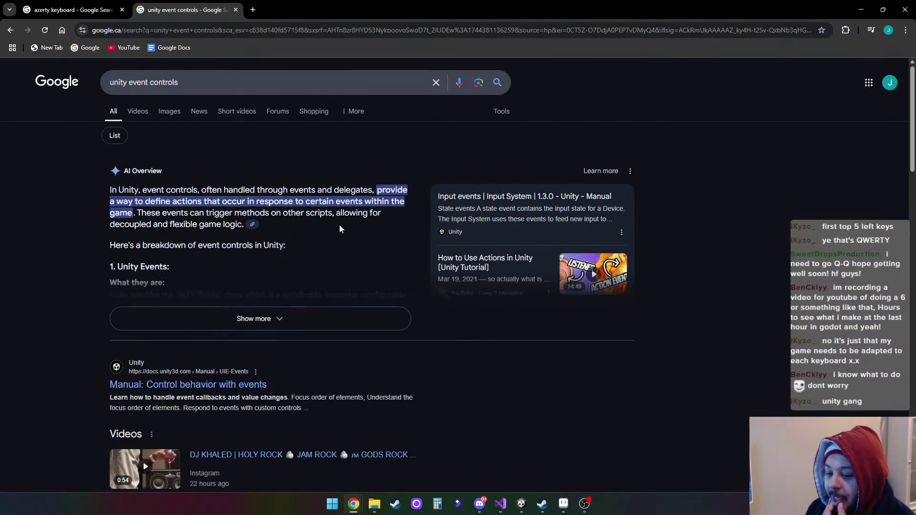
scroll(403, 233, "down", 10)
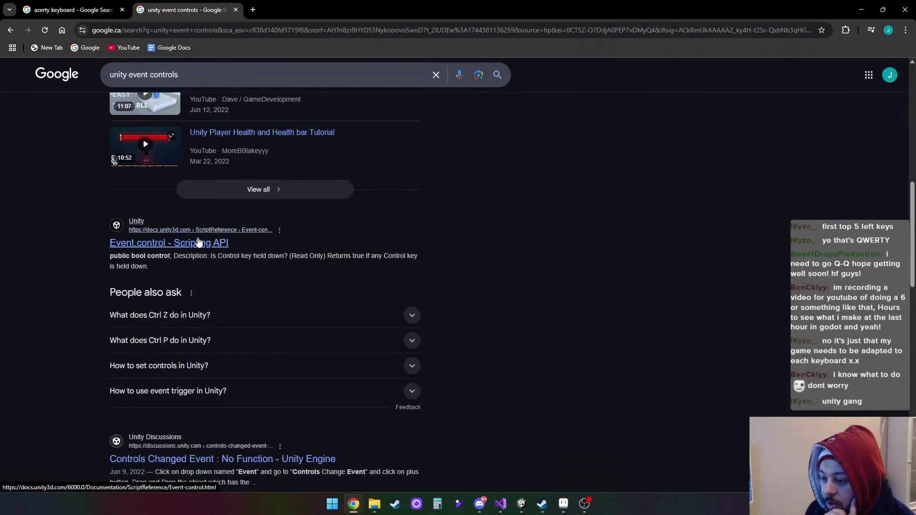
scroll(321, 248, "up", 10)
scroll(358, 232, "down", 7)
scroll(362, 232, "up", 7)
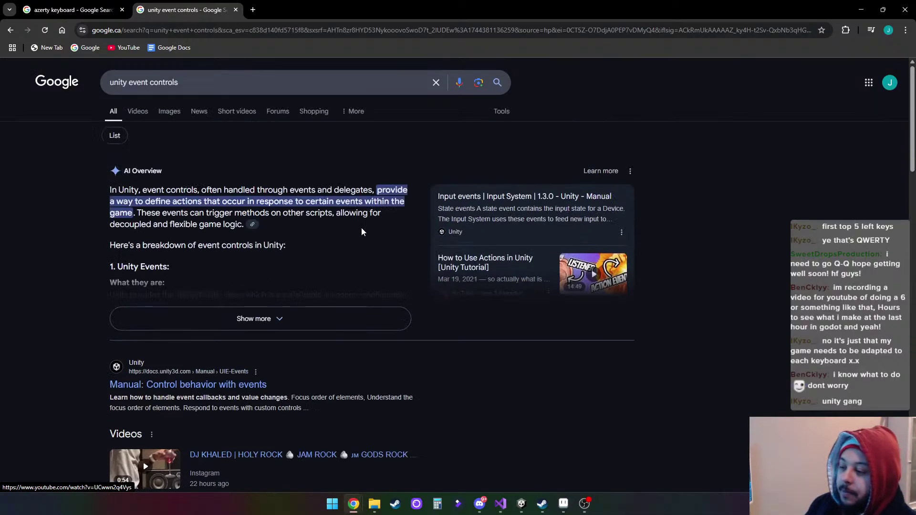
Close the Unity search tab, minimise the browser, and view the first frames of the hammer attack sprite sheet in Aseprite
left_click(235, 9)
left_click(868, 8)
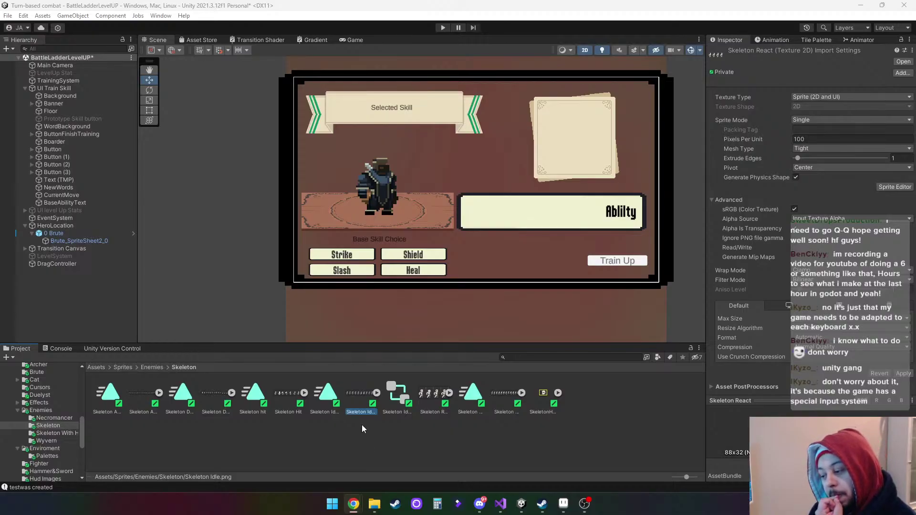
left_click(564, 503)
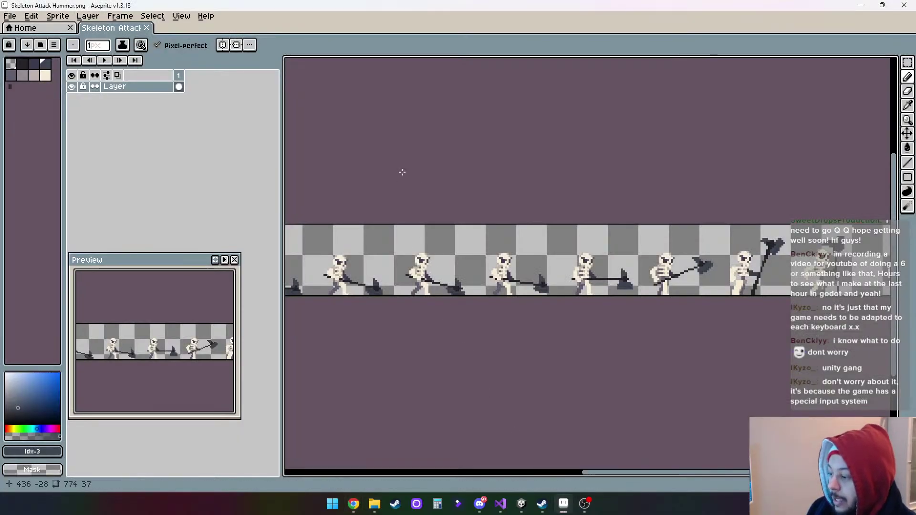
left_click_drag(637, 473, 448, 452)
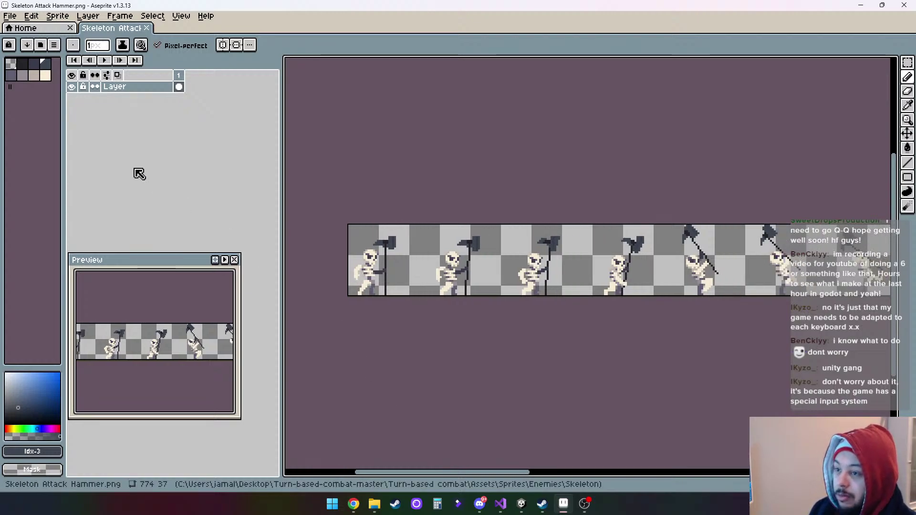
Switch to Unity and try to inspect the Skeleton Dead and Skeleton Idle sheets, cancelling the unapplied import settings prompt each time
left_click(523, 506)
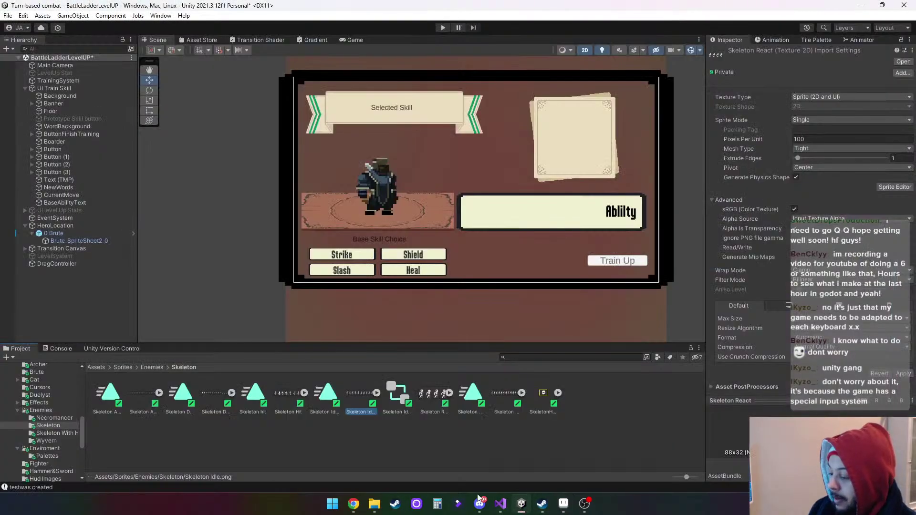
left_click(220, 402)
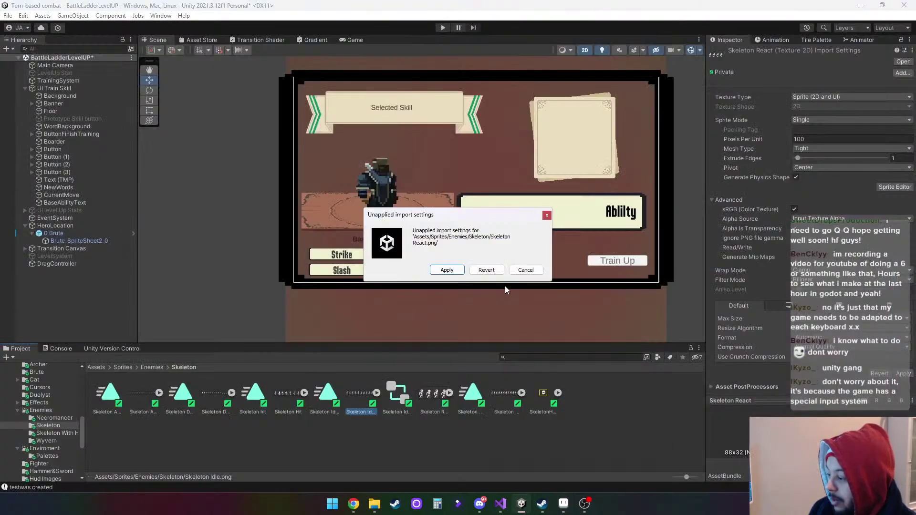
left_click(525, 268)
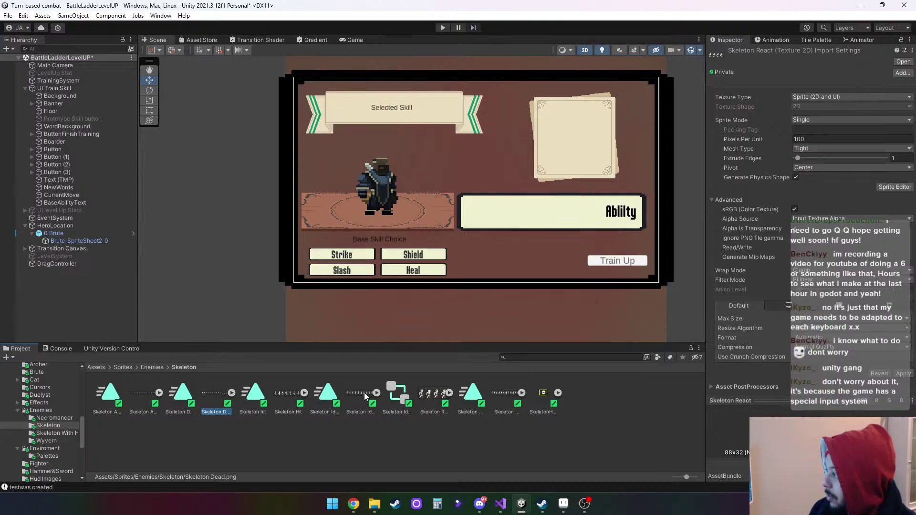
left_click(365, 397)
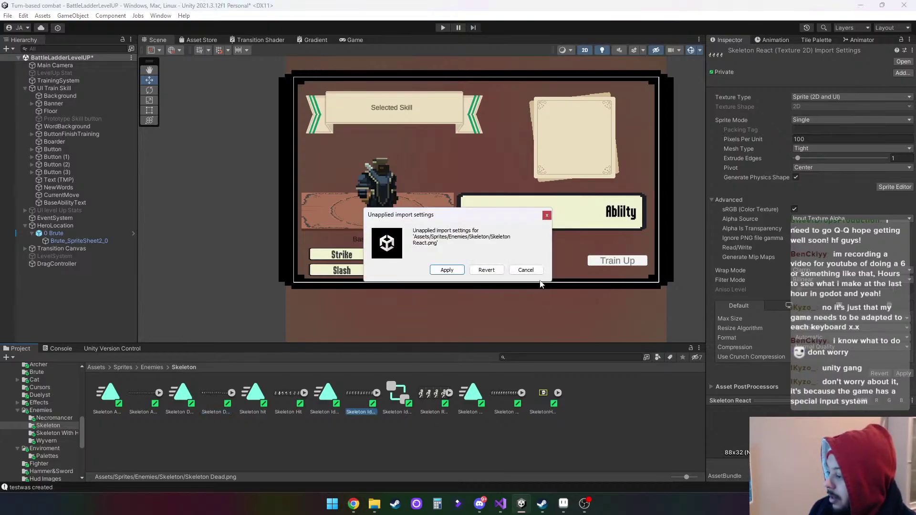
left_click(526, 270)
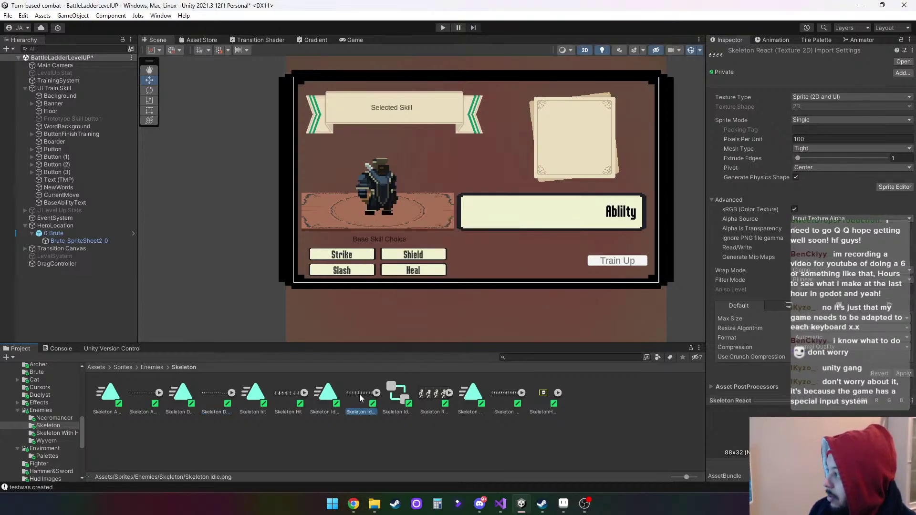
Open the Skeleton Idle sprite sheet from the Unity project in Aseprite and examine its axe-carrying frames
left_click_drag(361, 394, 568, 422)
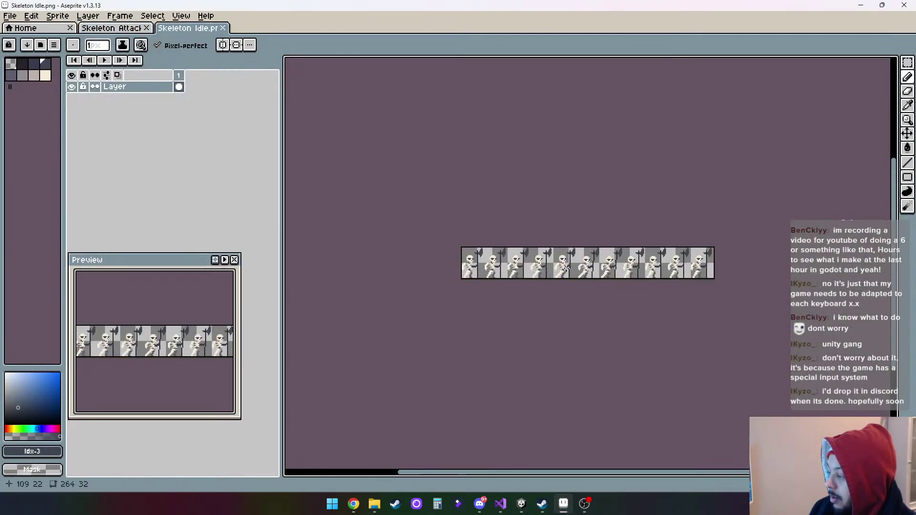
scroll(516, 265, "up", 5)
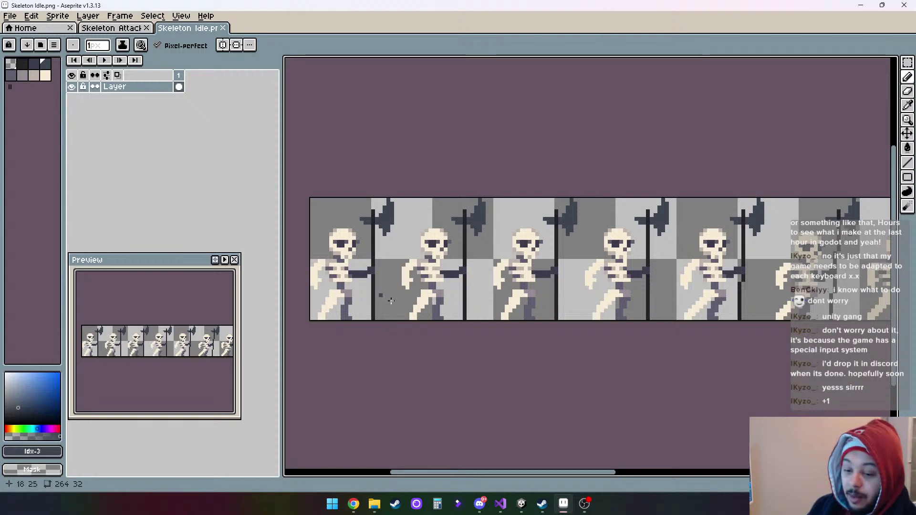
left_click_drag(442, 476, 422, 471)
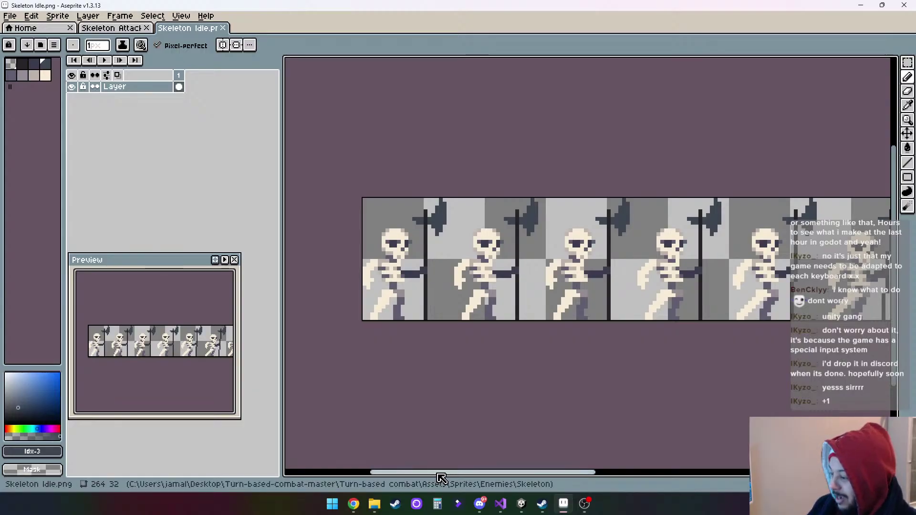
left_click_drag(440, 477, 604, 486)
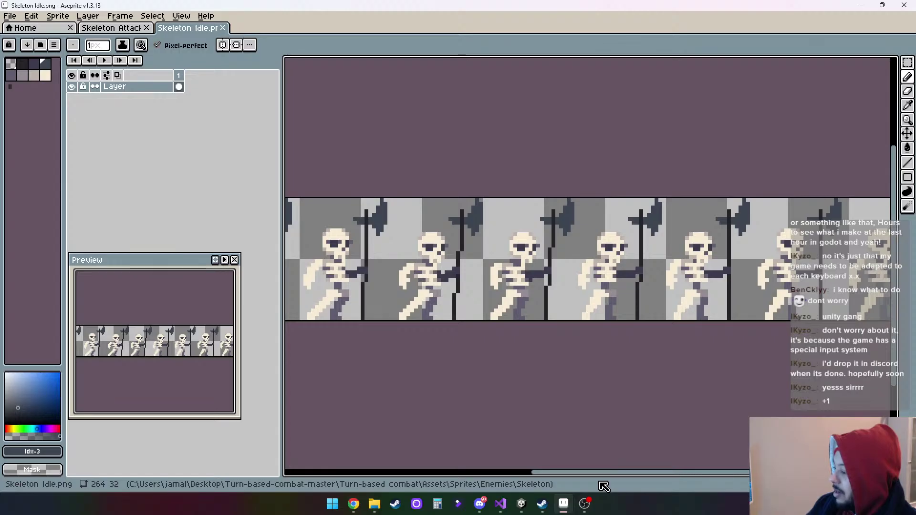
left_click_drag(603, 486, 399, 454)
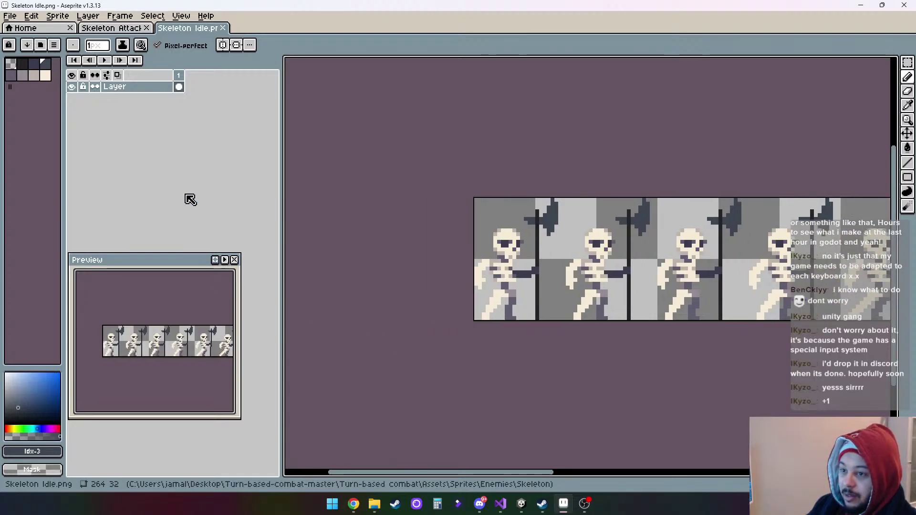
Copy the hammer head from the first frame of the Skeleton Attack Hammer sheet, using a 14 by 8 pixel rectangular selection
left_click(111, 27)
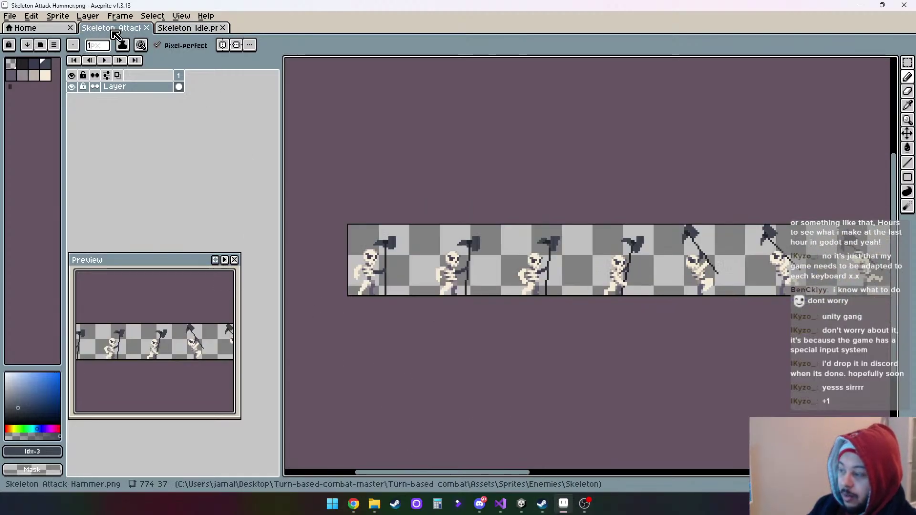
scroll(395, 252, "up", 3)
scroll(395, 252, "down", 2)
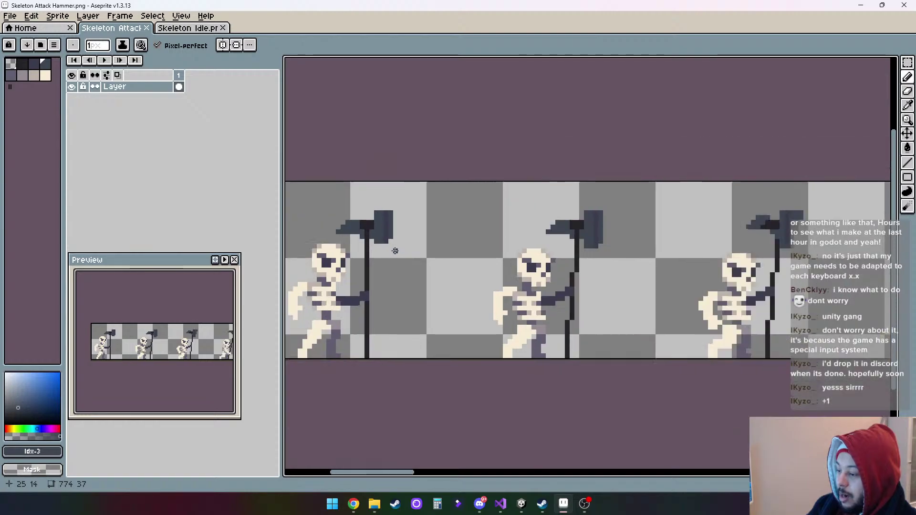
left_click(909, 61)
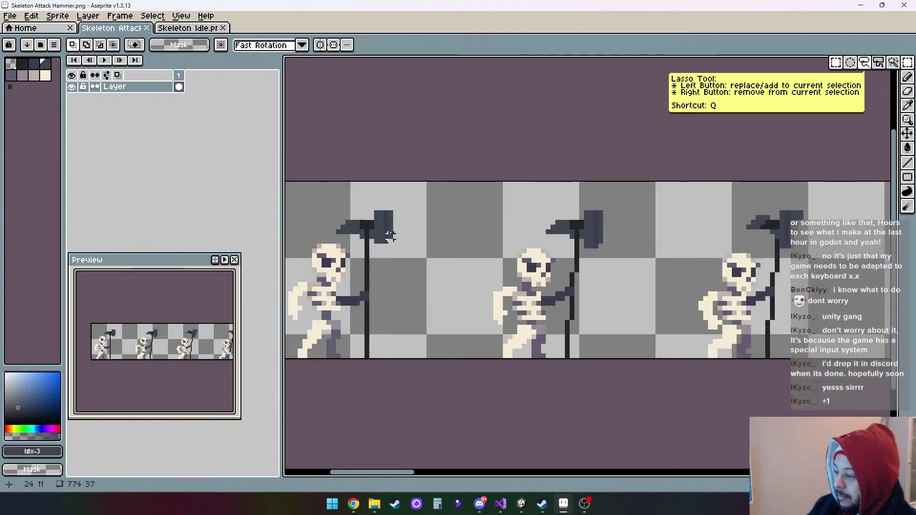
left_click_drag(328, 208, 400, 246)
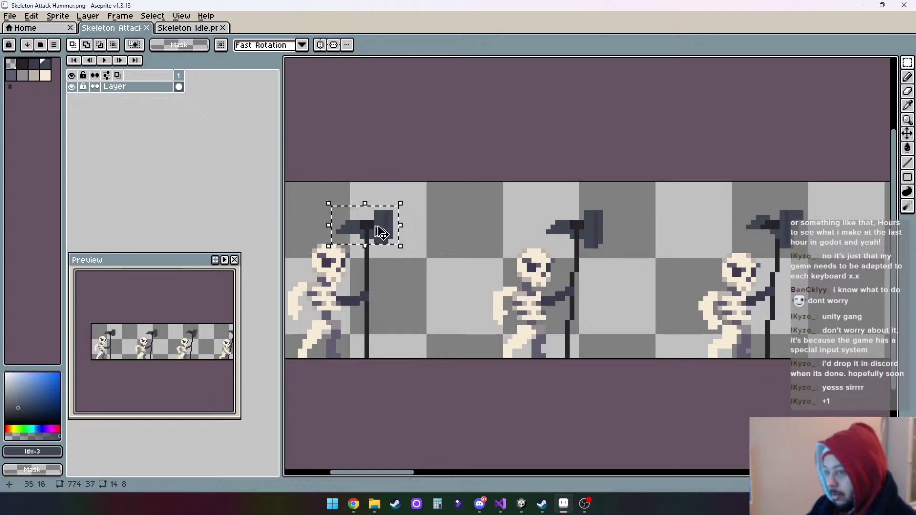
Paste the hammer head over the axe in the first frame of the Skeleton Idle sheet, at position 9, 0
left_click(188, 28)
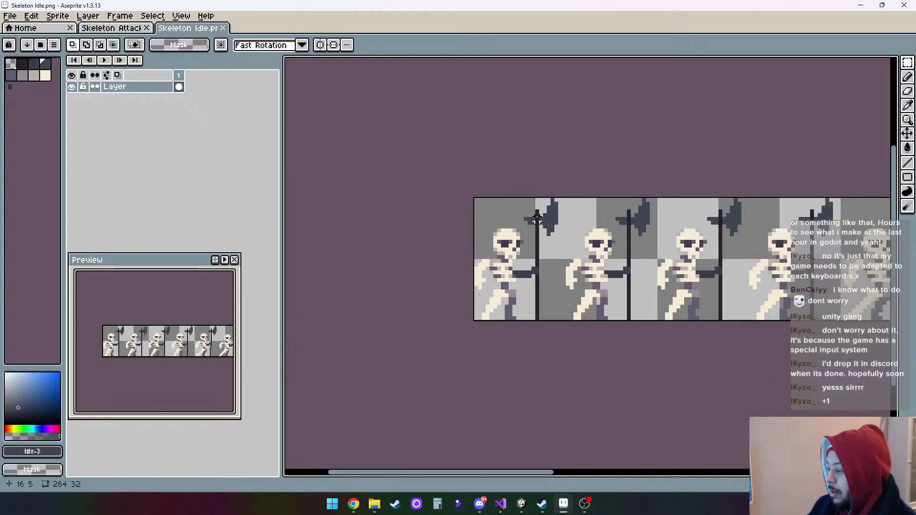
key("ctrl+v")
mouse_move(537, 219)
left_mouse_down()
mouse_move(563, 235)
mouse_move(546, 205)
mouse_move(549, 219)
left_mouse_up()
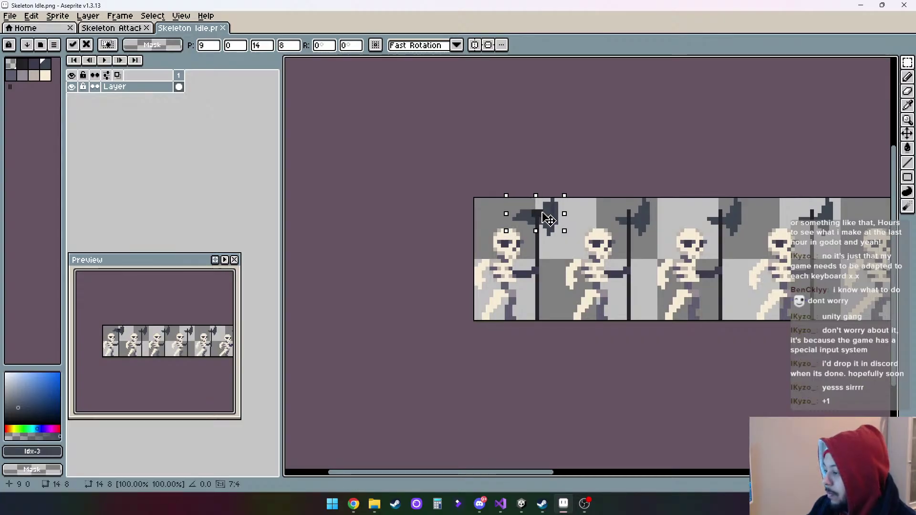
left_click(550, 261)
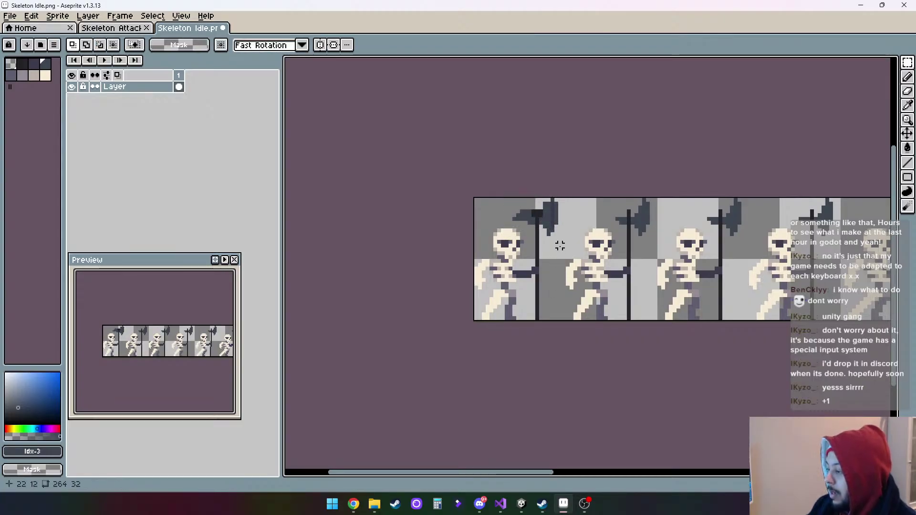
Erase the leftover axe pixels sticking out above and below the hammer head in the first idle frame
scroll(560, 246, "up", 1)
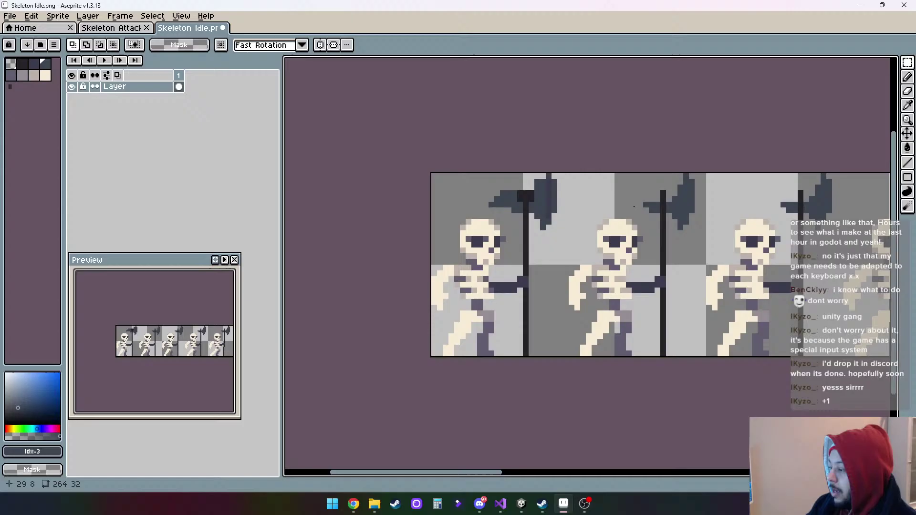
left_click(909, 97)
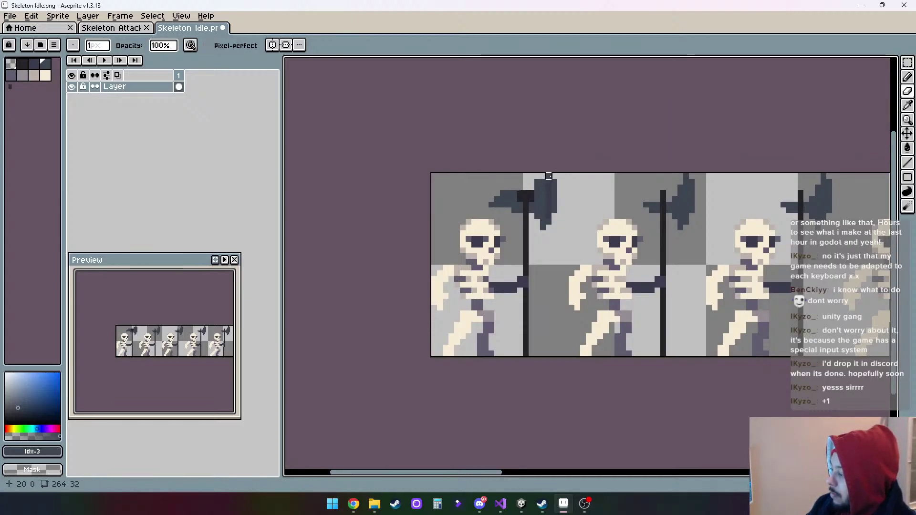
left_click(546, 232)
left_click(543, 227)
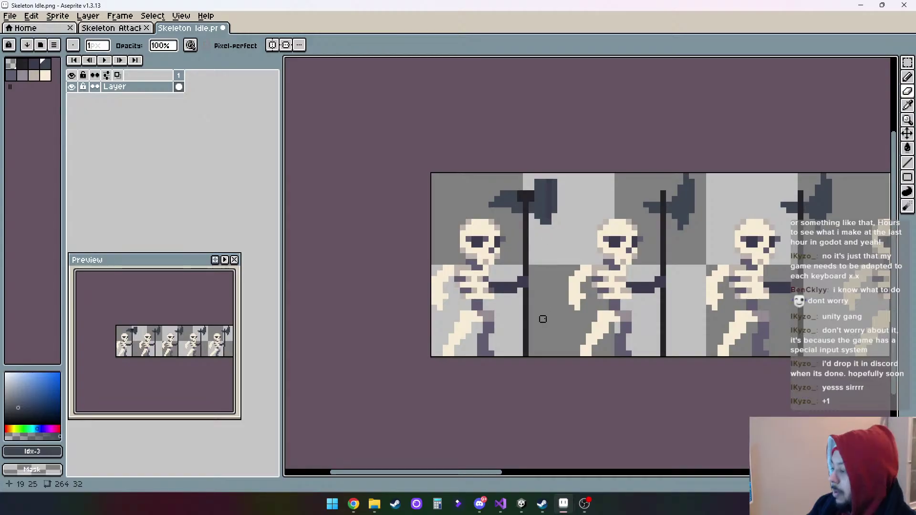
Paste the hammer head over the axes in the second and third idle frames, at positions 33, 0 and 57, 0
left_click_drag(586, 215, 462, 227)
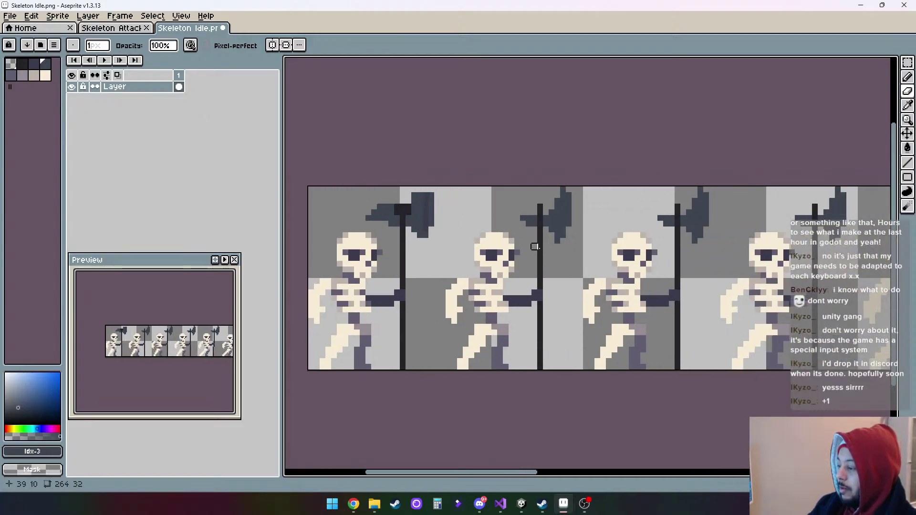
left_click_drag(562, 252, 546, 253)
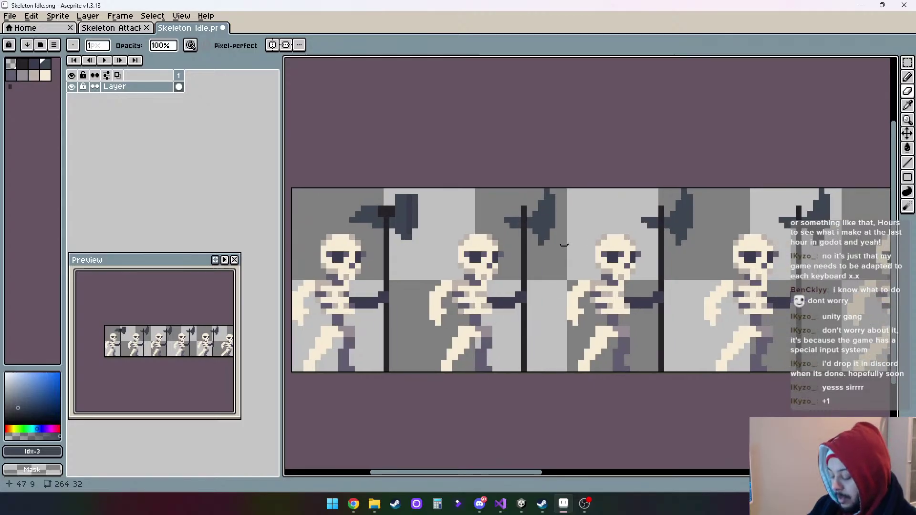
key("m")
mouse_move(358, 207)
left_mouse_down()
mouse_move(442, 266)
mouse_move(567, 218)
mouse_move(544, 218)
left_mouse_up()
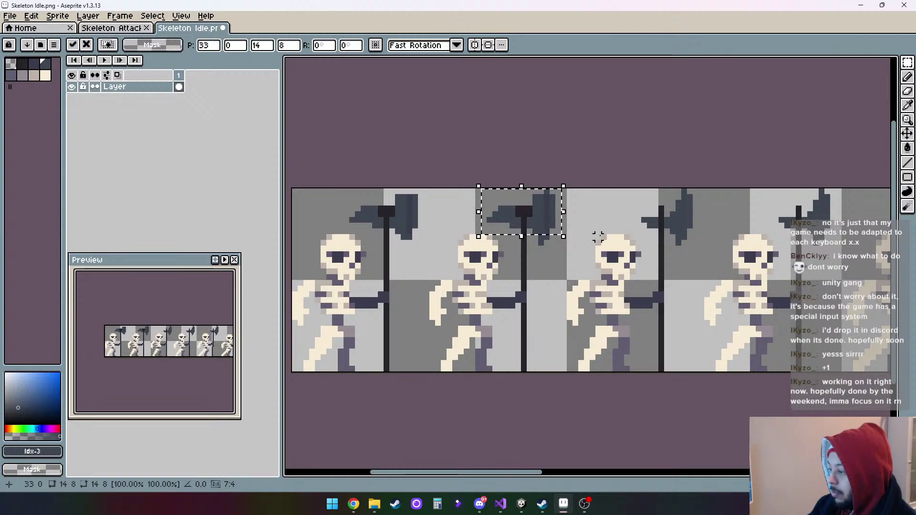
left_click_drag(712, 235, 523, 231)
key("ctrl+v")
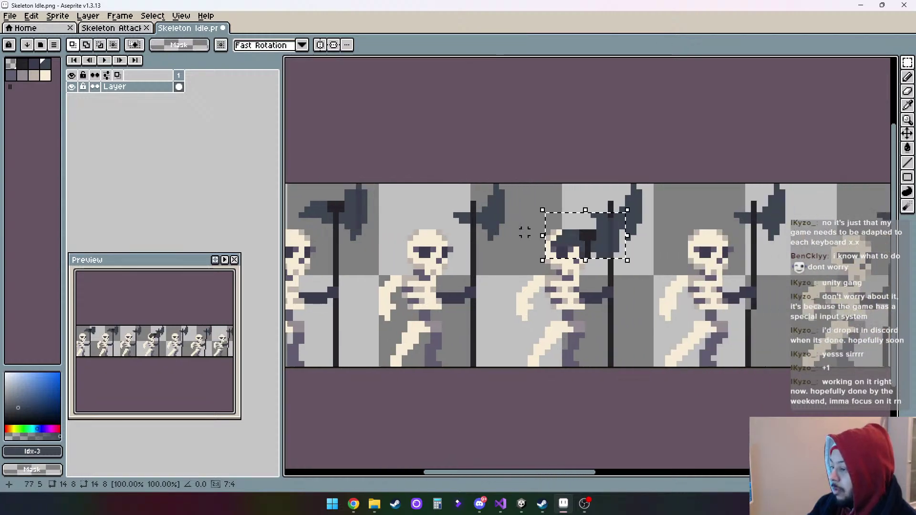
left_click_drag(602, 244, 488, 216)
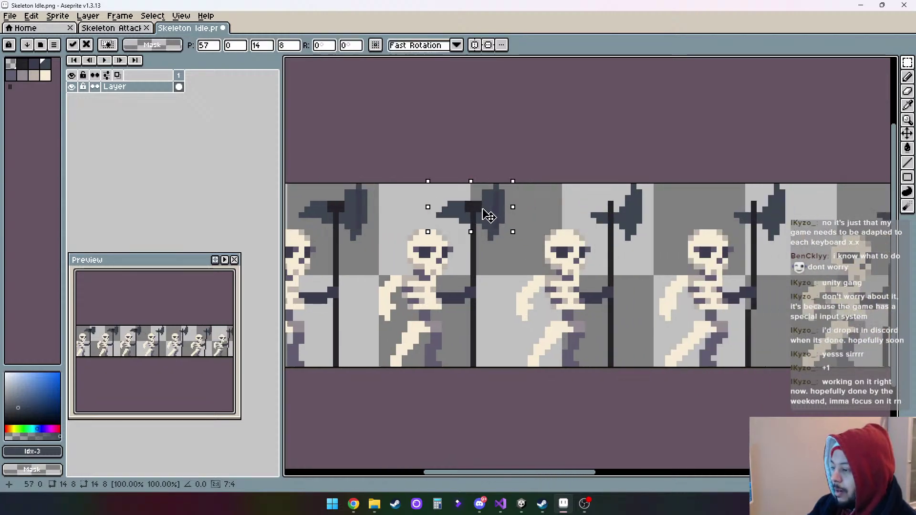
Paste the hammer head onto the poles in the fourth and fifth idle frames, placing the fifth at position 106, 0
left_click_drag(568, 228, 442, 226)
key("ctrl+v")
left_click_drag(602, 236, 506, 211)
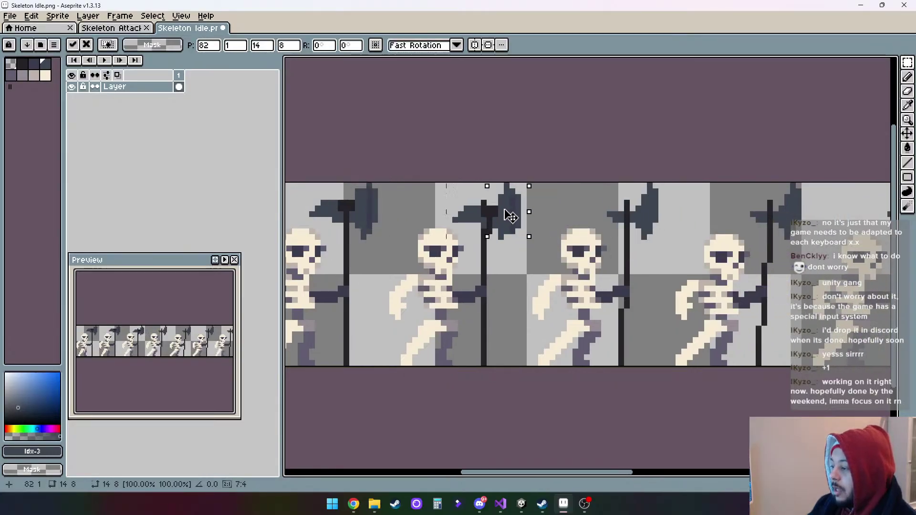
left_click_drag(563, 222, 414, 229)
key("ctrl+v")
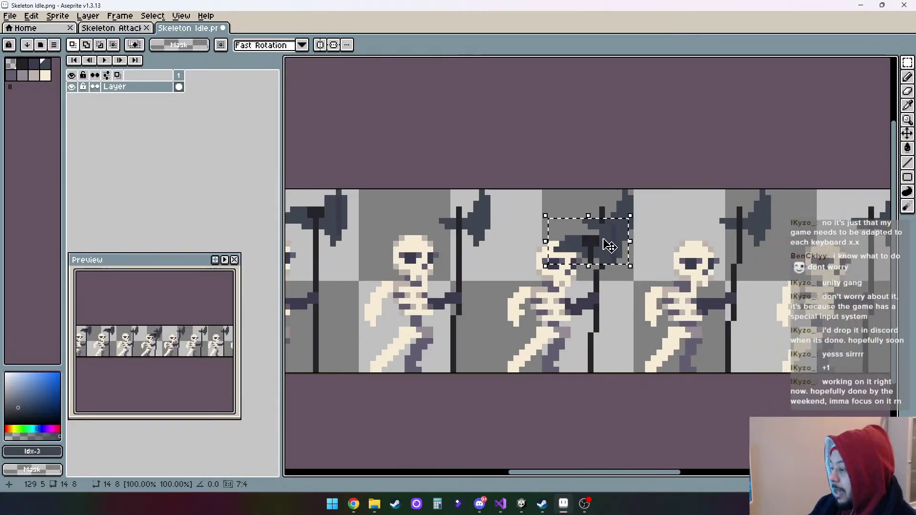
left_click_drag(604, 238, 464, 213)
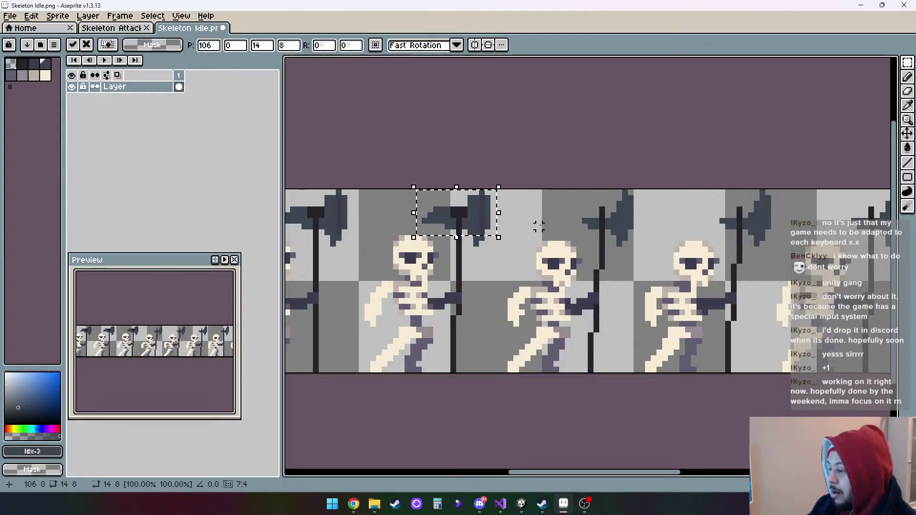
Paste the hammer head over the axes in the sixth to eleventh idle frames, from position 131, 0 to 249, 0
left_click_drag(584, 229, 457, 231)
key("ctrl+v")
left_click_drag(611, 241, 506, 226)
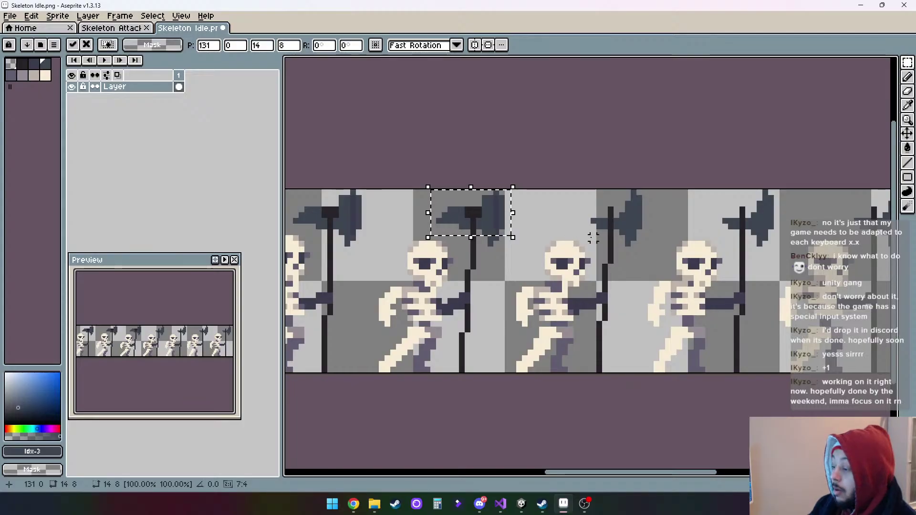
left_click_drag(593, 238, 475, 240)
key("ctrl+v")
left_click_drag(596, 245, 436, 240)
key("ctrl+v")
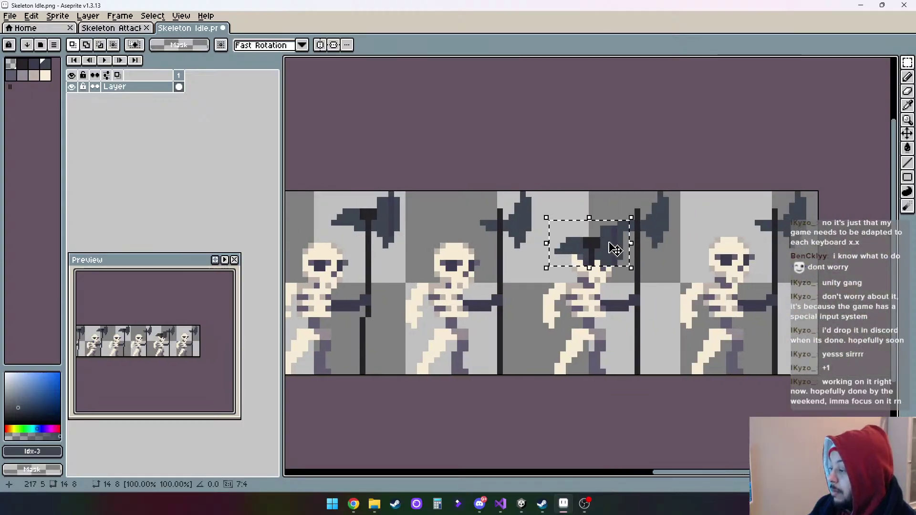
left_click_drag(615, 249, 676, 217)
Erase the leftover axe pixels sticking out above and below the hammer heads in the second to fifth idle frames
left_click_drag(384, 292, 654, 295)
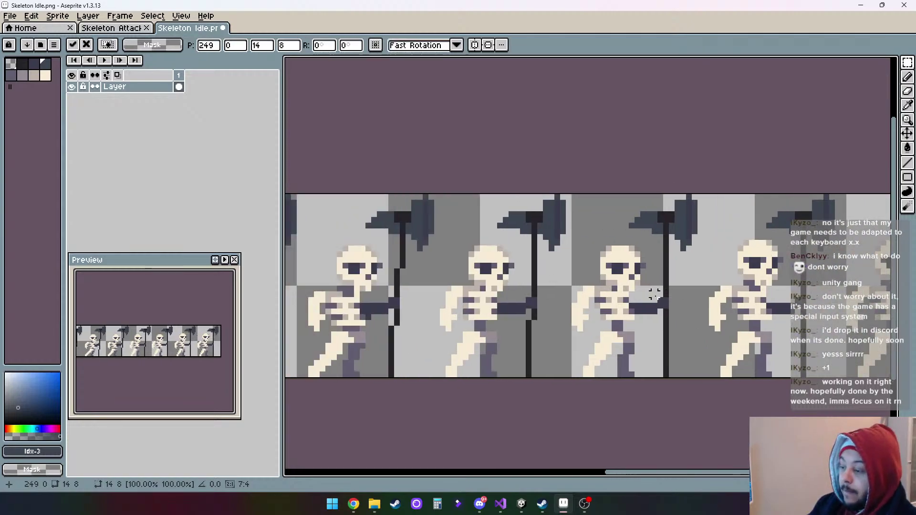
left_click_drag(397, 254, 696, 200)
left_click_drag(356, 229, 414, 223)
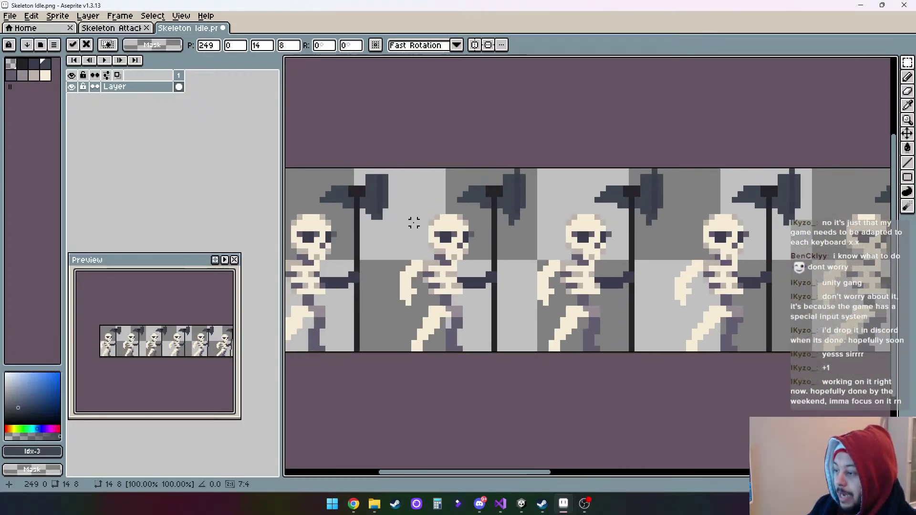
left_click(908, 91)
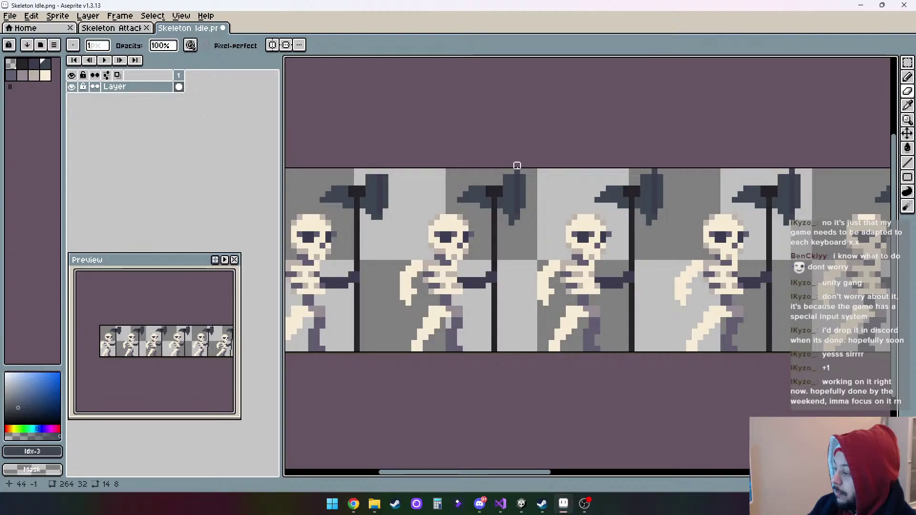
key("ctrl+d")
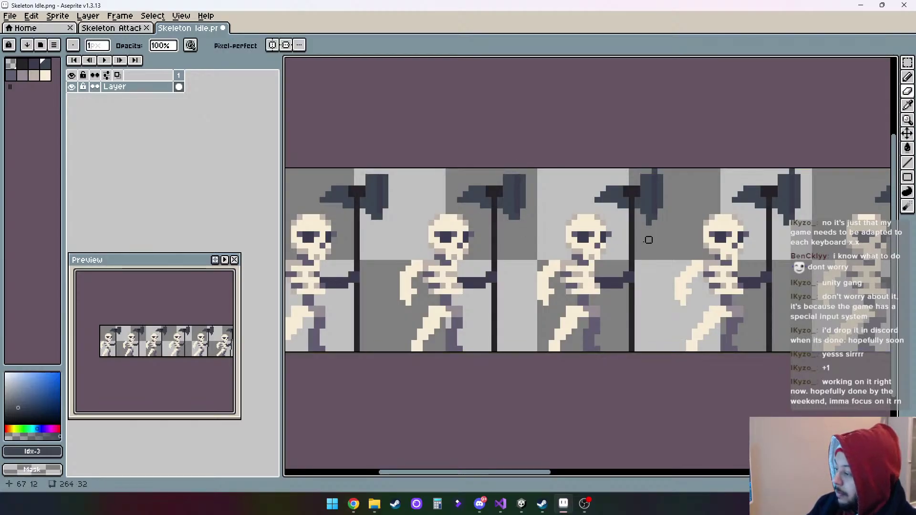
scroll(648, 235, "right", 3)
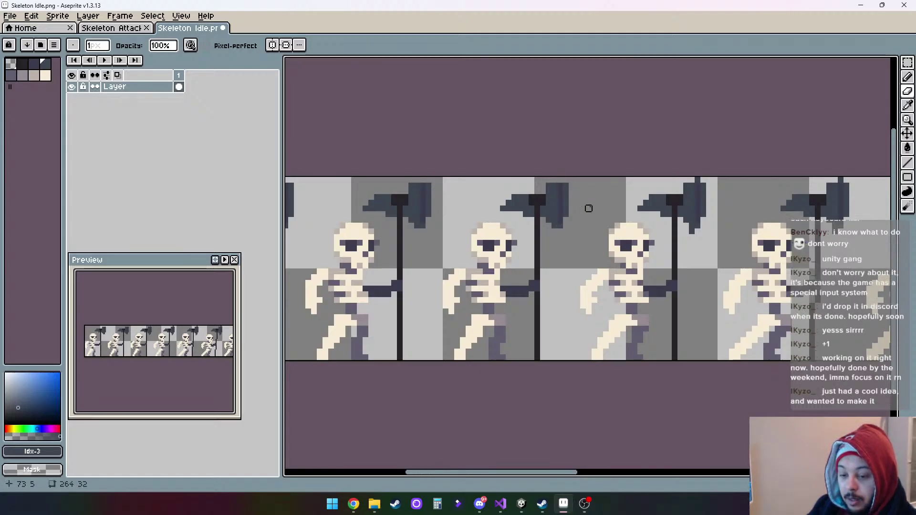
scroll(549, 208, "right", 1)
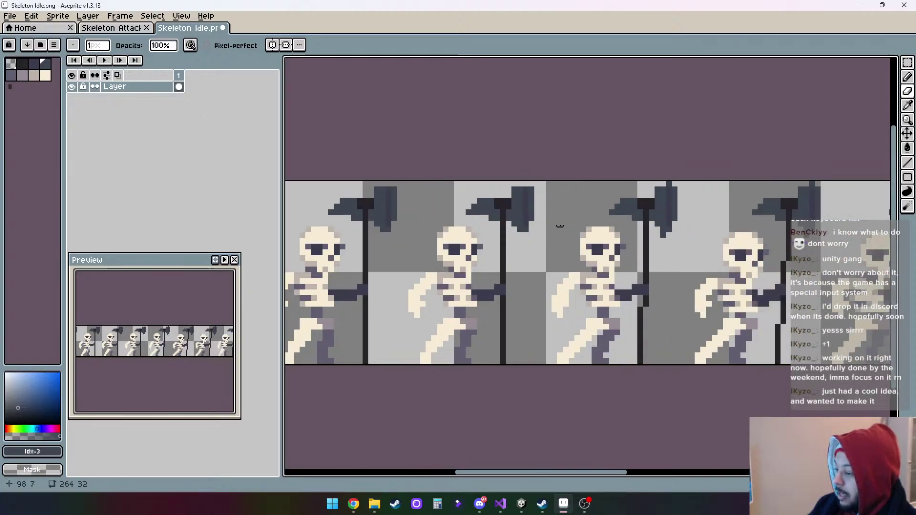
scroll(525, 215, "right", 1)
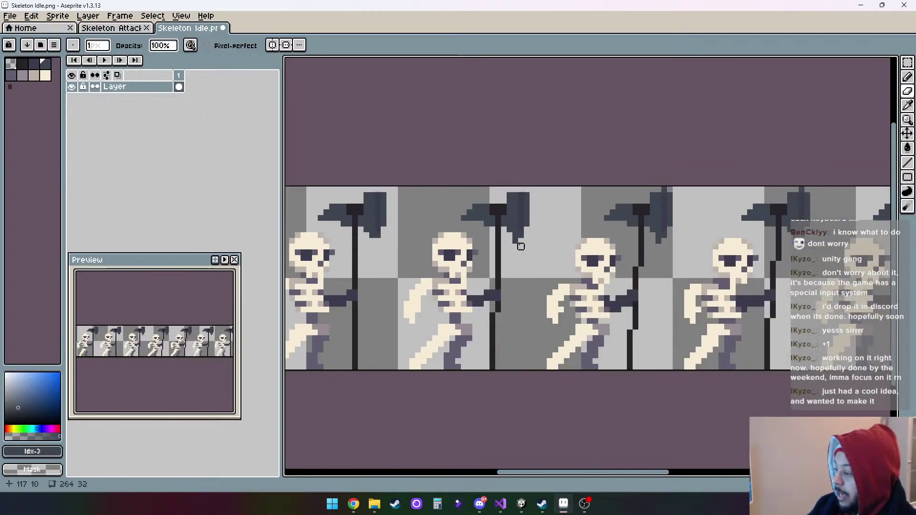
Erase the leftover axe pixels above and below the hammer heads in the sixth to eleventh idle frames
scroll(513, 237, "right", 1)
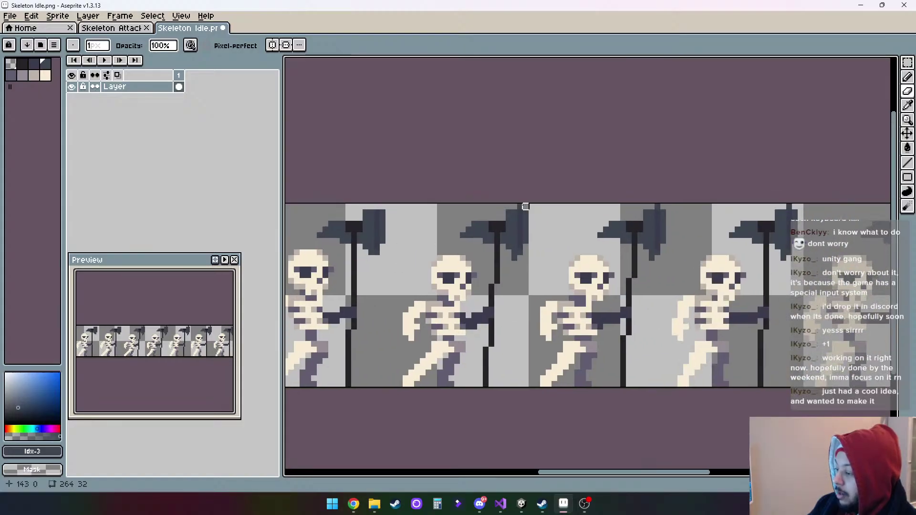
scroll(514, 258, "right", 2)
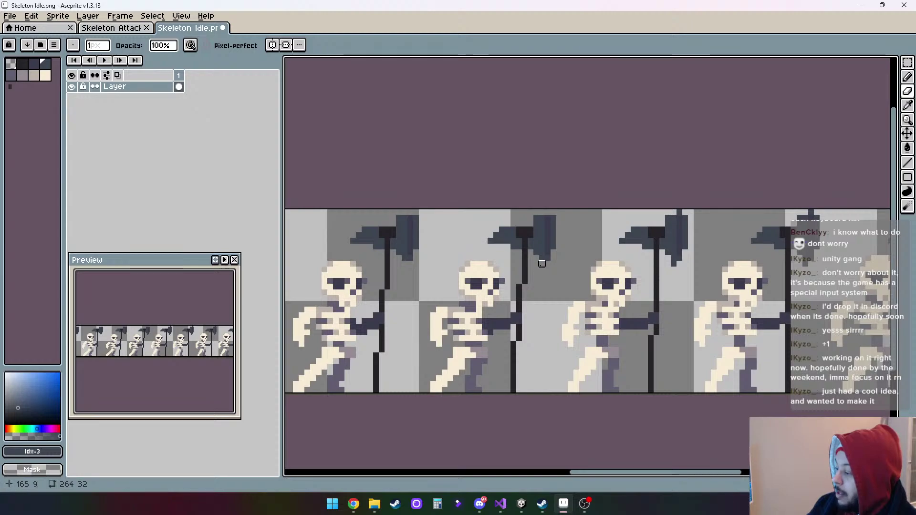
scroll(543, 269, "right", 2)
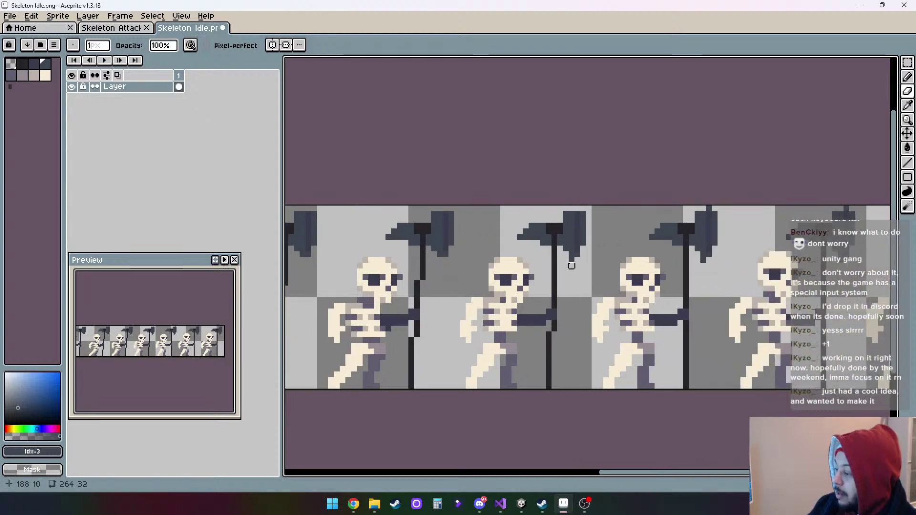
scroll(430, 291, "right", 2)
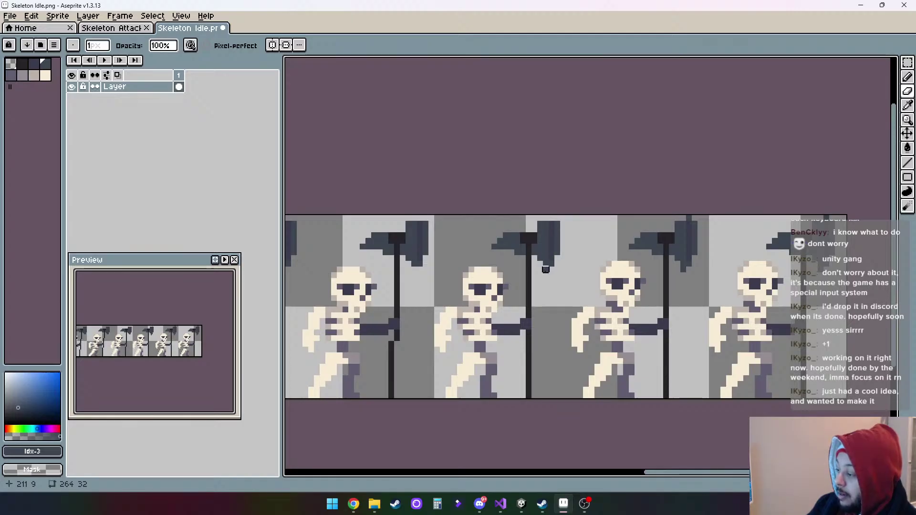
scroll(482, 284, "right", 3)
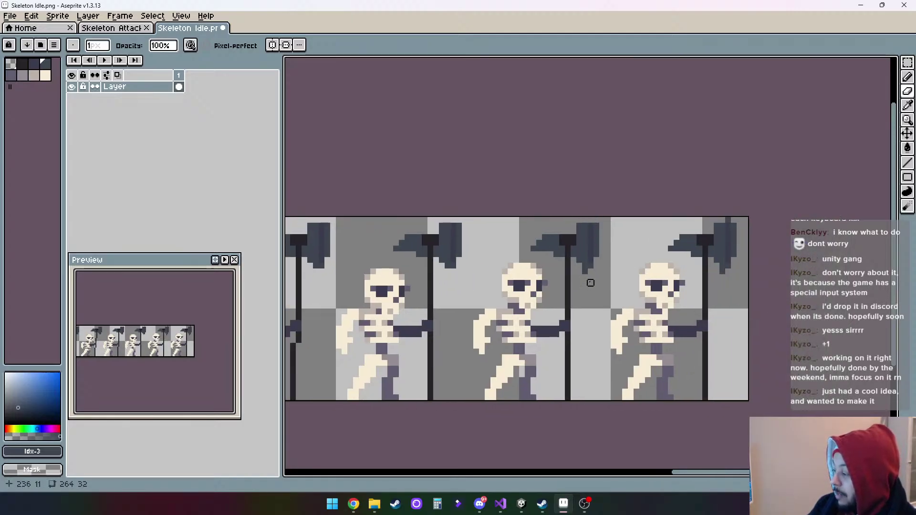
scroll(594, 286, "right", 2)
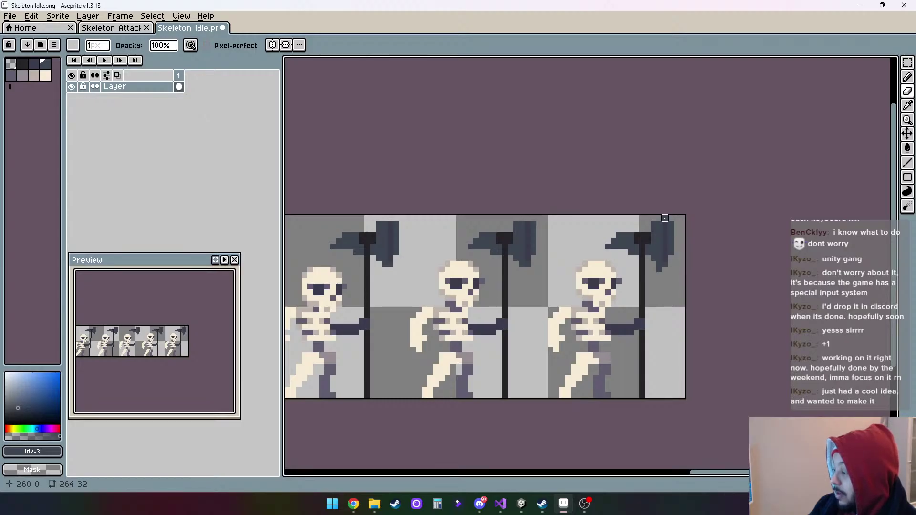
scroll(509, 237, "left", 7)
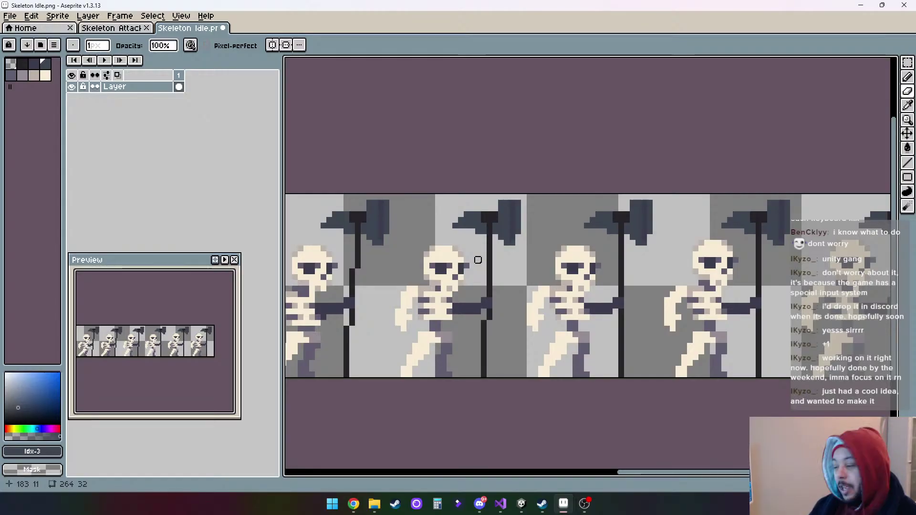
scroll(421, 255, "down", 2)
scroll(574, 231, "up", 1)
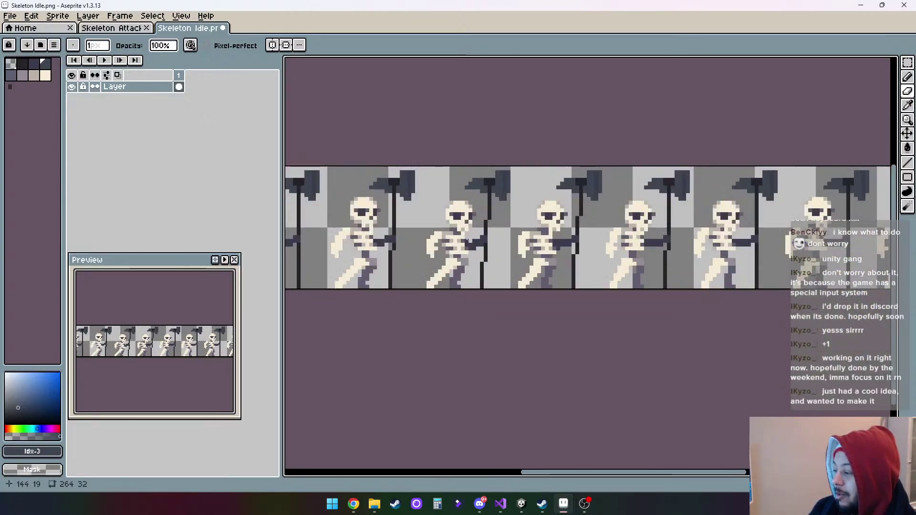
Save the sheet as a new file, Skeleton with Hammer Idle.png, in the Skeleton With Hammer folder
key("alt+f")
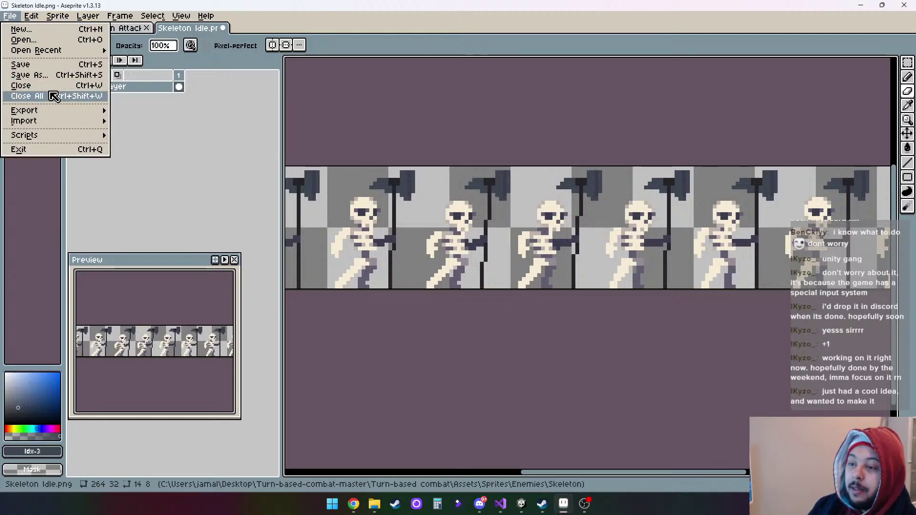
left_click(48, 76)
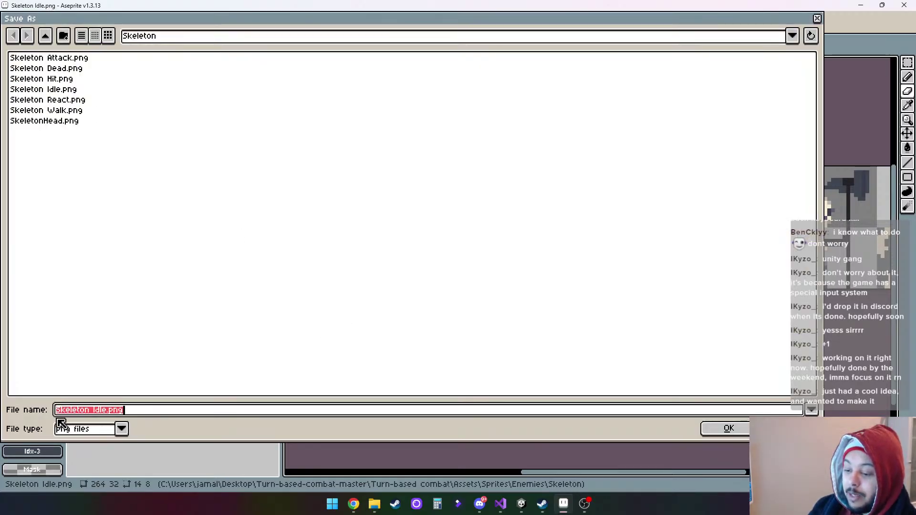
left_click(90, 410)
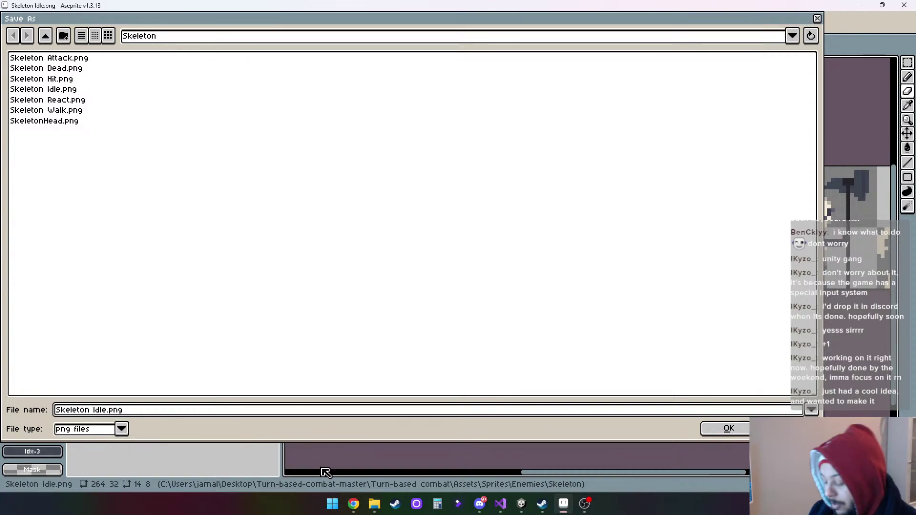
type("w")
key("BackSpace")
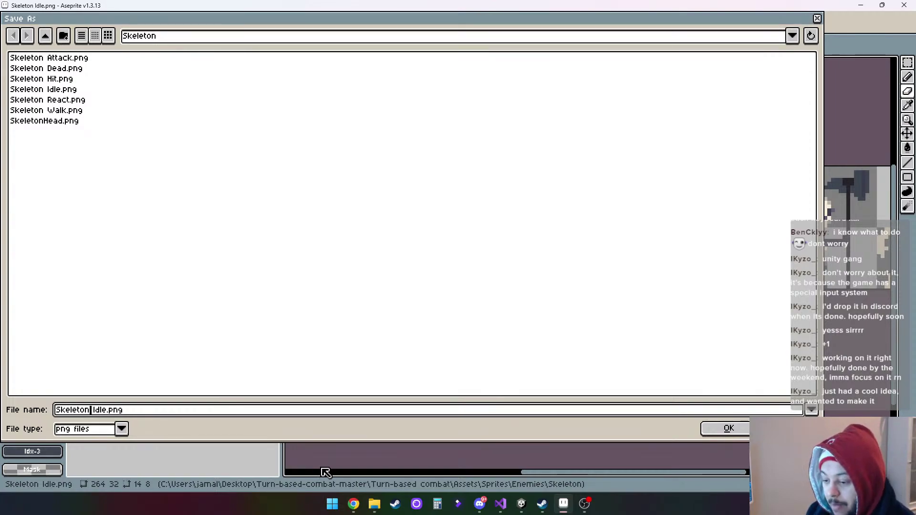
type("with")
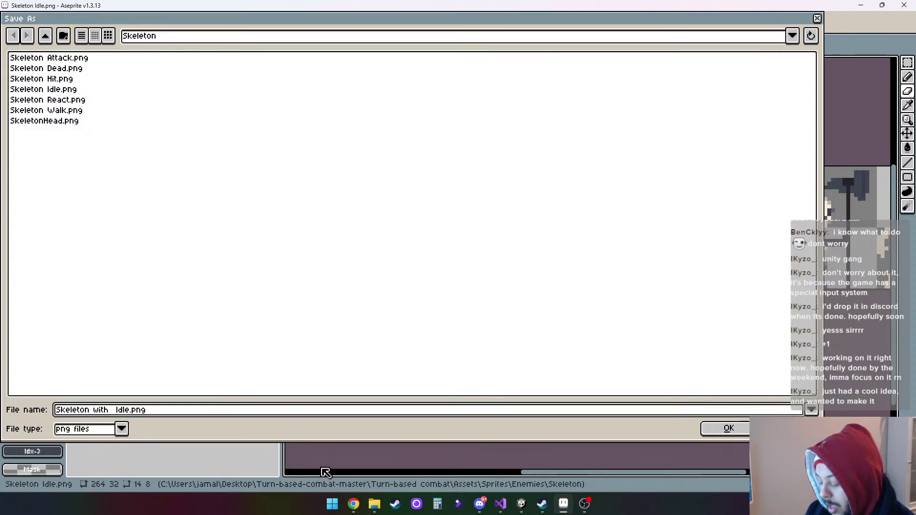
type(" Hammer")
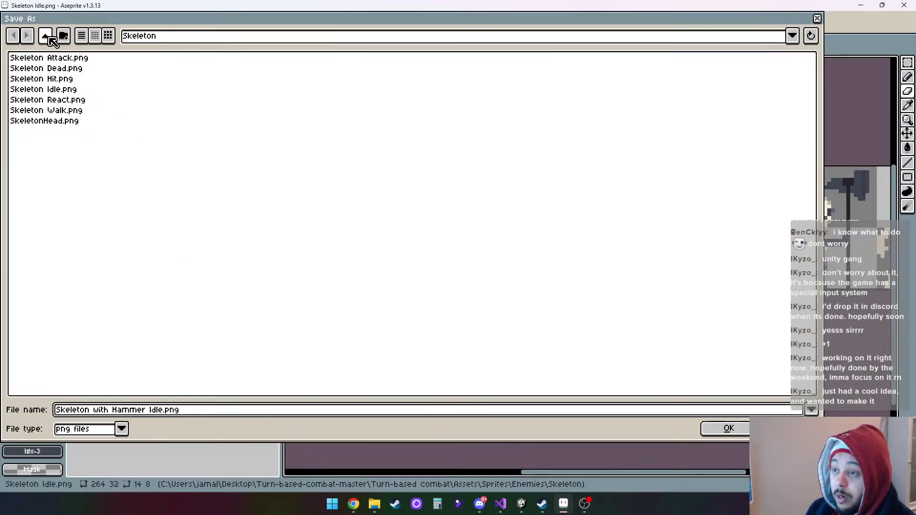
left_click(46, 37)
double_click(66, 80)
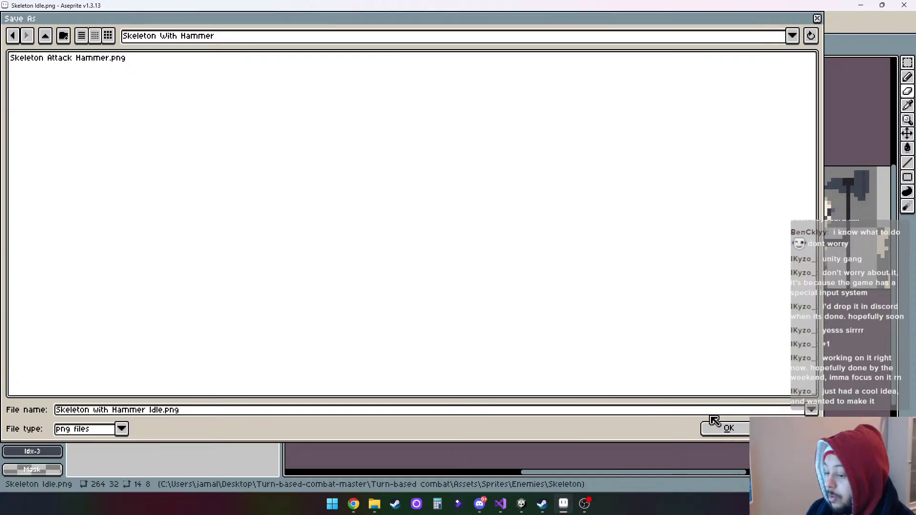
left_click(729, 428)
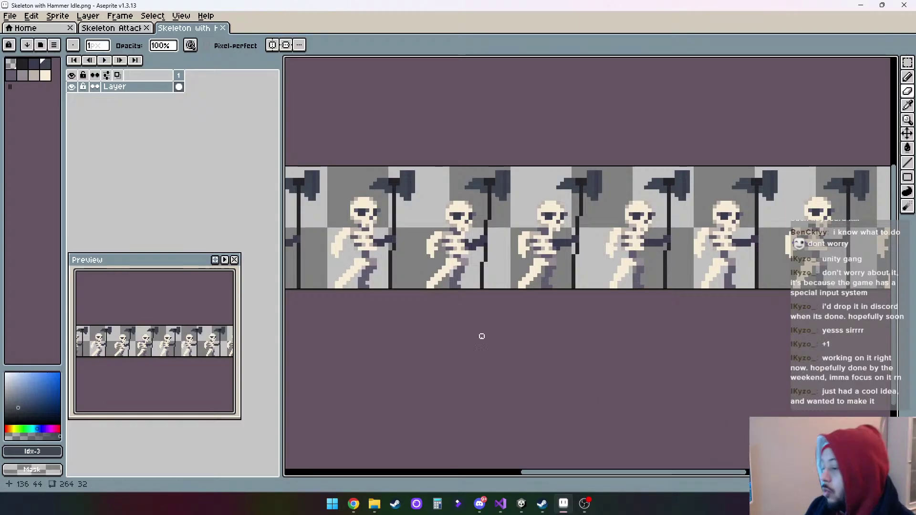
Look over the hammer idle sheet from its first frame and show the home page with the recent files
left_click(354, 504)
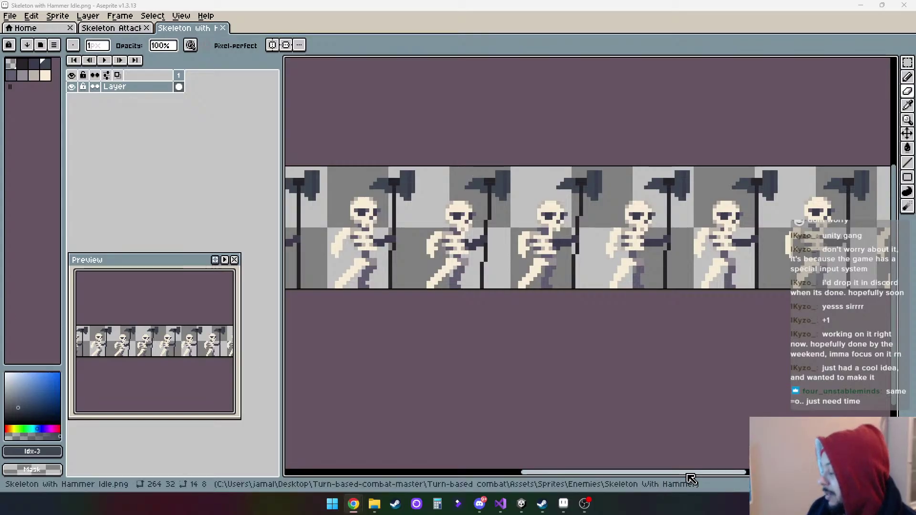
mouse_move(691, 474)
left_mouse_down()
mouse_move(525, 470)
mouse_move(702, 471)
left_mouse_up()
left_click_drag(778, 473, 554, 472)
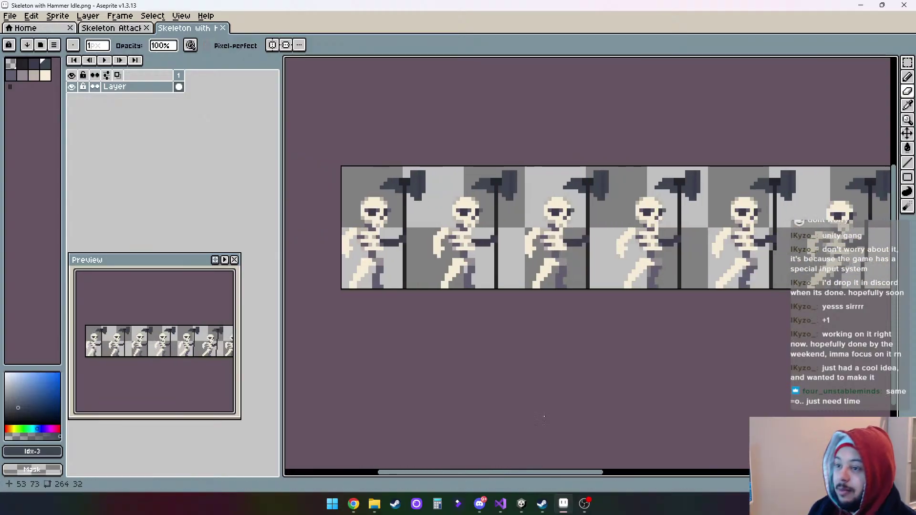
left_click(50, 29)
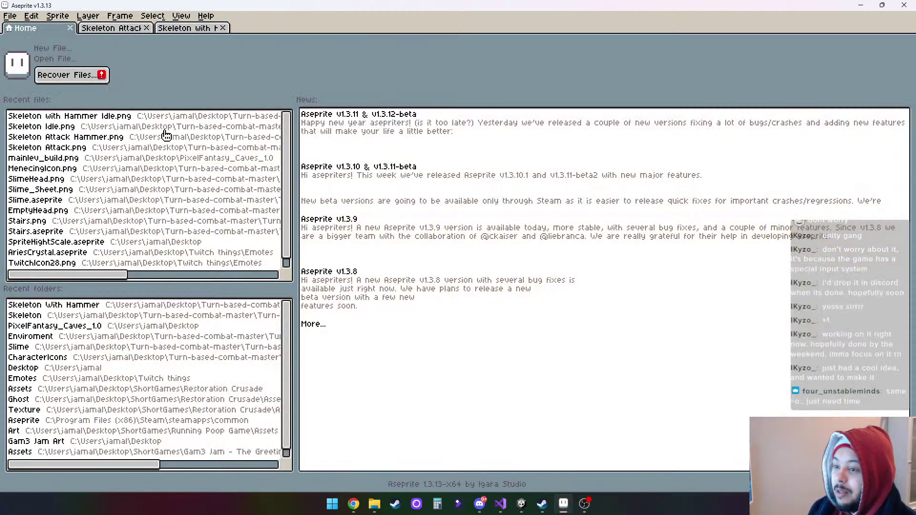
Switch to Chrome and play the Echoes of Heroes: Legends Never Die teaser trailer in full screen
left_click(858, 6)
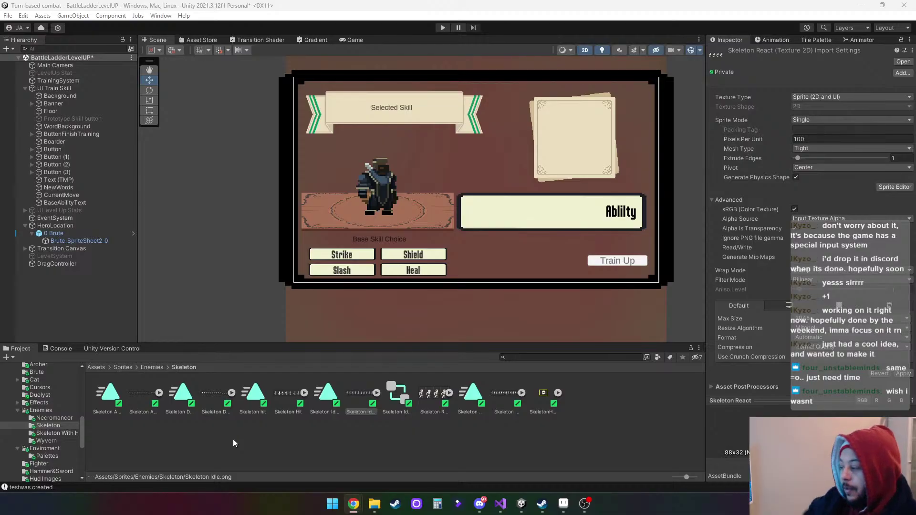
left_click(561, 506)
left_click(564, 505)
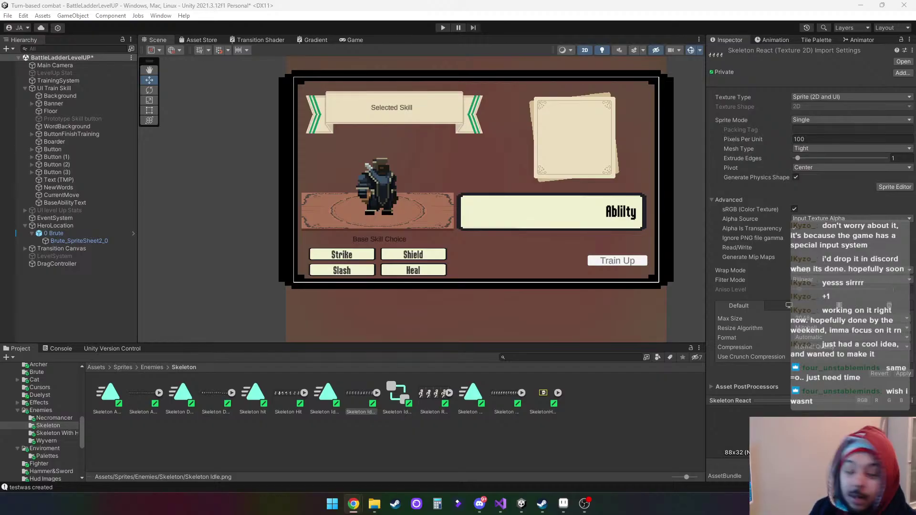
key("alt+Tab")
left_click(714, 60)
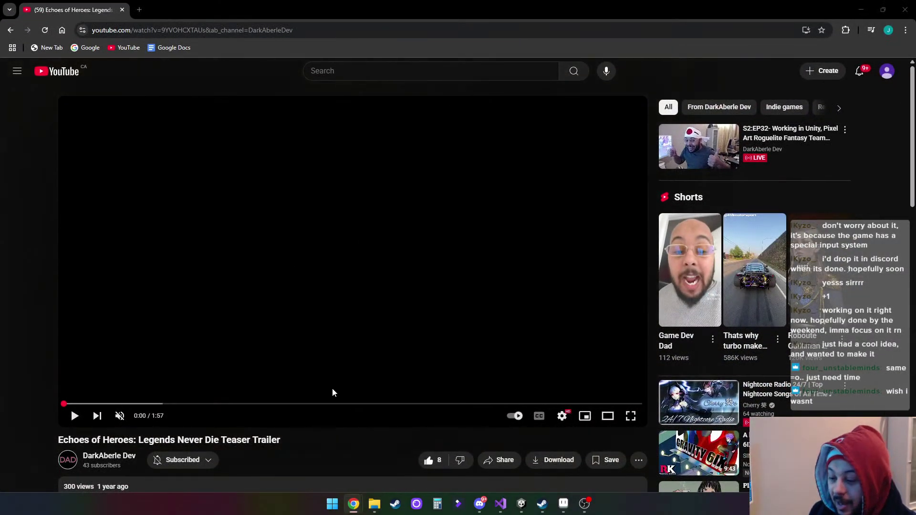
left_click(632, 417)
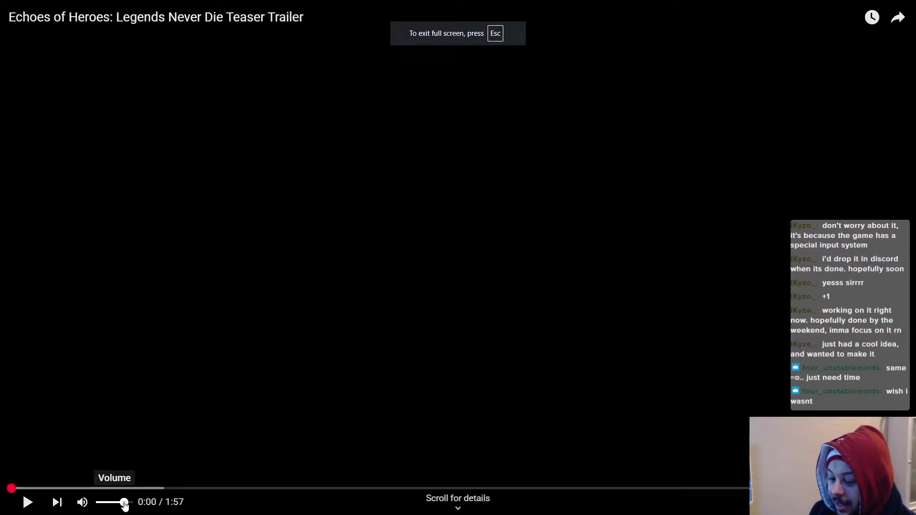
left_click(27, 502)
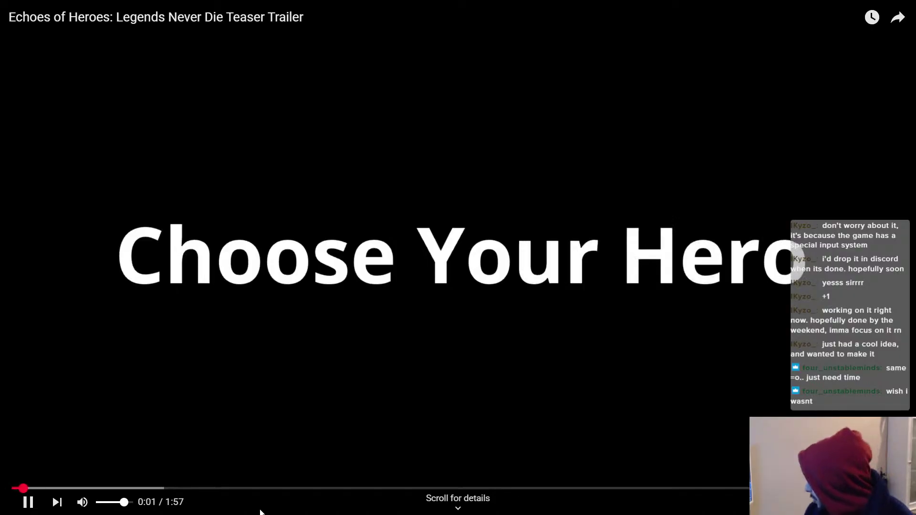
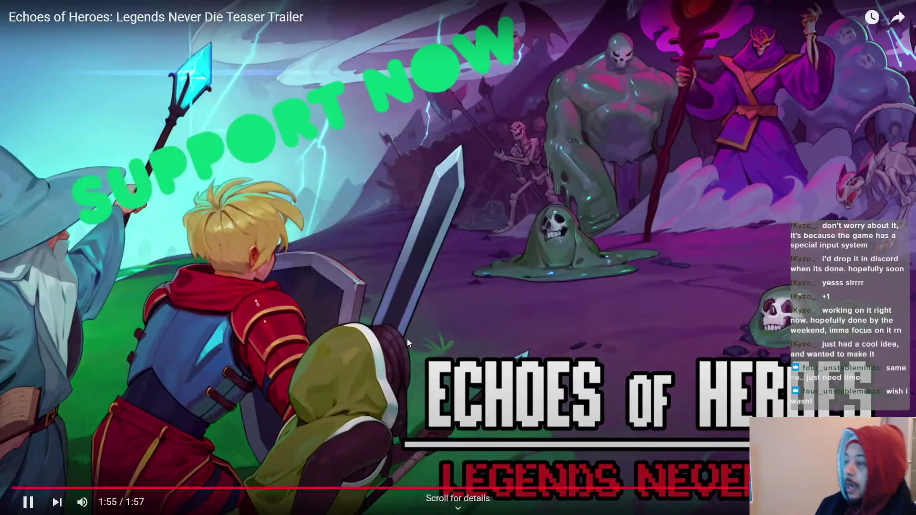
Exit the full-screen trailer, close its browser page and switch back to Aseprite
key("Escape")
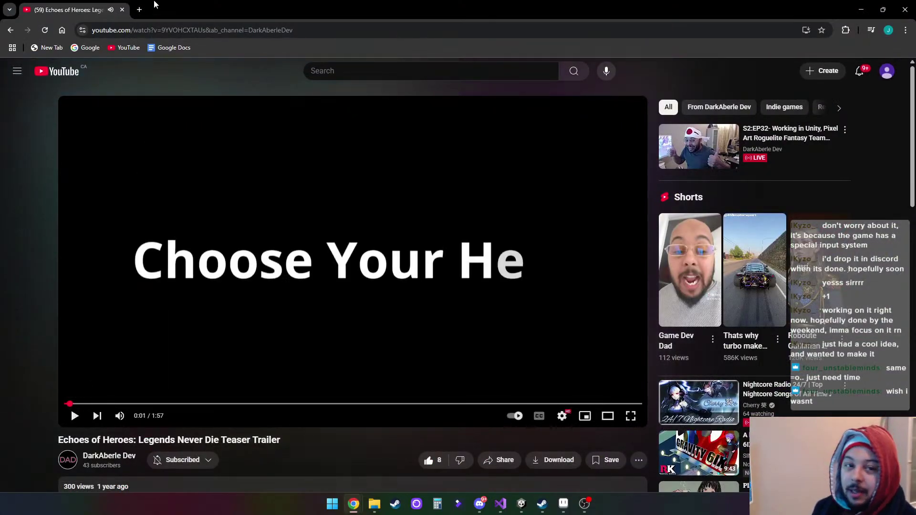
left_click(122, 11)
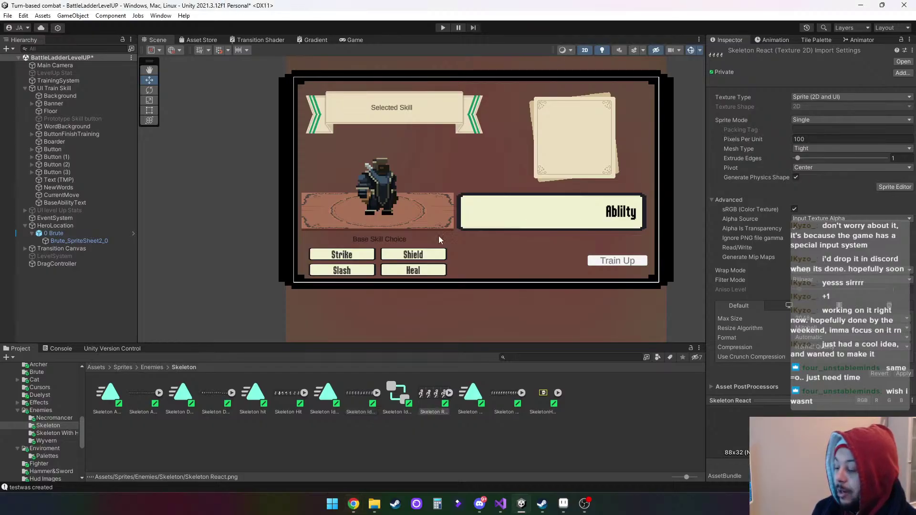
left_click(563, 503)
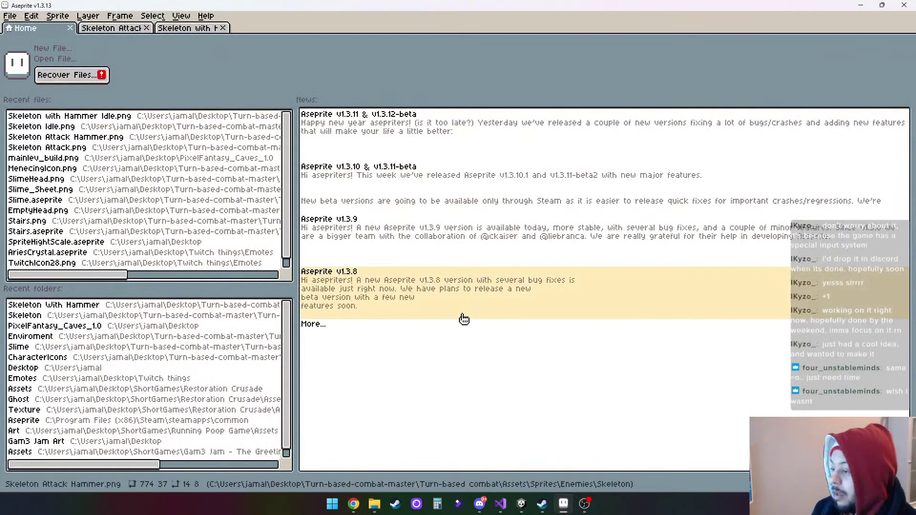
Compare the two hammer sheets and close Skeleton Attack Hammer.png, leaving Skeleton with Hammer Idle.png open
left_click(127, 30)
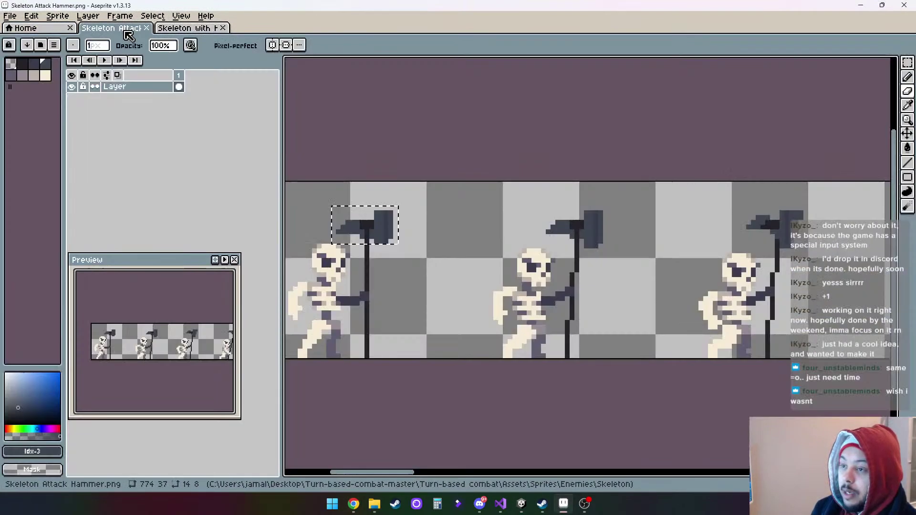
left_click(191, 30)
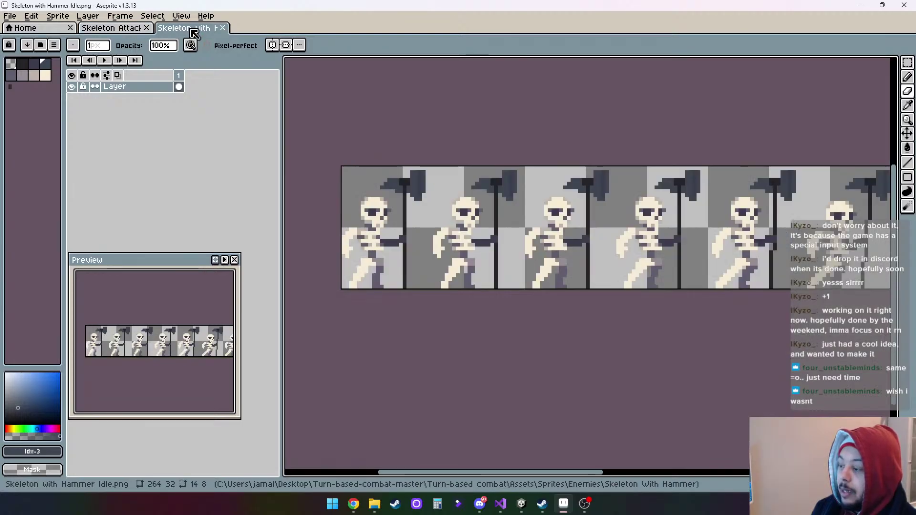
left_click(148, 29)
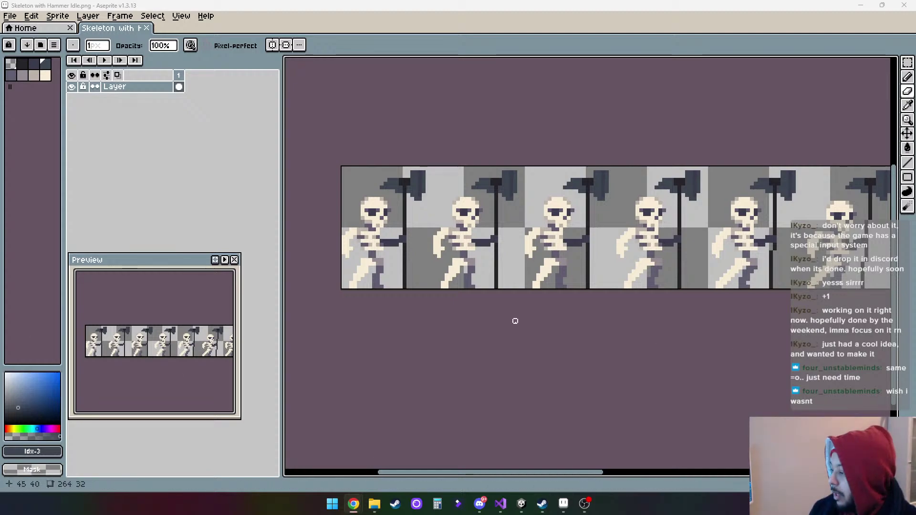
left_click_drag(571, 478, 528, 450)
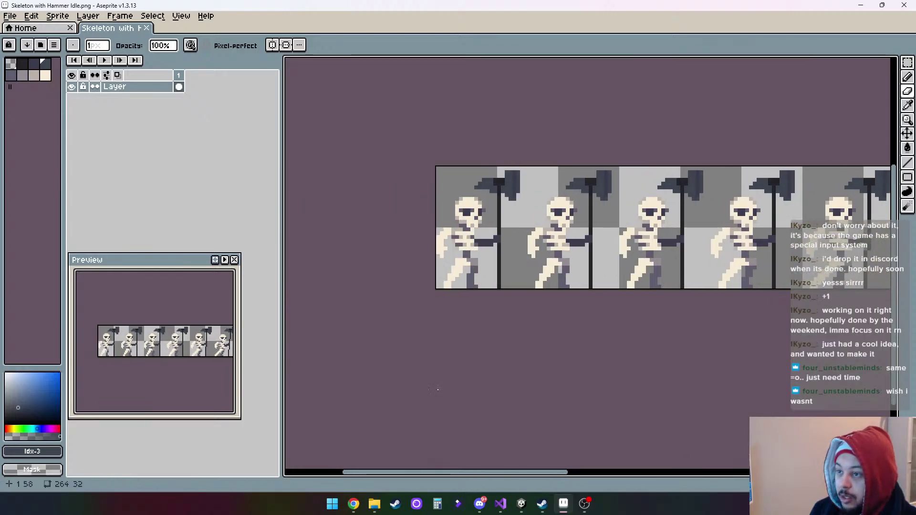
Switch to Unity and apply compression None and filter mode Point (no filter) to the Skeleton React texture
left_click(521, 503)
left_click(147, 393)
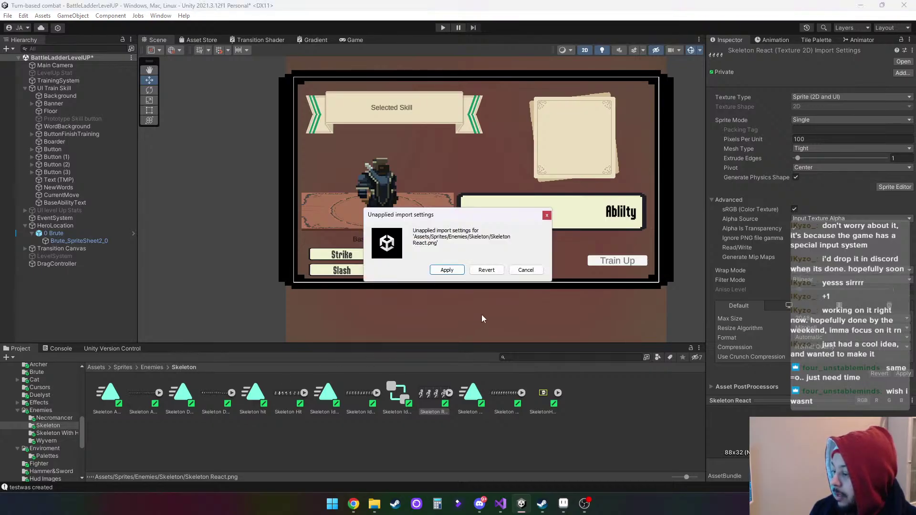
left_click(529, 270)
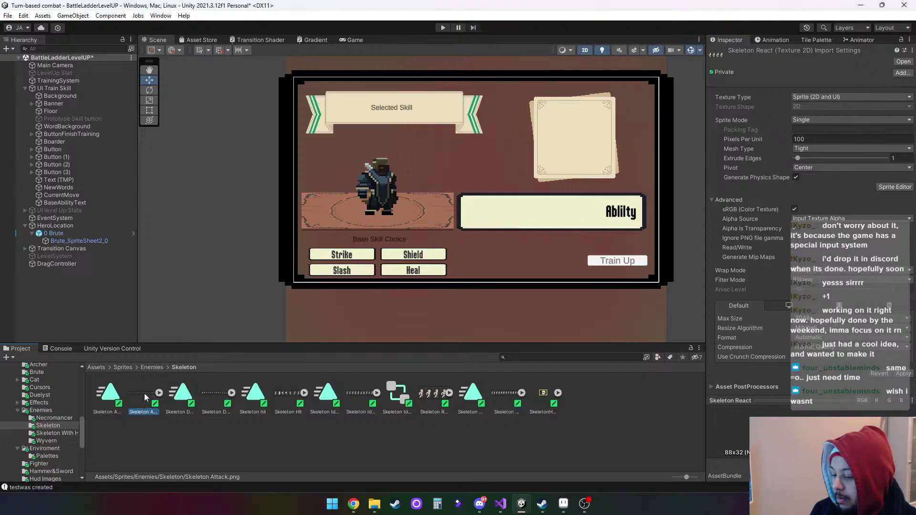
left_click(821, 347)
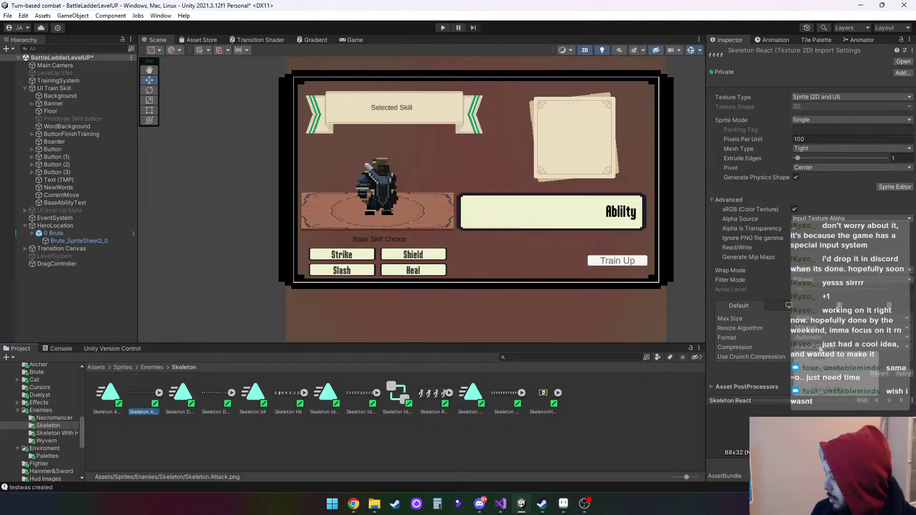
left_click(823, 358)
left_click(819, 280)
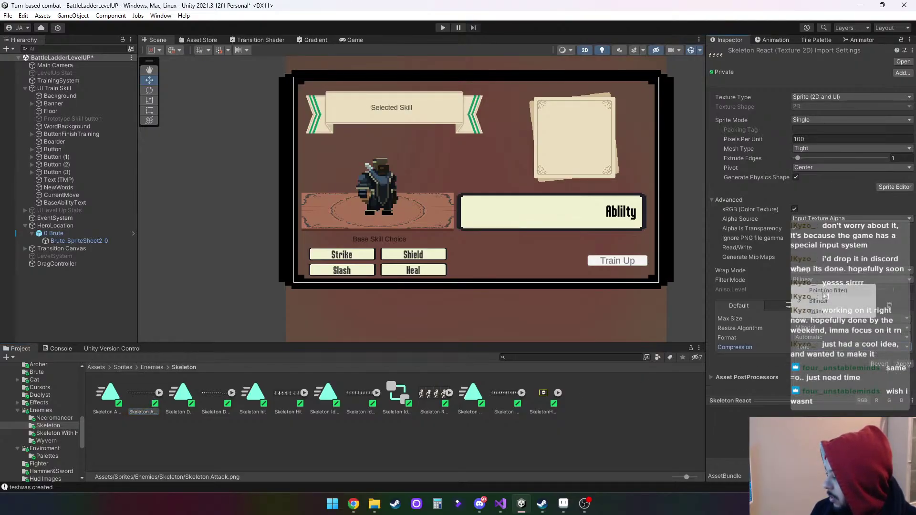
left_click(821, 289)
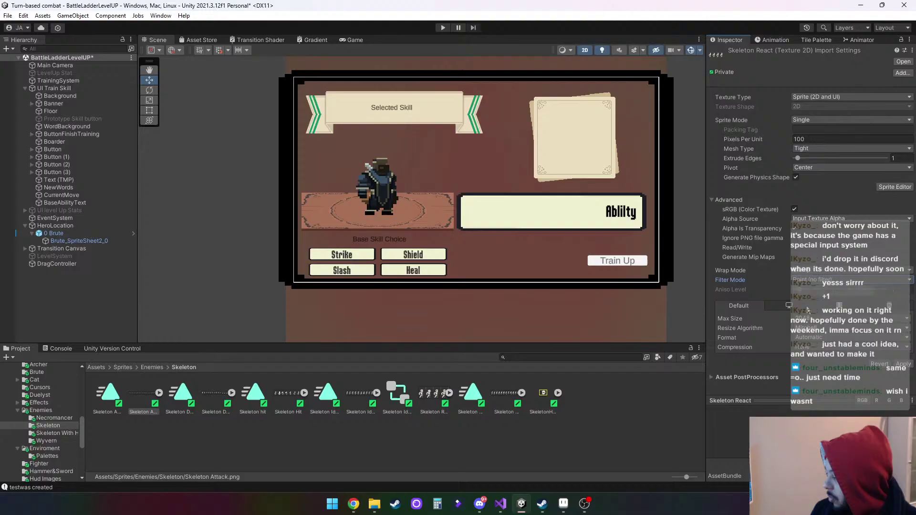
left_click(215, 391)
left_click(458, 270)
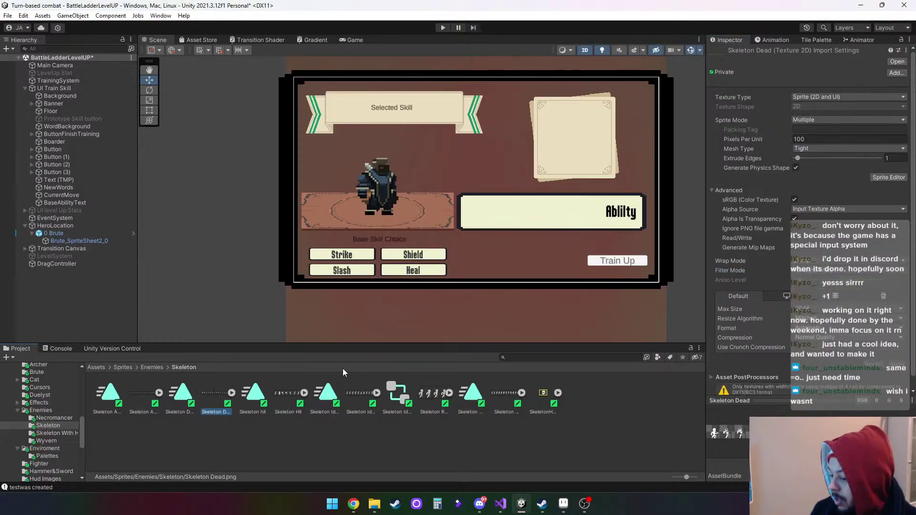
Set the Skeleton Attack texture's compression to None and apply the import settings
left_click(141, 395)
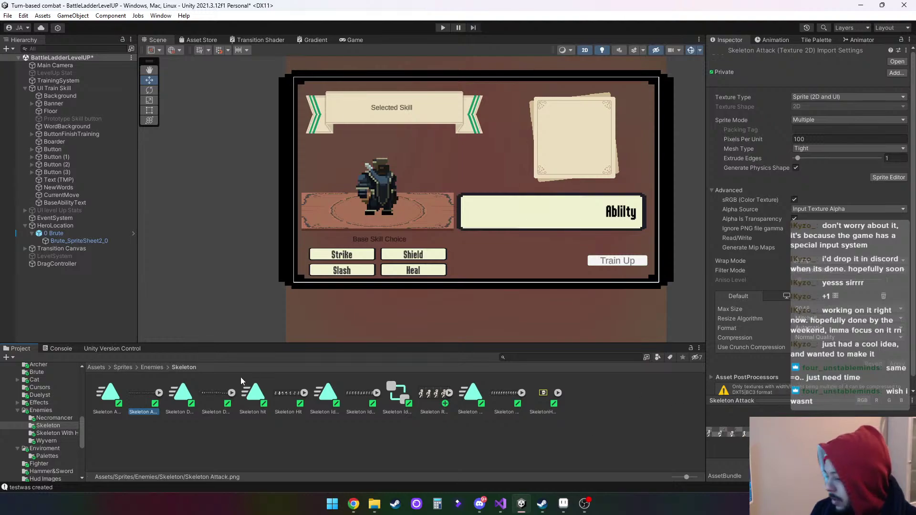
left_click(159, 393)
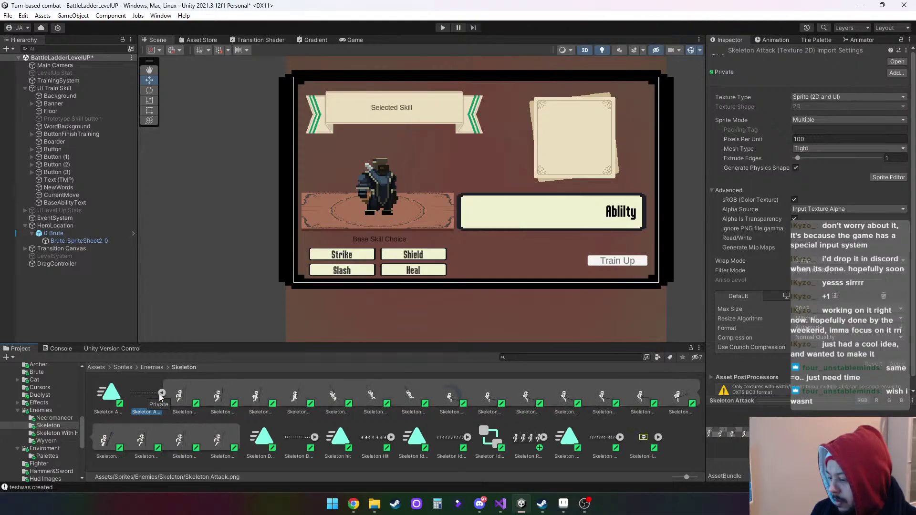
left_click(159, 393)
left_click(806, 316)
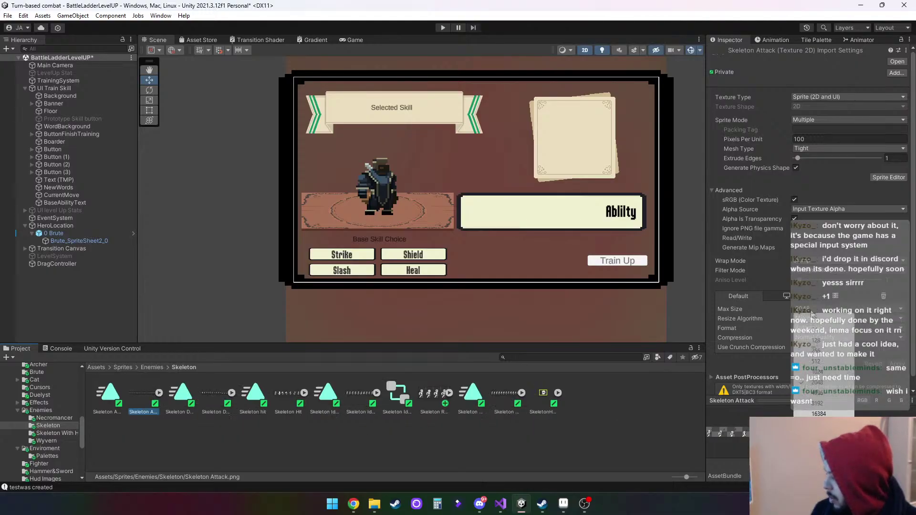
left_click(831, 338)
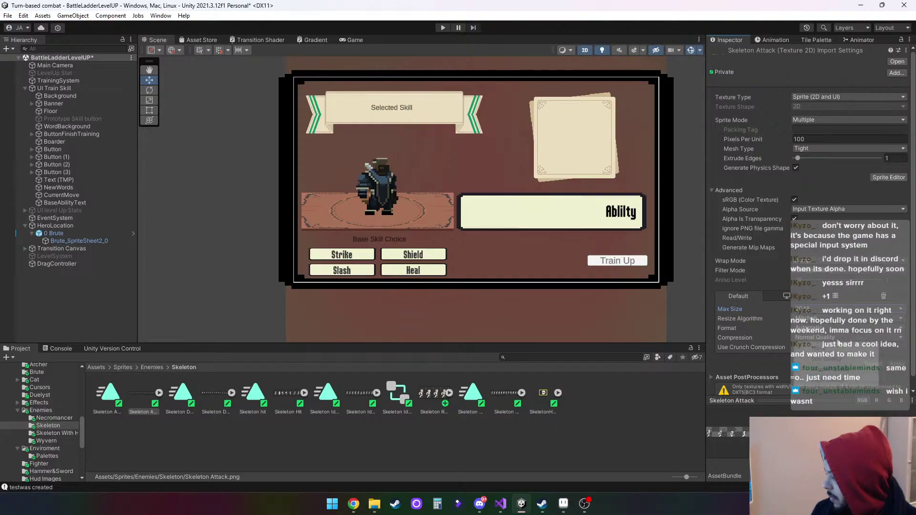
left_click(832, 344)
left_click(827, 272)
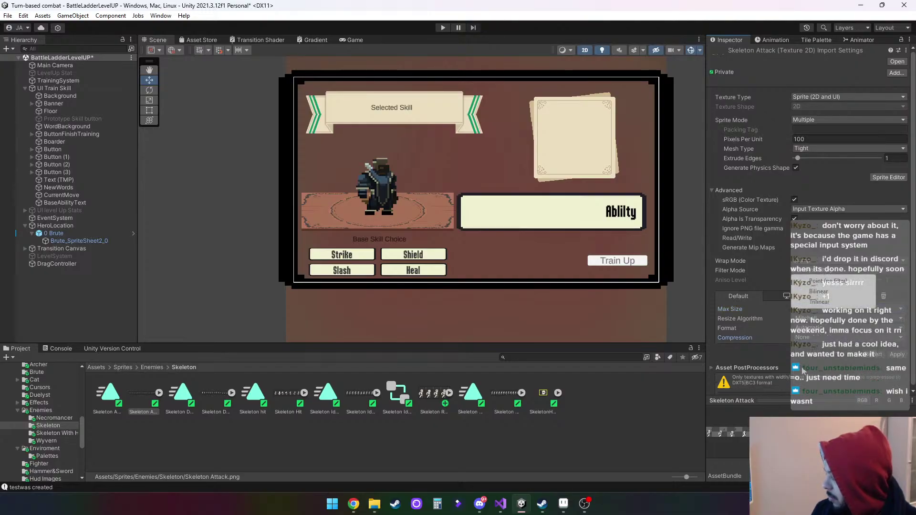
left_click(894, 364)
left_click(898, 354)
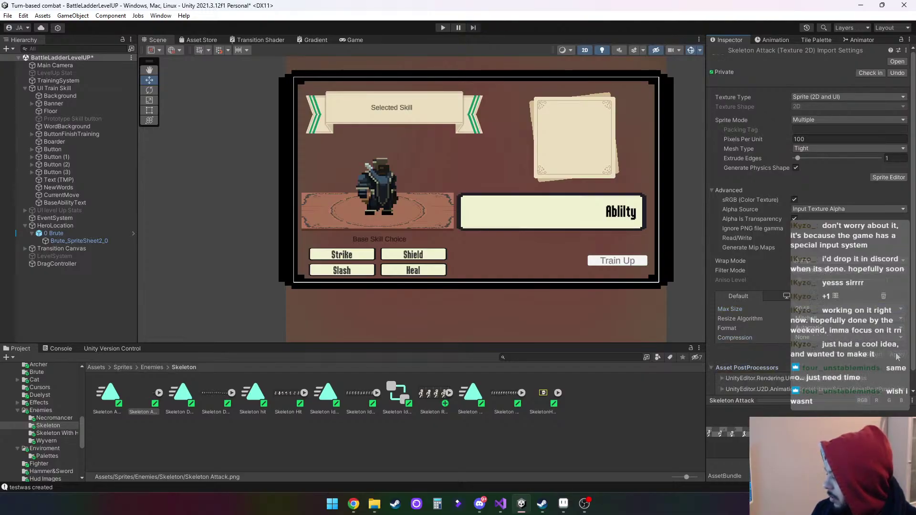
Set compression to None for the Skeleton Dead and Skeleton Hit textures and apply the changes
left_click(216, 394)
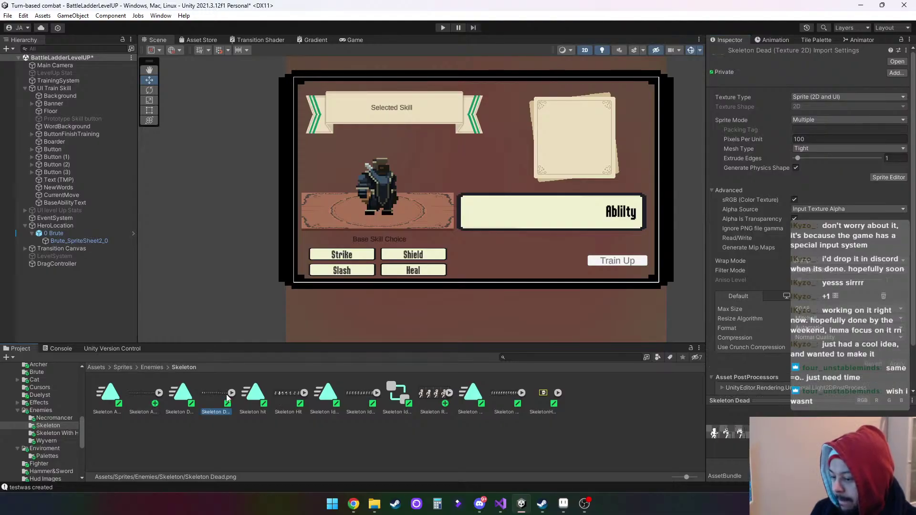
left_click(824, 338)
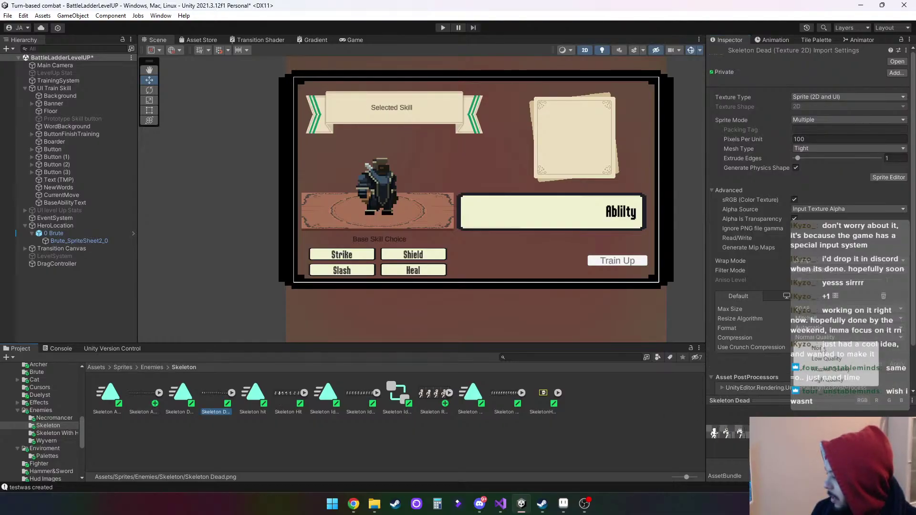
left_click(821, 349)
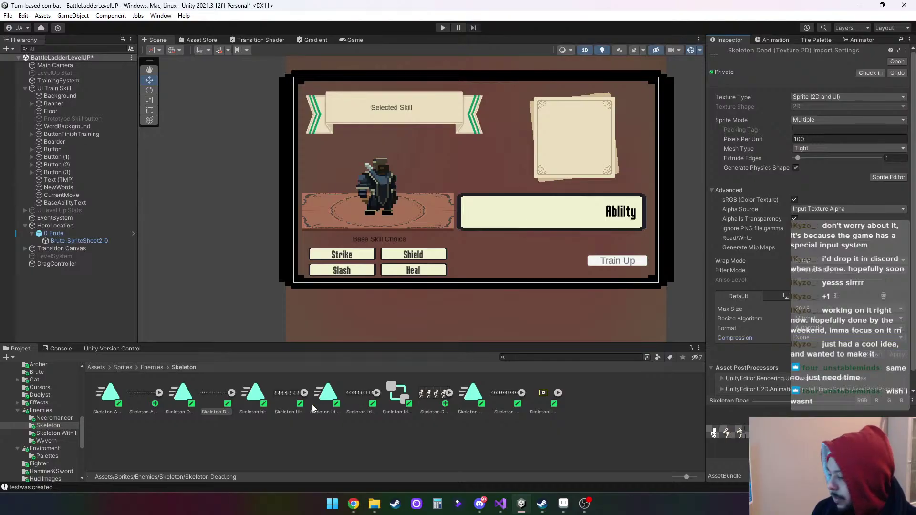
left_click(289, 395)
left_click(823, 338)
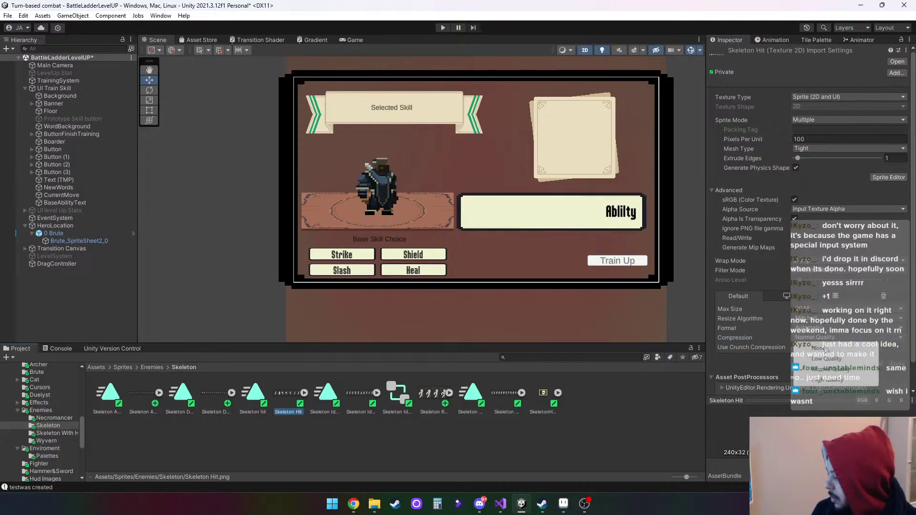
left_click(824, 349)
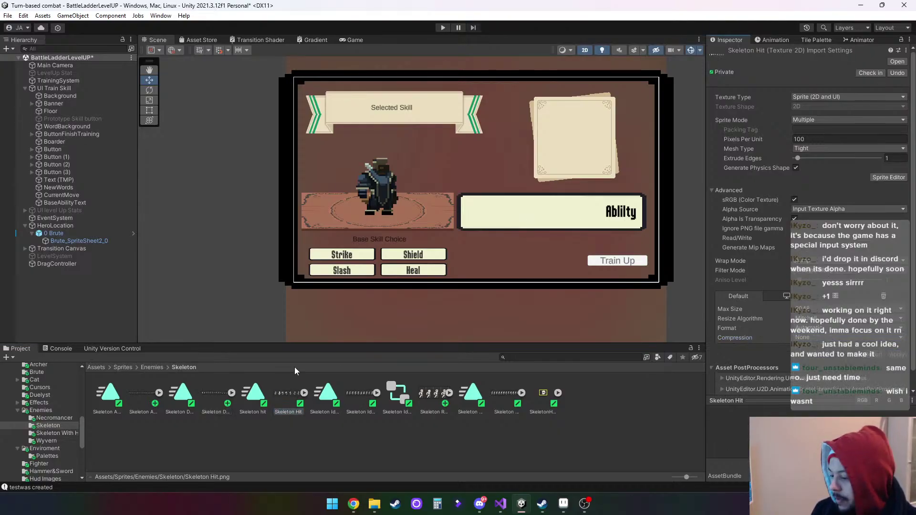
Set the Skeleton Idle texture's compression to None and apply the import settings
left_click(356, 392)
left_click(824, 338)
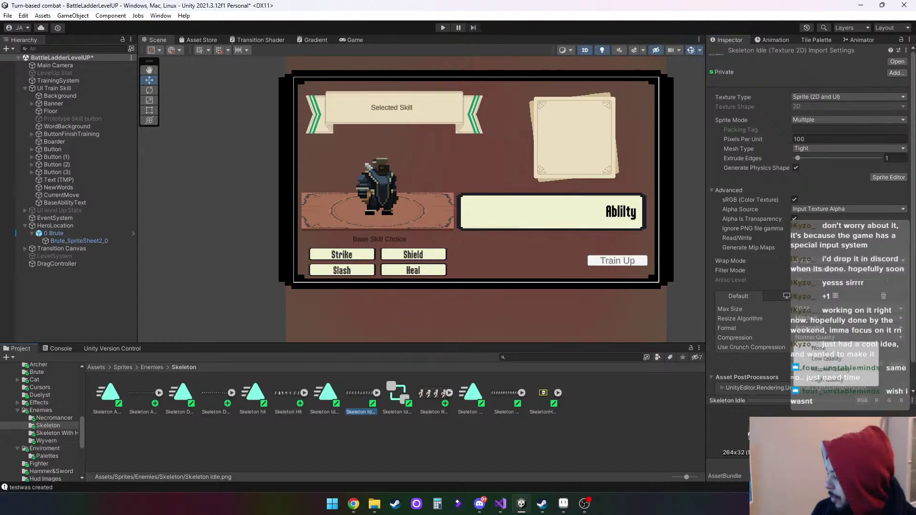
left_click(824, 349)
left_click(897, 354)
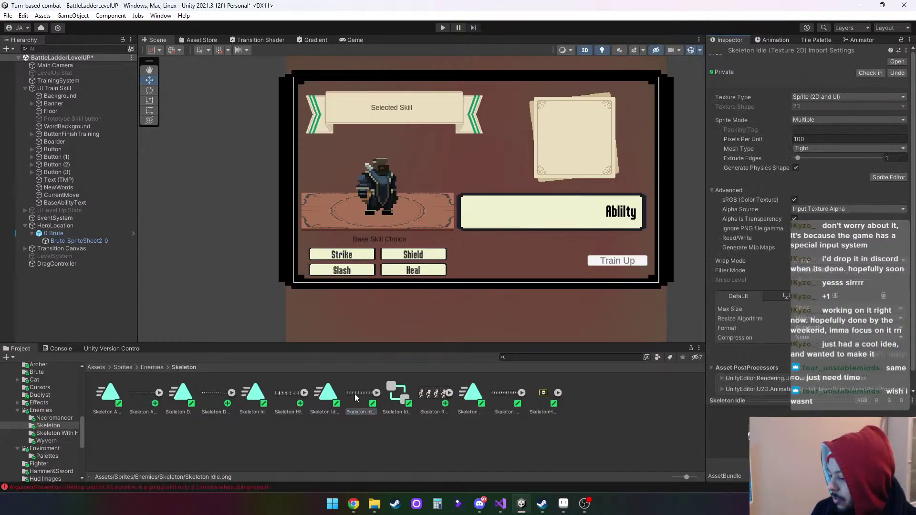
Inspect the script behind the ArgumentException console error, close it, and clear the console before returning to the Skeleton assets
left_click(169, 488)
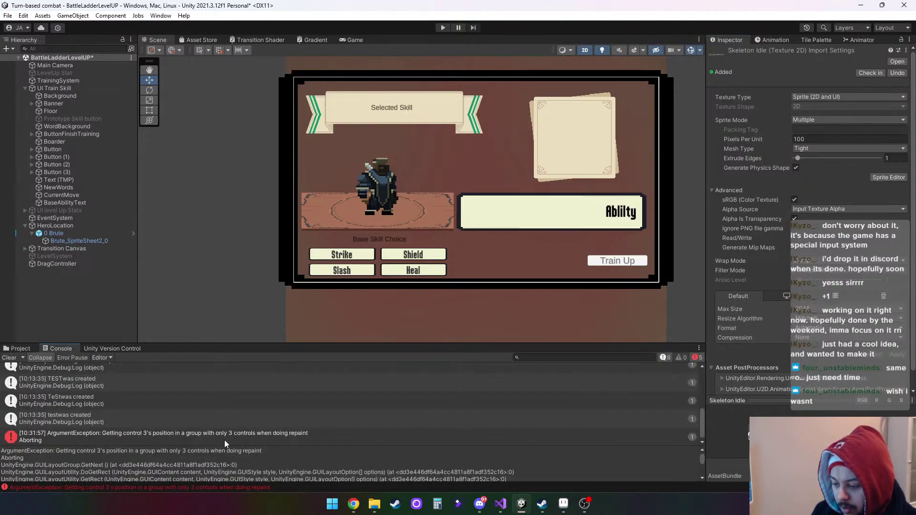
double_click(196, 435)
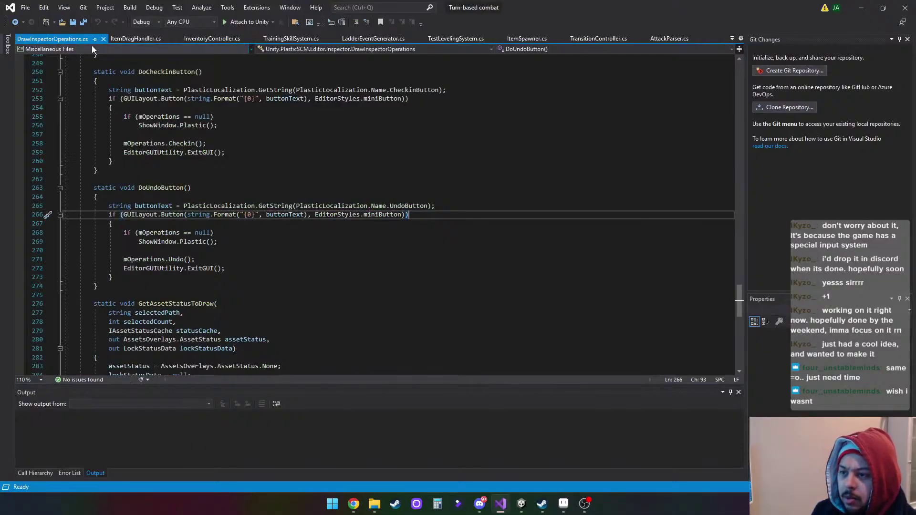
left_click(103, 39)
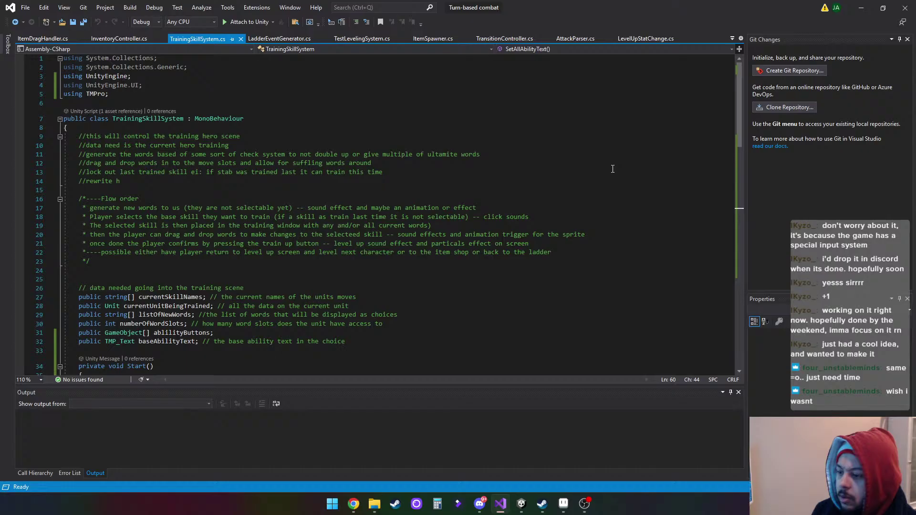
left_click(861, 9)
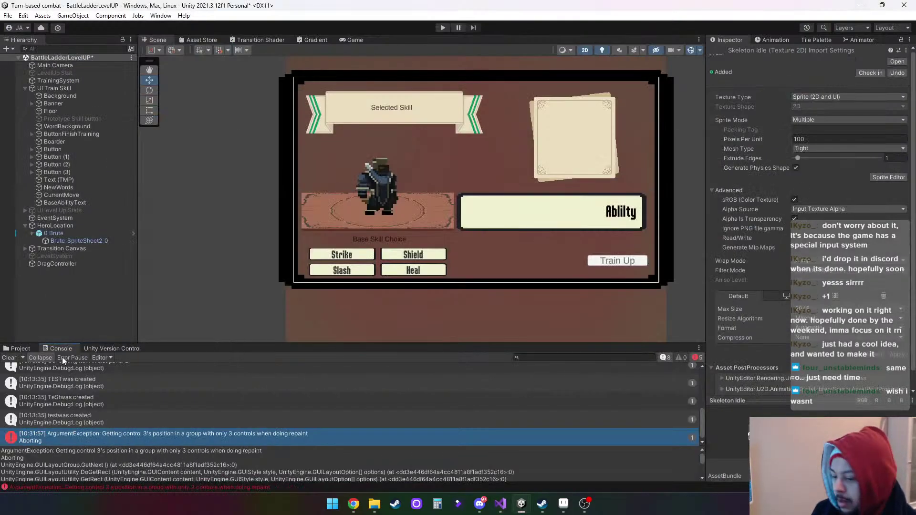
left_click(7, 357)
left_click(19, 348)
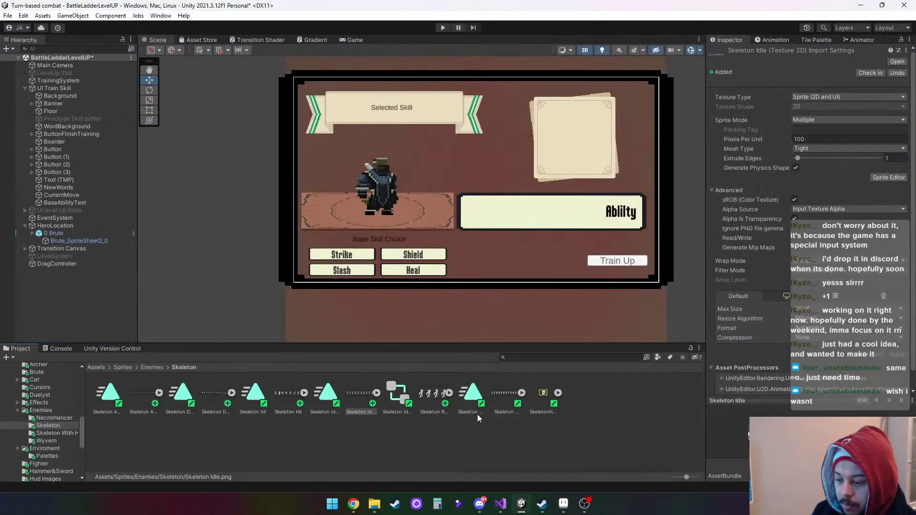
Set the Skeleton Walk texture's compression to None and apply the import settings
key("Right")
key("Right")
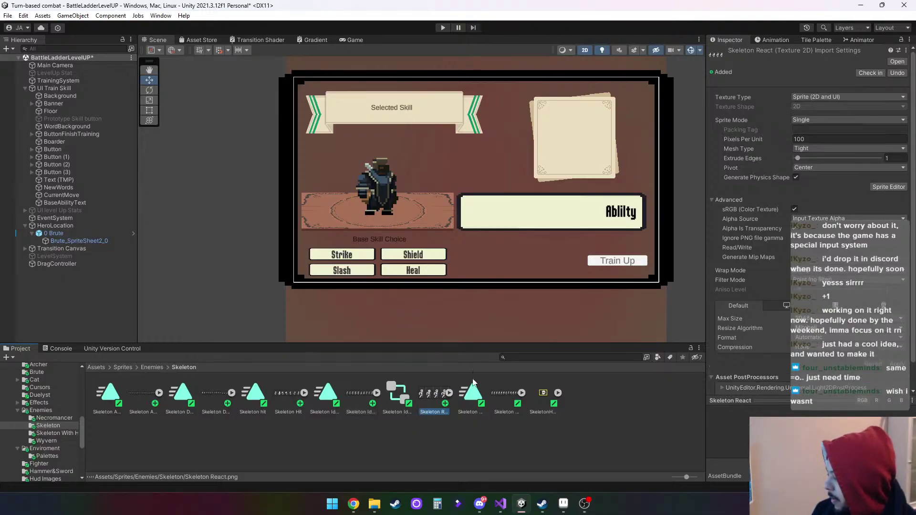
left_click(499, 398)
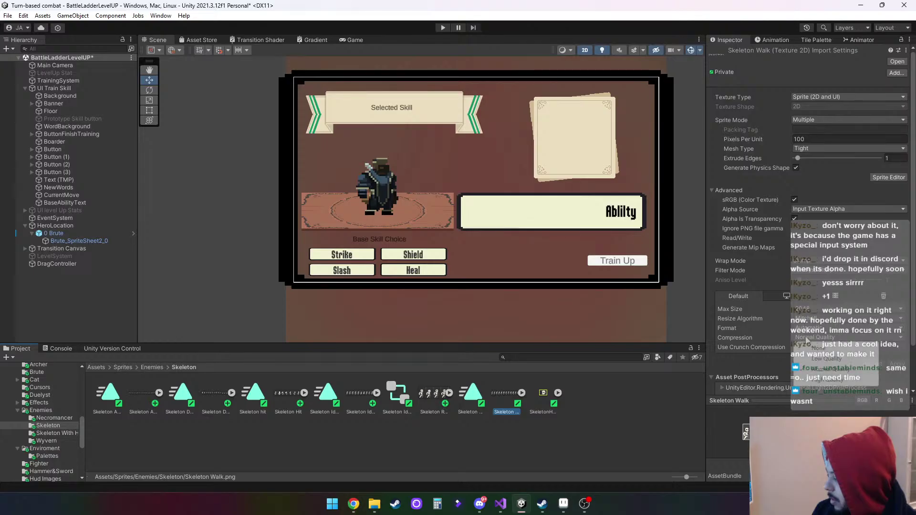
left_click(898, 363)
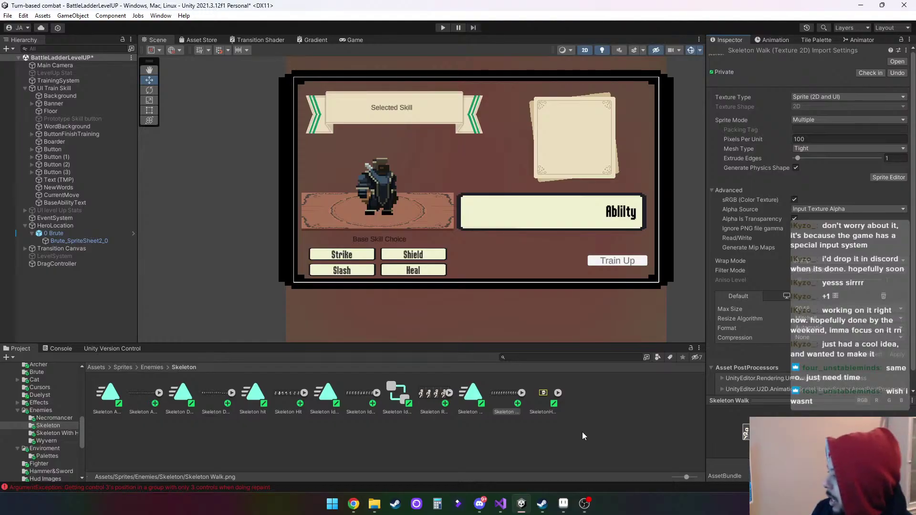
Review the console error again and return to the Skeleton folder to check the Skeleton Idle import settings
left_click(225, 489)
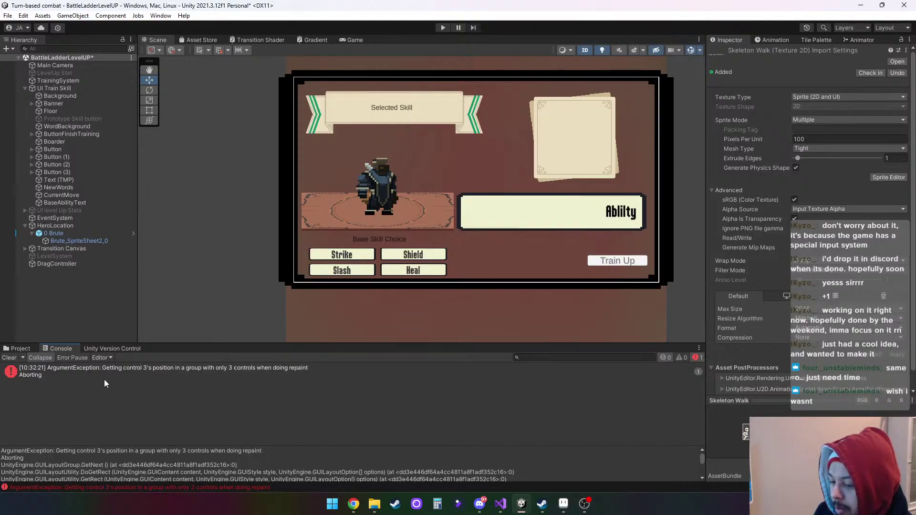
left_click(18, 348)
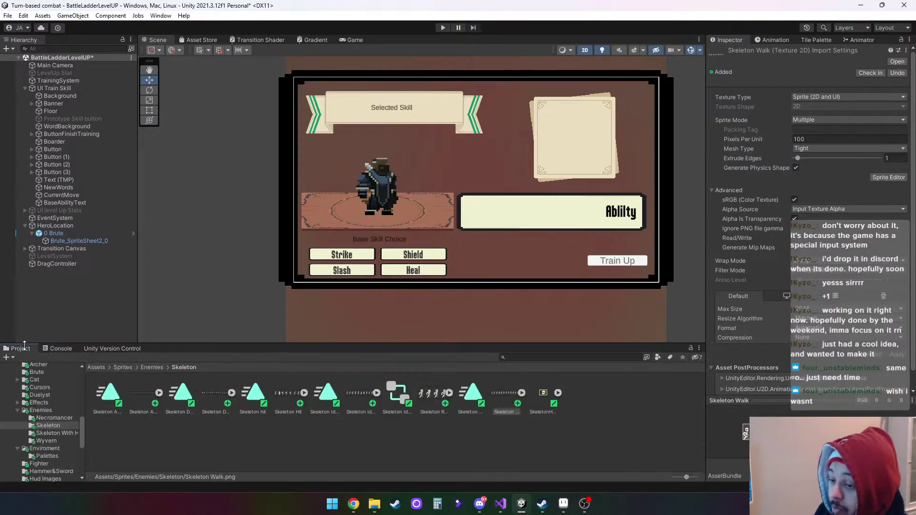
left_click(450, 392)
left_click(450, 392)
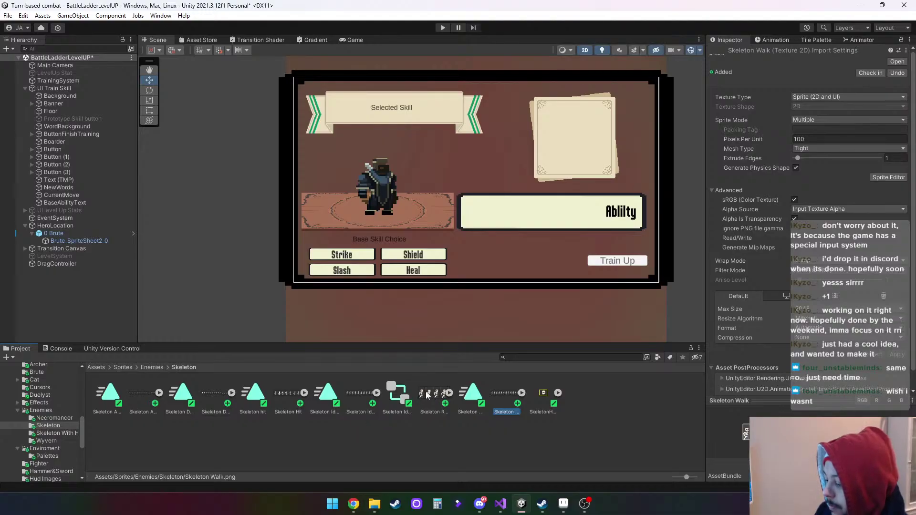
left_click(361, 391)
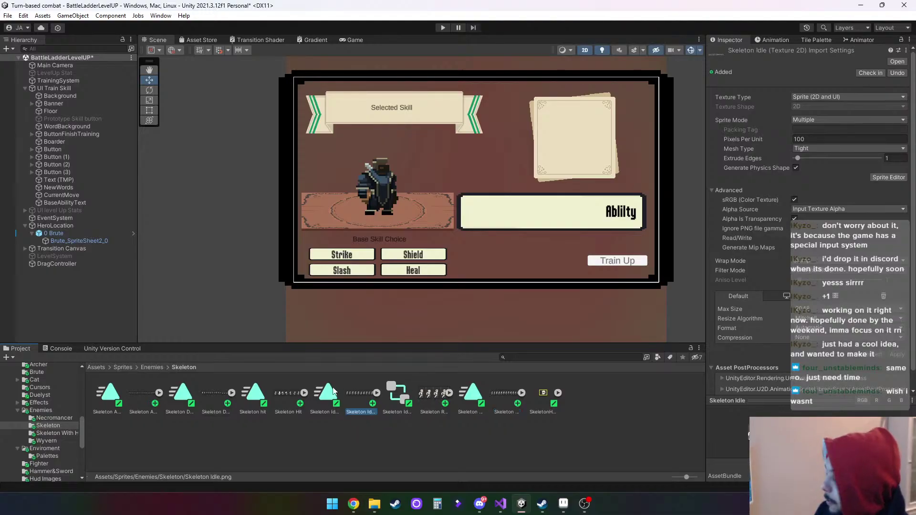
Compare the import settings of the Skeleton Attack, Dead, Hit, Idle and Walk textures
left_click(139, 393)
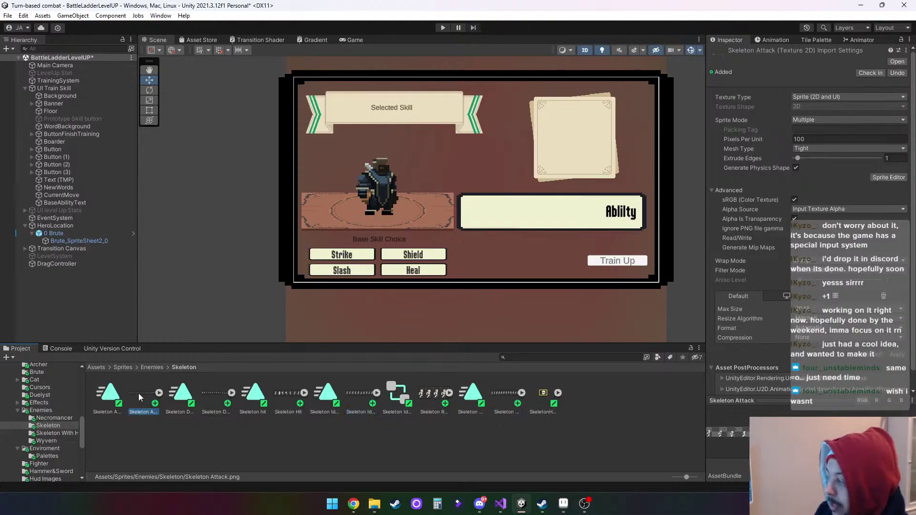
left_click(213, 392)
left_click(290, 394)
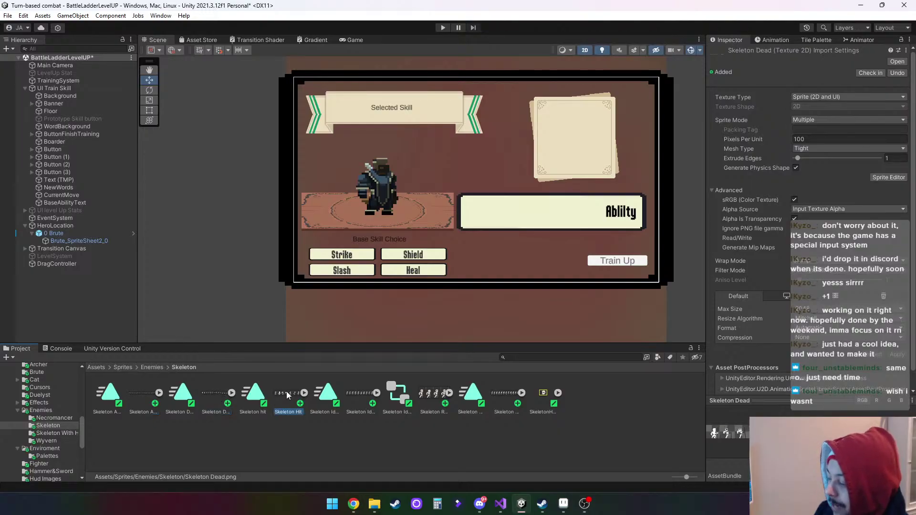
left_click(356, 391)
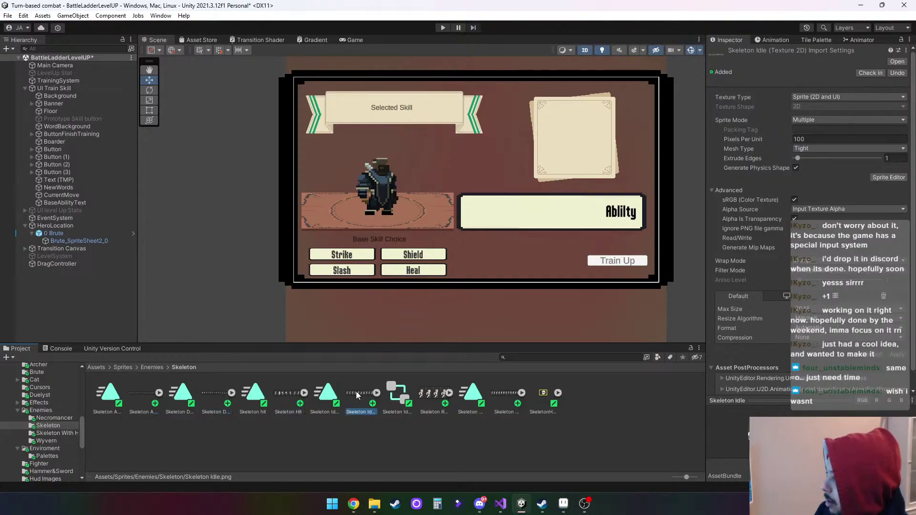
left_click(505, 396)
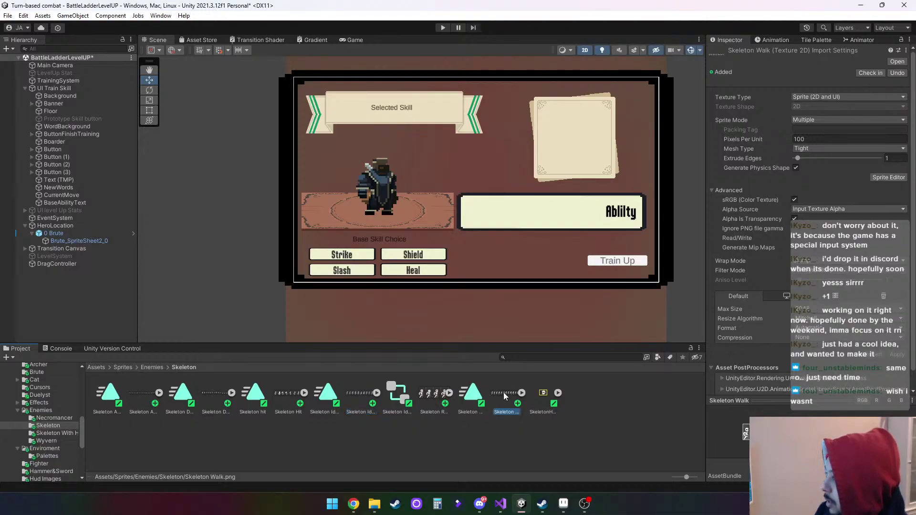
left_click(212, 392)
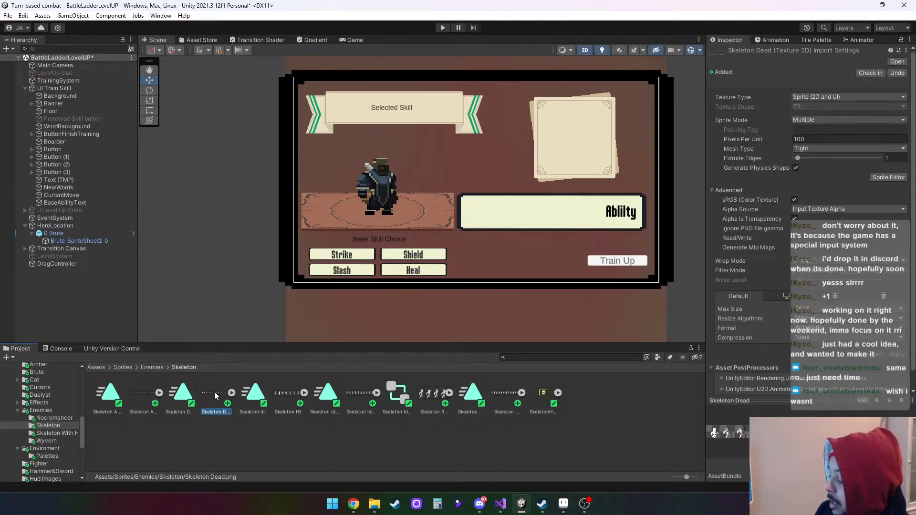
Switch to Aseprite with the Skeleton Dead texture from the Skeleton folder opened for editing
left_click_drag(213, 391, 565, 504)
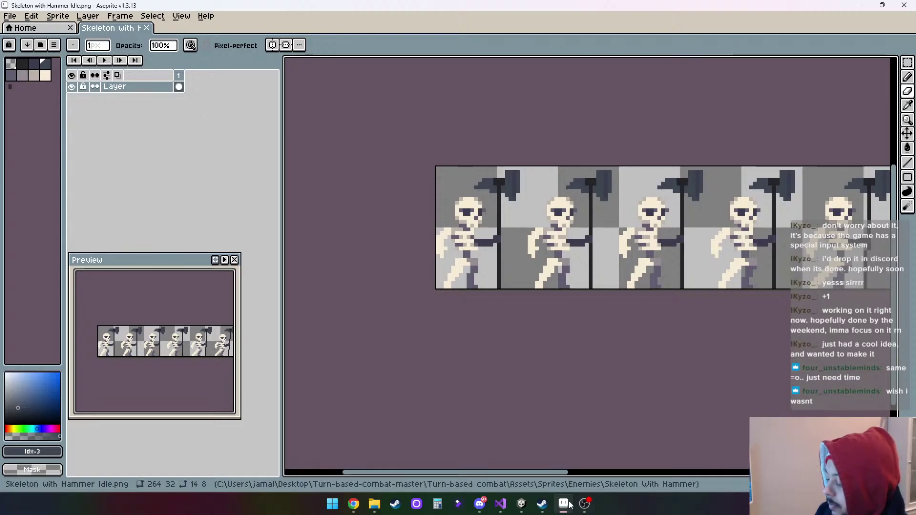
left_click(521, 504)
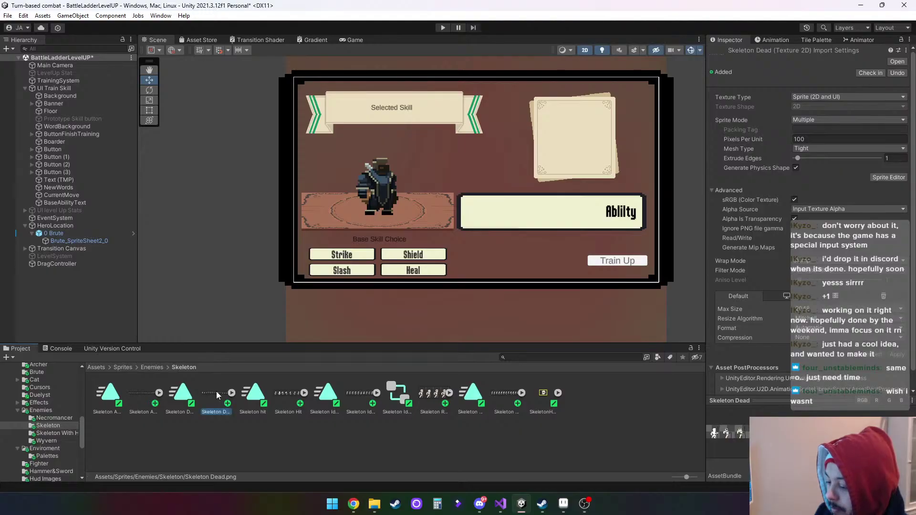
left_click_drag(216, 392, 531, 351)
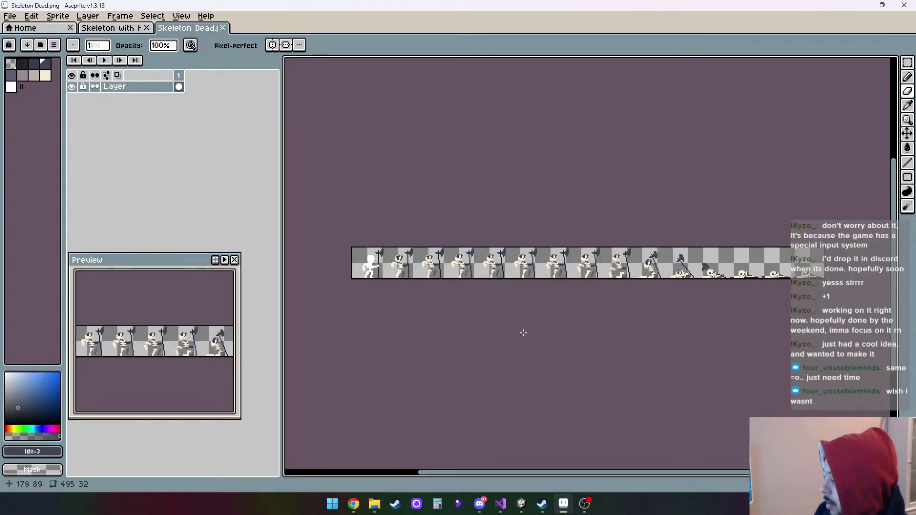
Place the copied 14 × 8 px hammer head over the axe in the first, white frame and erase the leftover axe pixels
scroll(395, 268, "up", 2)
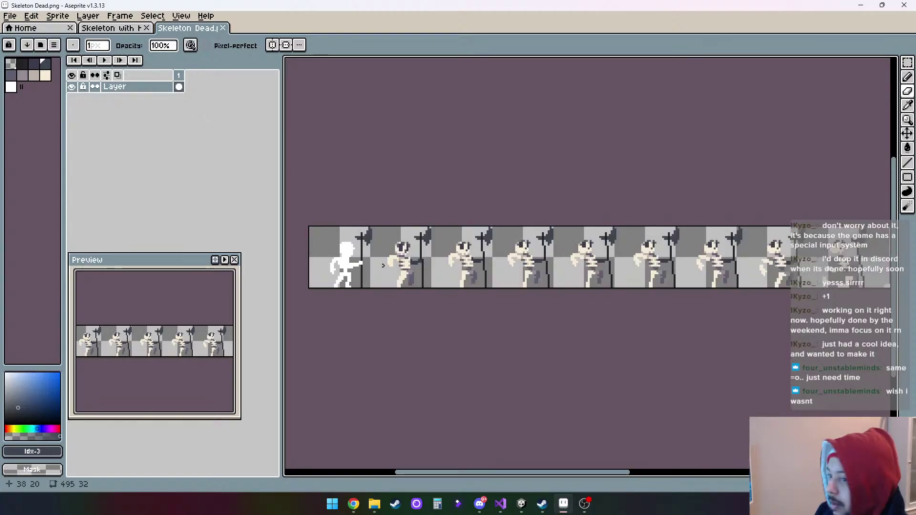
scroll(387, 260, "up", 1)
scroll(383, 256, "up", 1)
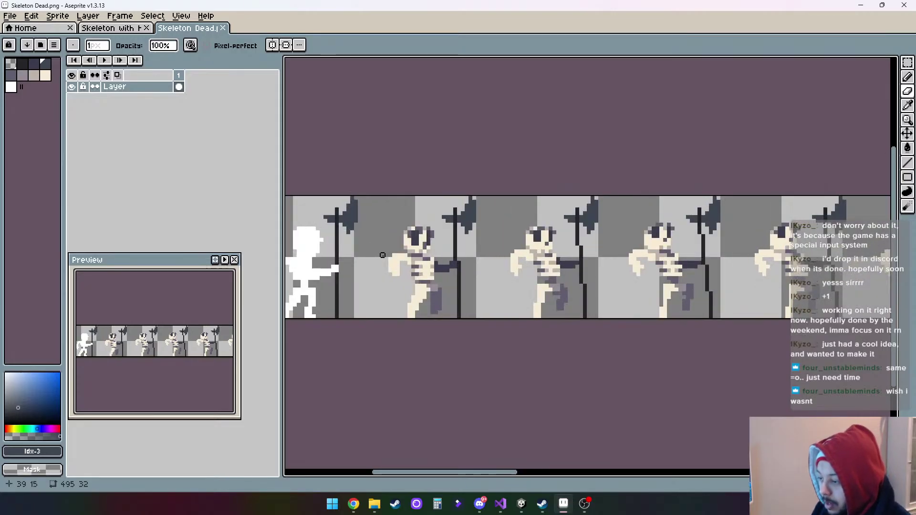
key("m")
mouse_move(333, 214)
left_mouse_down()
mouse_move(285, 248)
mouse_move(347, 223)
mouse_move(349, 205)
mouse_move(348, 220)
mouse_move(340, 220)
left_mouse_up()
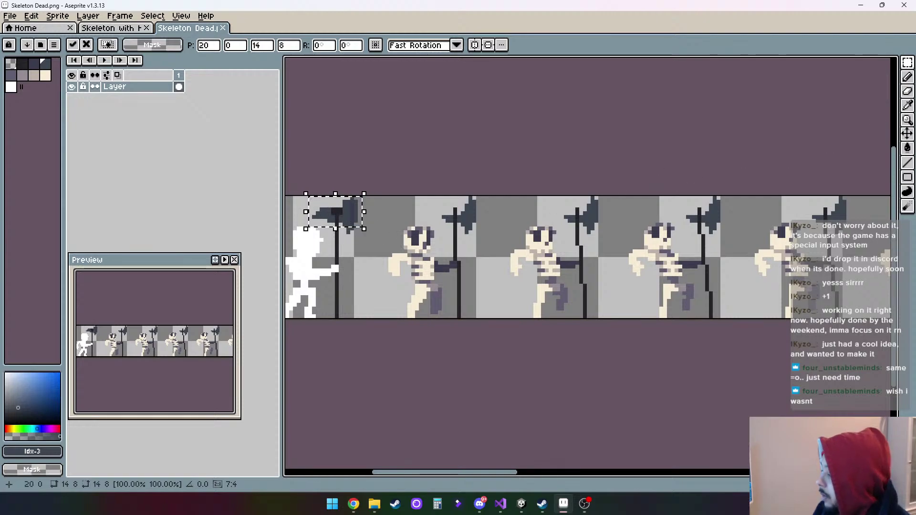
left_click(600, 133)
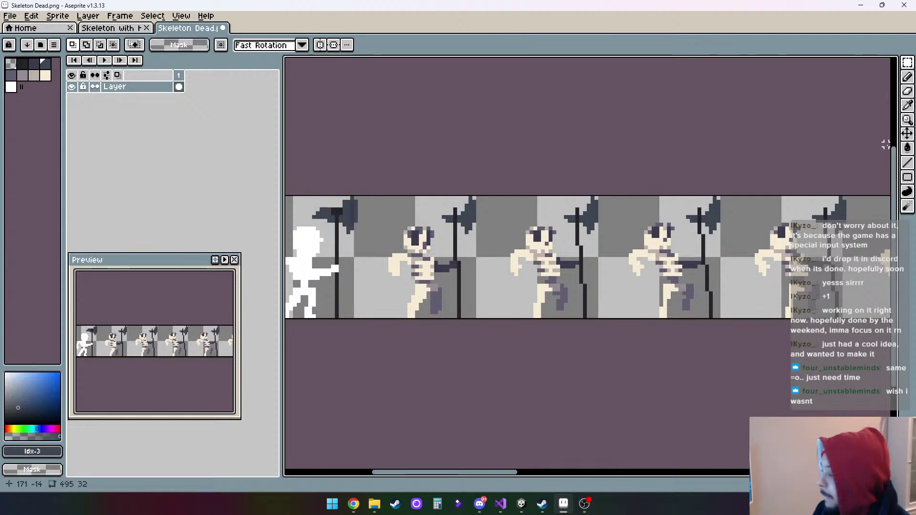
left_click(908, 76)
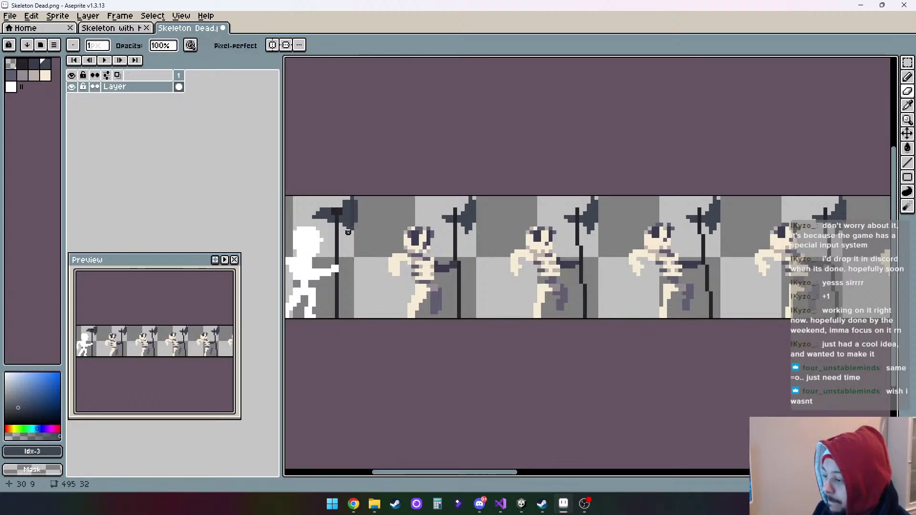
left_click(352, 198)
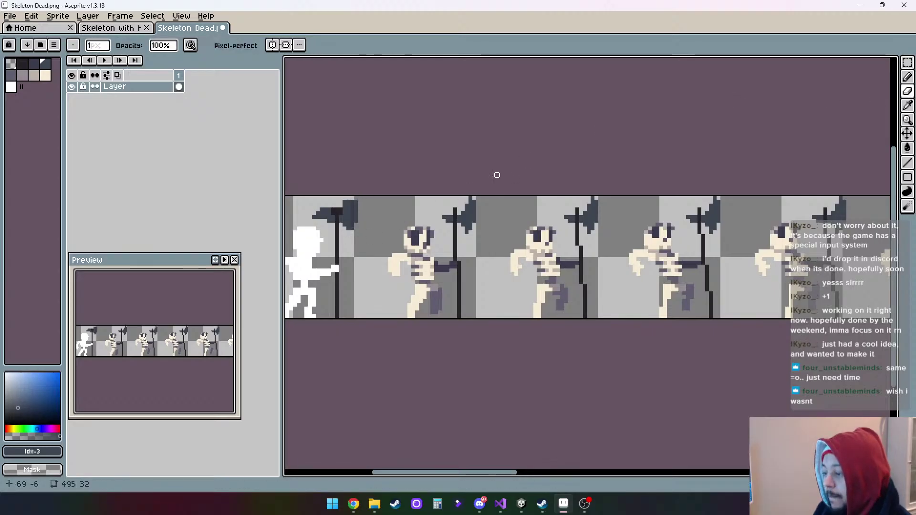
Paste the hammer head over the axe head in the second through eighth frames, aligning each copy with the weapon shaft
mouse_move(684, 168)
left_mouse_down()
mouse_move(372, 167)
mouse_move(616, 165)
left_mouse_up()
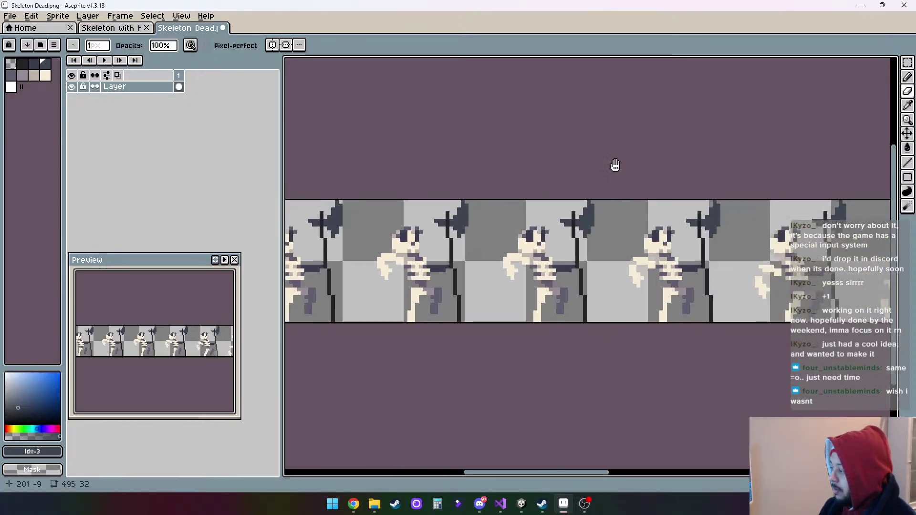
left_click_drag(775, 162, 636, 162)
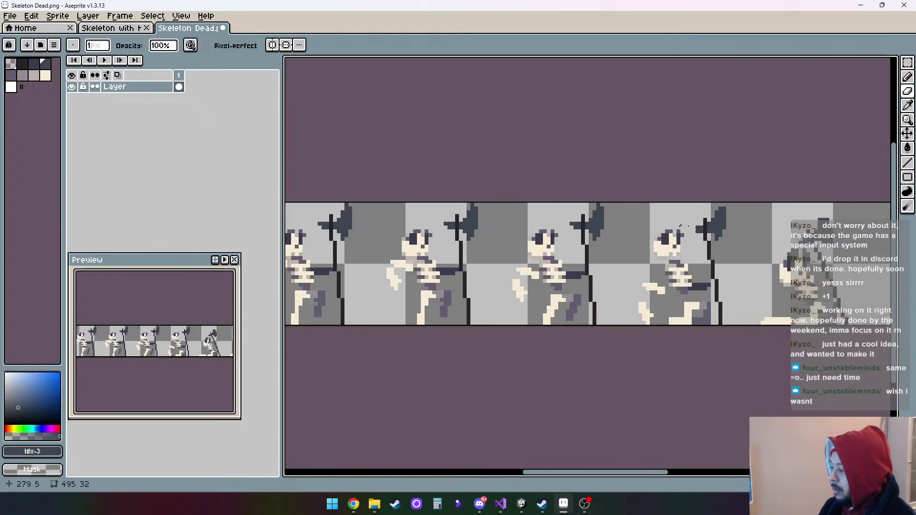
left_click_drag(815, 183, 582, 164)
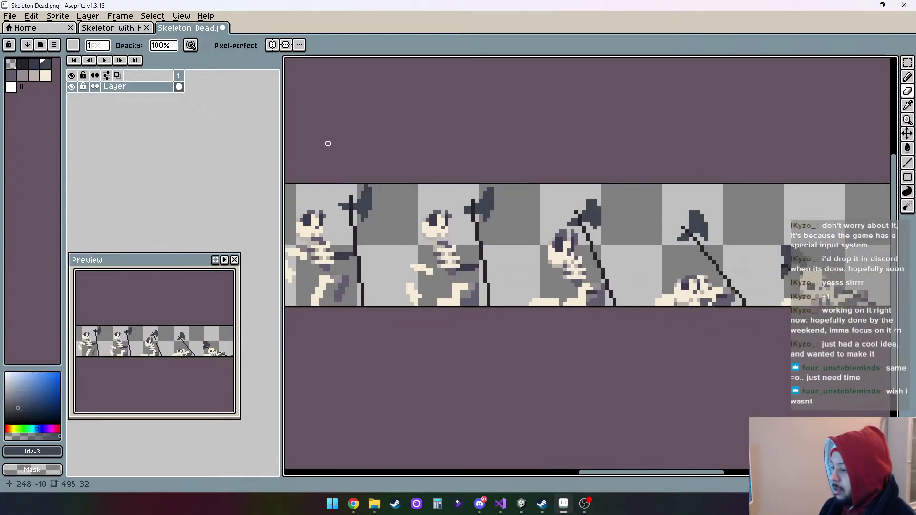
left_click_drag(329, 144, 647, 149)
scroll(620, 153, "left", 3)
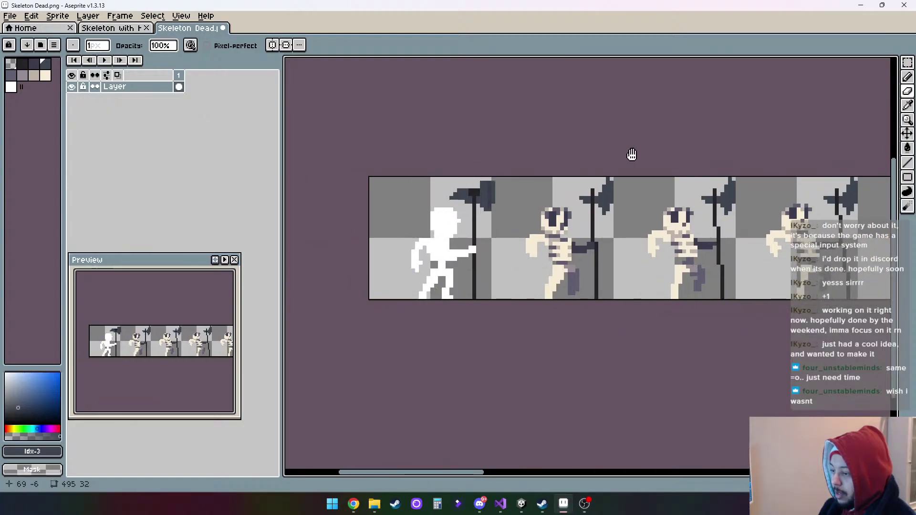
scroll(554, 135, "right", 2)
scroll(477, 167, "right", 2)
scroll(477, 167, "down", 1)
key("ctrl+v")
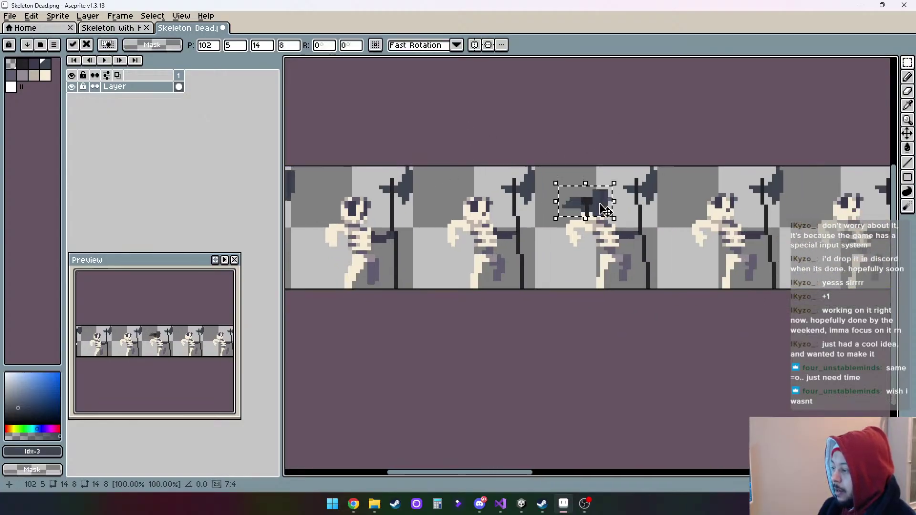
left_click_drag(587, 195, 704, 196)
key("Escape")
scroll(722, 194, "right", 5)
left_click_drag(777, 204, 526, 167)
key("ctrl+v")
key("Left")
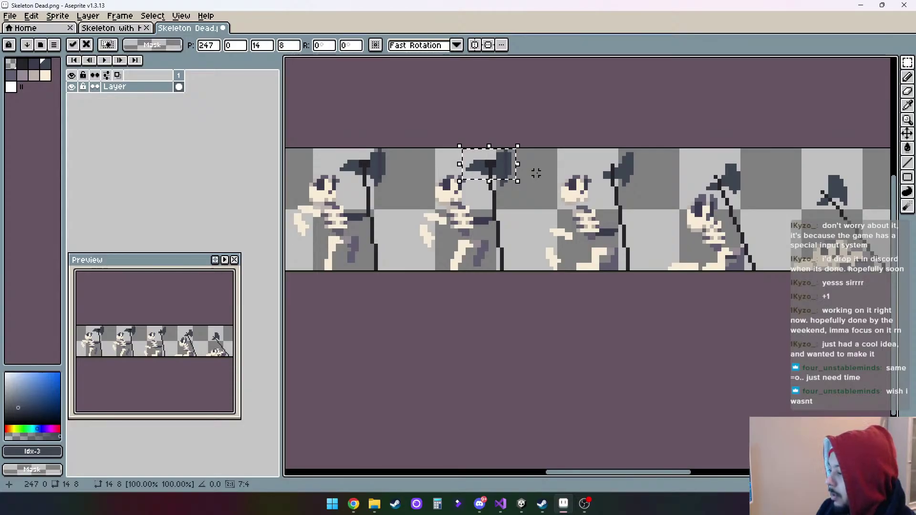
Deselect the pasted hammer head and erase the leftover axe pixels around the hammers in the second through eighth frames
left_click_drag(521, 203, 735, 238)
left_click_drag(439, 260, 737, 210)
mouse_move(414, 171)
left_mouse_down()
mouse_move(640, 192)
mouse_move(631, 197)
left_mouse_up()
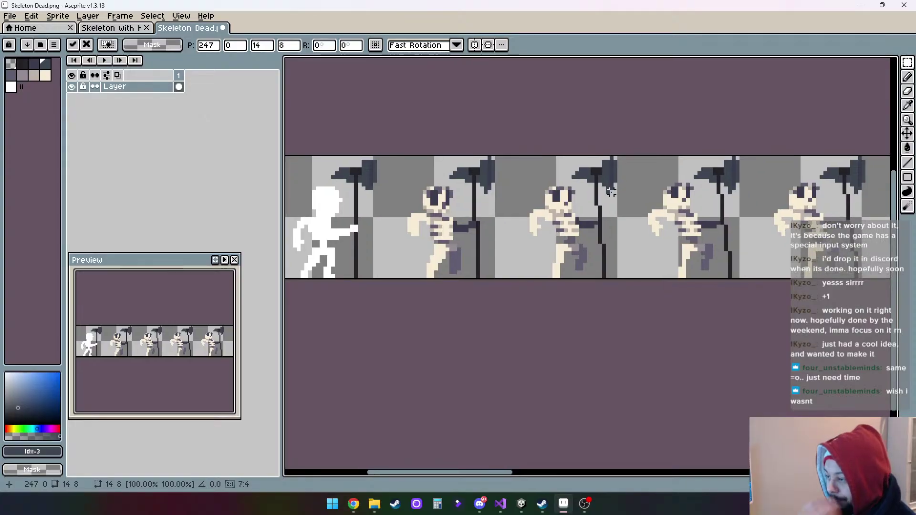
left_click(907, 76)
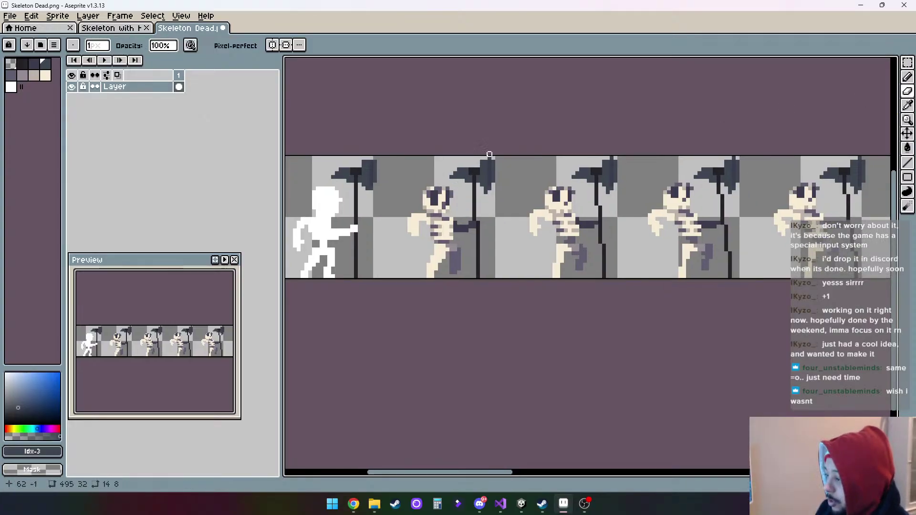
key("ctrl+d")
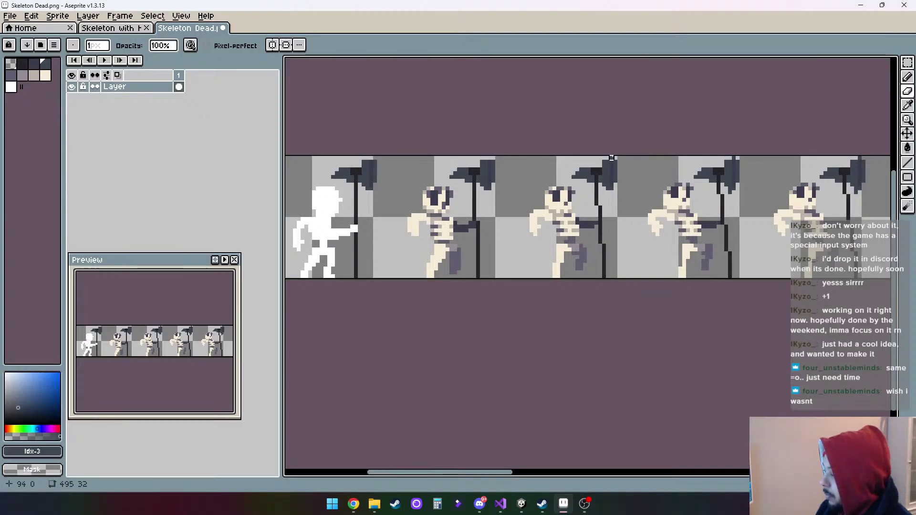
left_click_drag(636, 170, 468, 177)
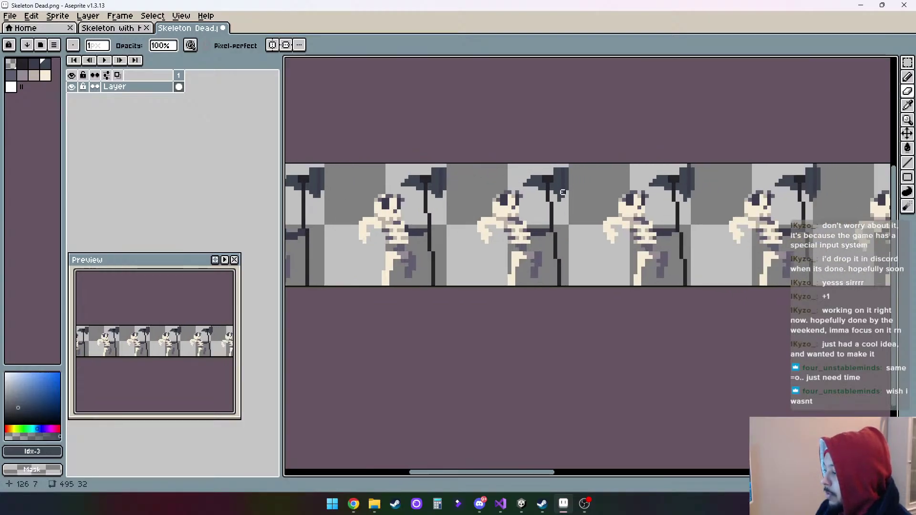
left_click_drag(586, 208, 442, 209)
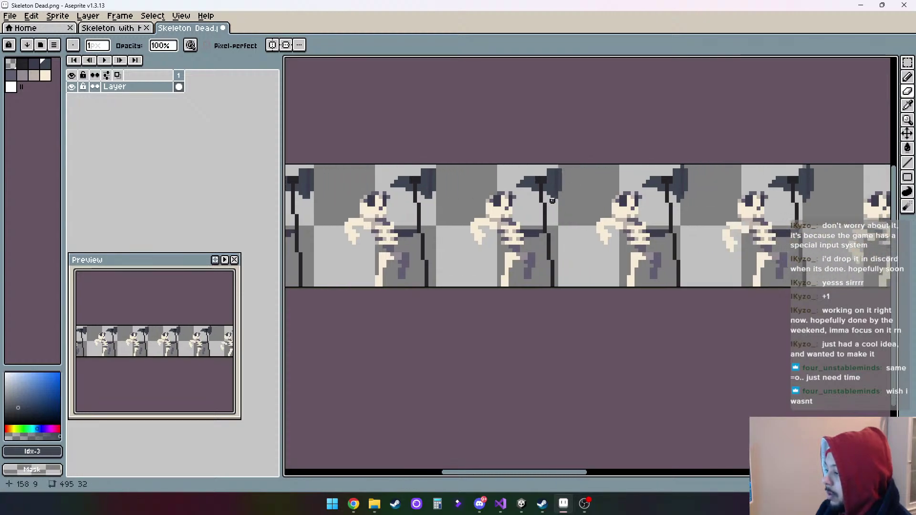
left_click_drag(554, 218, 513, 218)
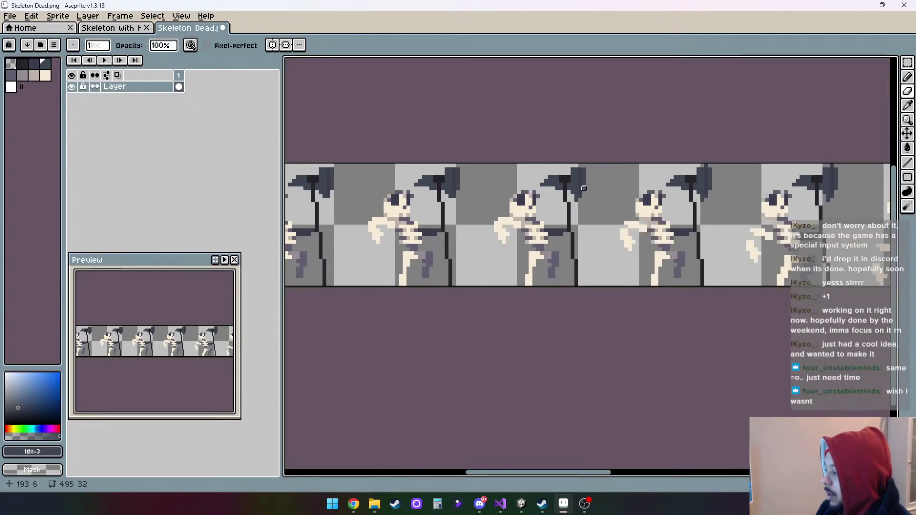
left_click_drag(578, 199, 563, 190)
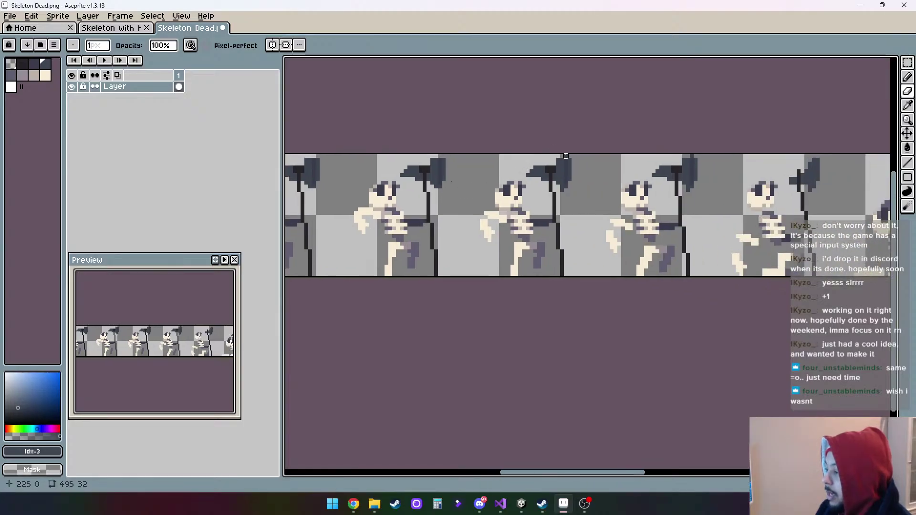
scroll(589, 196, "right", 3)
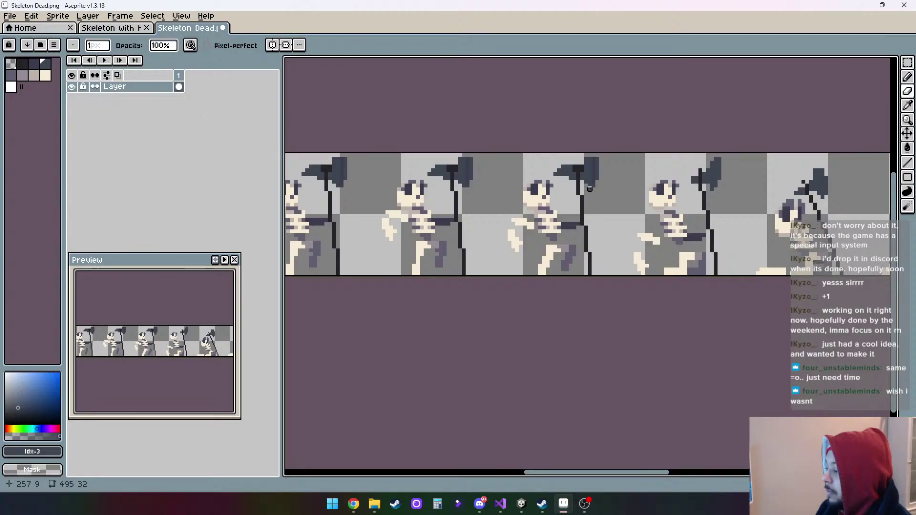
Paste the hammer head onto the ninth frame's axe, rotated 6.6° and positioned at 279, 2
scroll(628, 212, "right", 5)
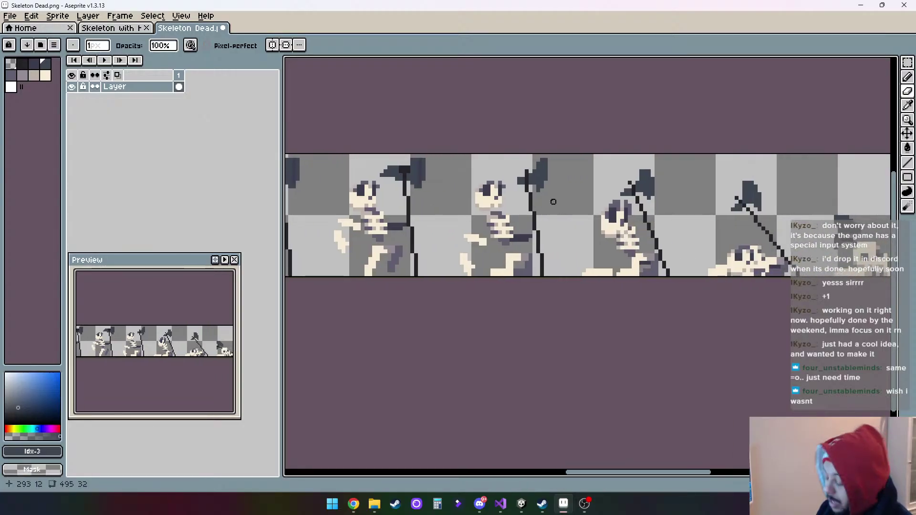
key("ctrl+v")
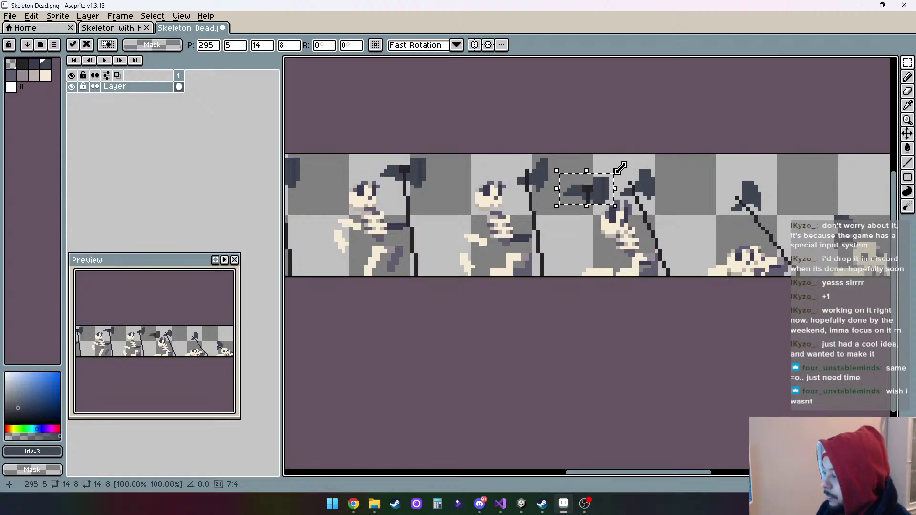
left_click_drag(626, 167, 597, 168)
left_click_drag(577, 197, 550, 190)
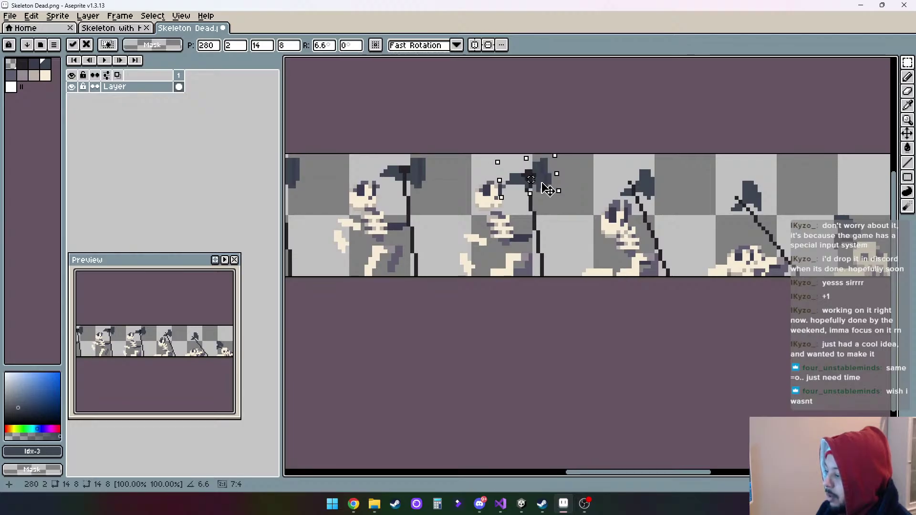
mouse_move(548, 191)
left_mouse_down()
mouse_move(594, 190)
mouse_move(565, 197)
mouse_move(548, 190)
left_mouse_up()
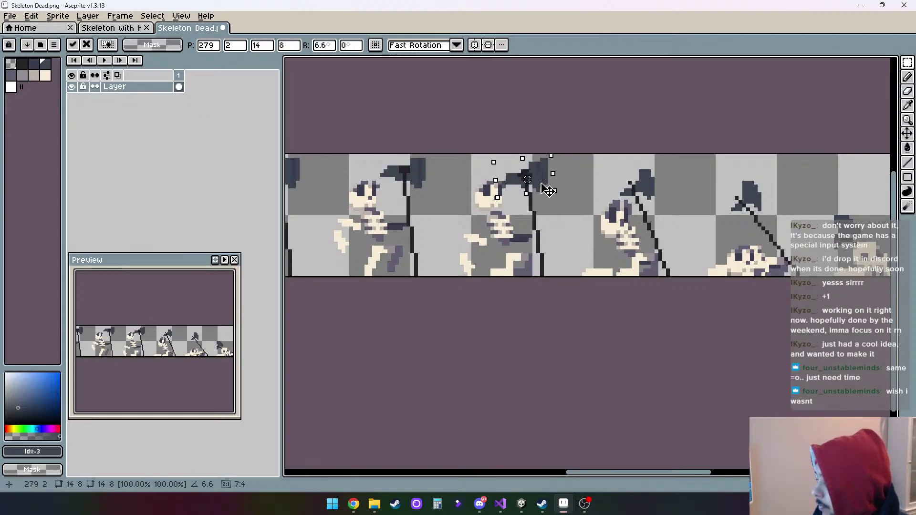
left_click(595, 176)
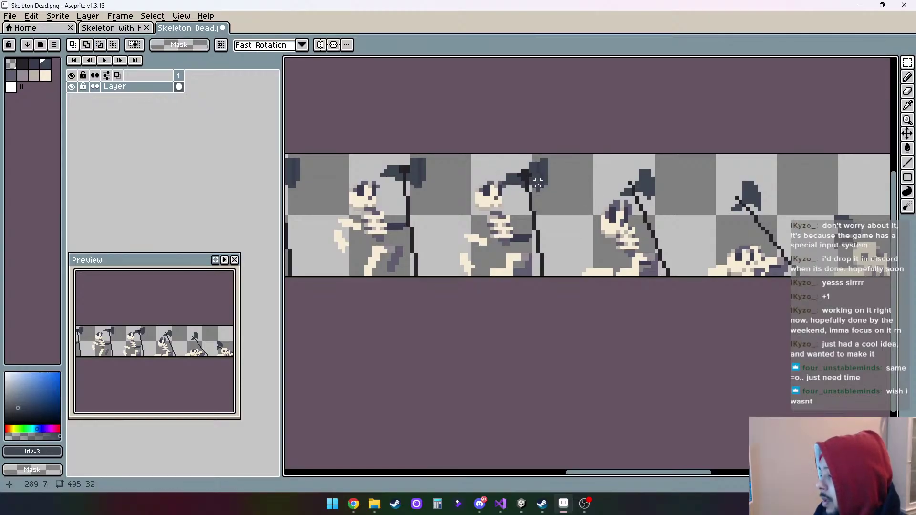
Erase the leftover axe pixels around the hammer head in the ninth frame
scroll(538, 182, "up", 2)
scroll(536, 184, "down", 2)
scroll(536, 184, "up", 2)
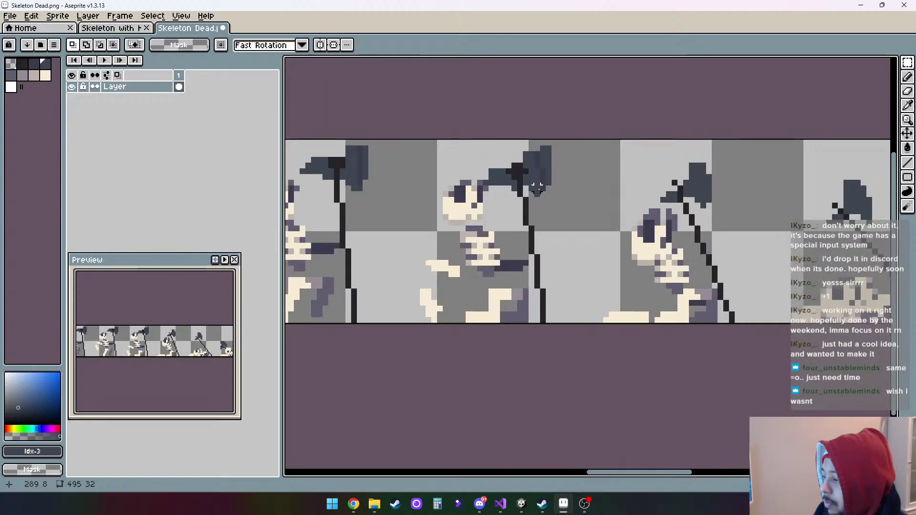
left_click(908, 74)
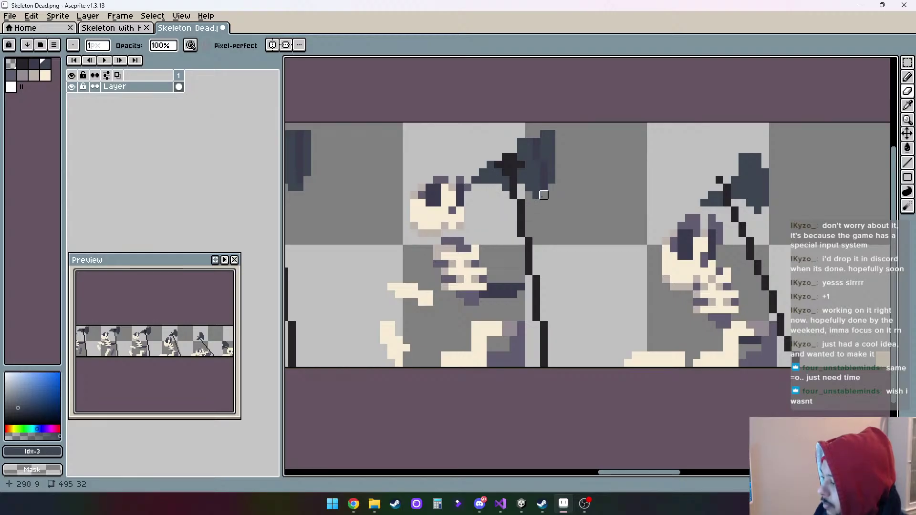
scroll(551, 134, "down", 2)
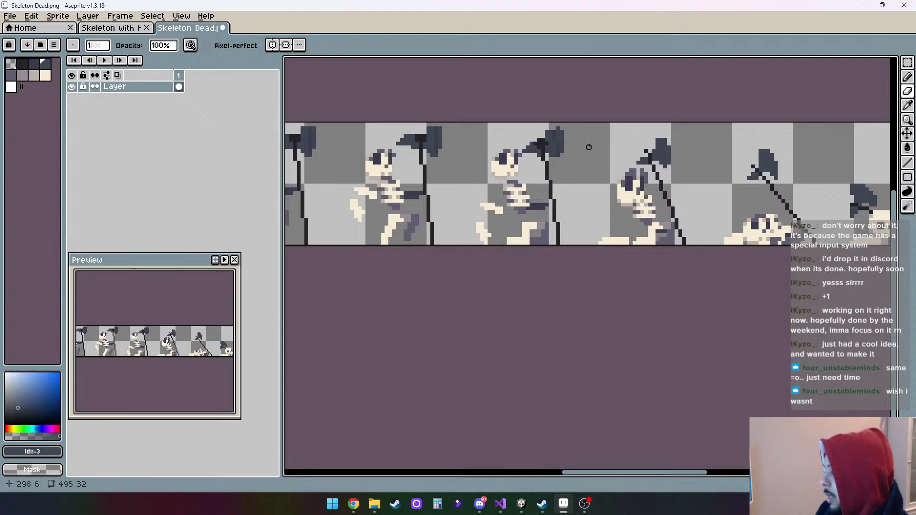
Reshape the tenth frame's axe head into a hammer, extending the head in Idx-3 and thickening the shaft joint in Idx-1
left_click_drag(589, 147, 503, 156)
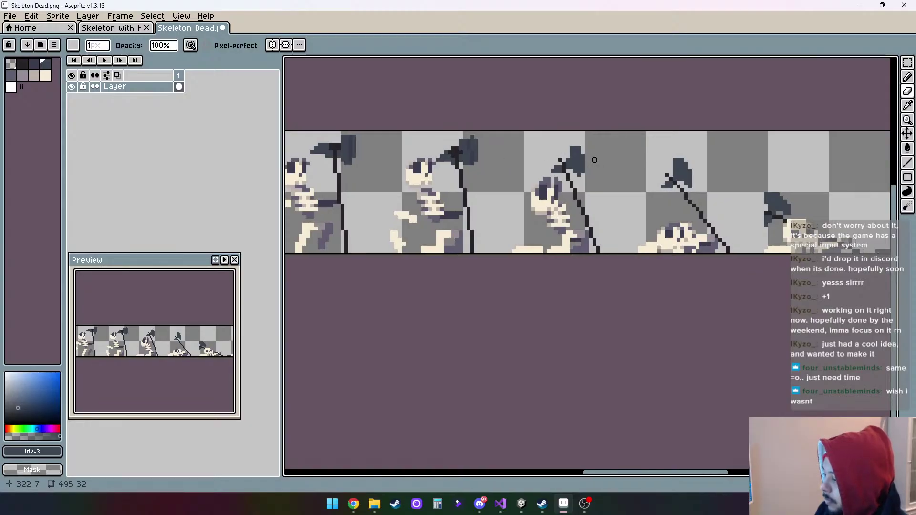
scroll(587, 159, "up", 1)
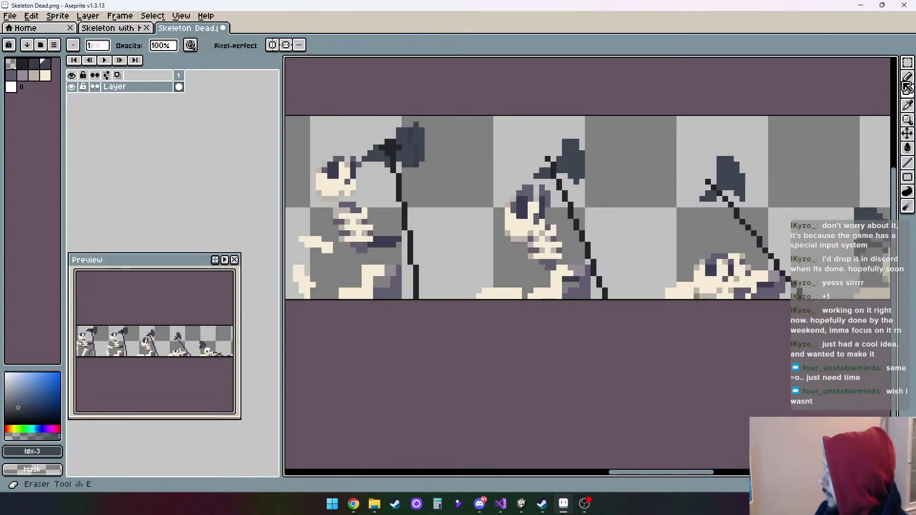
key("b")
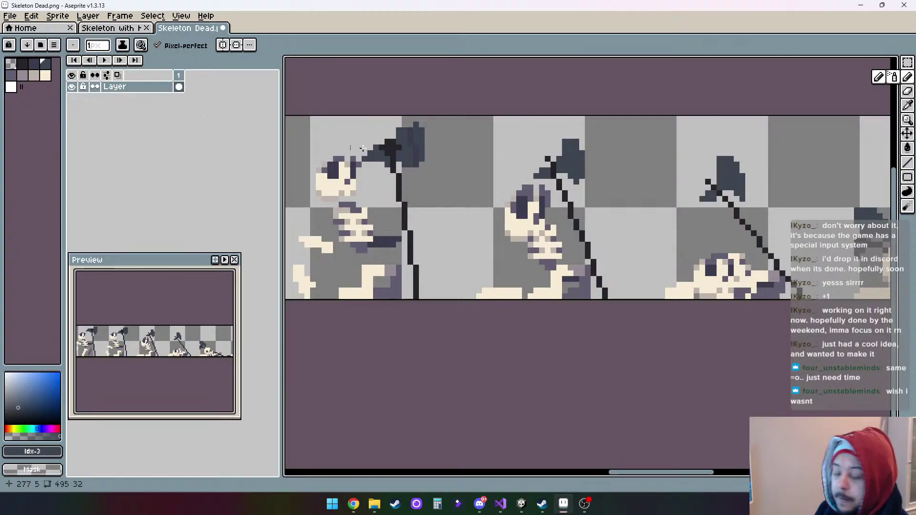
left_click(586, 174)
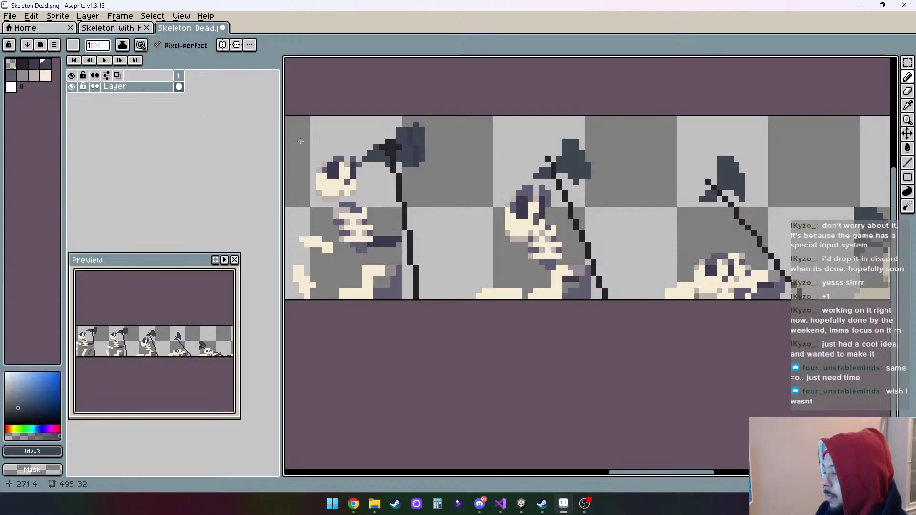
left_click(23, 66)
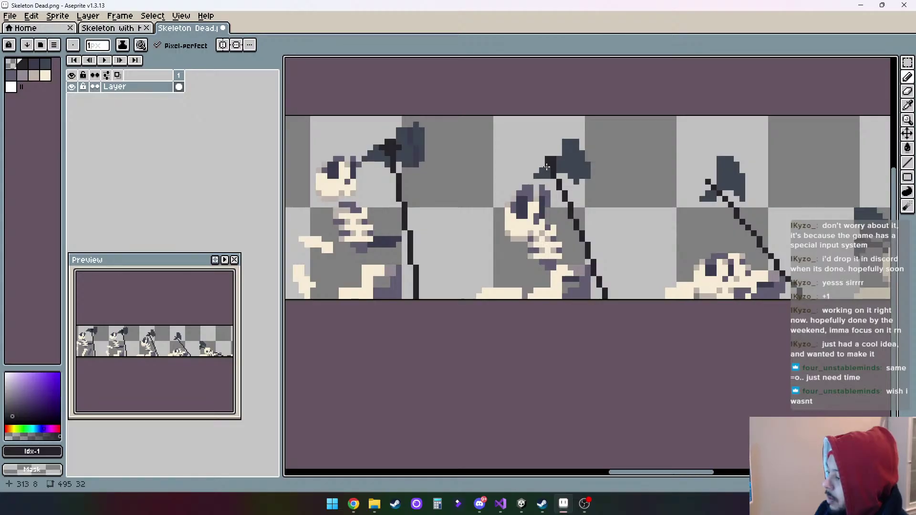
left_click(557, 164)
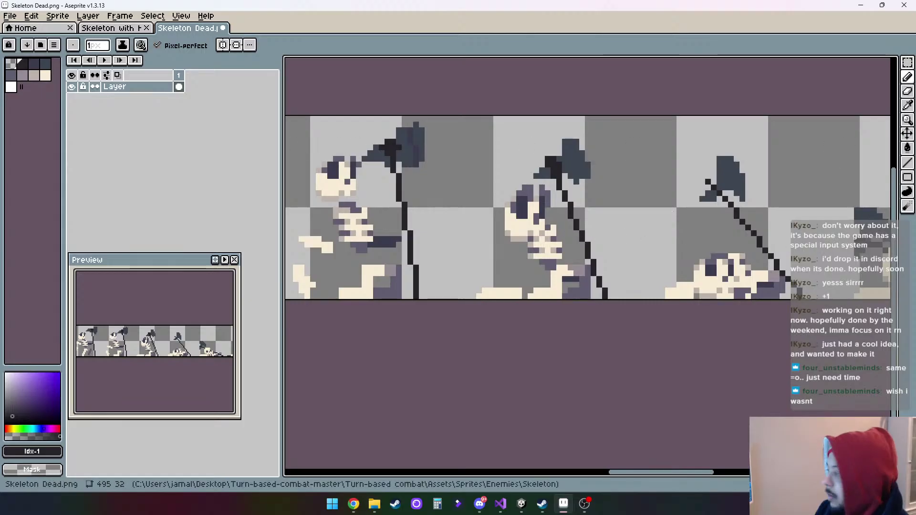
left_click(45, 63)
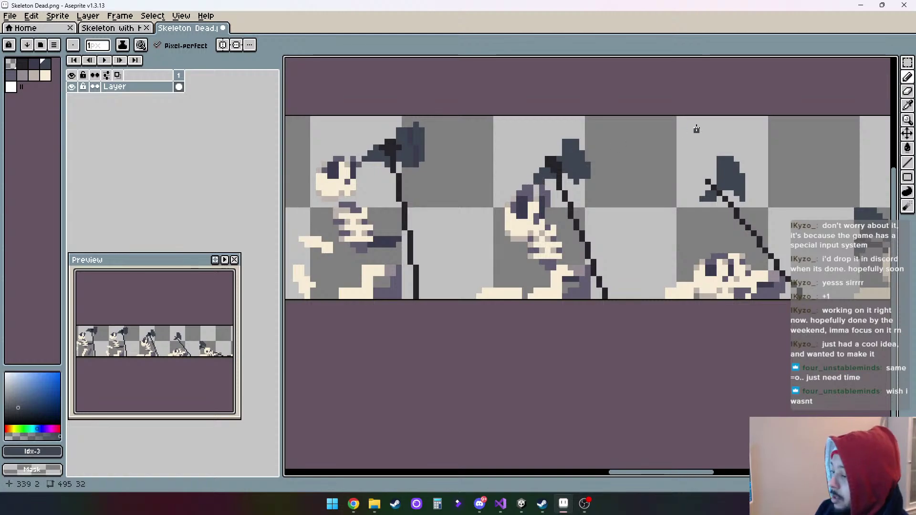
key("e")
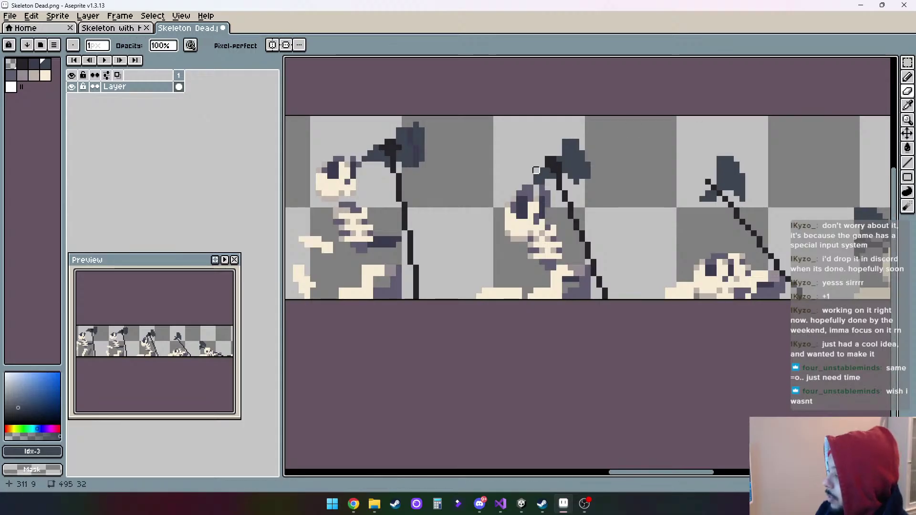
Shade the tenth frame's hammer head with Idx-2 pixels using the Pencil tool
left_click_drag(654, 150, 555, 137)
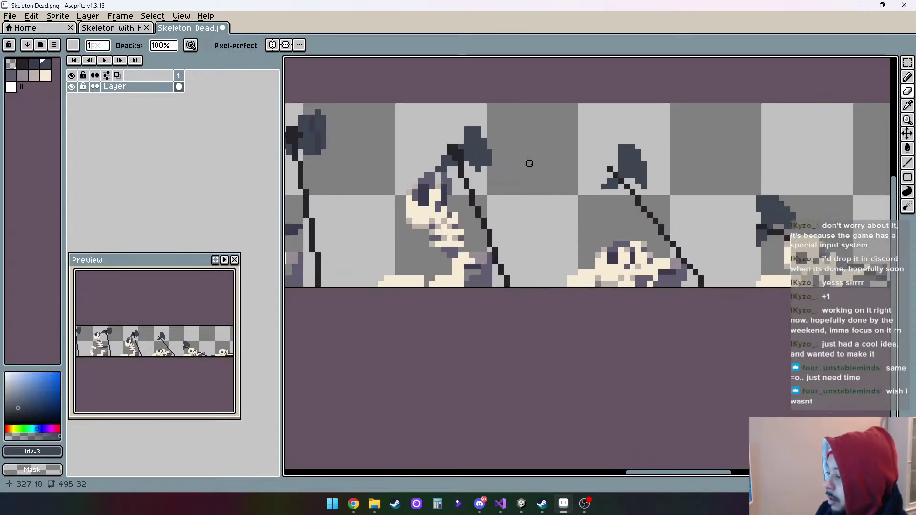
left_click(36, 67)
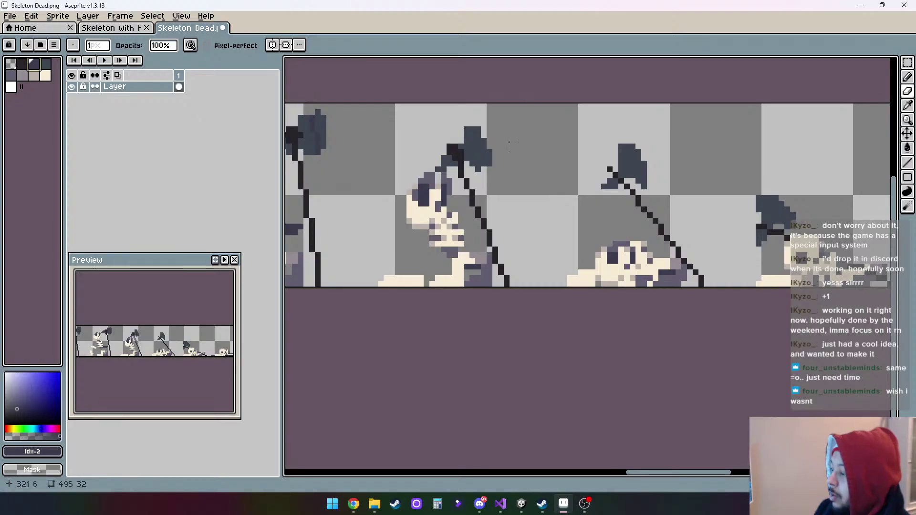
left_click(907, 76)
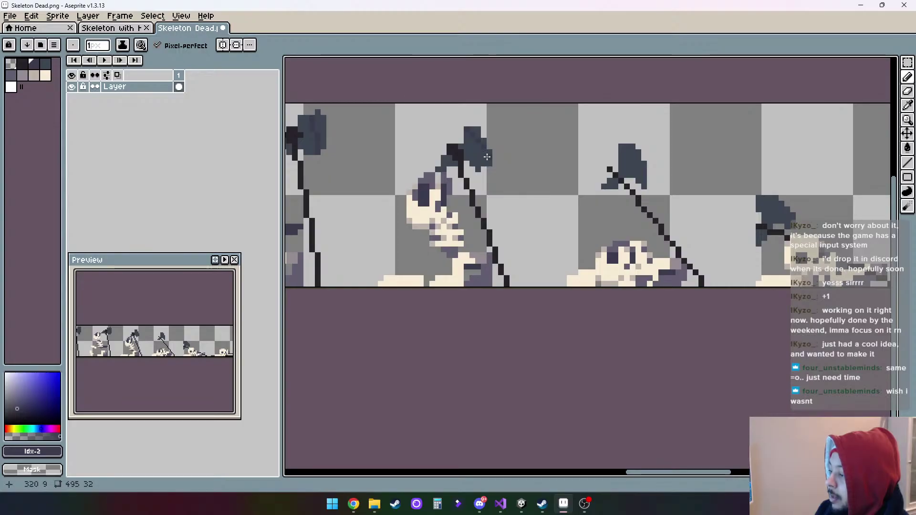
Reshape the eleventh frame's axe into a hammer, extending both ends in Idx-3 and thickening the shaft joint in Idx-1
left_click_drag(538, 198, 484, 185)
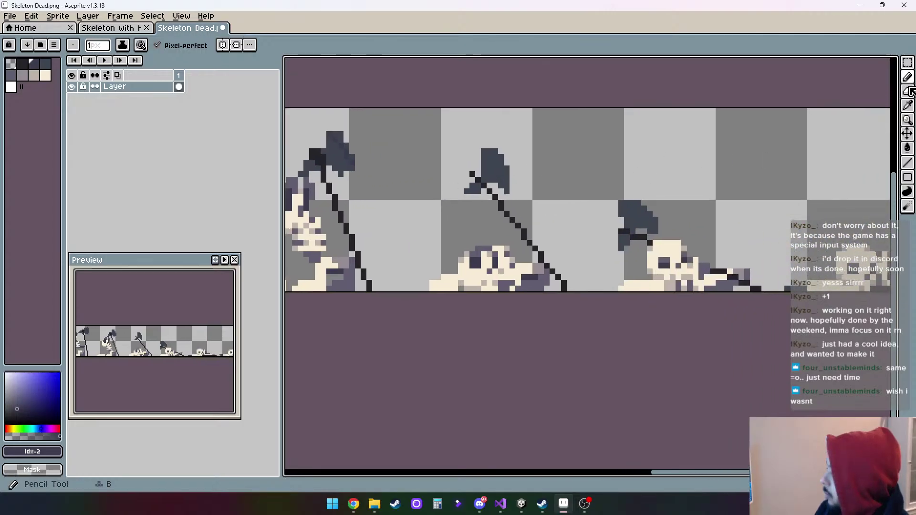
left_click(45, 63)
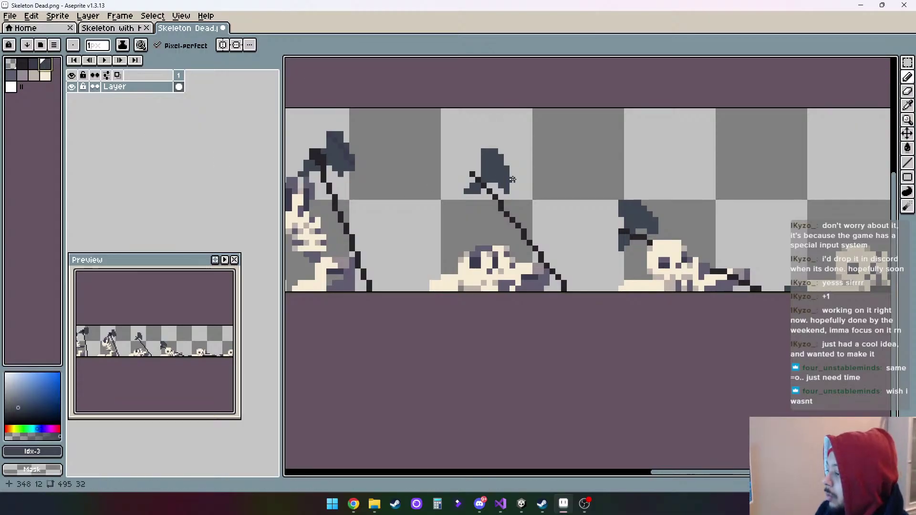
left_click(462, 199)
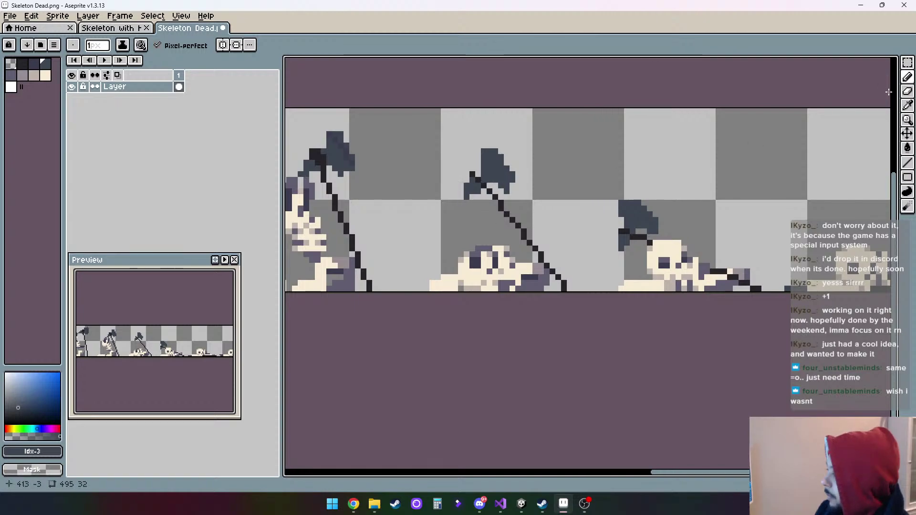
left_click(24, 65)
left_click(479, 175)
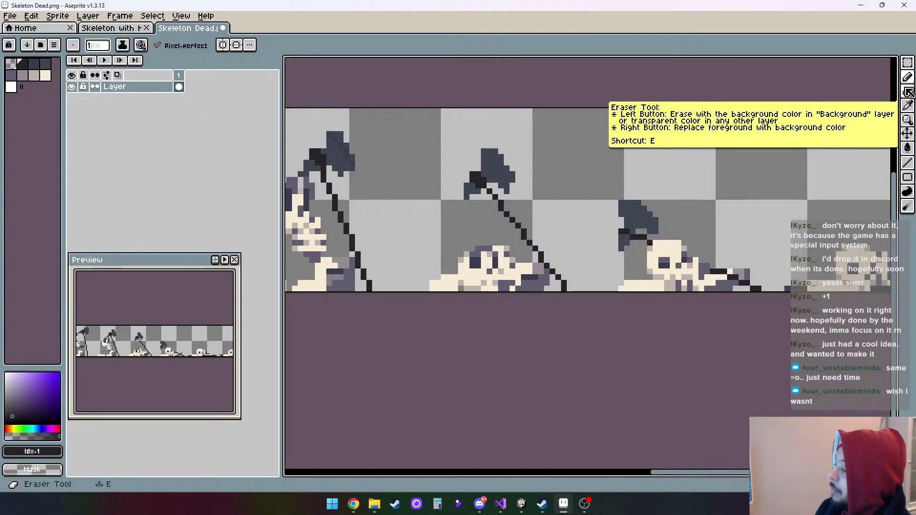
Erase the upper-left corner pixels of the hammer heads in the tenth, eleventh and twelfth frames
key("bracketright")
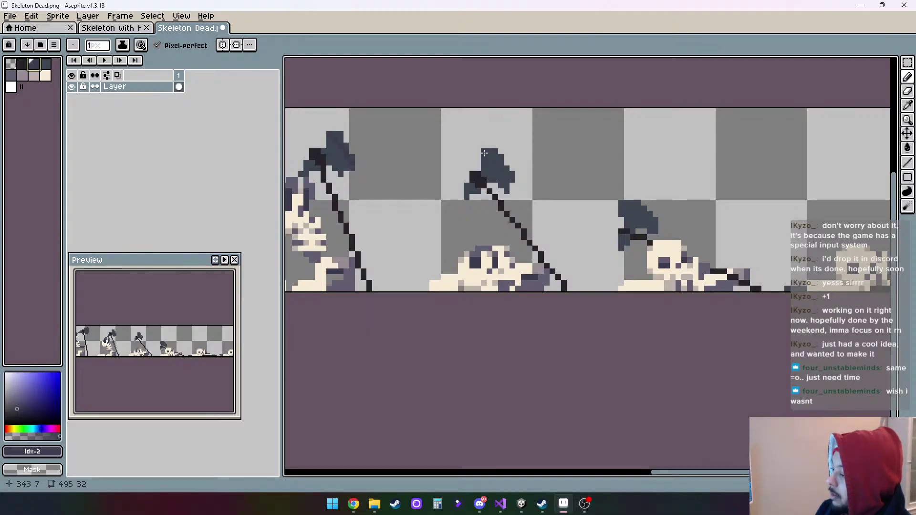
key("e")
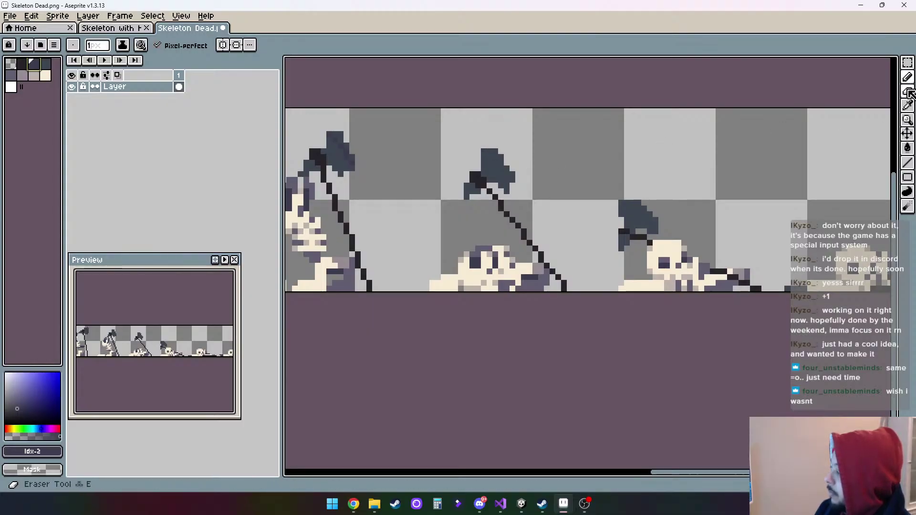
left_click(329, 134)
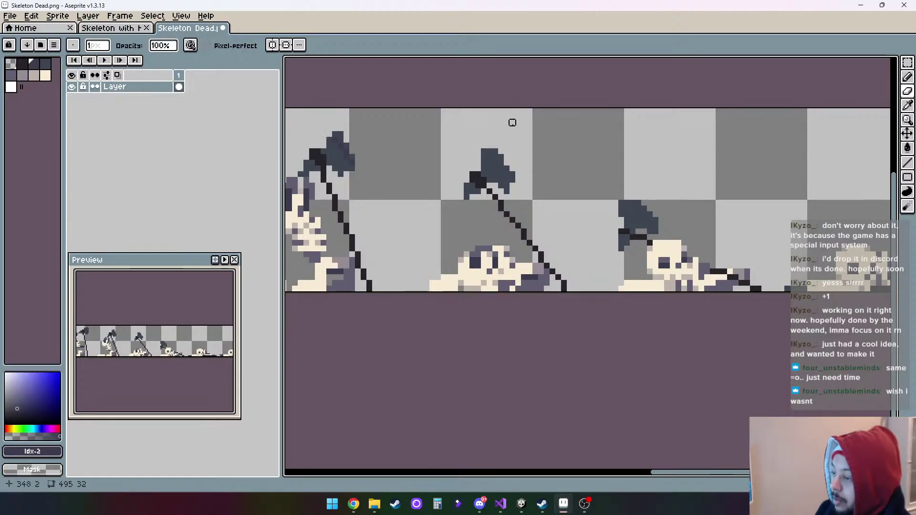
left_click_drag(436, 182, 354, 167)
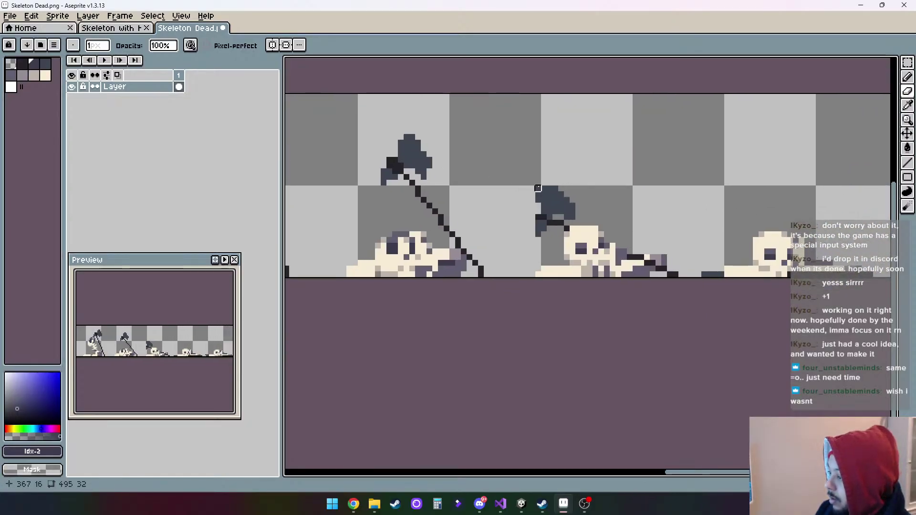
scroll(525, 167, "left", 3)
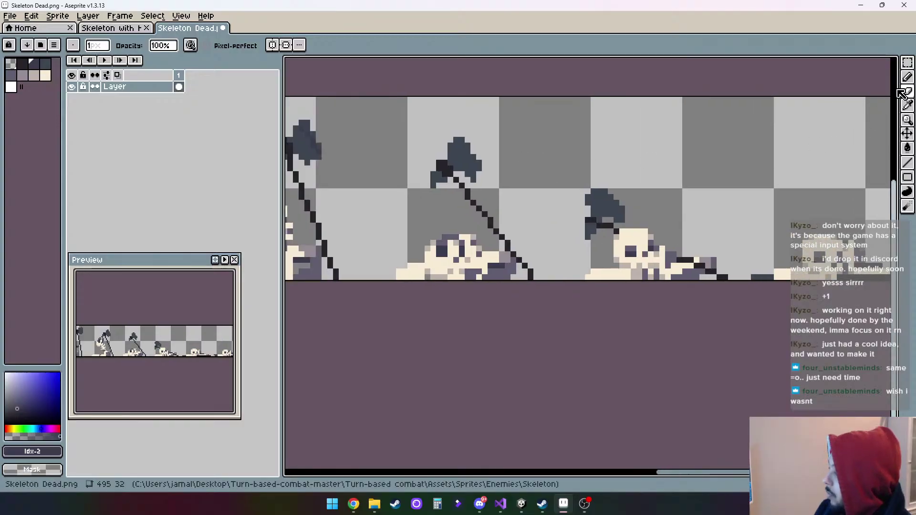
Shade the hammer heads in the eleventh and twelfth frames with Idx-2 and fill out their edges with Idx-3 pixels
key("b")
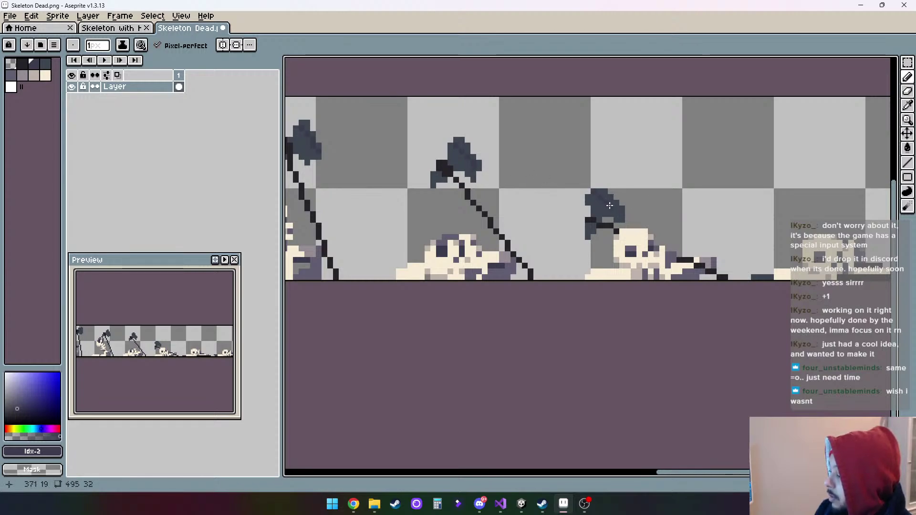
left_click(46, 62)
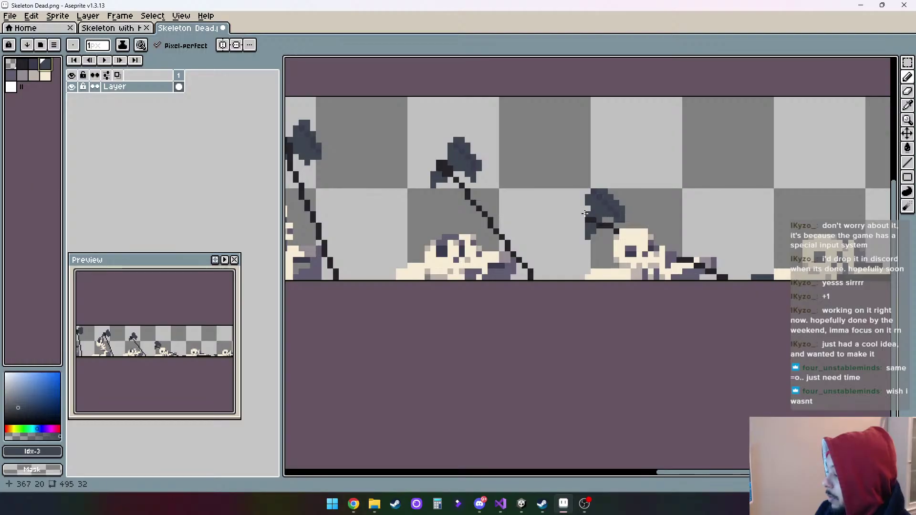
left_click(605, 219)
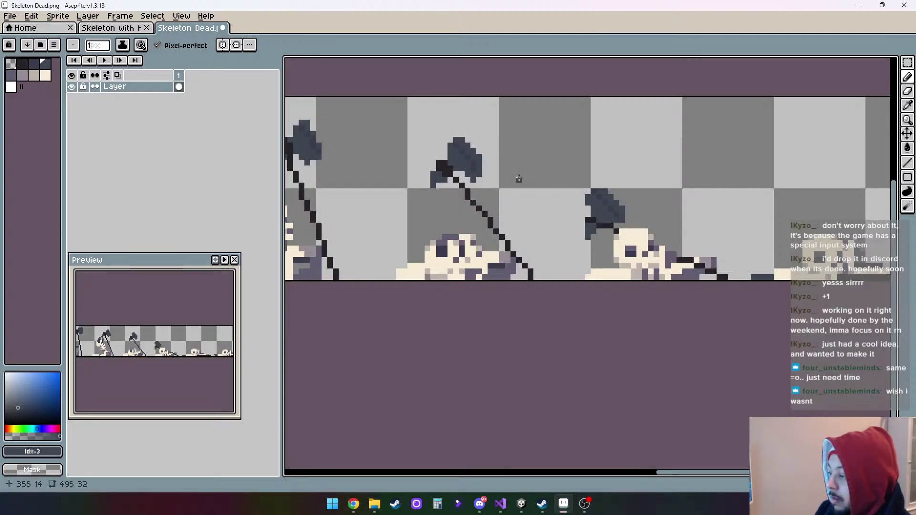
left_click(485, 164)
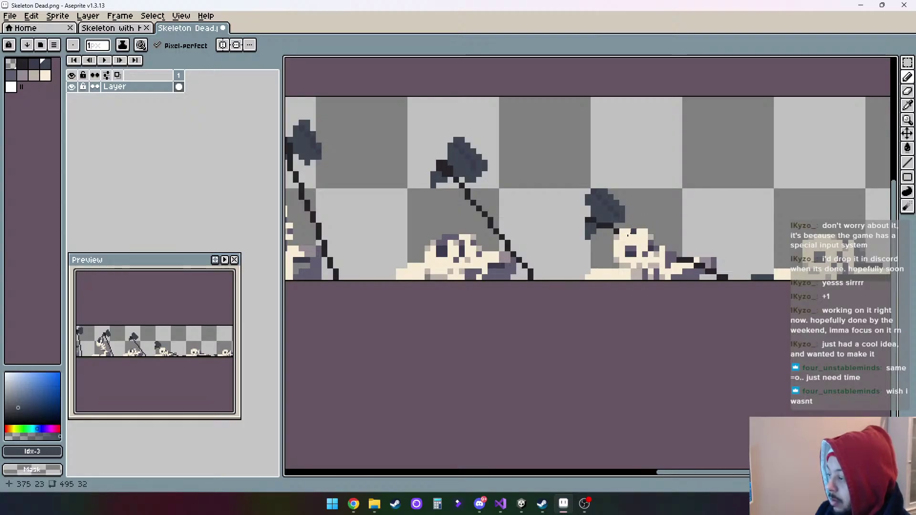
Extend the narrow end of the twelfth frame's hammer in Idx-3 and thicken its shaft joint in Idx-1
left_click(583, 227)
left_click_drag(583, 226, 582, 240)
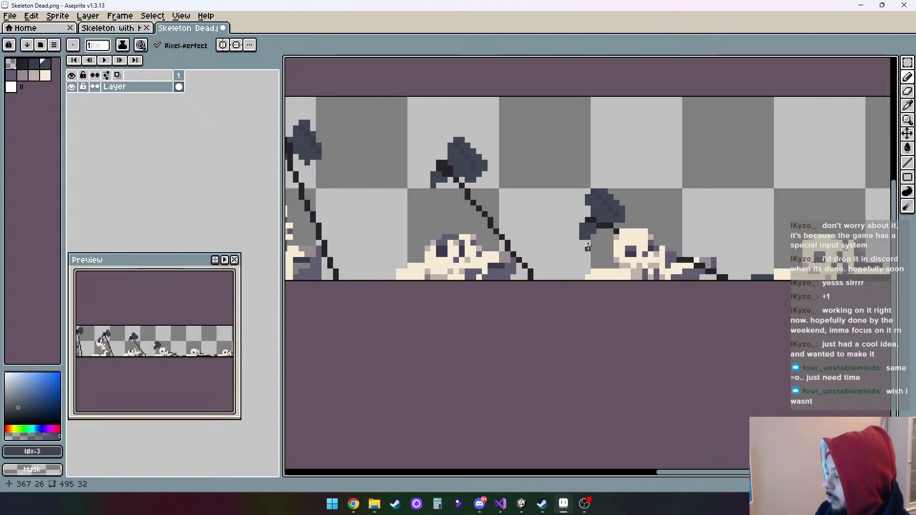
left_click(21, 63)
left_click(591, 222)
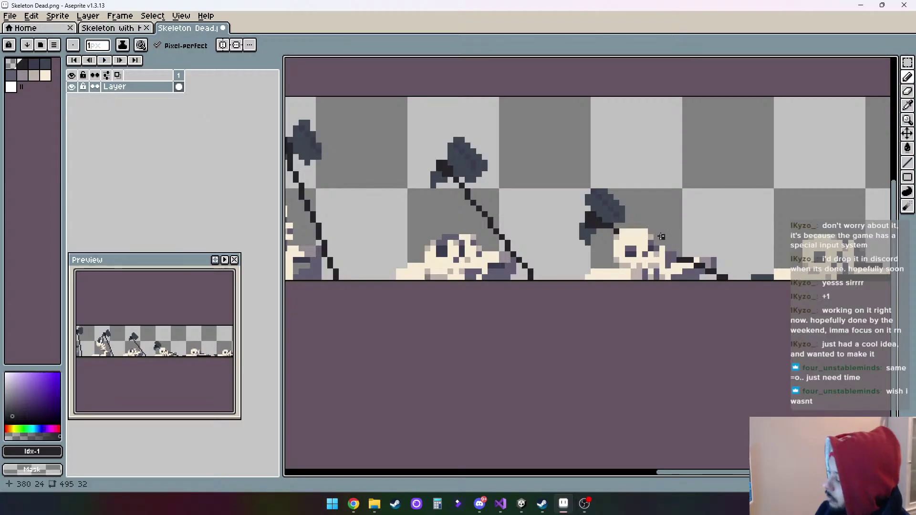
Check the whole death strip and add an Idx-3 pixel to the top edge of the ninth frame's hammer head
left_click_drag(685, 185, 678, 180)
scroll(679, 179, "down", 8)
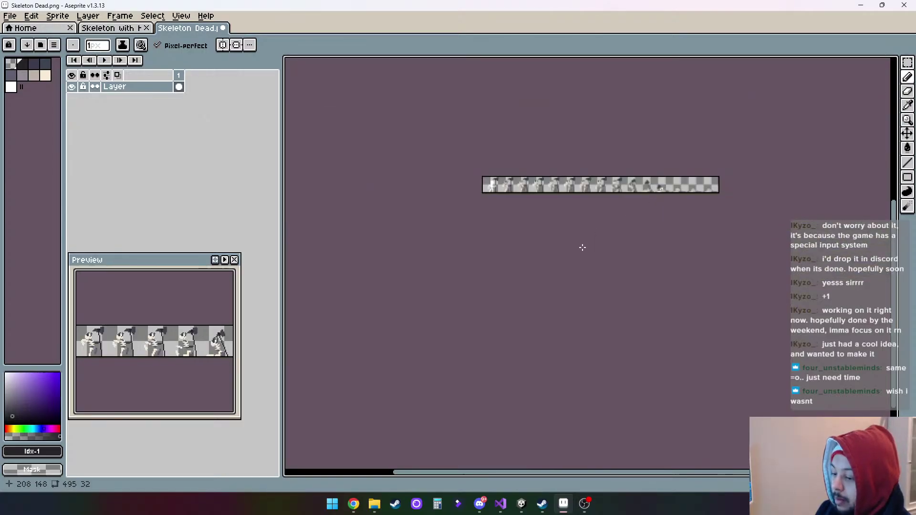
scroll(582, 247, "up", 3)
left_click_drag(527, 241, 372, 264)
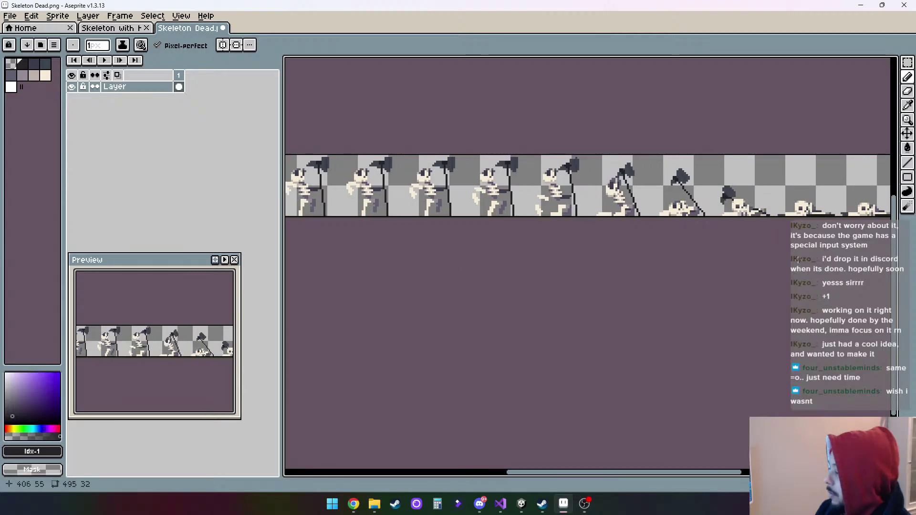
left_click_drag(798, 259, 648, 260)
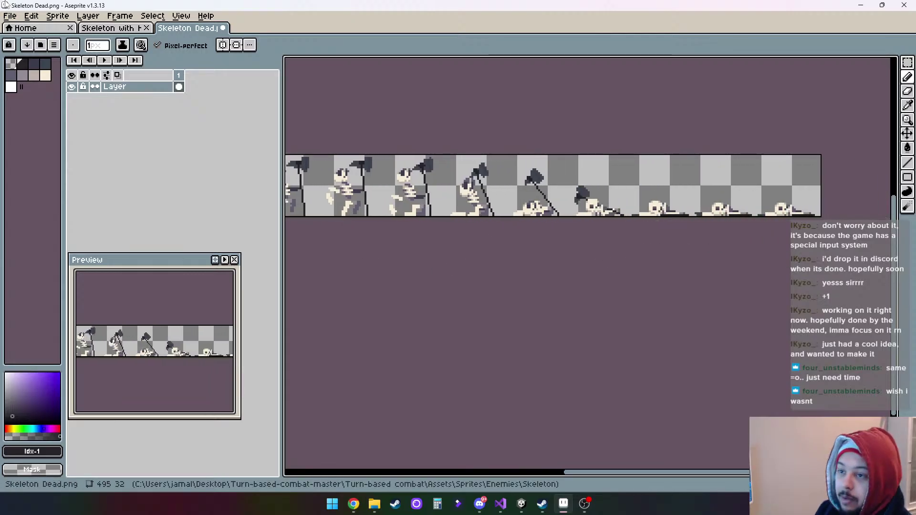
scroll(430, 156, "up", 9)
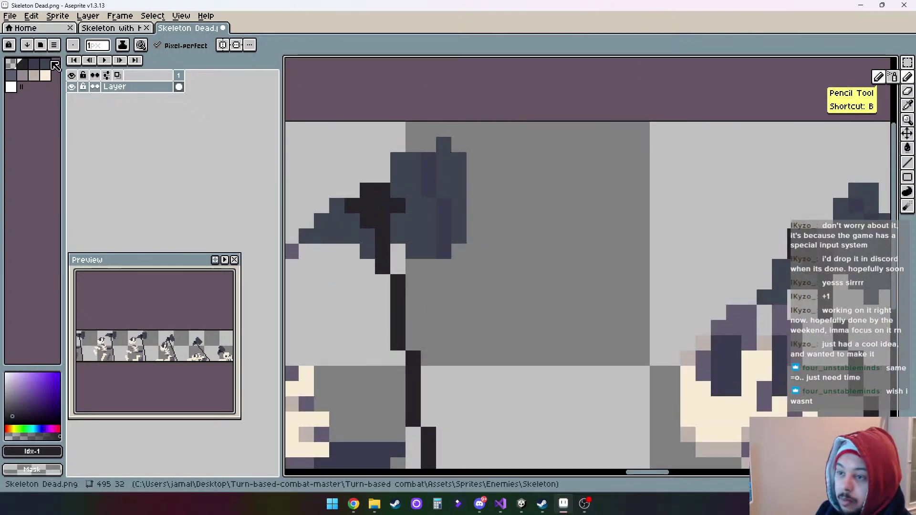
left_click(47, 63)
left_click(429, 144)
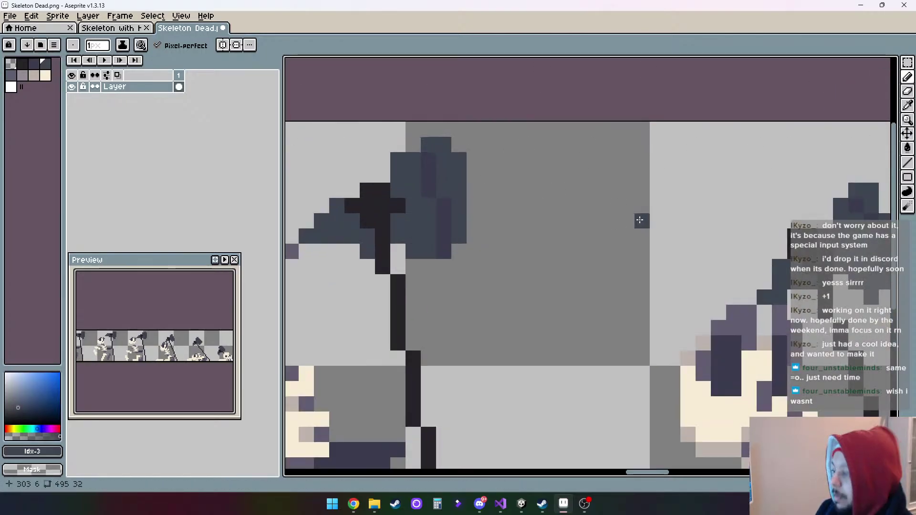
scroll(640, 220, "down", 5)
scroll(499, 308, "down", 3)
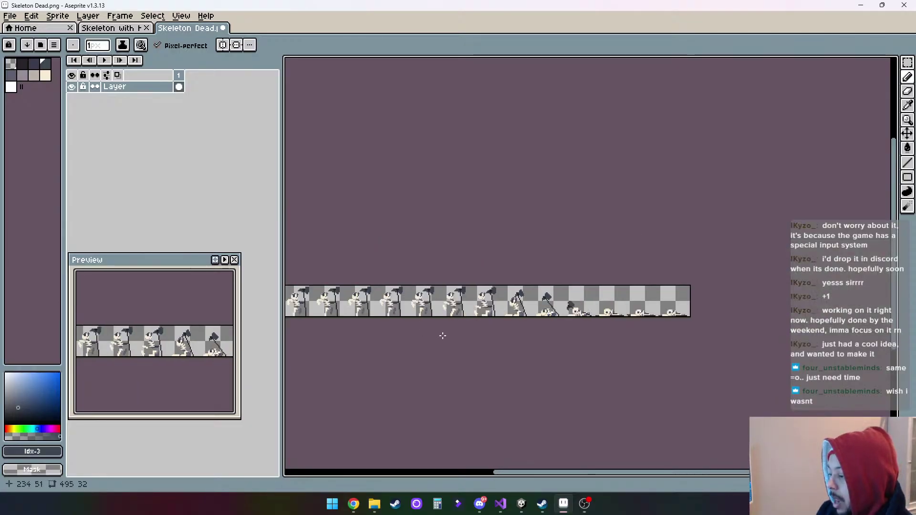
Save the death sheet as Skeleton With Hammer Dead.png in the Enemies folder's Skeleton With Hammer subfolder
left_click_drag(443, 336, 549, 280)
left_click(13, 18)
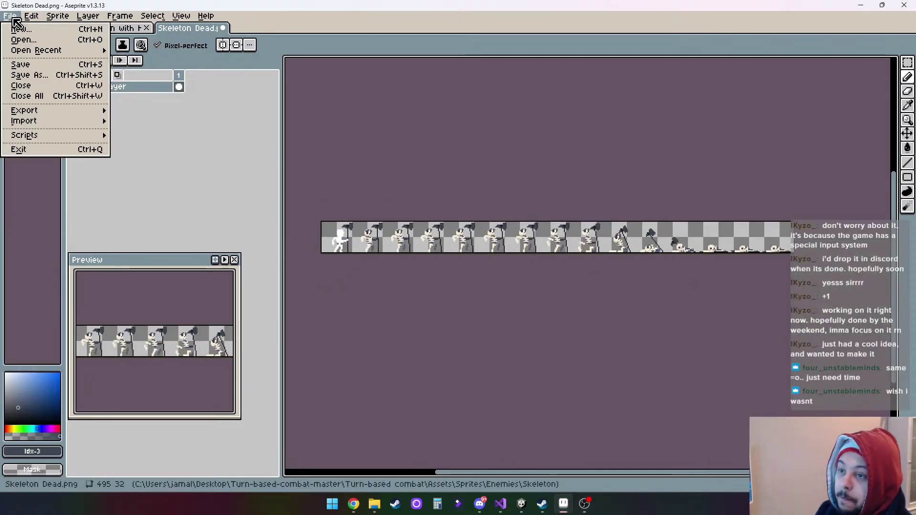
left_click(47, 77)
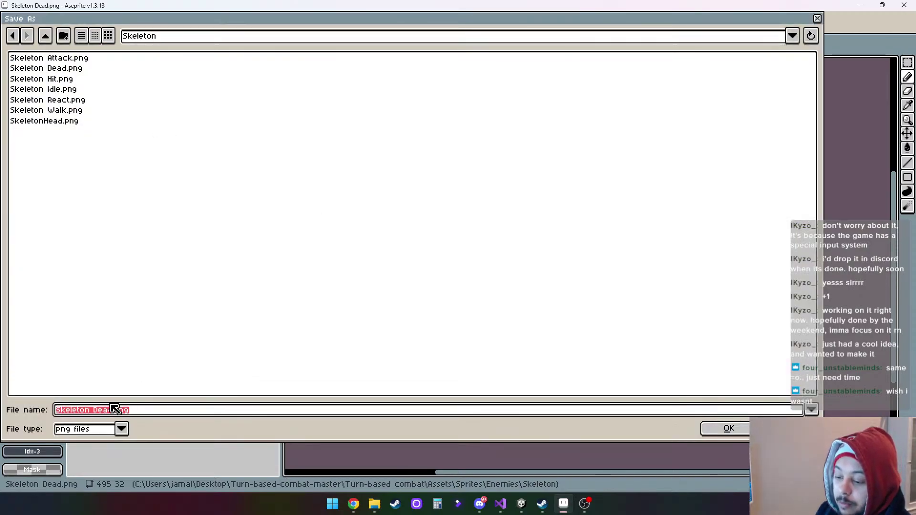
left_click(46, 36)
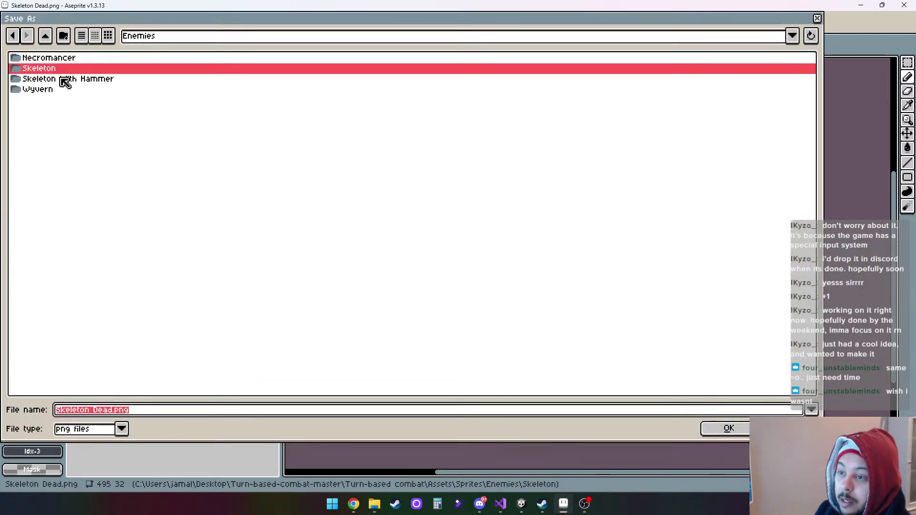
double_click(66, 81)
left_click(92, 410)
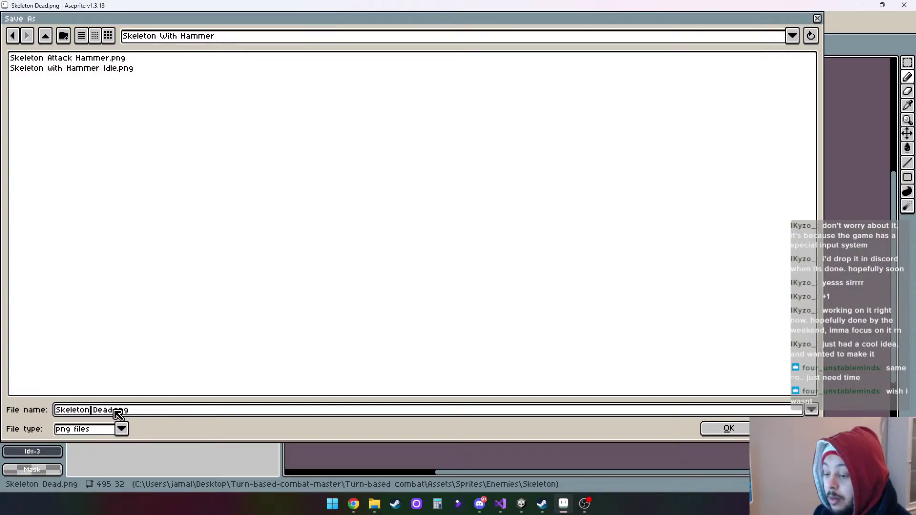
type("W")
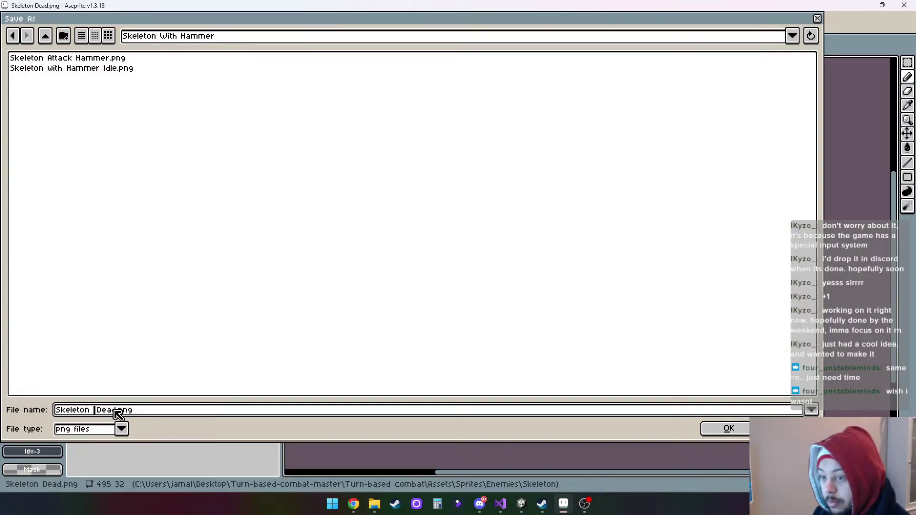
type("ith H")
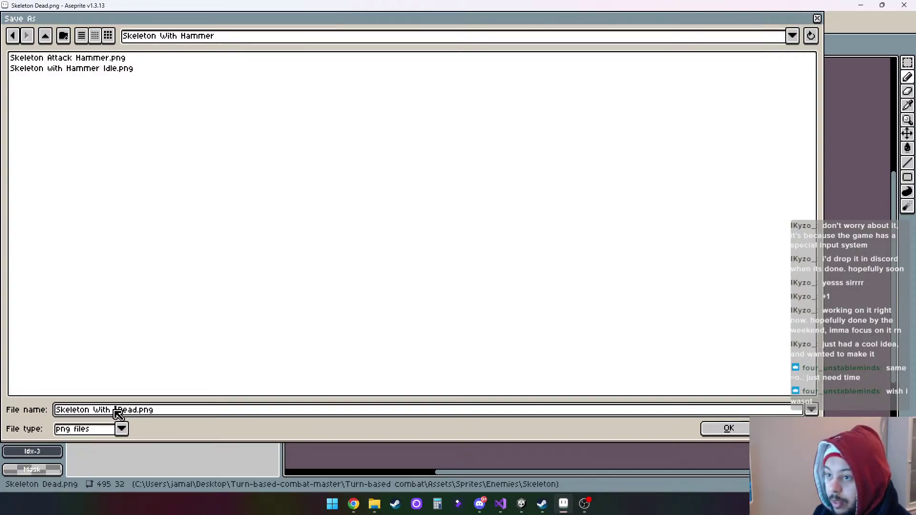
type("ammer")
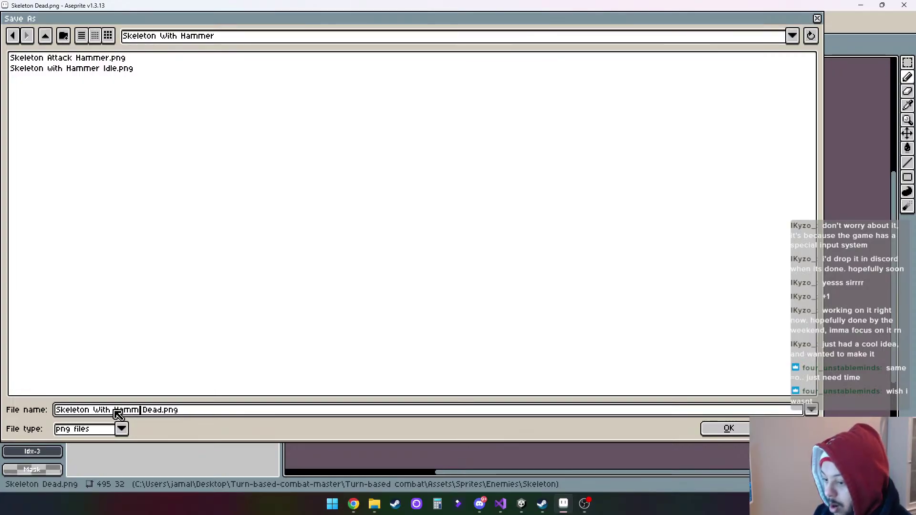
left_click(728, 428)
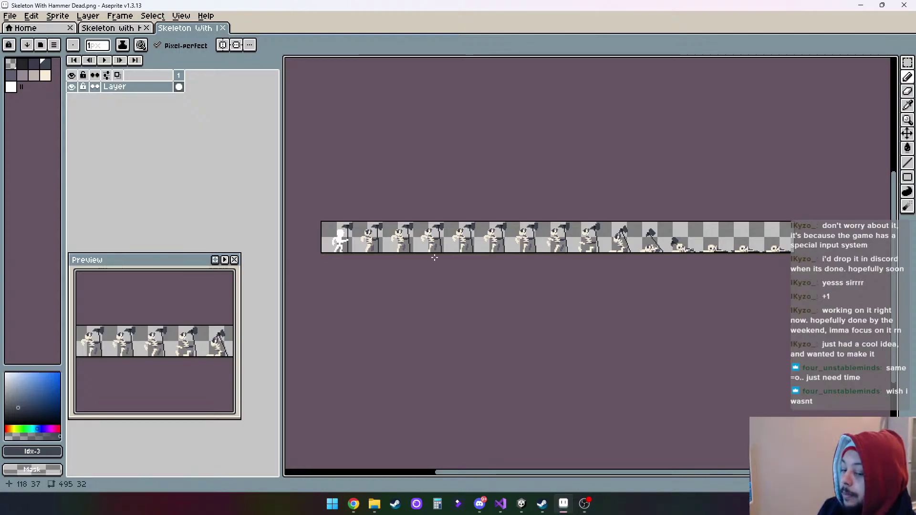
Switch to Unity and open the Enemies folder inside the project's PreFabs
left_click(860, 4)
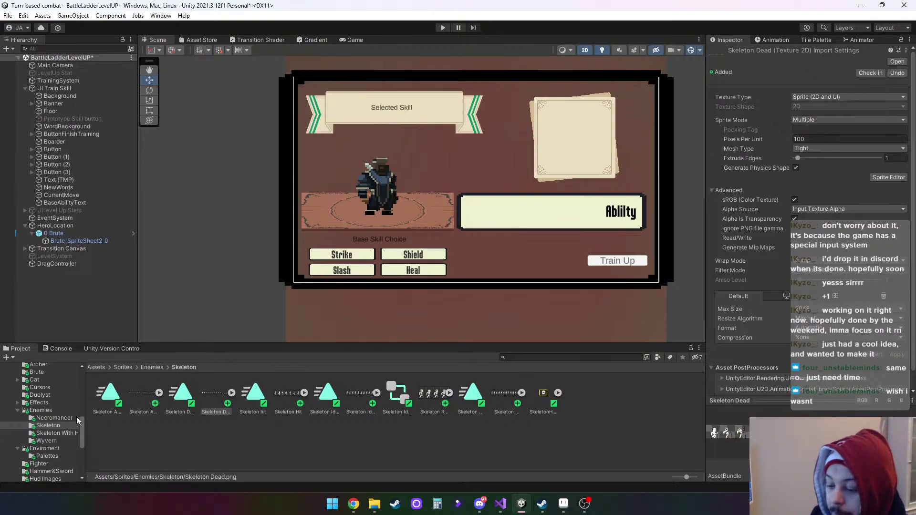
scroll(55, 420, "up", 5)
left_click(43, 394)
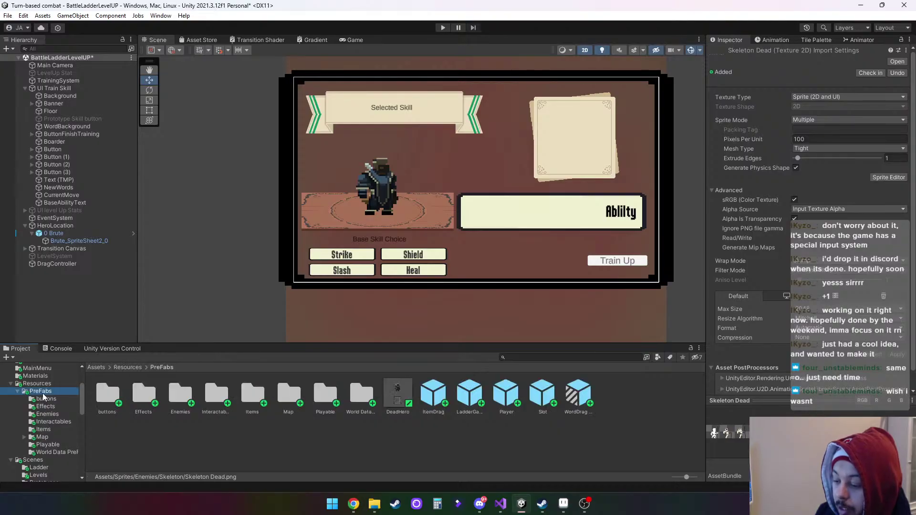
double_click(183, 395)
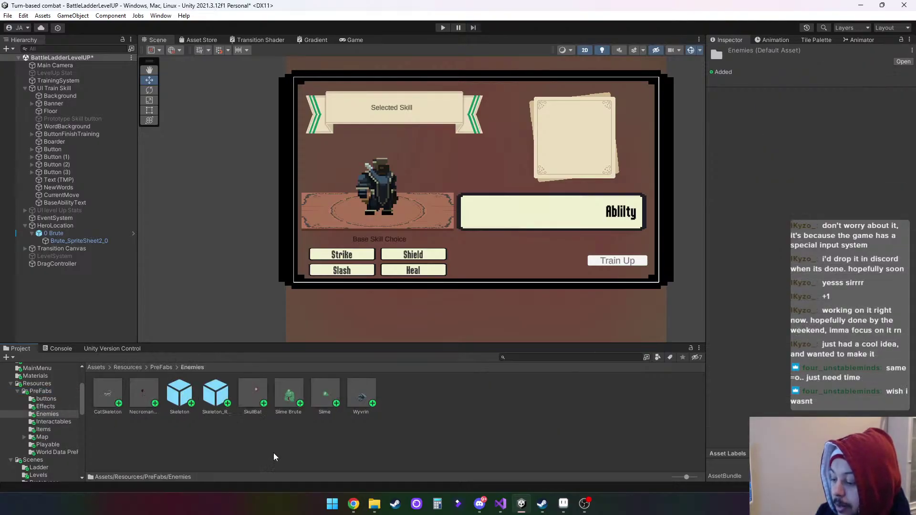
Place the Skeleton_Red prefab in the scene beside the Brute as a preview, and delete it from the scene
left_click_drag(221, 403, 469, 190)
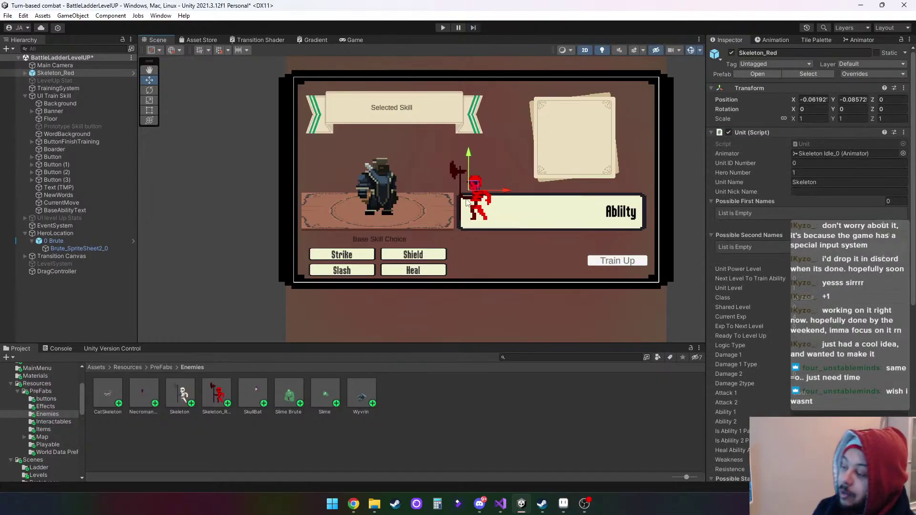
left_click_drag(471, 210, 413, 161)
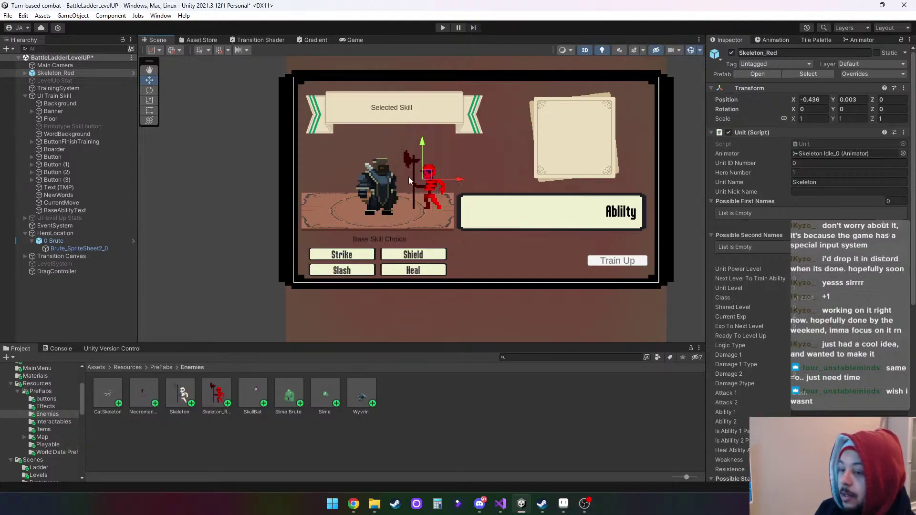
right_click(58, 75)
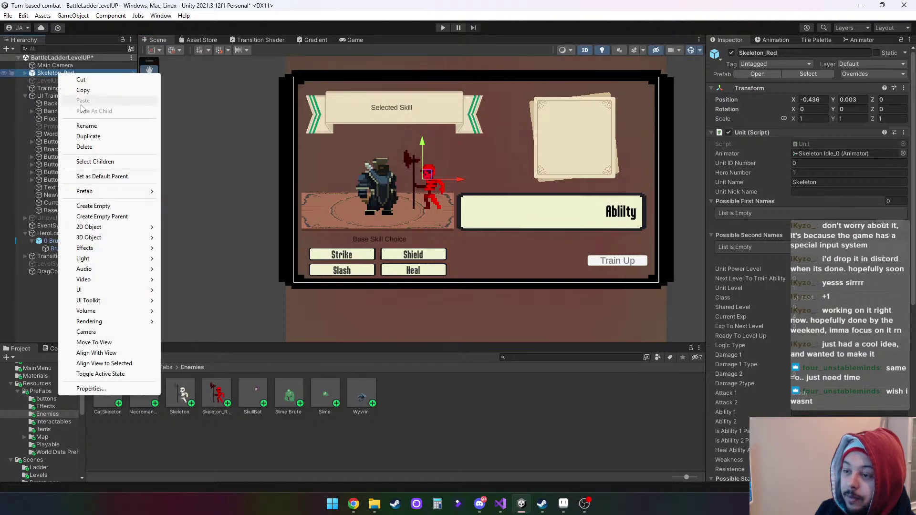
left_click(99, 147)
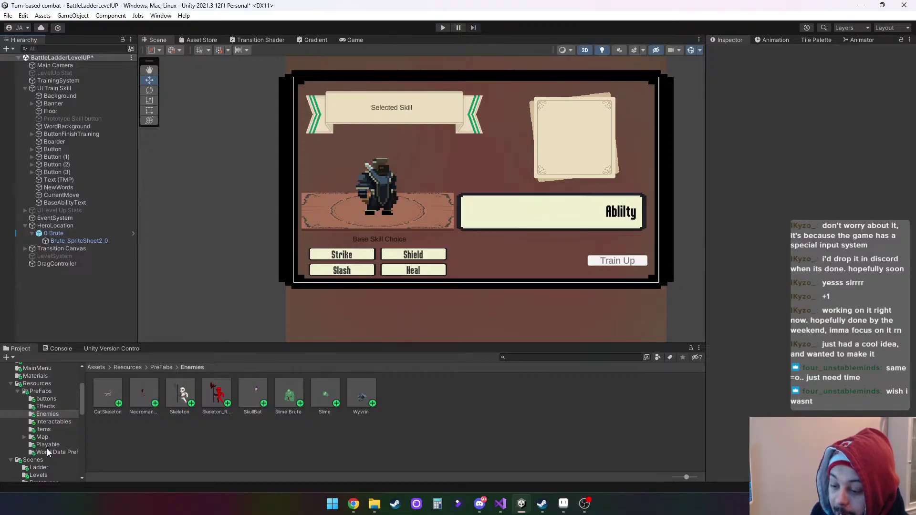
Place the Fire prefab from the PreFabs Effects folder in the scene and move it to the lower left of the Brute
left_click(47, 392)
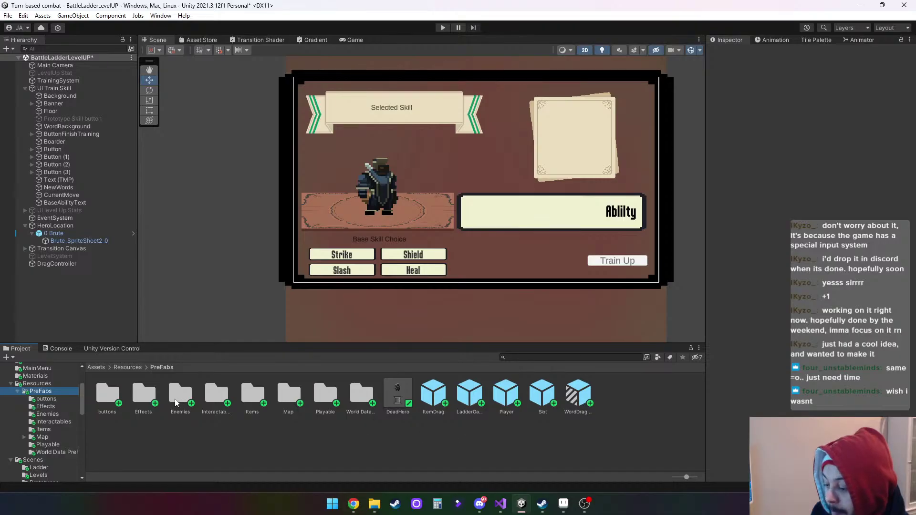
double_click(147, 395)
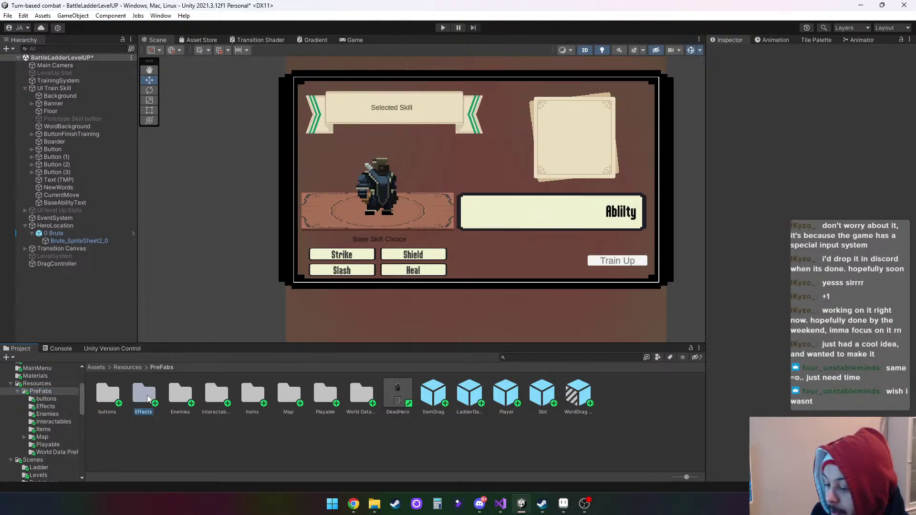
left_click_drag(120, 395, 410, 224)
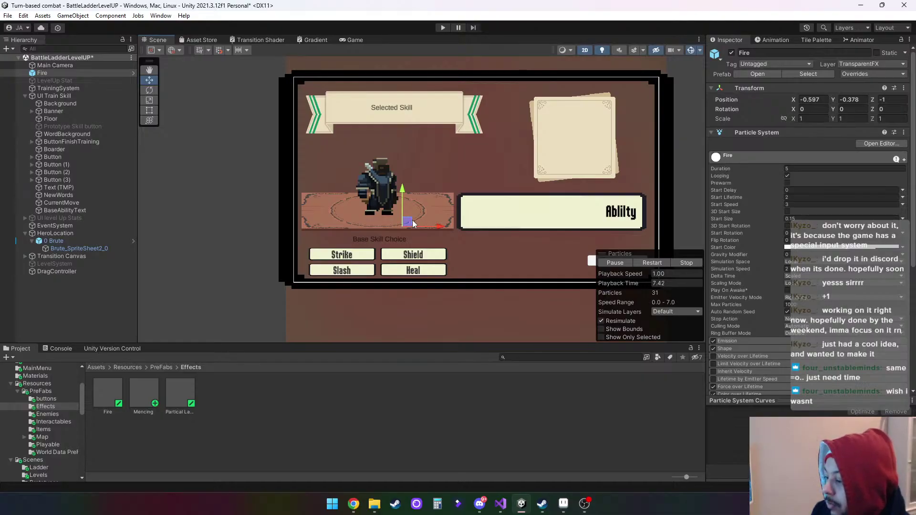
left_click_drag(410, 223, 346, 230)
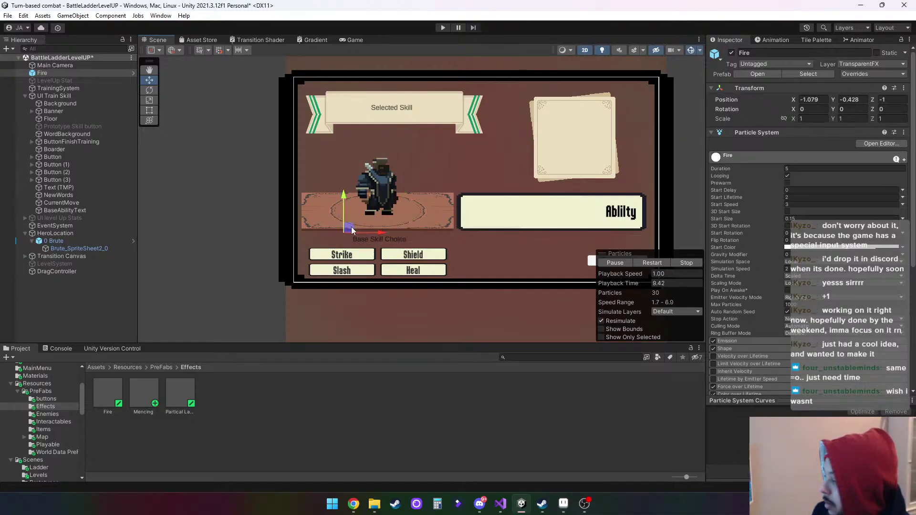
Expand the Fire particle system's Emission and Shape modules and move the effect to the empty area between the Brute and the paper card
scroll(755, 325, "down", 1)
scroll(756, 325, "down", 3)
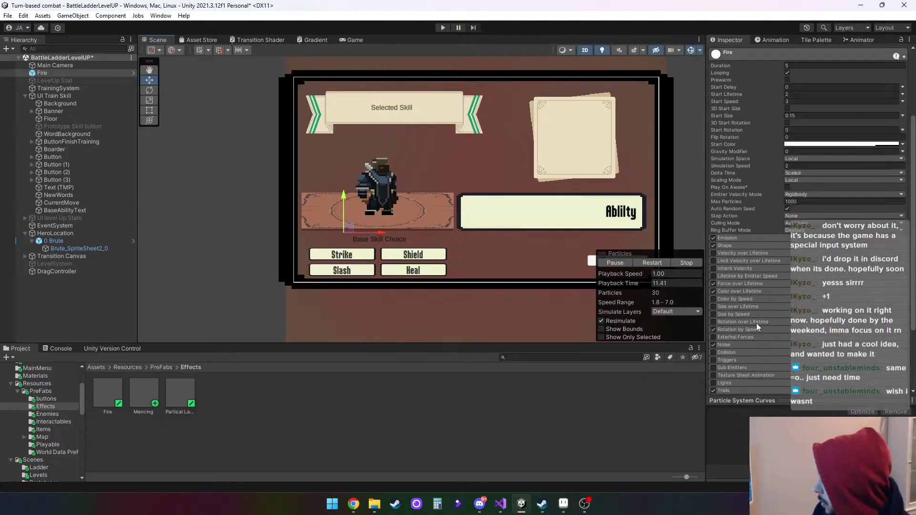
left_click(742, 238)
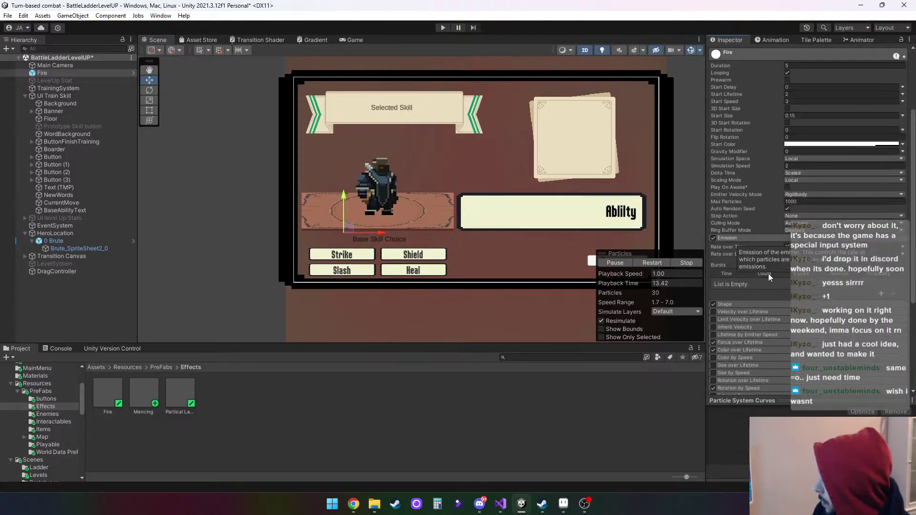
left_click(735, 302)
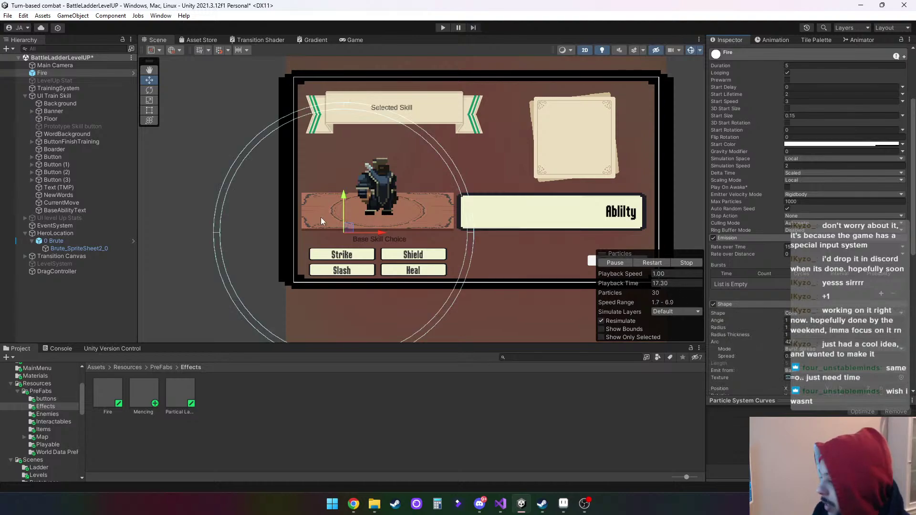
left_click_drag(348, 229, 453, 175)
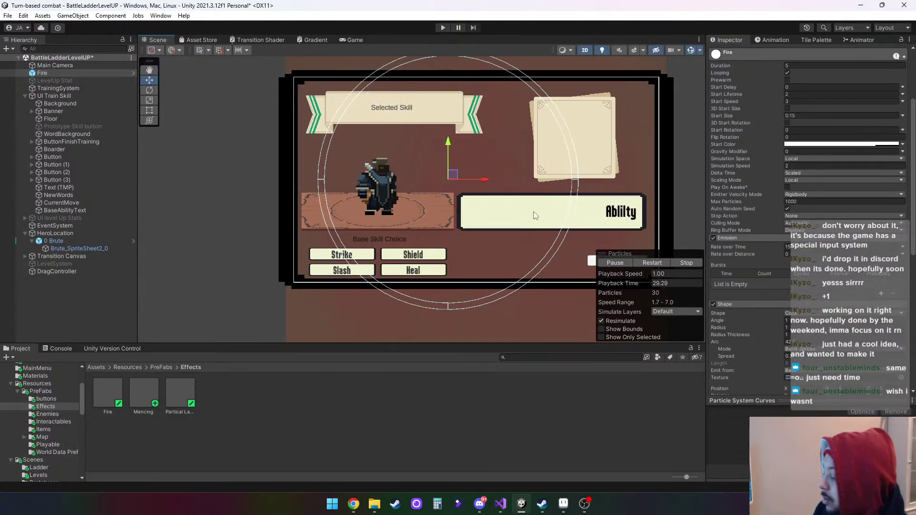
Run the scene and expand the Fire particle system's Renderer module down to its masking and layer settings
left_click(443, 28)
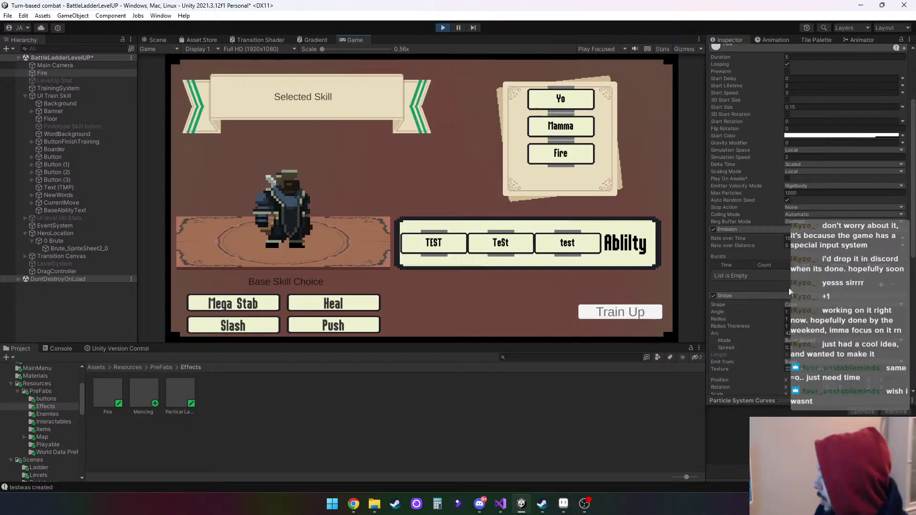
scroll(770, 291, "down", 3)
scroll(770, 291, "down", 6)
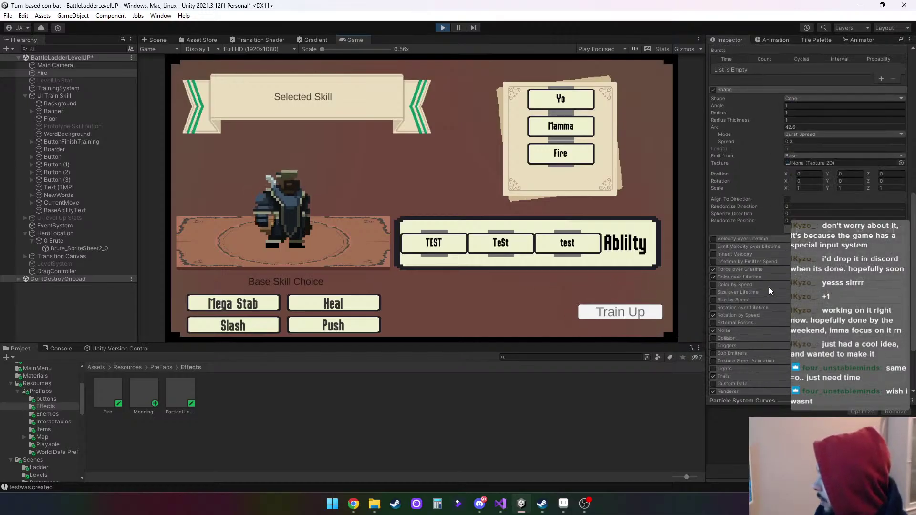
left_click(735, 365)
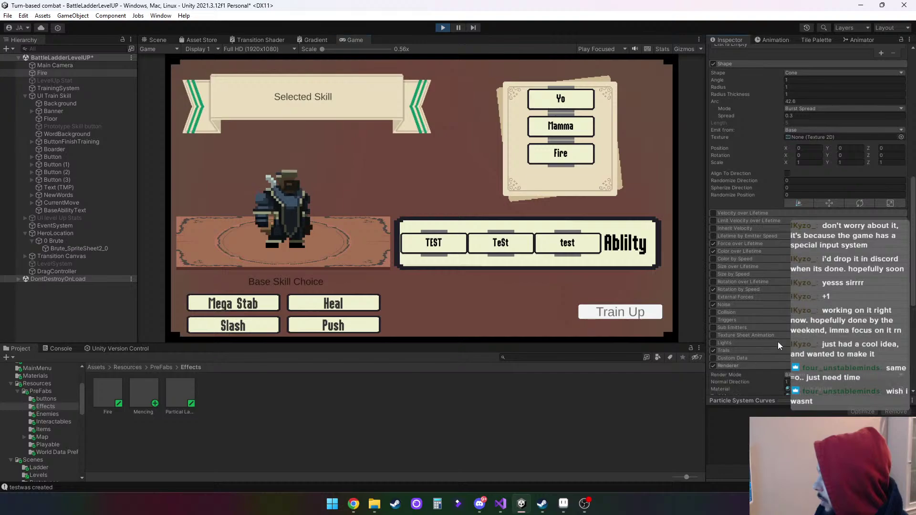
scroll(778, 341, "down", 3)
scroll(764, 331, "down", 2)
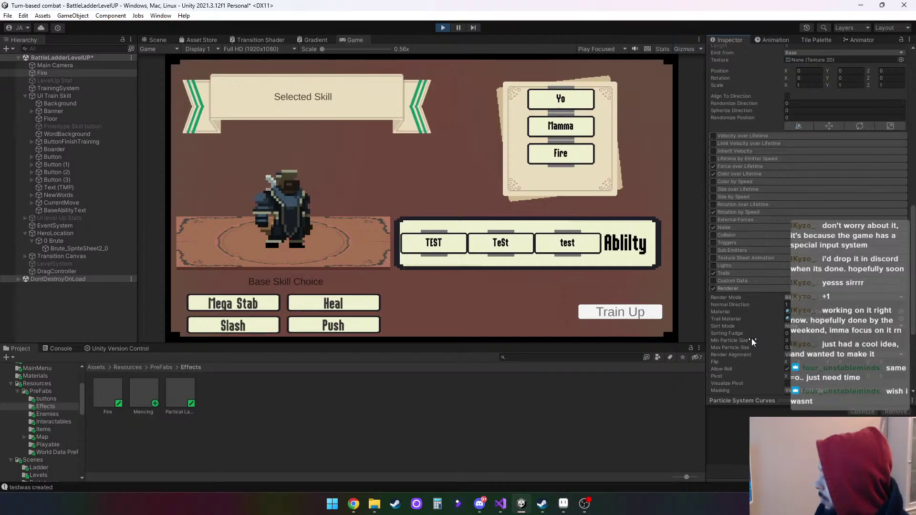
scroll(755, 357, "down", 3)
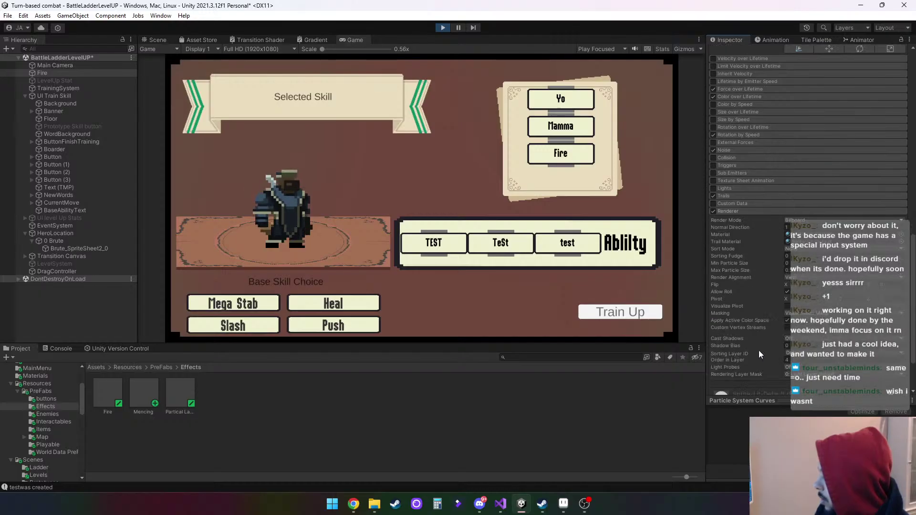
Try the Masking options in the Fire particle system's Renderer and set it to No Masking
left_click(816, 314)
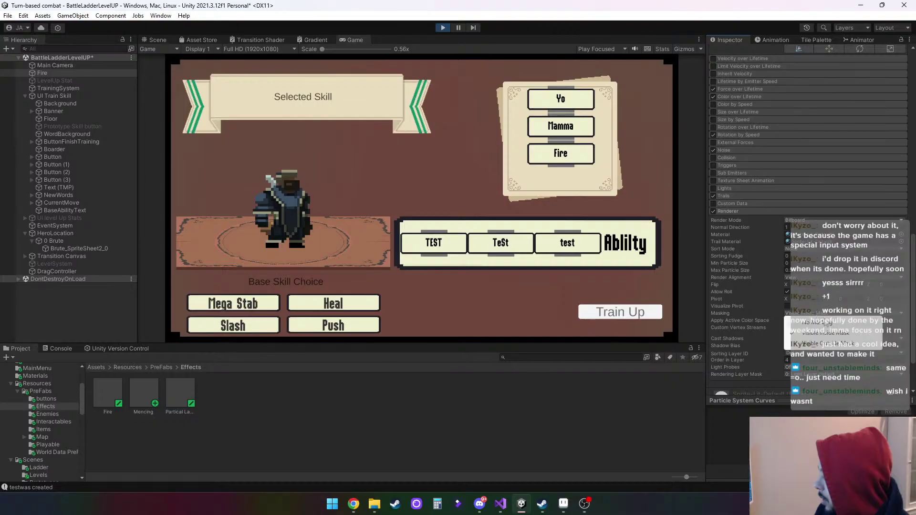
left_click(827, 324)
left_click(818, 315)
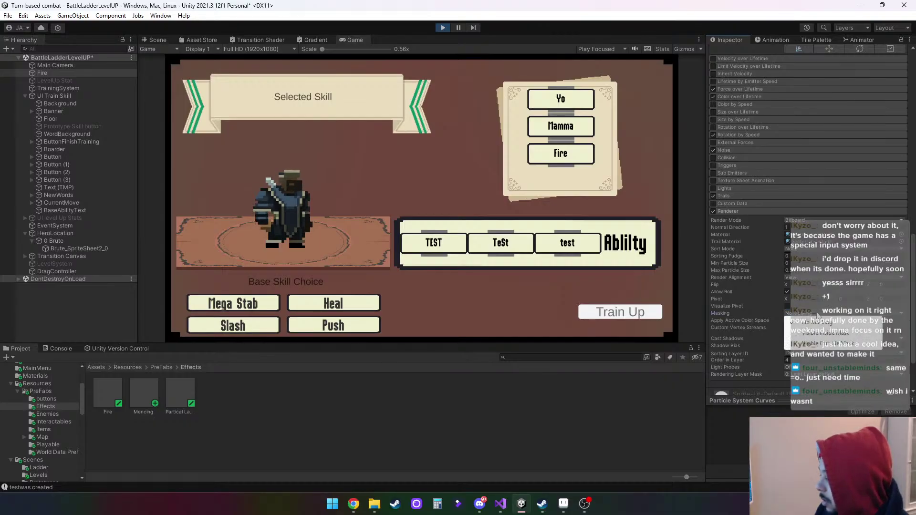
left_click(833, 343)
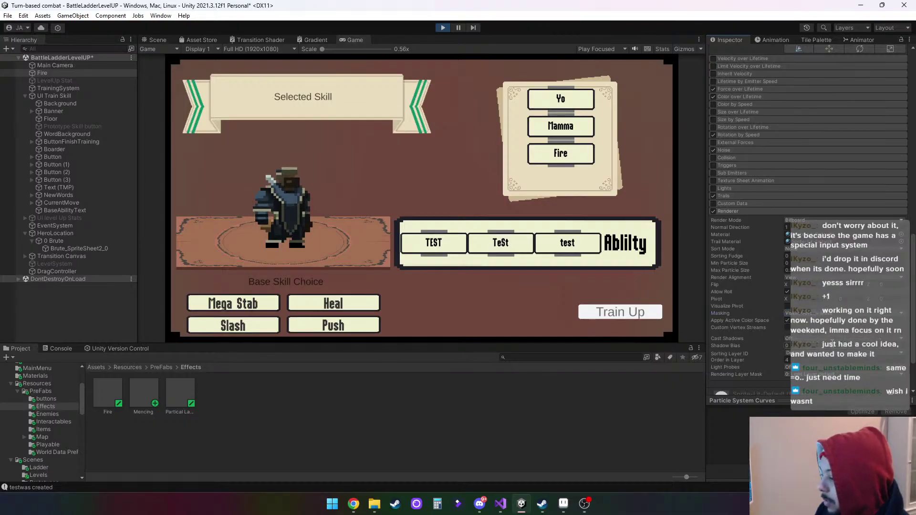
left_click(820, 315)
left_click(822, 324)
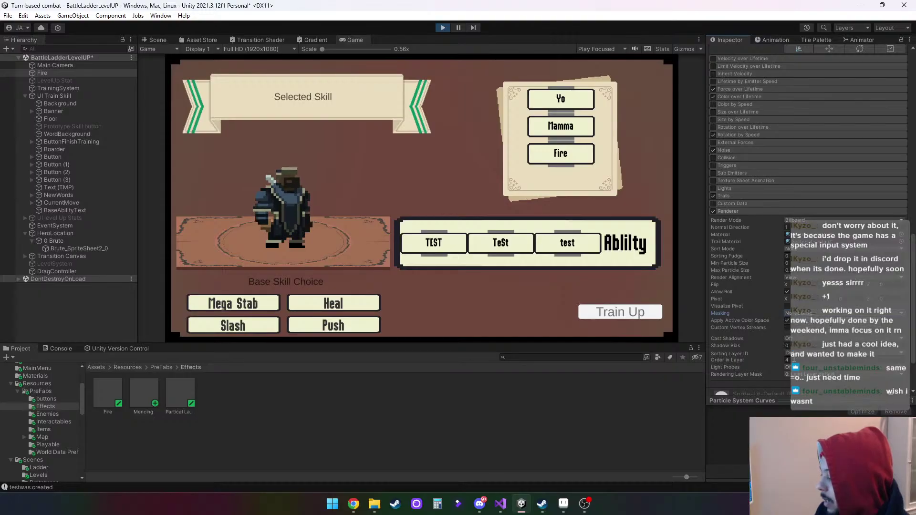
Set the Fire Renderer's Order in Layer to 5 and its Rendering Layer Mask to Everything
left_click(794, 359)
type("5")
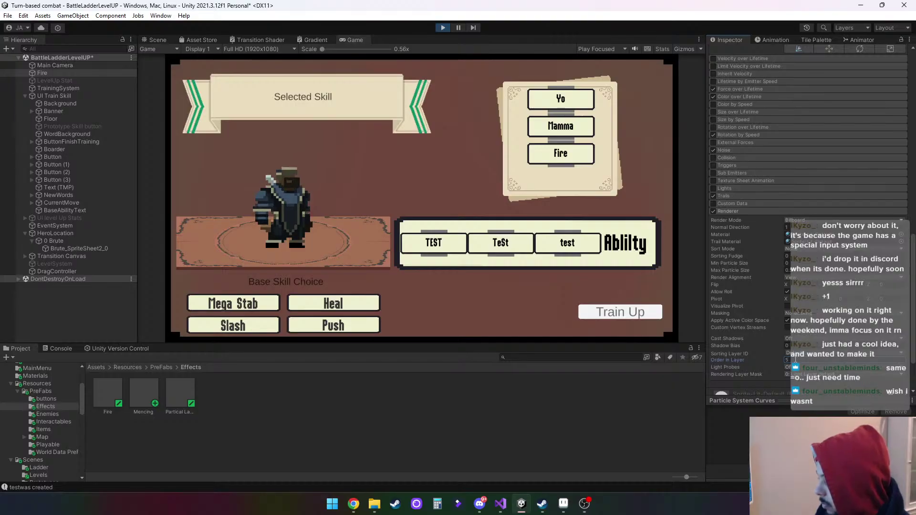
left_click(816, 375)
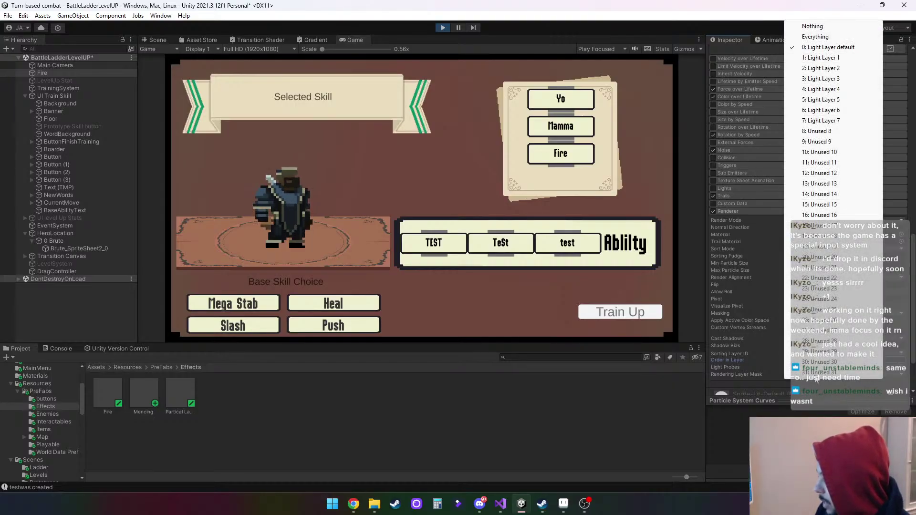
left_click(816, 37)
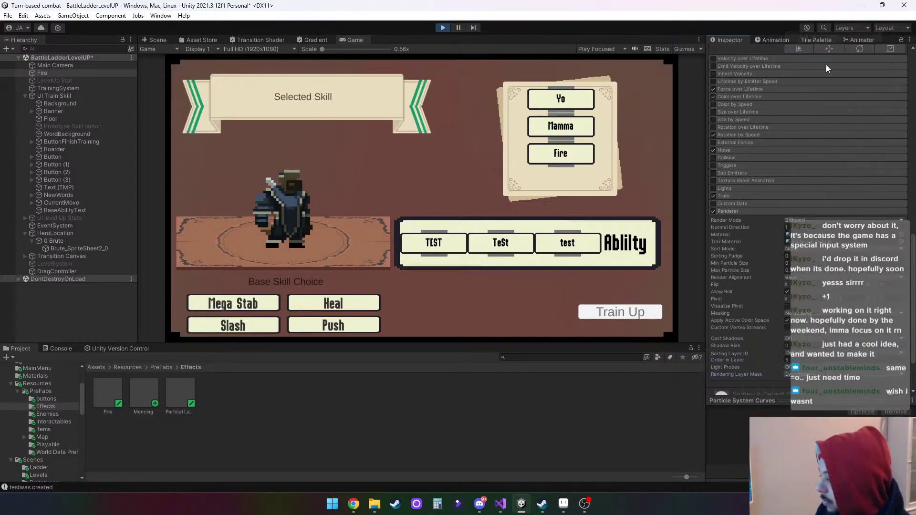
Set the Fire Renderer's Rendering Layer Mask to Nothing while the scene runs
left_click(797, 375)
left_click(812, 27)
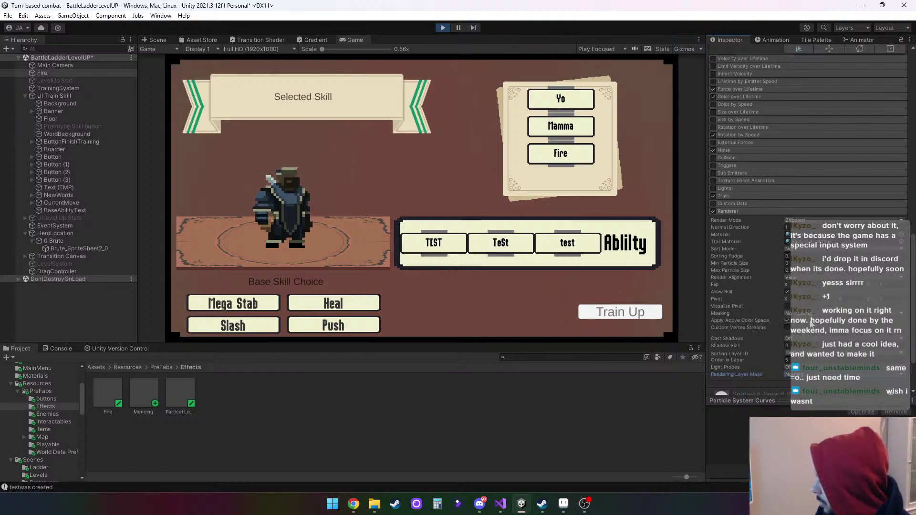
scroll(813, 310, "down", 3)
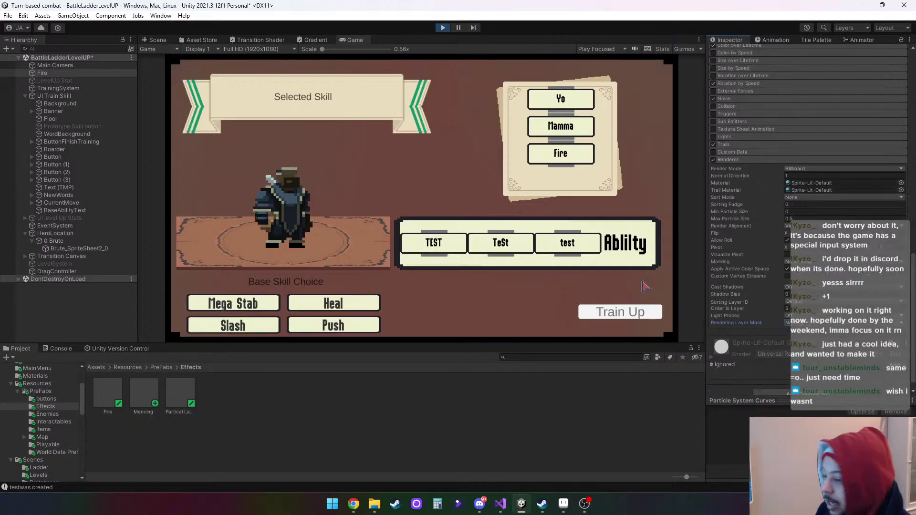
Stop the scene run and delete the Fire effect from the scene hierarchy
left_click(443, 29)
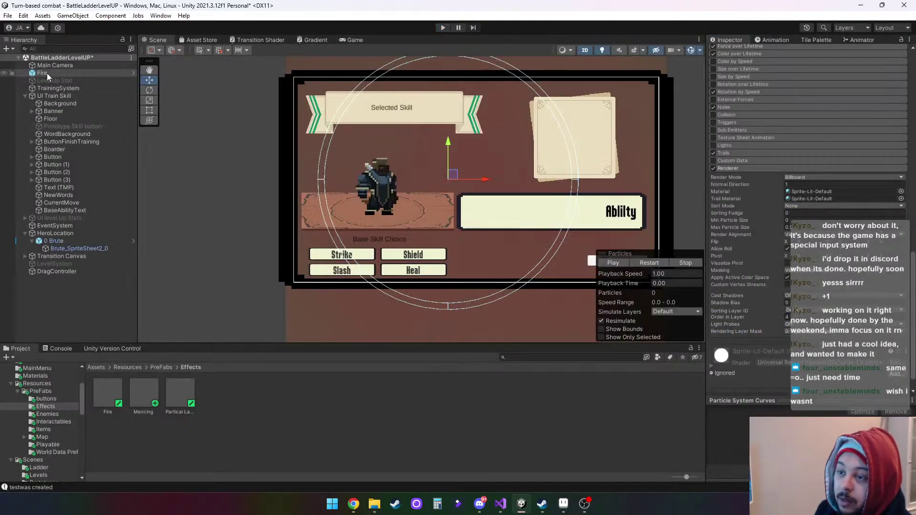
right_click(47, 73)
left_click(74, 146)
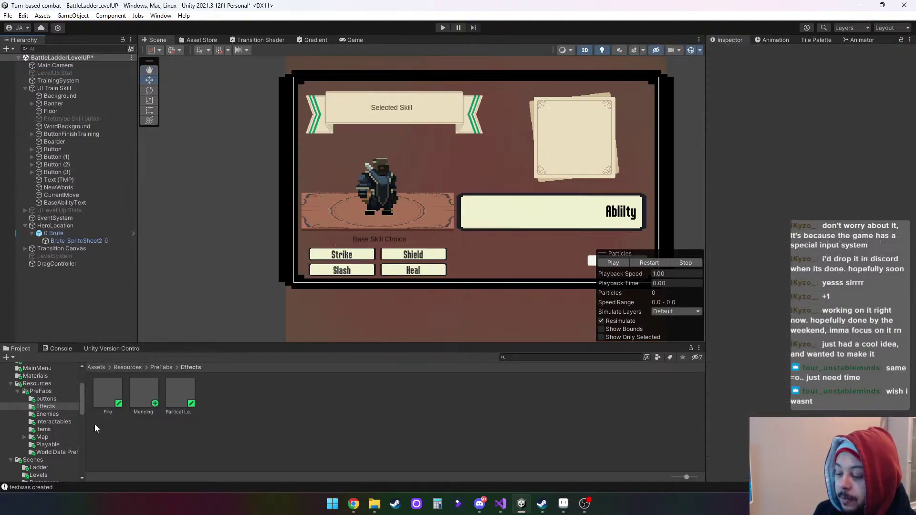
Place the Mencing effect prefab over the base skill choices to preview its particles, and delete it from the scene
left_click_drag(143, 396, 348, 283)
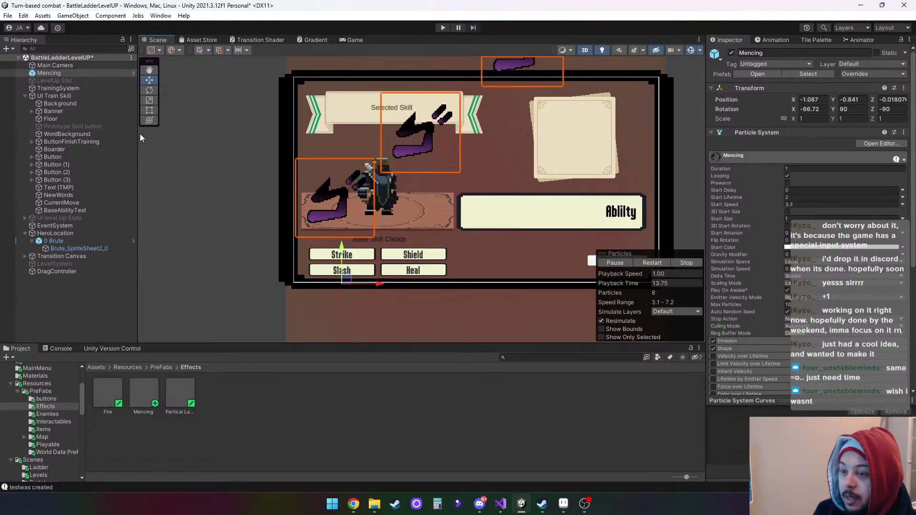
right_click(48, 76)
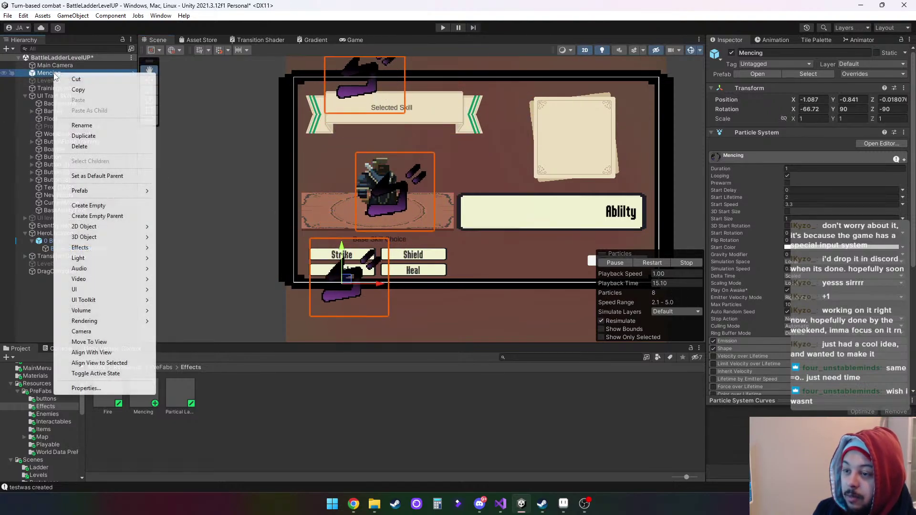
left_click(97, 147)
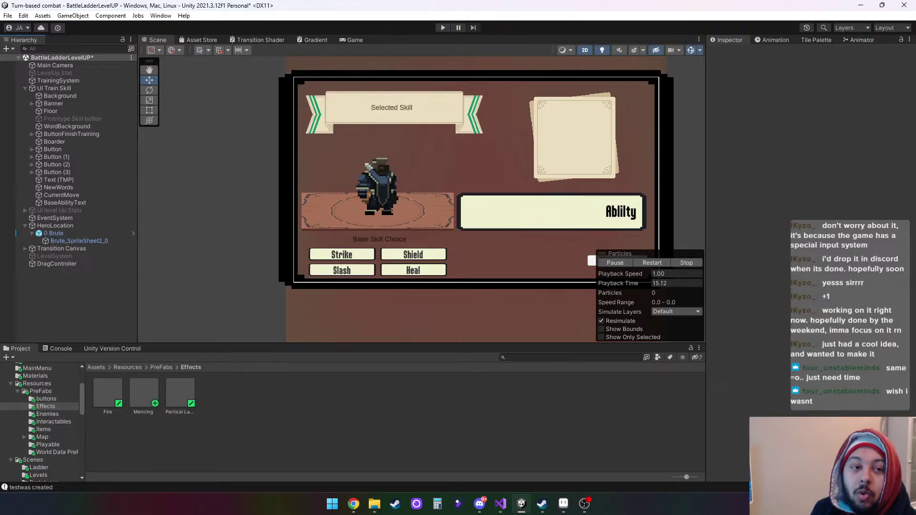
key("alt+Tab")
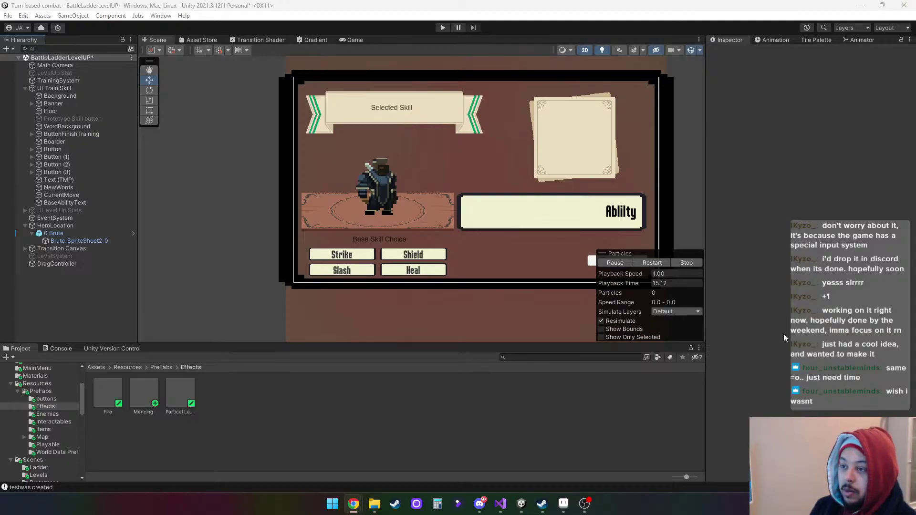
left_click(482, 6)
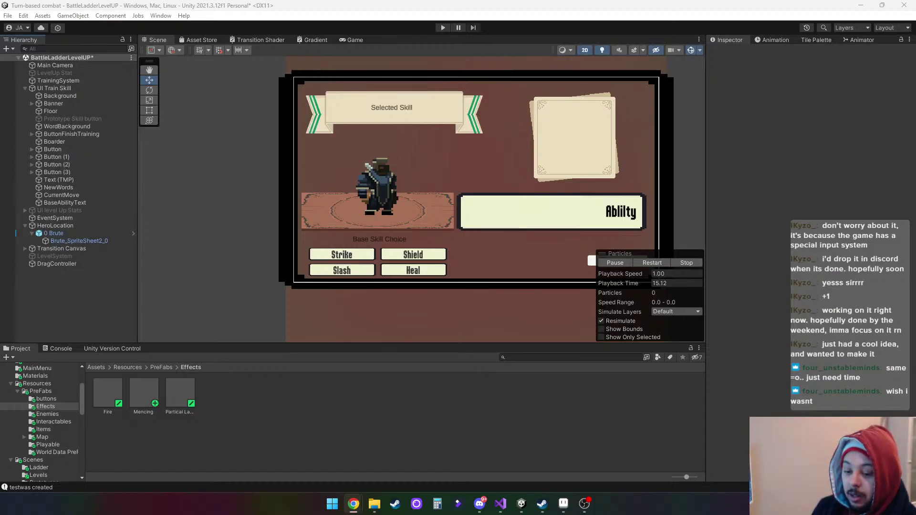
mouse_move(524, 507)
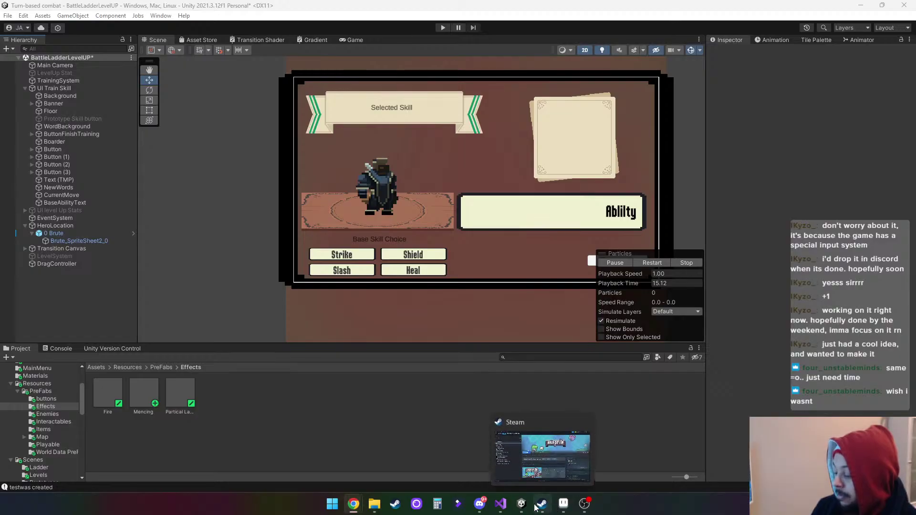
left_click(503, 507)
left_click(504, 507)
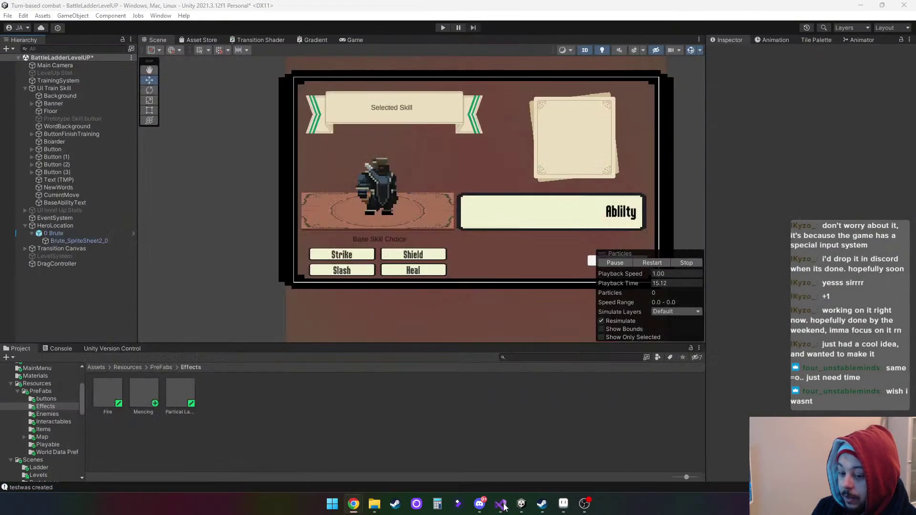
mouse_move(358, 506)
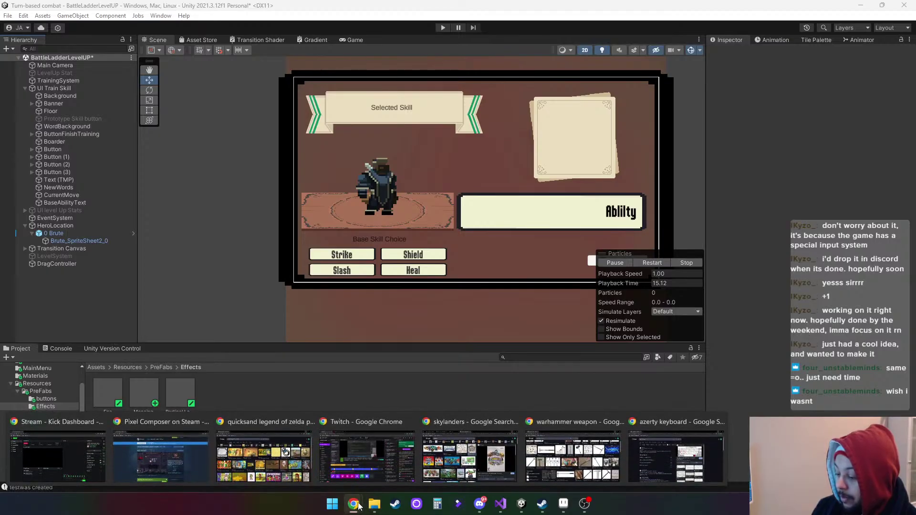